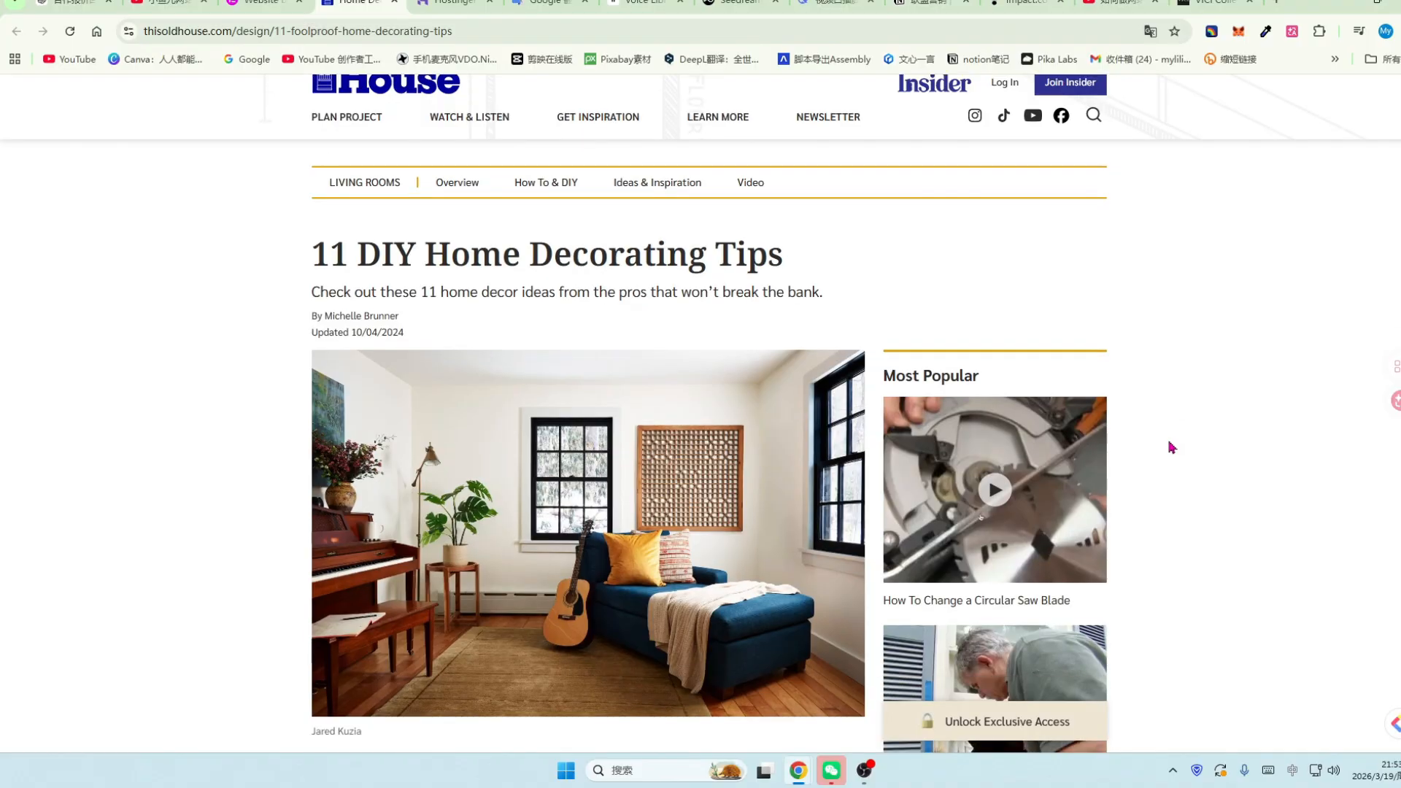
Skim the opening of the DIY home decorating article, and look through the latest videos on the 小鱼儿网站建设 YouTube channel.
scroll(1263, 401, down, 1)
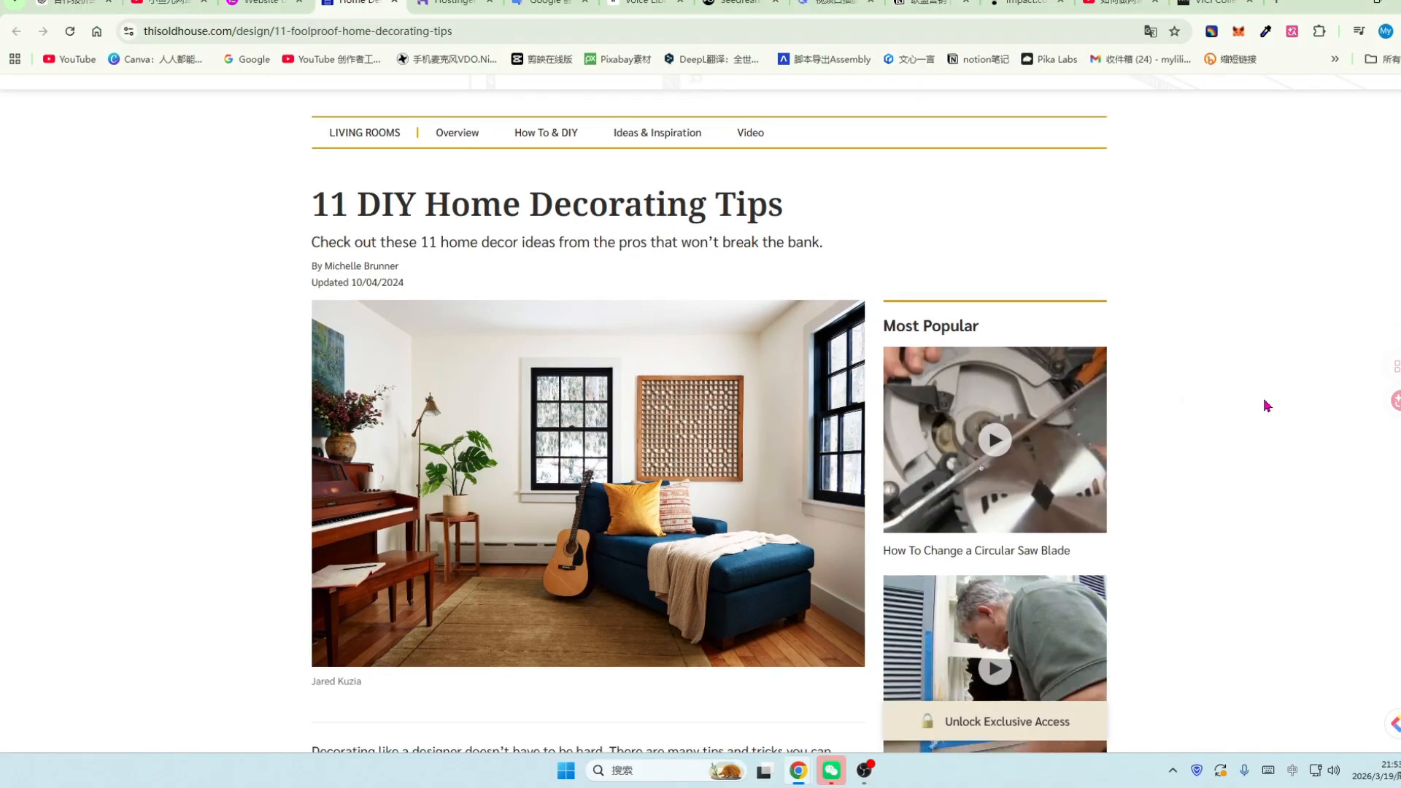
scroll(1262, 408, down, 1)
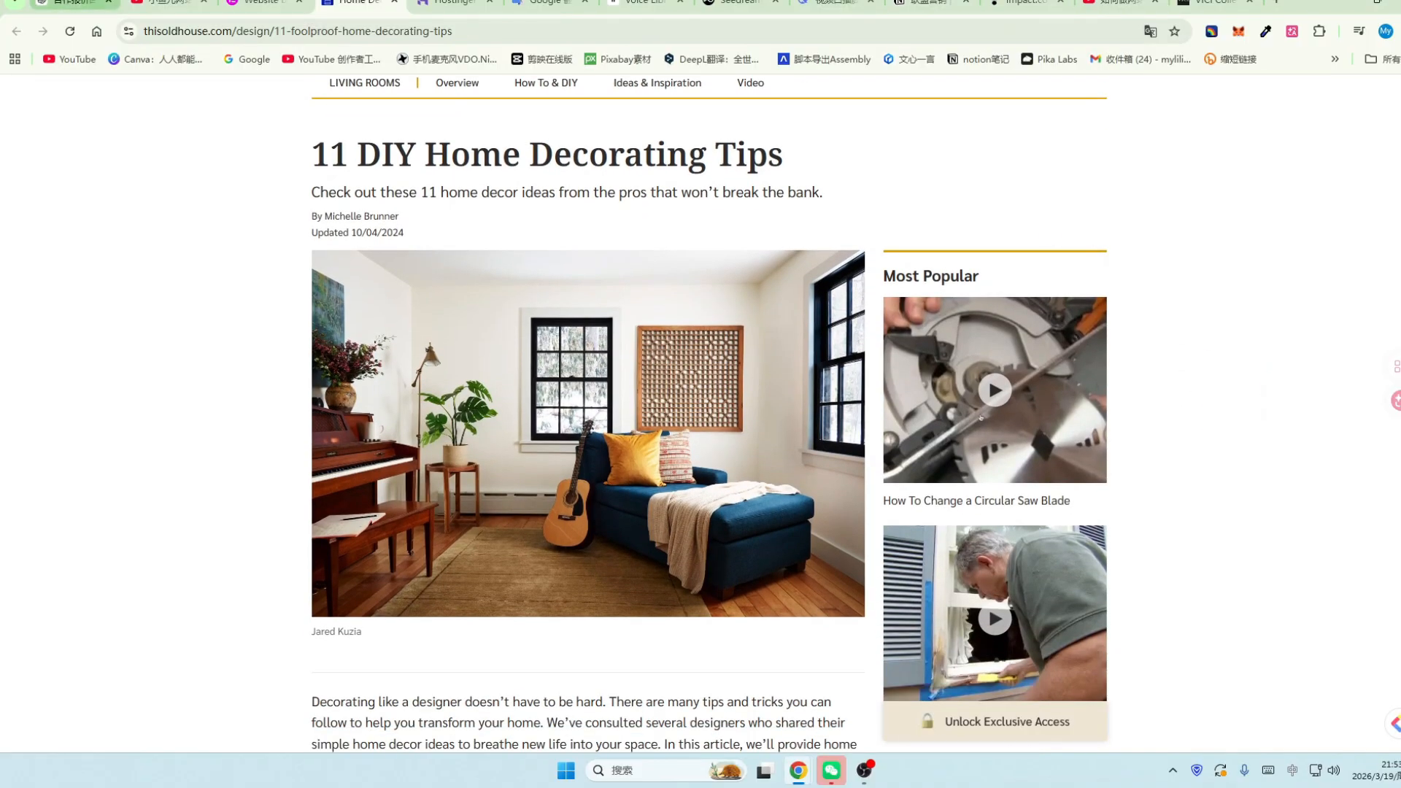
key(ctrl+2)
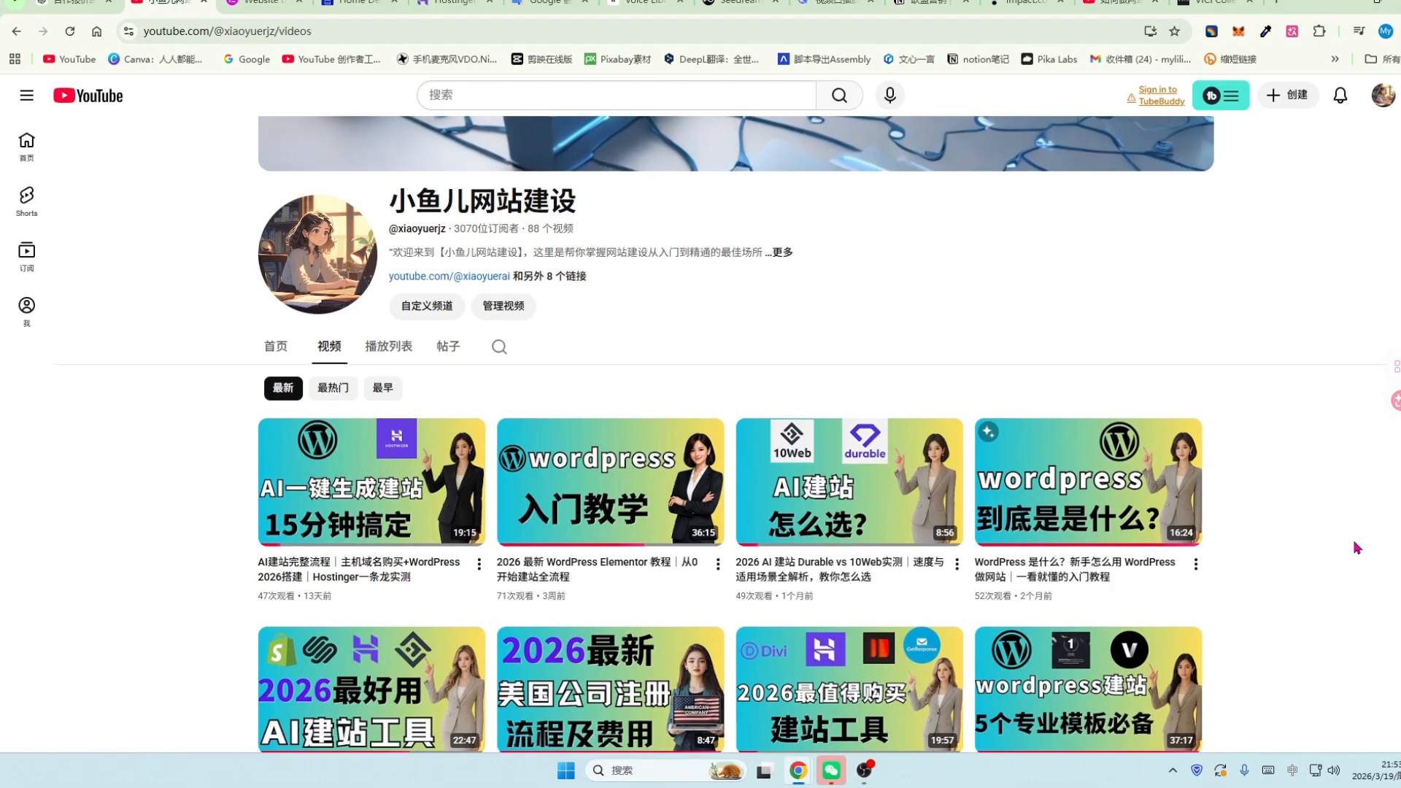
scroll(1356, 550, down, 1)
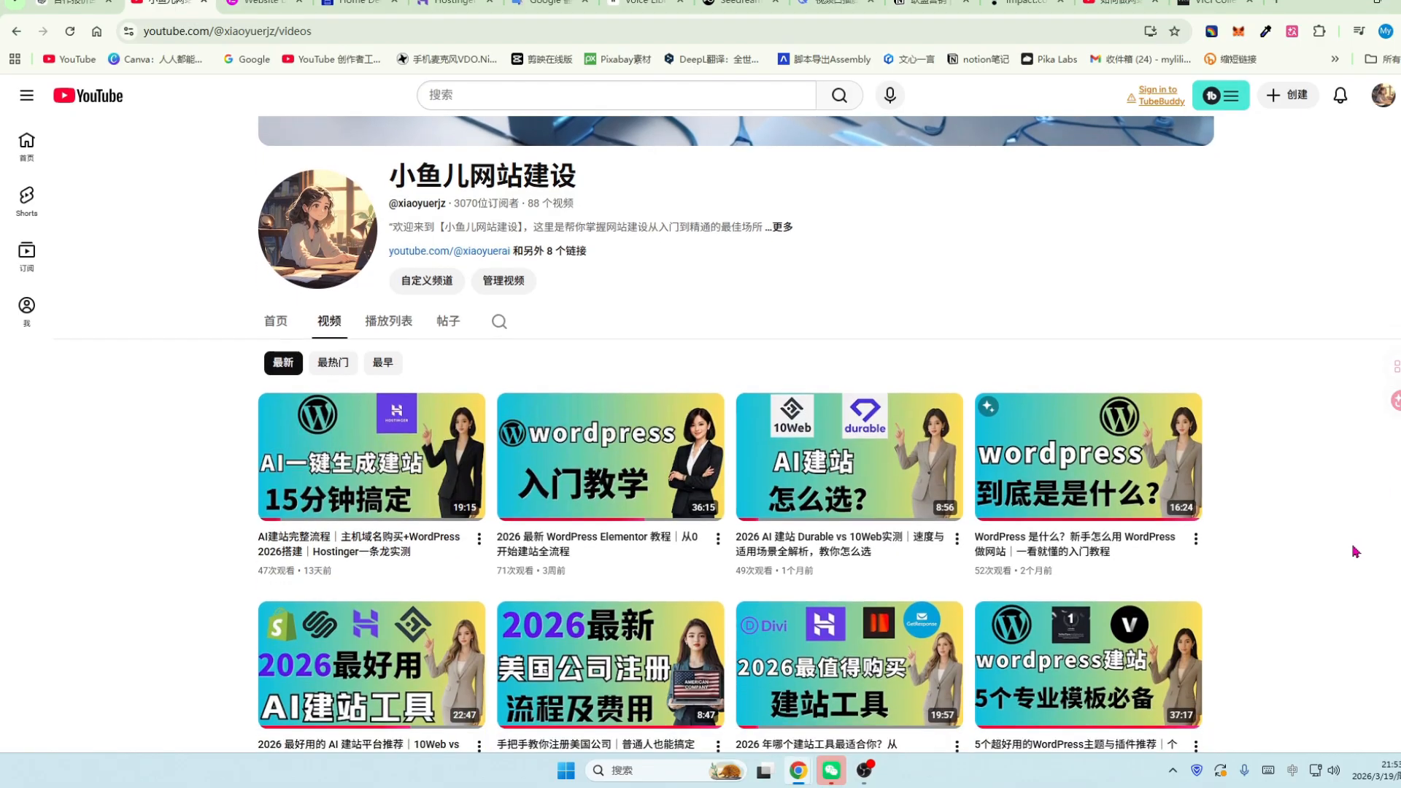
scroll(1356, 551, down, 1)
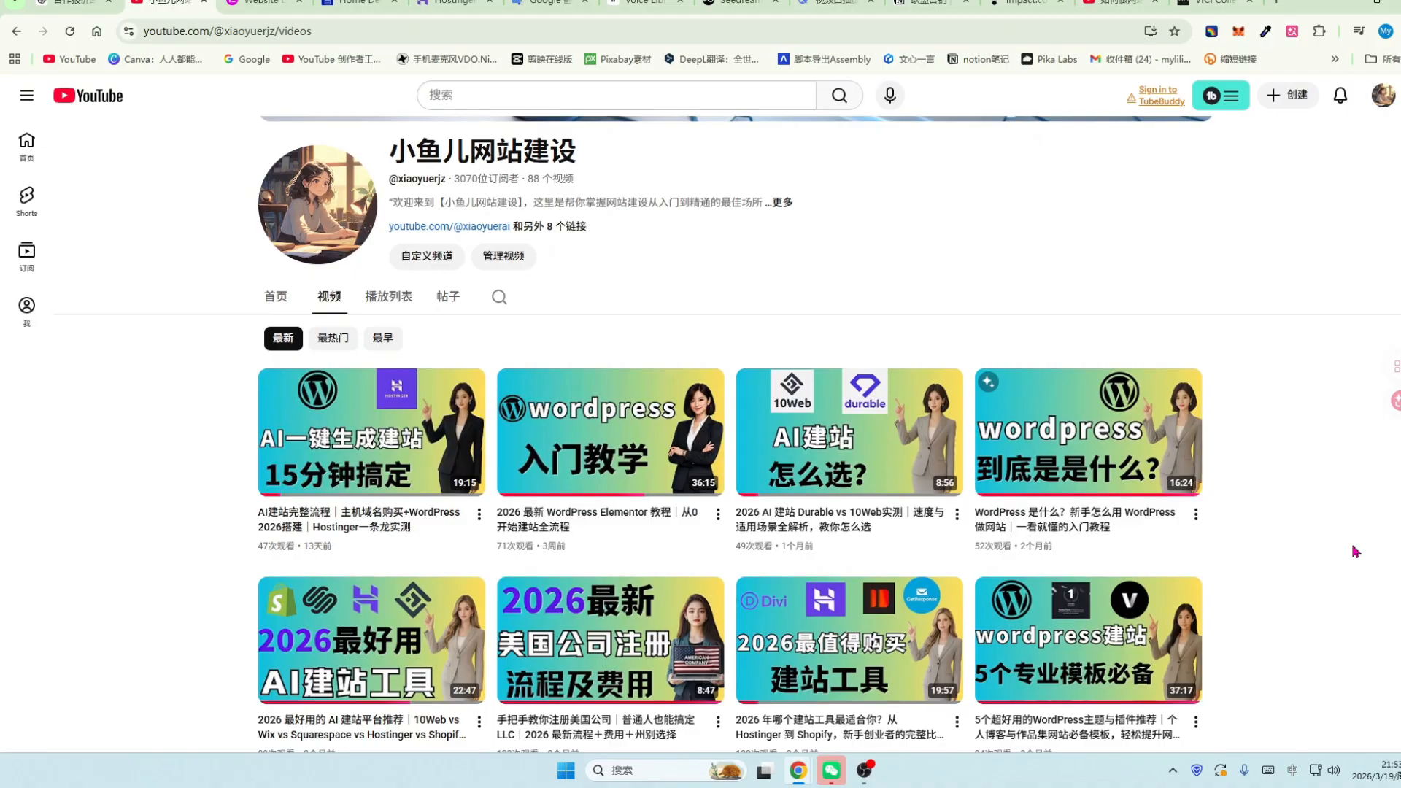
scroll(1356, 552, down, 1)
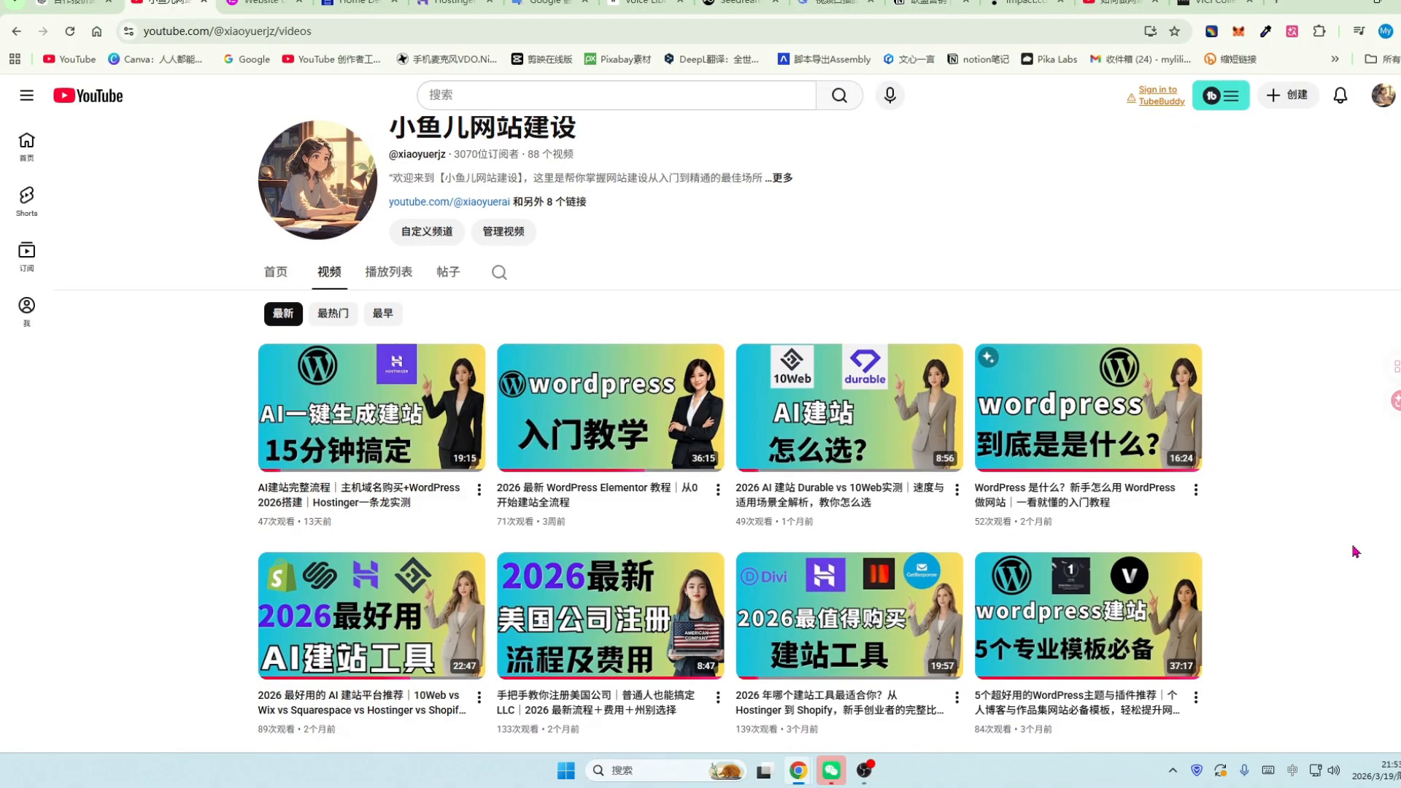
scroll(1356, 551, down, 1)
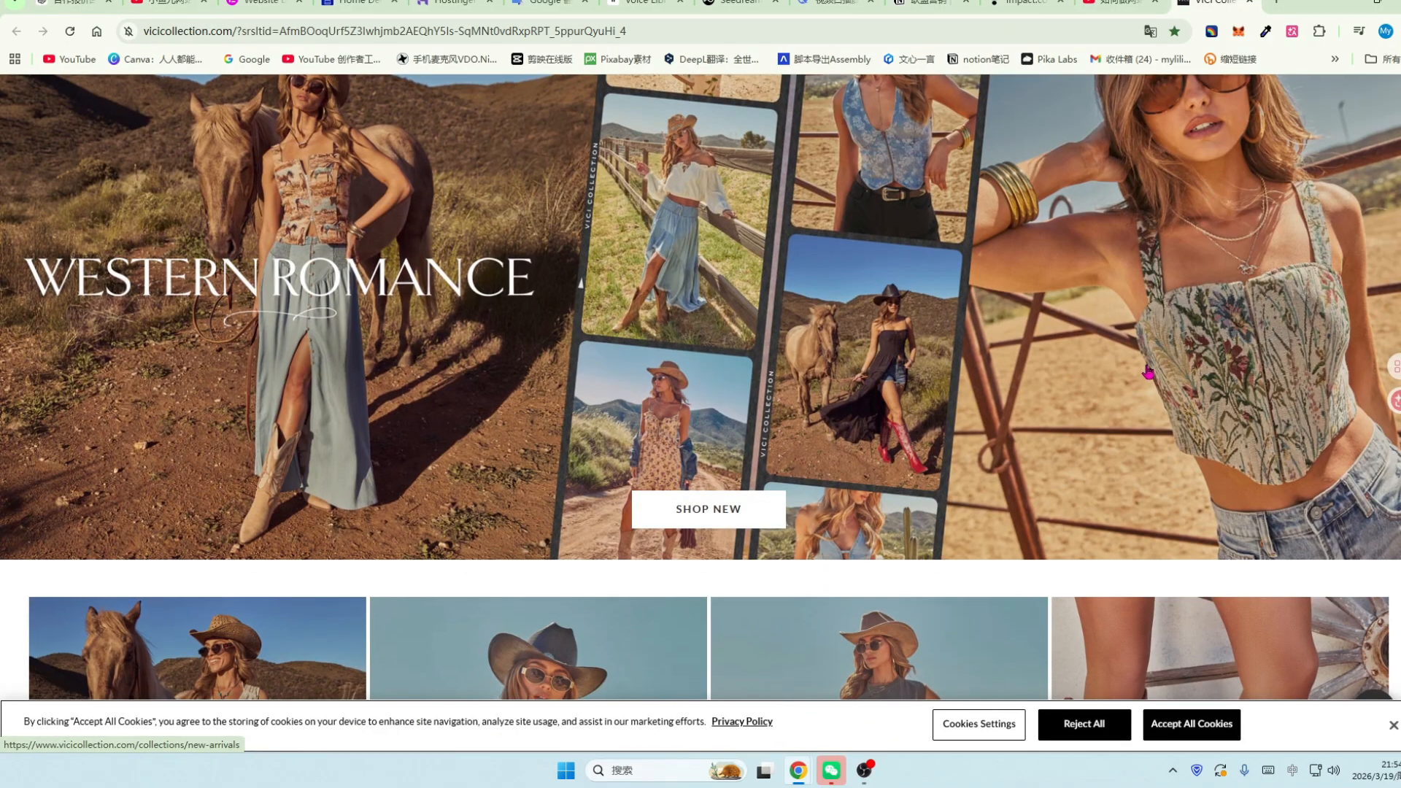
Examine the VICI Collection store's homepage, from the Western Romance banner to the clothing category tiles.
scroll(1143, 390, down, 1)
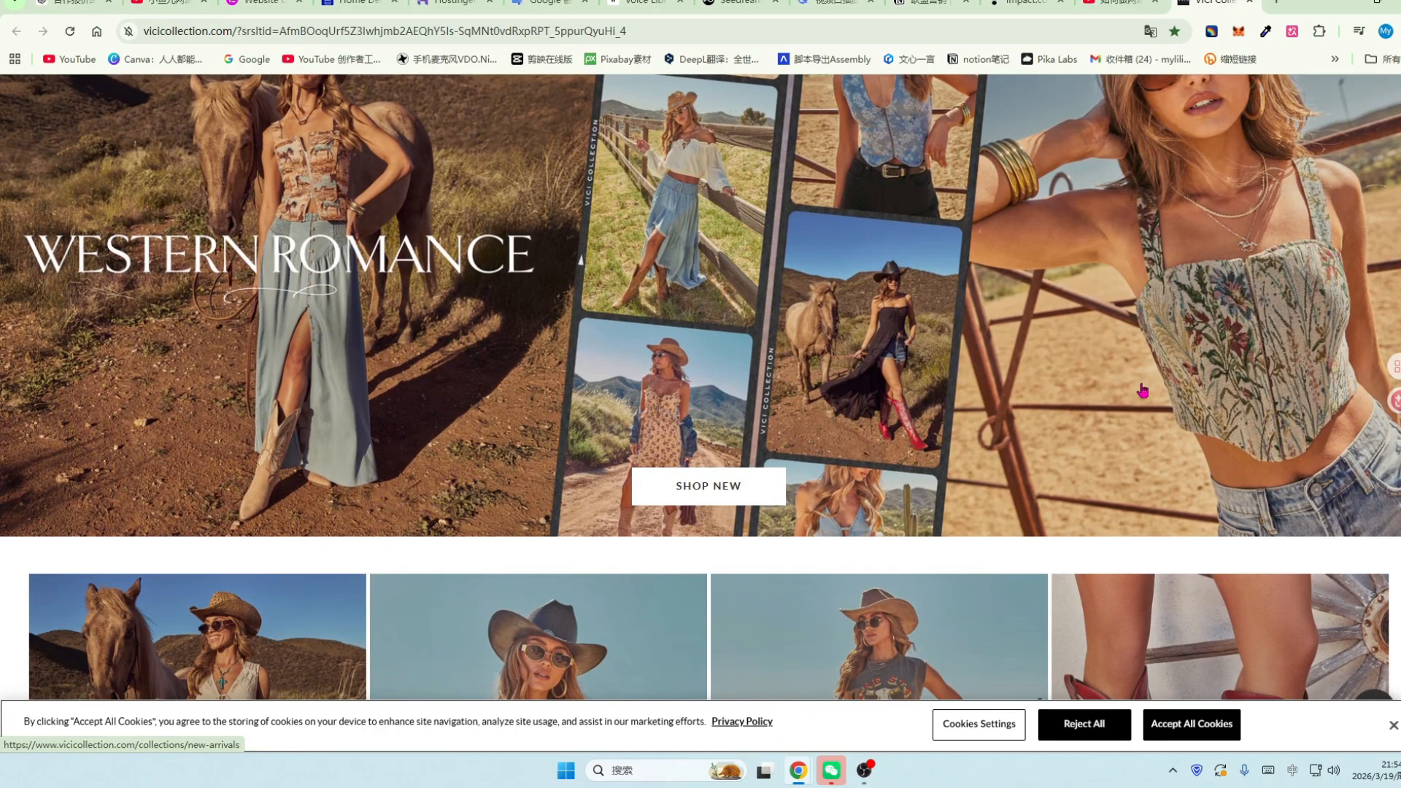
scroll(1143, 391, down, 2)
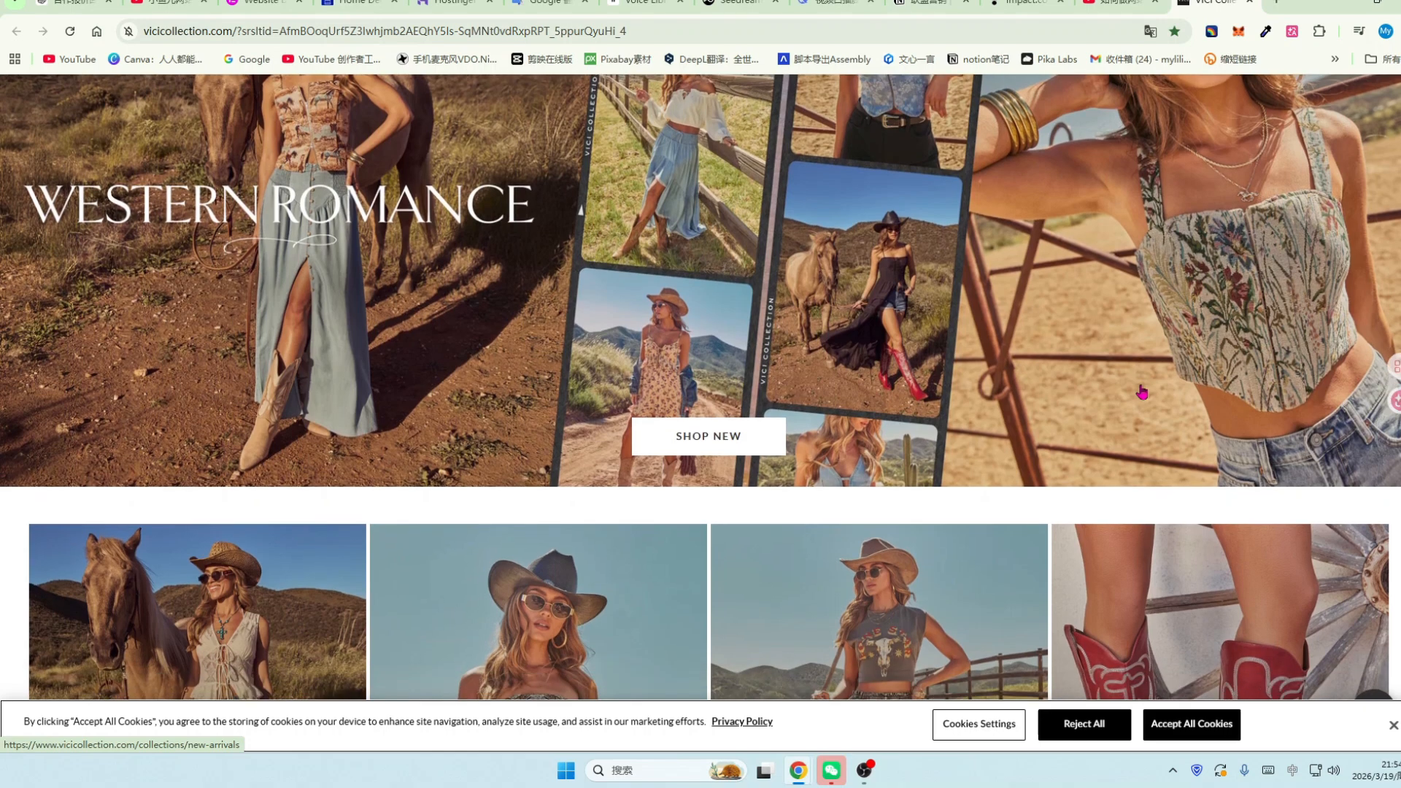
scroll(1143, 392, down, 2)
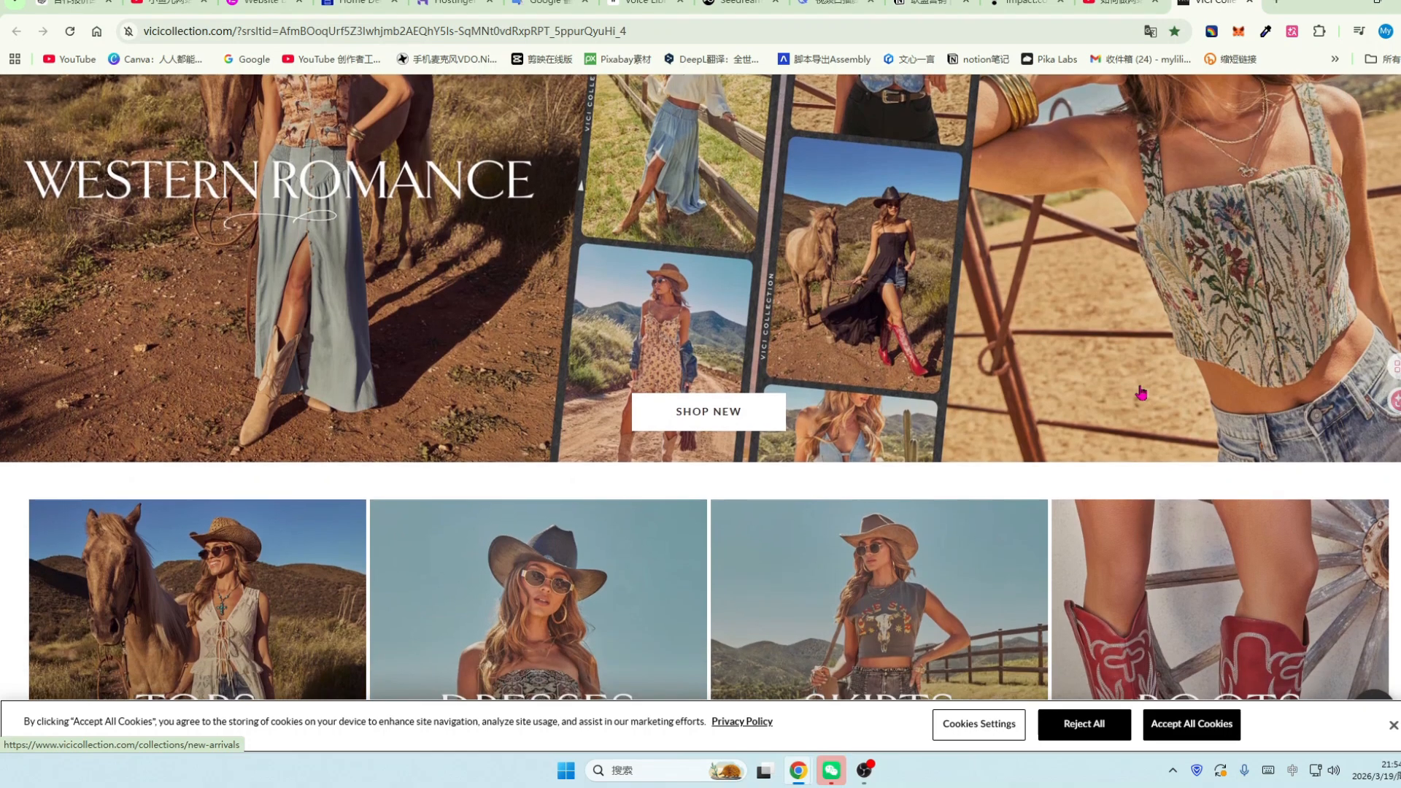
scroll(1141, 393, down, 2)
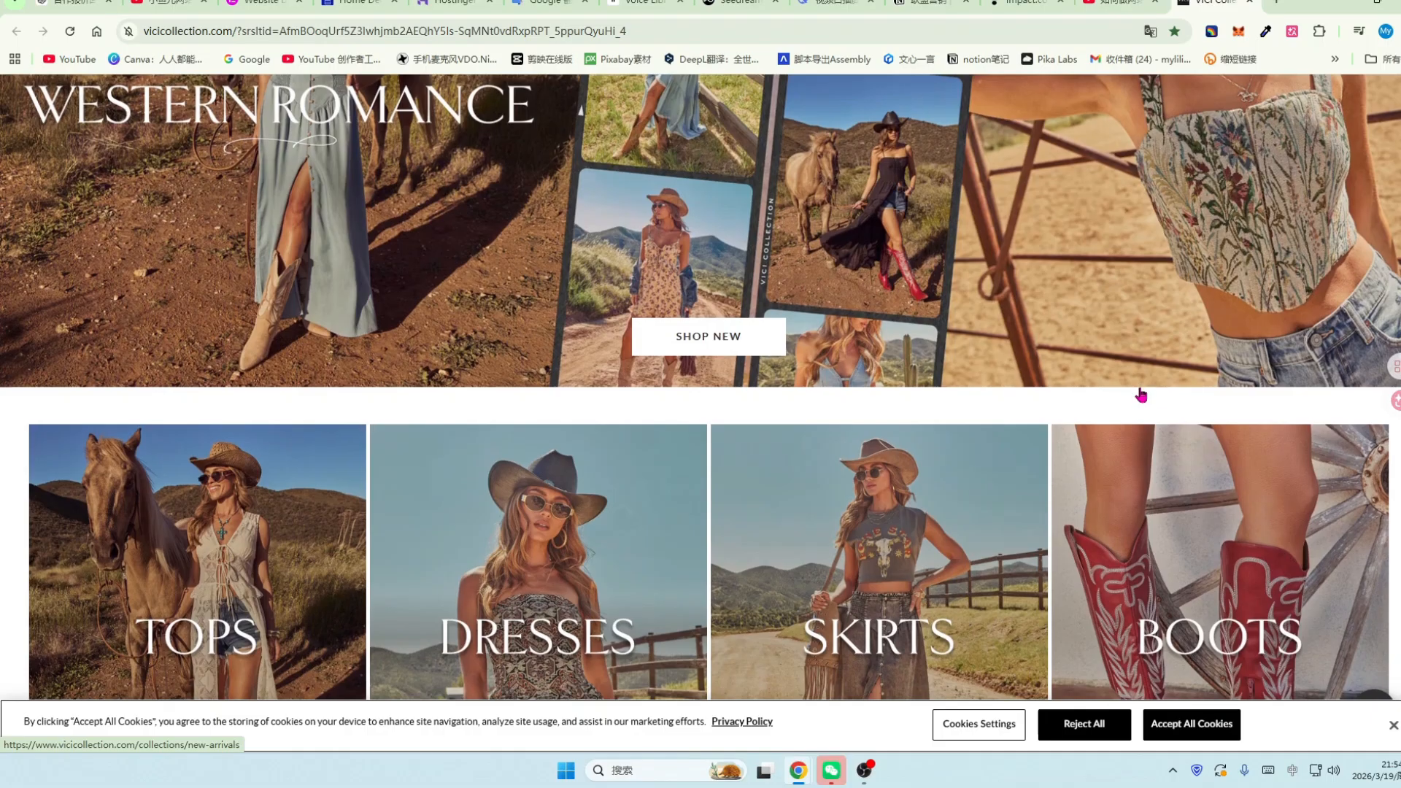
scroll(1142, 392, down, 1)
scroll(1142, 396, down, 1)
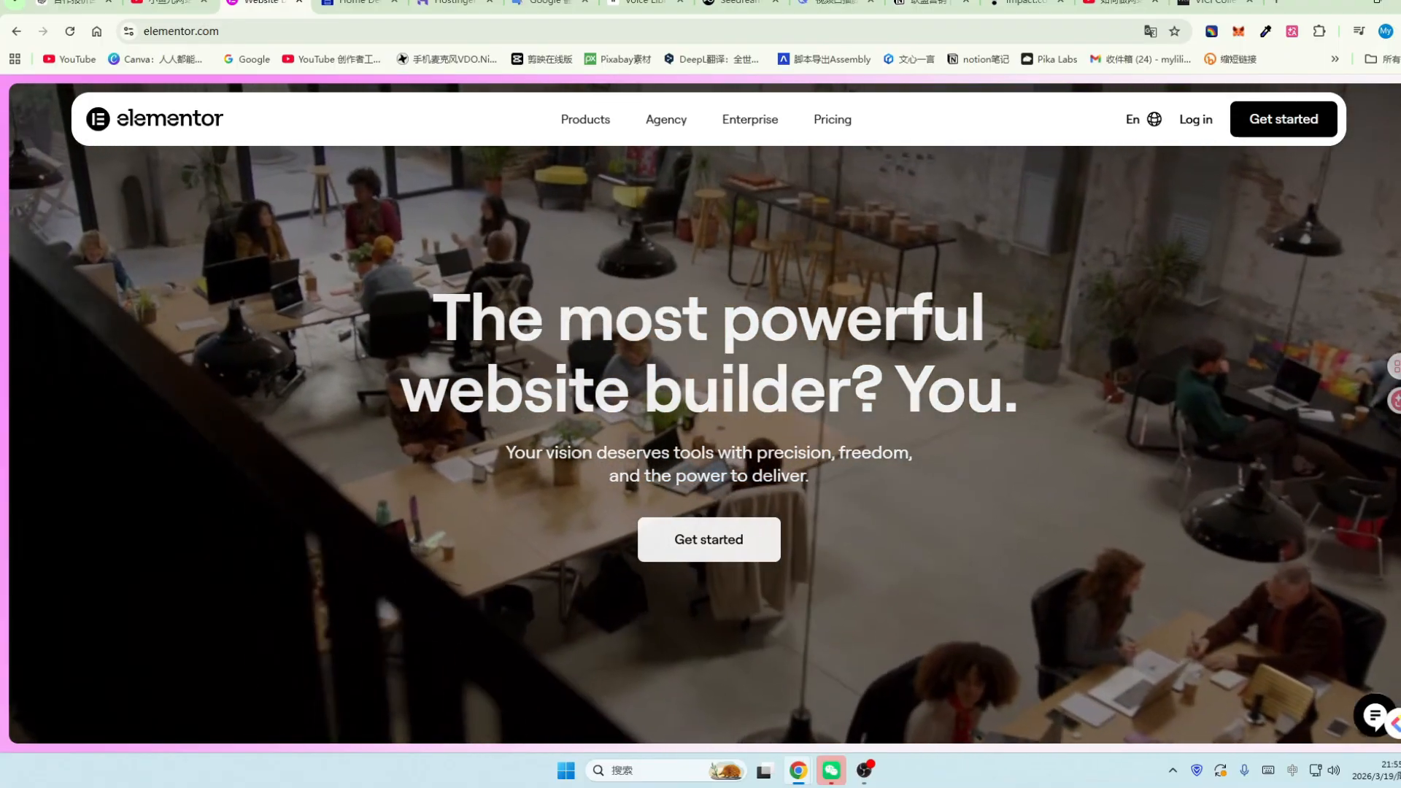
Examine the Elementor homepage, including the example website showcase and the usage statistics beneath it.
scroll(708, 413, down, 5)
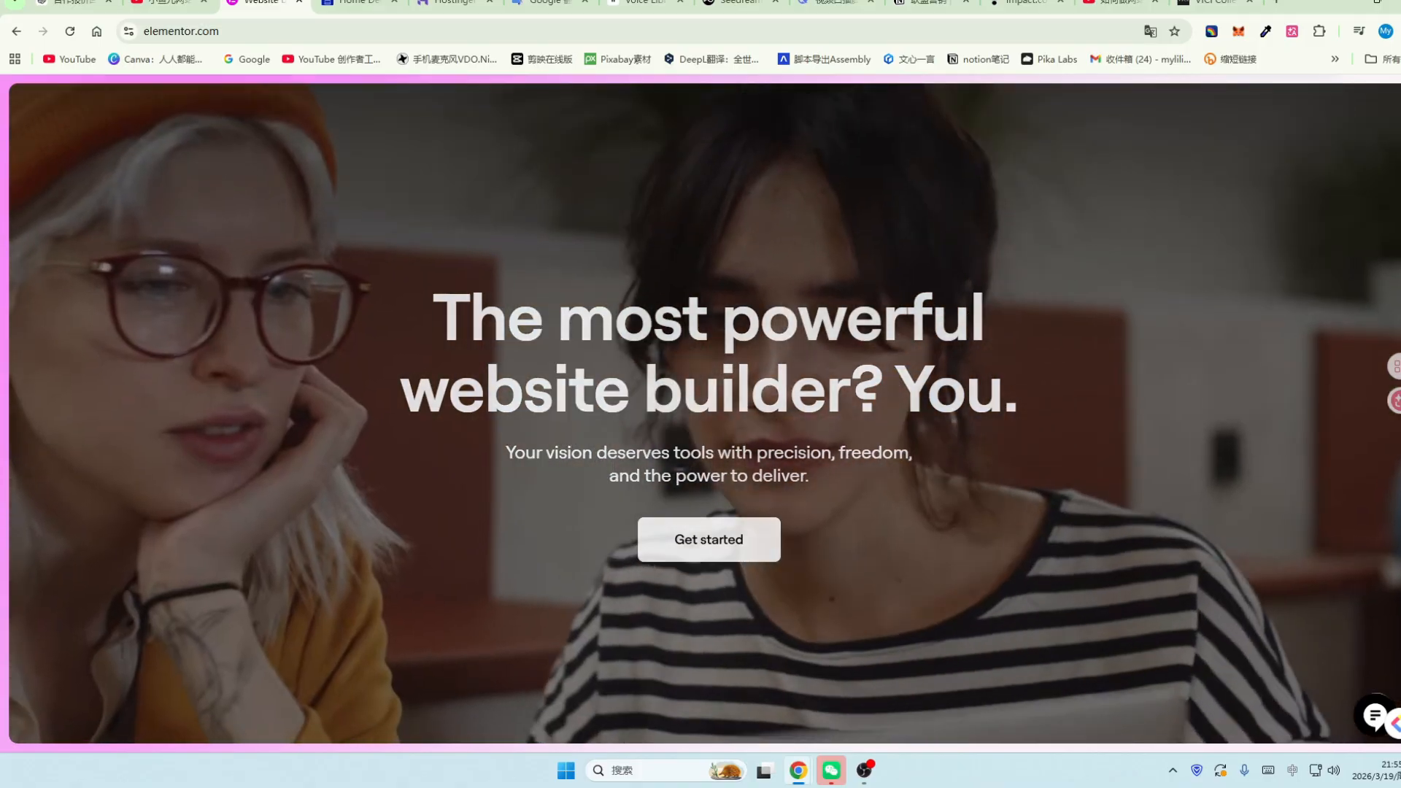
scroll(863, 206, down, 5)
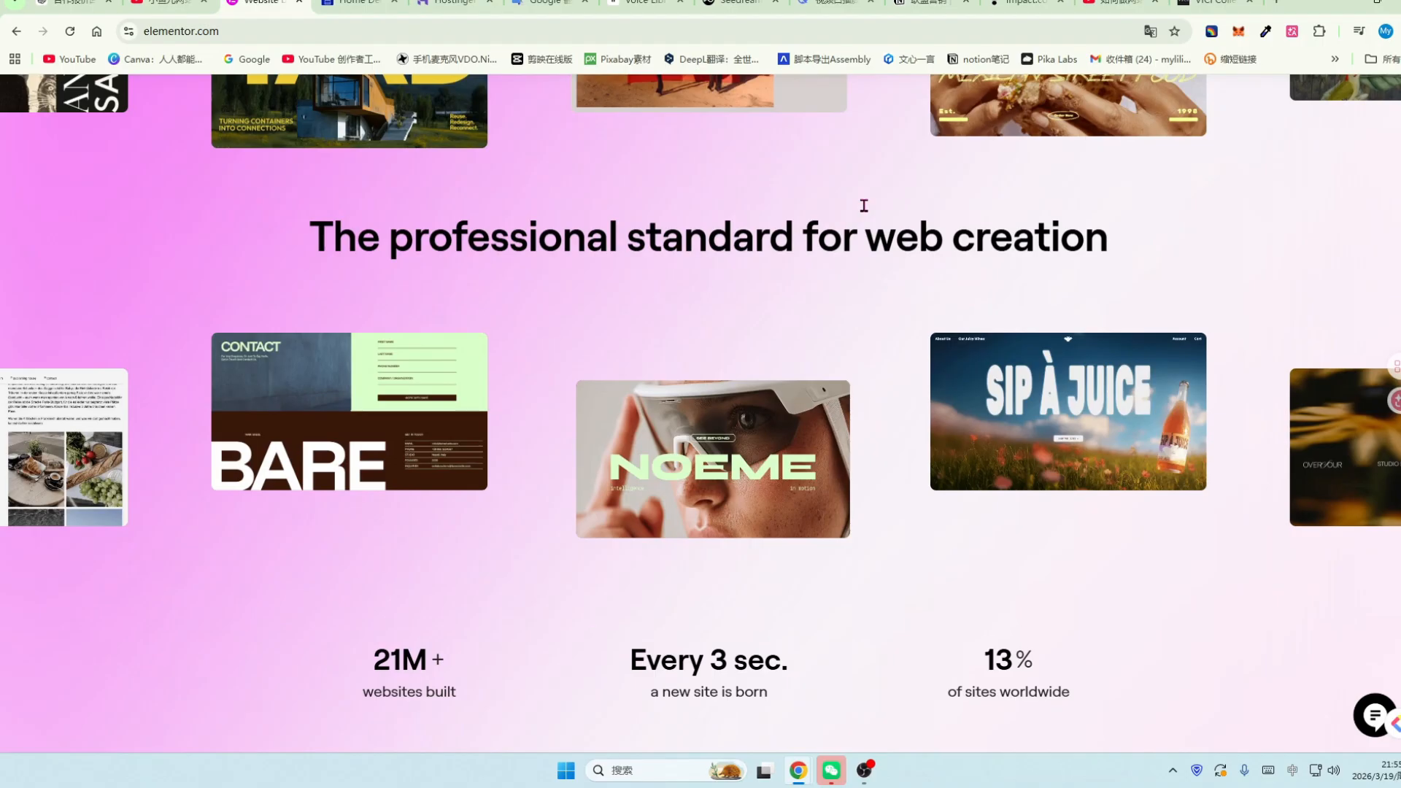
scroll(864, 206, down, 1)
scroll(864, 205, down, 1)
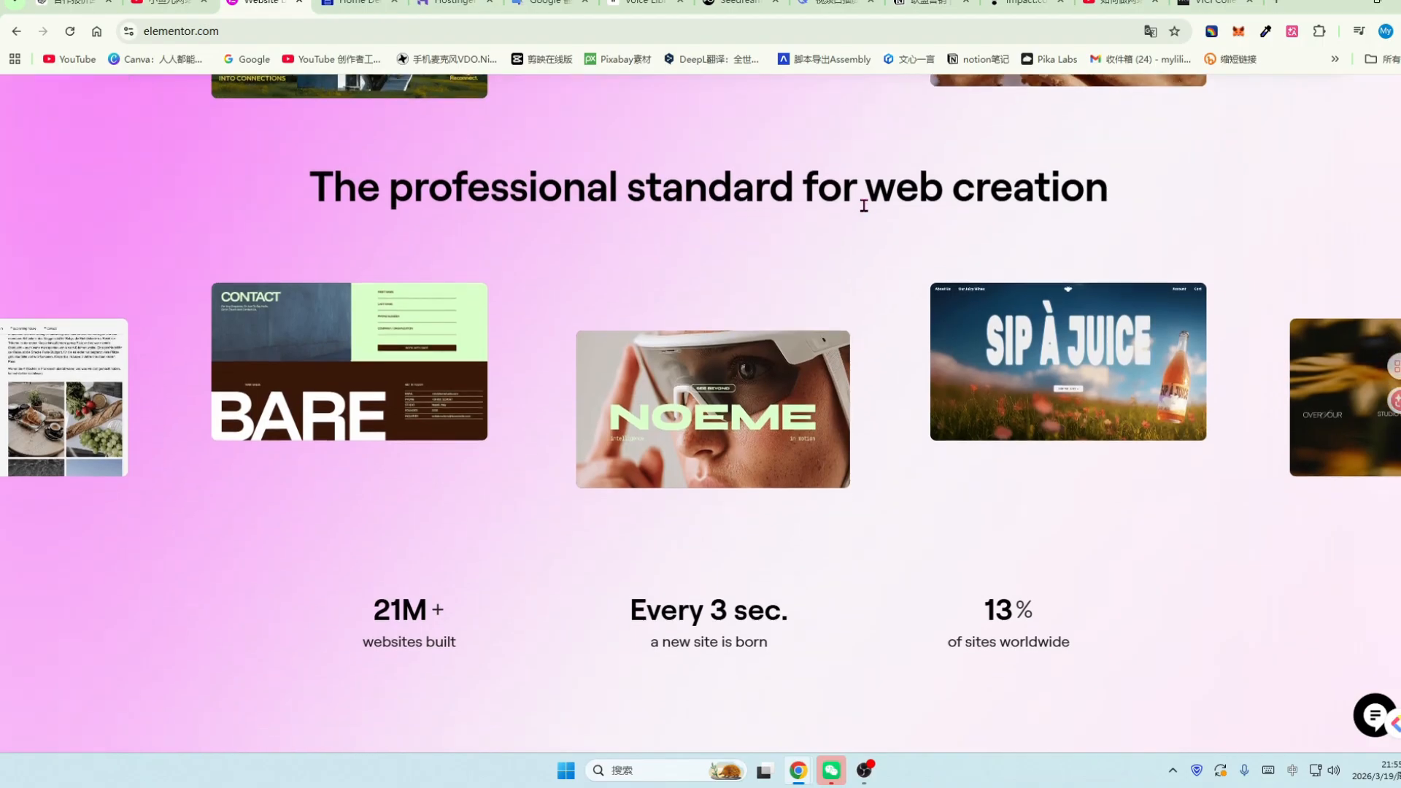
scroll(864, 207, down, 2)
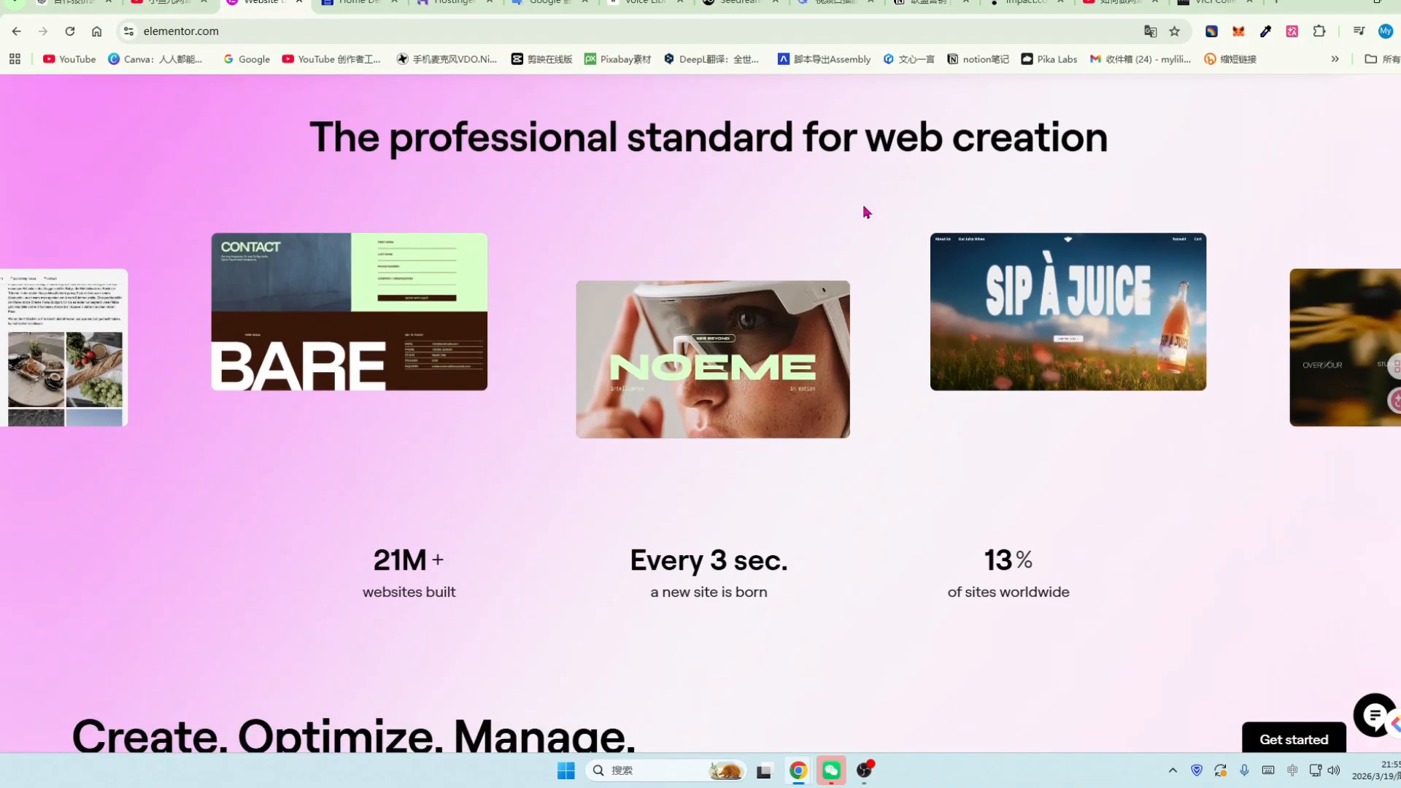
scroll(865, 212, down, 1)
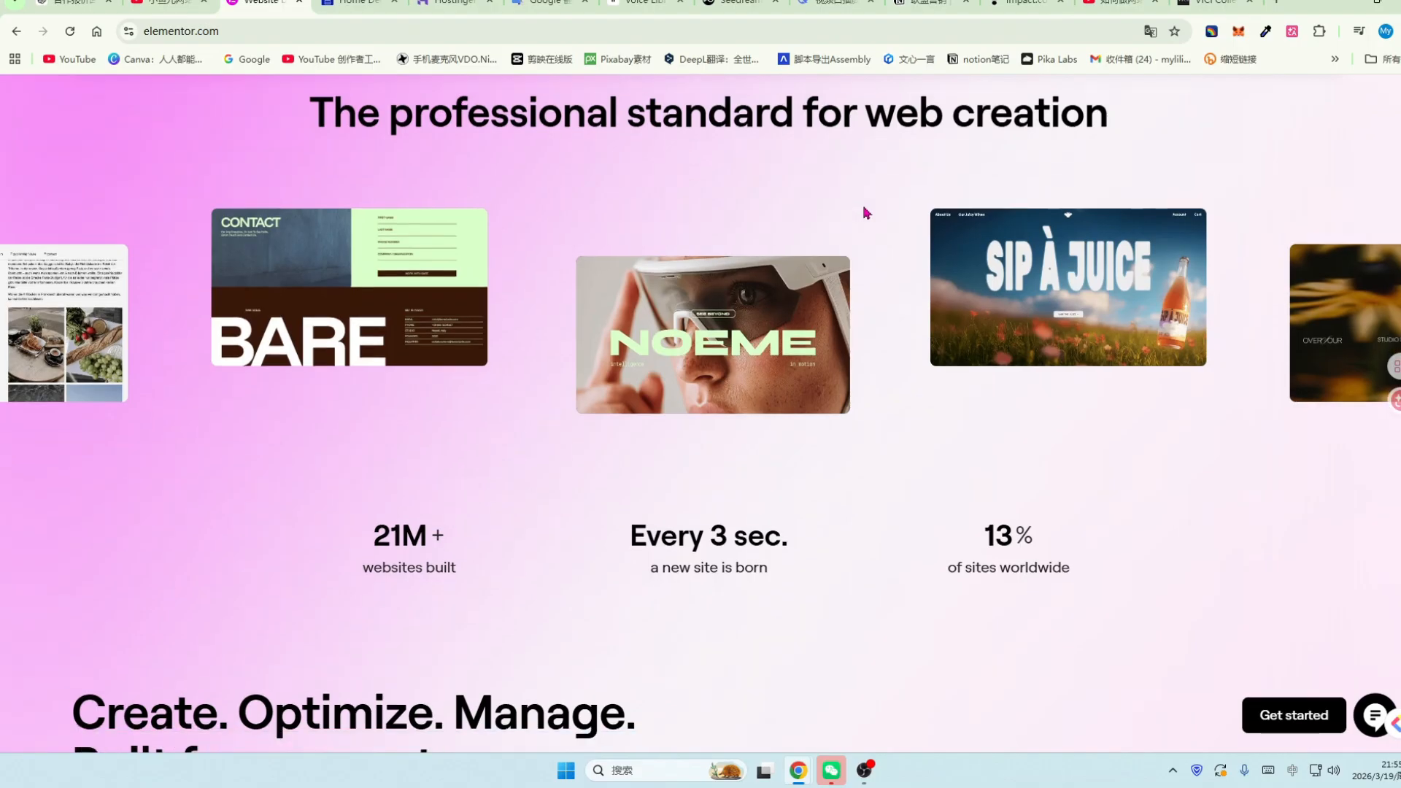
scroll(866, 213, down, 1)
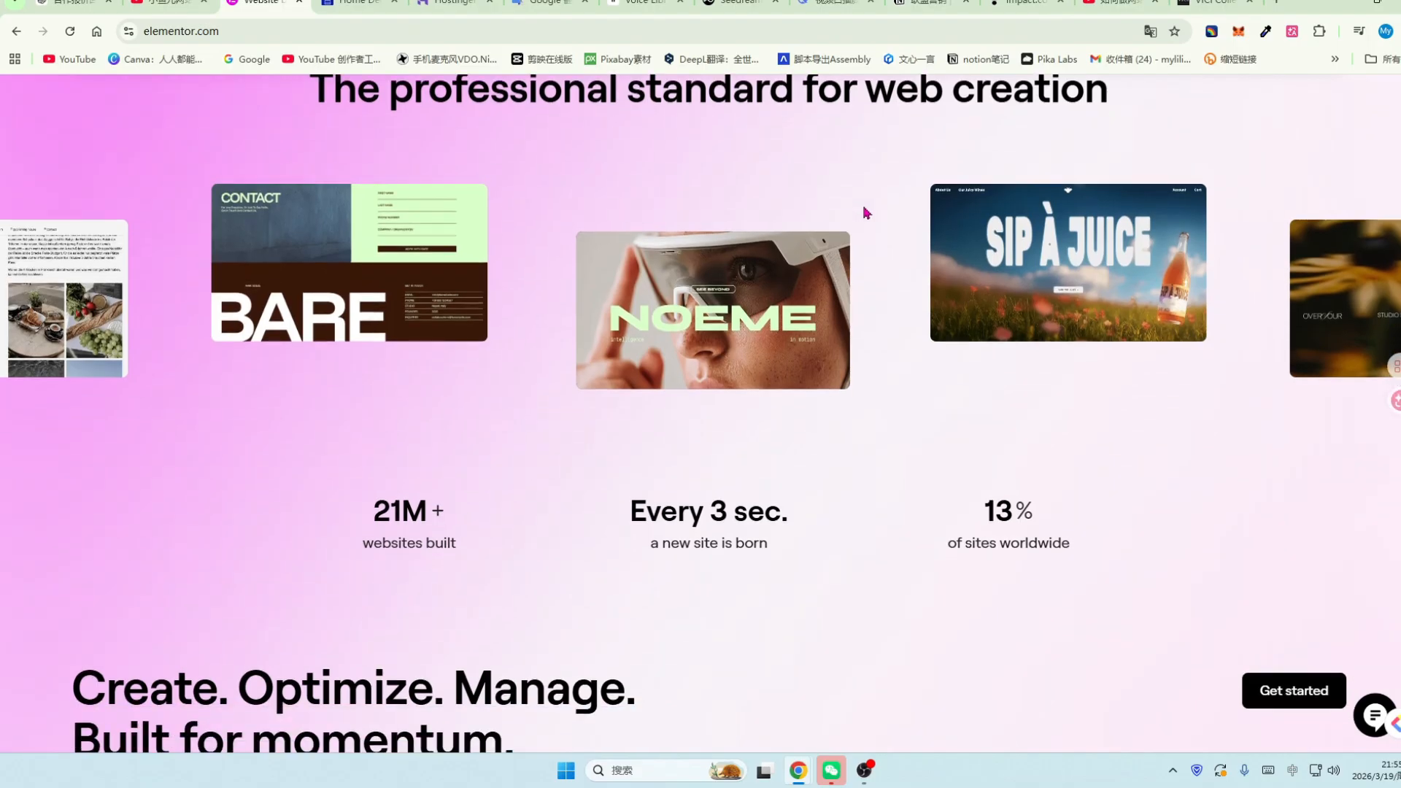
scroll(865, 212, down, 1)
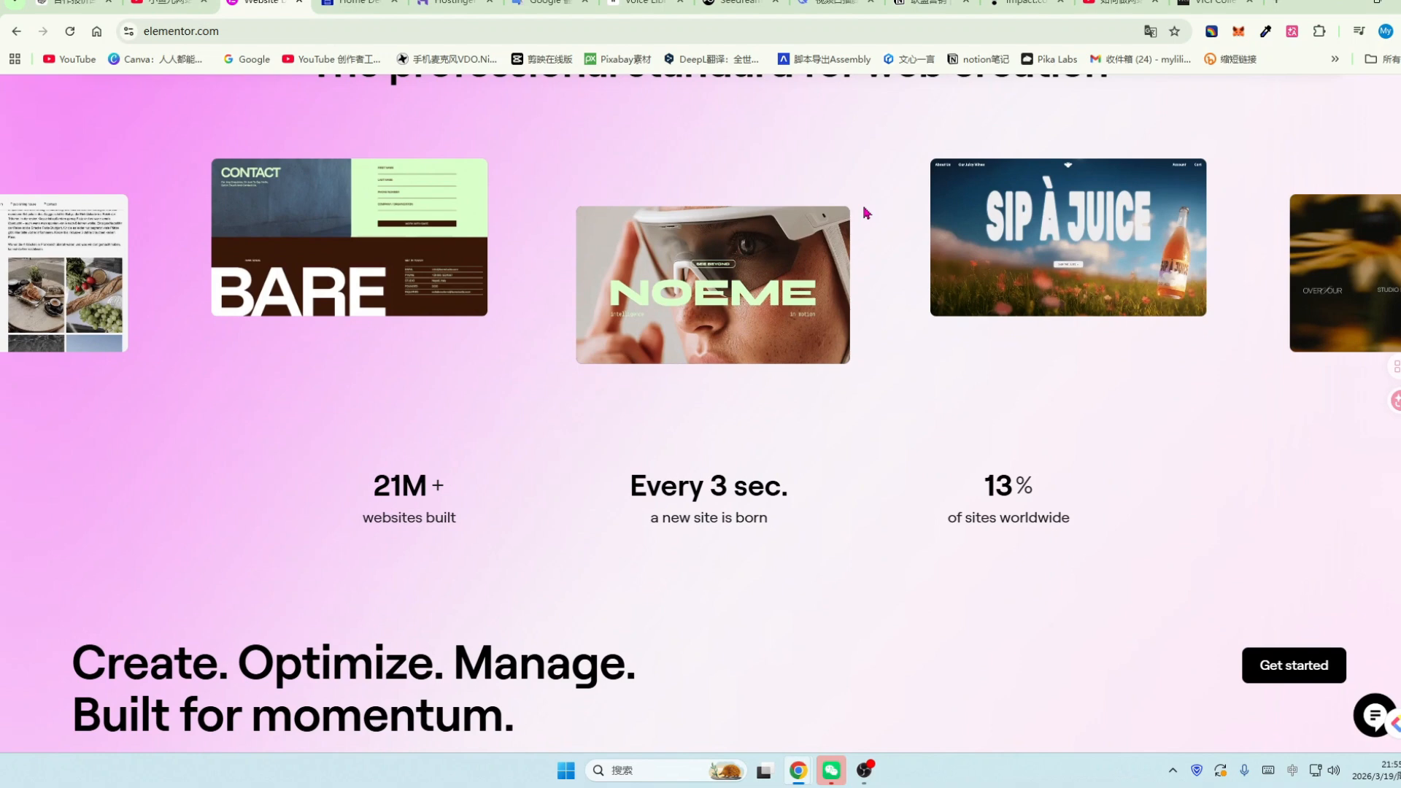
scroll(865, 212, down, 1)
scroll(865, 213, down, 2)
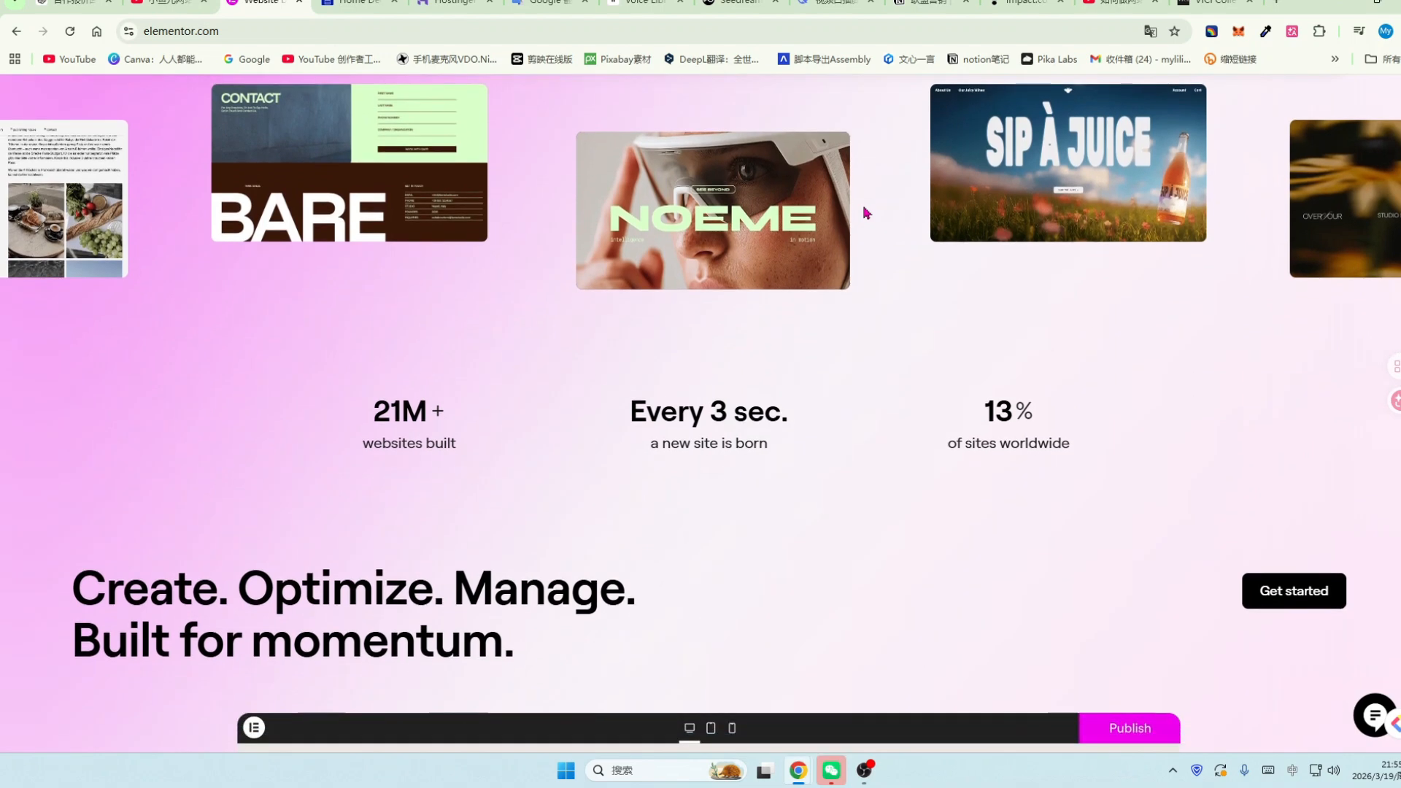
scroll(865, 222, up, 5)
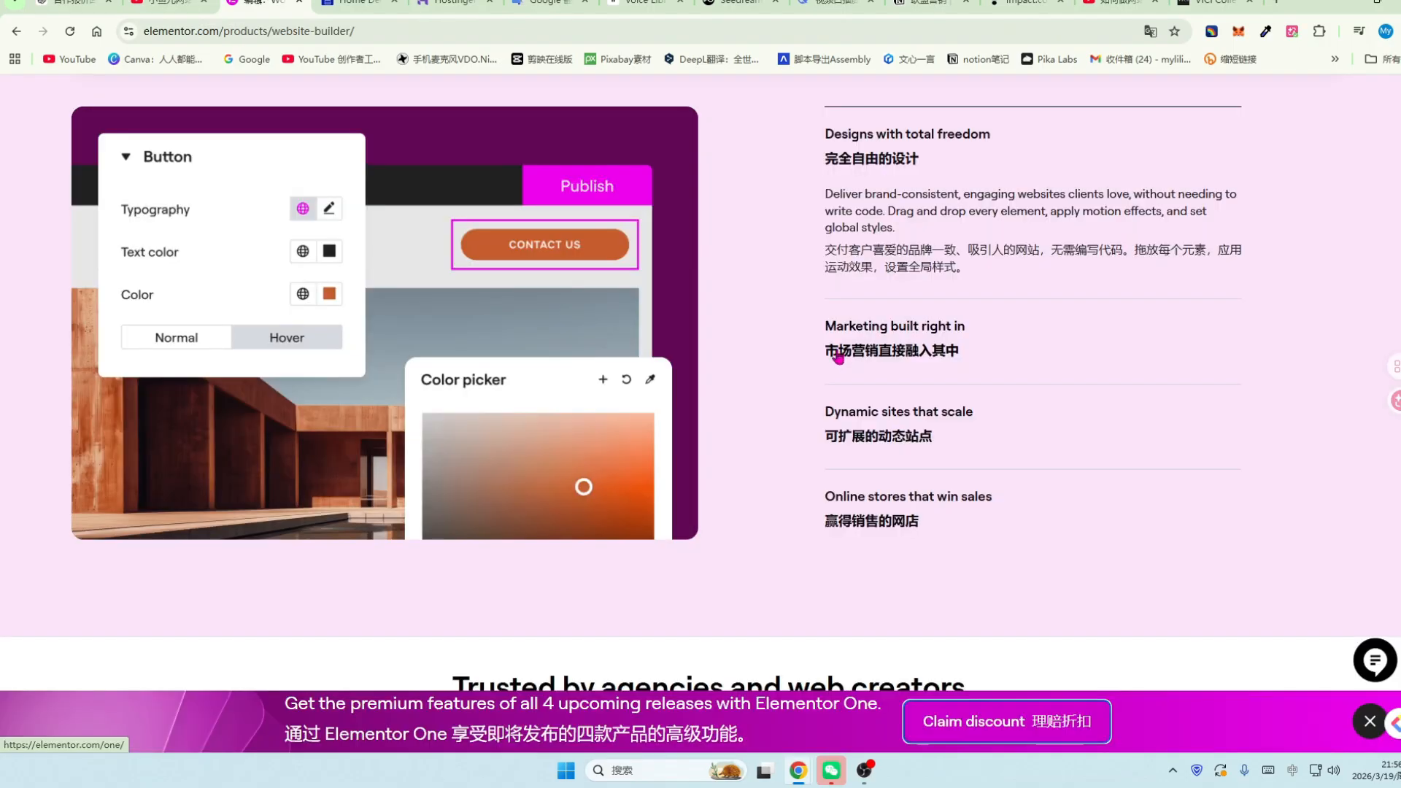
Read Elementor's website builder product page, covering the feature list, the customer reviews and the responsive design section.
scroll(839, 358, down, 1)
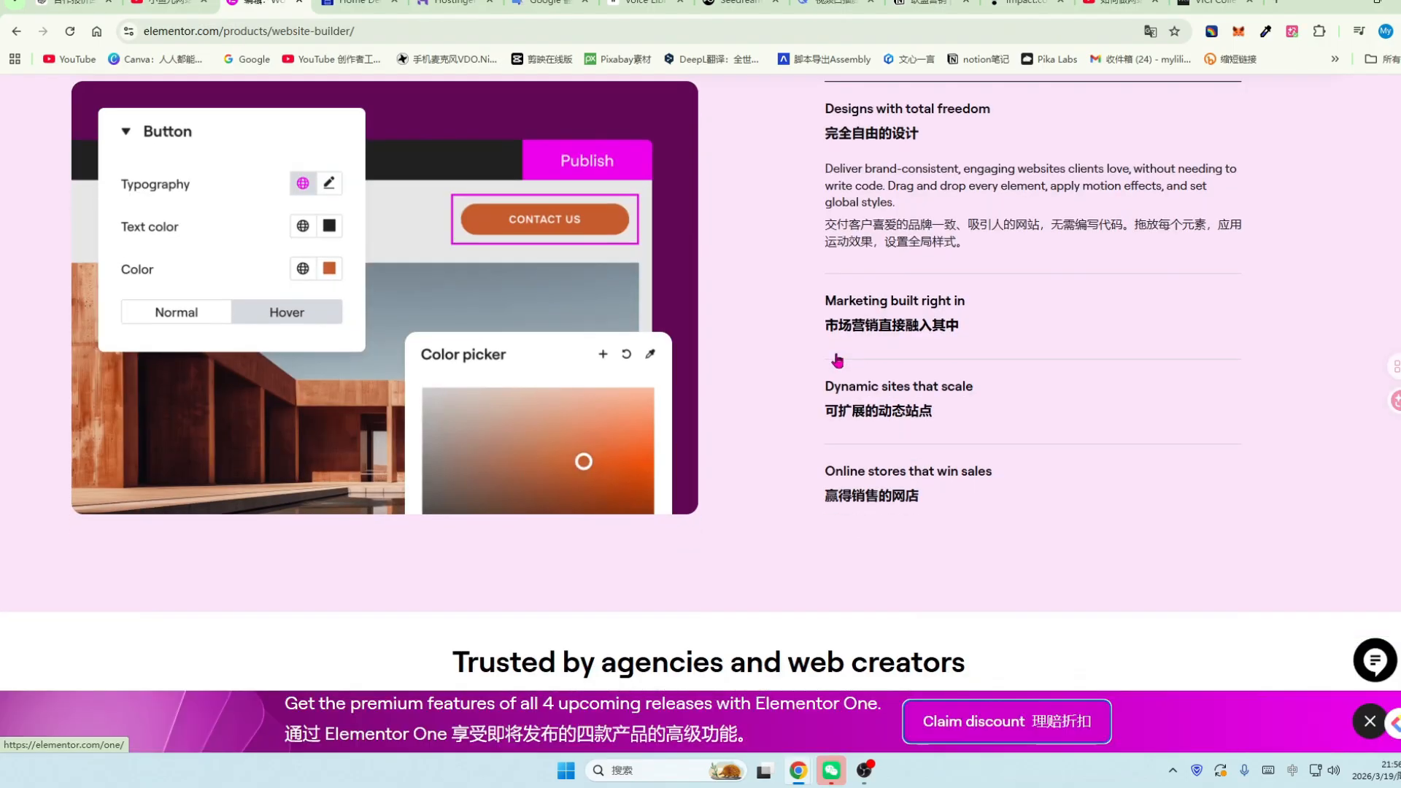
scroll(838, 360, down, 1)
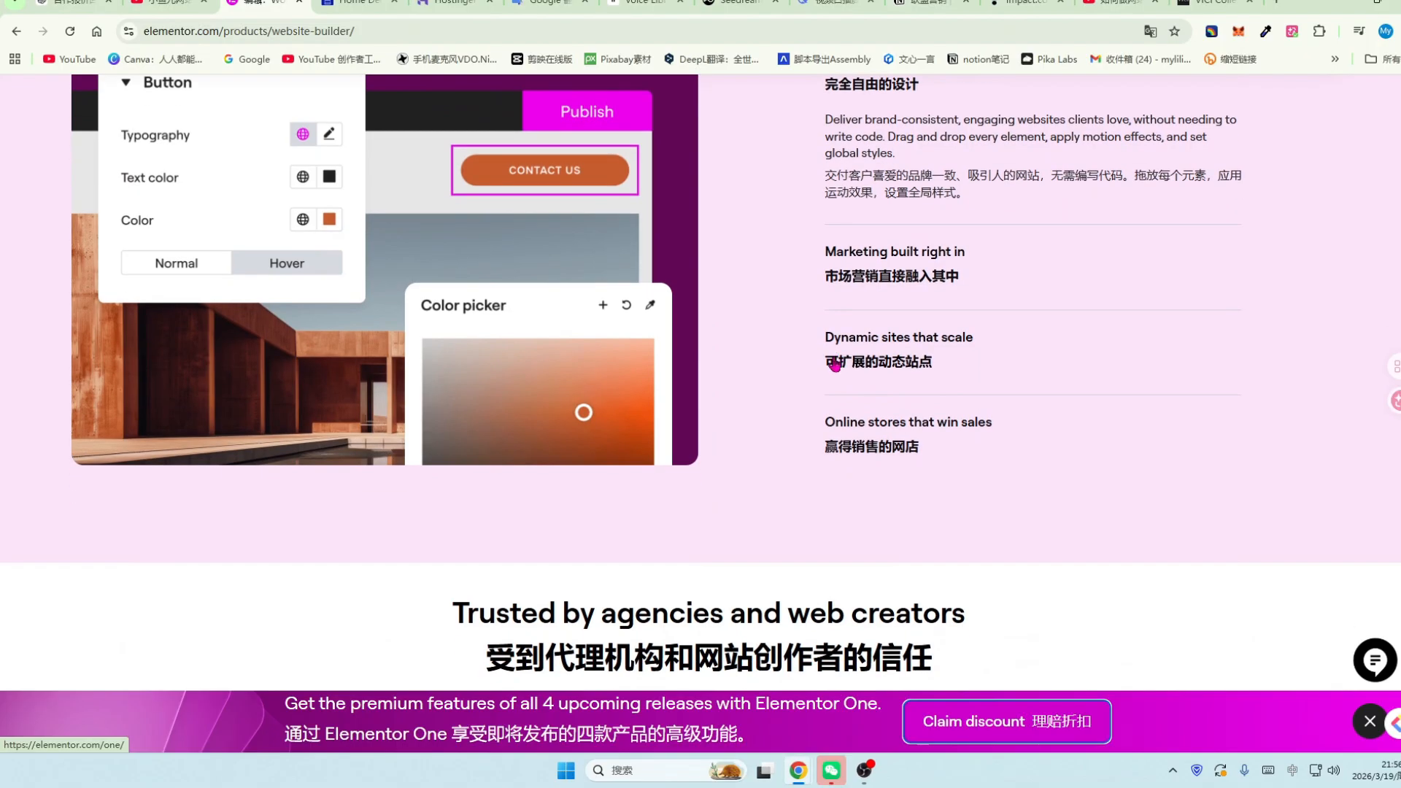
scroll(836, 365, down, 1)
scroll(836, 362, down, 1)
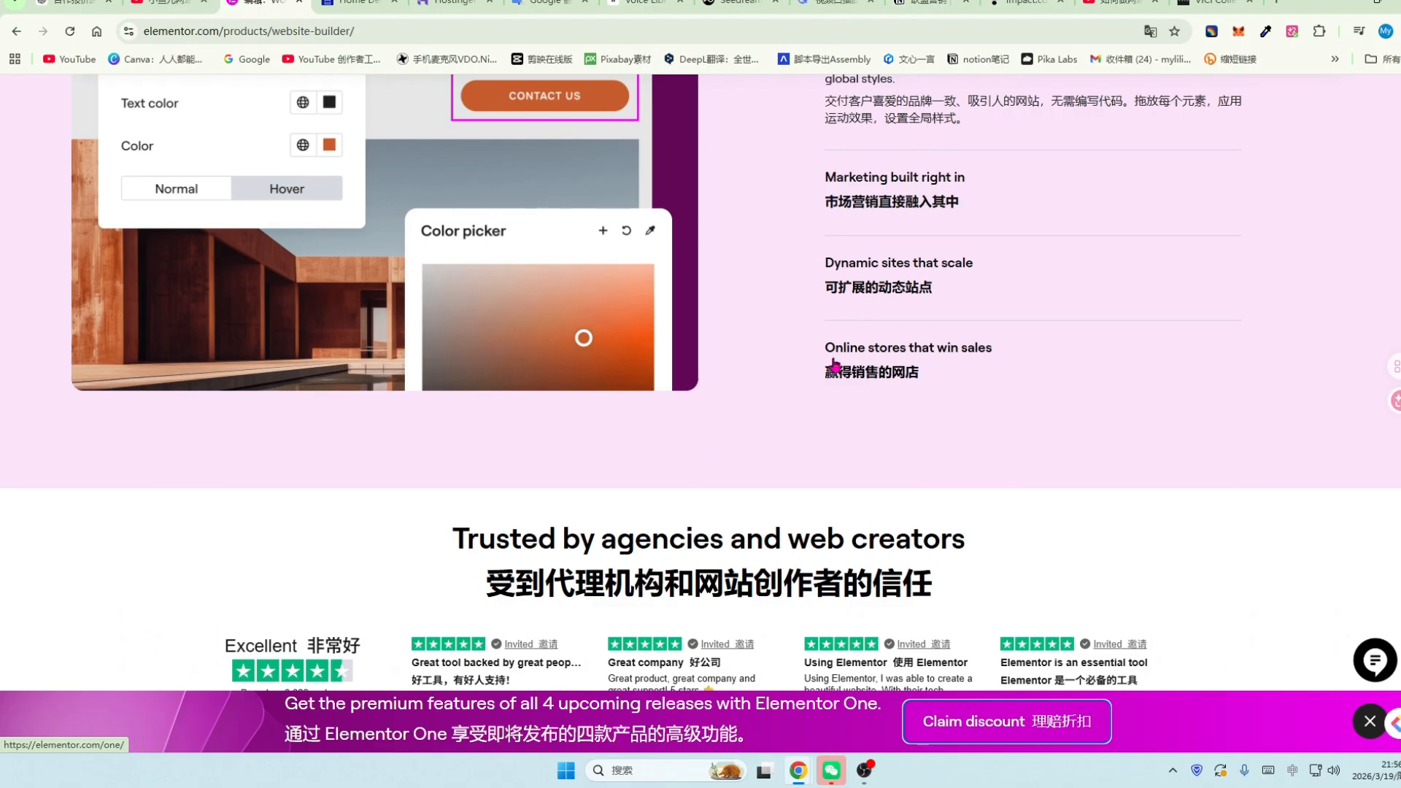
scroll(836, 365, down, 2)
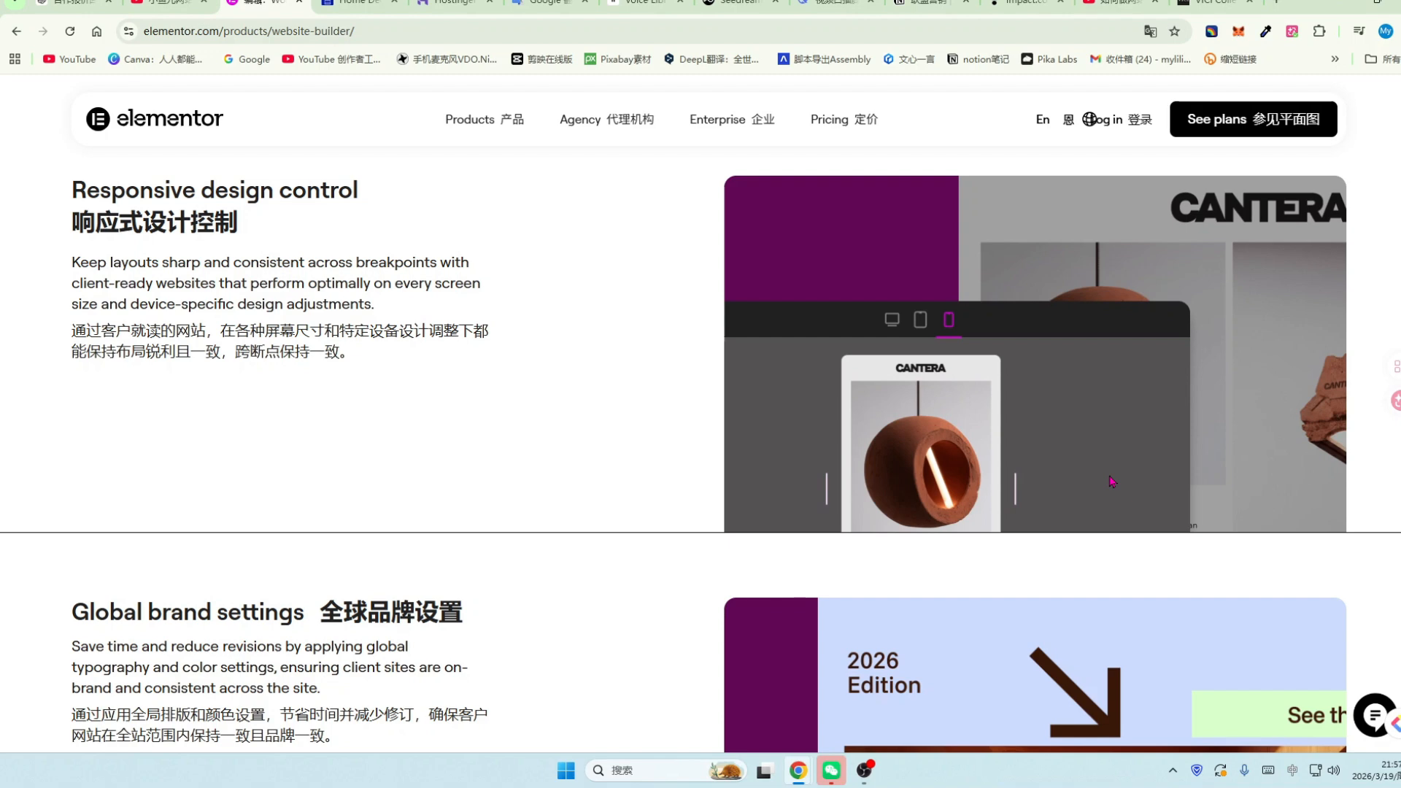
scroll(1111, 482, up, 2)
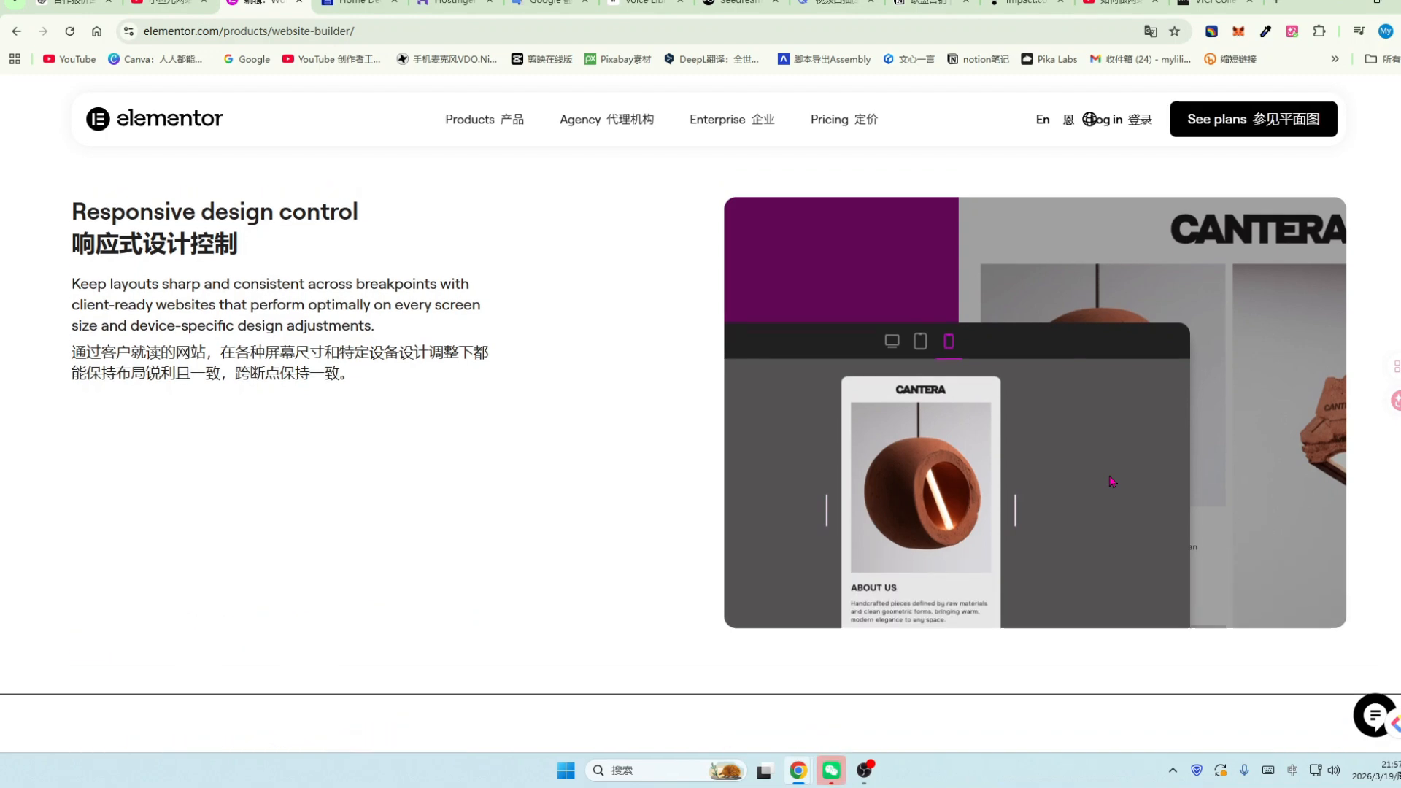
scroll(549, 345, up, 2)
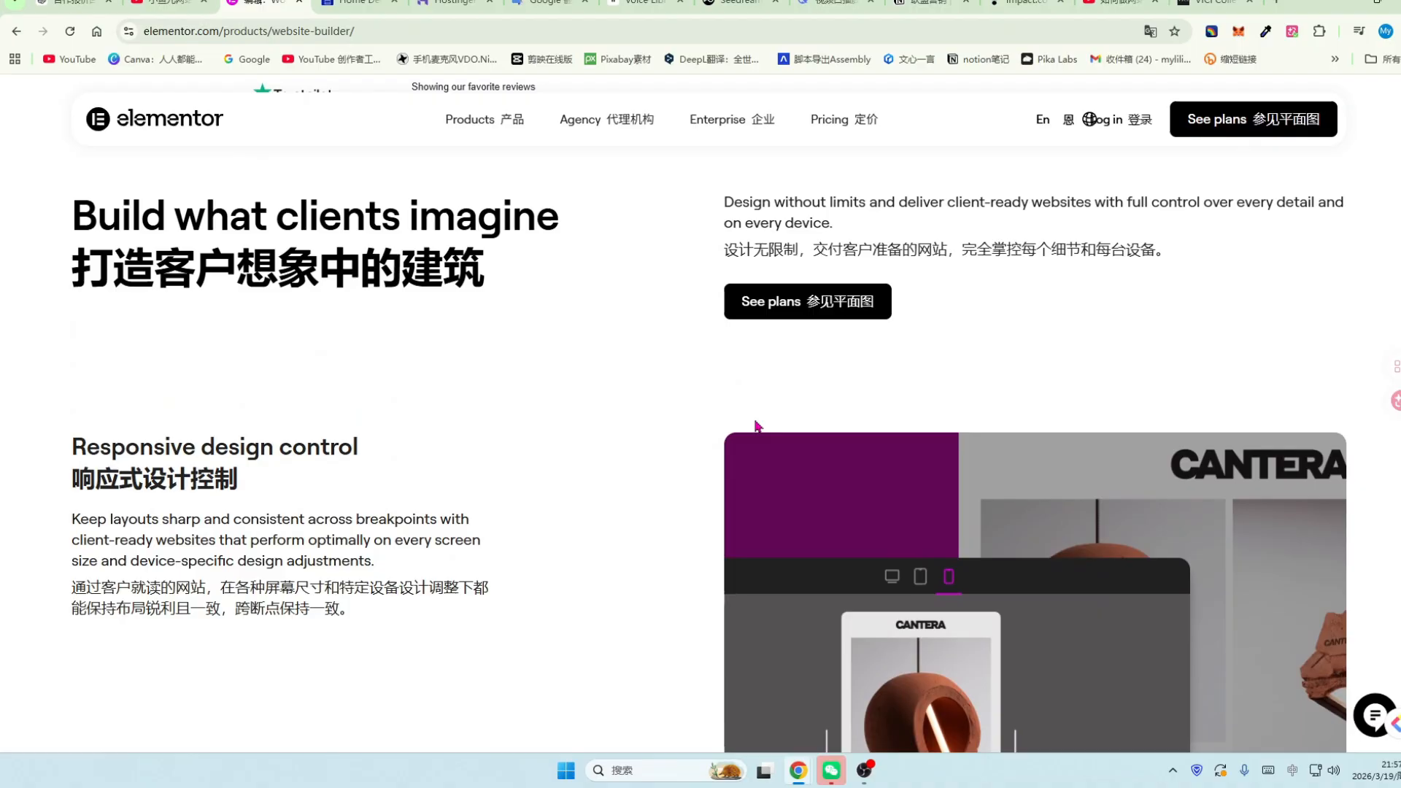
scroll(757, 425, up, 1)
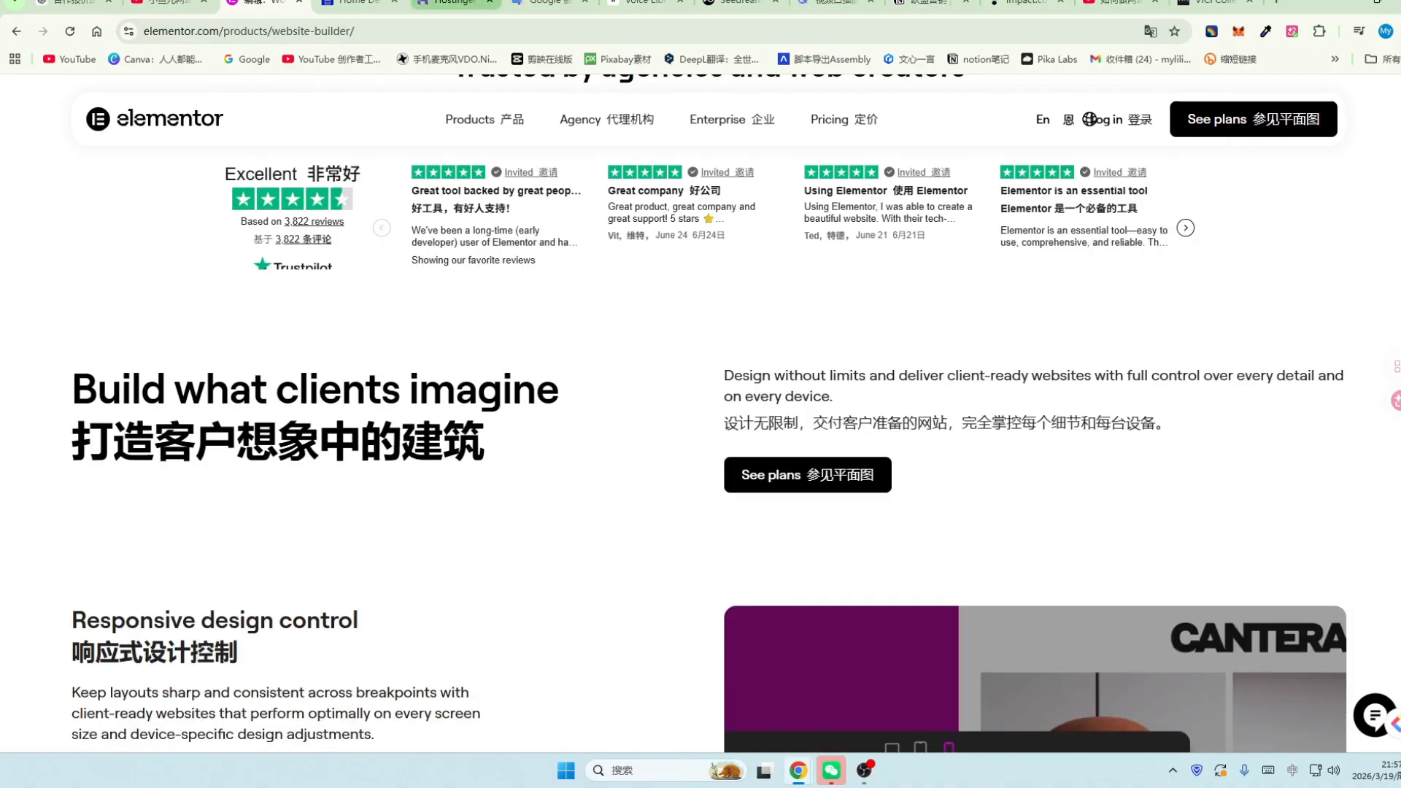
Switch to the Hostinger website and review its homepage offer, plans and prices, and .com domain registration deal.
click(456, 4)
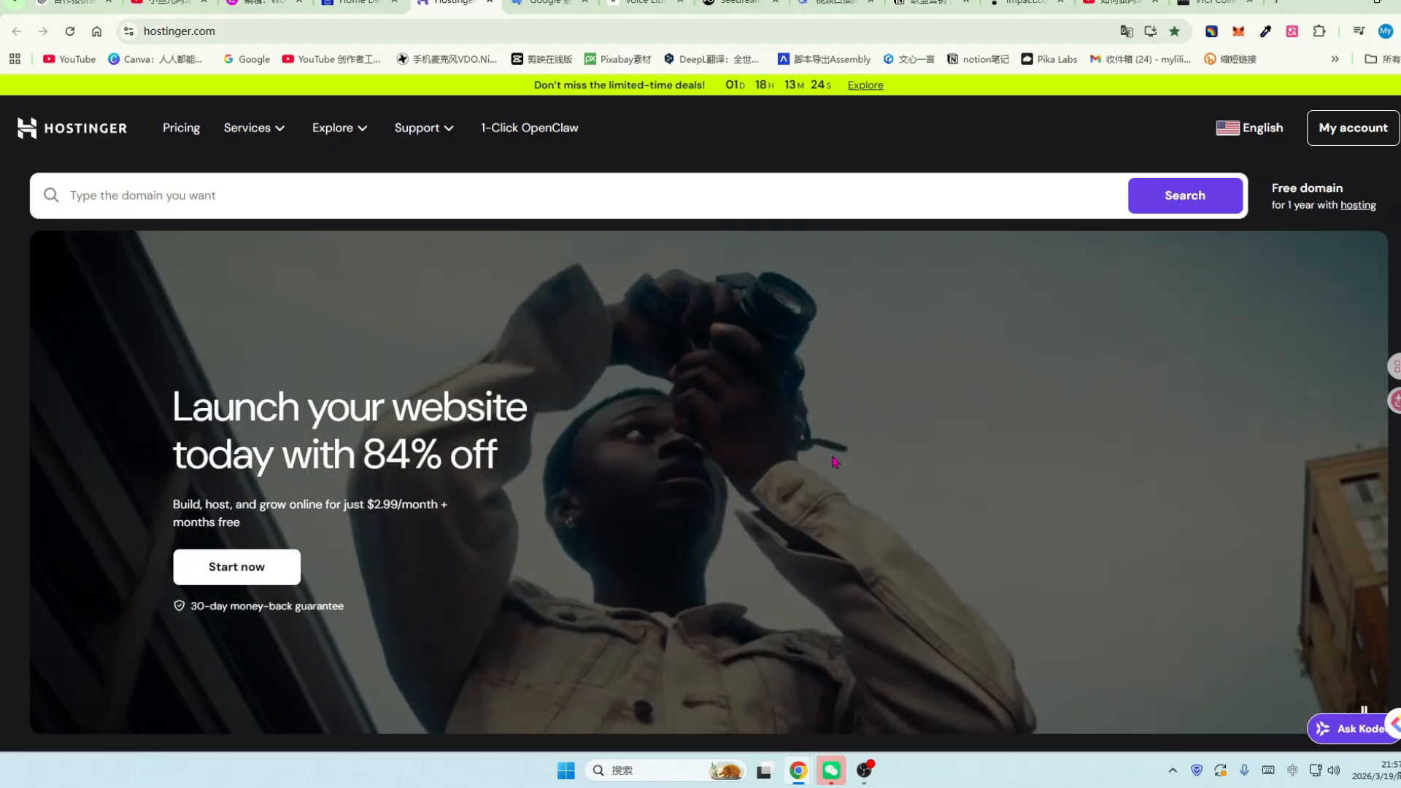
scroll(832, 473, down, 1)
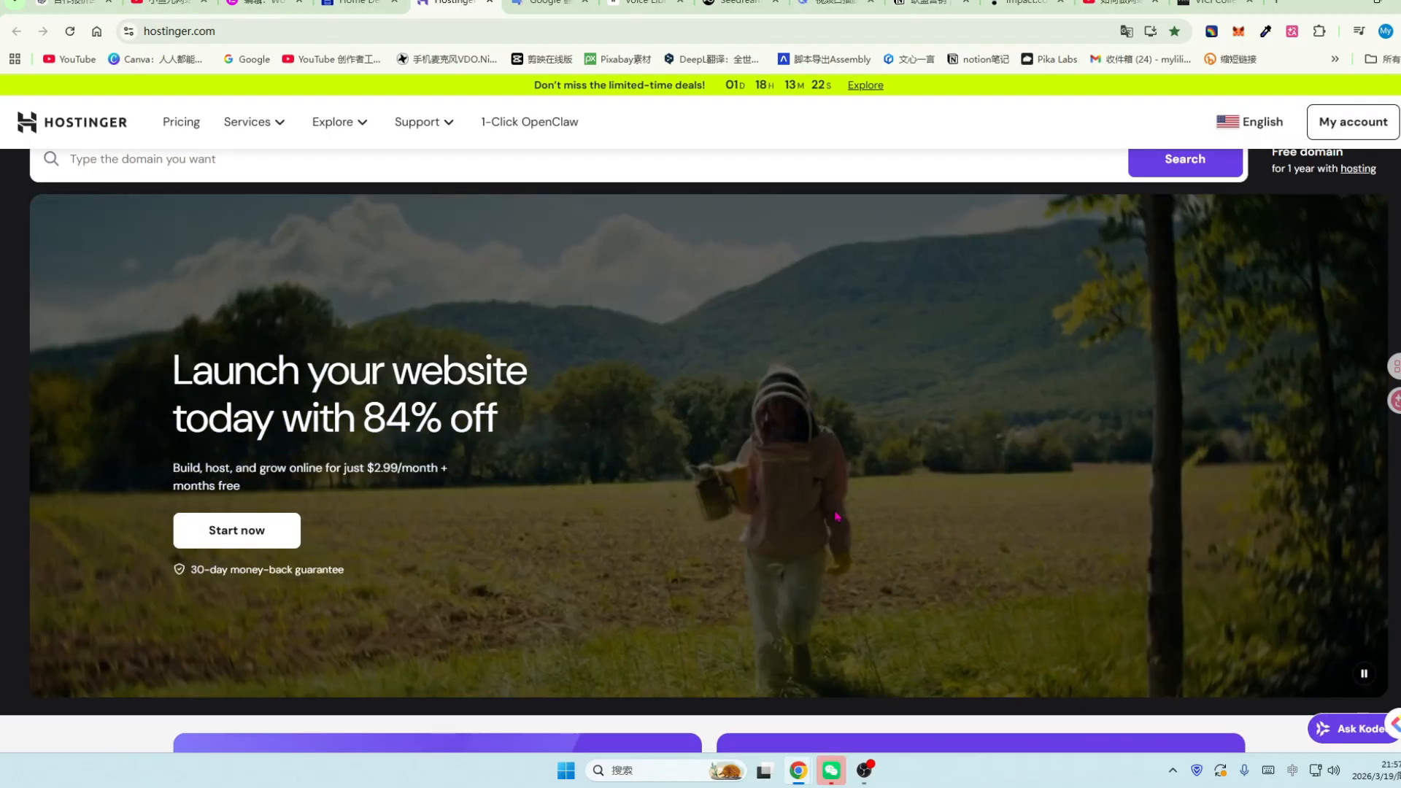
scroll(833, 515, down, 1)
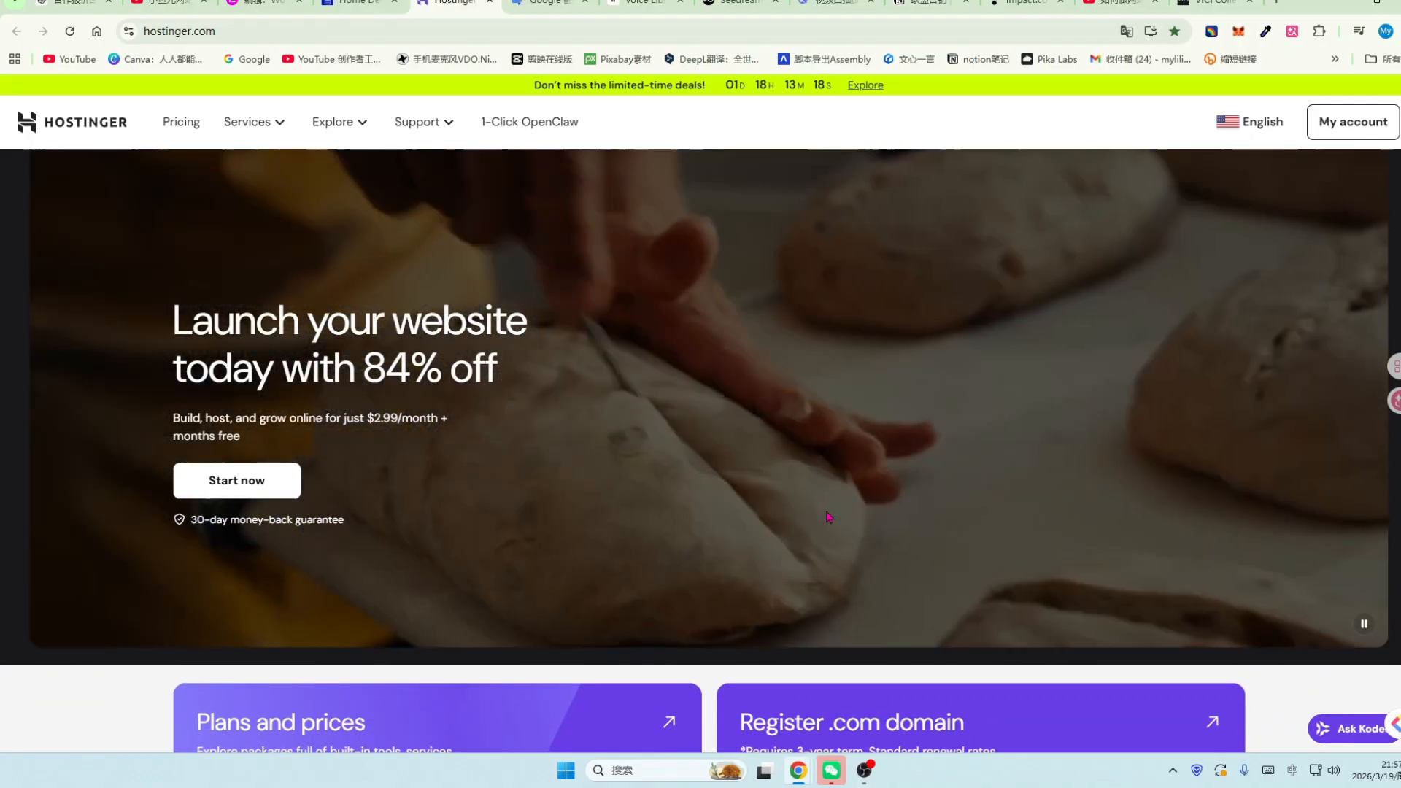
scroll(826, 519, down, 2)
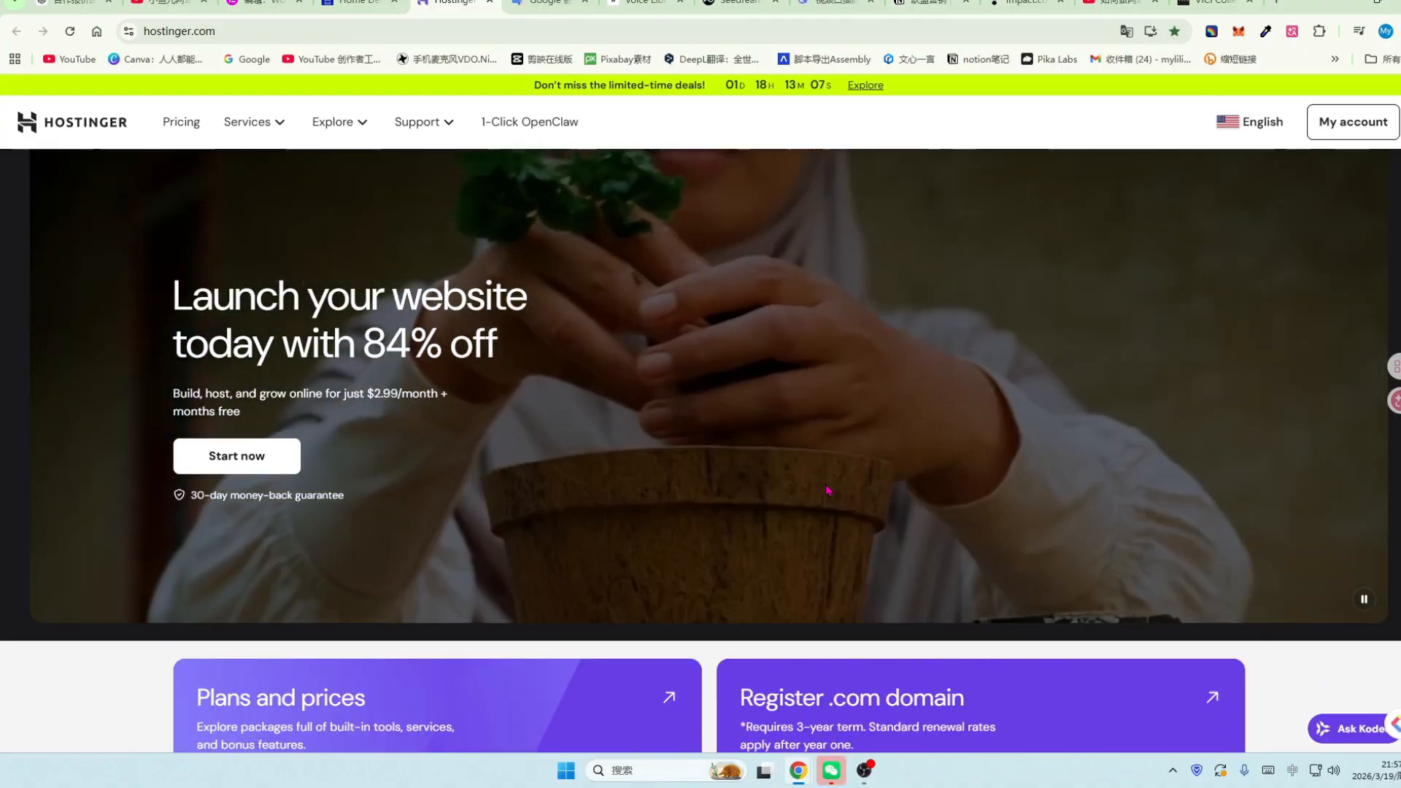
scroll(827, 490, down, 1)
scroll(826, 490, up, 1)
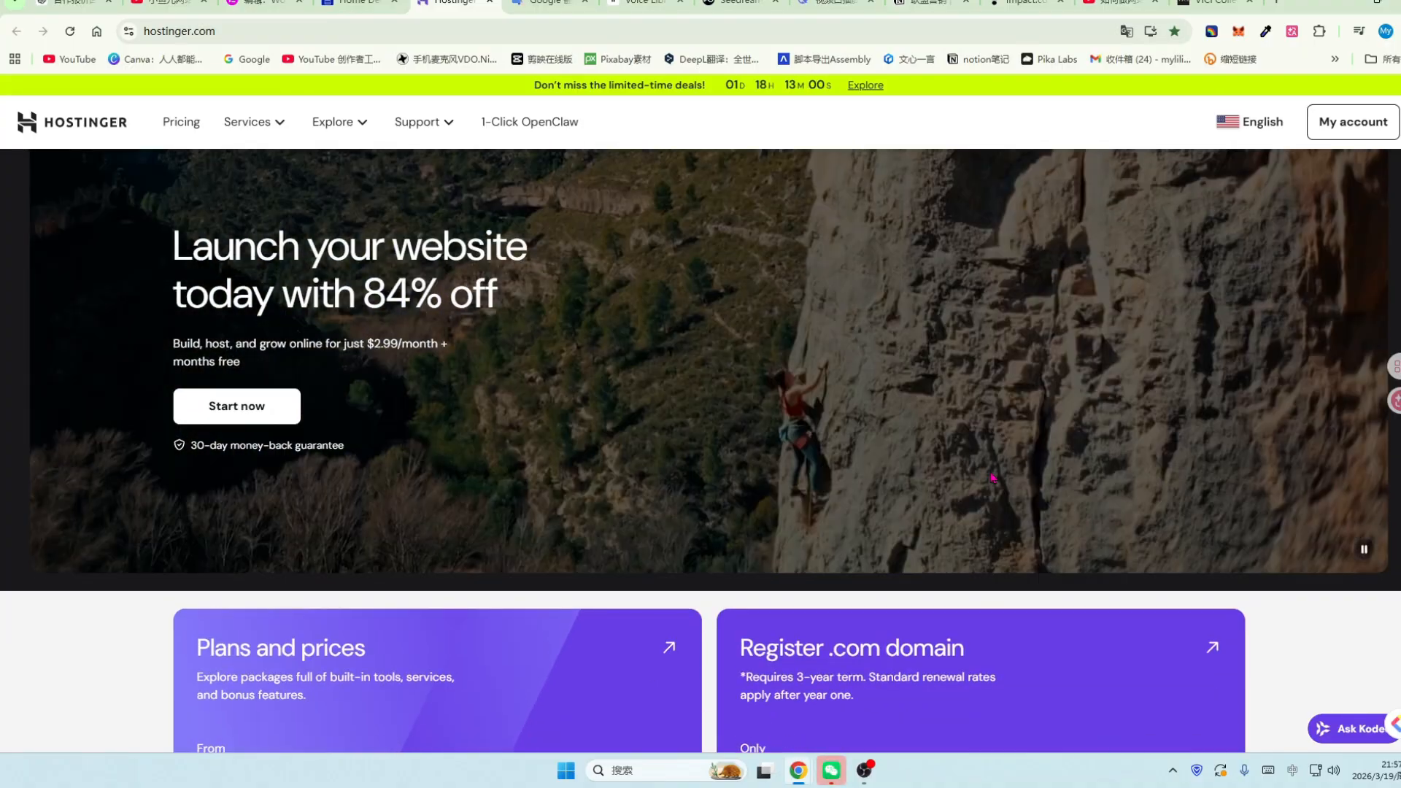
scroll(993, 477, down, 1)
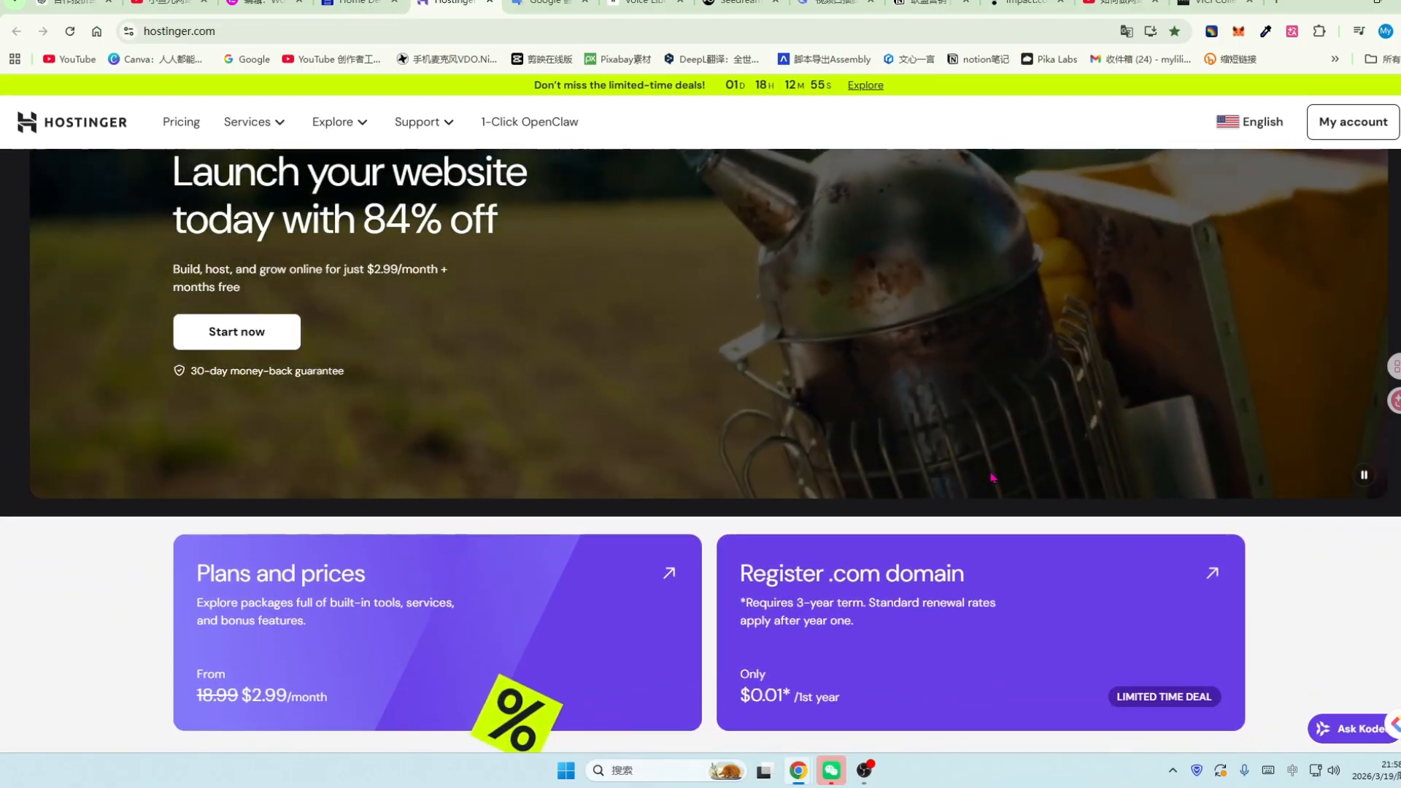
scroll(886, 429, down, 1)
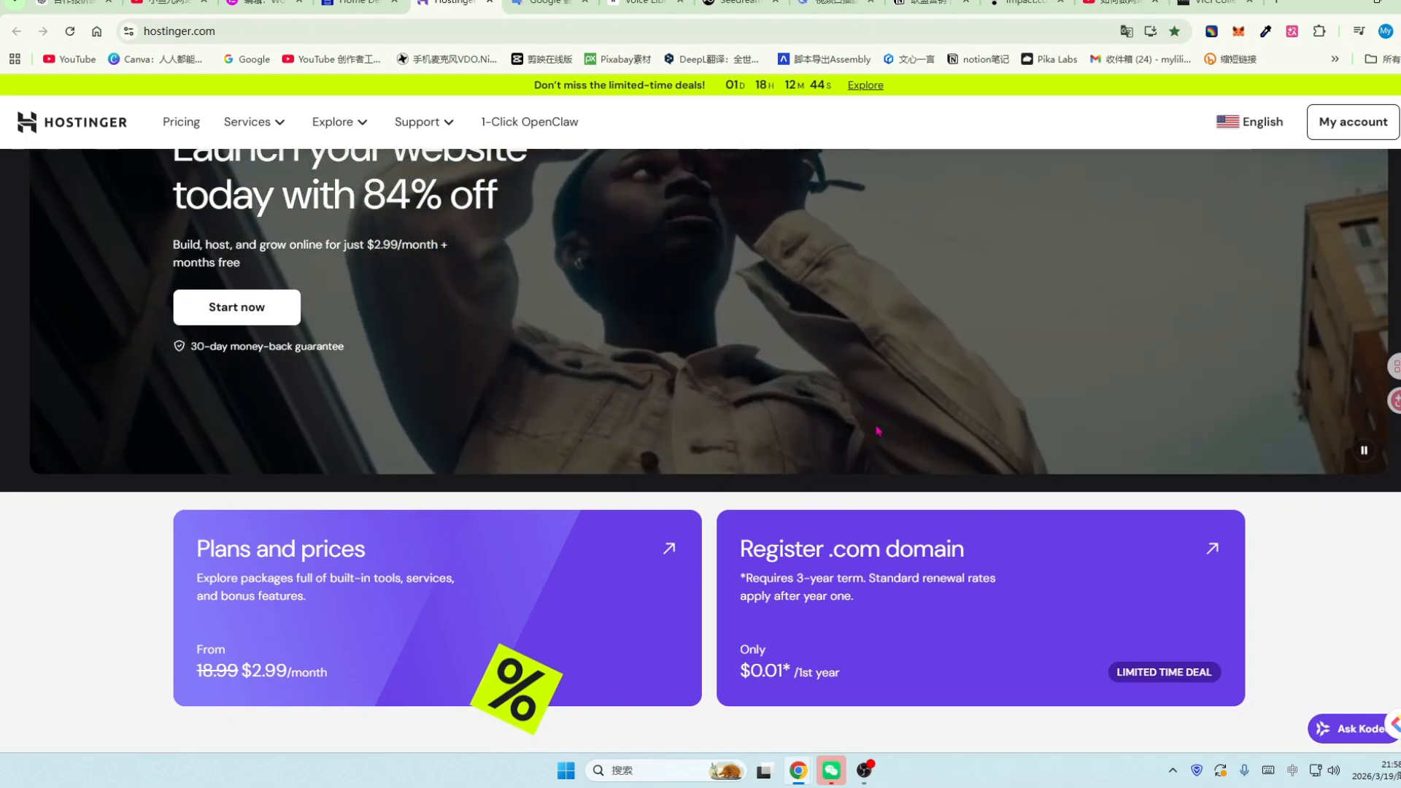
Examine the Hostinger homepage between the 84% off launch banner, the plans and domain cards, and the customer success section beneath.
scroll(878, 431, down, 1)
scroll(656, 504, down, 2)
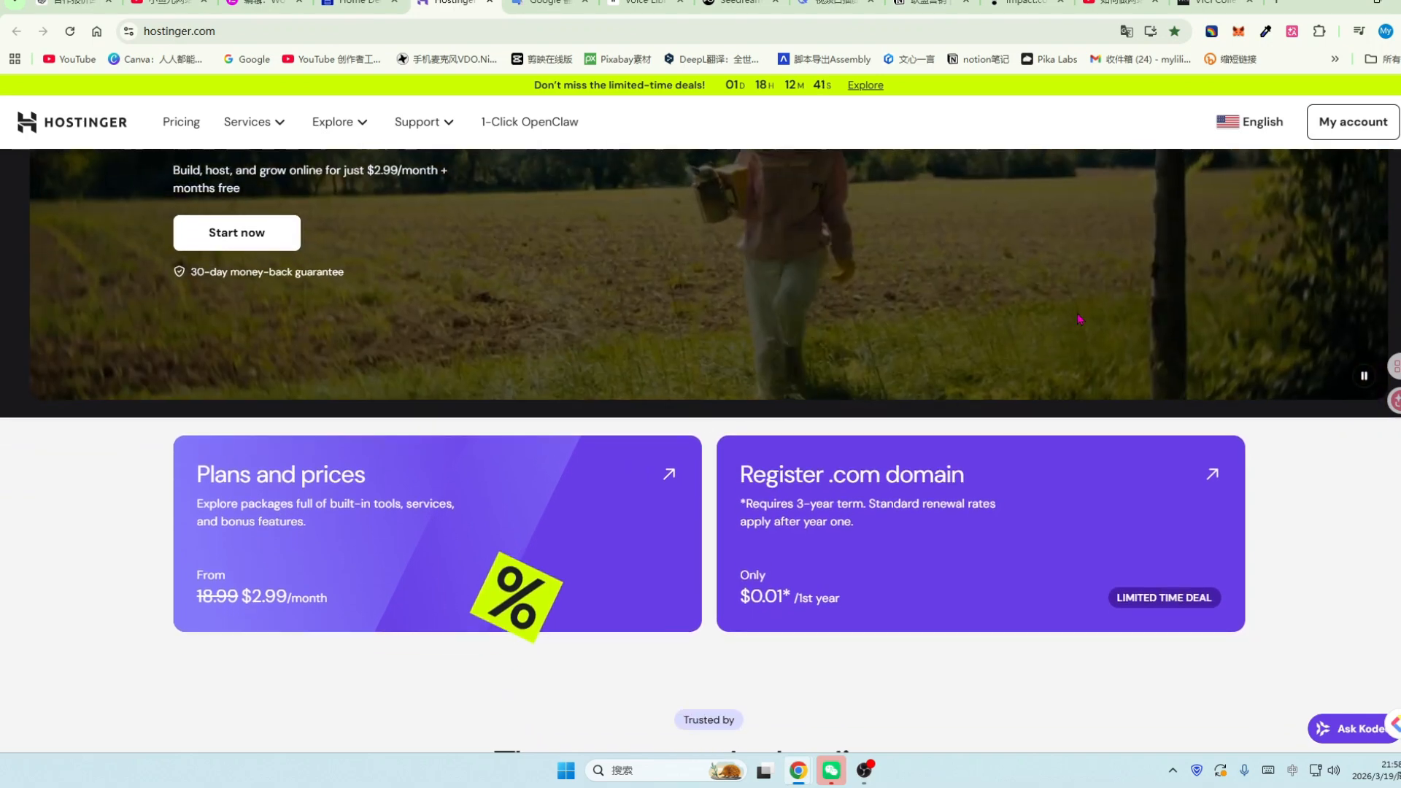
scroll(917, 391, down, 2)
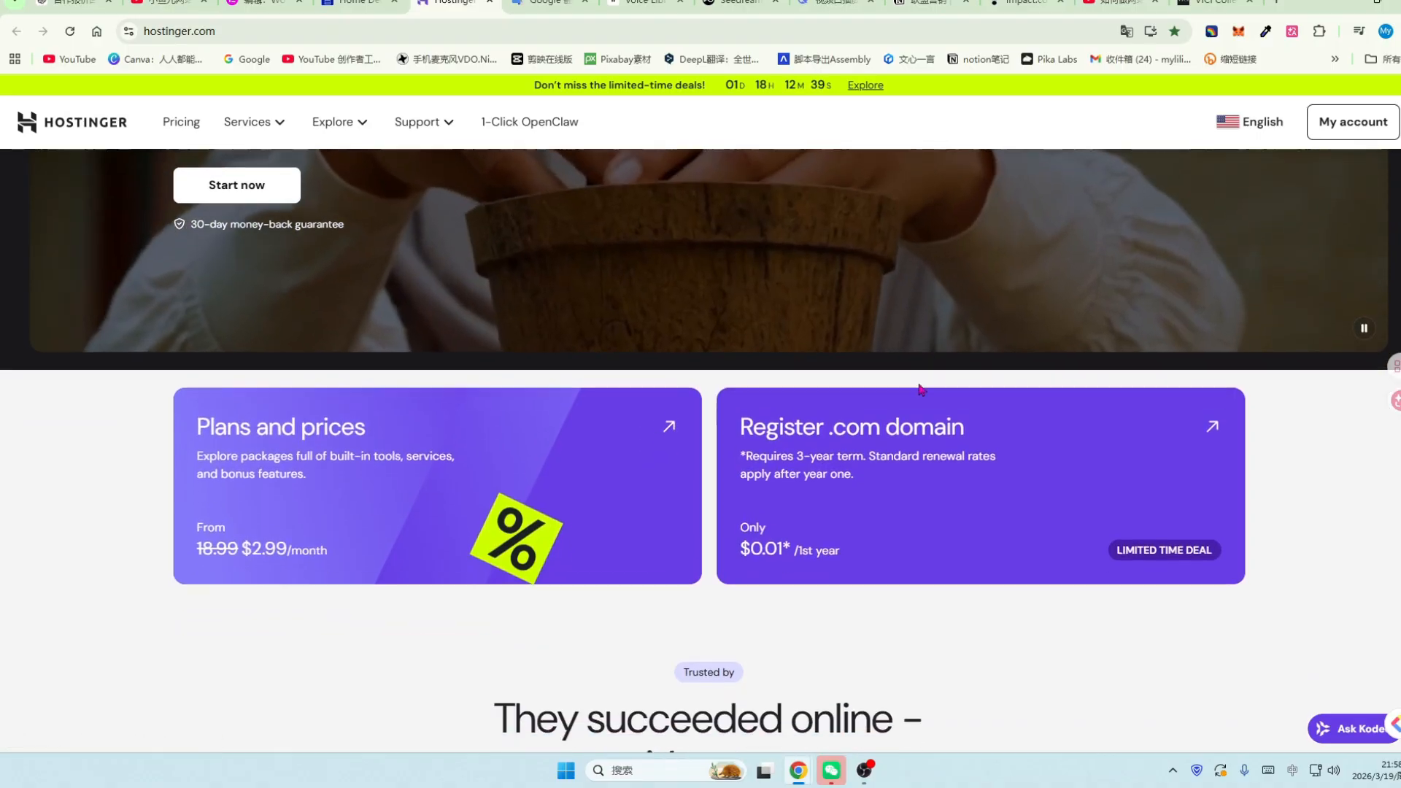
scroll(944, 491, down, 3)
scroll(941, 497, up, 4)
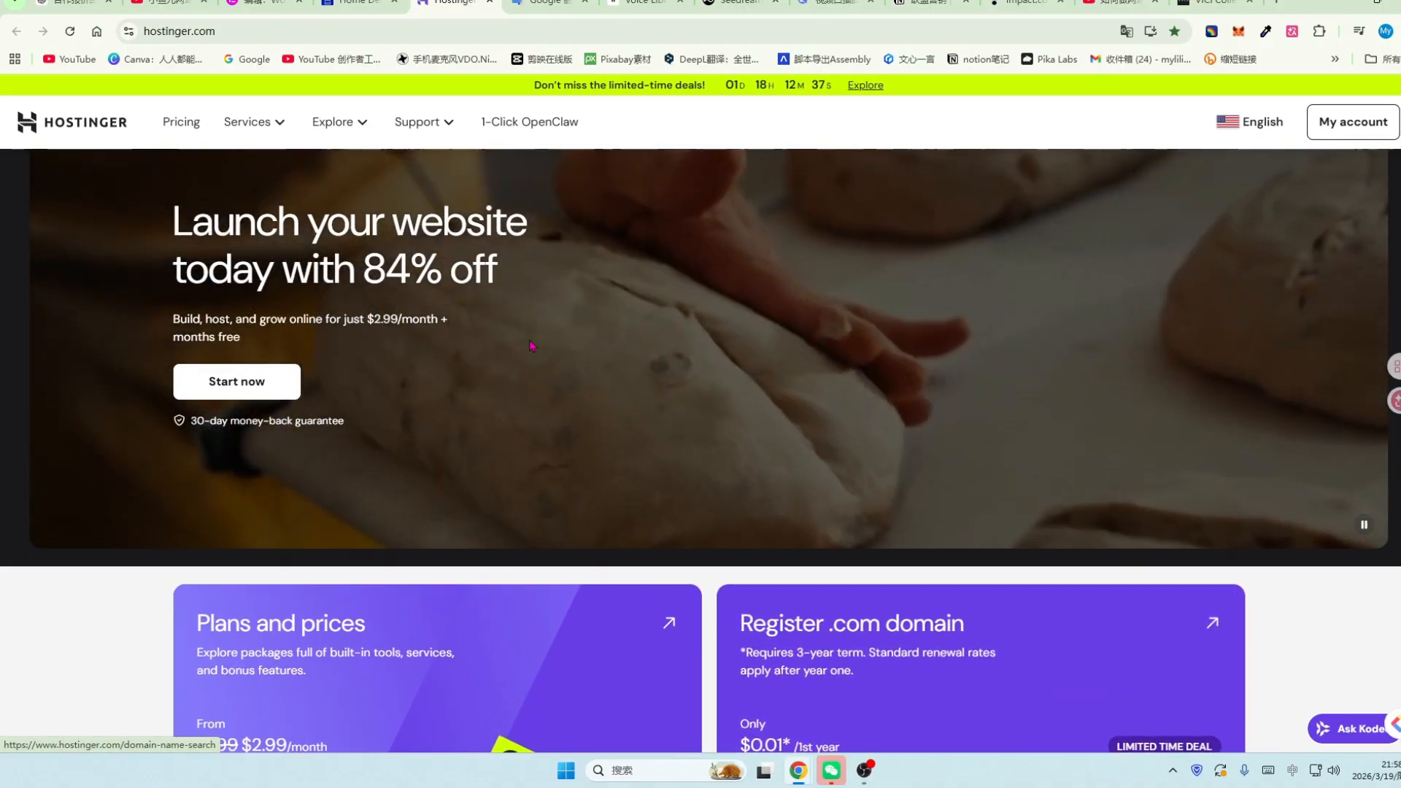
scroll(810, 380, up, 2)
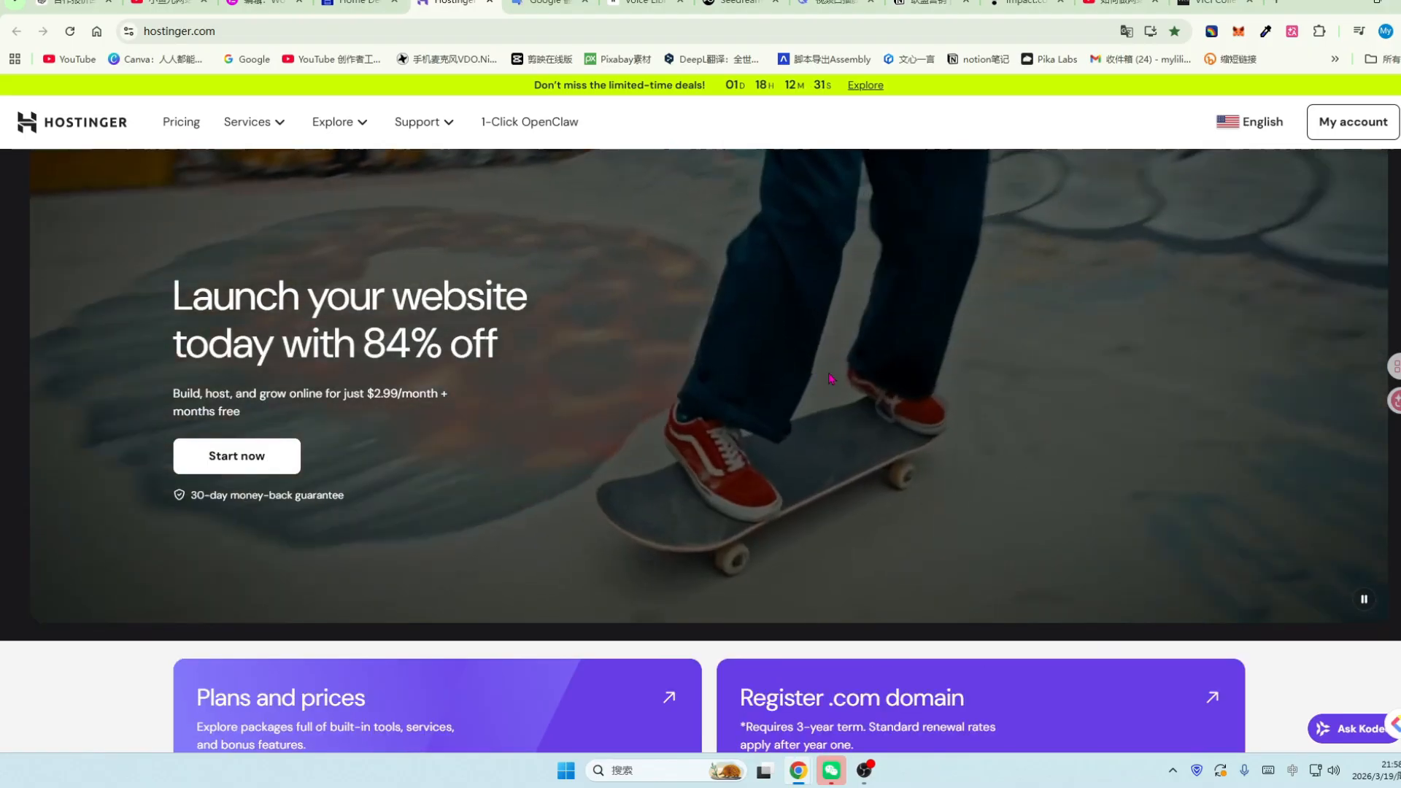
scroll(836, 378, down, 2)
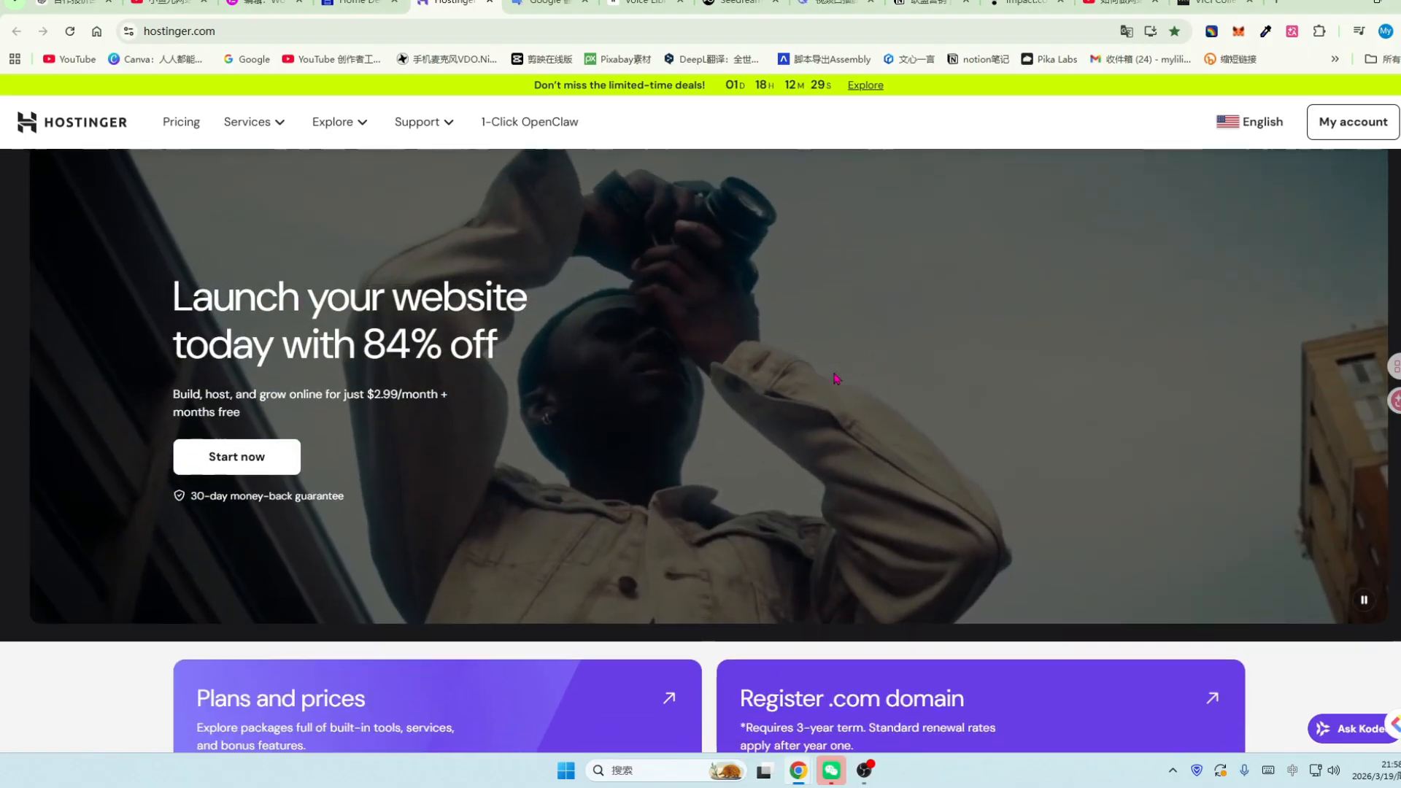
scroll(837, 378, down, 1)
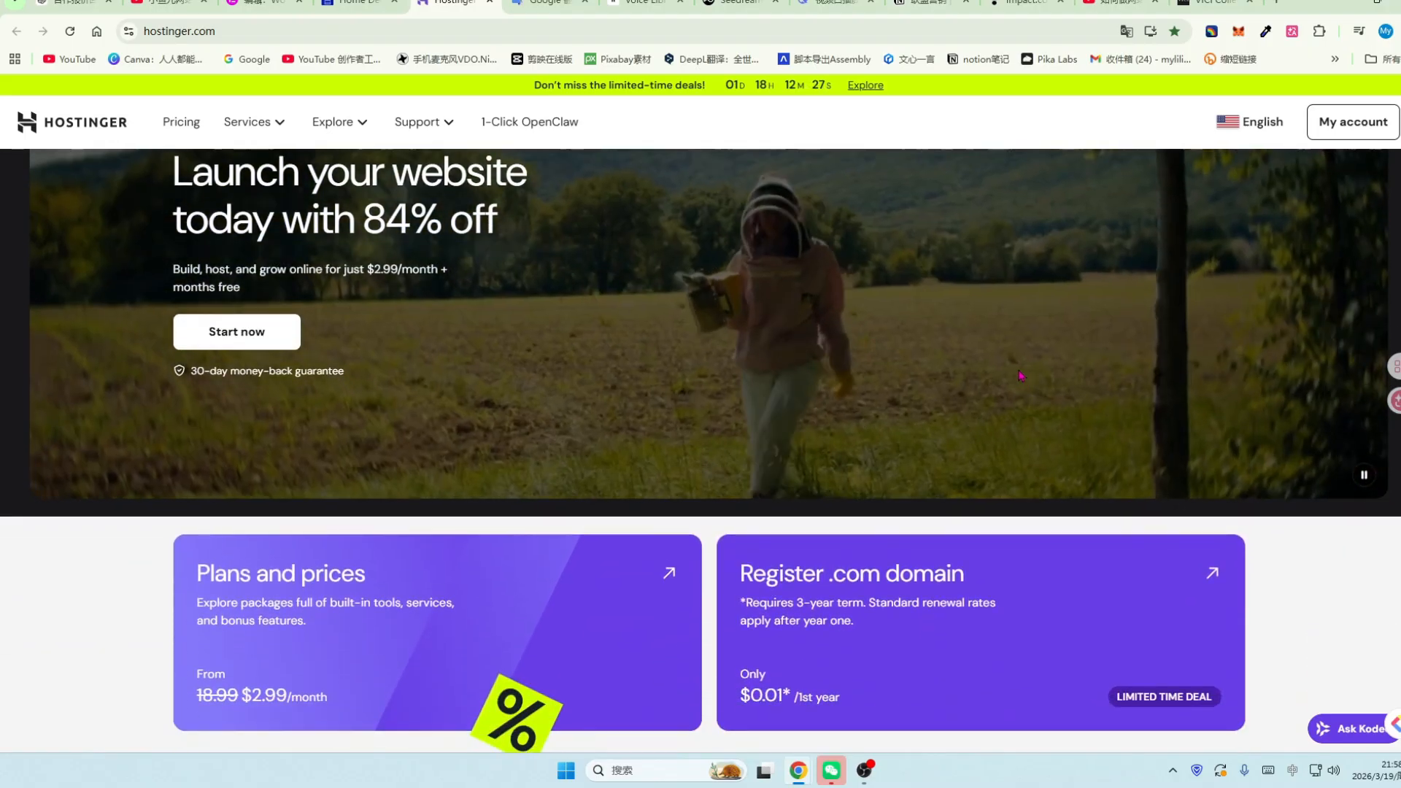
scroll(1020, 376, down, 4)
scroll(1020, 375, up, 3)
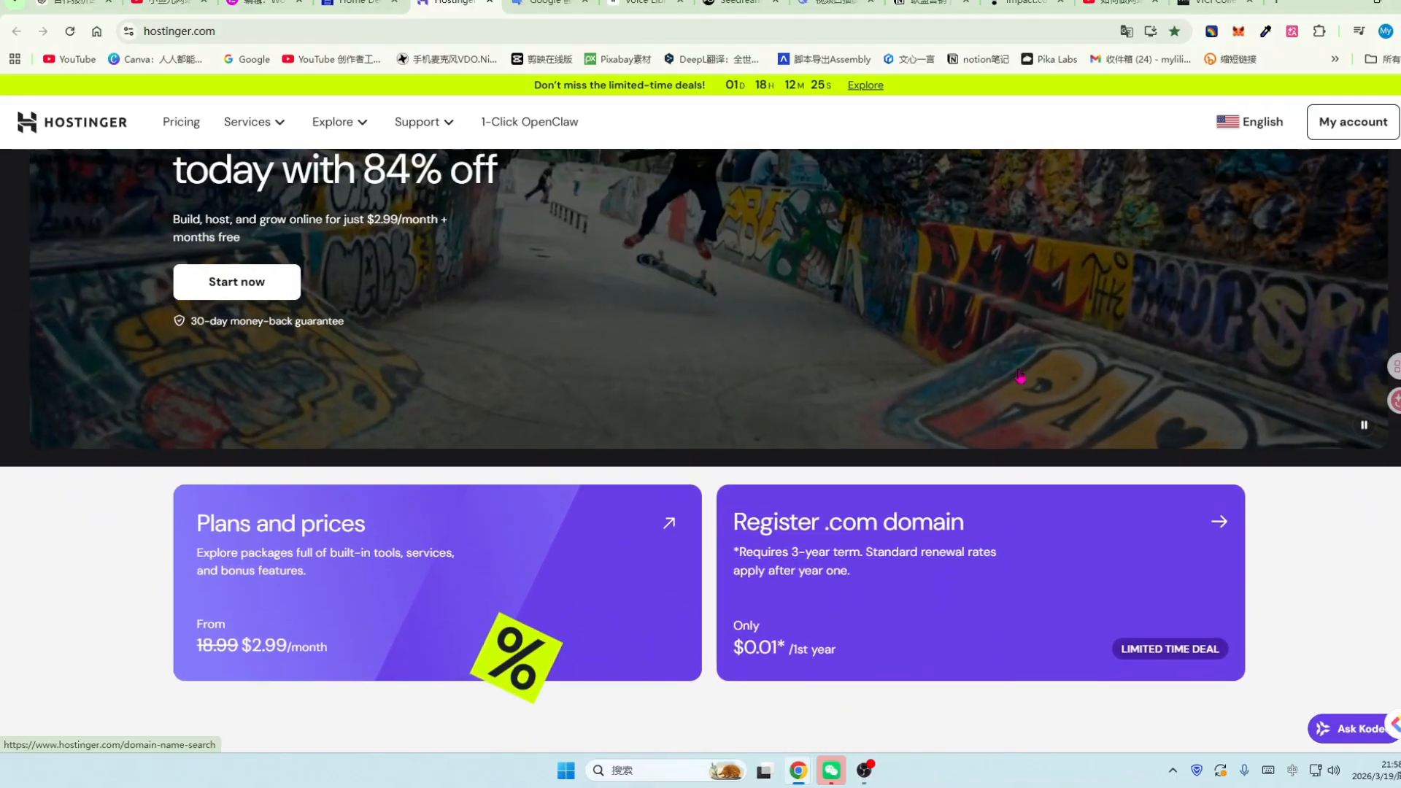
scroll(1020, 376, up, 3)
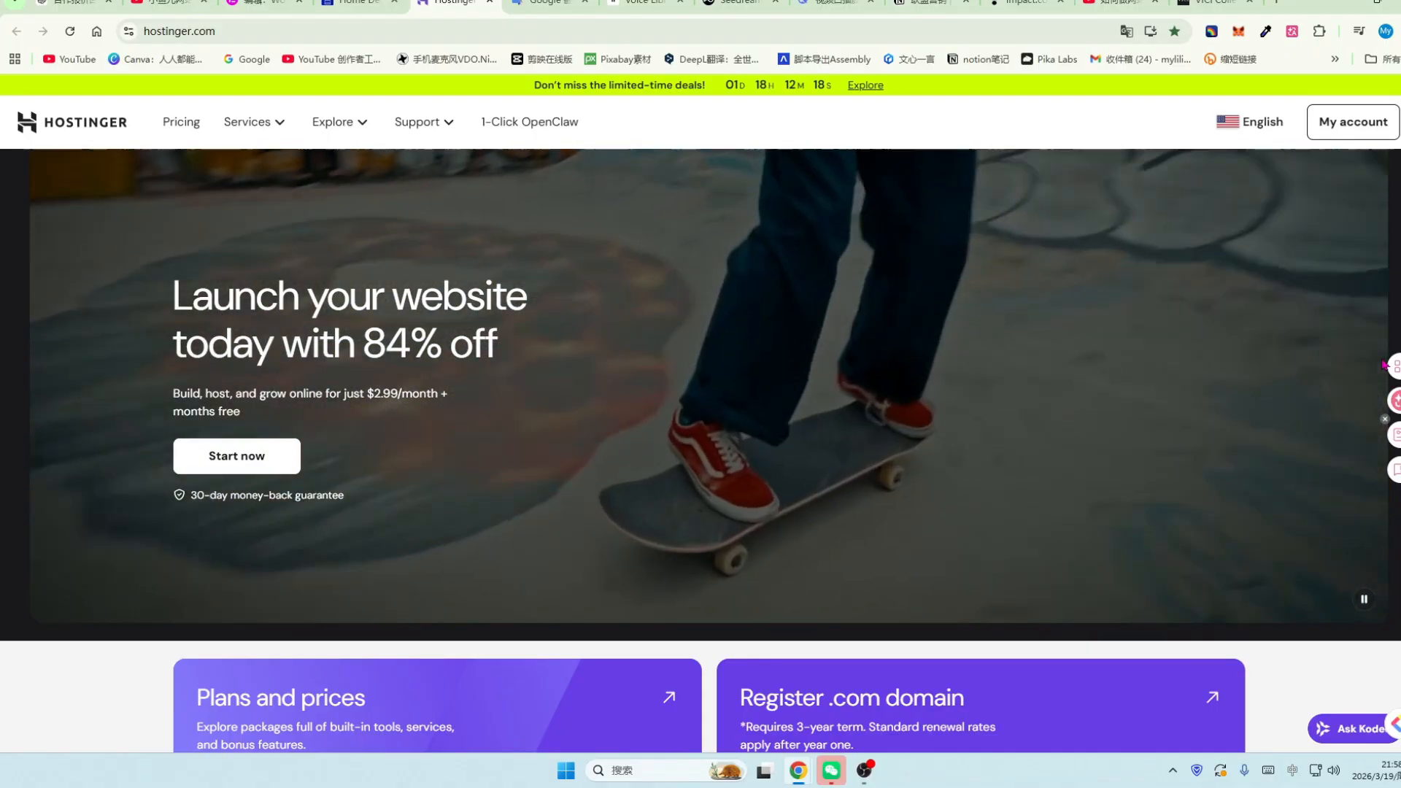
scroll(1385, 365, down, 2)
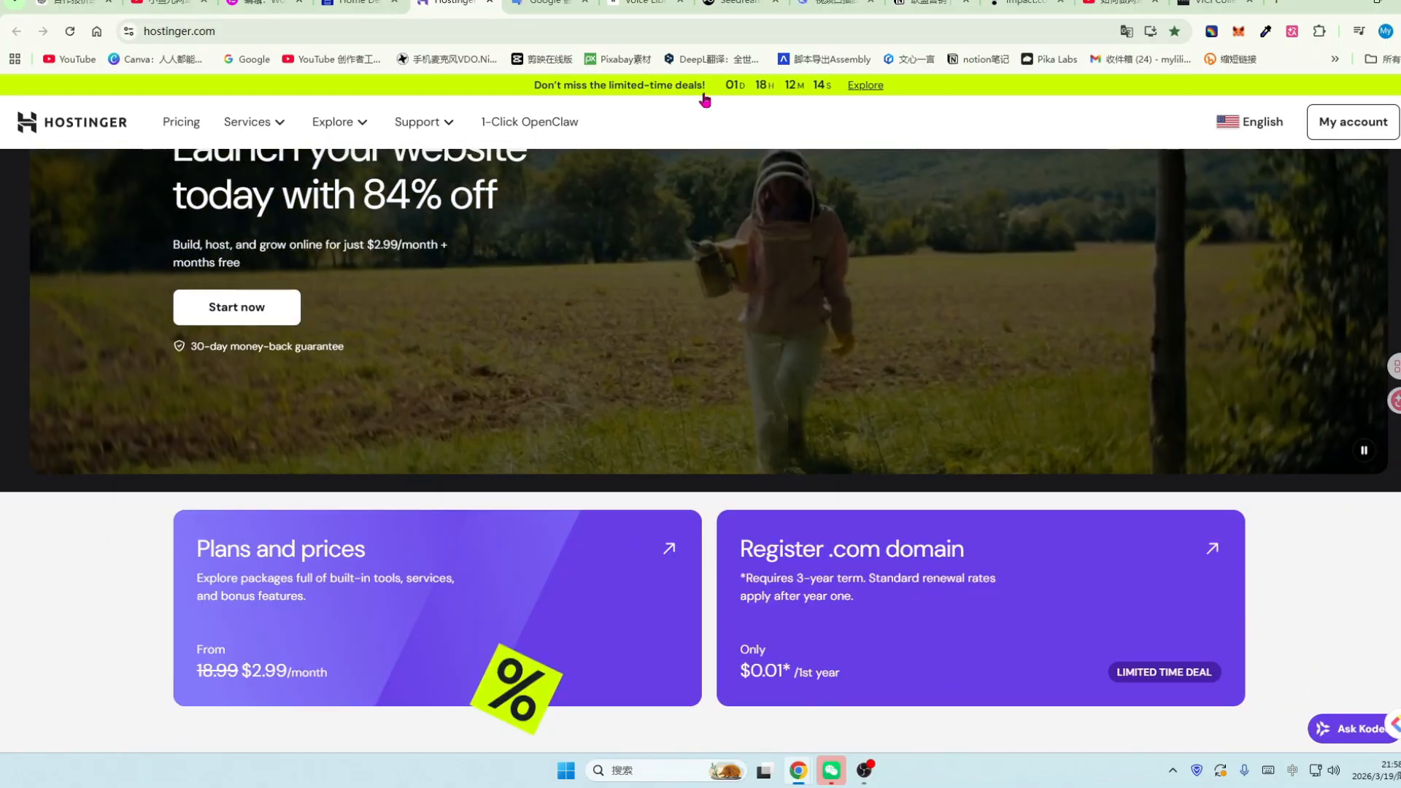
Switch to the YouTube channel's video list and look over its website-building tutorials and channel header.
click(168, 4)
scroll(1231, 452, down, 1)
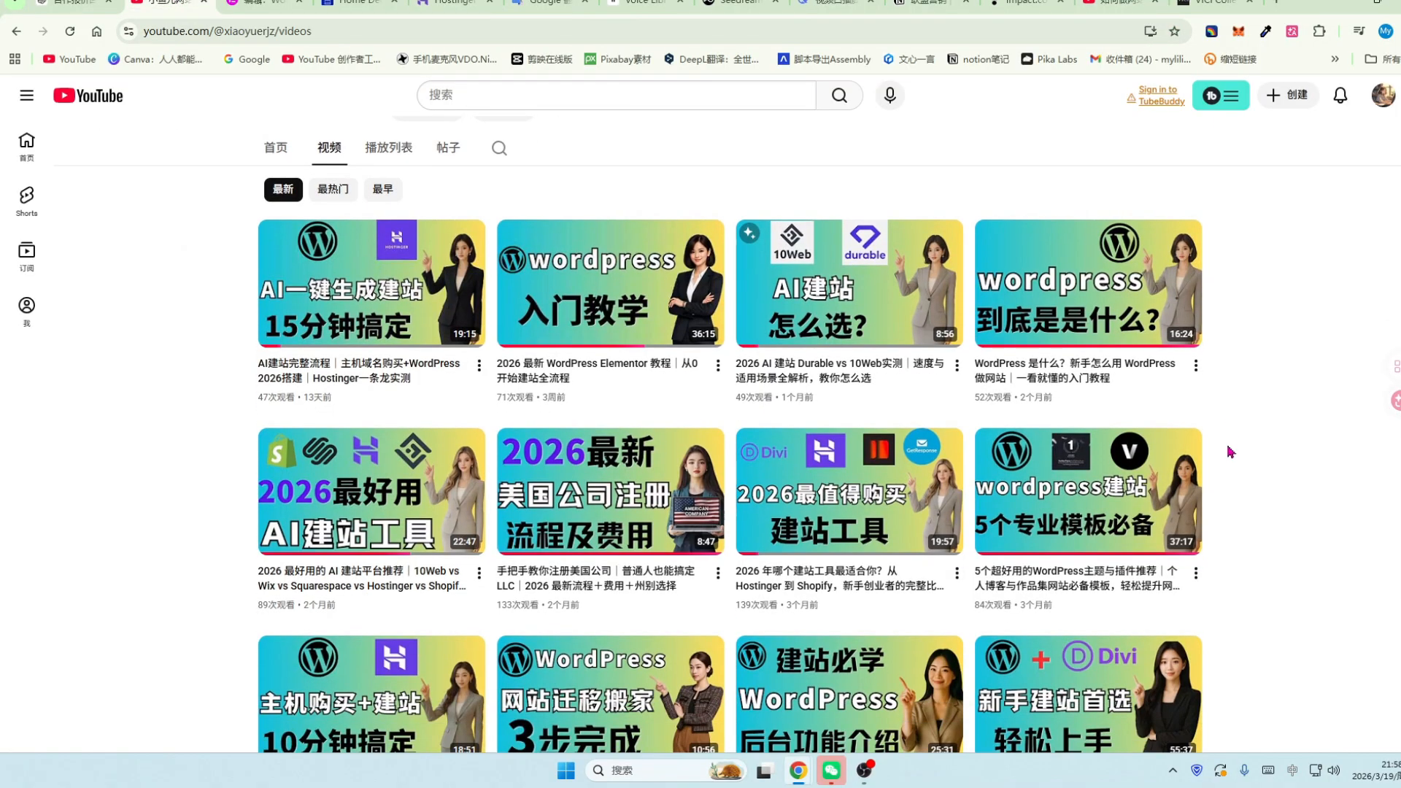
scroll(1231, 451, up, 4)
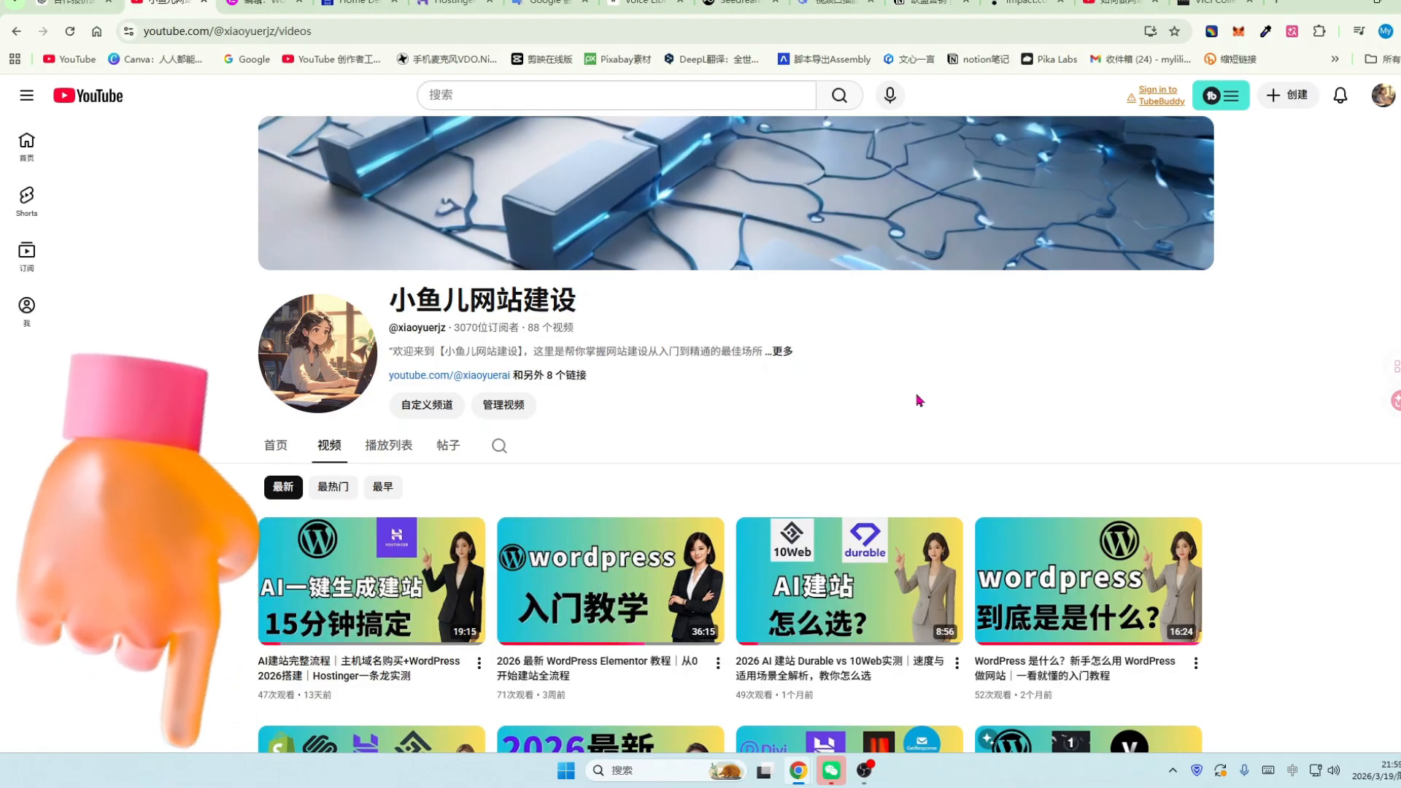
Return to the Hostinger site and view the domain search and launch offer at the start of its homepage.
click(449, 9)
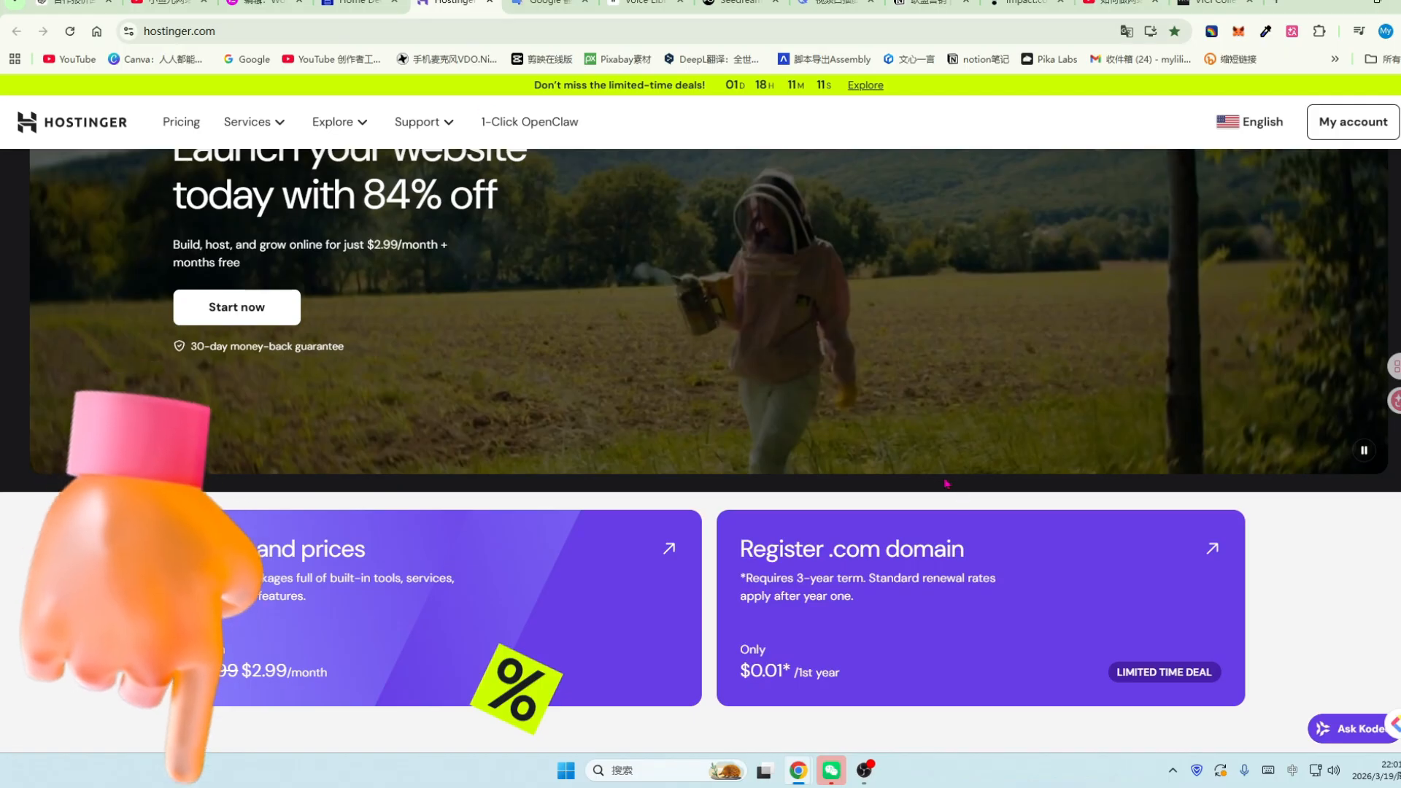
scroll(947, 483, up, 4)
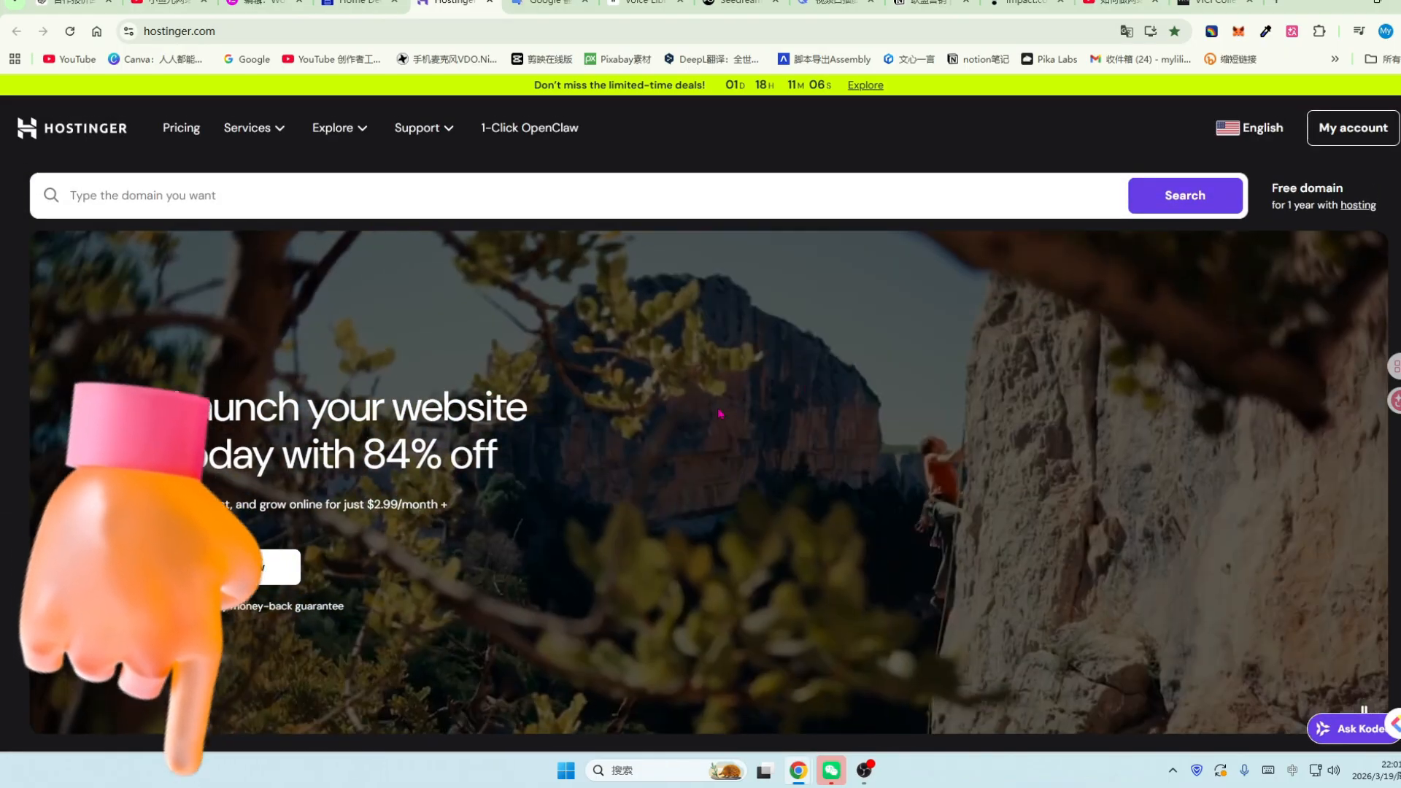
scroll(876, 372, down, 1)
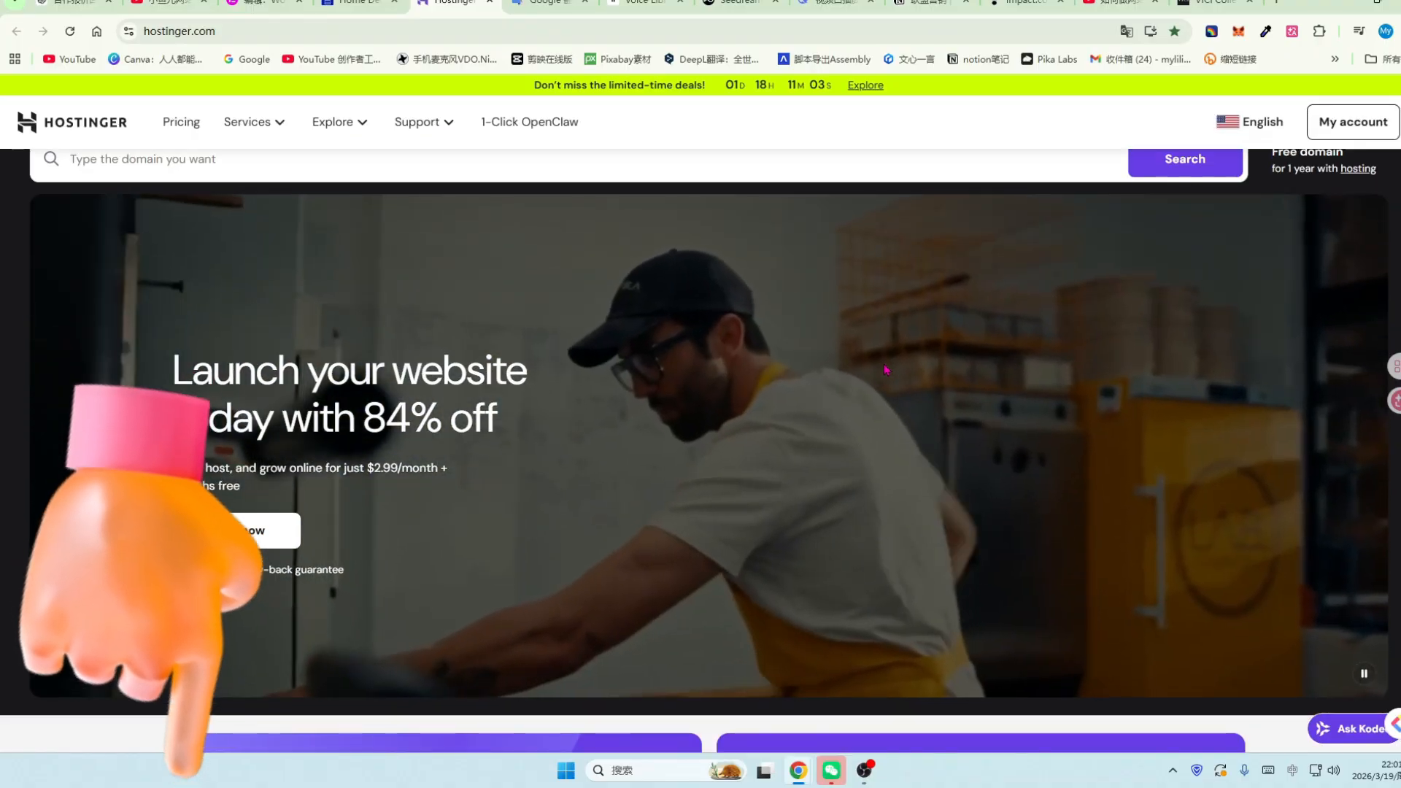
scroll(885, 370, up, 1)
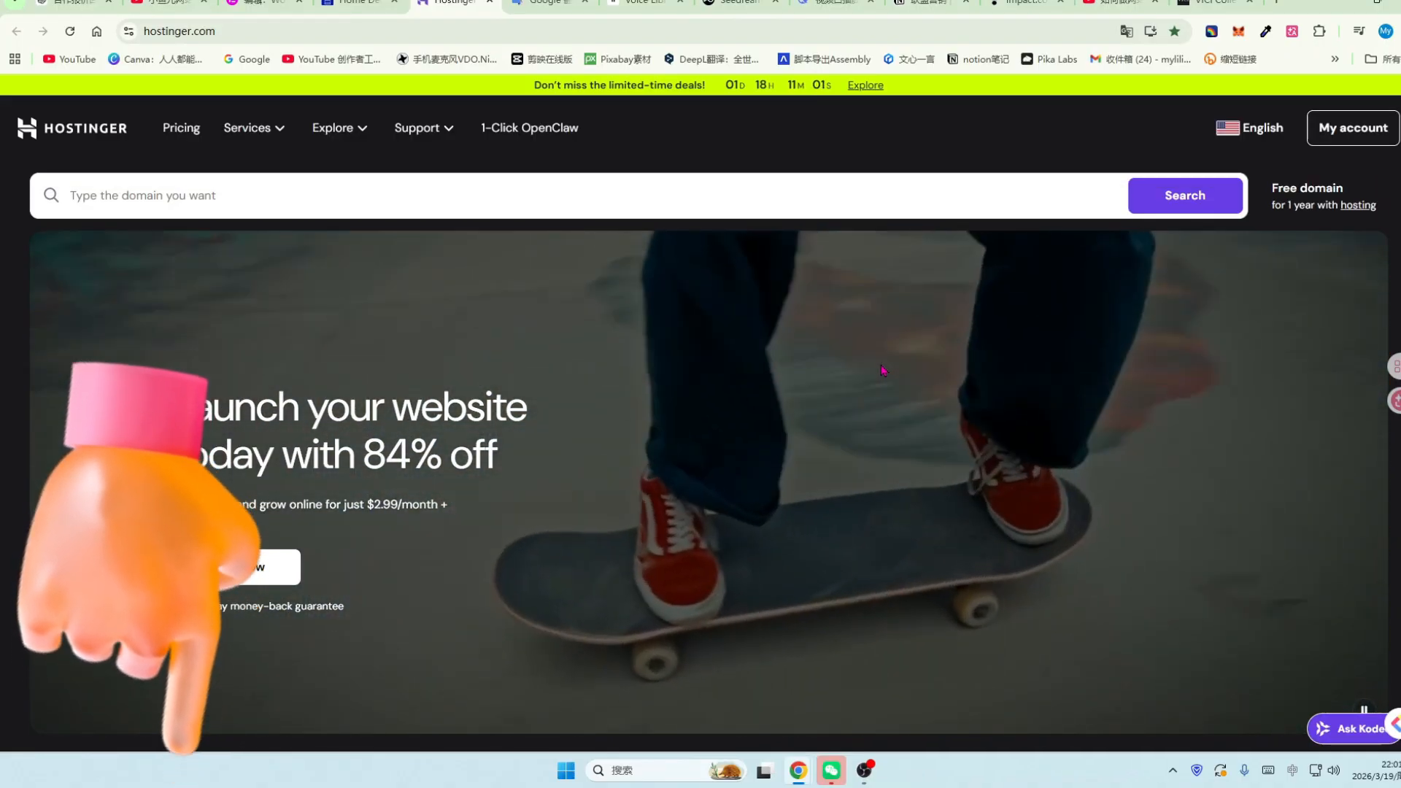
scroll(884, 370, down, 1)
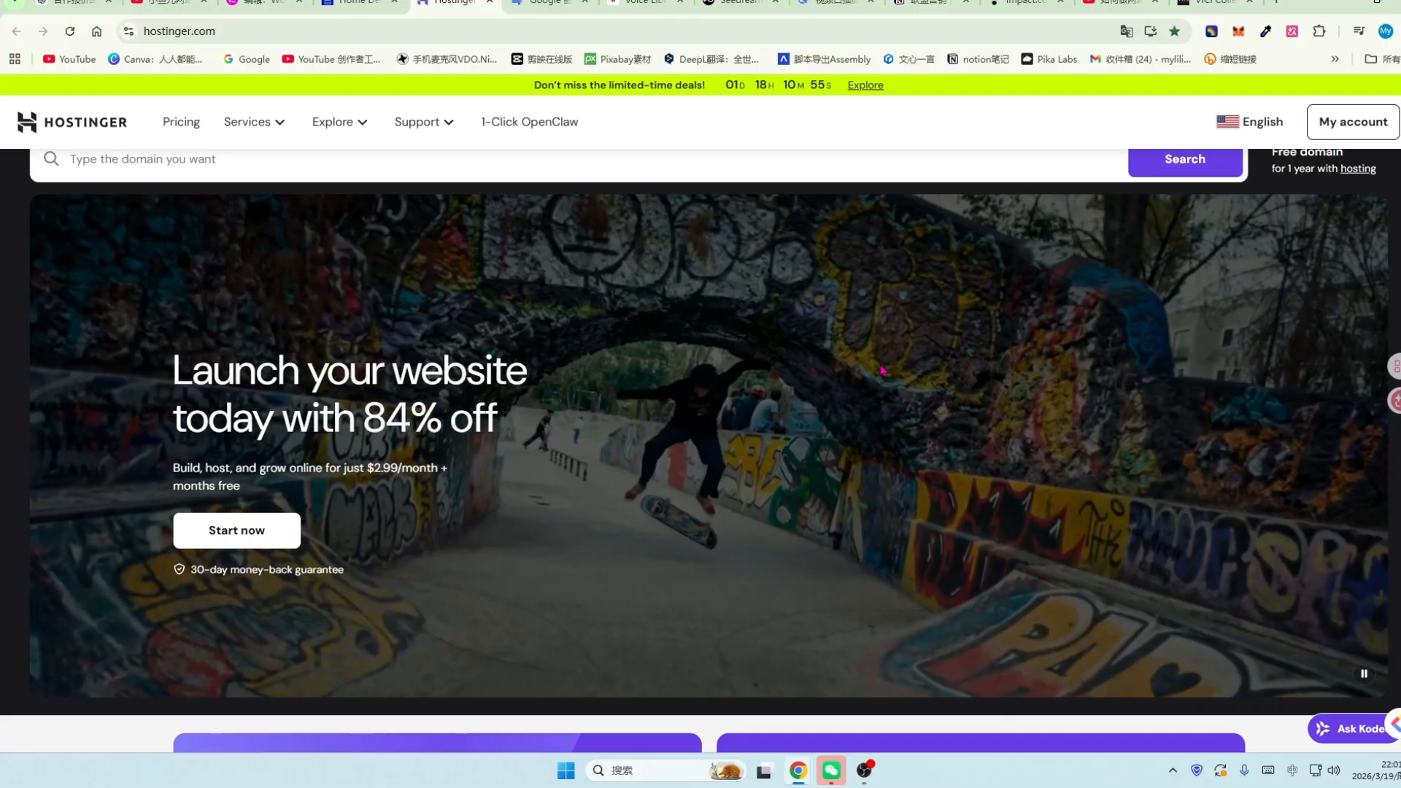
Switch to ChatGPT and ask in a new chat: 什么是网站主机，用大白话解释清楚.
click(66, 3)
click(41, 128)
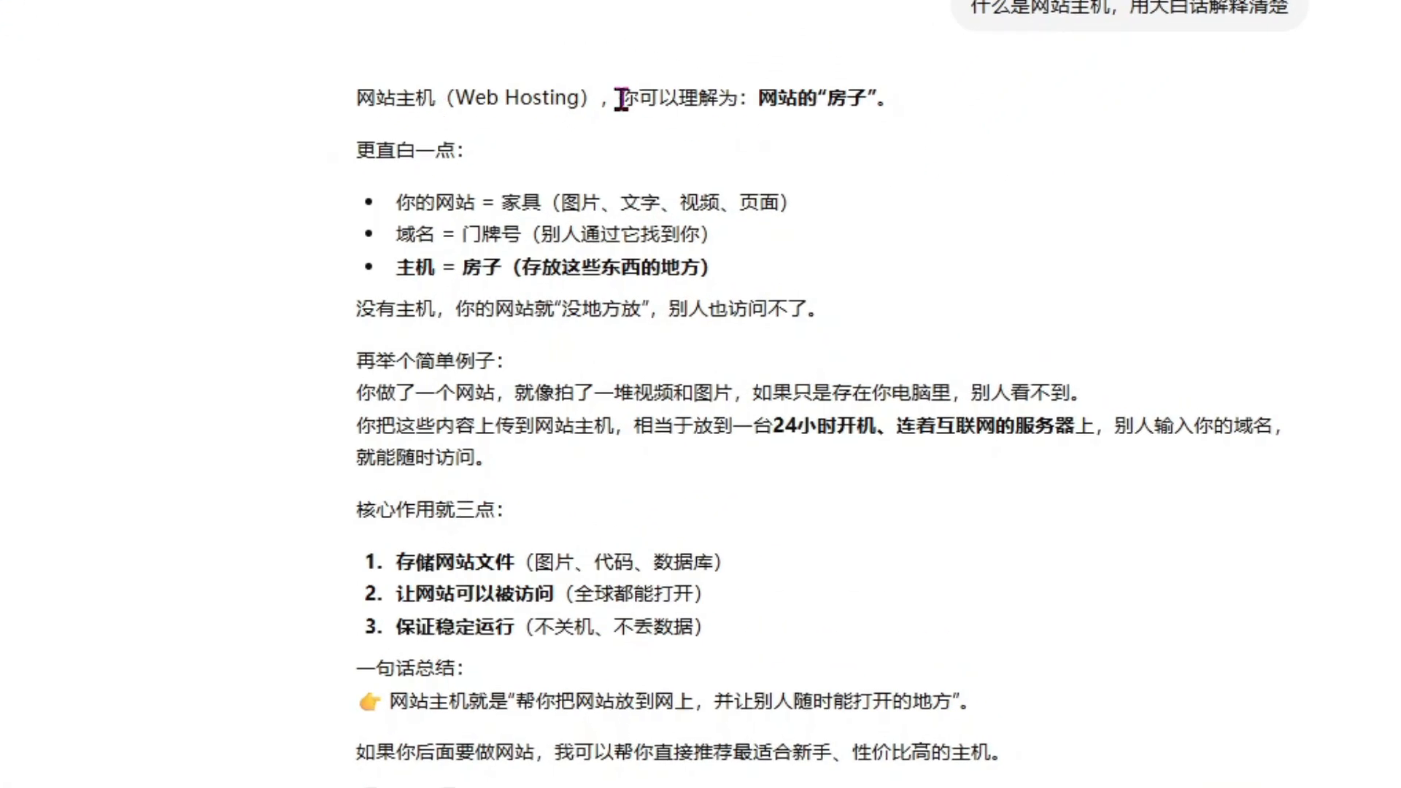
Read ChatGPT's web hosting explanation, highlighting the house analogy, the website-as-furniture line and the domain-as-house-number line.
drag(621, 98, 897, 100)
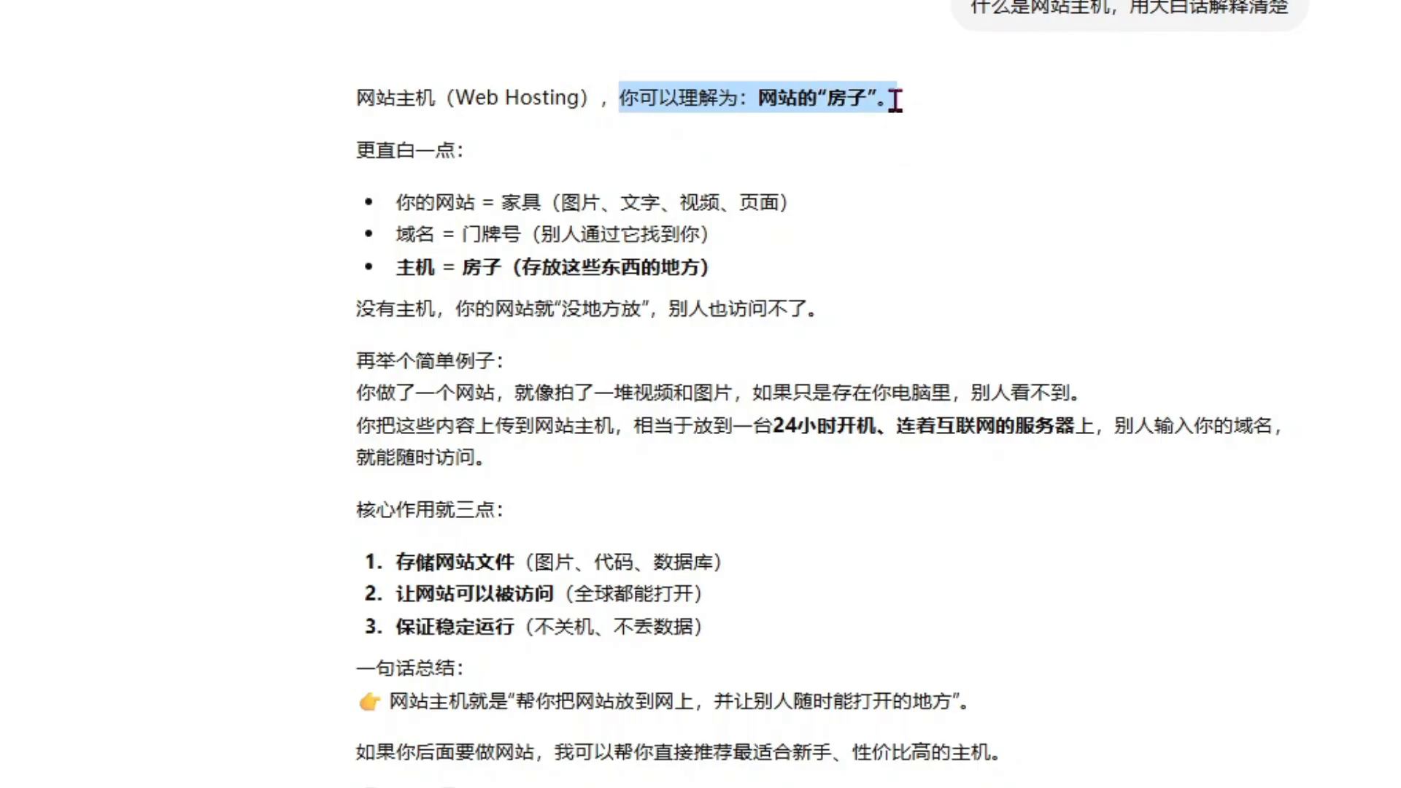
drag(354, 151, 469, 159)
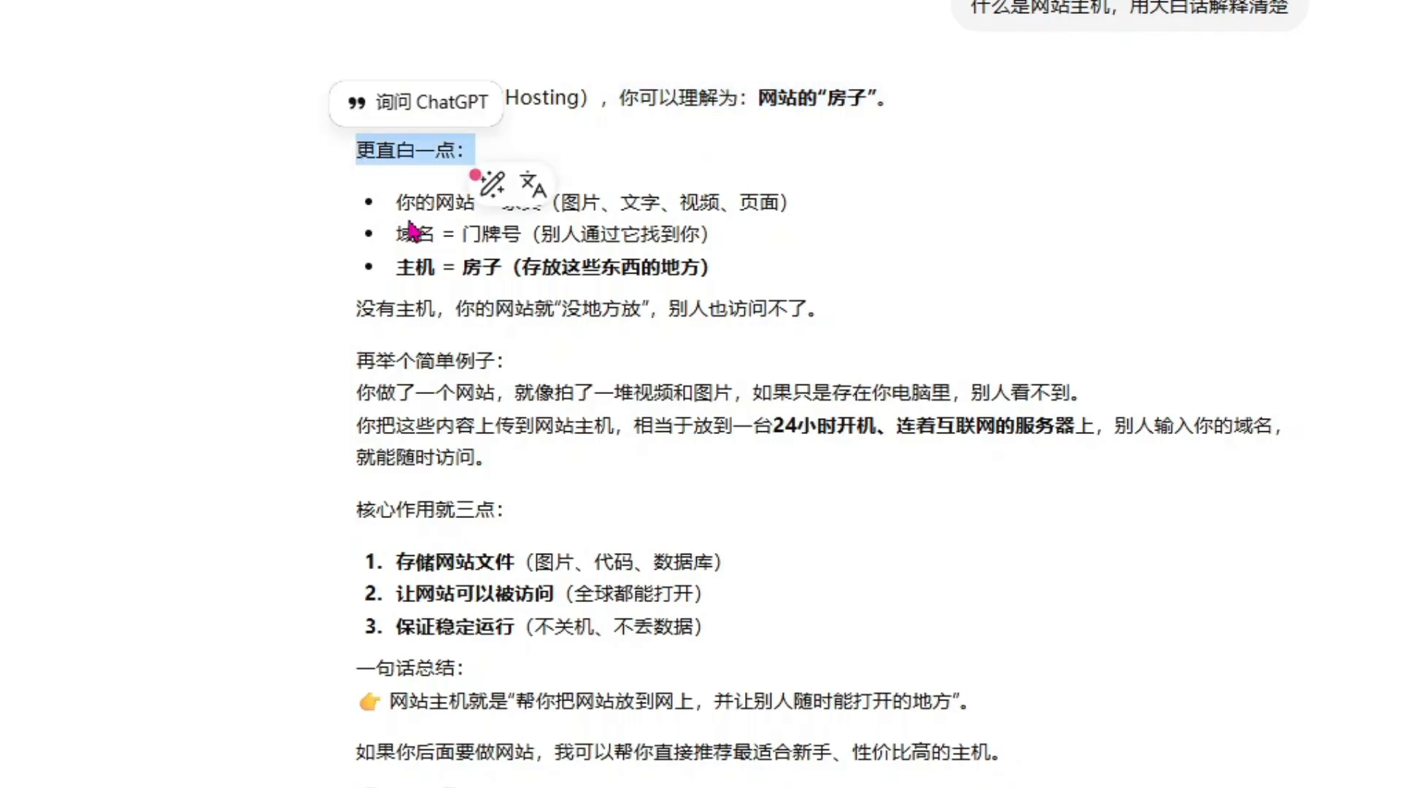
drag(396, 202, 489, 207)
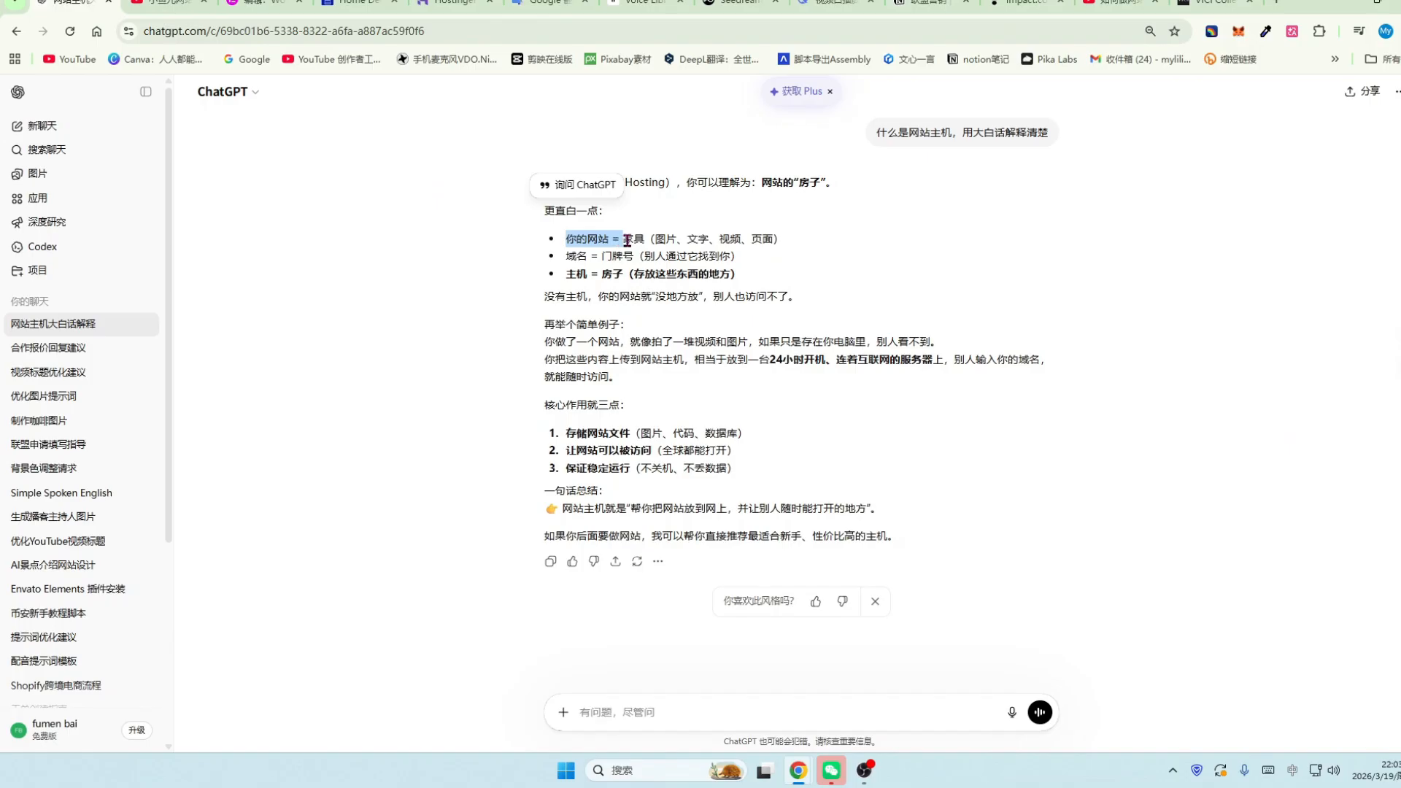
drag(627, 240, 775, 239)
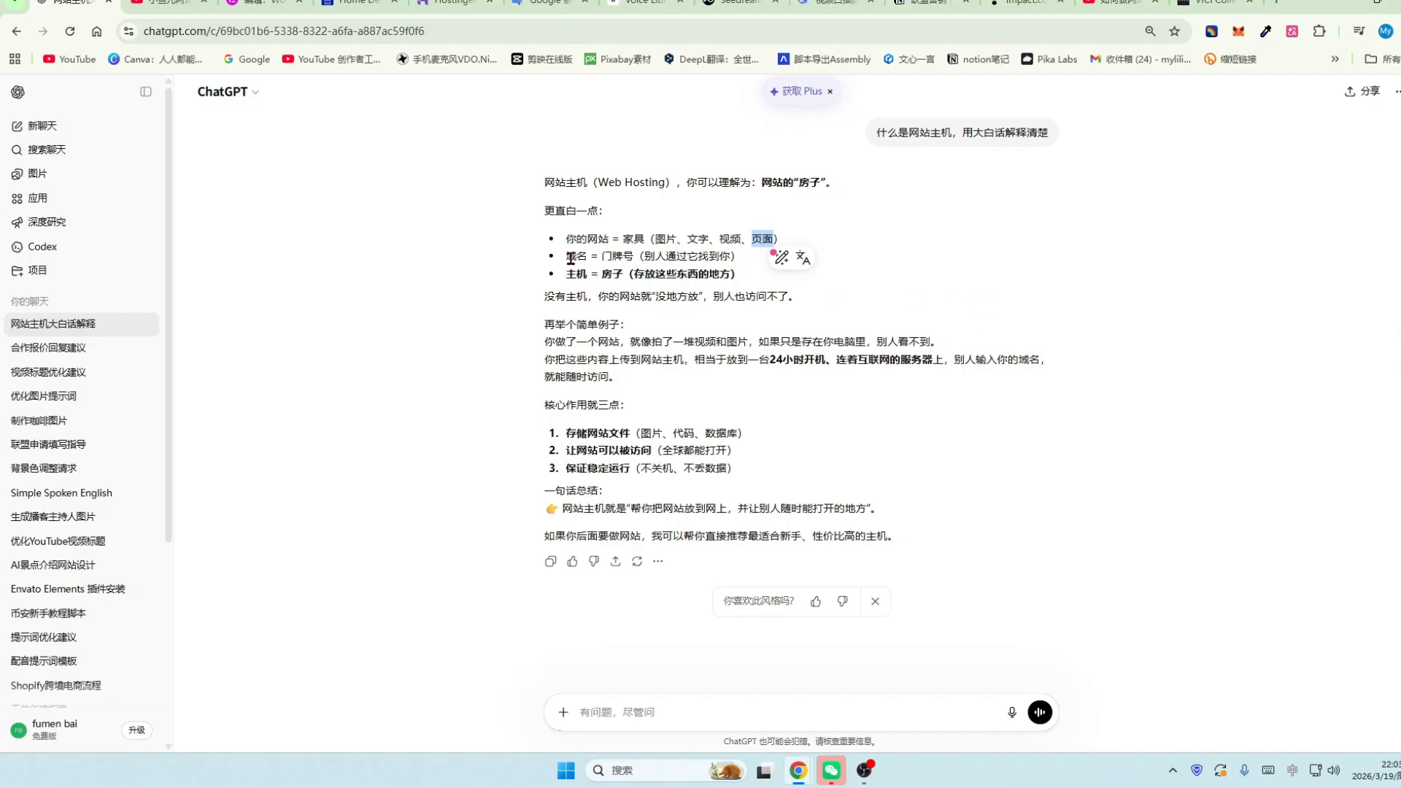
drag(570, 257, 739, 257)
click(601, 258)
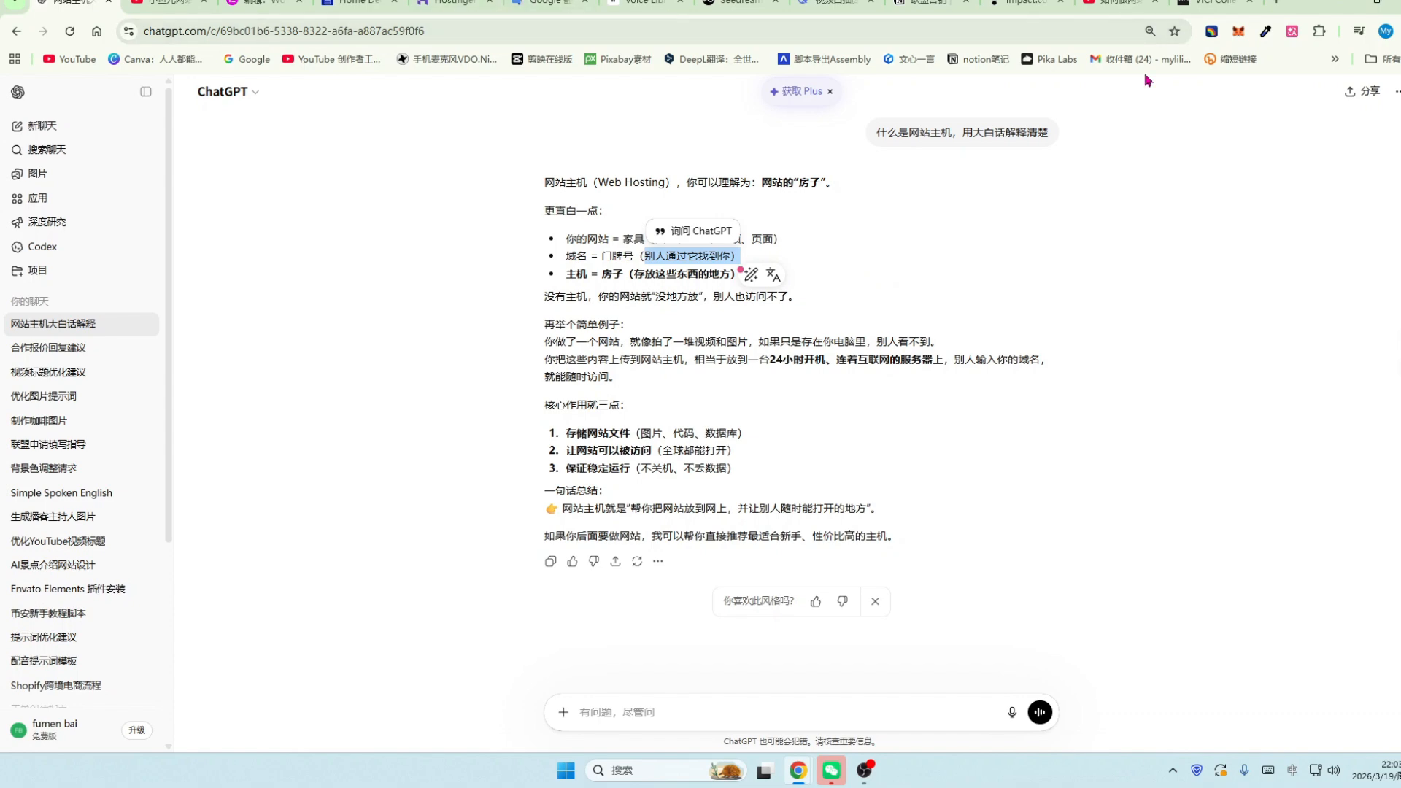
Copy the YouTube channel's web address and open it in a new browser tab to demonstrate how a domain leads to a site.
click(171, 4)
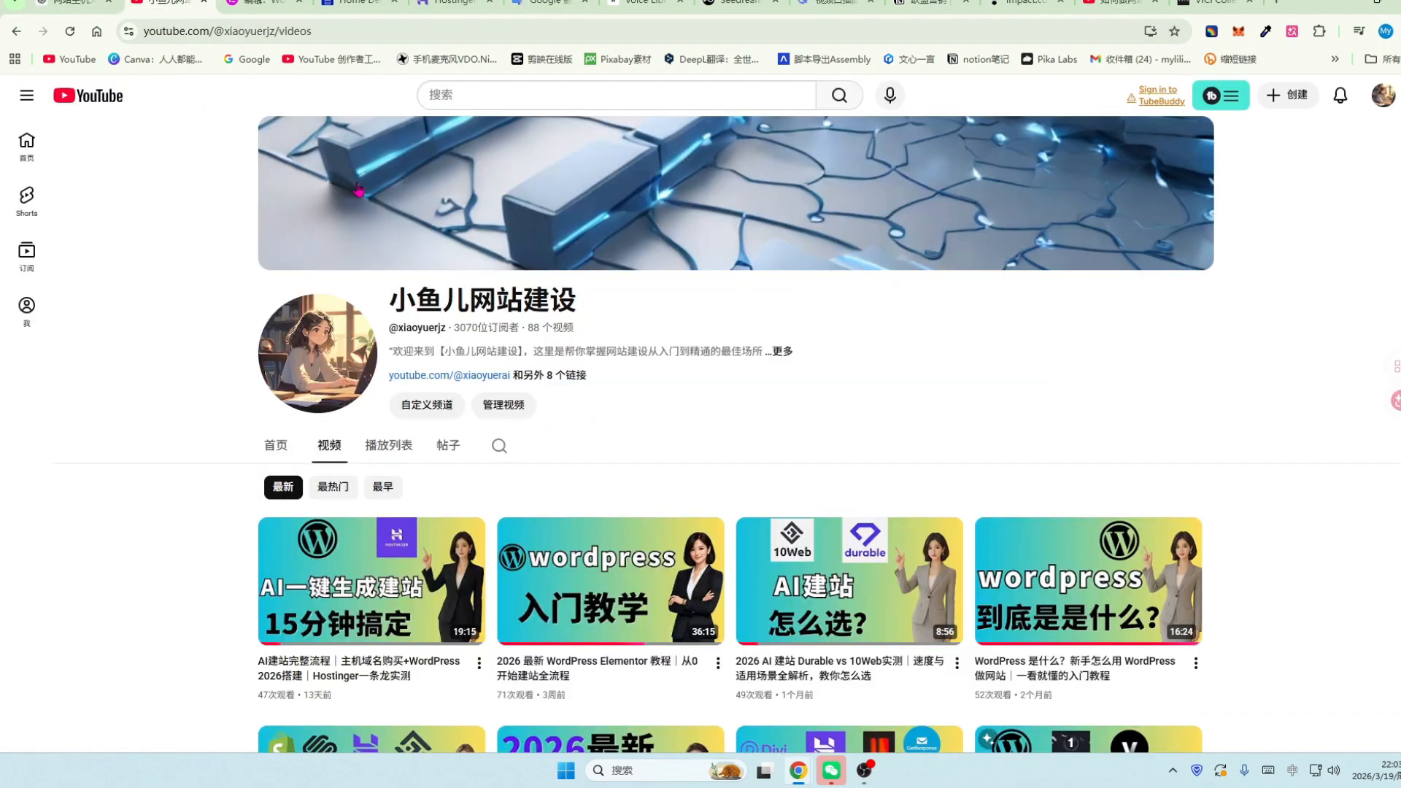
click(383, 33)
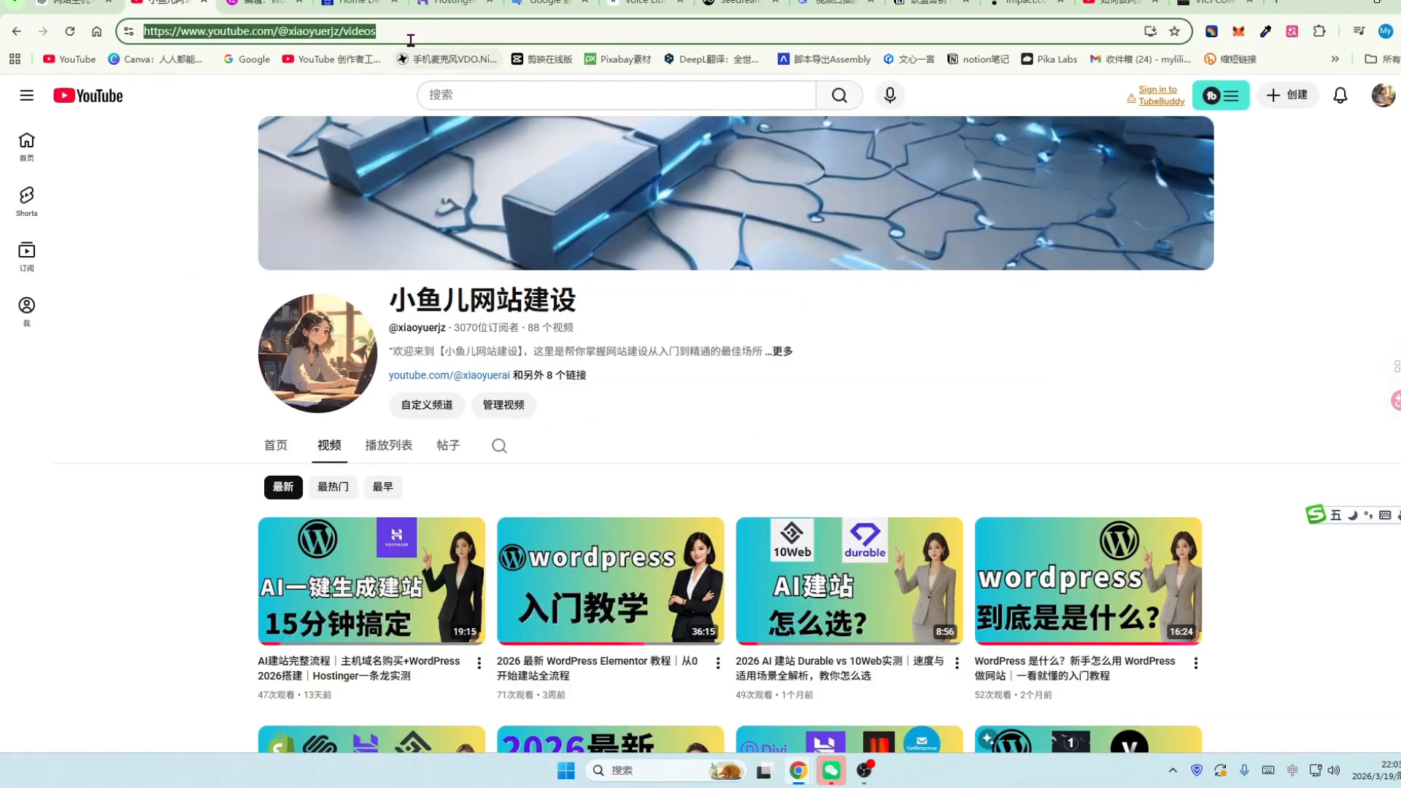
drag(452, 31, 4, 39)
key(ctrl+c)
click(1277, 5)
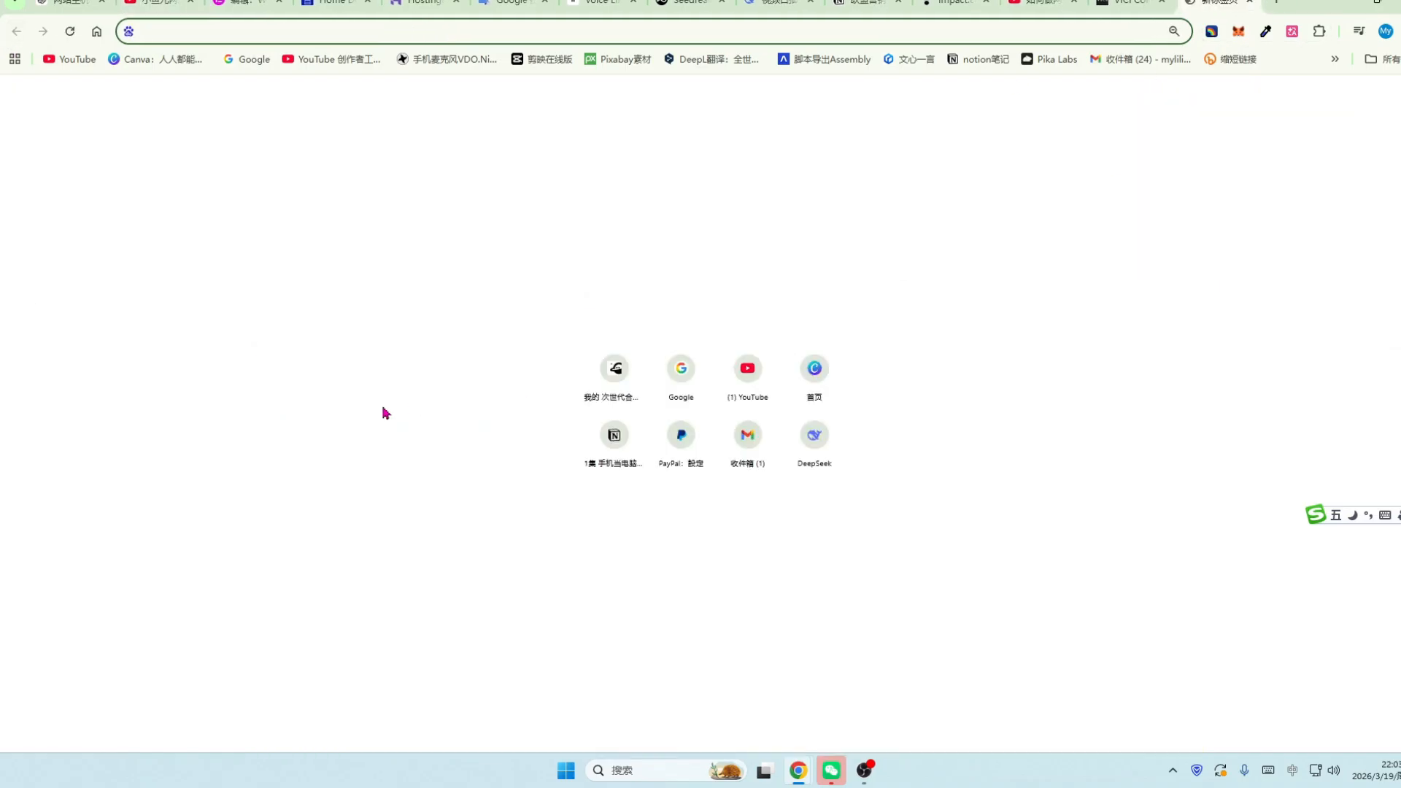
key(ctrl+v)
key(Return)
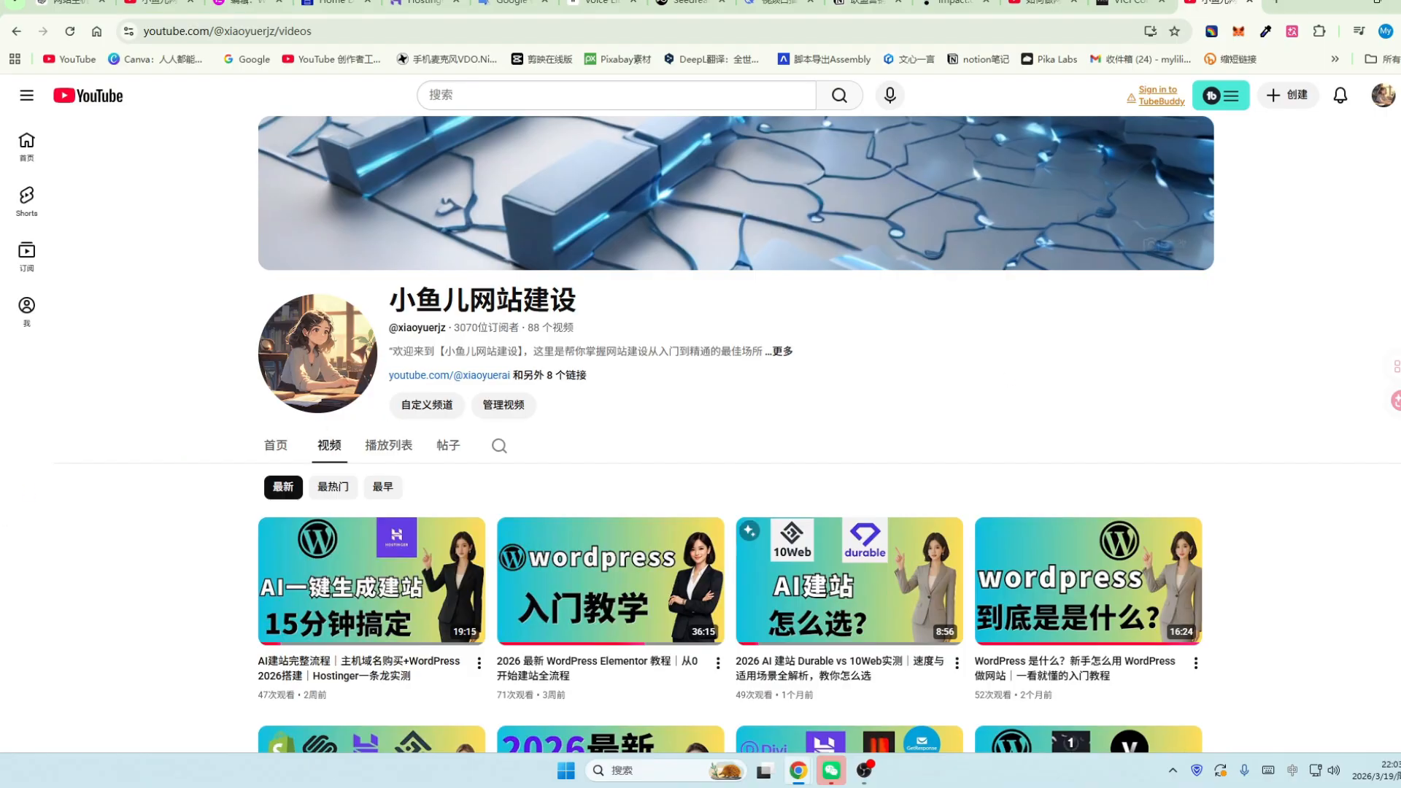
Return to the ChatGPT answer and highlight the host-as-house line, the stored content types, the no-host consequence and the one-sentence summary.
drag(567, 274, 734, 275)
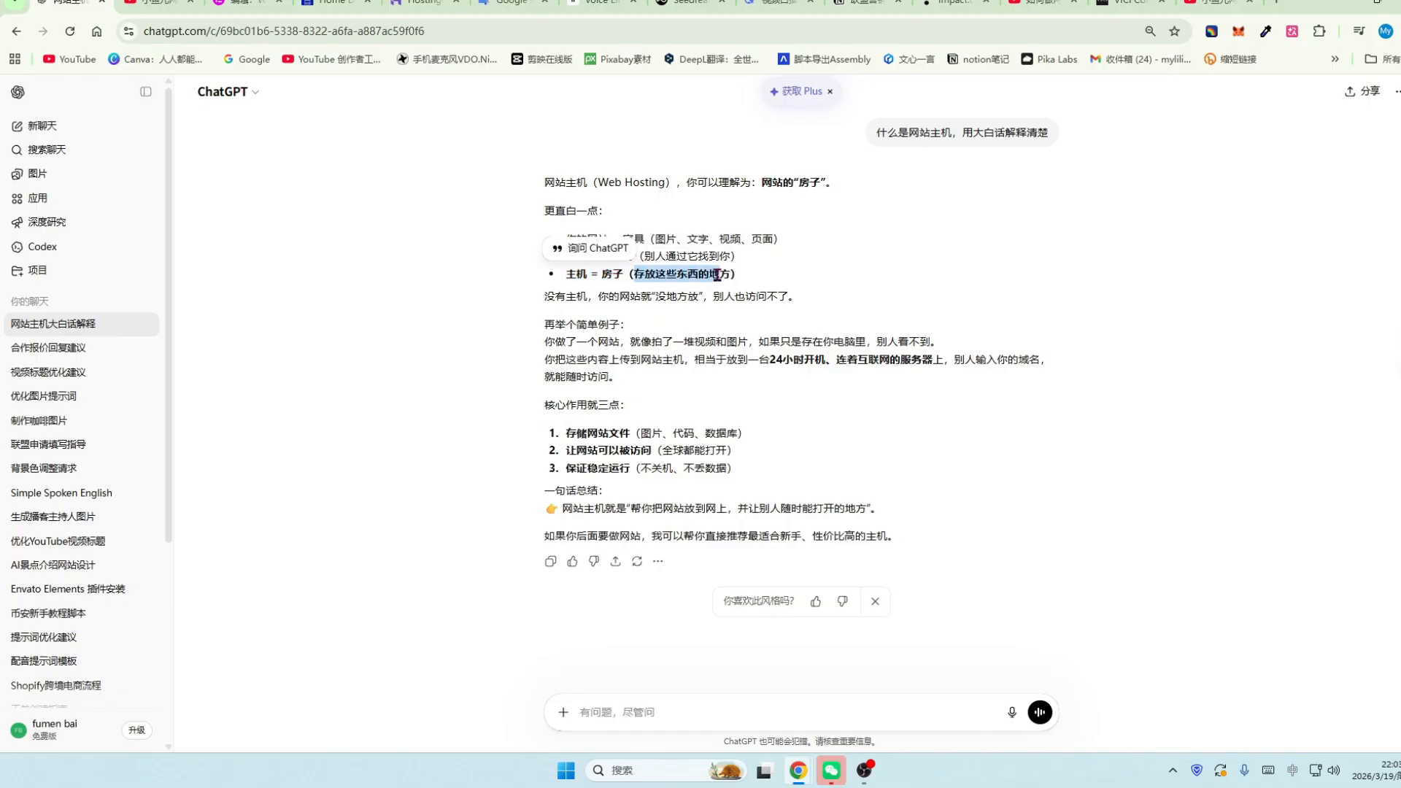
click(661, 232)
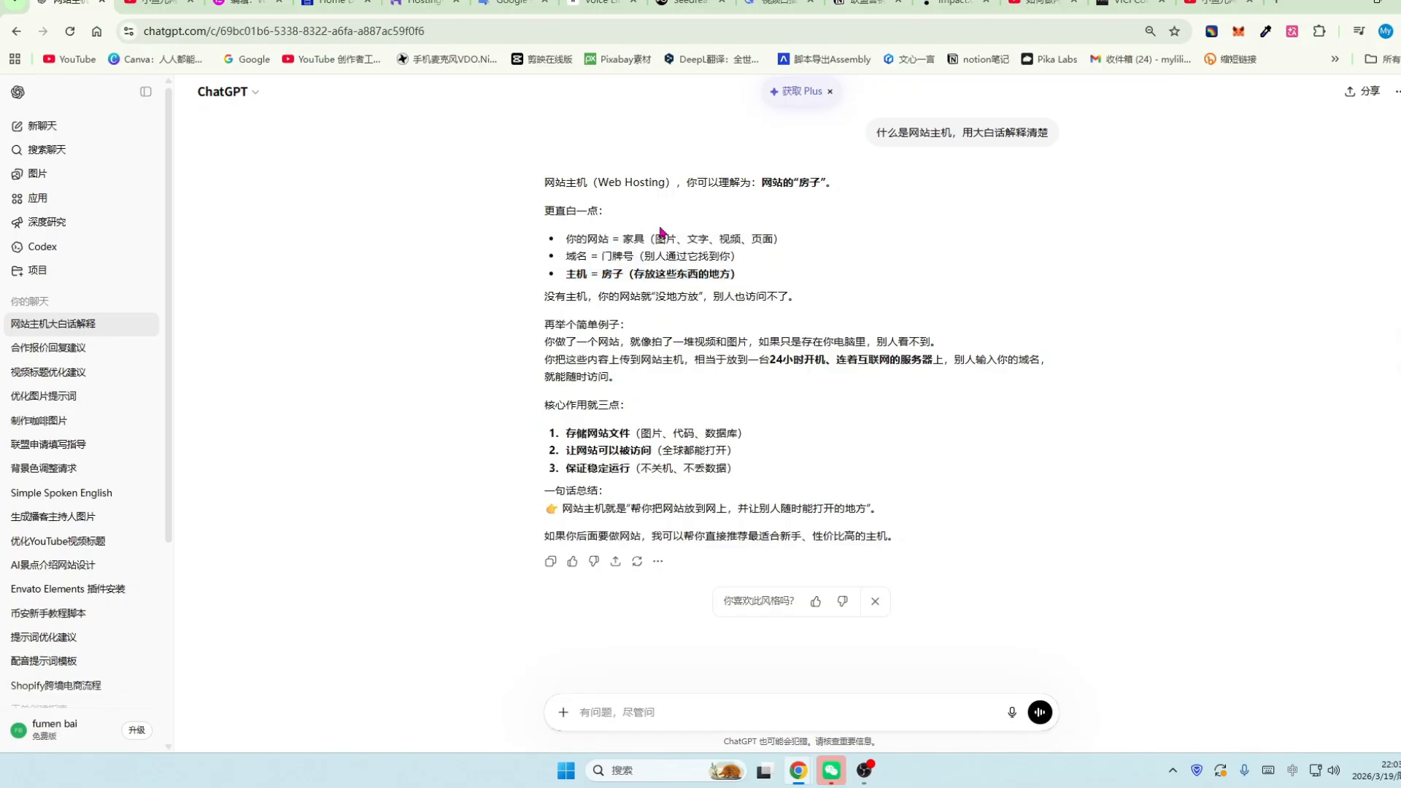
drag(657, 239, 772, 239)
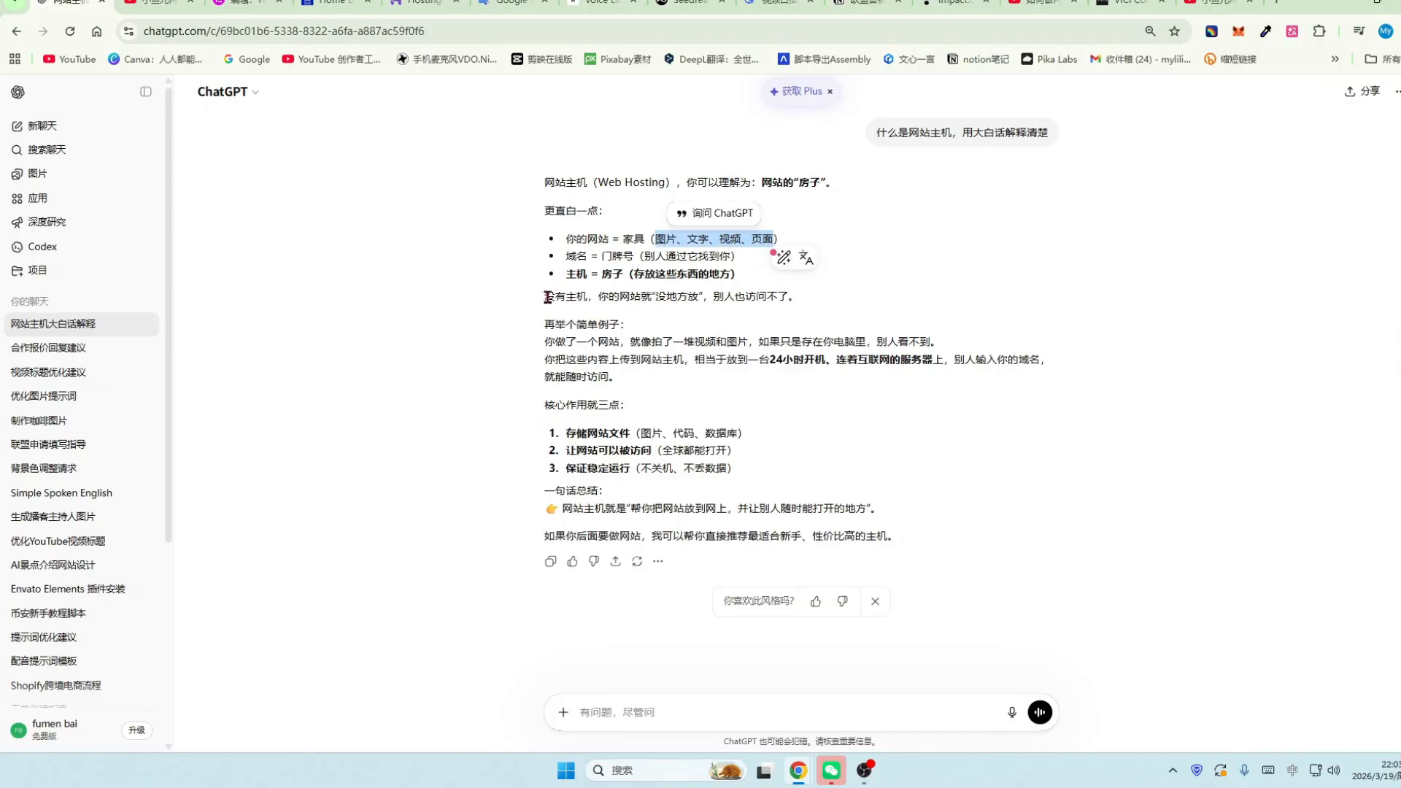
drag(547, 297, 800, 299)
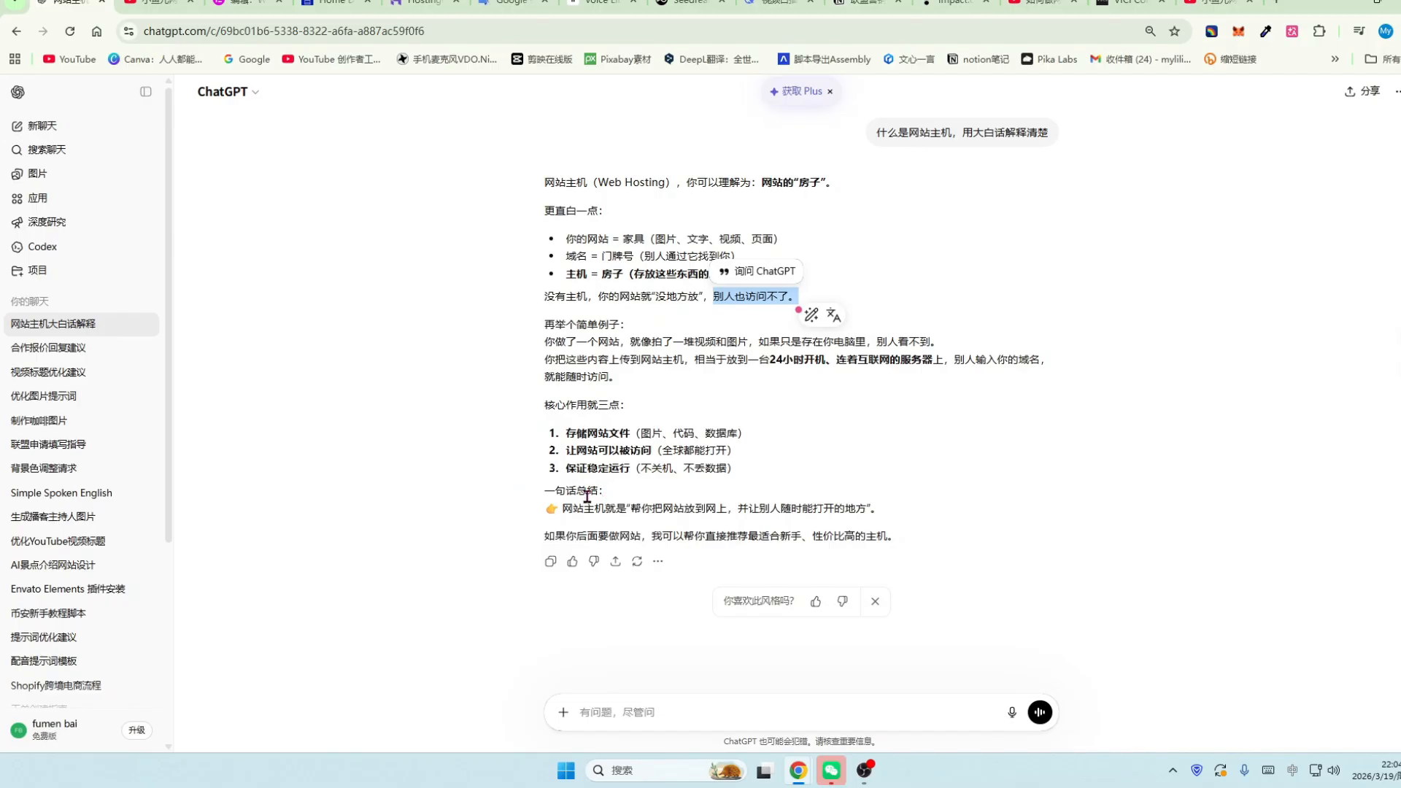
drag(564, 509, 885, 515)
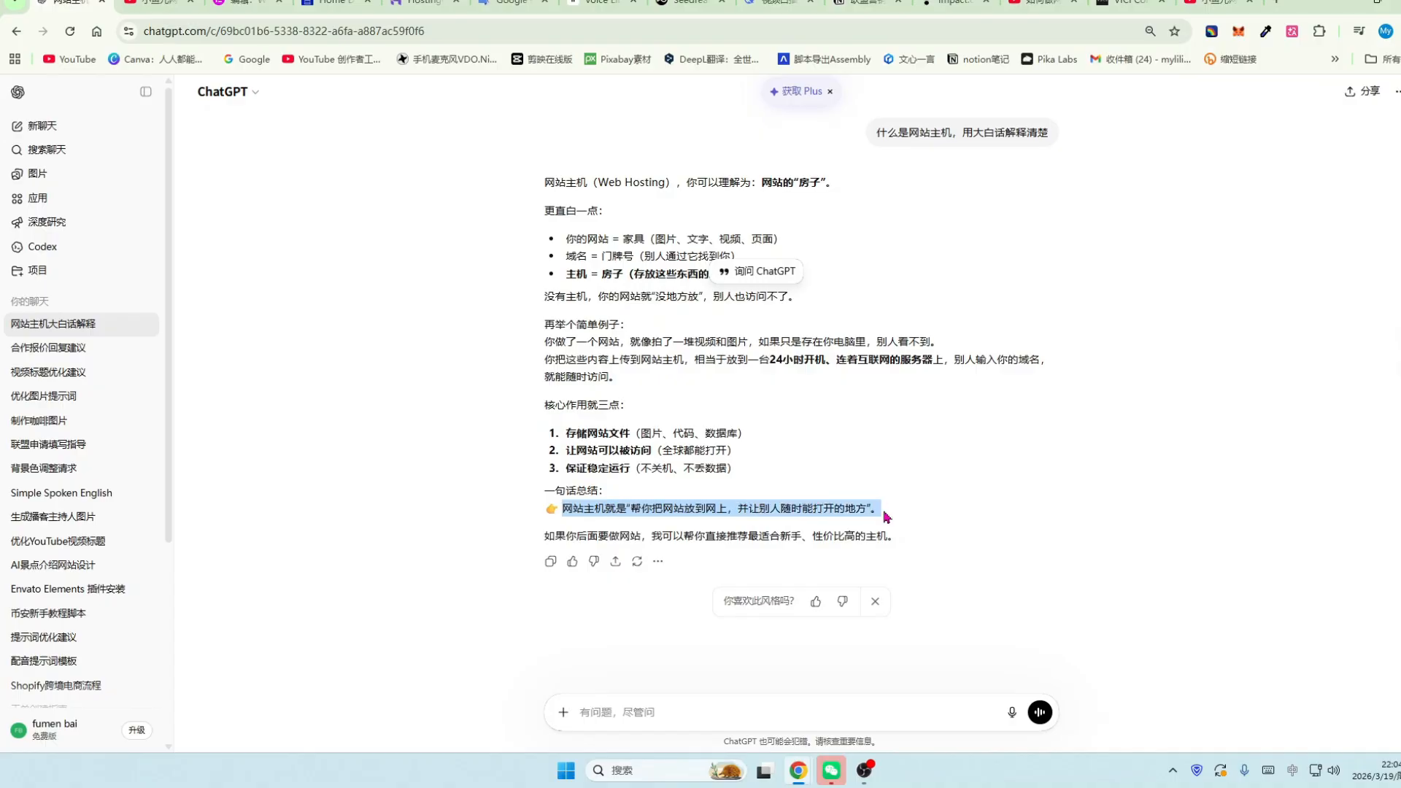
Go back to the Hostinger homepage and review it from the launch banner to the plans and .com domain cards.
click(421, 3)
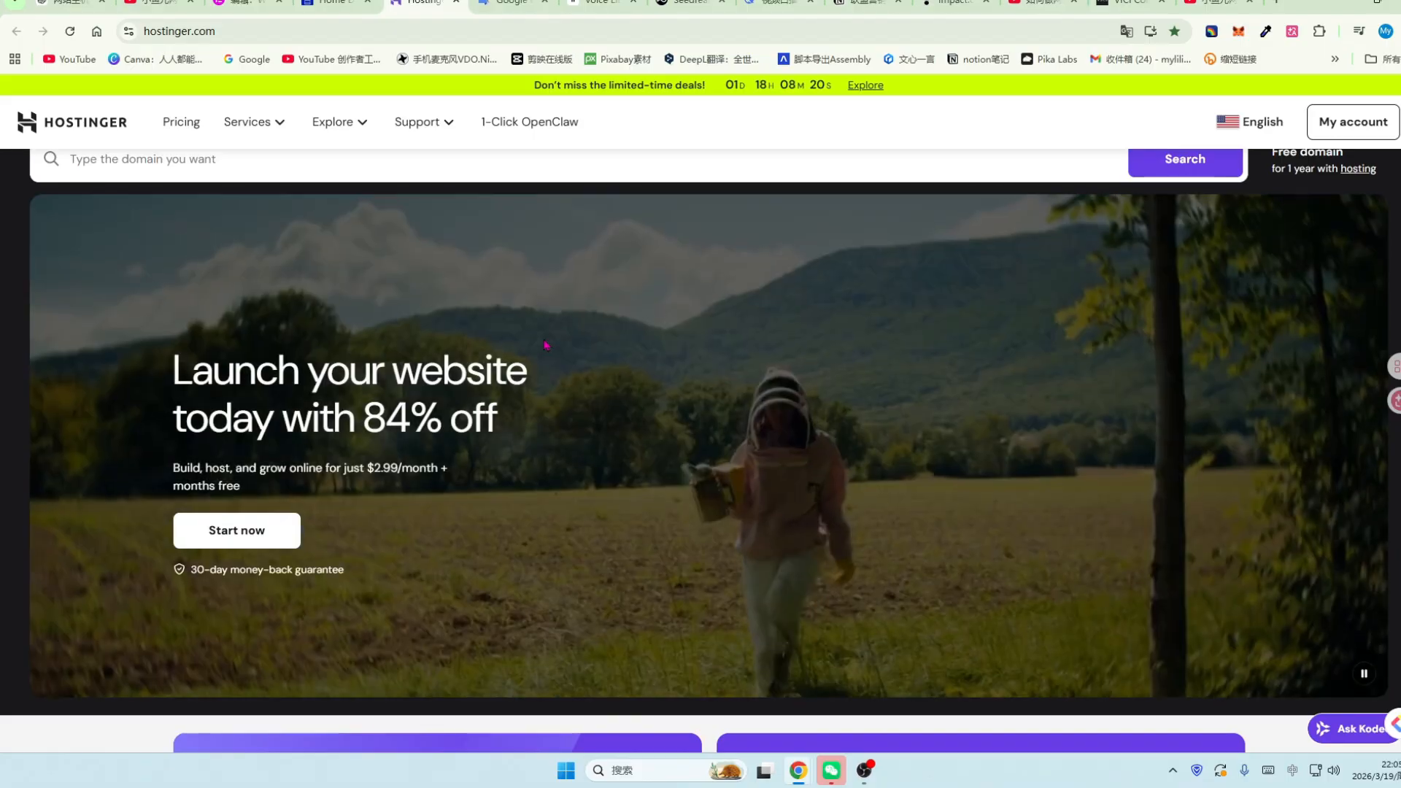
scroll(651, 346, down, 1)
scroll(651, 346, down, 2)
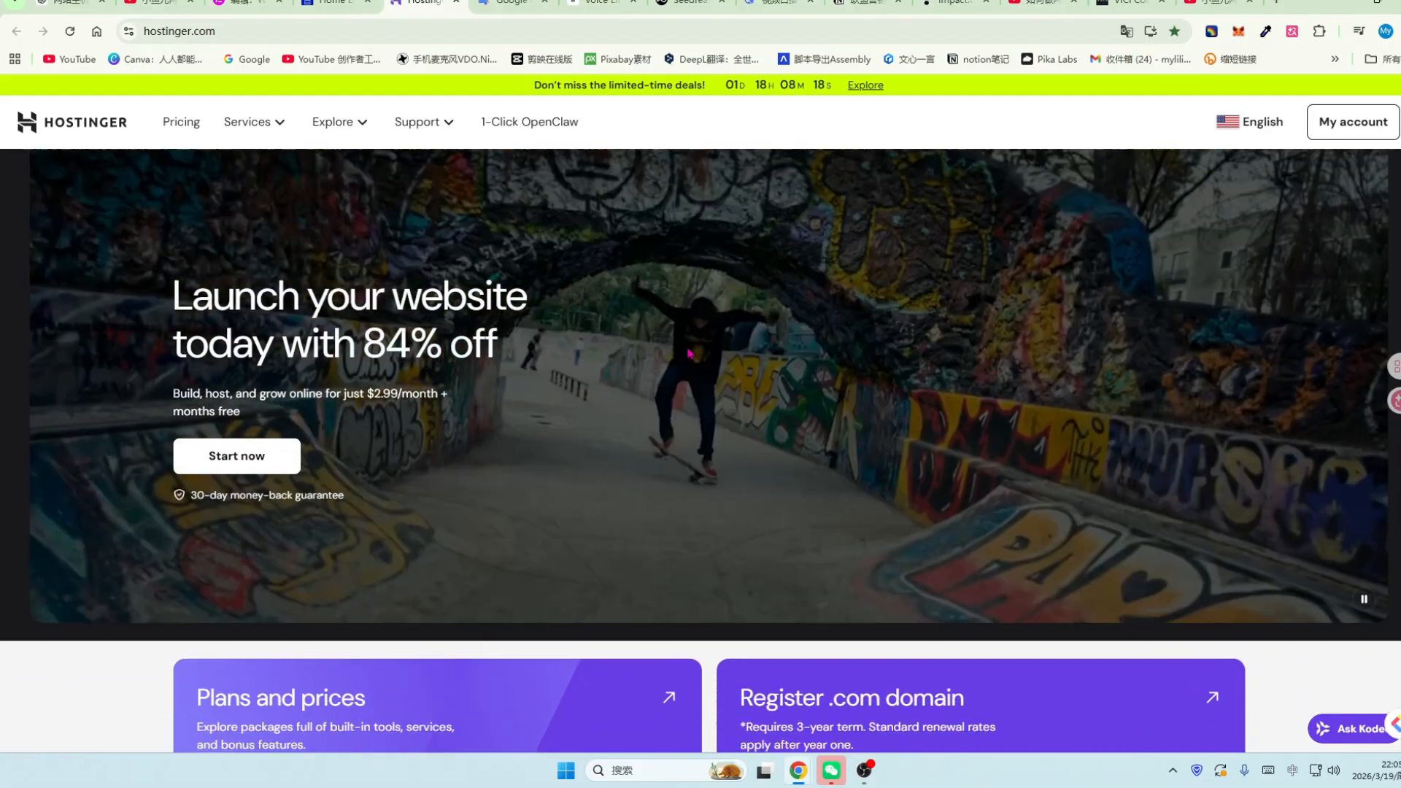
scroll(689, 354, down, 2)
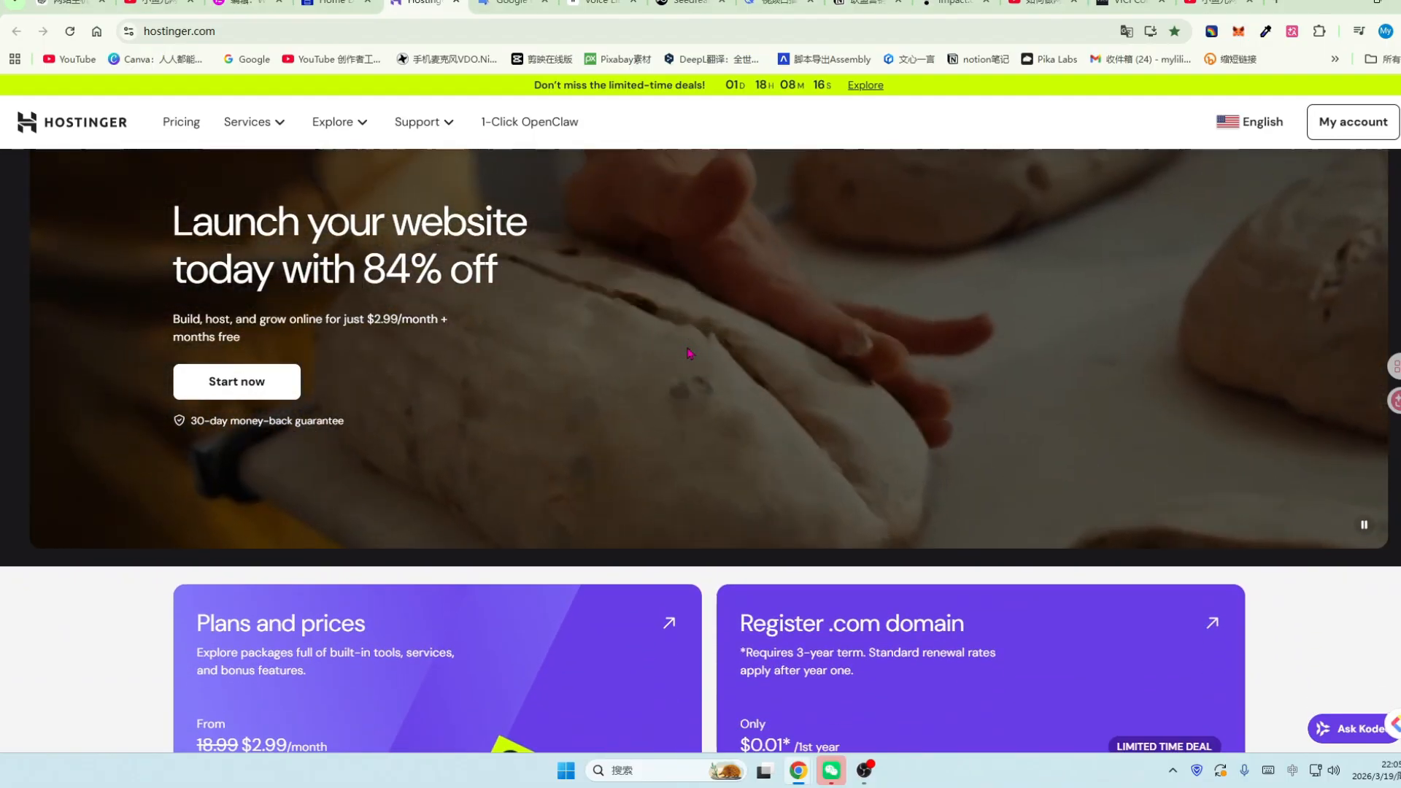
scroll(689, 353, down, 2)
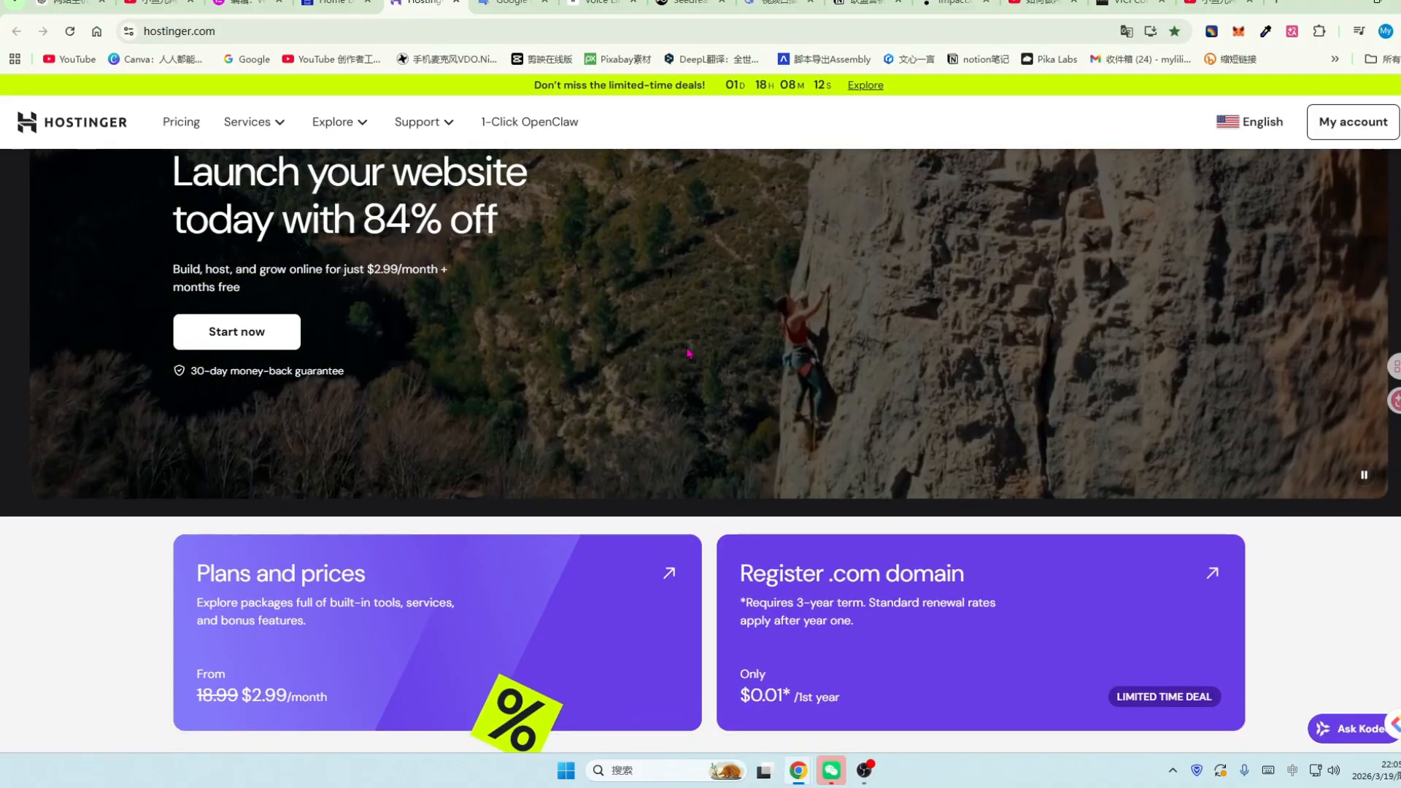
Review the Hostinger homepage down to the plans and .com domain cards, then highlight the site's domain in the address.
scroll(689, 353, down, 2)
scroll(712, 361, down, 2)
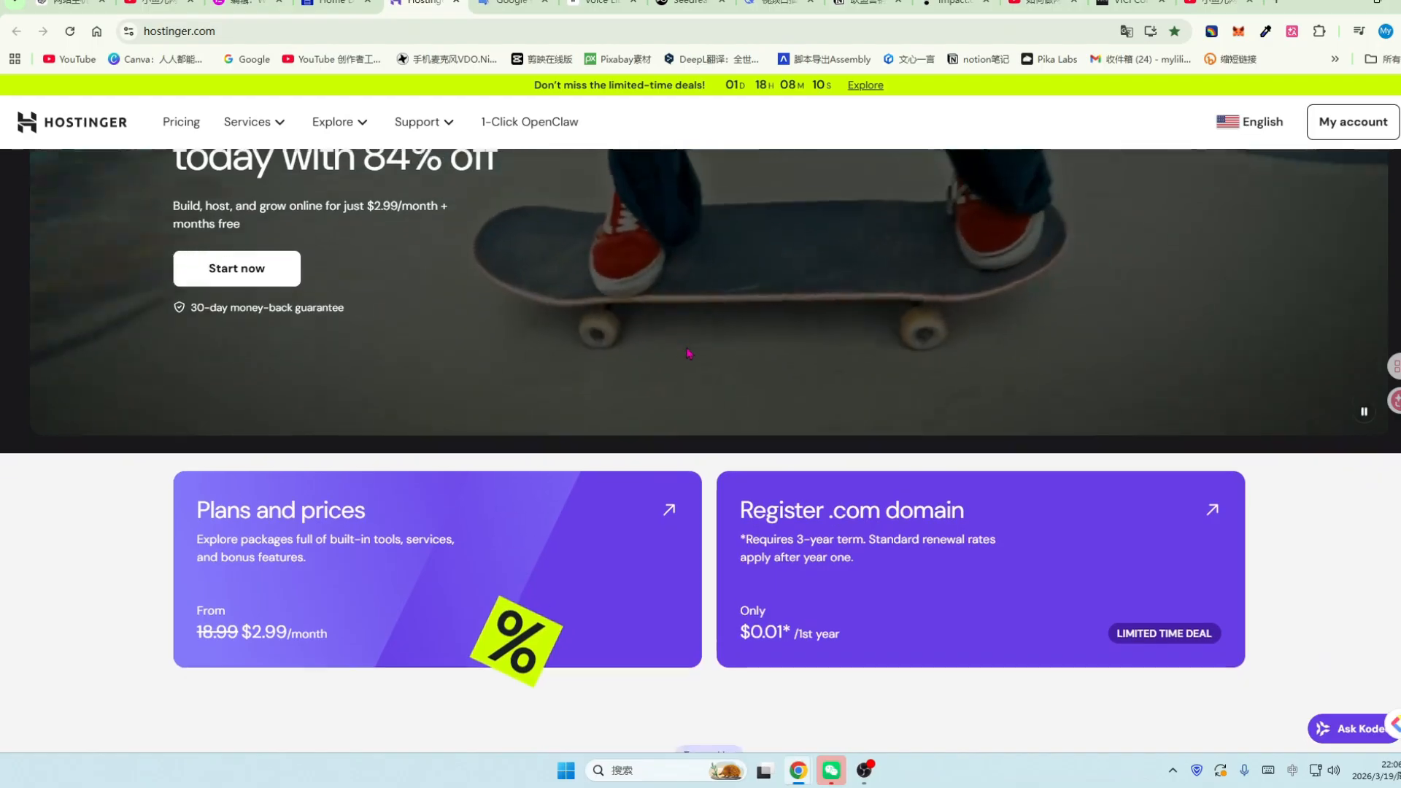
scroll(572, 406, down, 6)
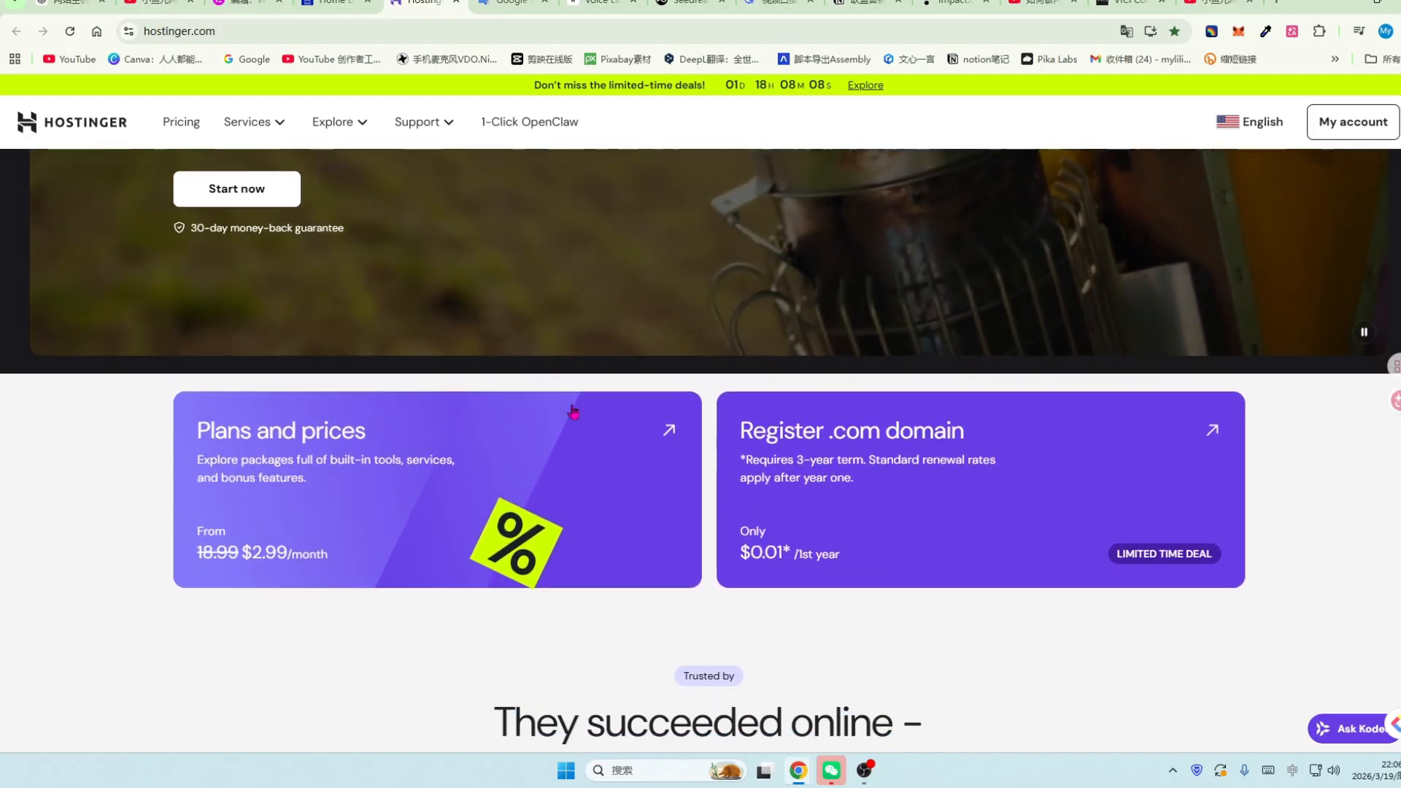
scroll(577, 416, up, 15)
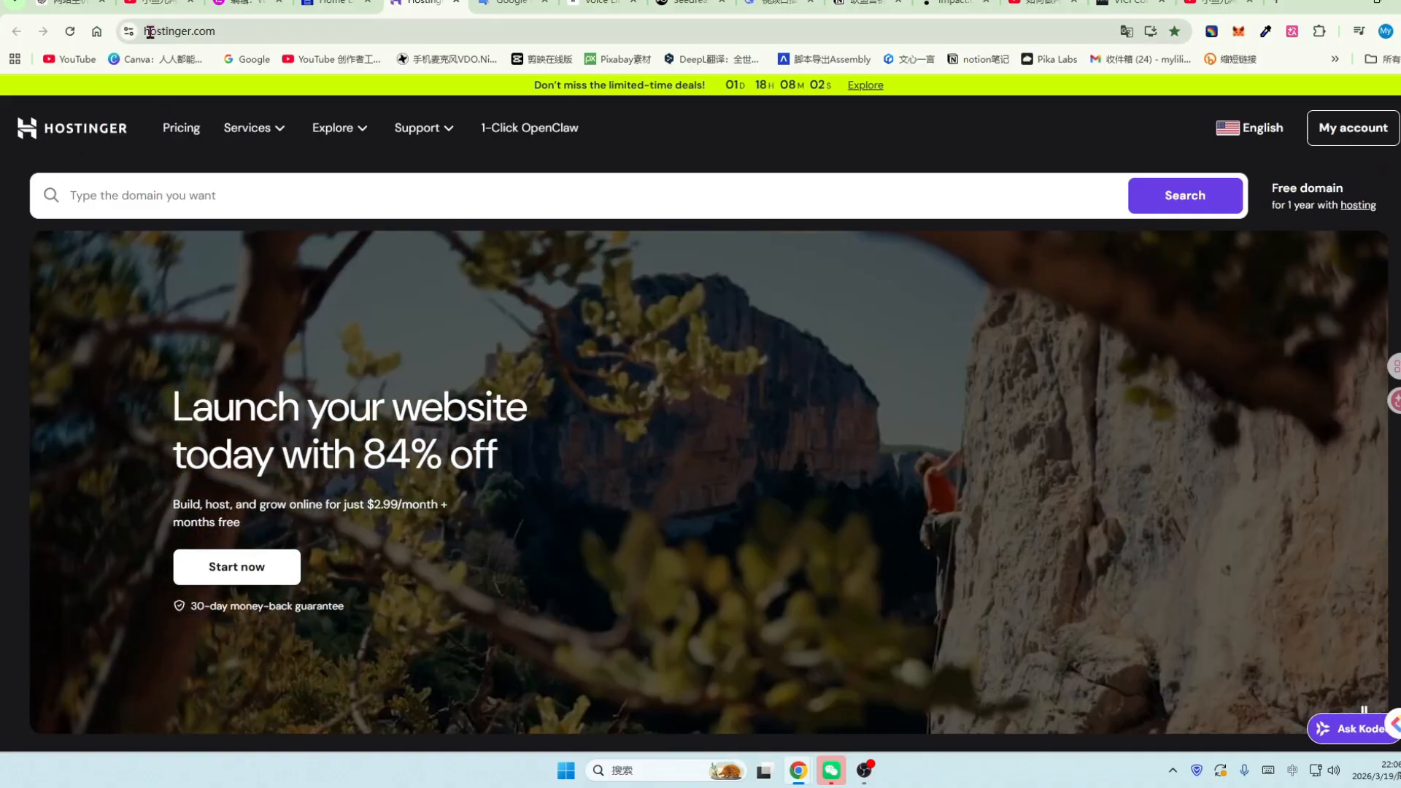
drag(143, 32, 144, 31)
drag(145, 31, 191, 31)
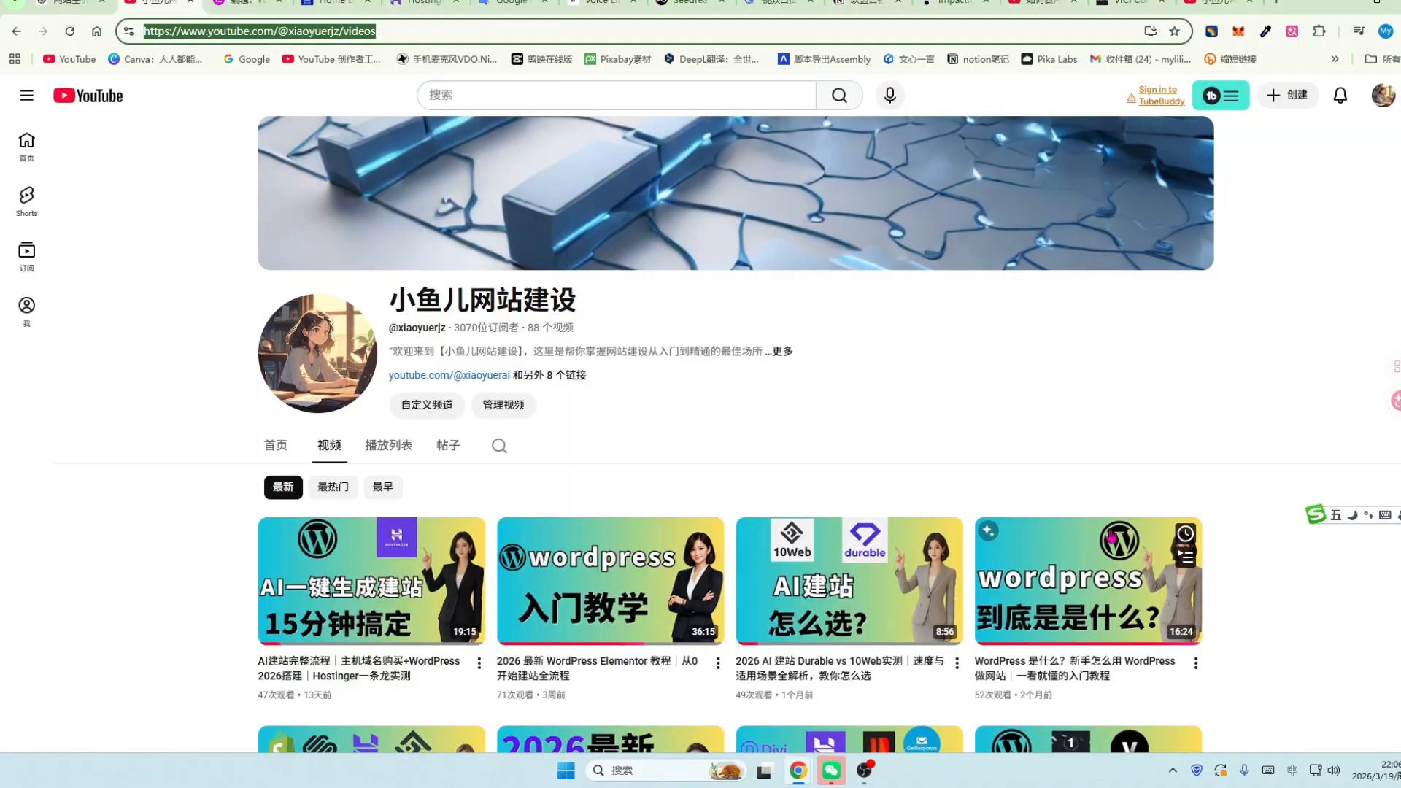
Look through the YouTube channel's video list, then return to the Hostinger homepage's launch banner and domain search.
scroll(1111, 538, down, 2)
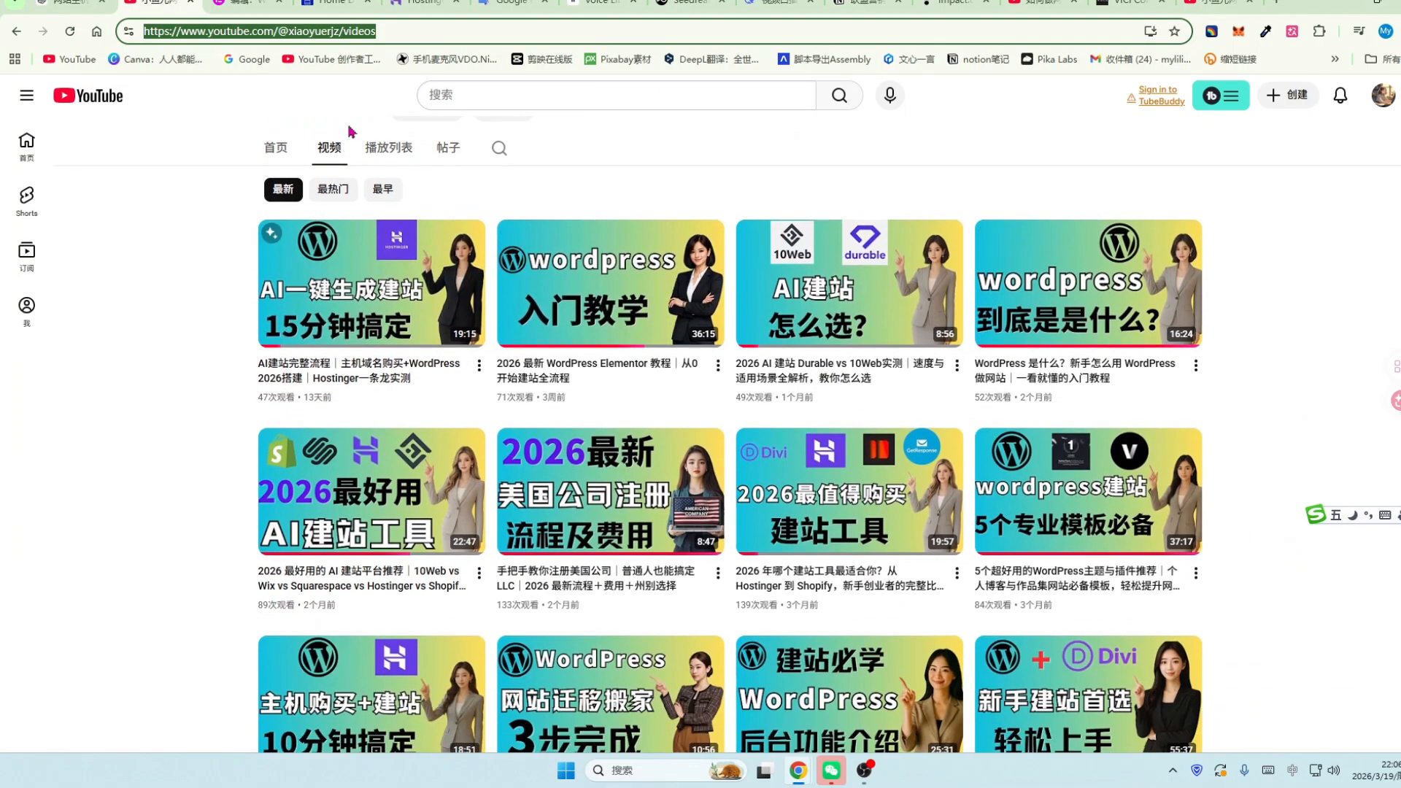
click(422, 5)
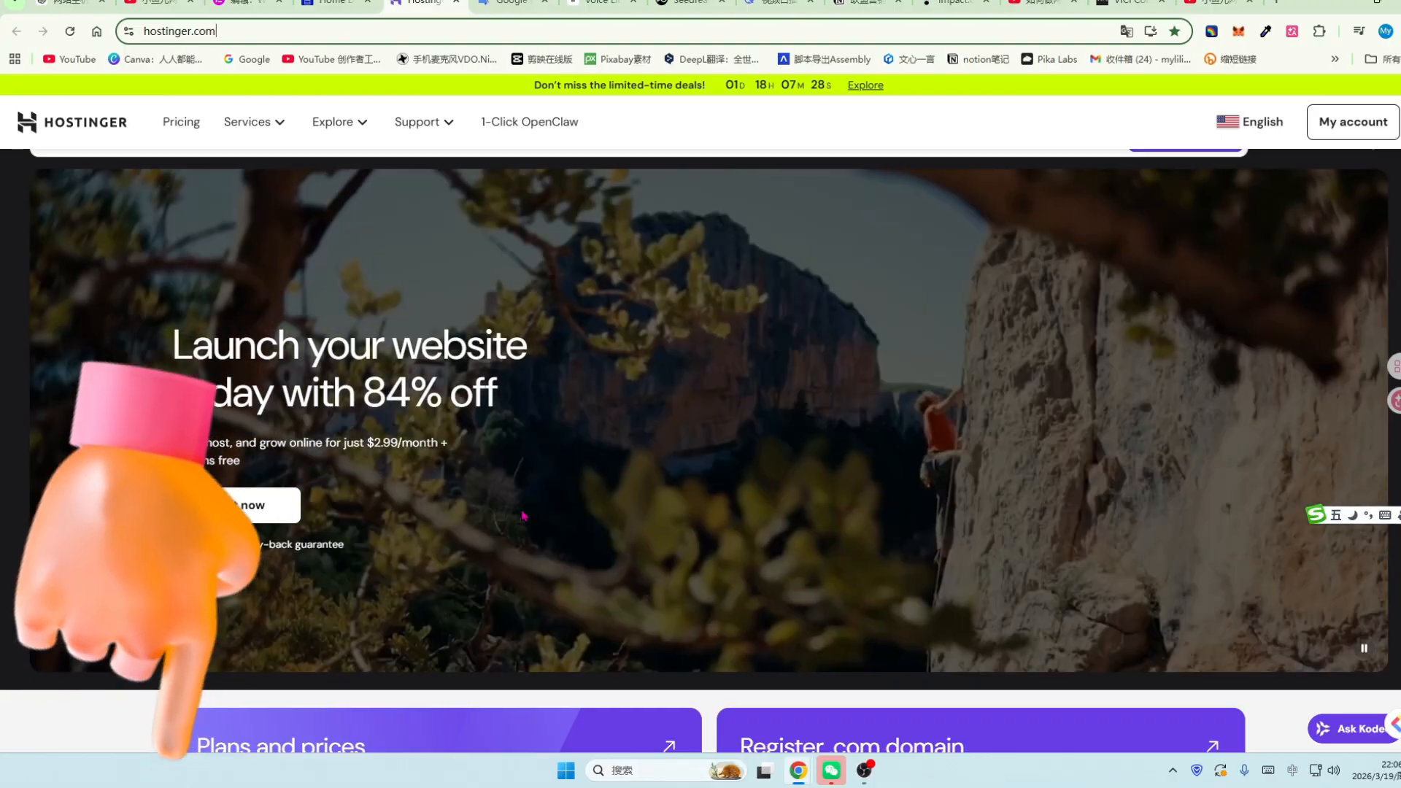
scroll(649, 535, down, 1)
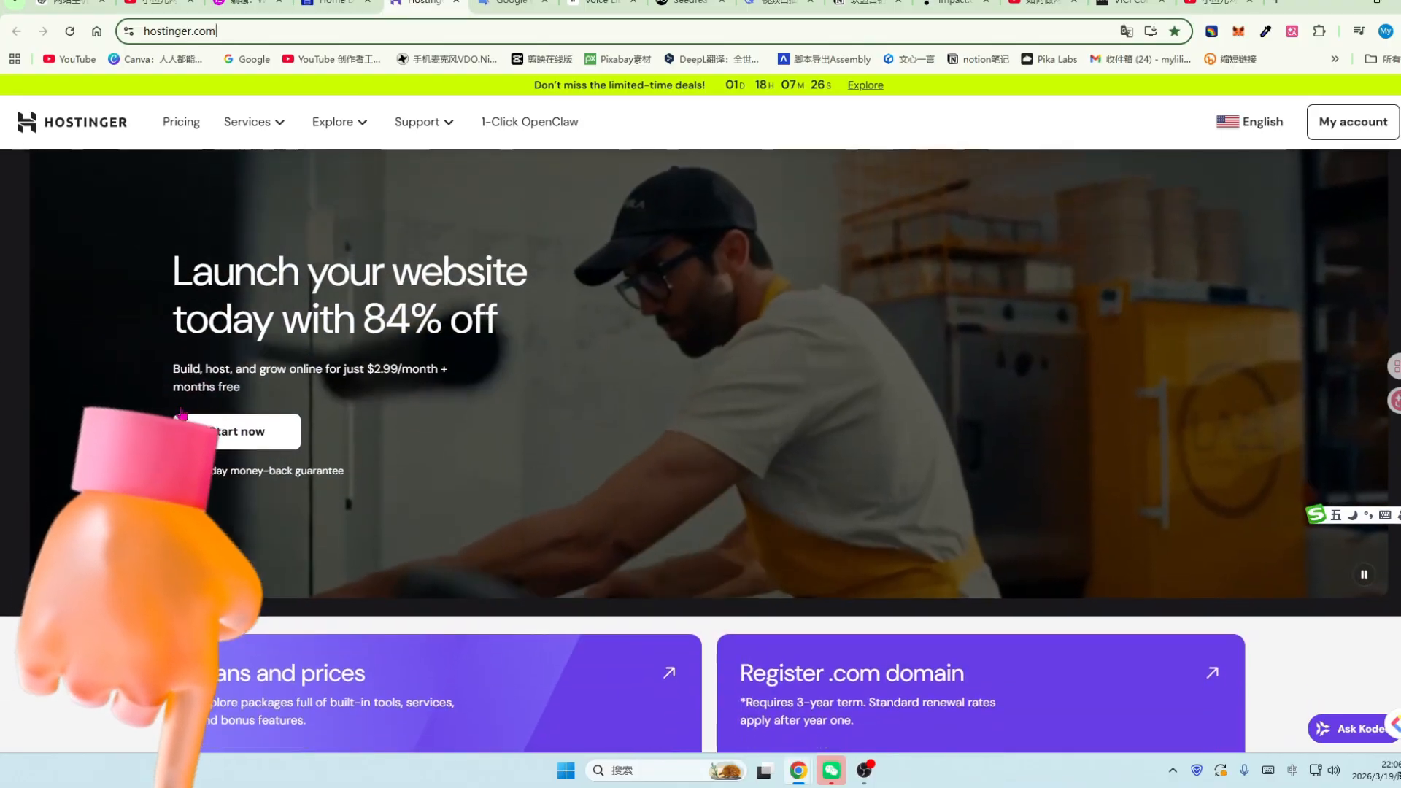
scroll(348, 501, up, 2)
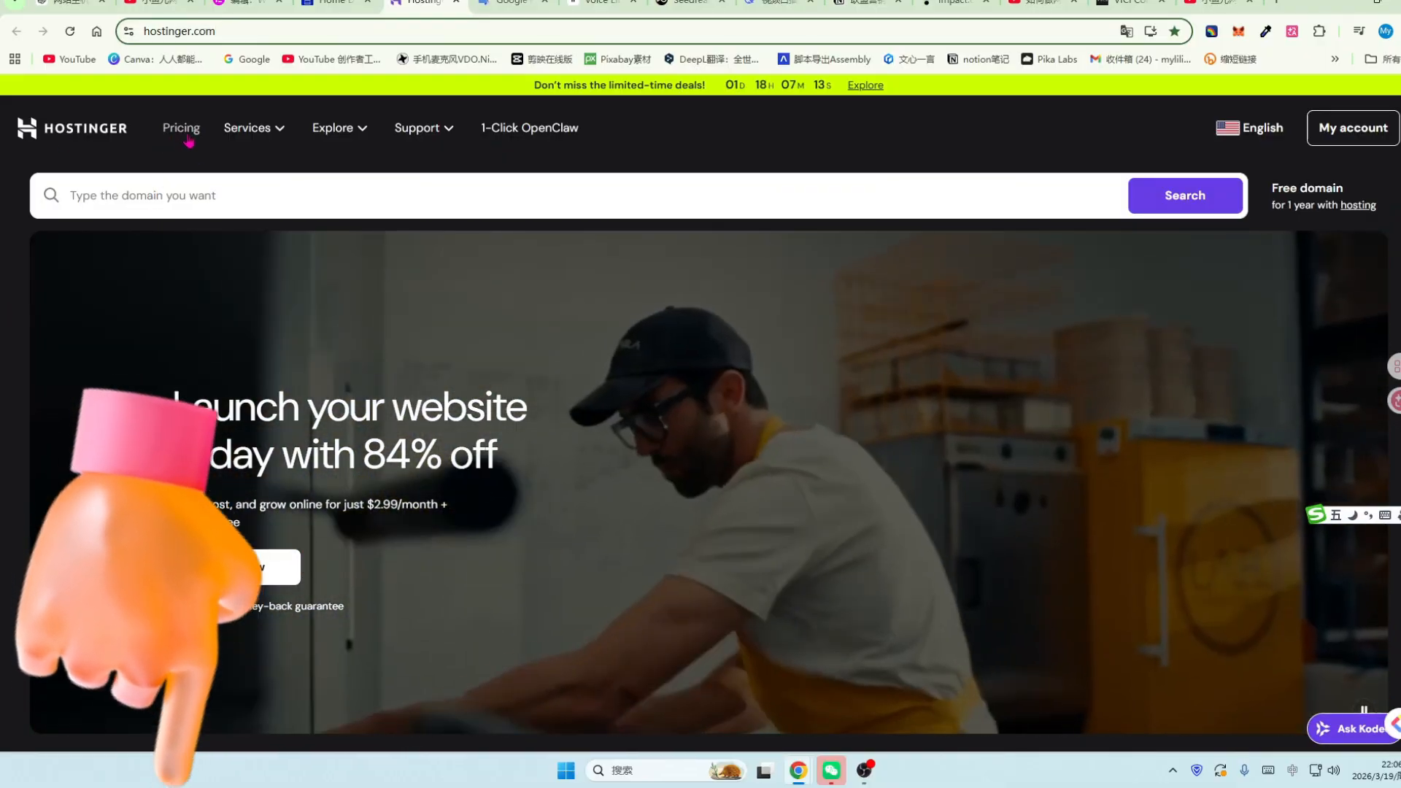
Switch the Hostinger site from English to Chinese (中文) and open its pricing page.
click(189, 137)
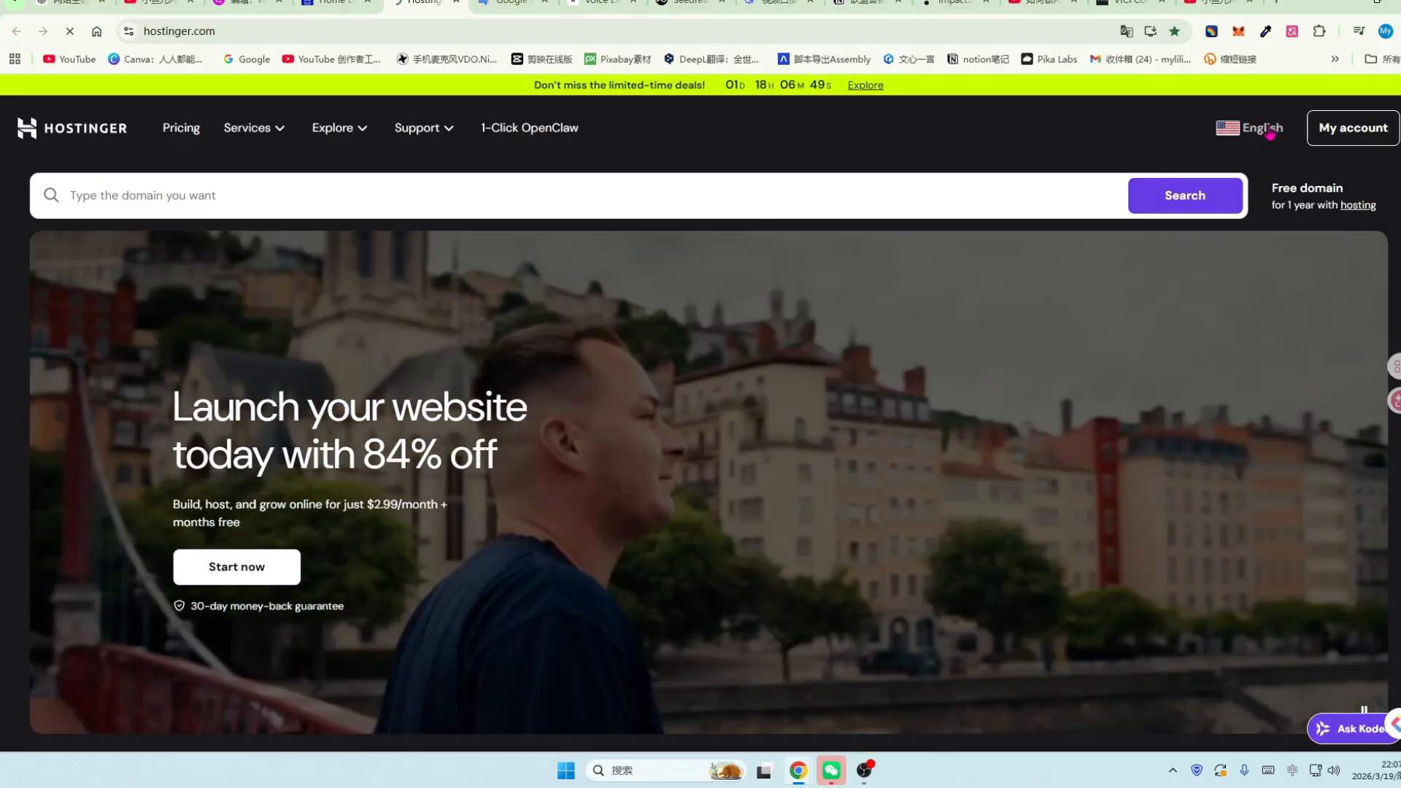
click(1271, 129)
scroll(1115, 622, down, 1)
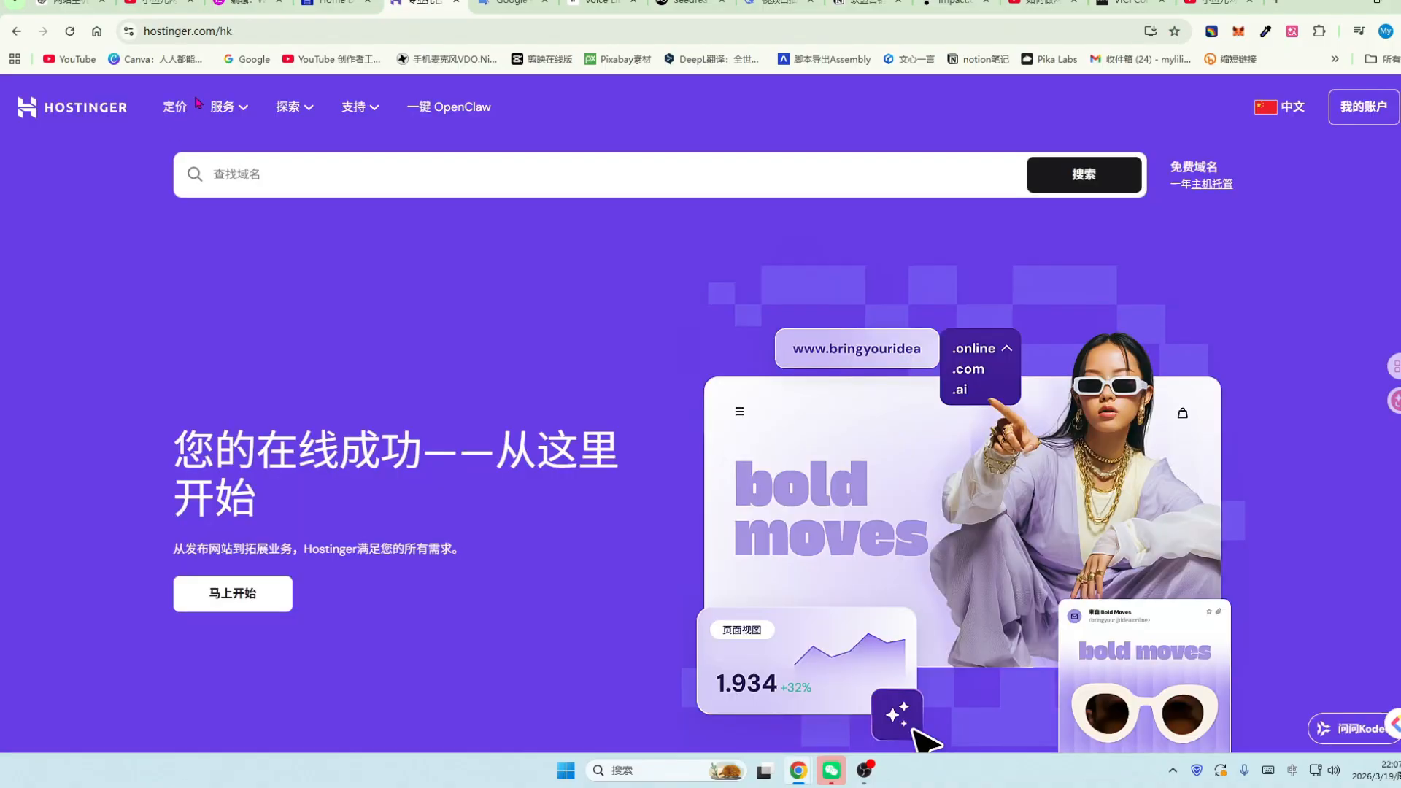
click(175, 106)
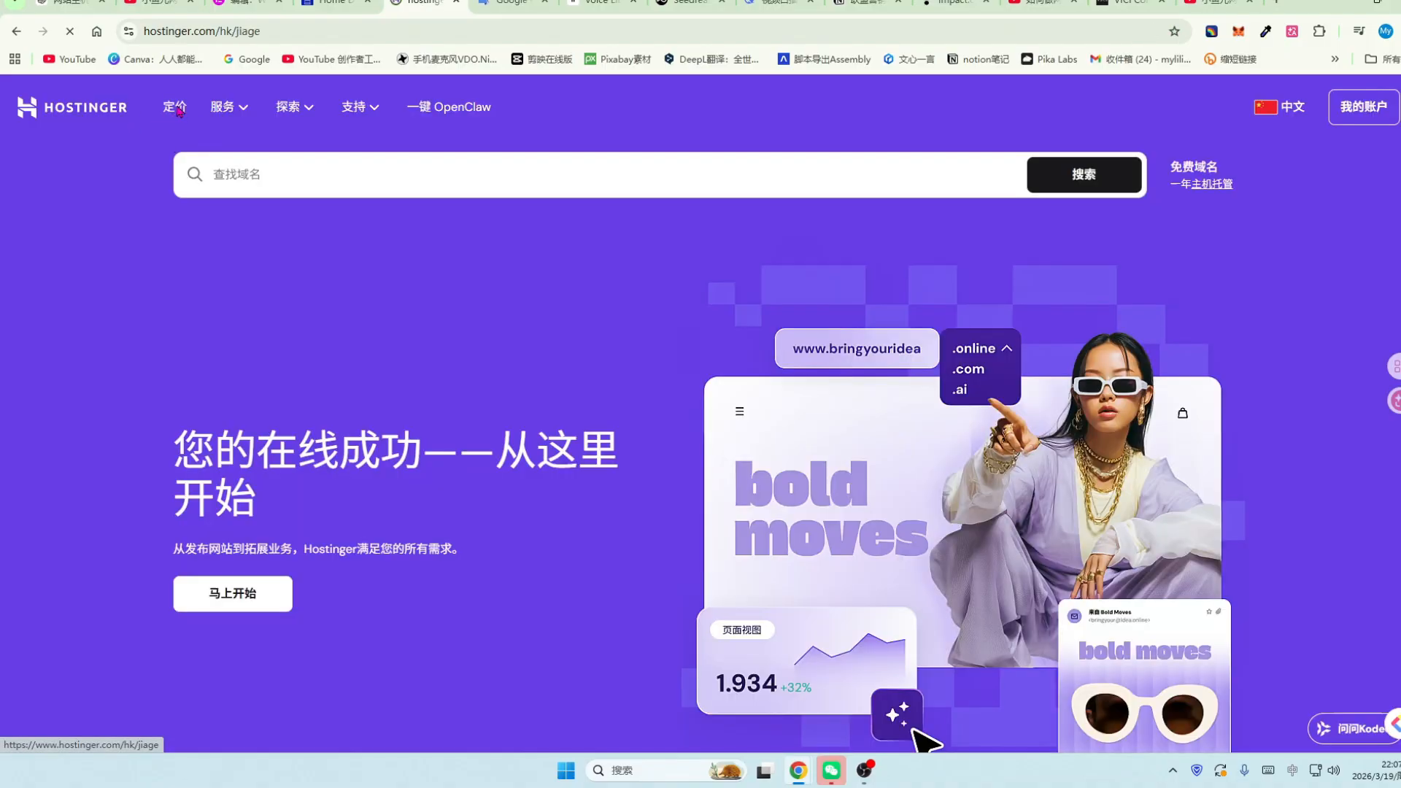
Examine the Premium, Business and Cloud Startup web hosting plans, from their prices to their full feature lists.
scroll(1076, 314, down, 3)
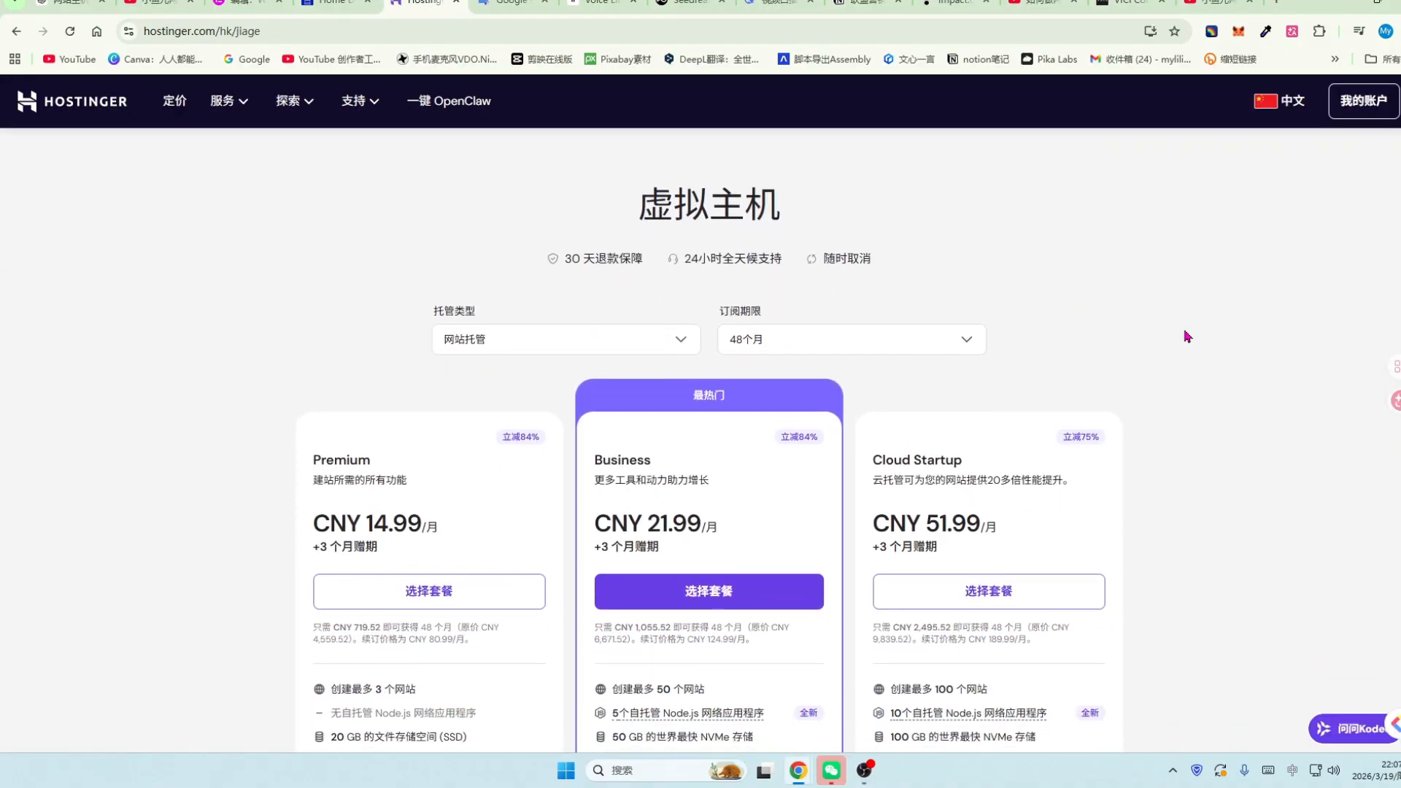
scroll(1187, 338, down, 1)
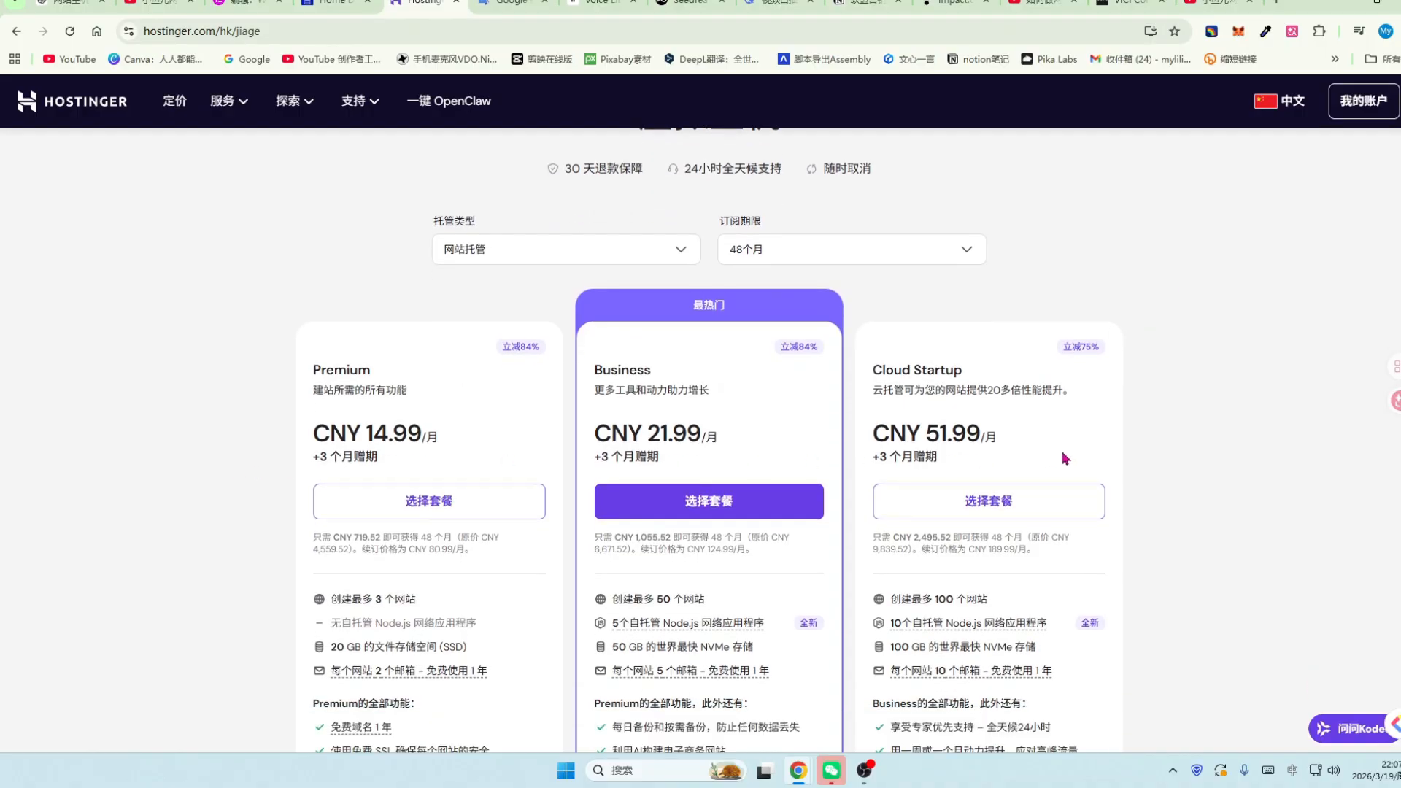
scroll(418, 399, down, 2)
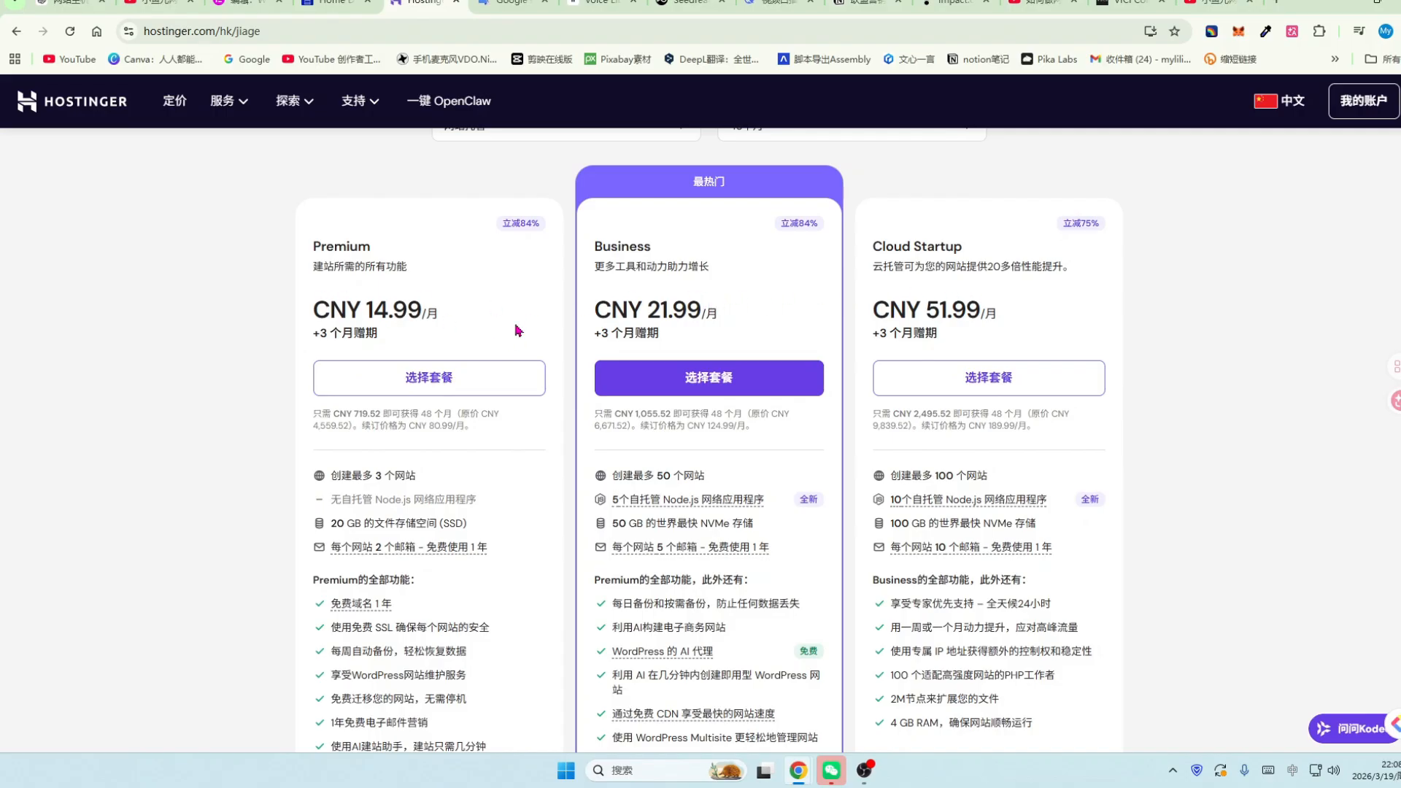
scroll(584, 307, down, 1)
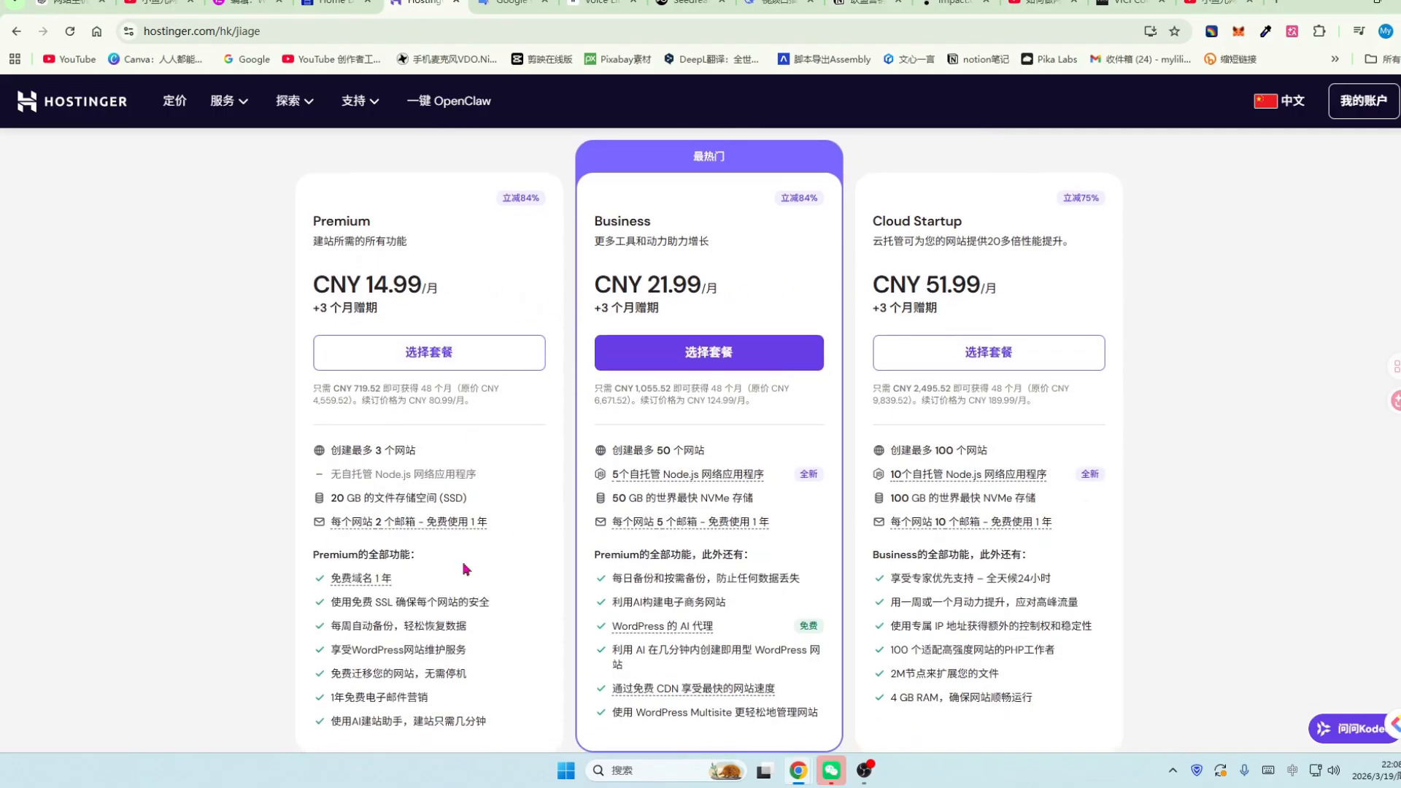
scroll(458, 642, down, 1)
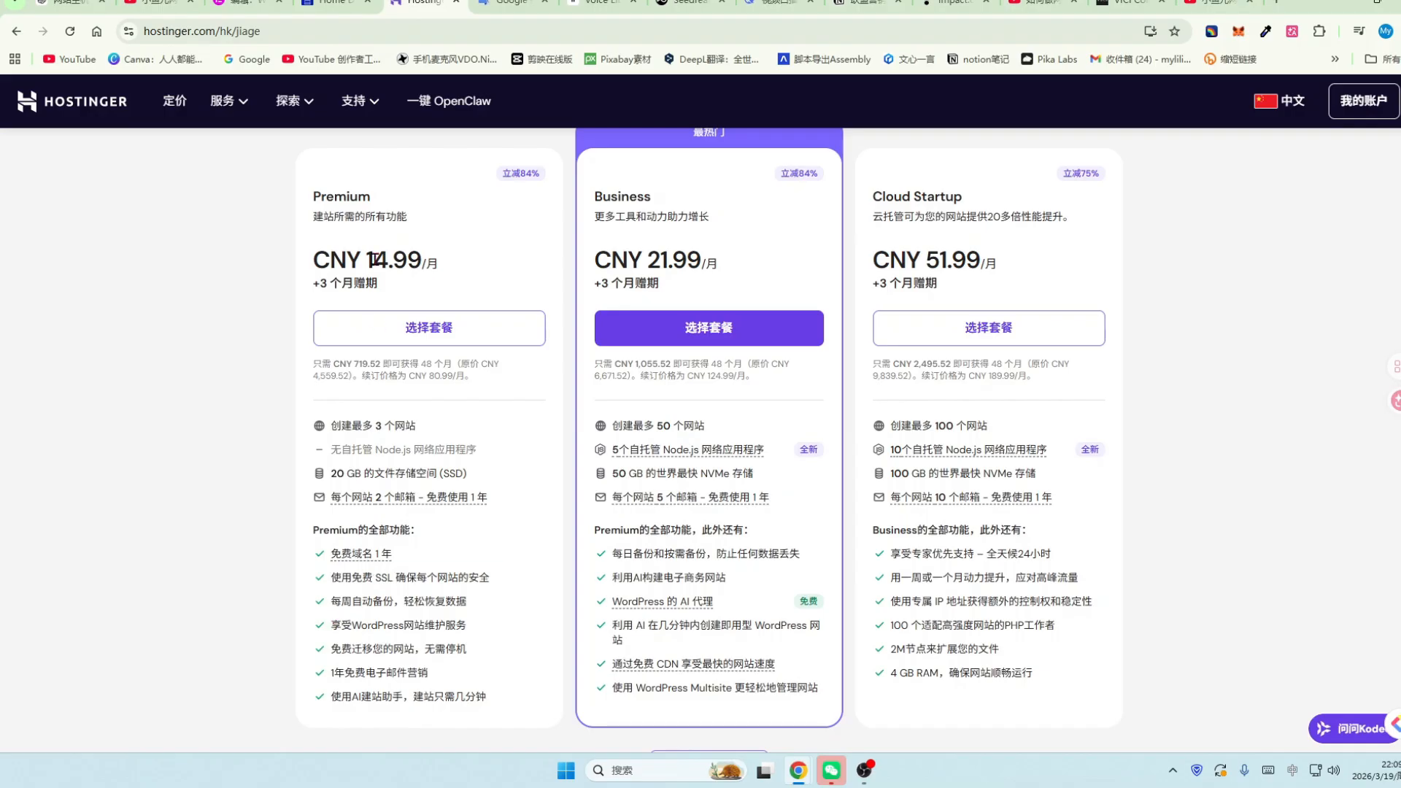
Compare backups by highlighting Premium's weekly automatic backup line and the data-loss protection text in Business's daily backup line.
drag(335, 603, 468, 603)
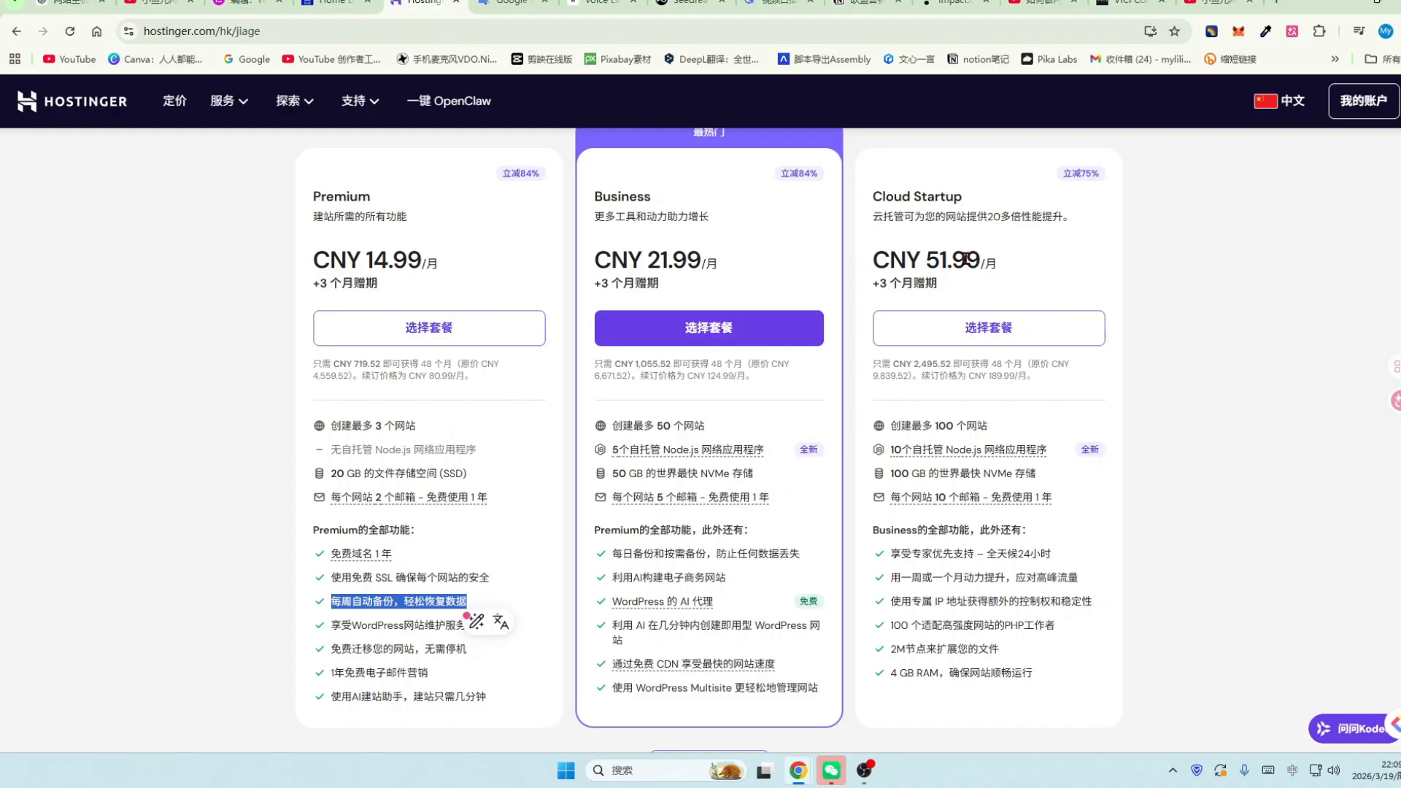
drag(616, 554, 720, 554)
drag(812, 560, 717, 555)
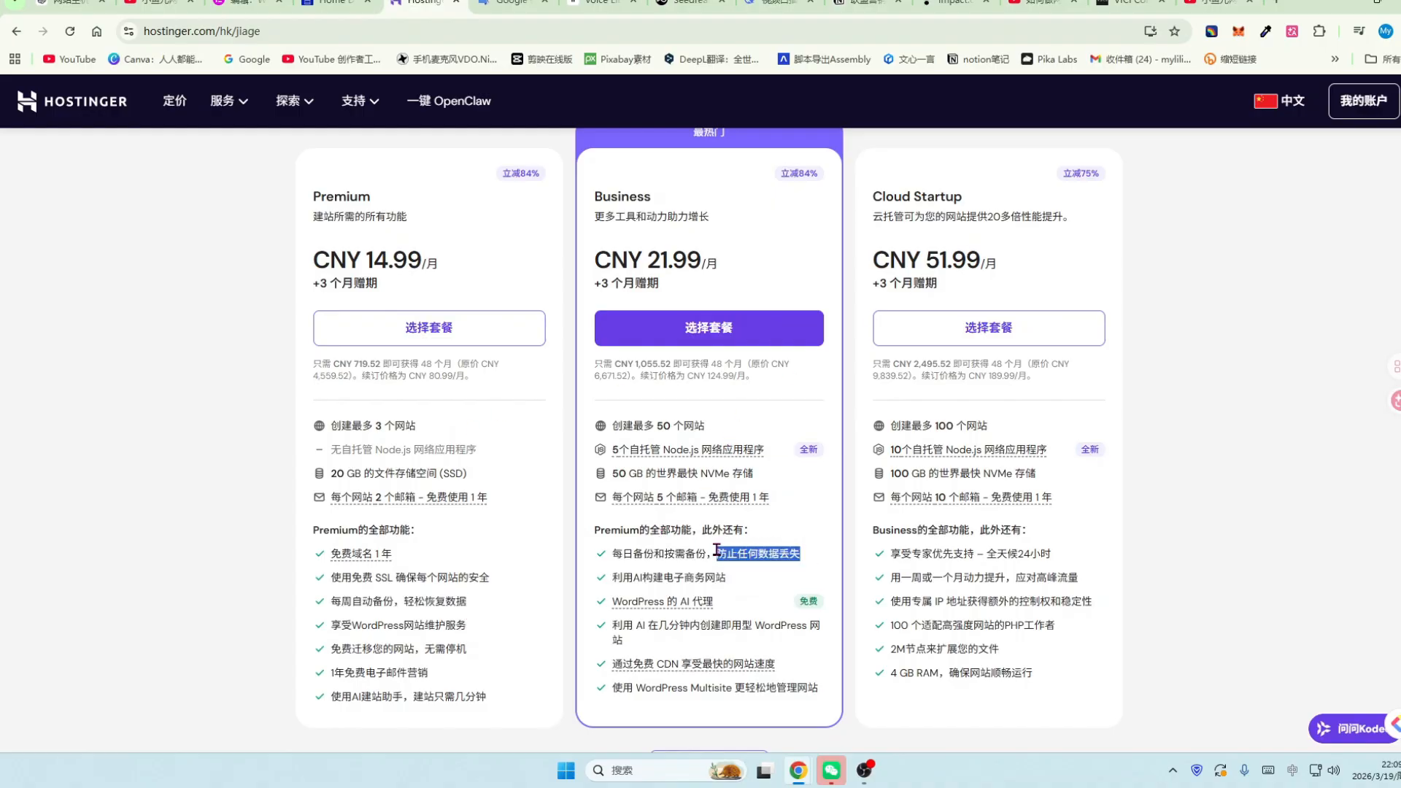
scroll(791, 455, up, 1)
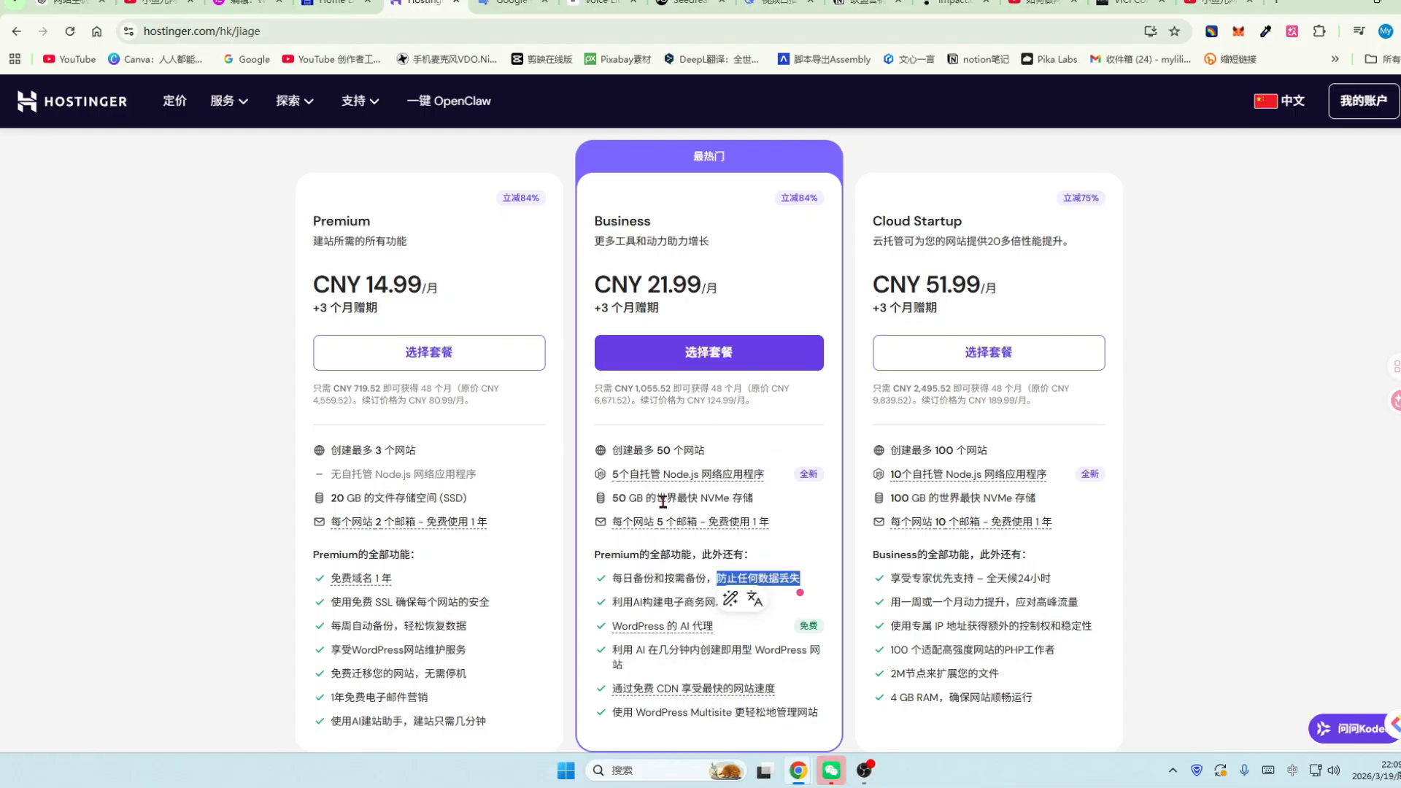
Compare storage by highlighting 50 GB in Business, 100 GB in Cloud Startup and 20 GB in Premium.
drag(613, 498, 642, 499)
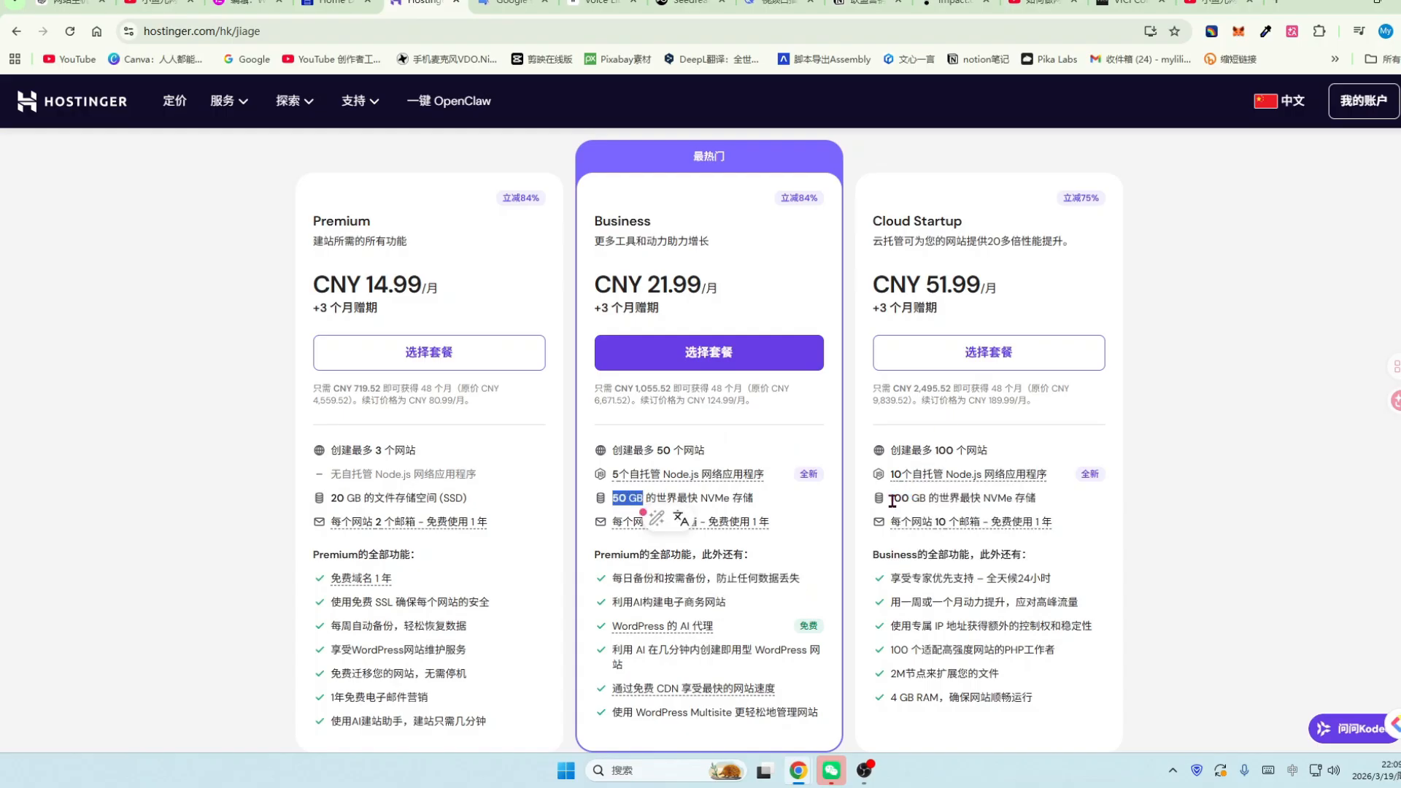
drag(891, 498, 934, 501)
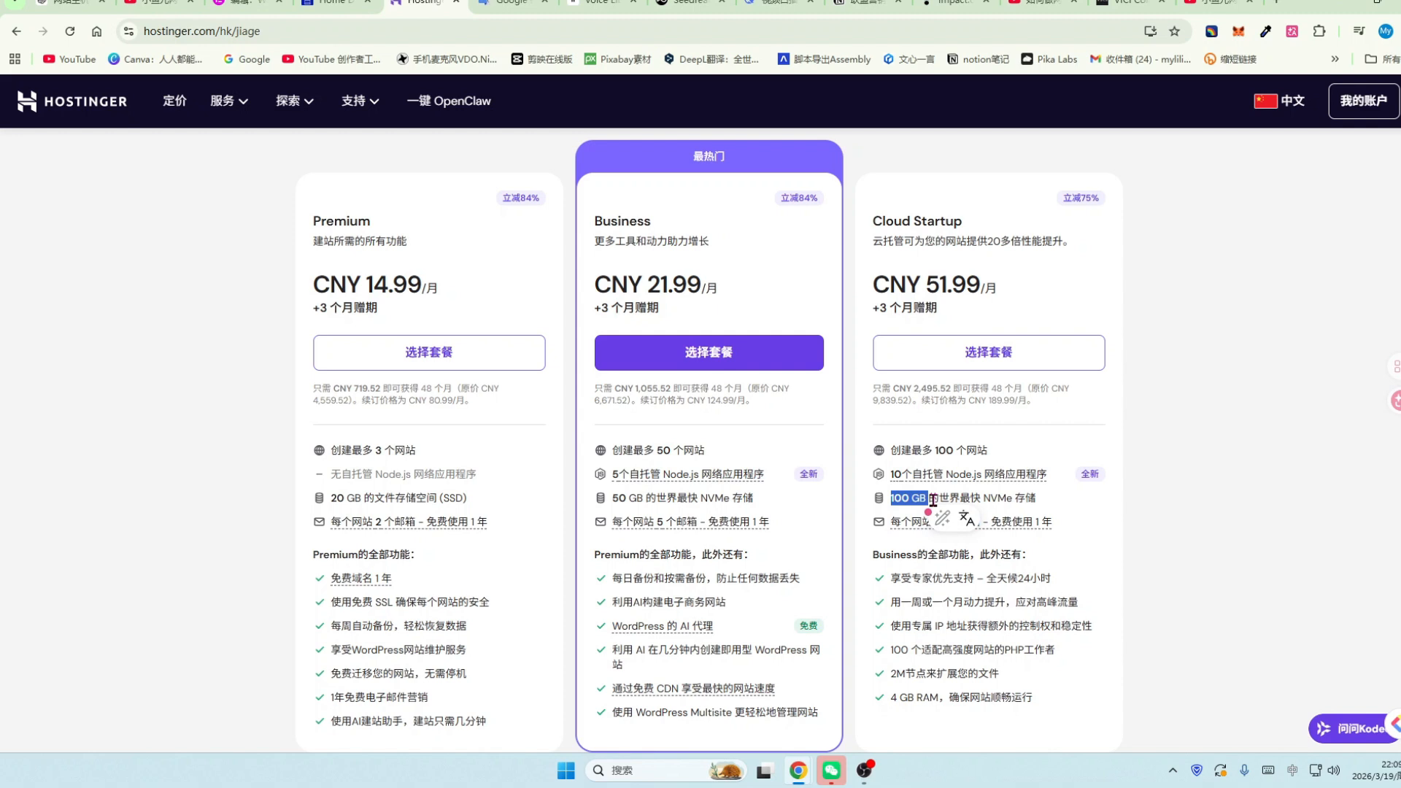
drag(330, 498, 361, 499)
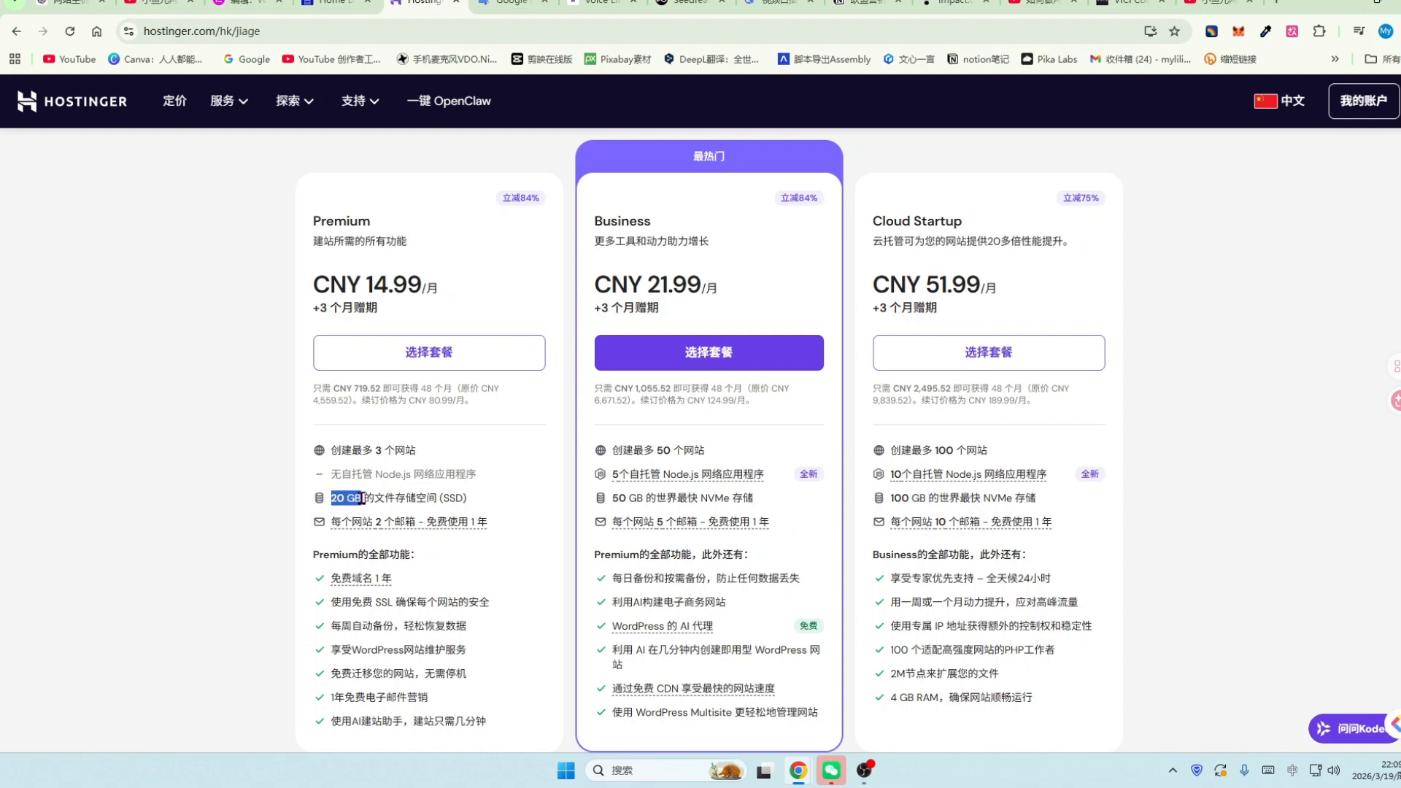
mouse_move(739, 528)
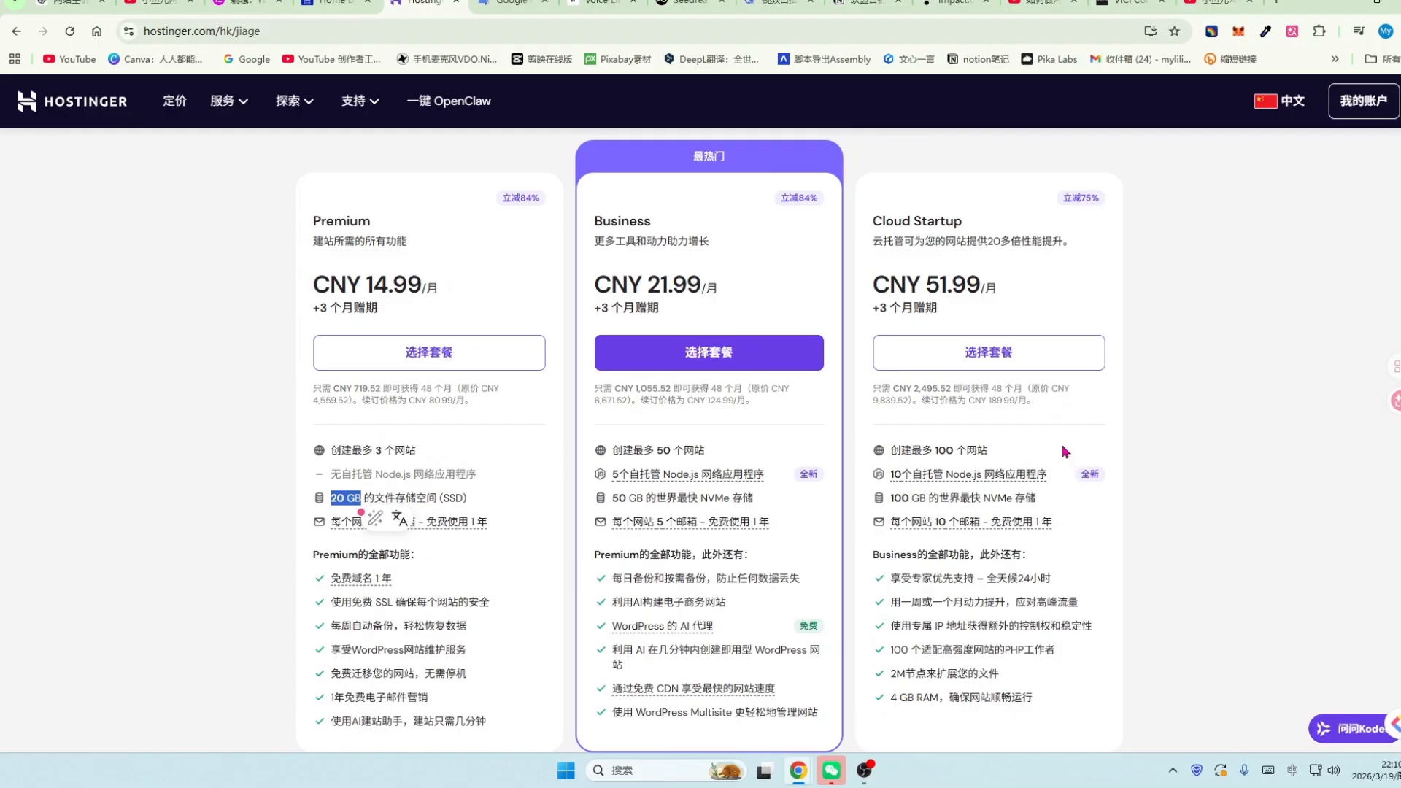
Highlight the dedicated IP address feature in the Cloud Startup plan and compare it against the other two plans.
scroll(1064, 451, down, 1)
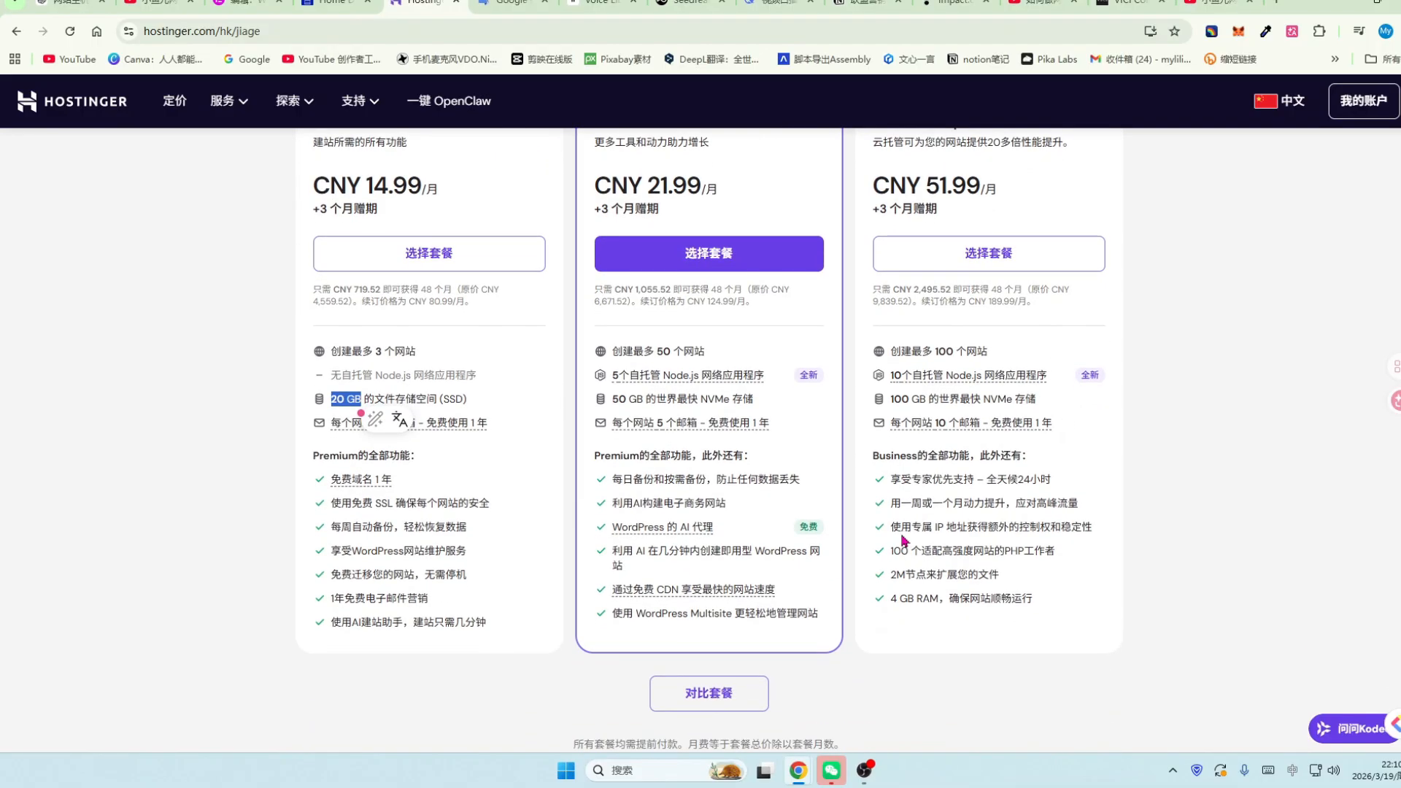
drag(893, 527, 978, 531)
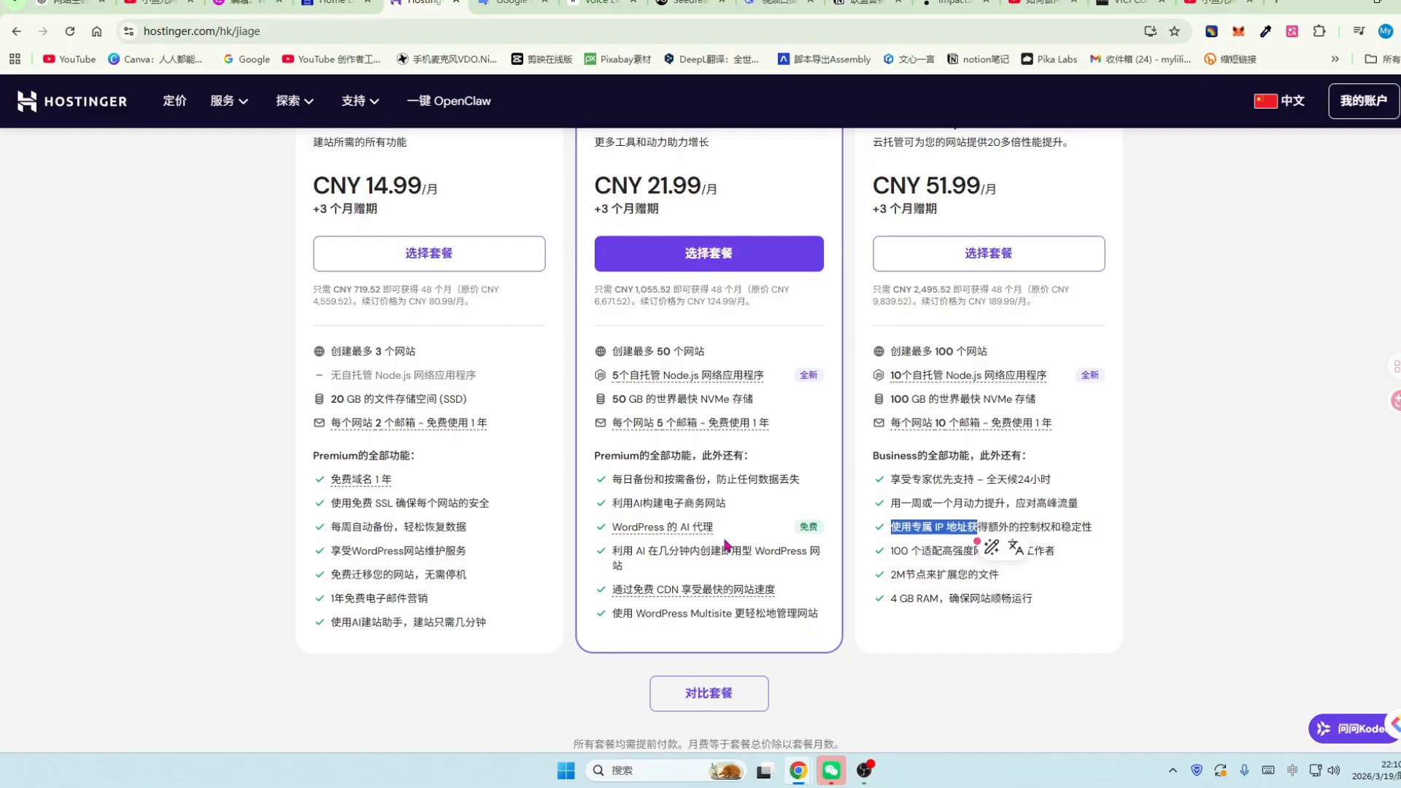
scroll(737, 533, up, 1)
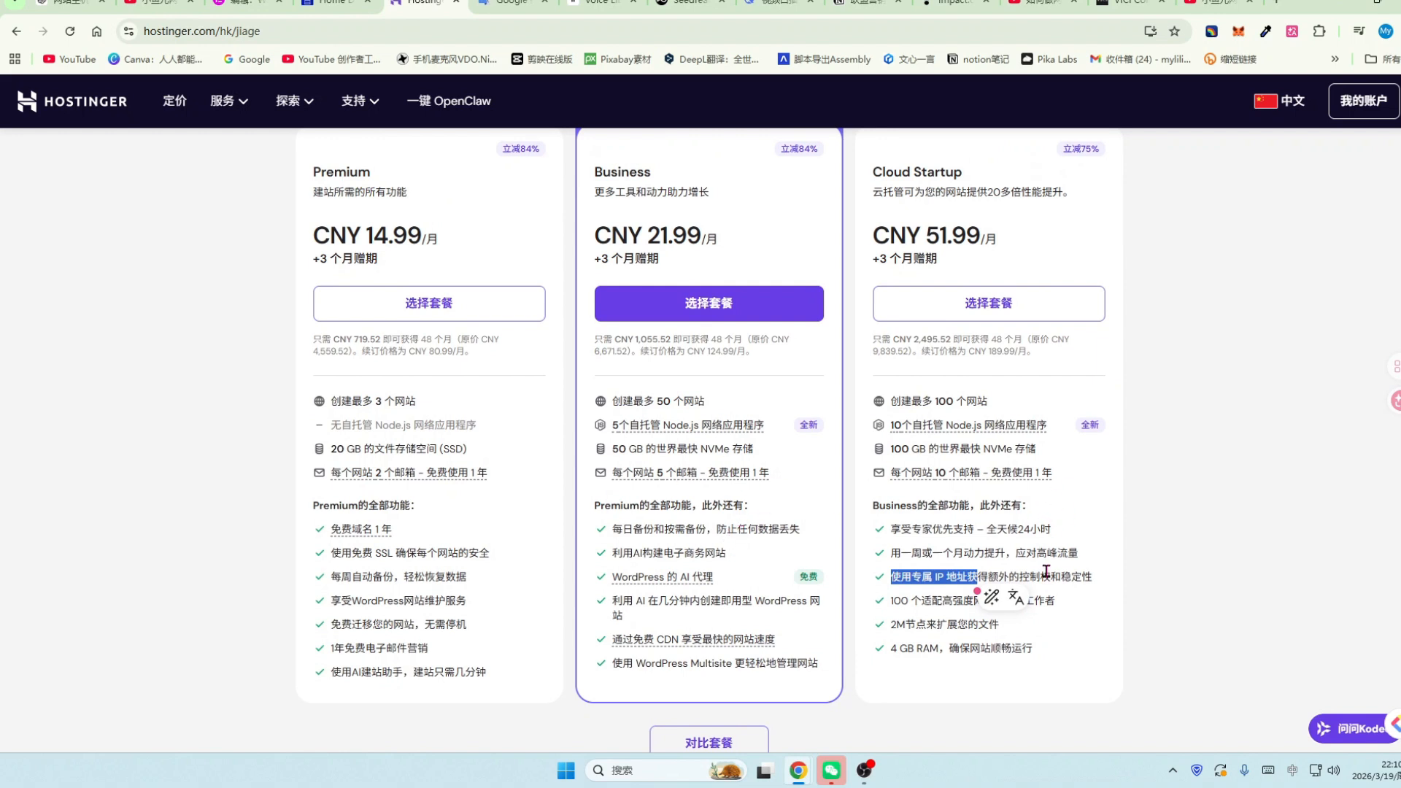
scroll(1047, 573, down, 1)
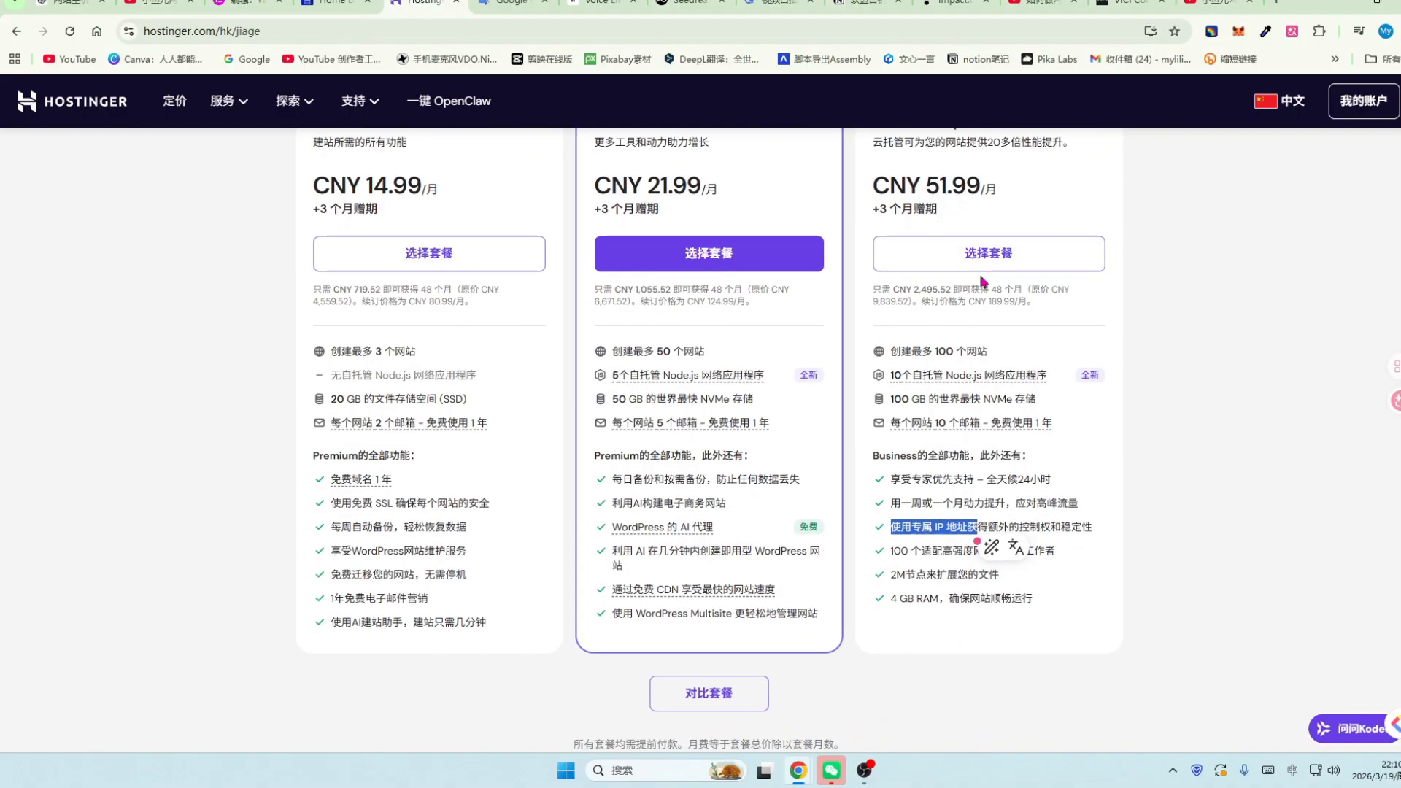
scroll(680, 445, up, 2)
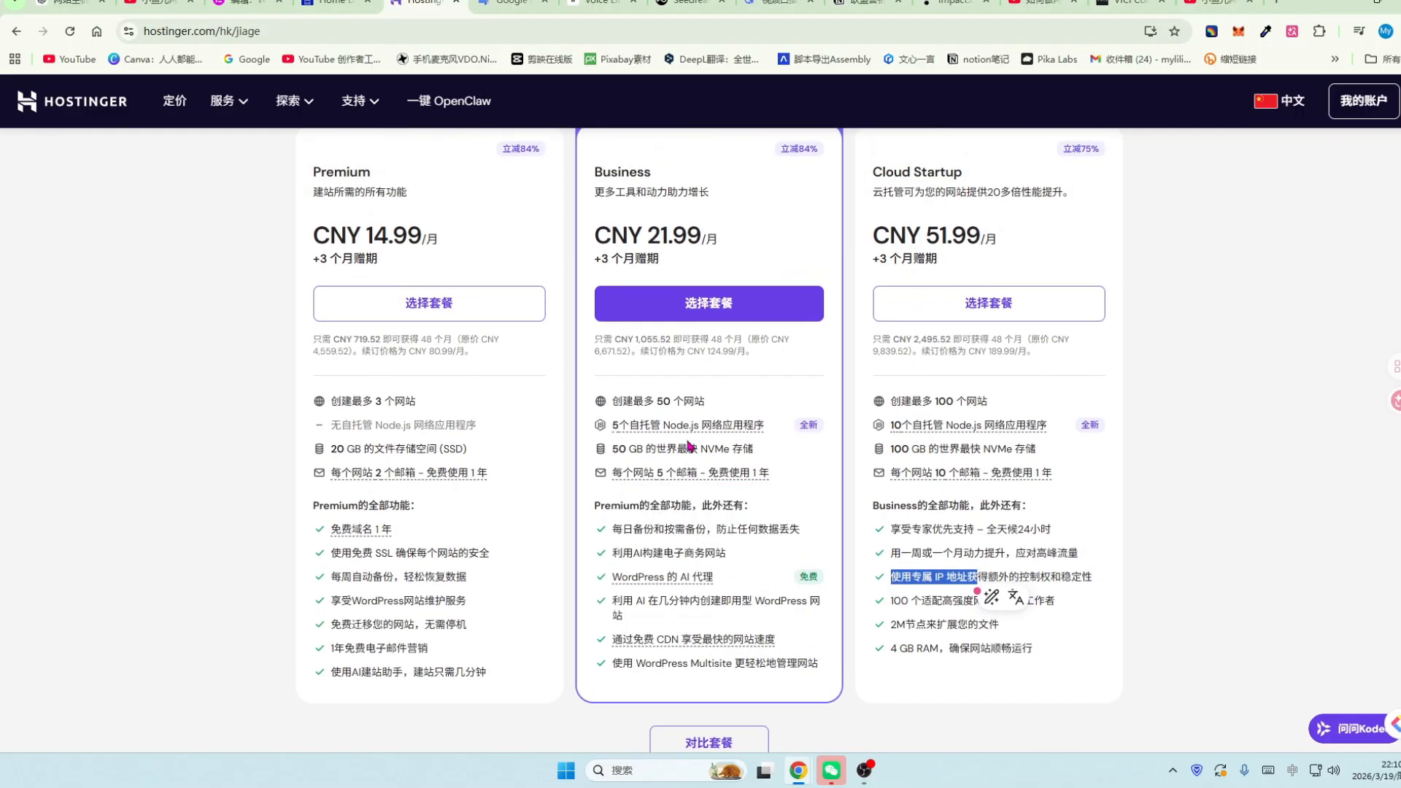
scroll(752, 415, up, 1)
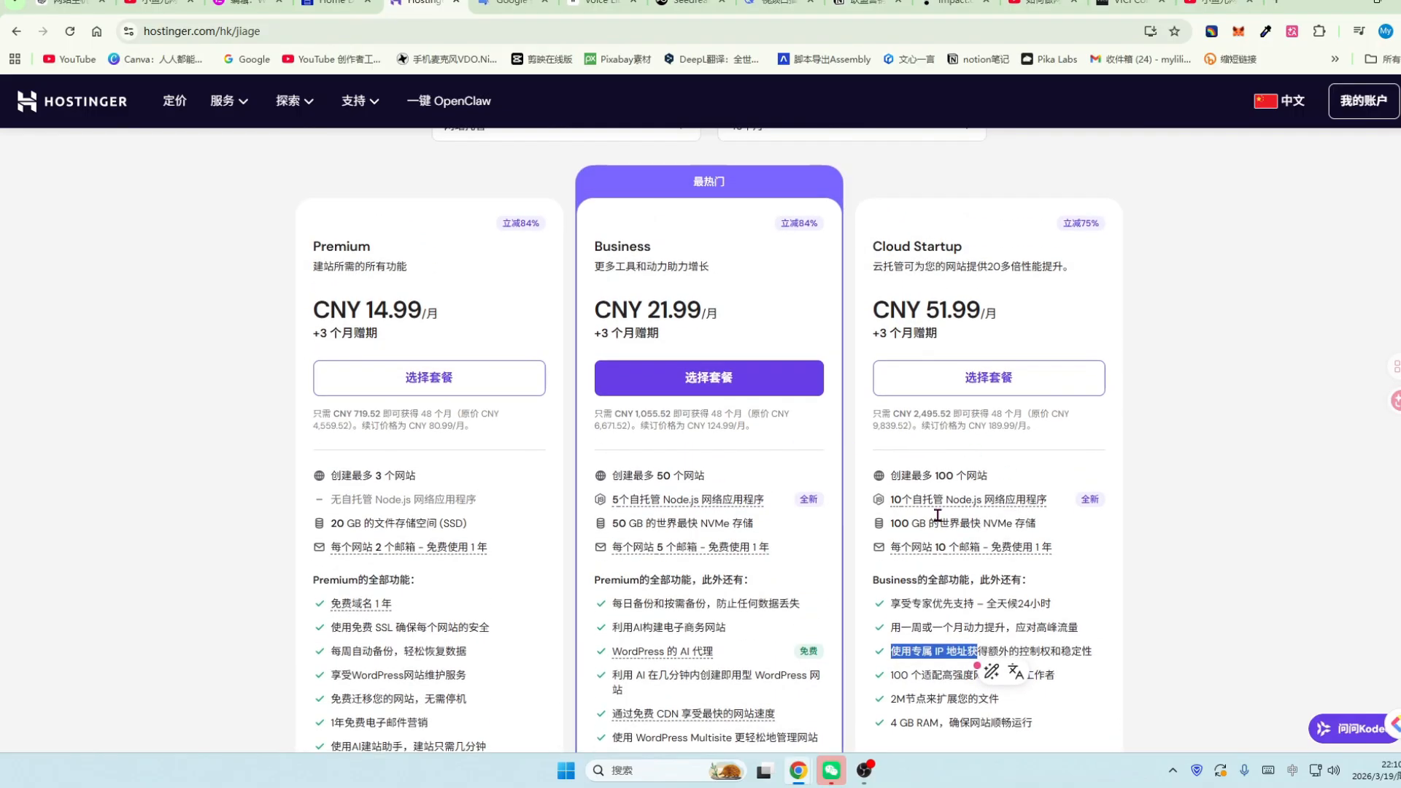
scroll(1048, 479, down, 1)
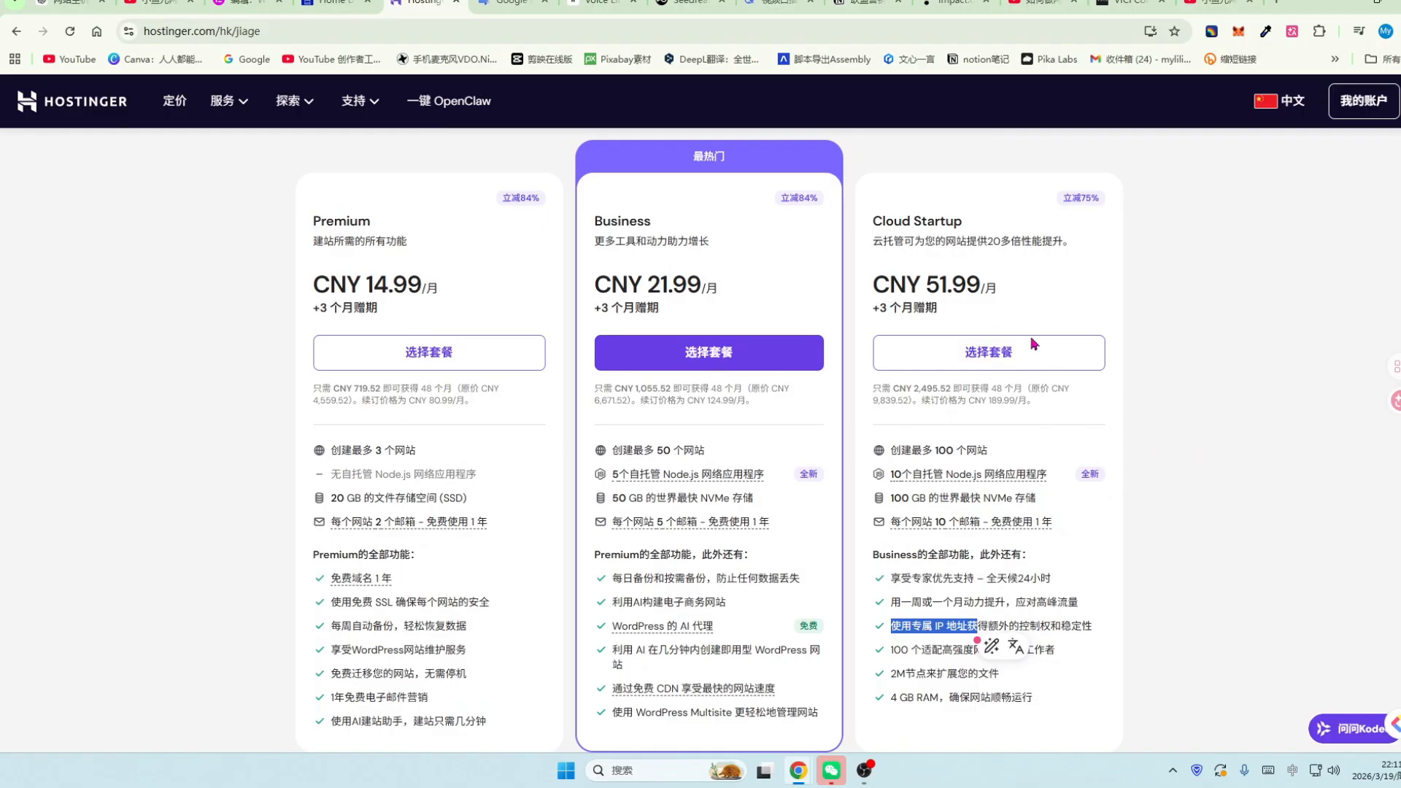
Choose the Cloud Startup plan, then return to the pricing page and view the area below the plan cards.
click(1004, 353)
scroll(1117, 350, down, 3)
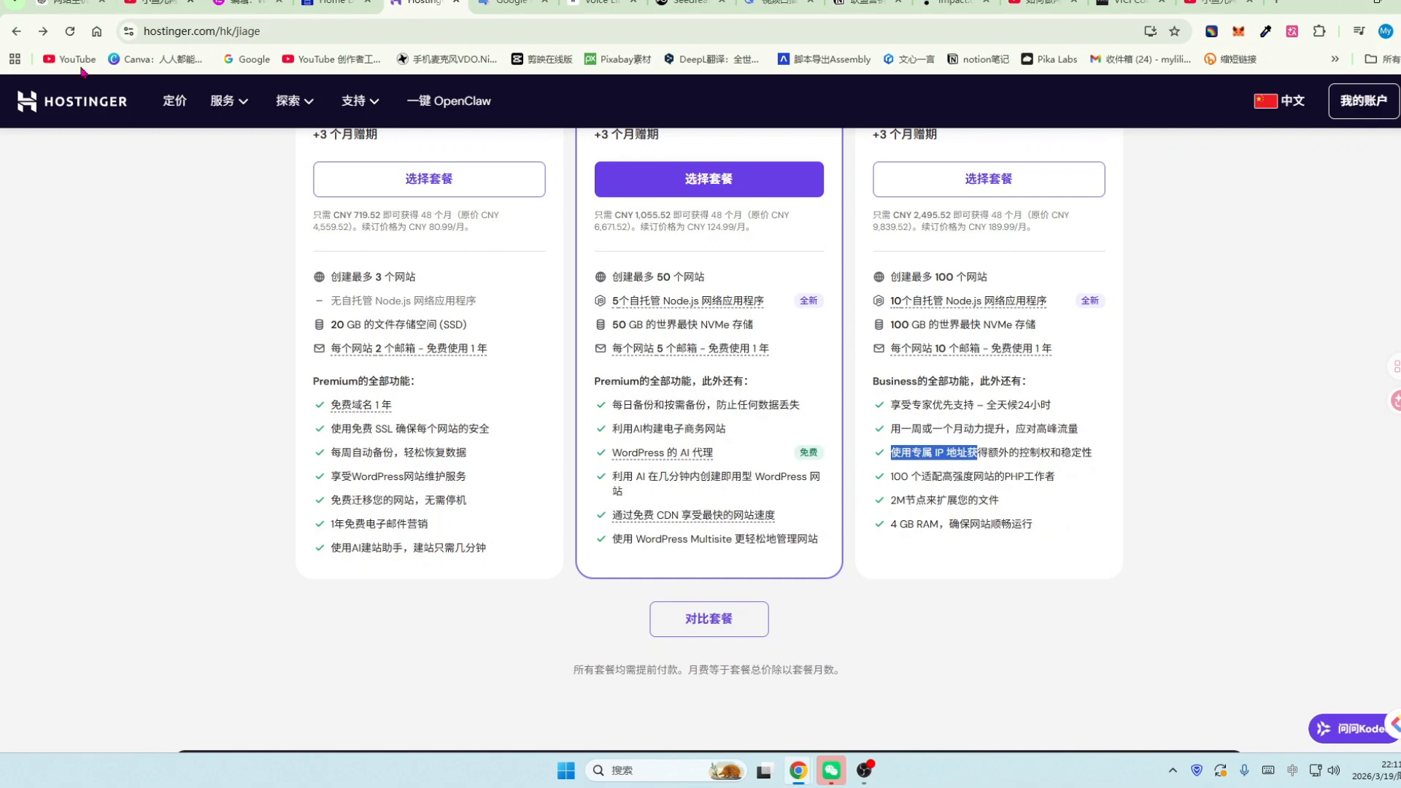
Show the home decorating article and the YouTube channel's videos as example sites, then return to Hostinger's plan comparison.
click(342, 3)
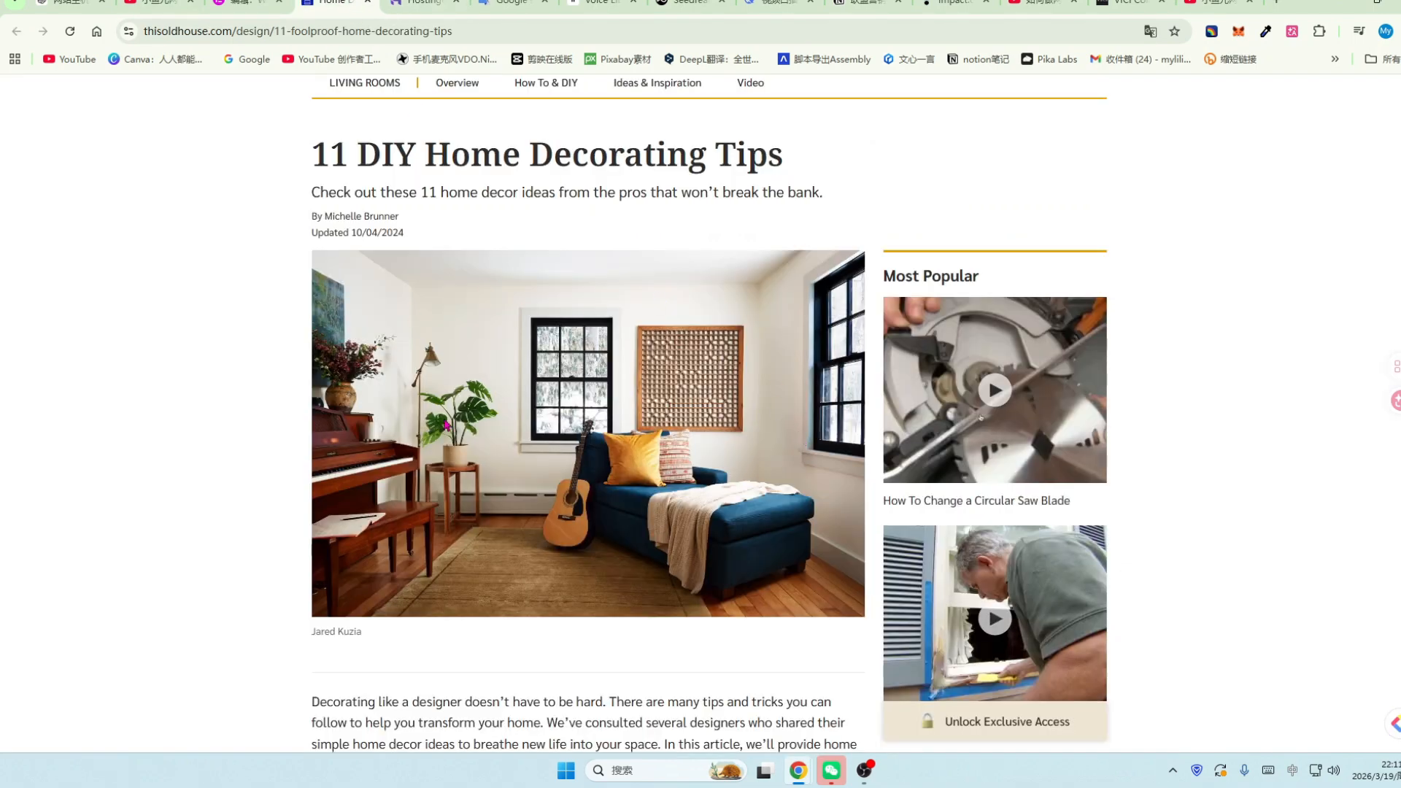
scroll(287, 338, up, 2)
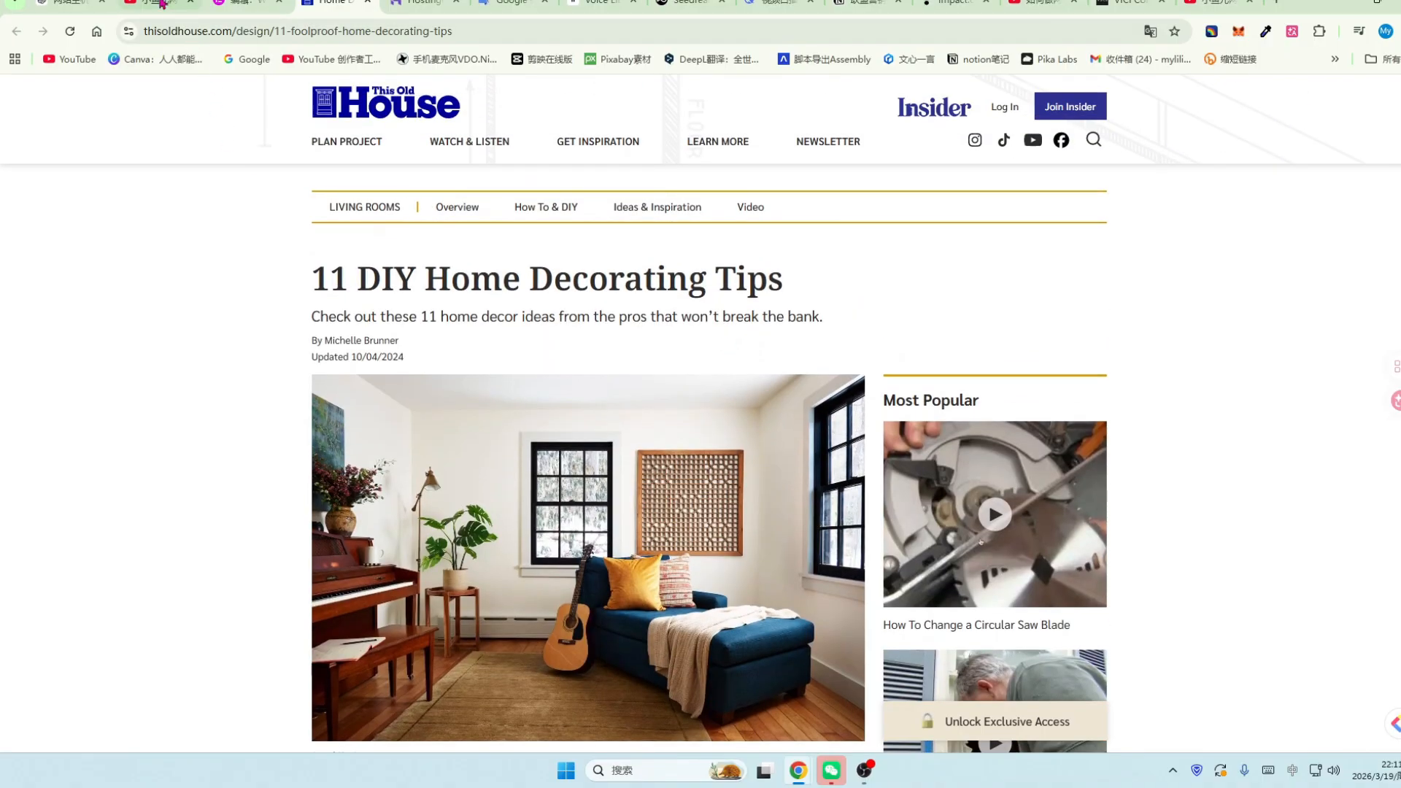
key(ctrl+2)
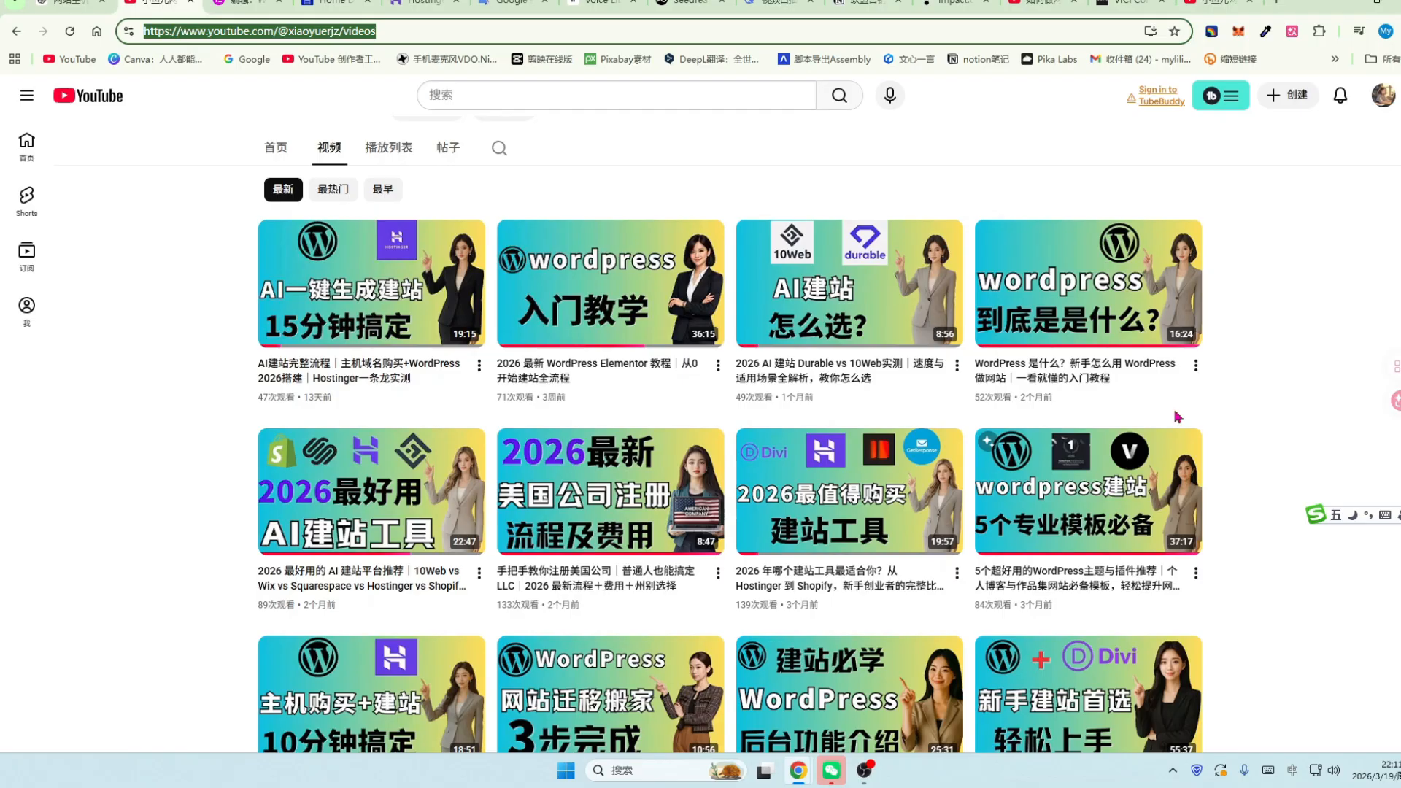
click(423, 3)
scroll(952, 429, up, 2)
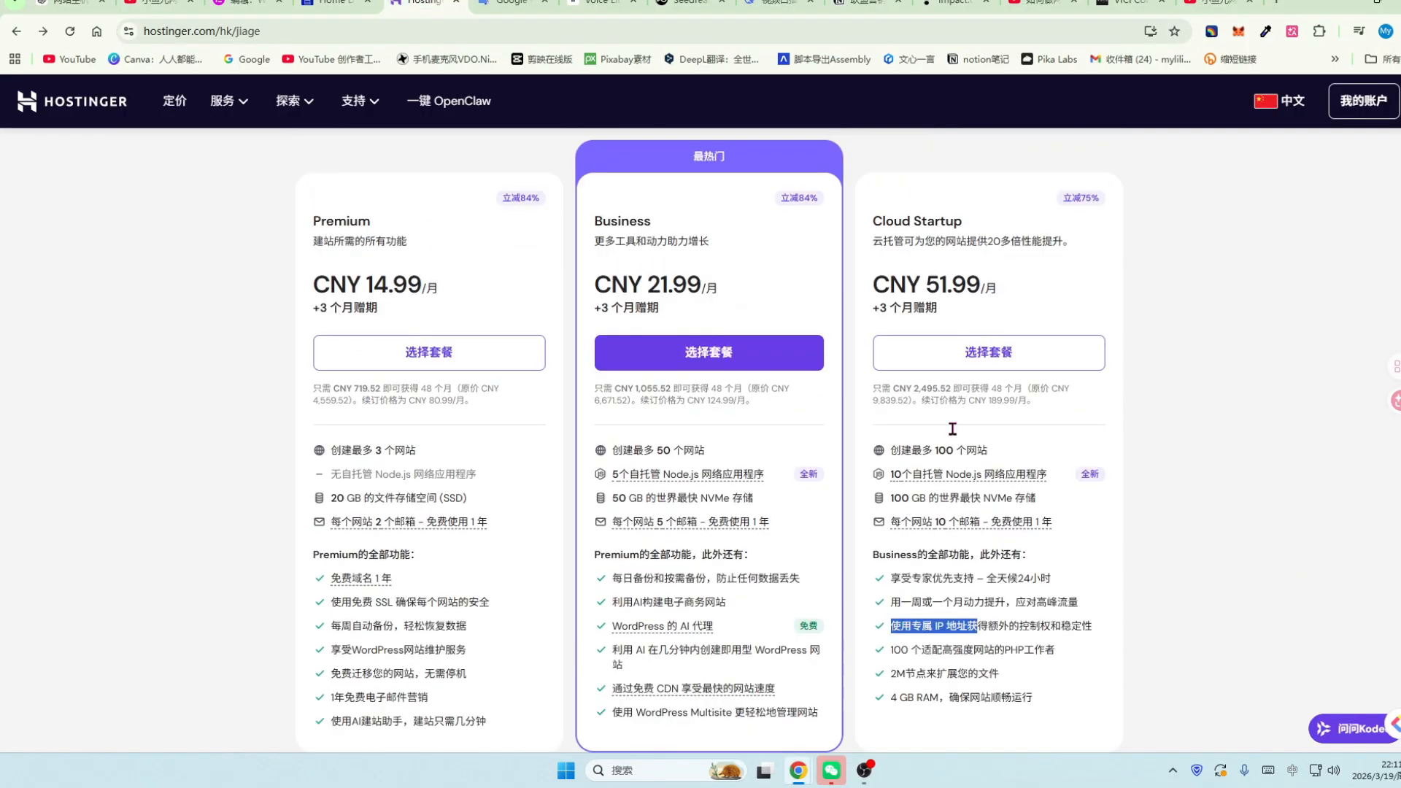
Choose the Cloud Startup plan and view its order in the shopping cart.
click(988, 353)
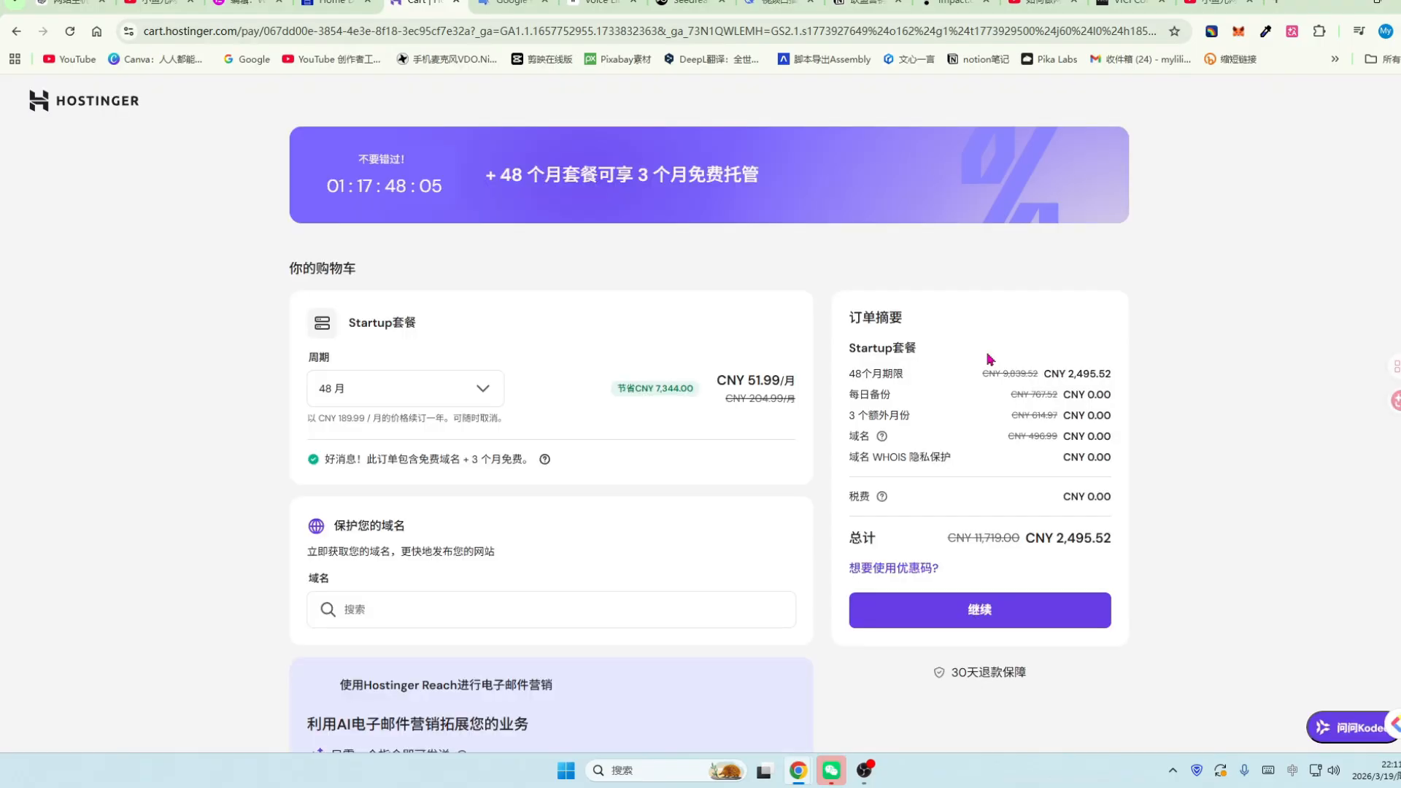
scroll(461, 389, down, 1)
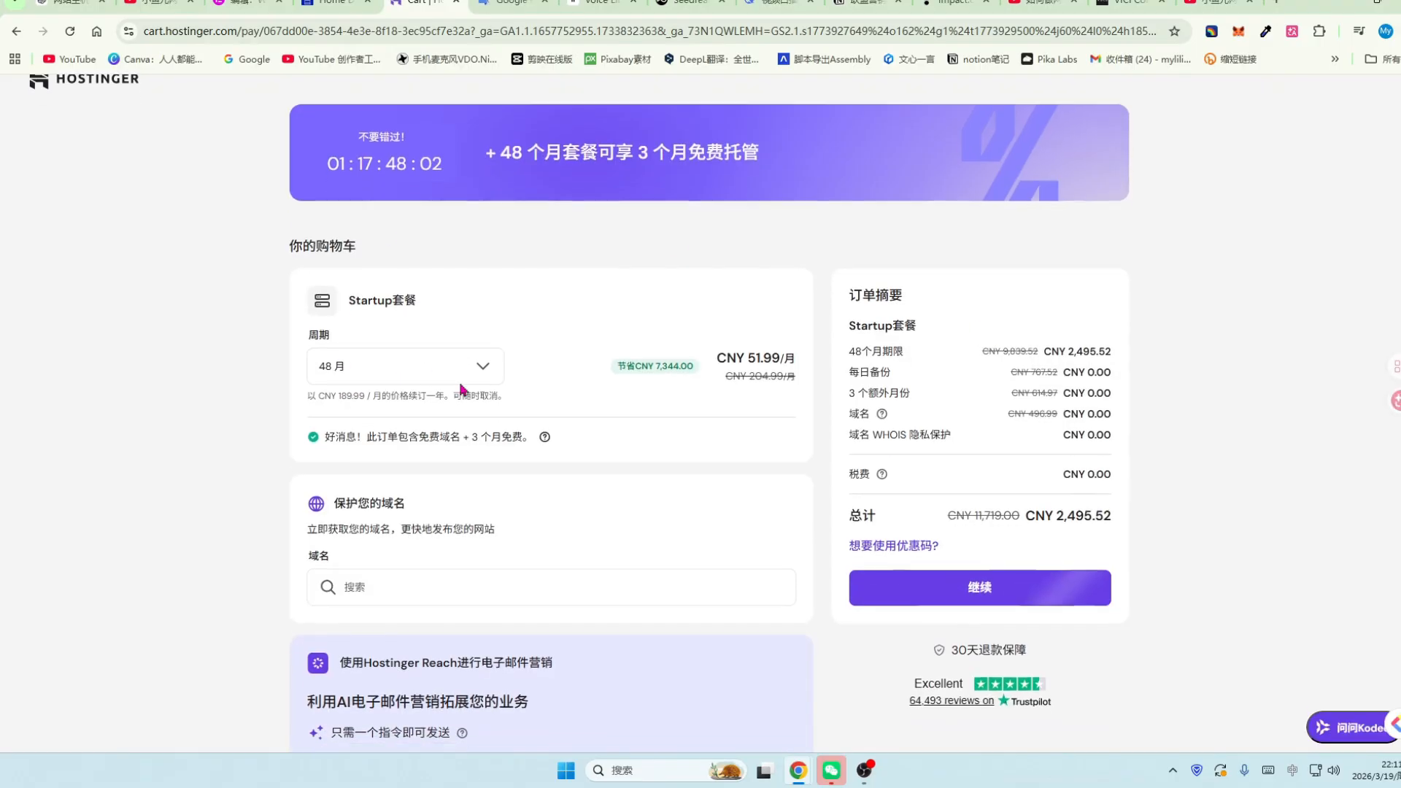
scroll(460, 389, down, 1)
Compare the Startup plan's billing periods by selecting 1 month, 12 months and 24 months in turn.
click(483, 341)
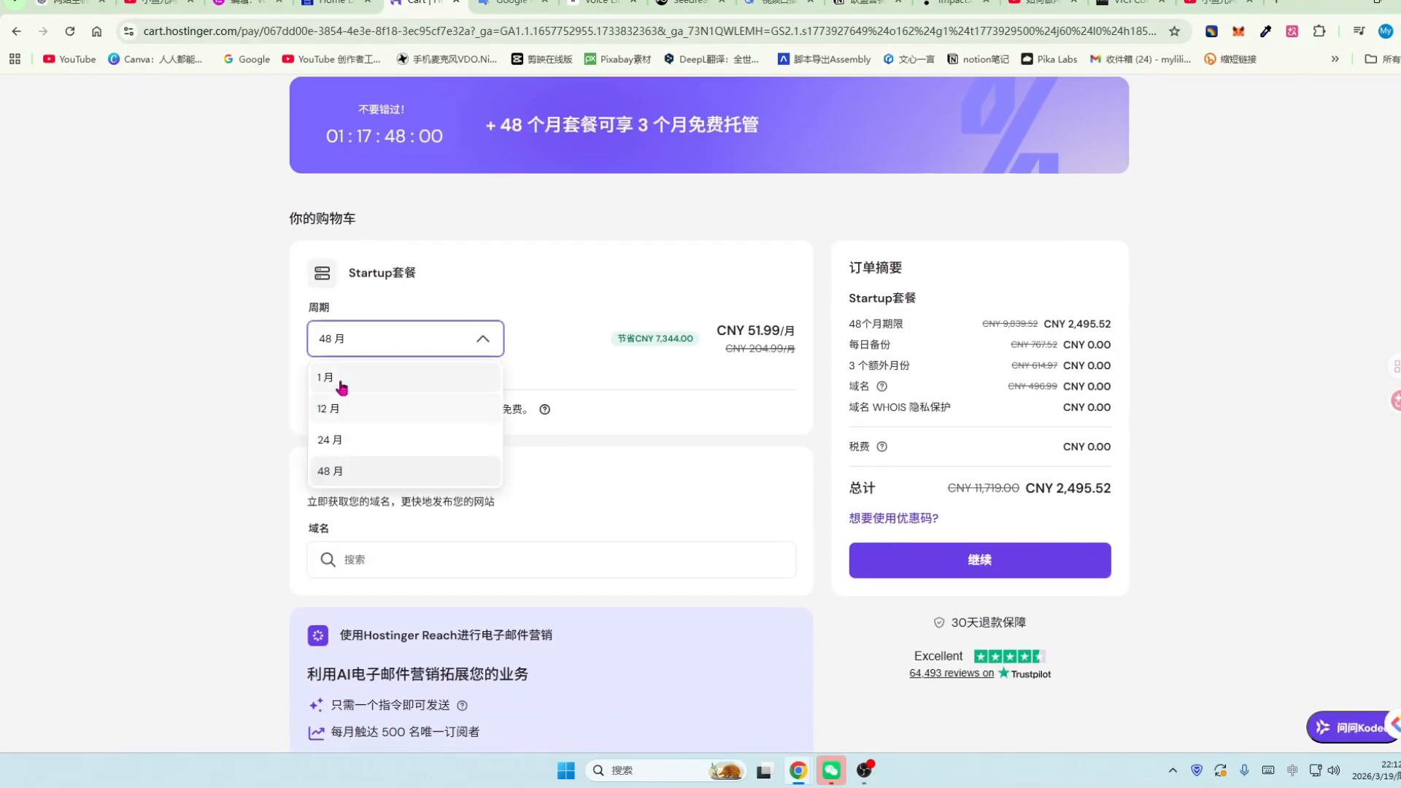
click(343, 388)
click(469, 346)
click(337, 415)
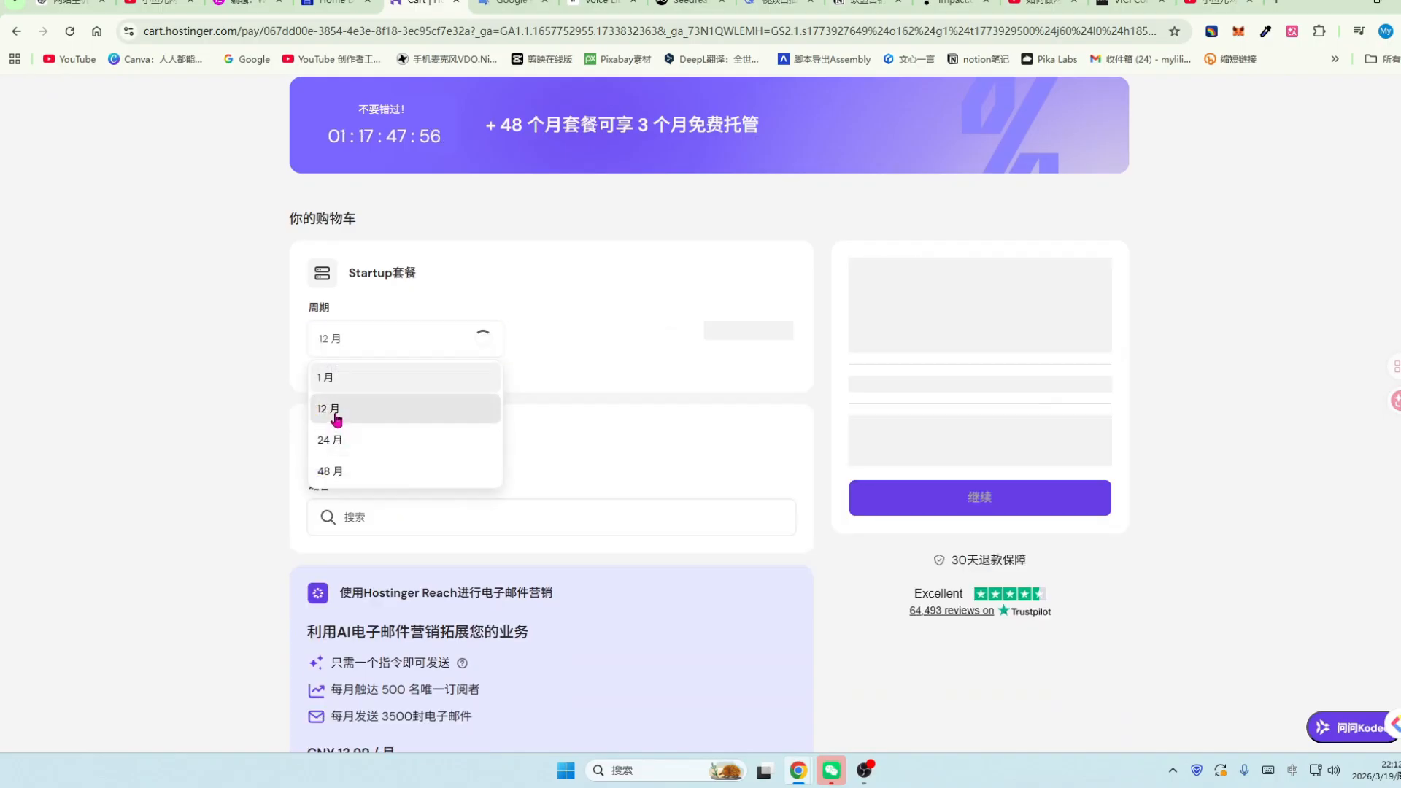
click(479, 343)
click(333, 439)
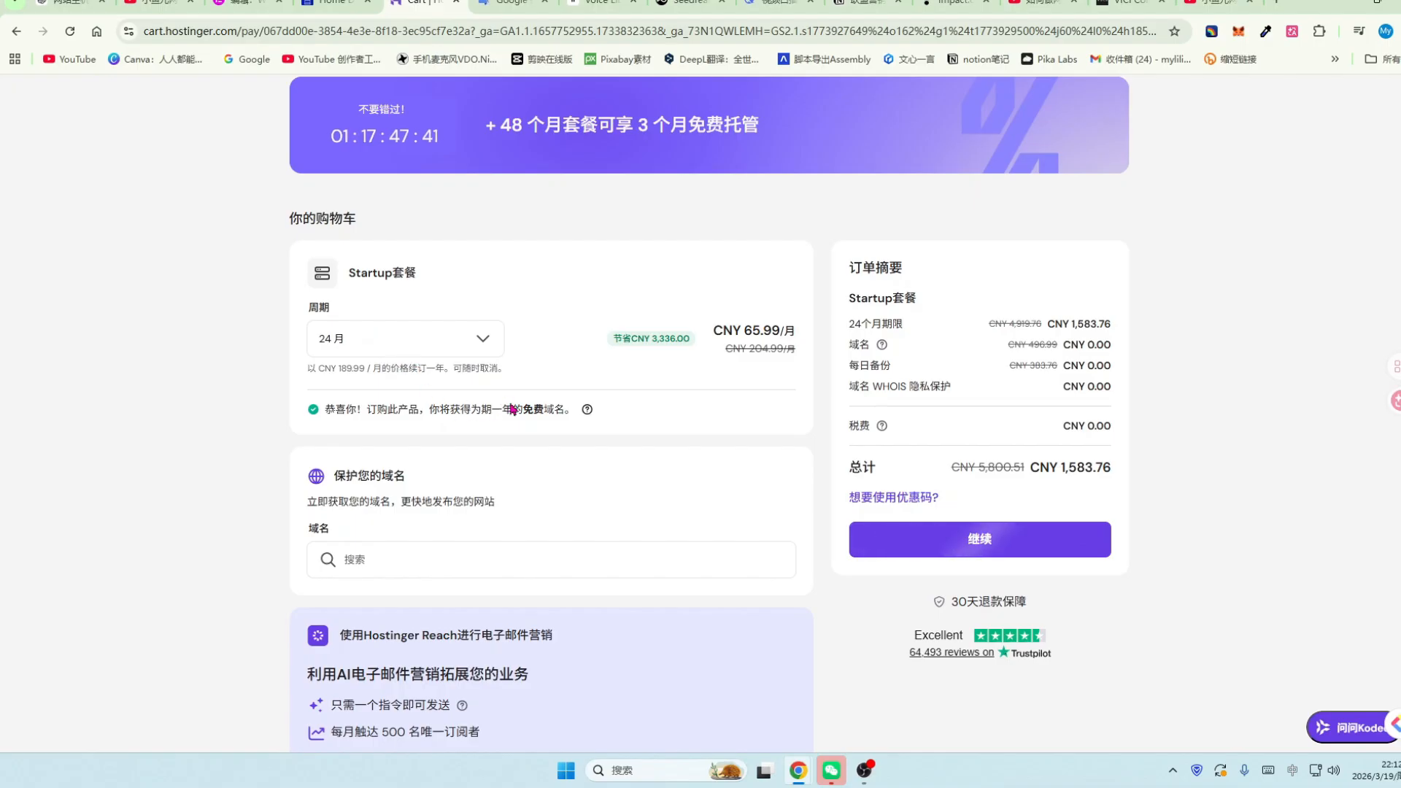
Set the billing period to 12 months and highlight the monthly price.
click(479, 337)
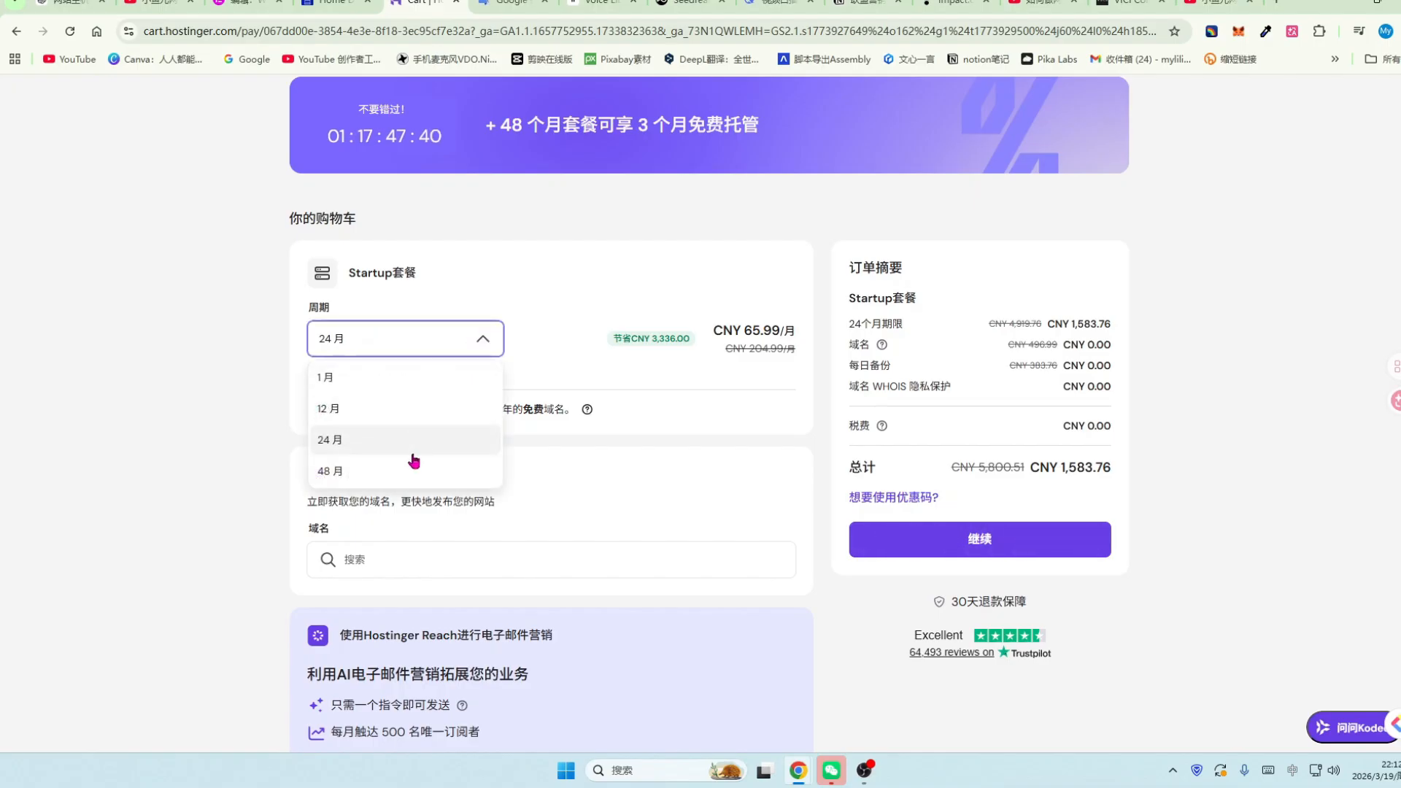
click(325, 411)
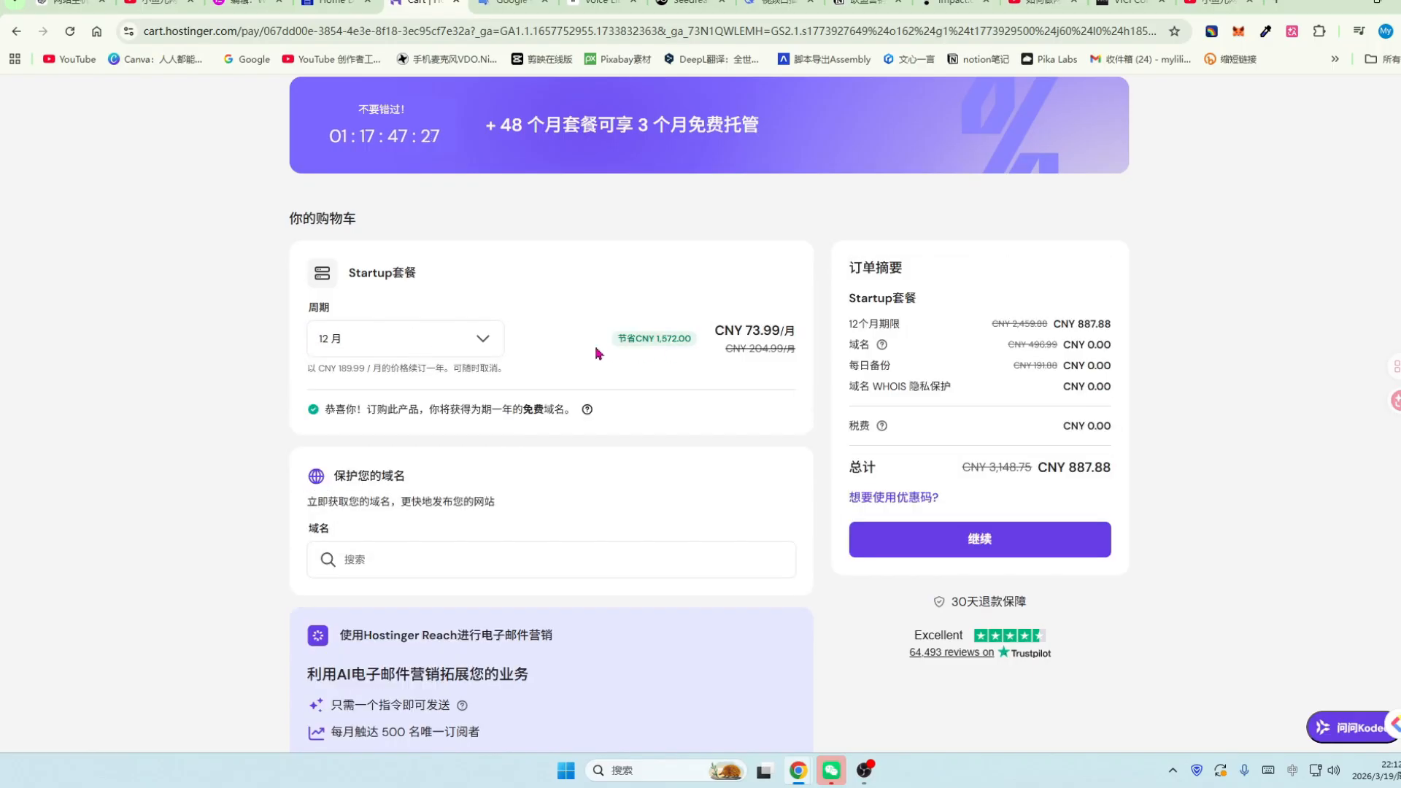
drag(744, 330, 778, 332)
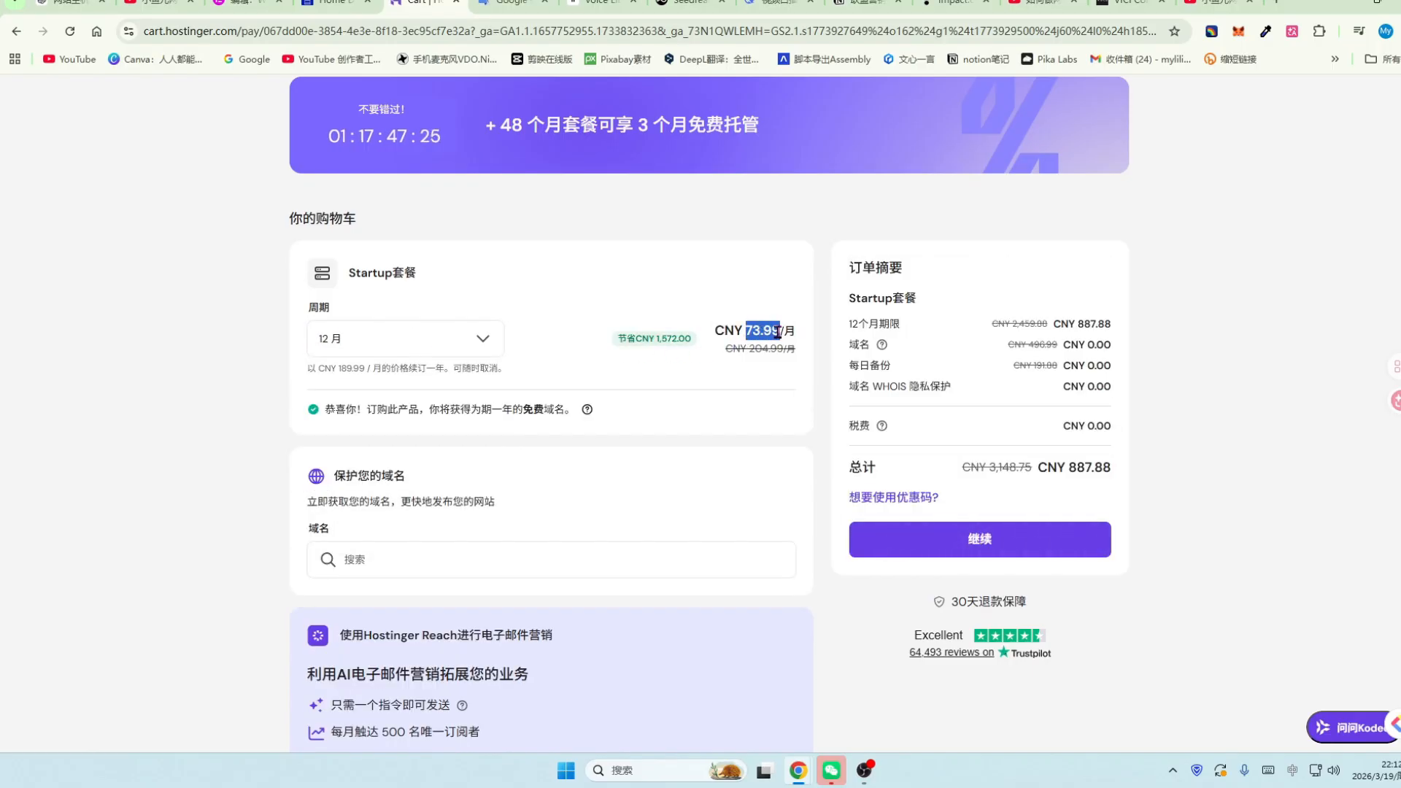
Set the billing period to 48 months and highlight the discounted monthly price.
click(484, 343)
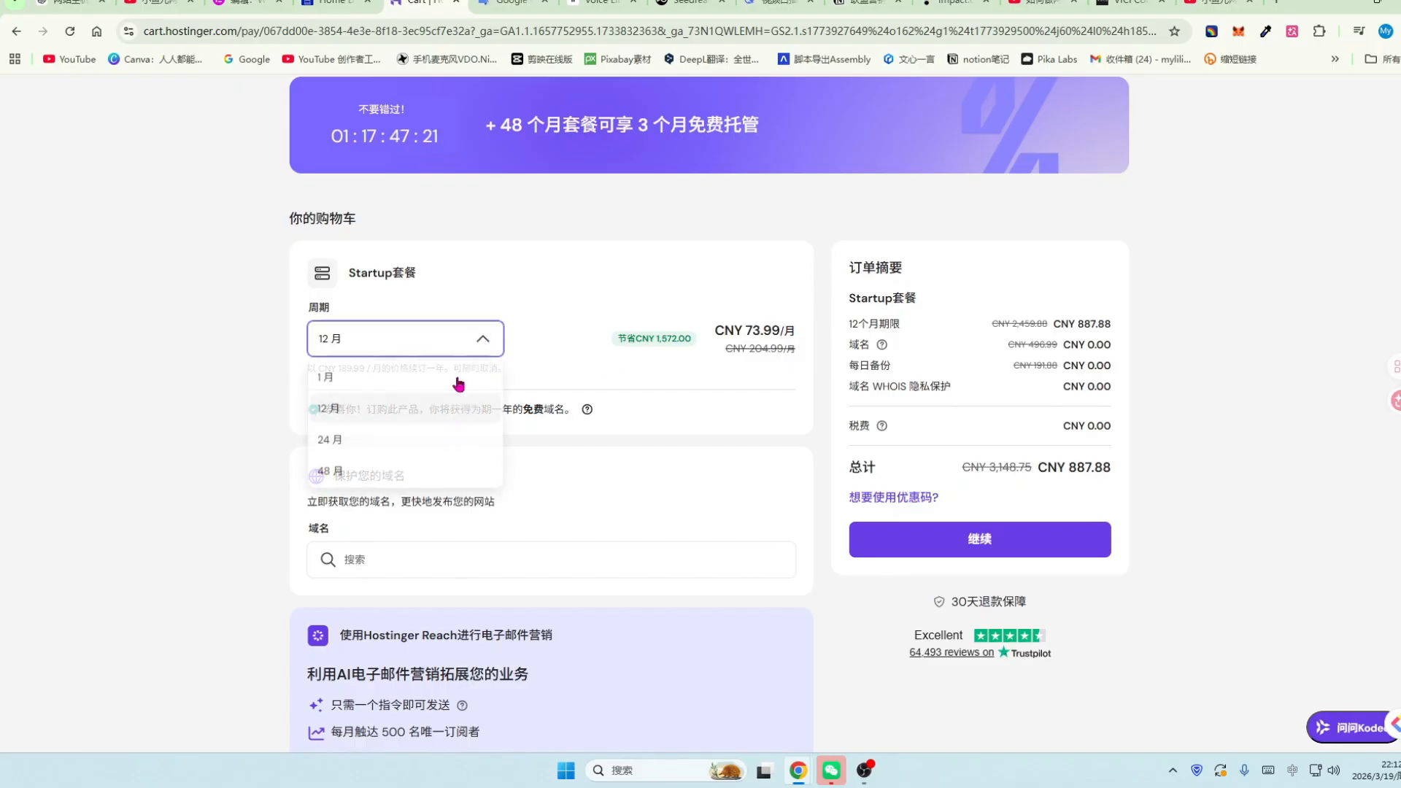
click(330, 476)
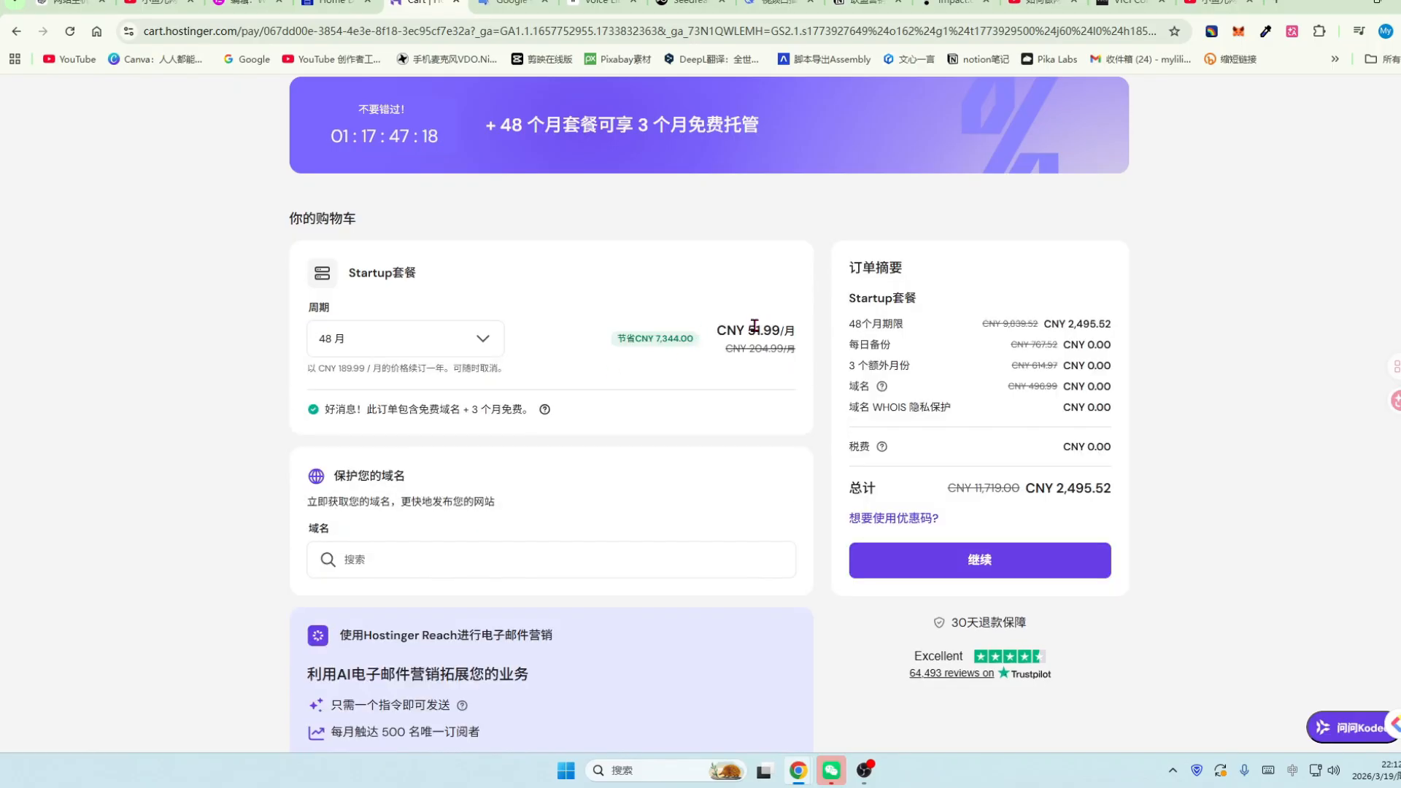
drag(747, 330, 779, 332)
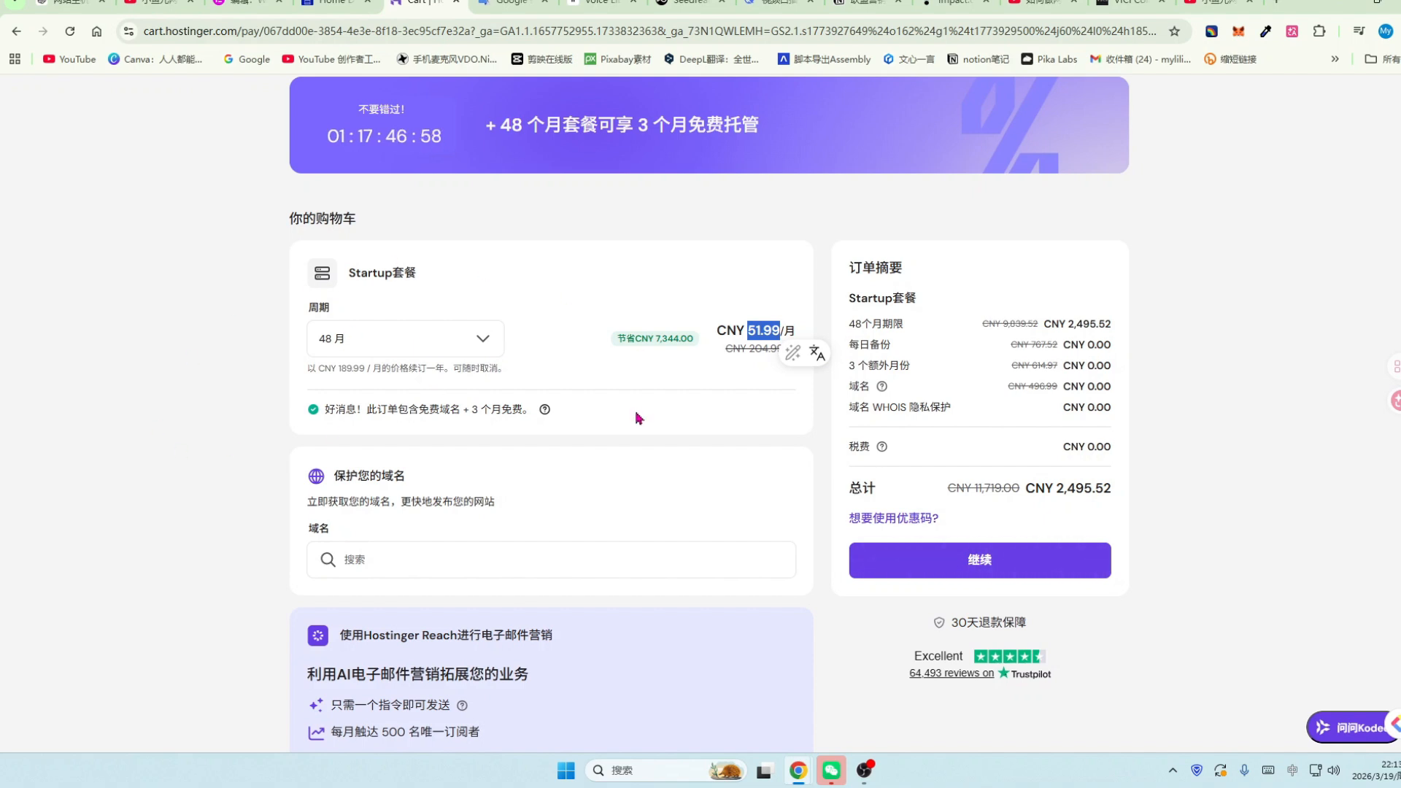
Highlight the order's free domain, its 3 free months and the 30-day refund guarantee in the cart.
scroll(637, 419, down, 1)
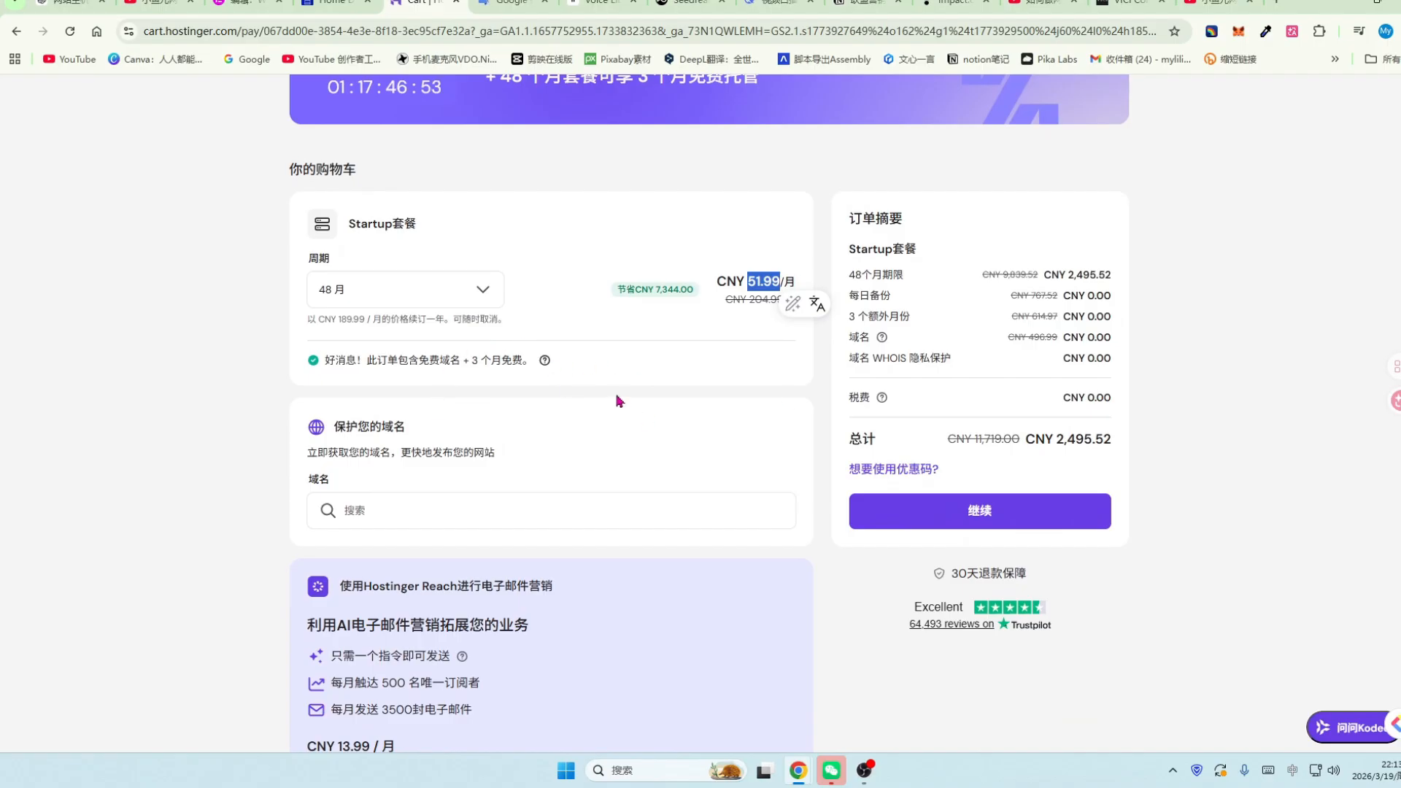
scroll(618, 401, down, 1)
scroll(619, 413, up, 1)
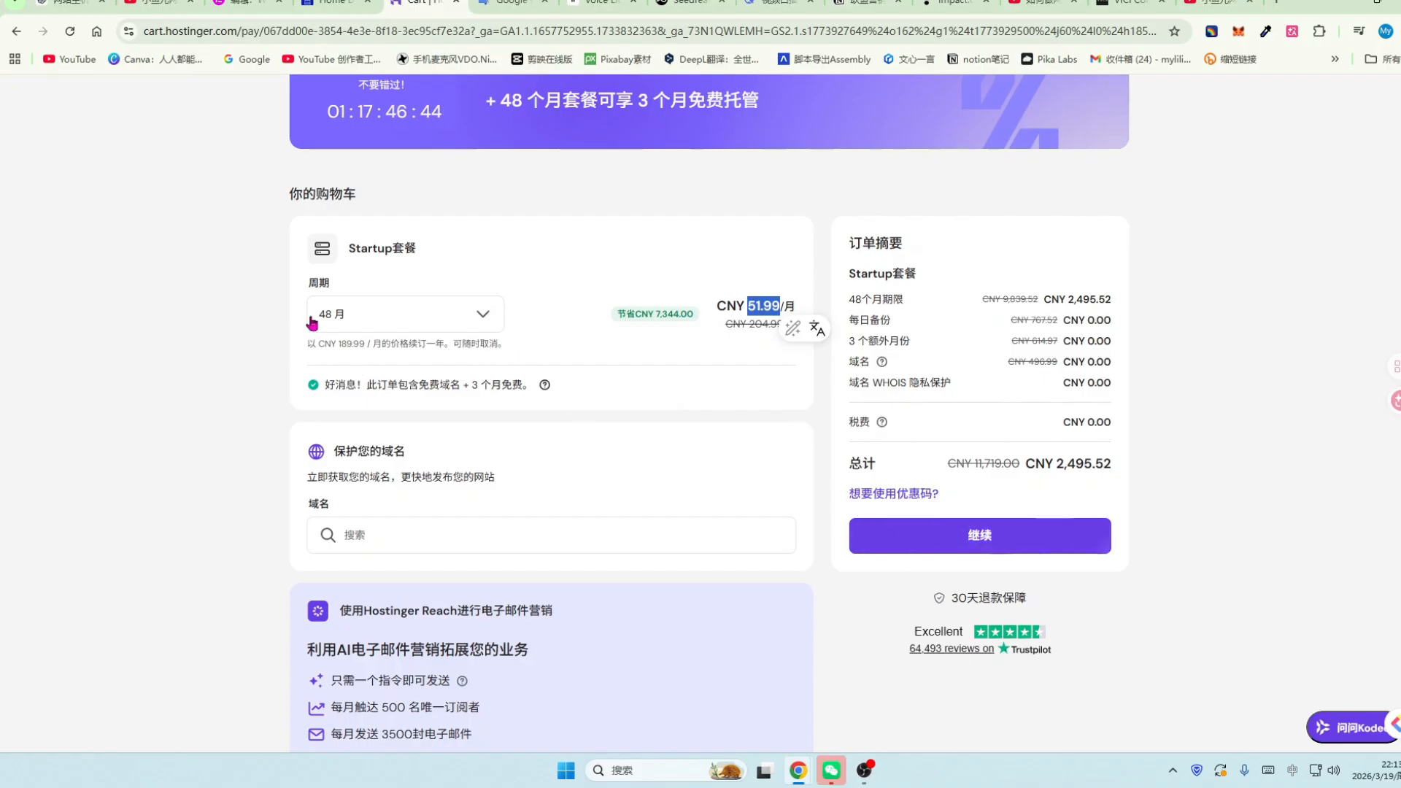
click(370, 386)
drag(370, 385, 461, 386)
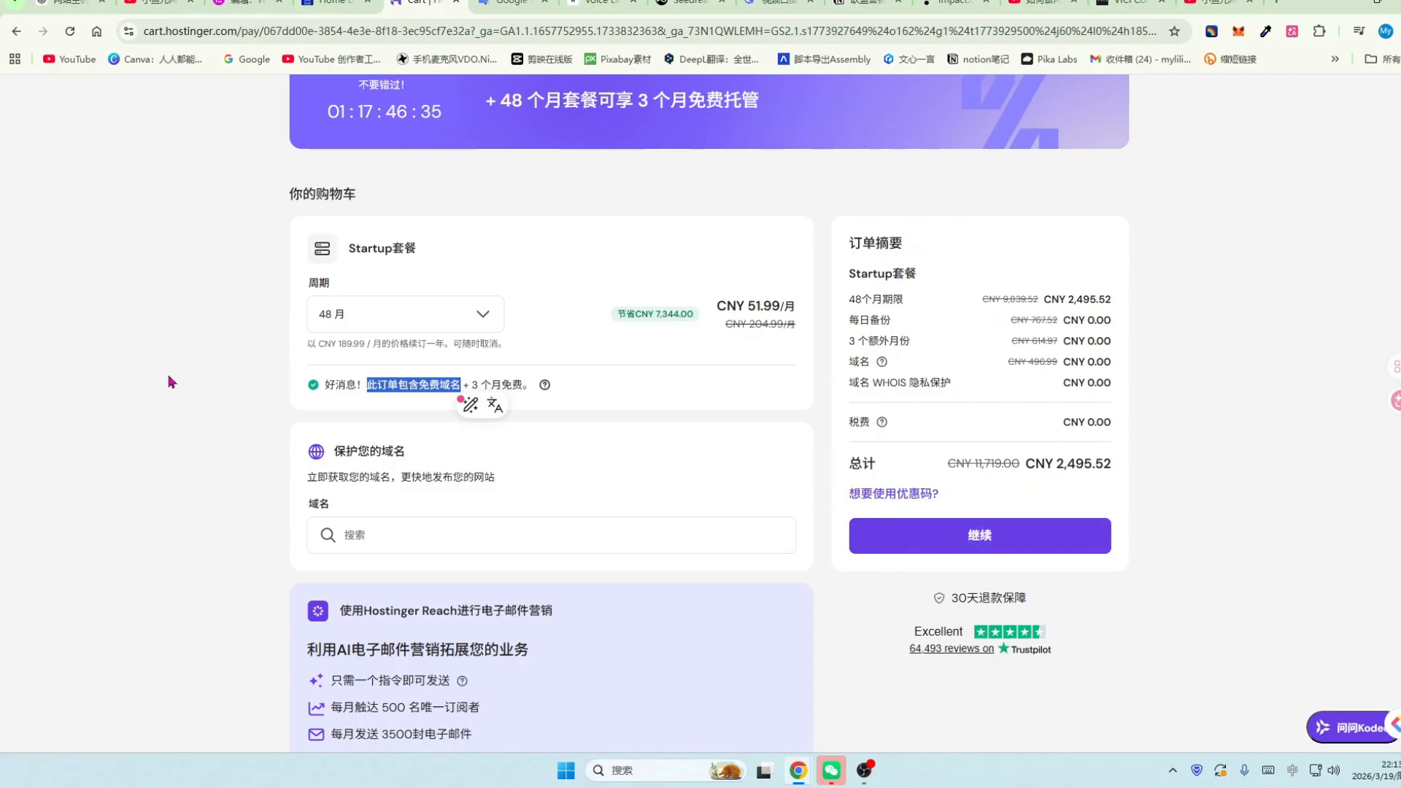
click(372, 410)
drag(368, 385, 523, 386)
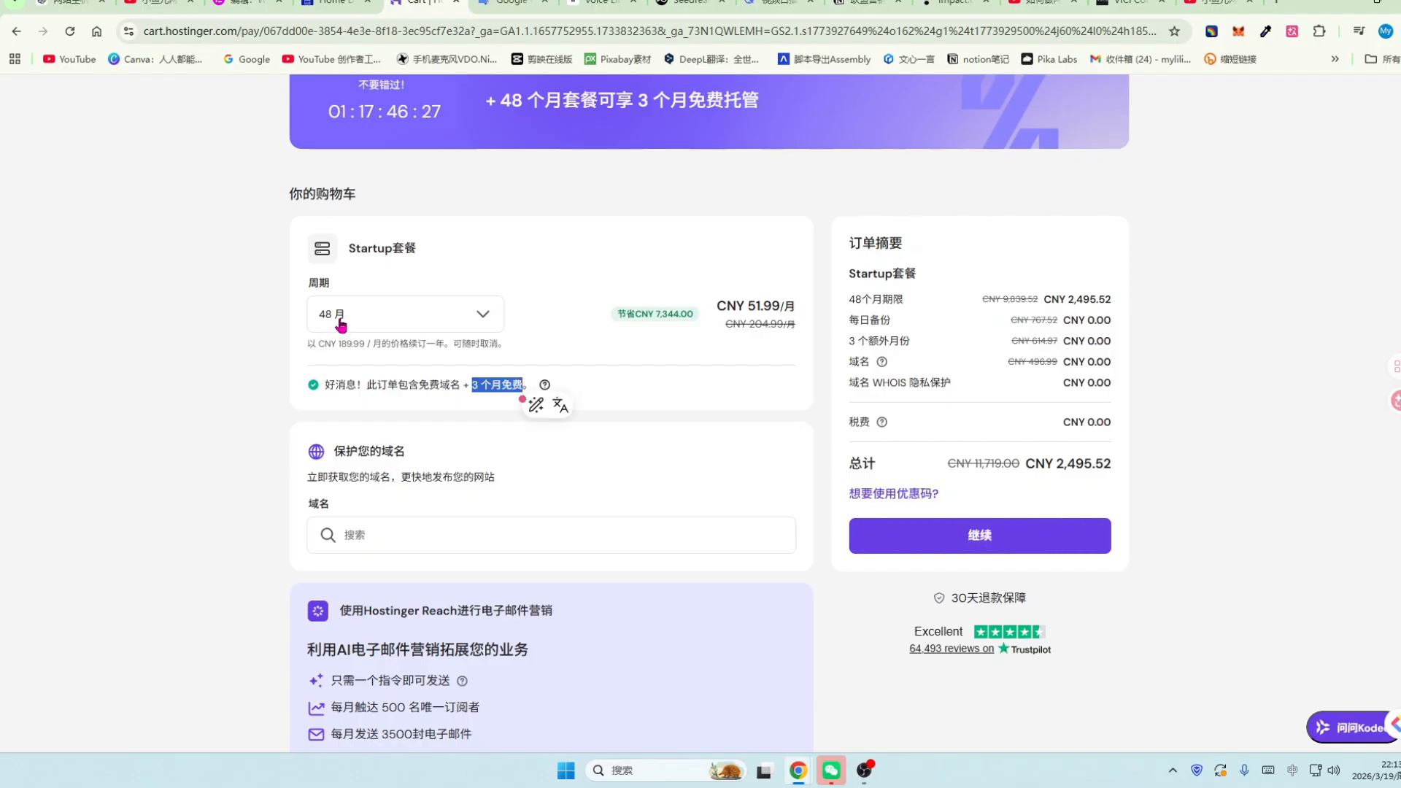
scroll(1018, 639, down, 1)
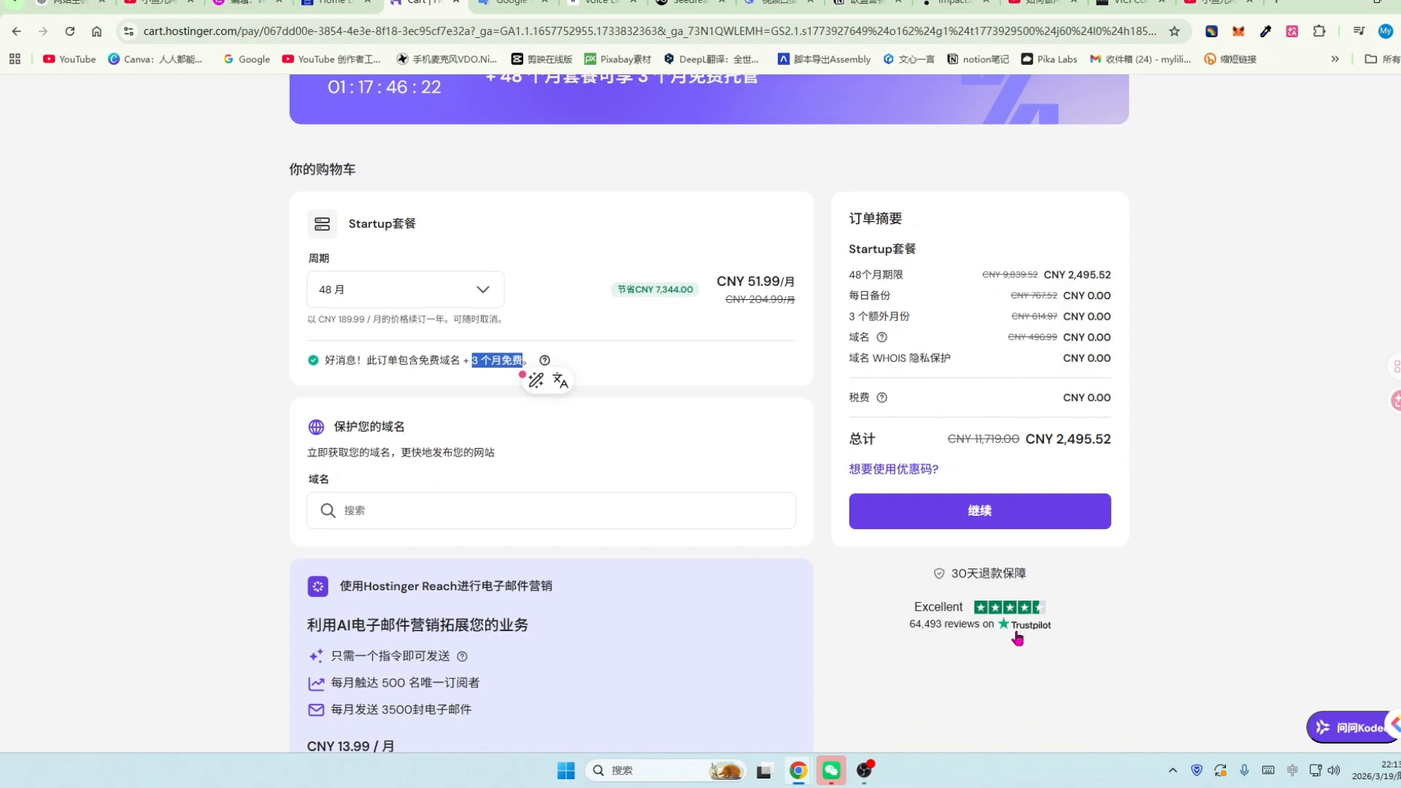
drag(950, 575, 1065, 581)
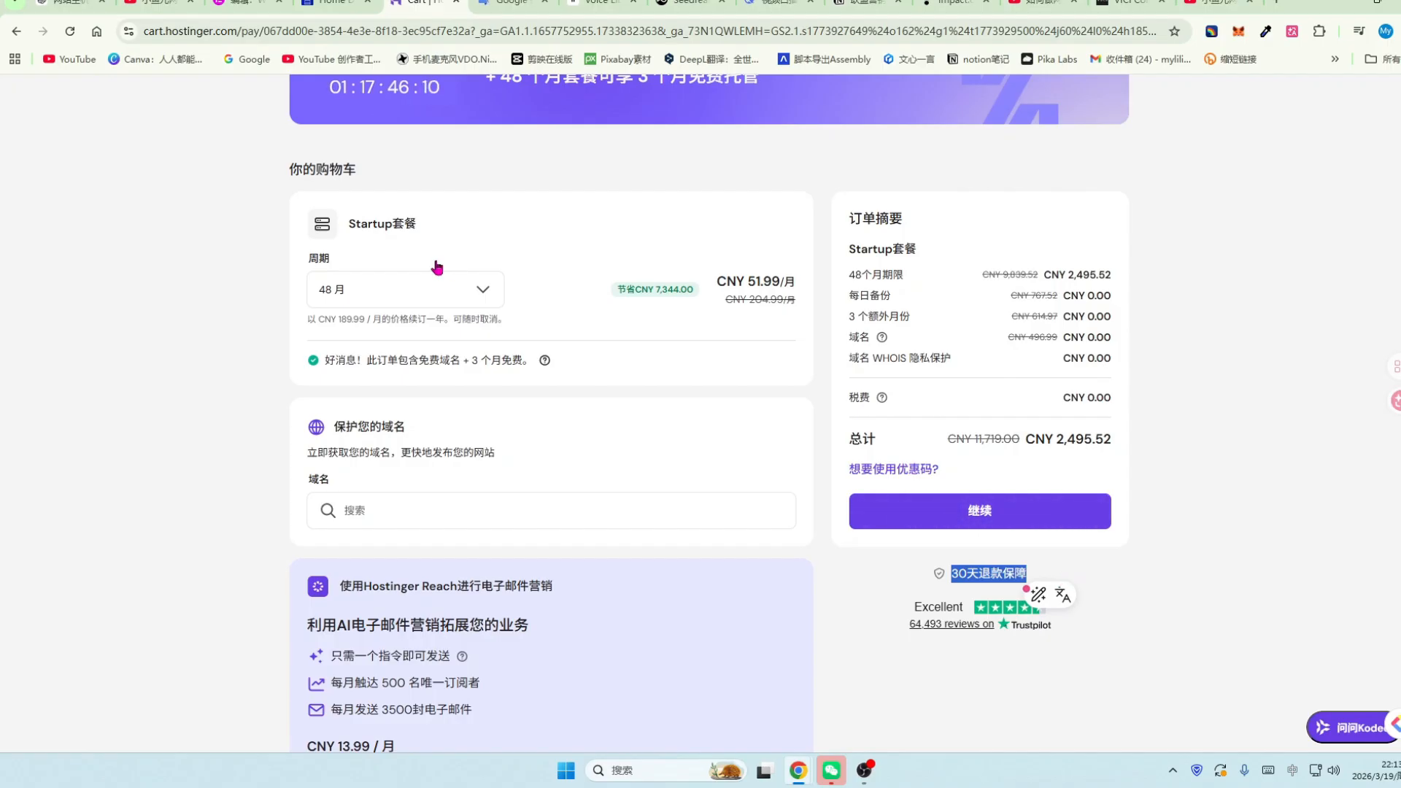
Highlight the free domain offer, then search for the domain name xiaoyuer and view the available extensions.
scroll(578, 335, down, 1)
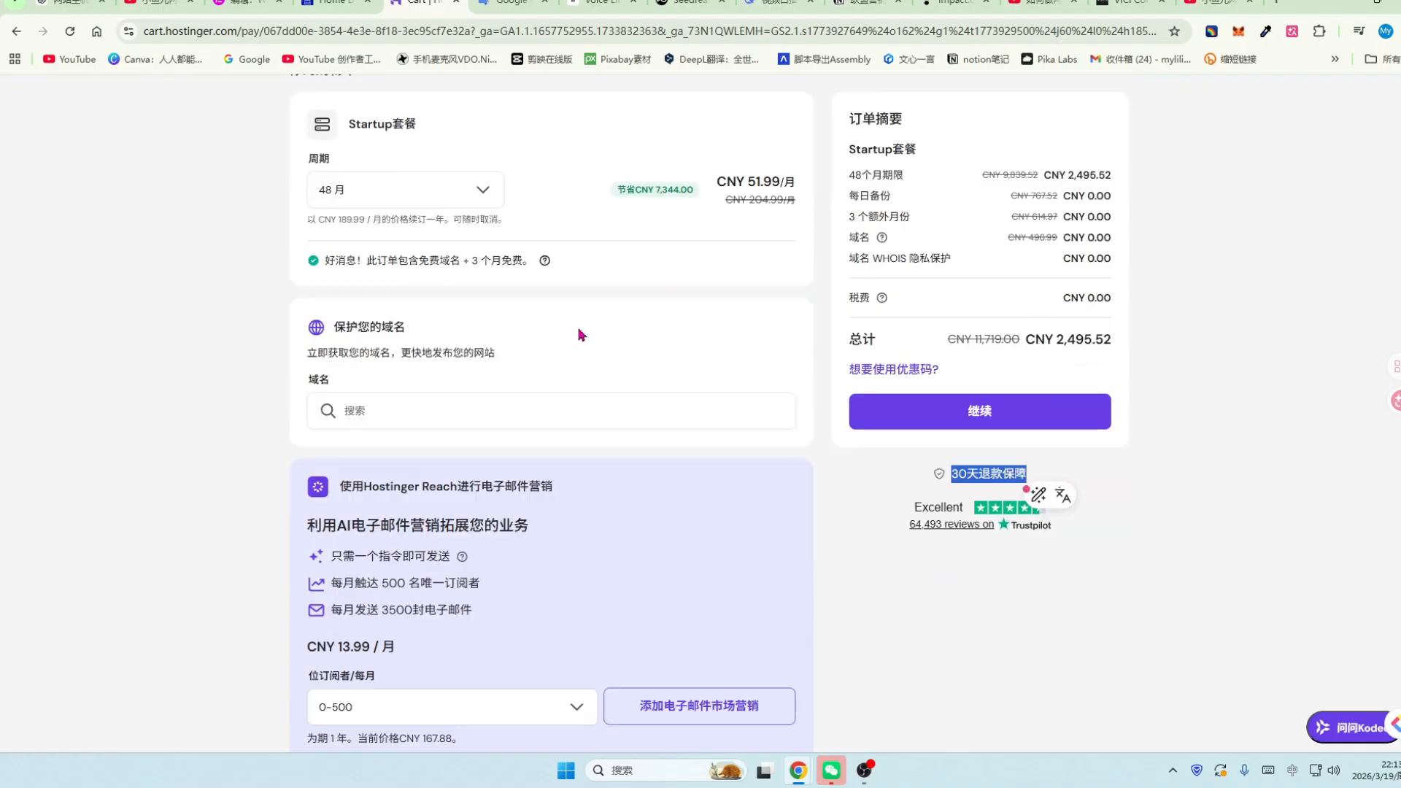
scroll(576, 335, down, 1)
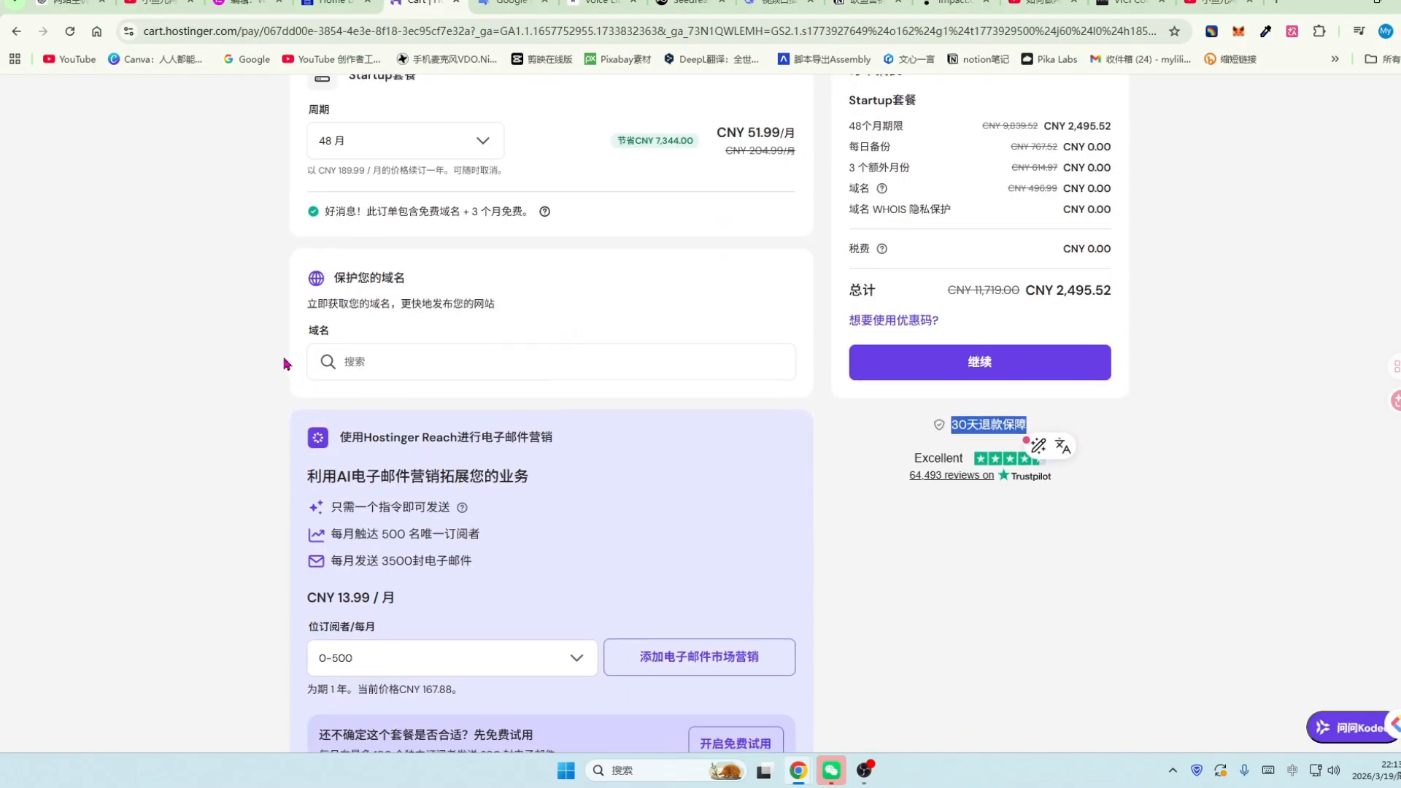
scroll(429, 323, up, 1)
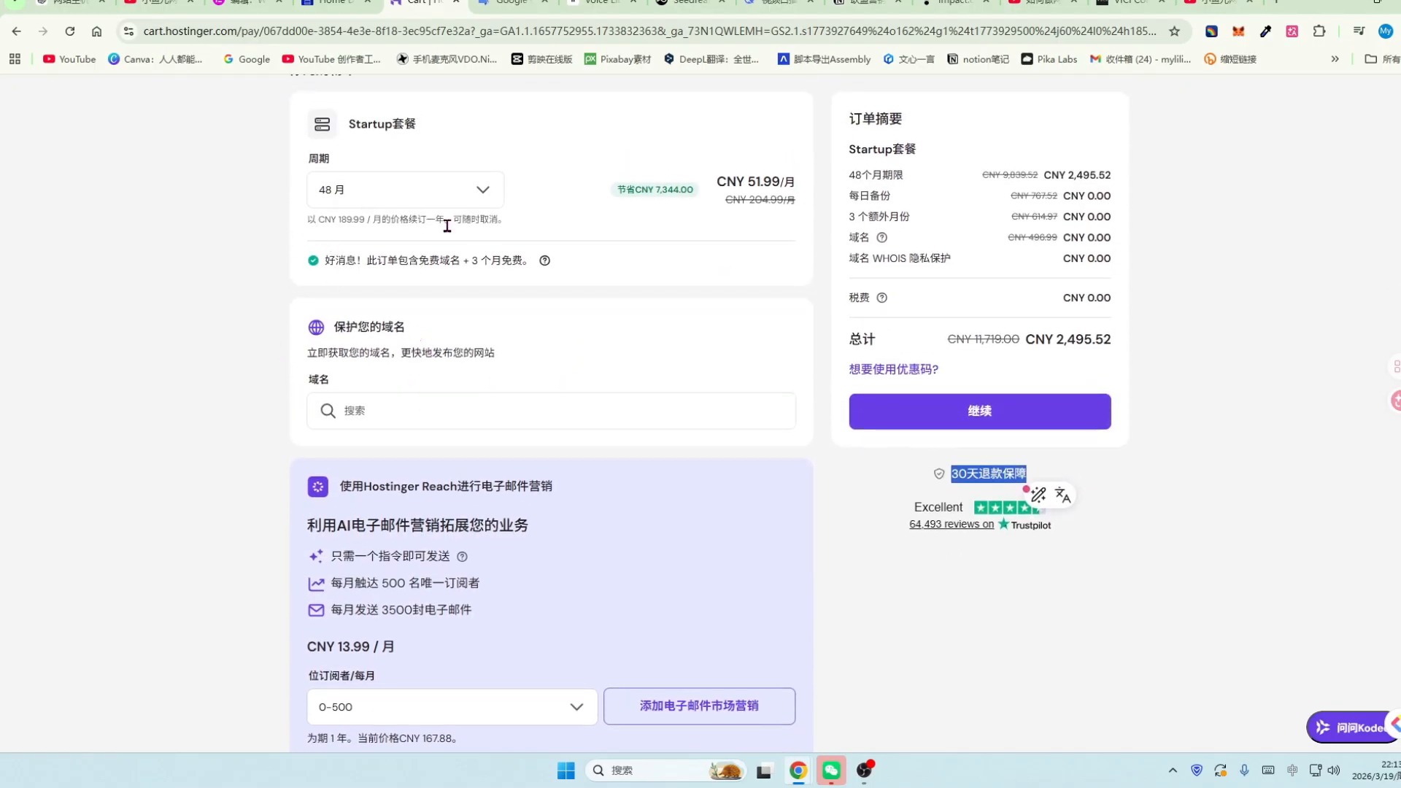
drag(419, 262, 451, 261)
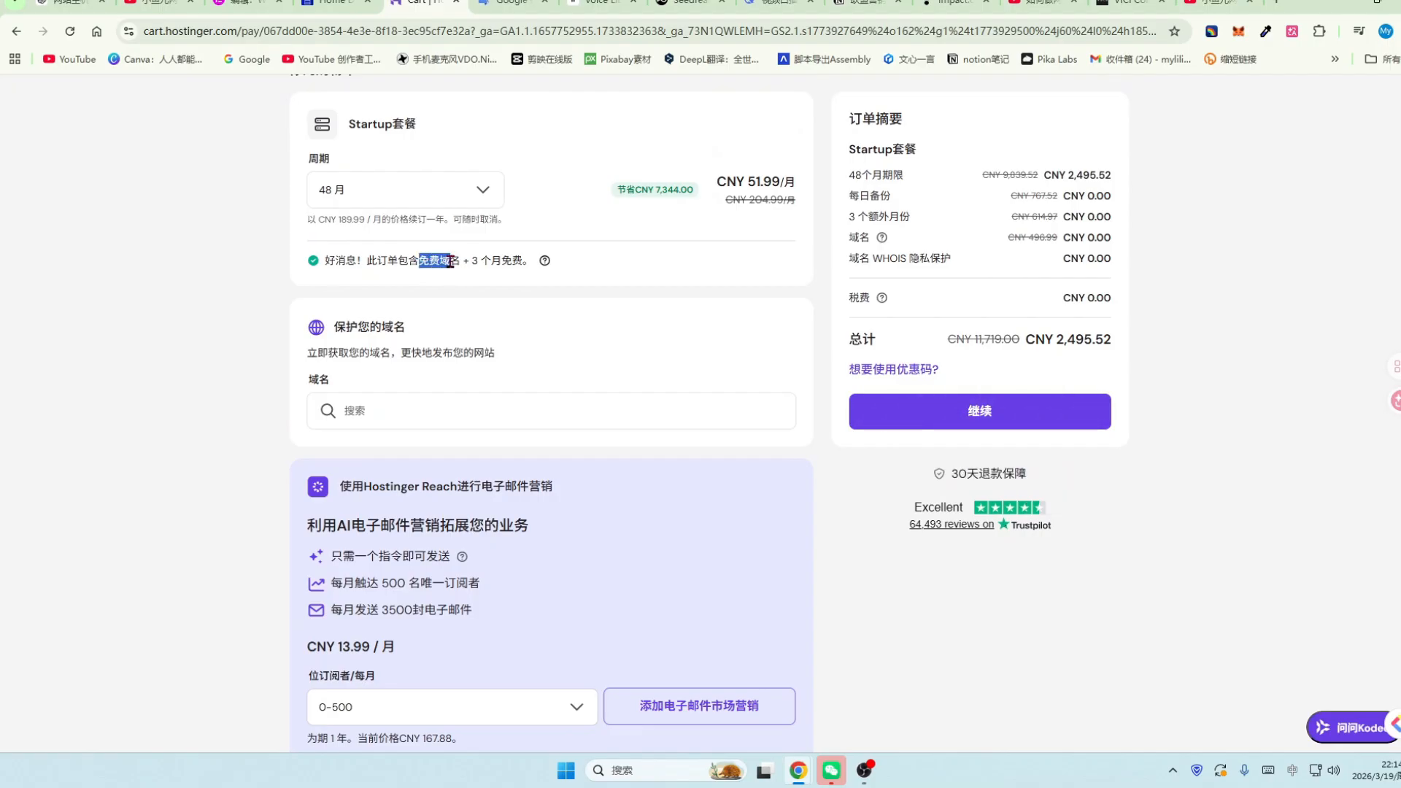
click(344, 411)
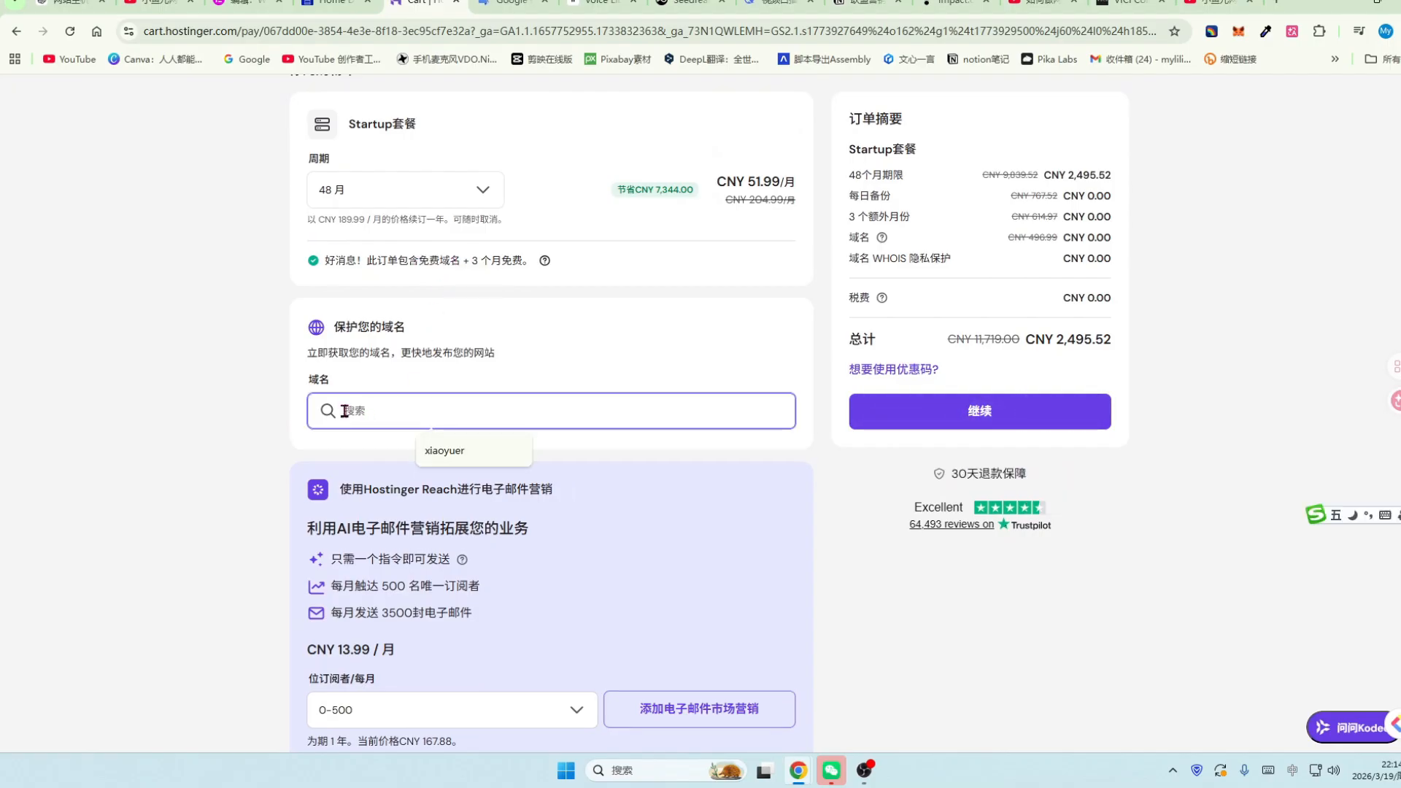
click(441, 450)
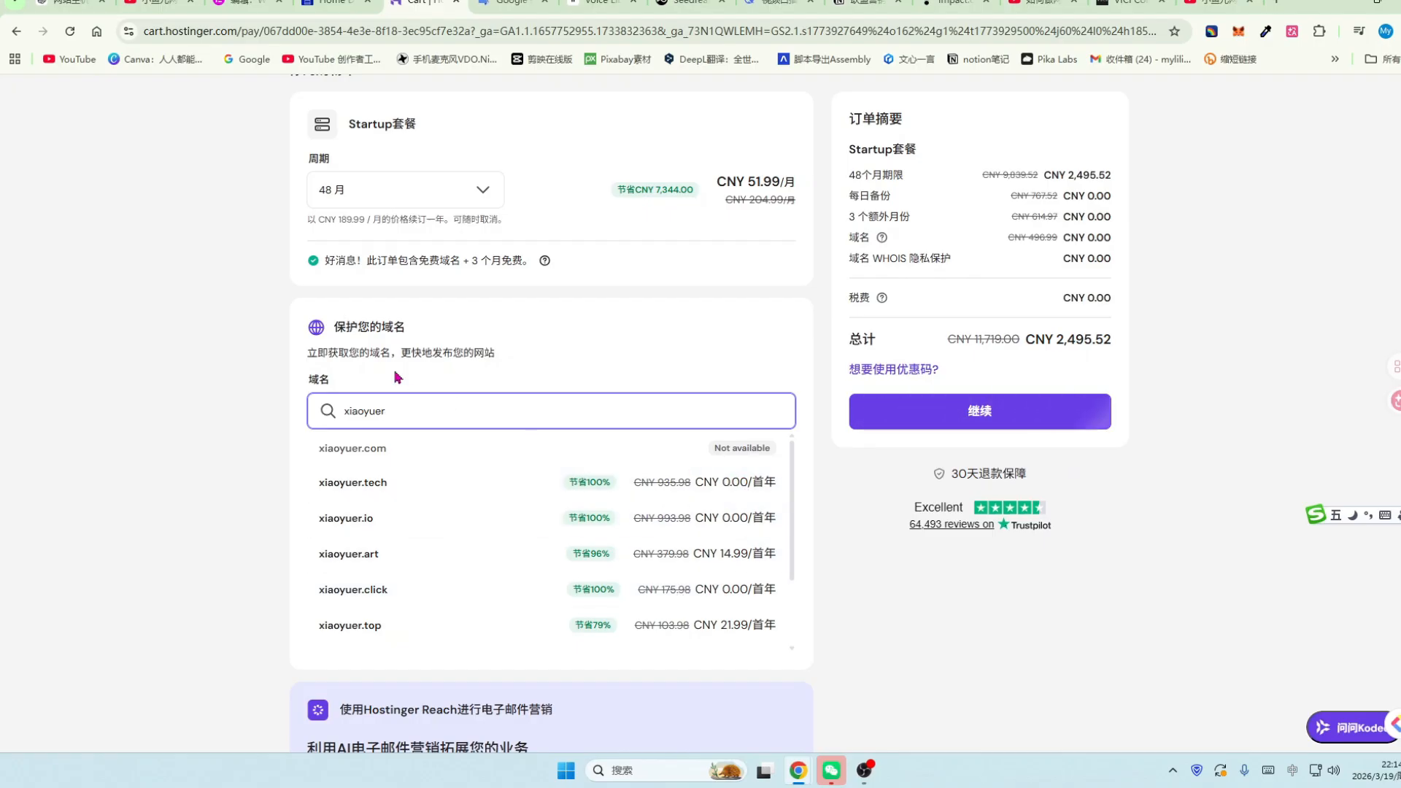
scroll(251, 419, down, 1)
scroll(257, 427, down, 1)
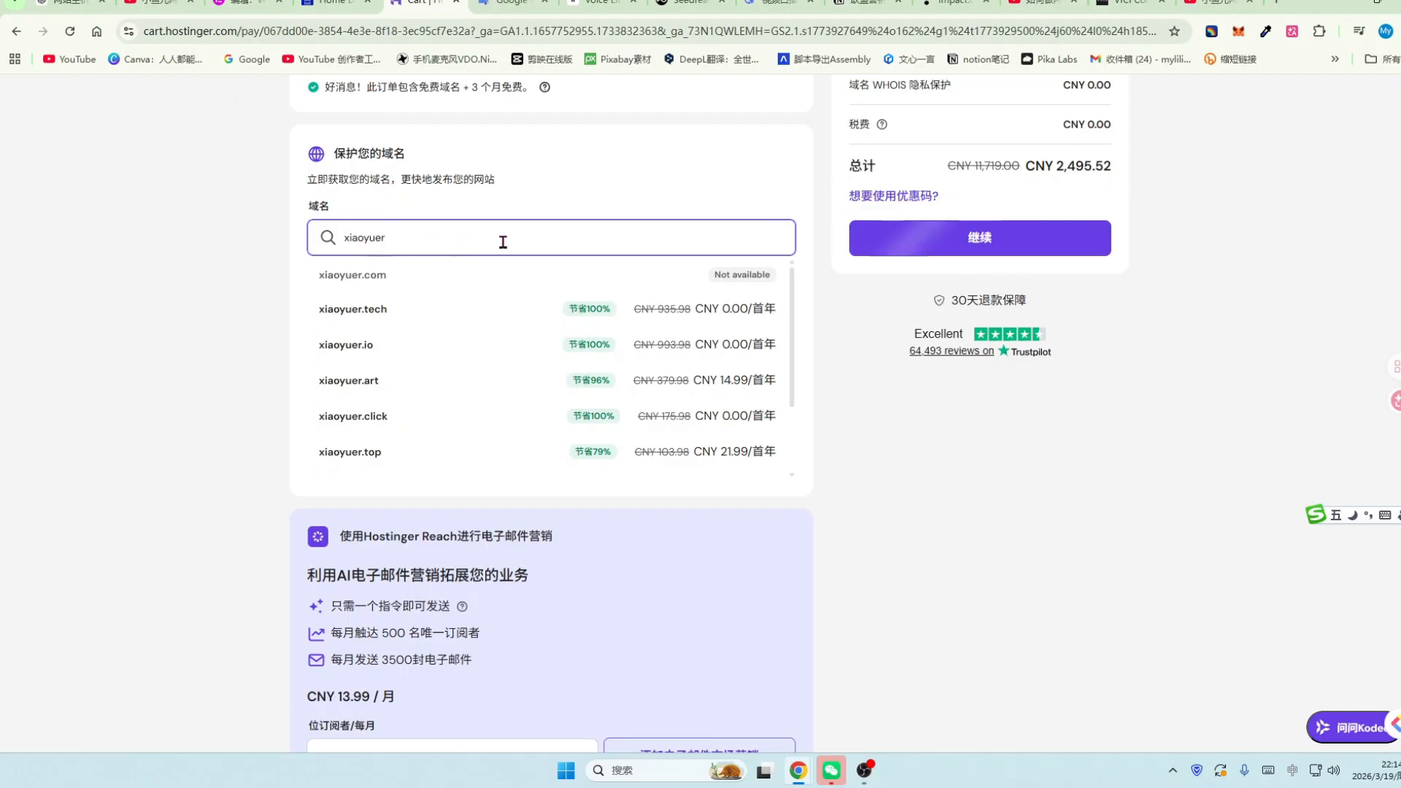
Continue to checkout and highlight the daily backup, 3 extra months, domain WHOIS privacy and 30-day refund guarantee.
click(978, 235)
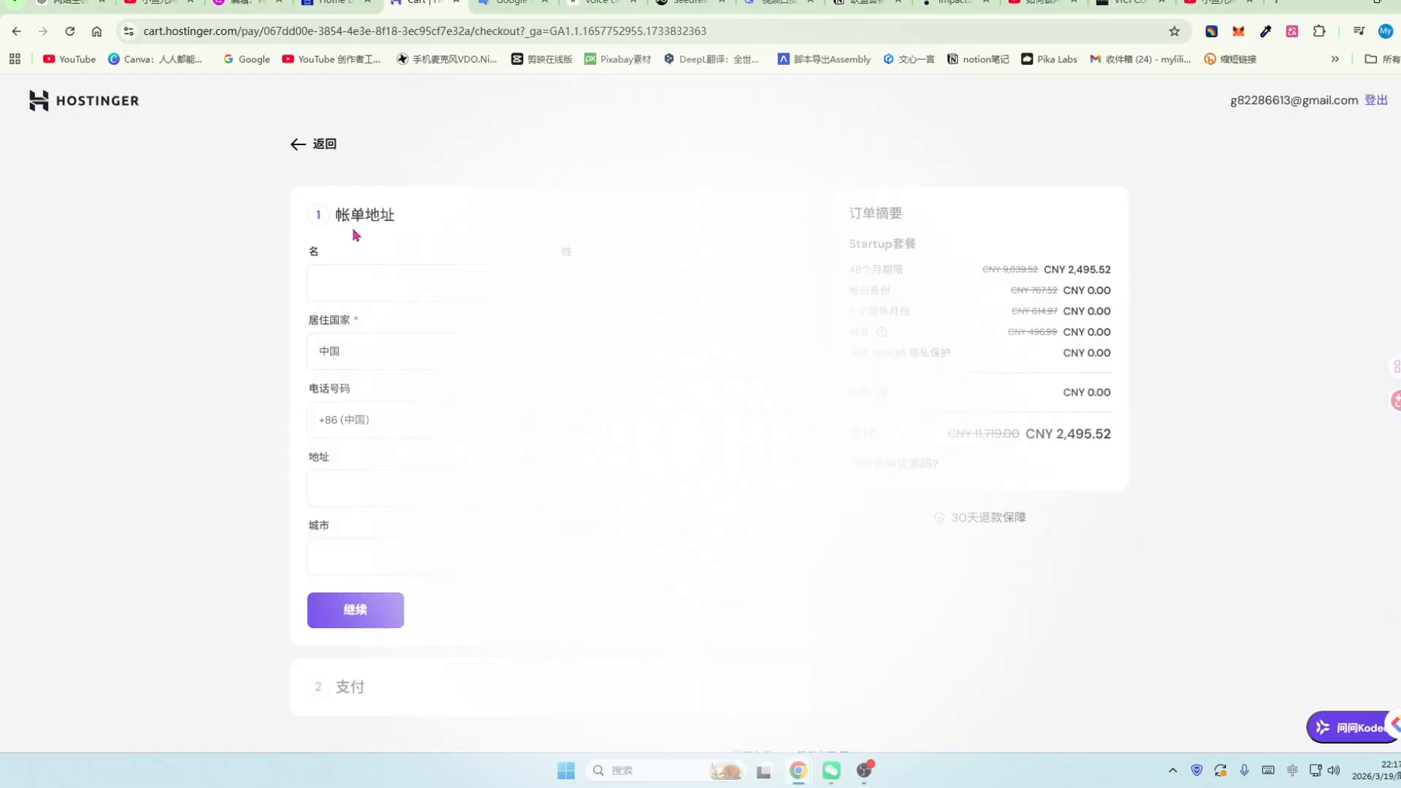
scroll(364, 438, down, 1)
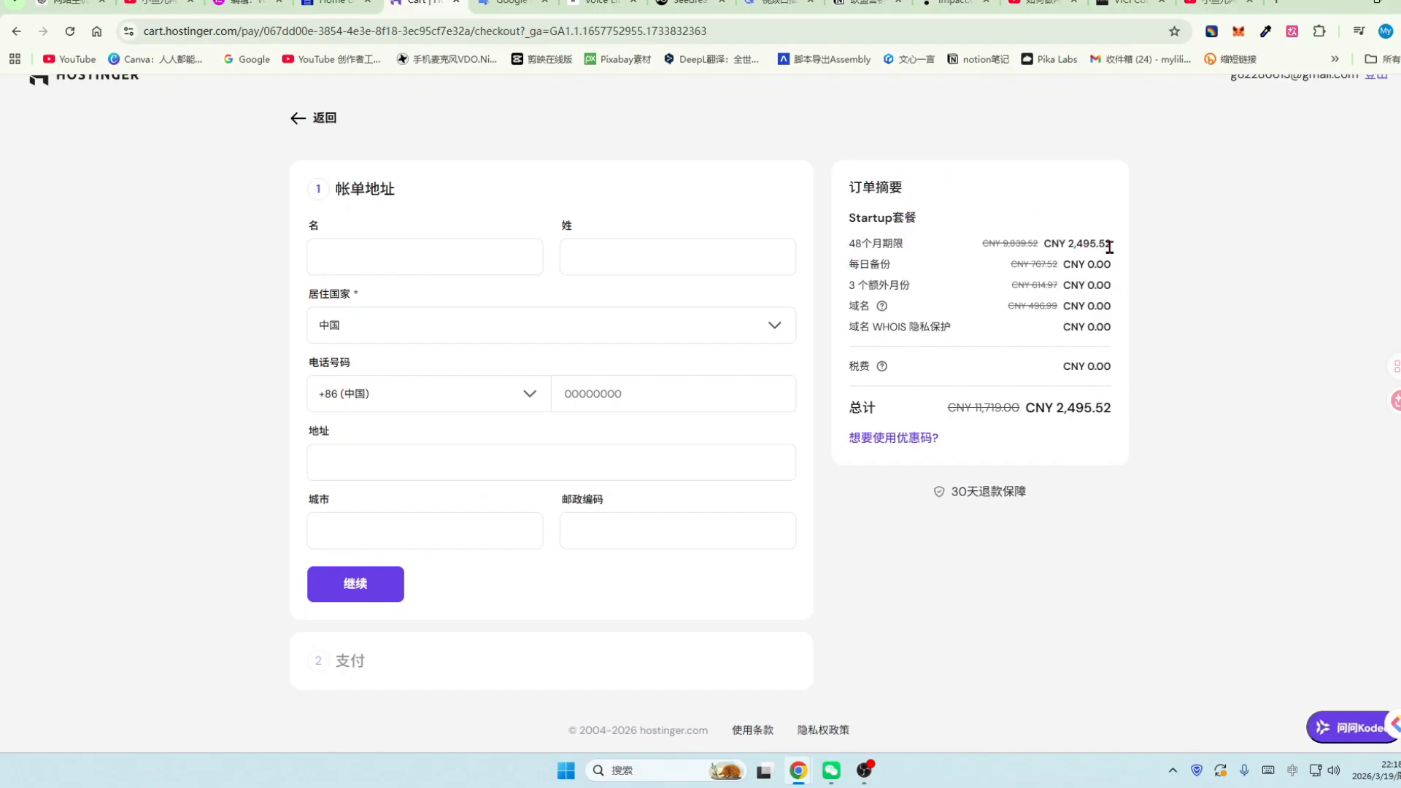
drag(851, 265, 881, 265)
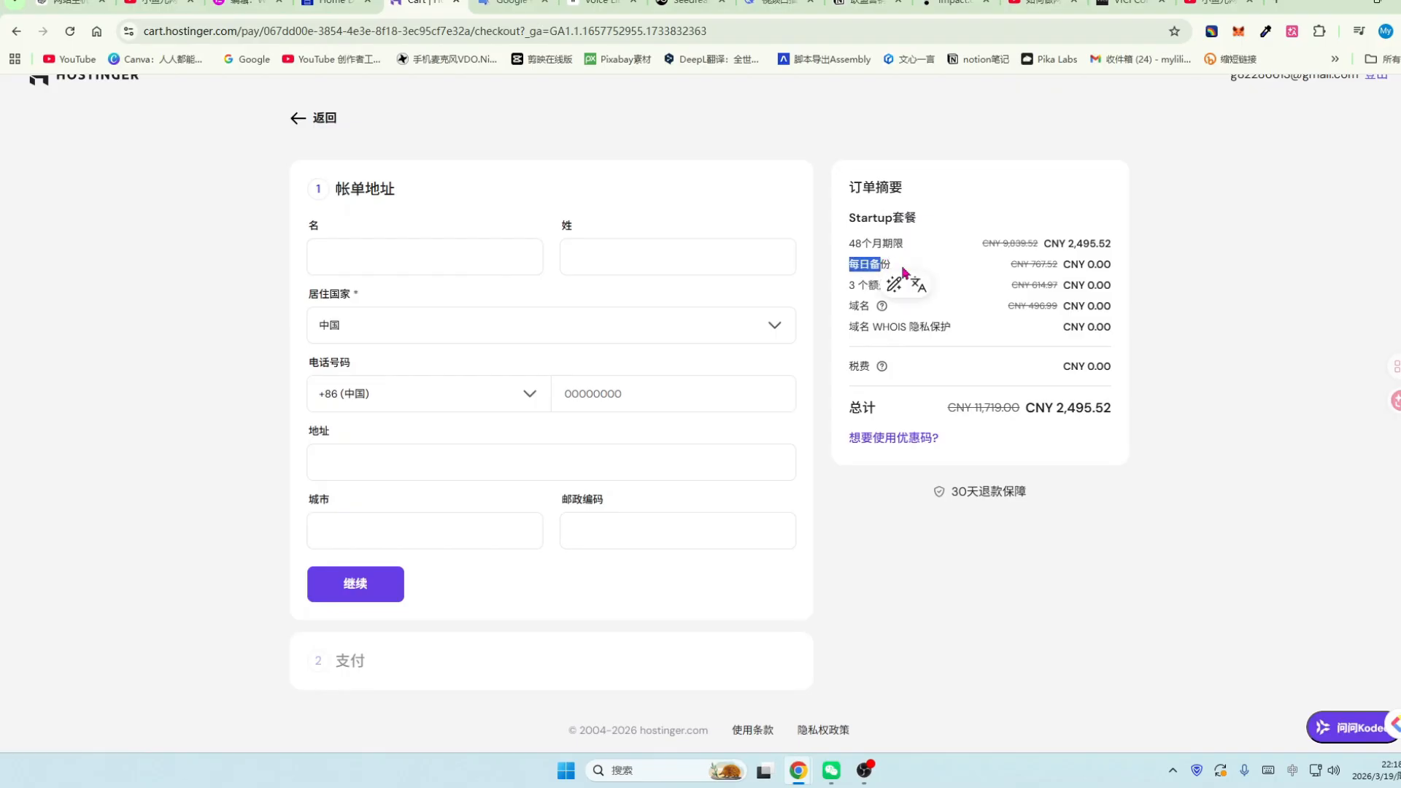
click(850, 289)
drag(852, 288, 911, 286)
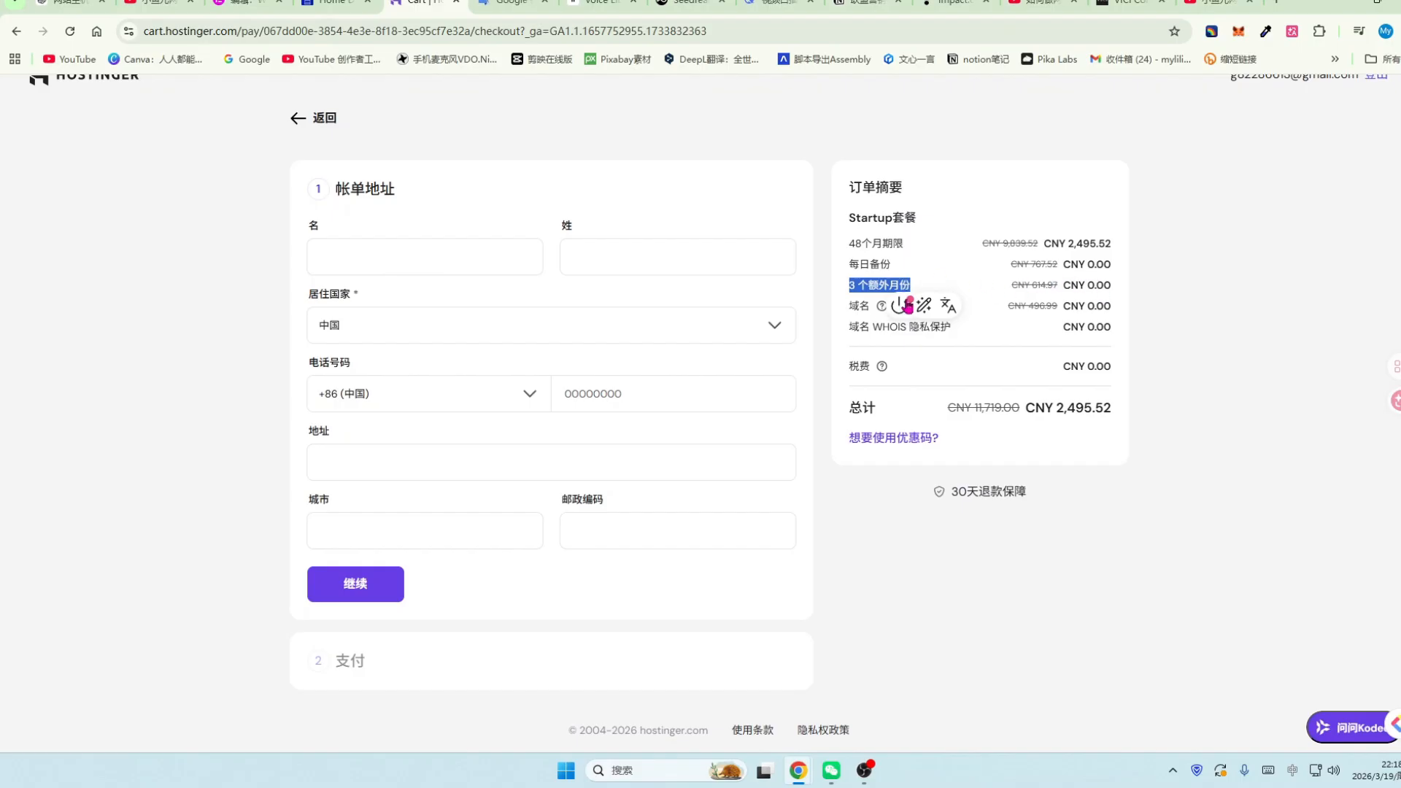
drag(850, 305, 955, 332)
click(935, 328)
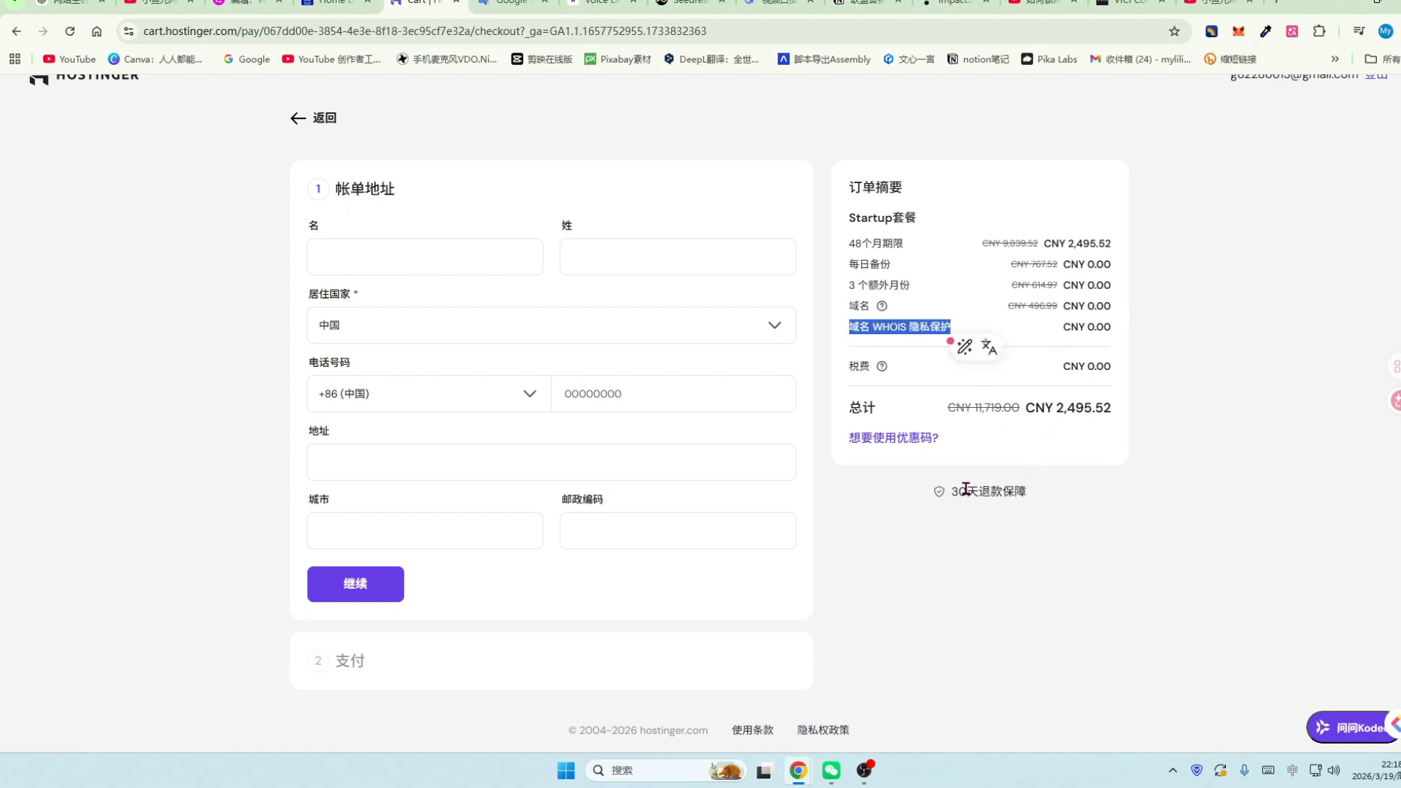
drag(954, 494, 1058, 498)
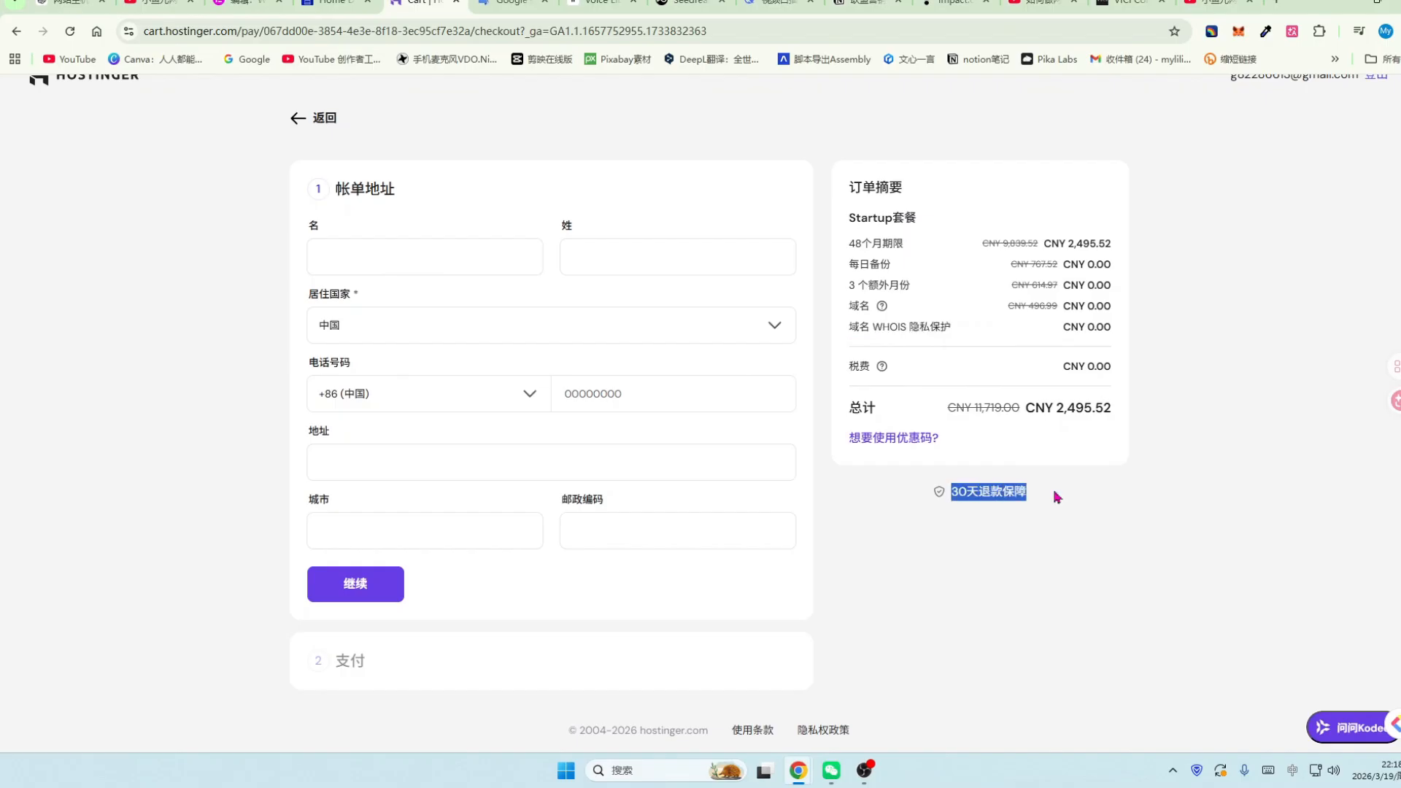
Continue past the billing address with its fields left blank and view the available payment methods.
click(358, 584)
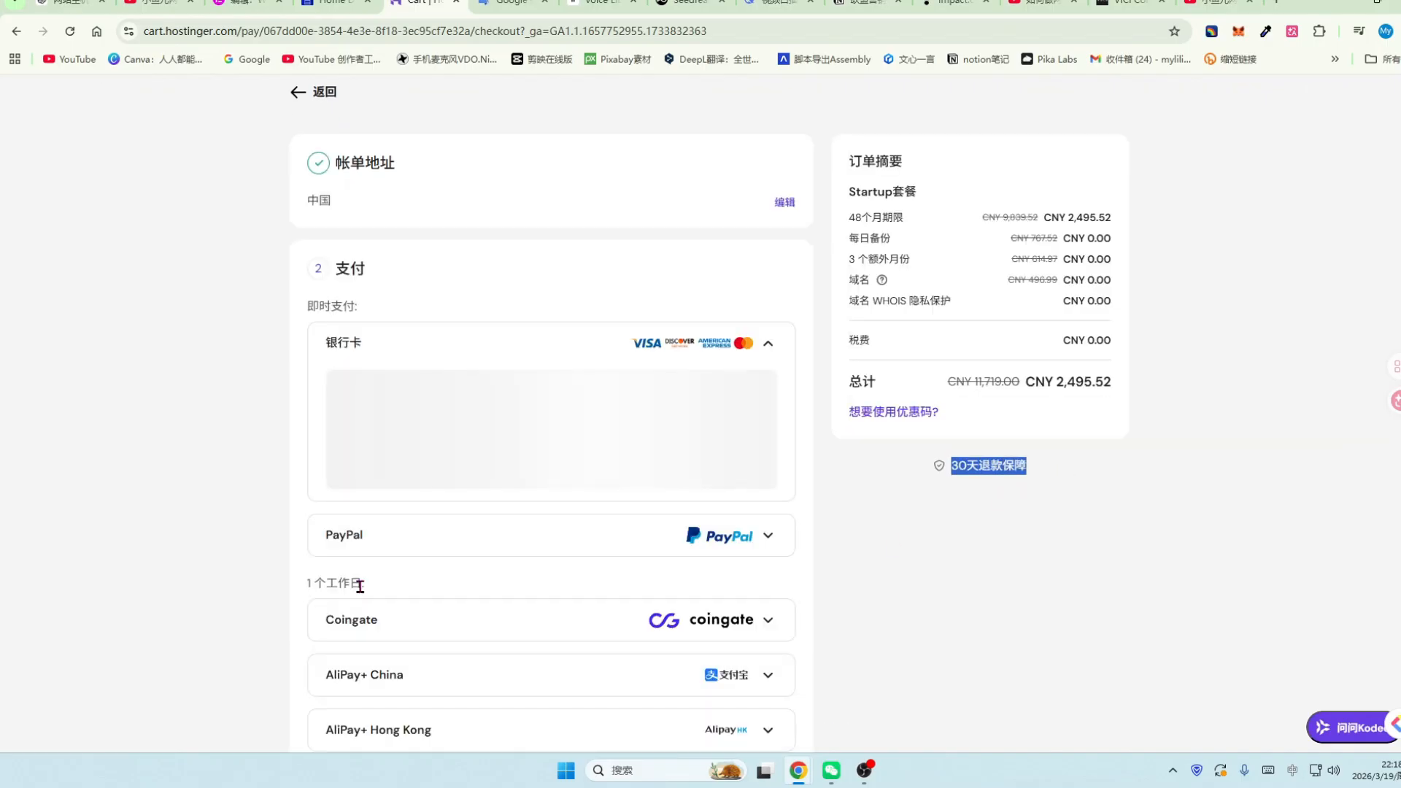
scroll(407, 551, down, 2)
scroll(646, 477, down, 3)
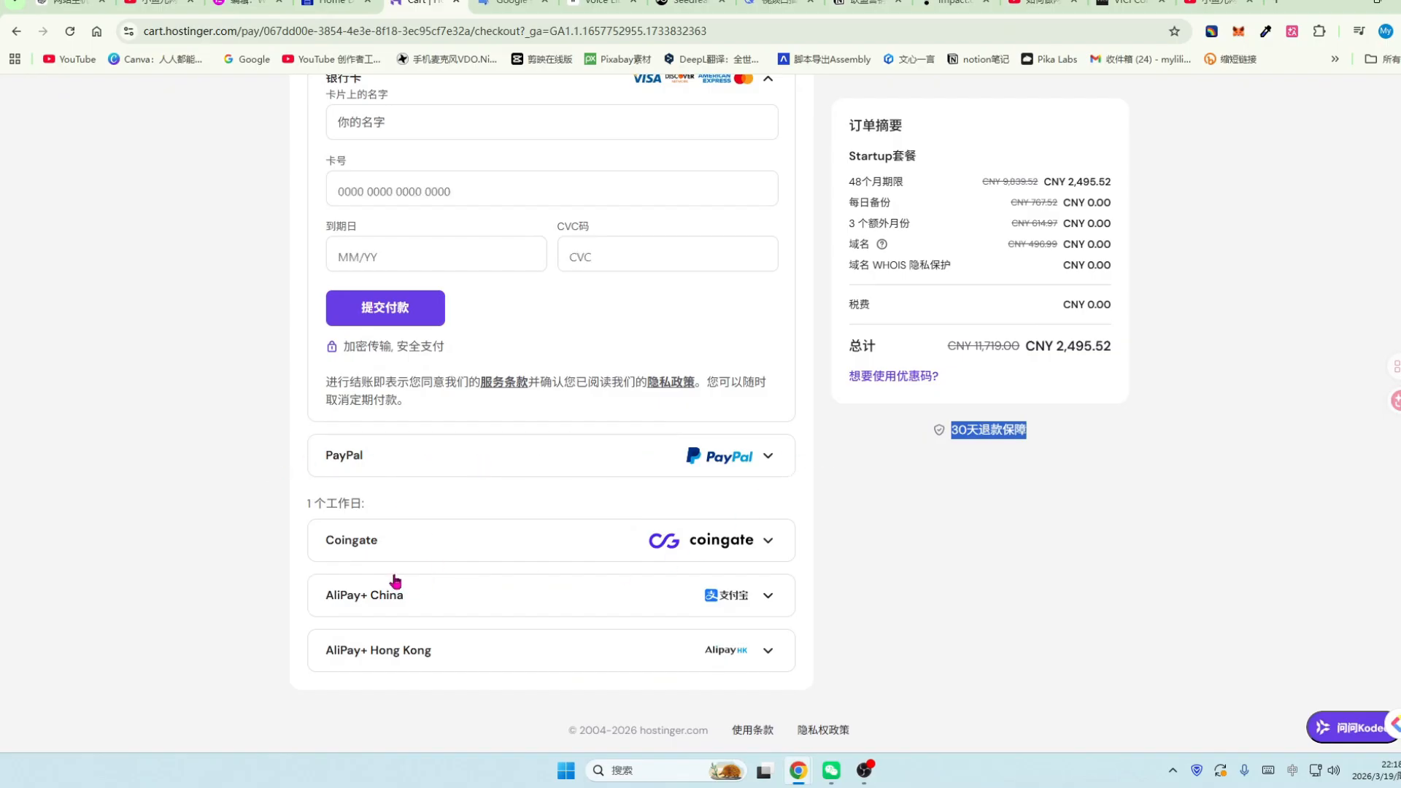
Submit the order with AliPay+ China as payment method and highlight the total on the payment page.
click(766, 601)
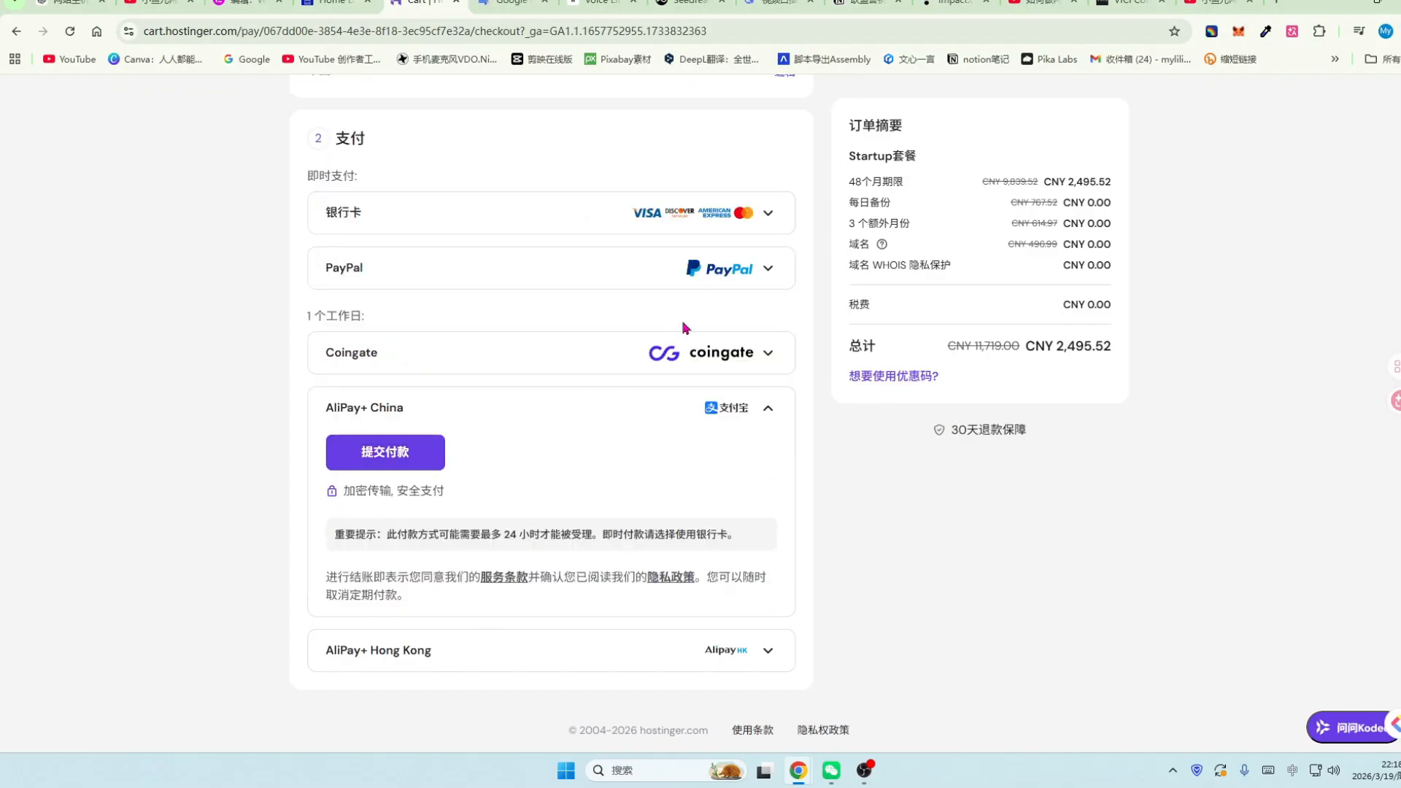
click(385, 452)
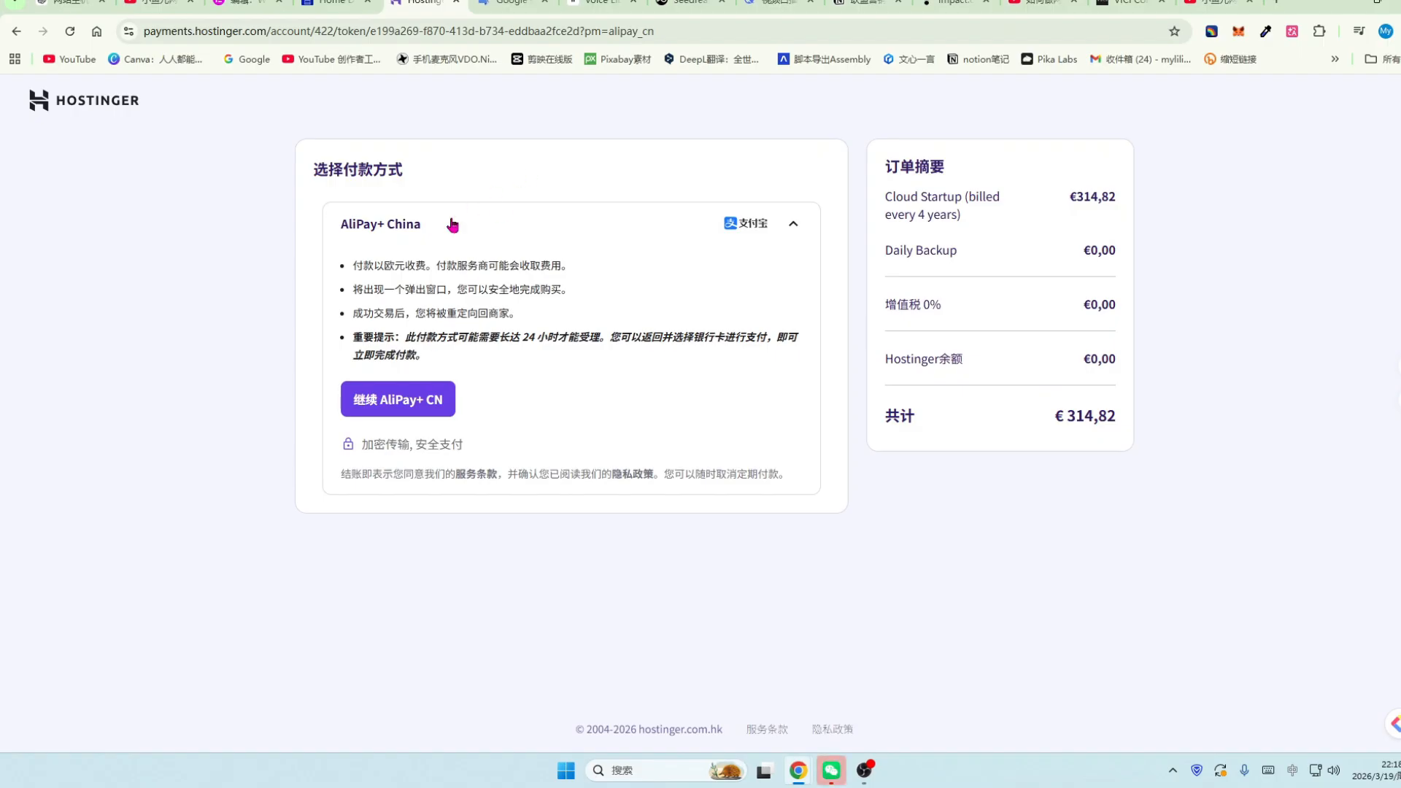
drag(1073, 416, 1092, 417)
click(1072, 417)
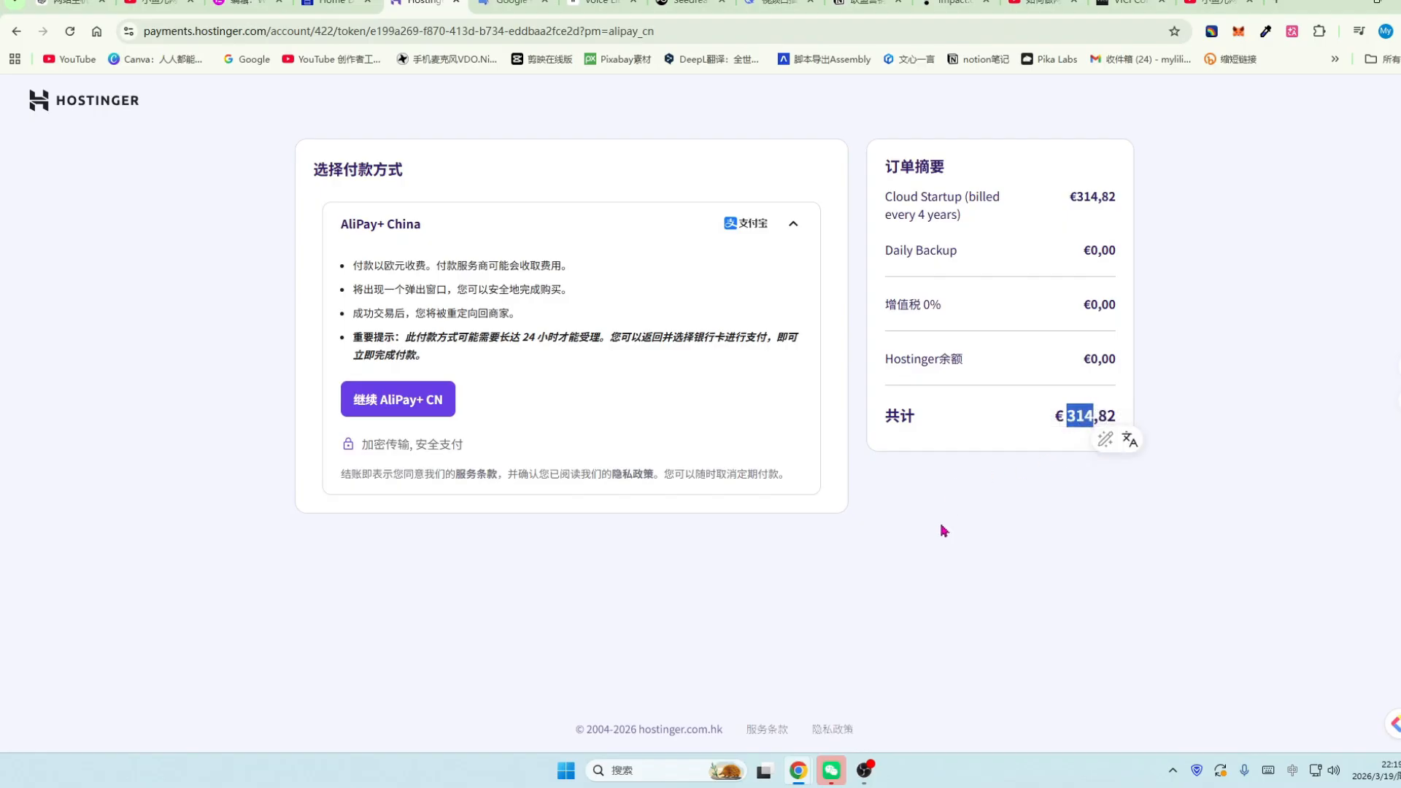
Proceed with the AliPay+ China payment, then open the website list in the Hostinger account.
click(436, 402)
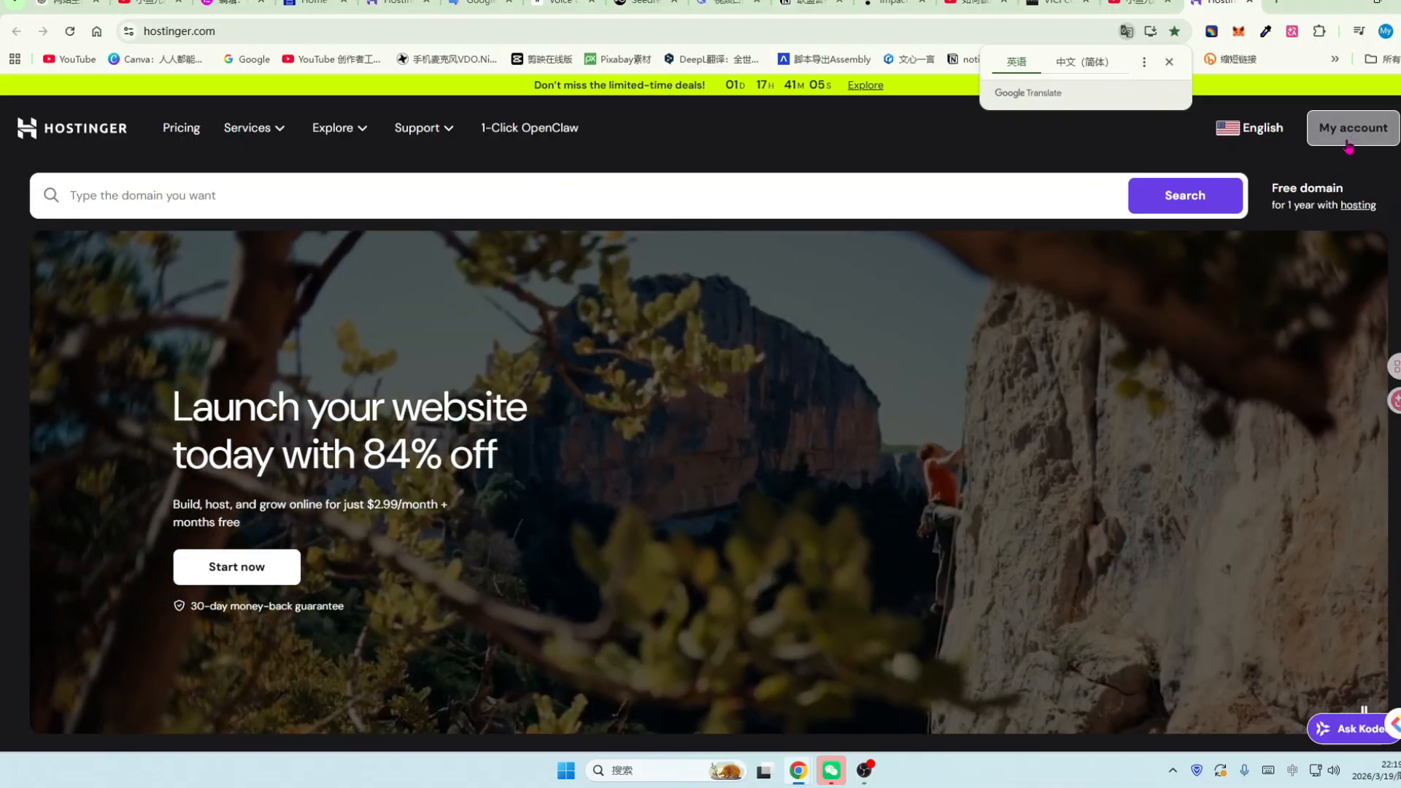
click(1353, 135)
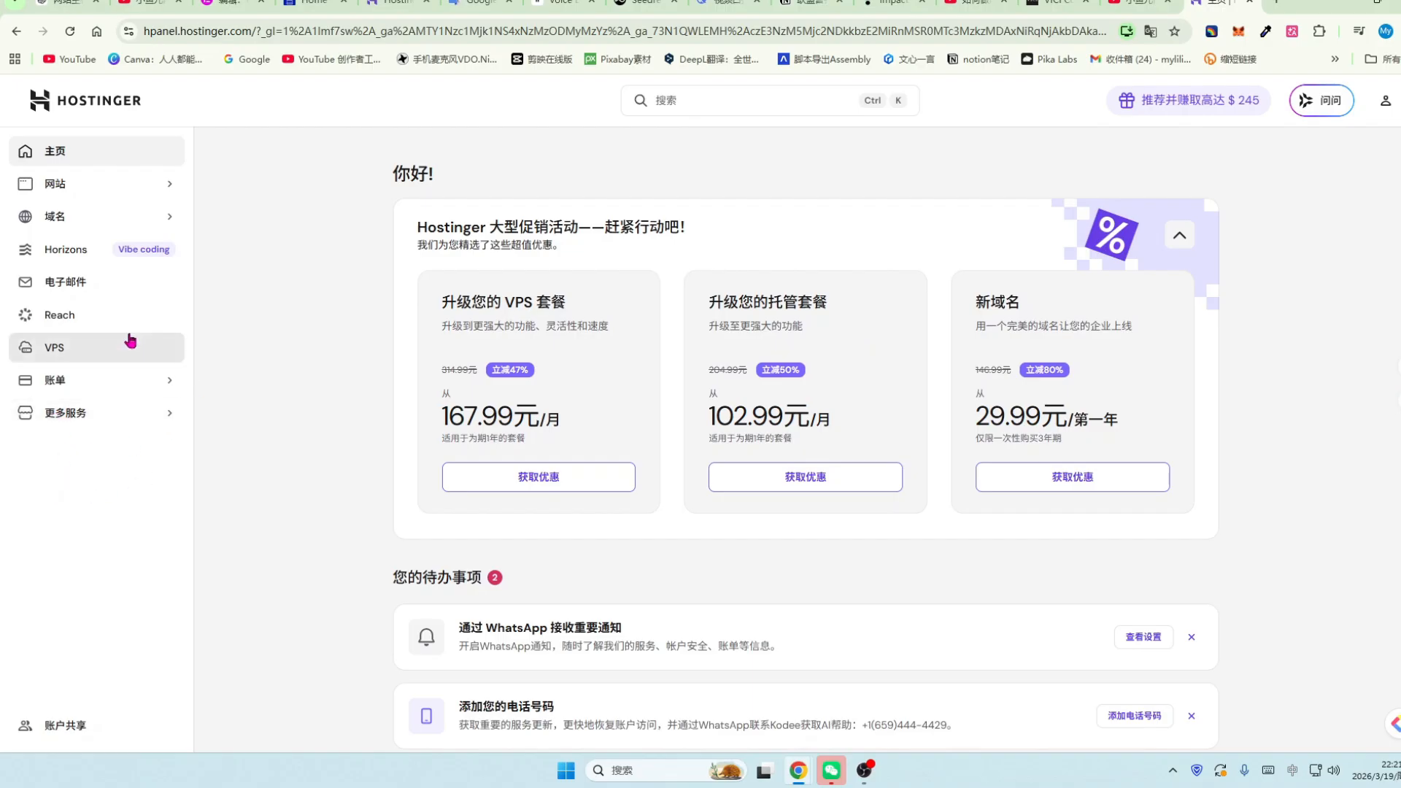
click(150, 185)
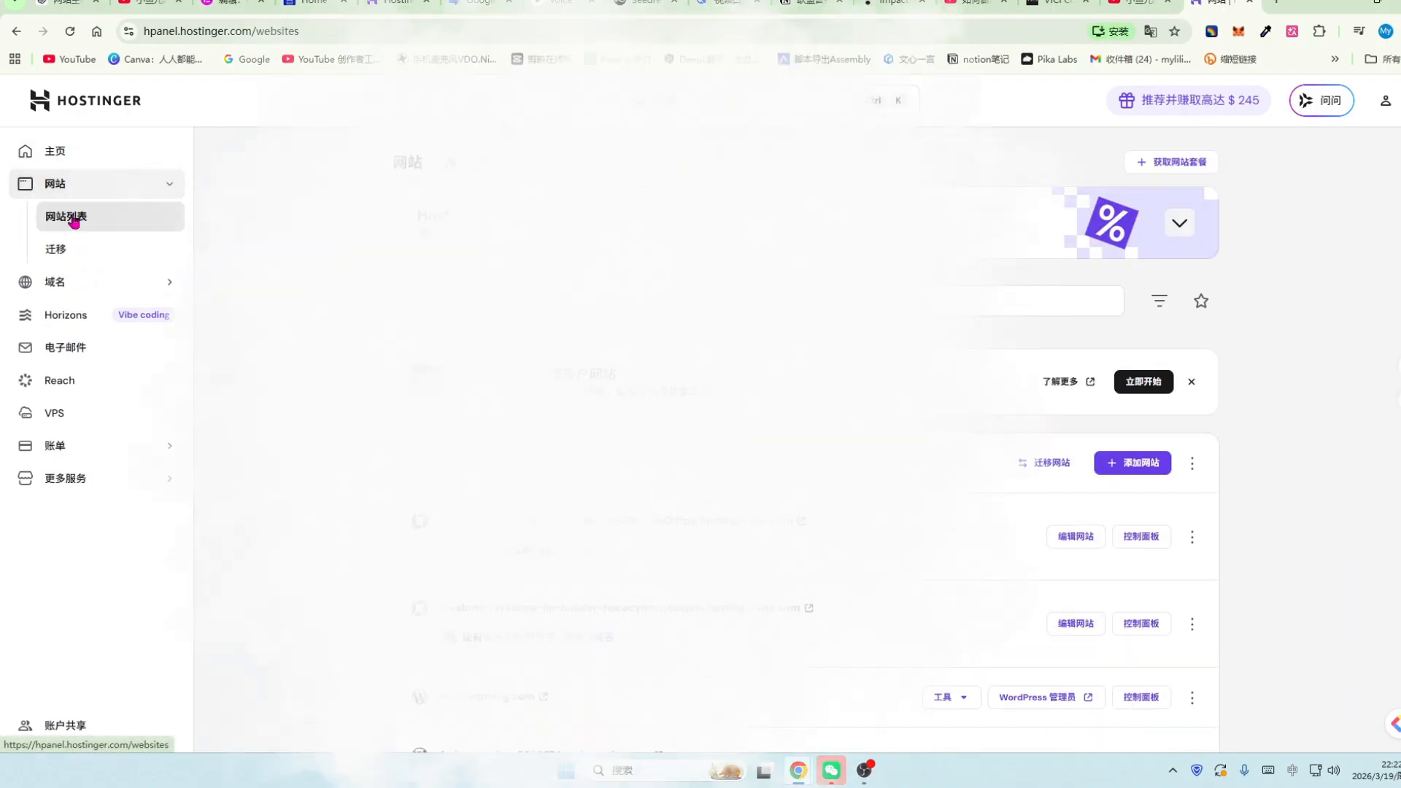
Add a new website to the hosting plan and choose WordPress as its type.
scroll(1360, 472, down, 2)
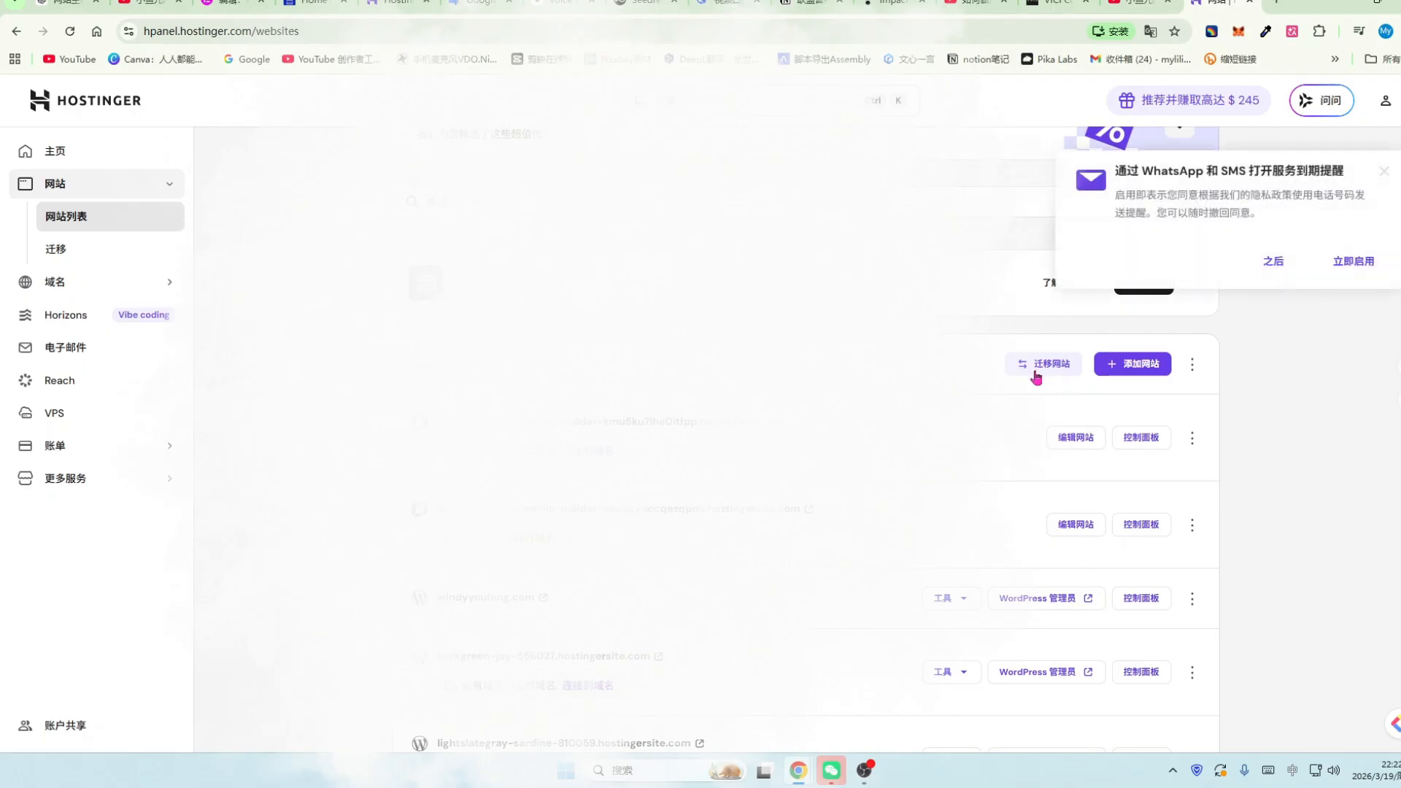
click(1146, 372)
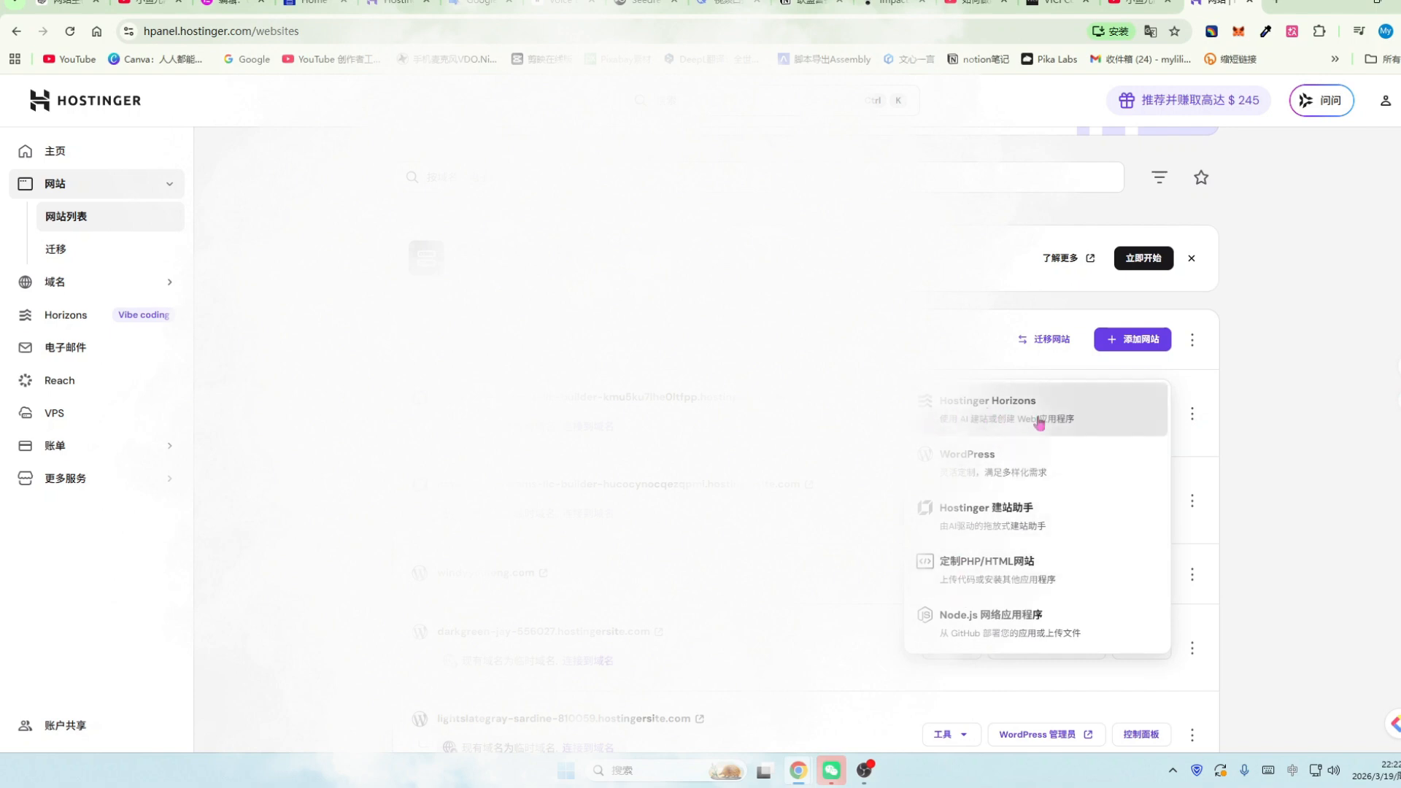
click(975, 471)
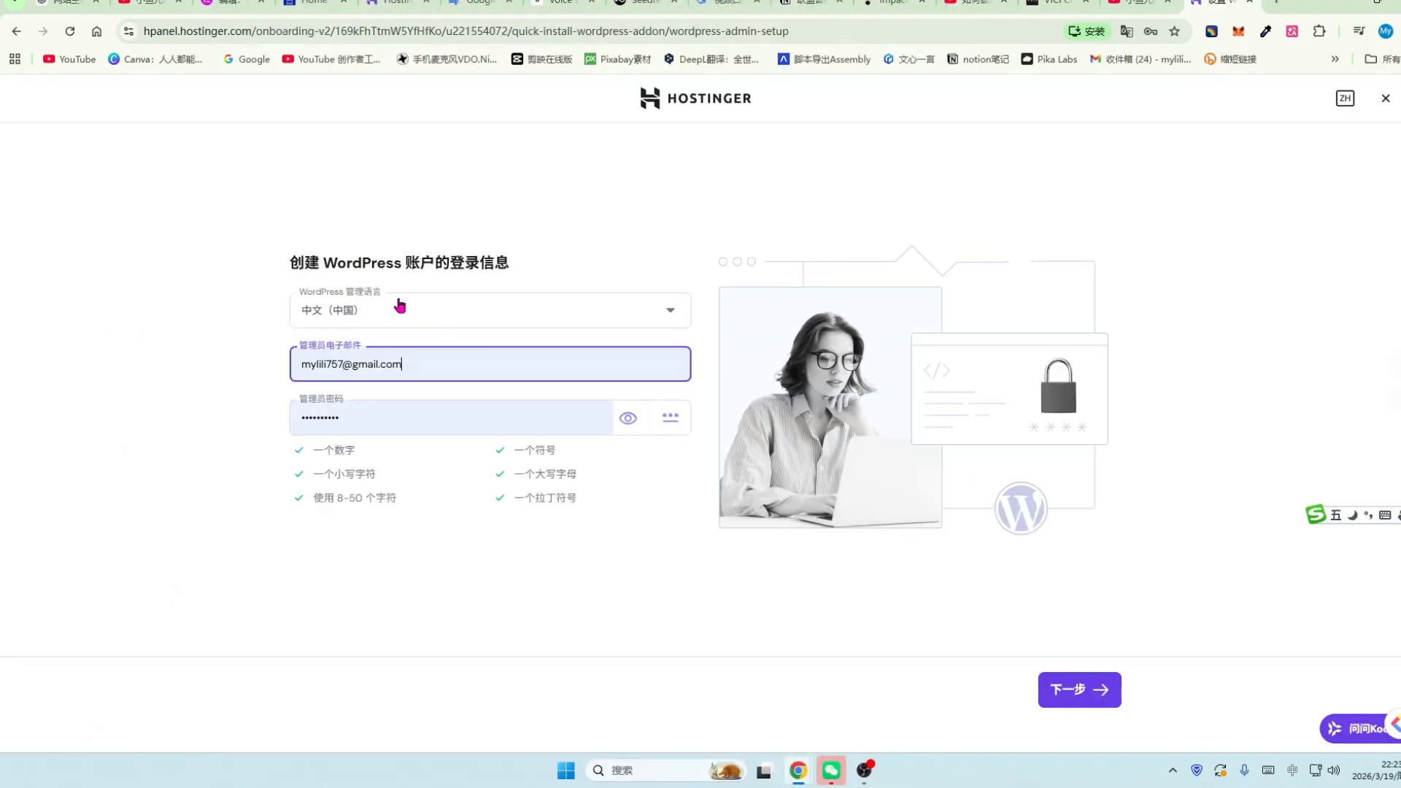
Browse the admin languages, keep 中文（中国）, and continue with the filled-in WordPress administrator e-mail and password.
click(672, 313)
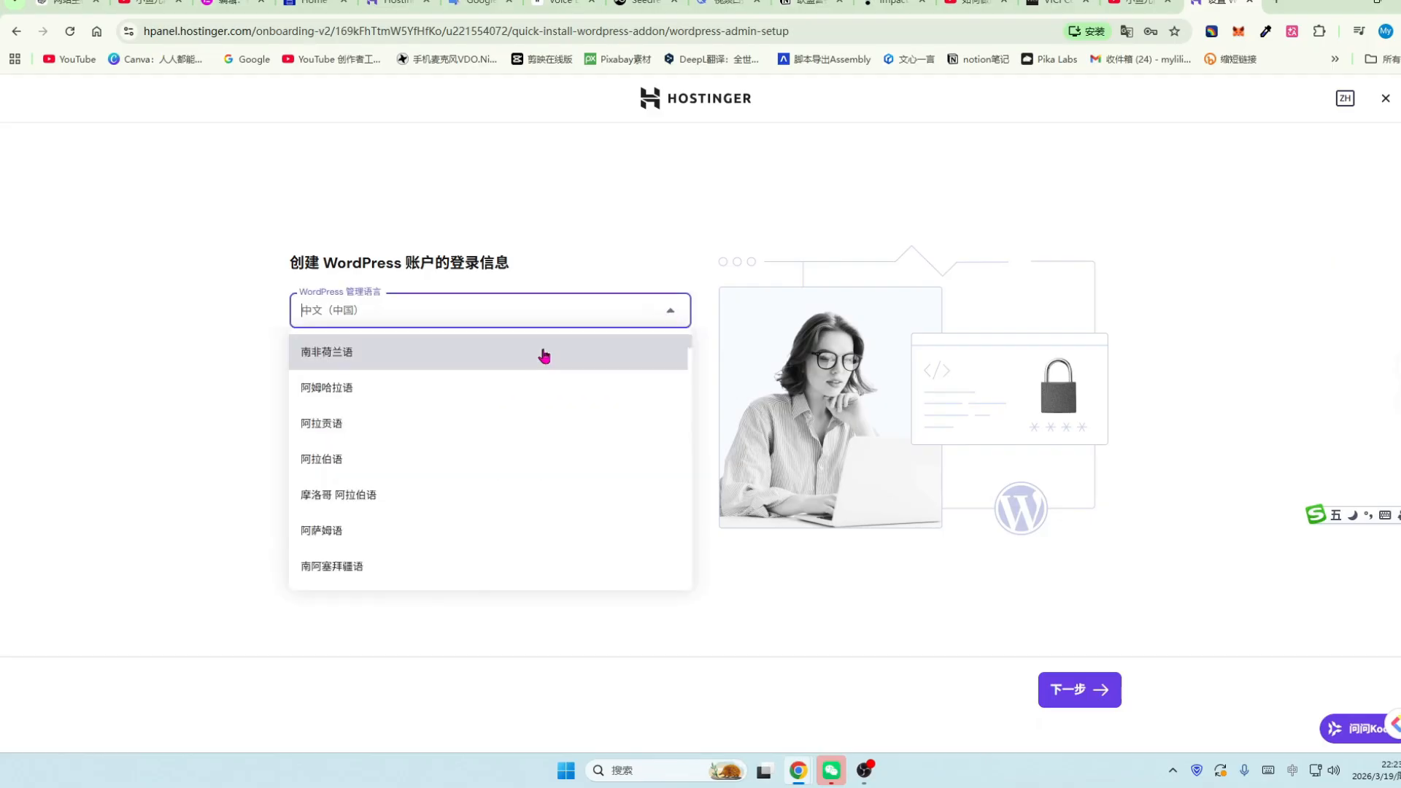
scroll(400, 469, down, 5)
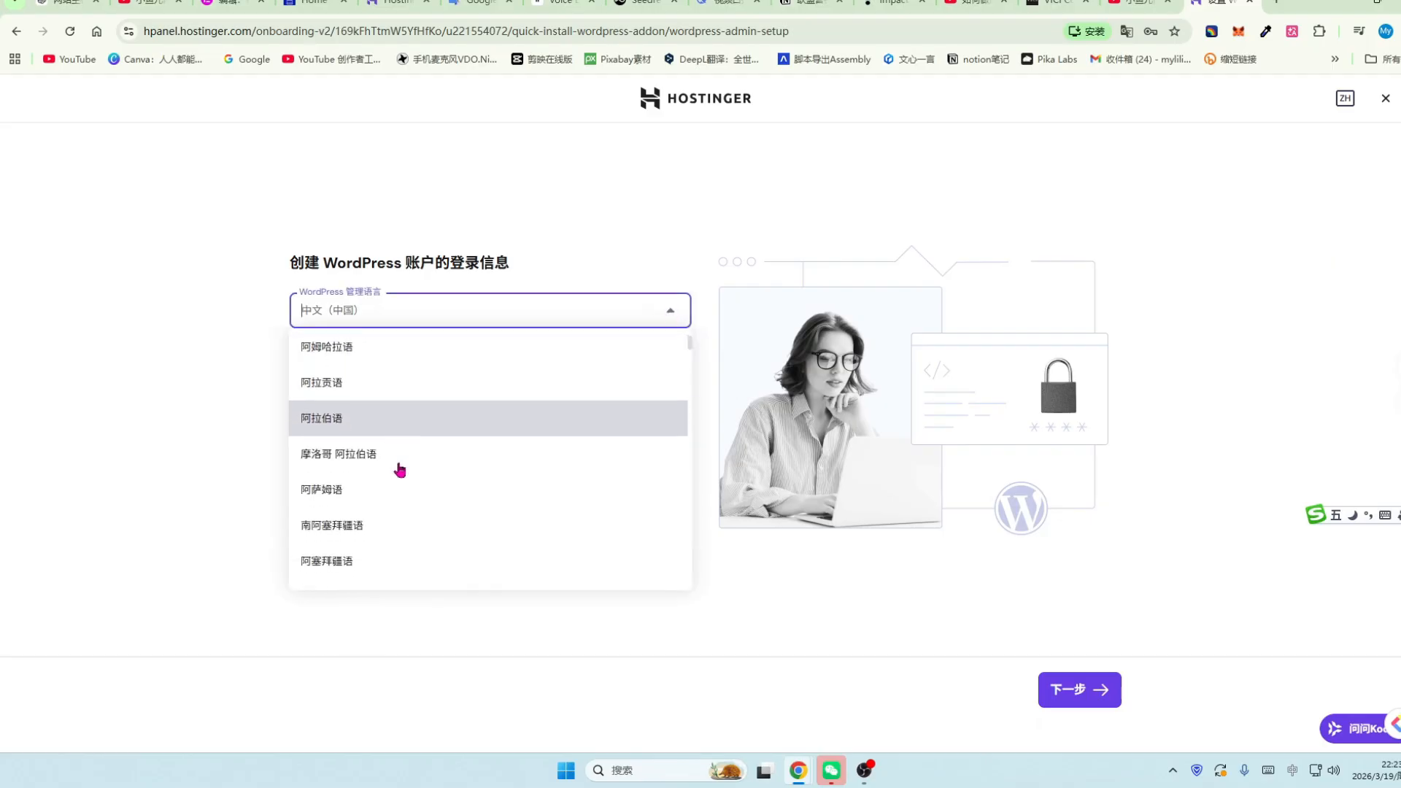
click(120, 426)
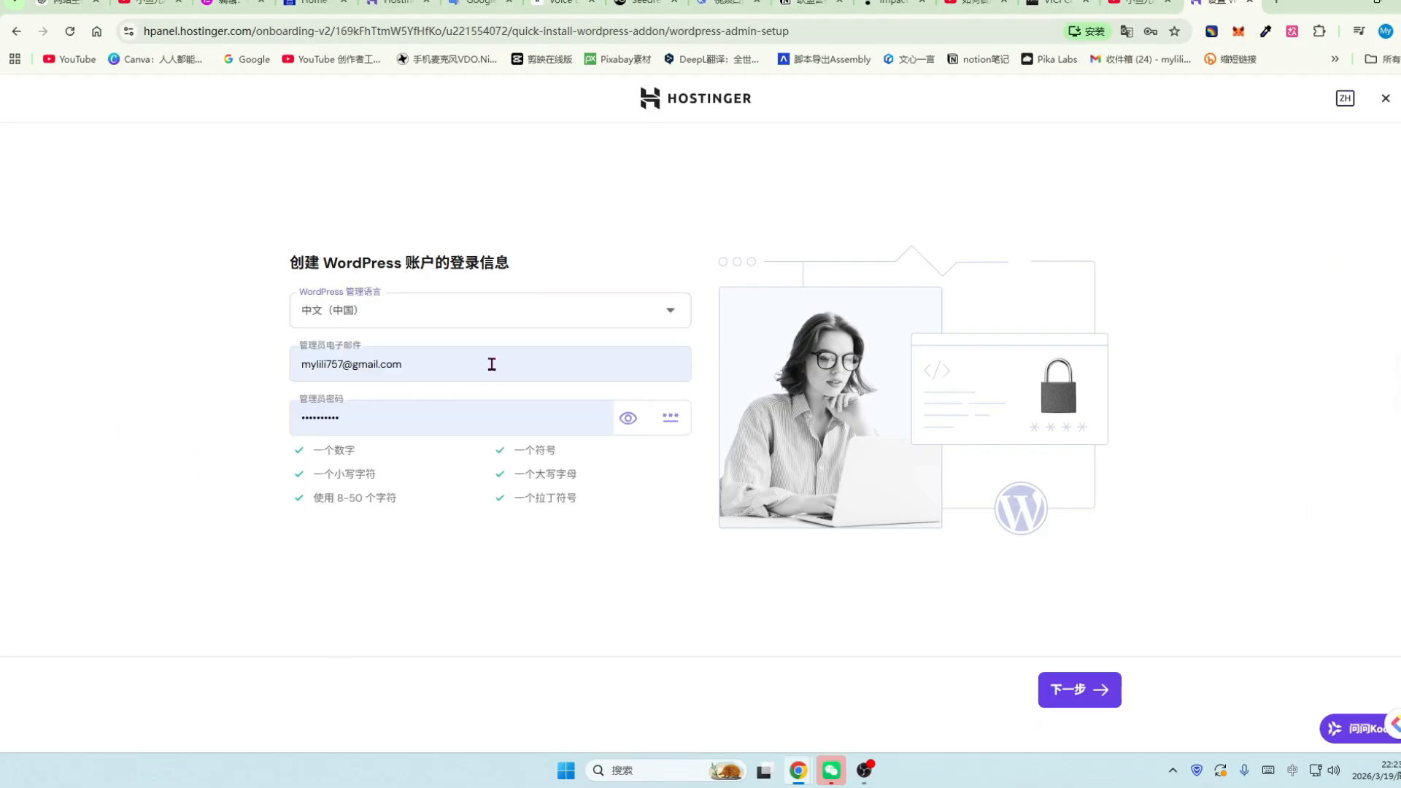
click(492, 365)
click(6, 395)
click(1073, 704)
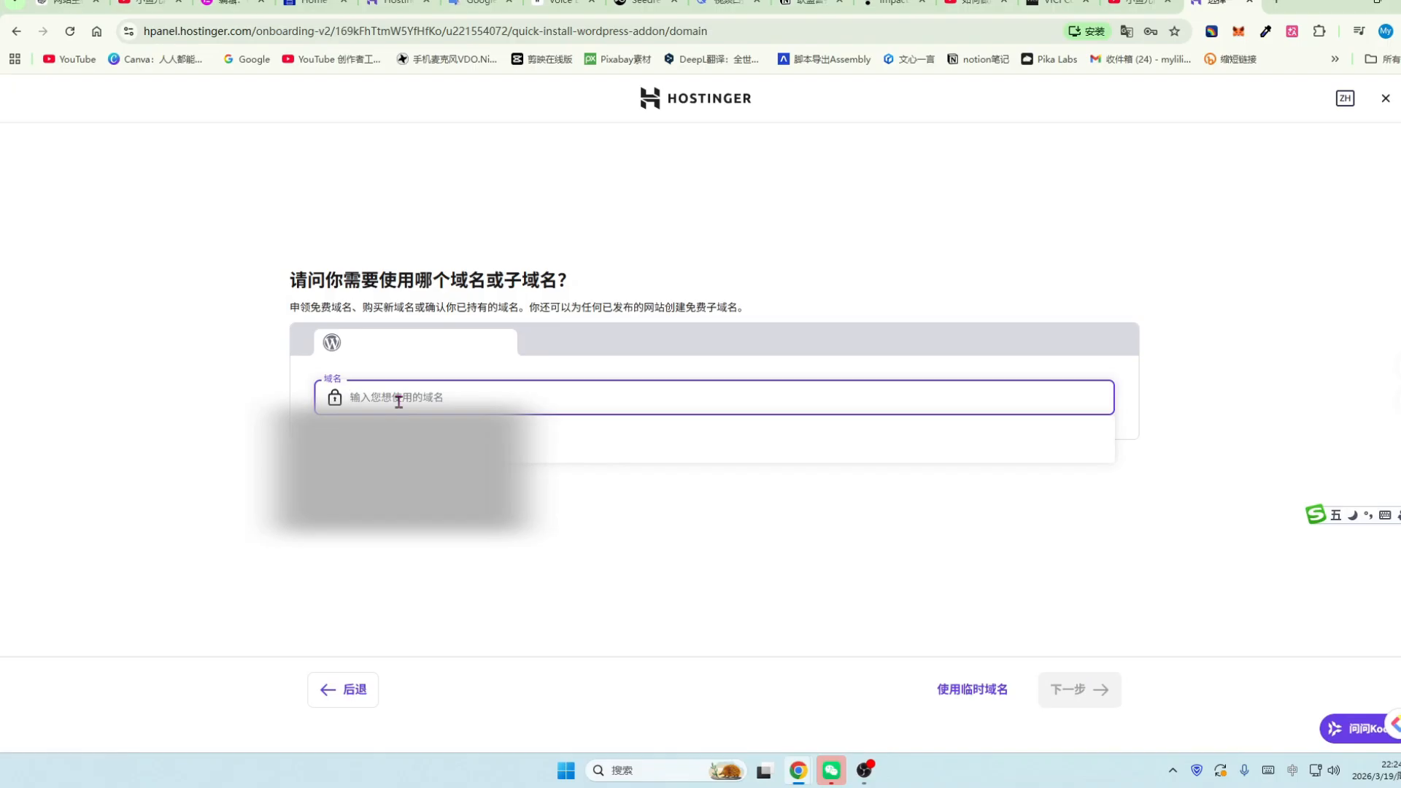
Search for the domain name xiaoyuer, dismiss the suggestions, and use a temporary domain for the site instead.
key(shift)
text(xiaoyuer)
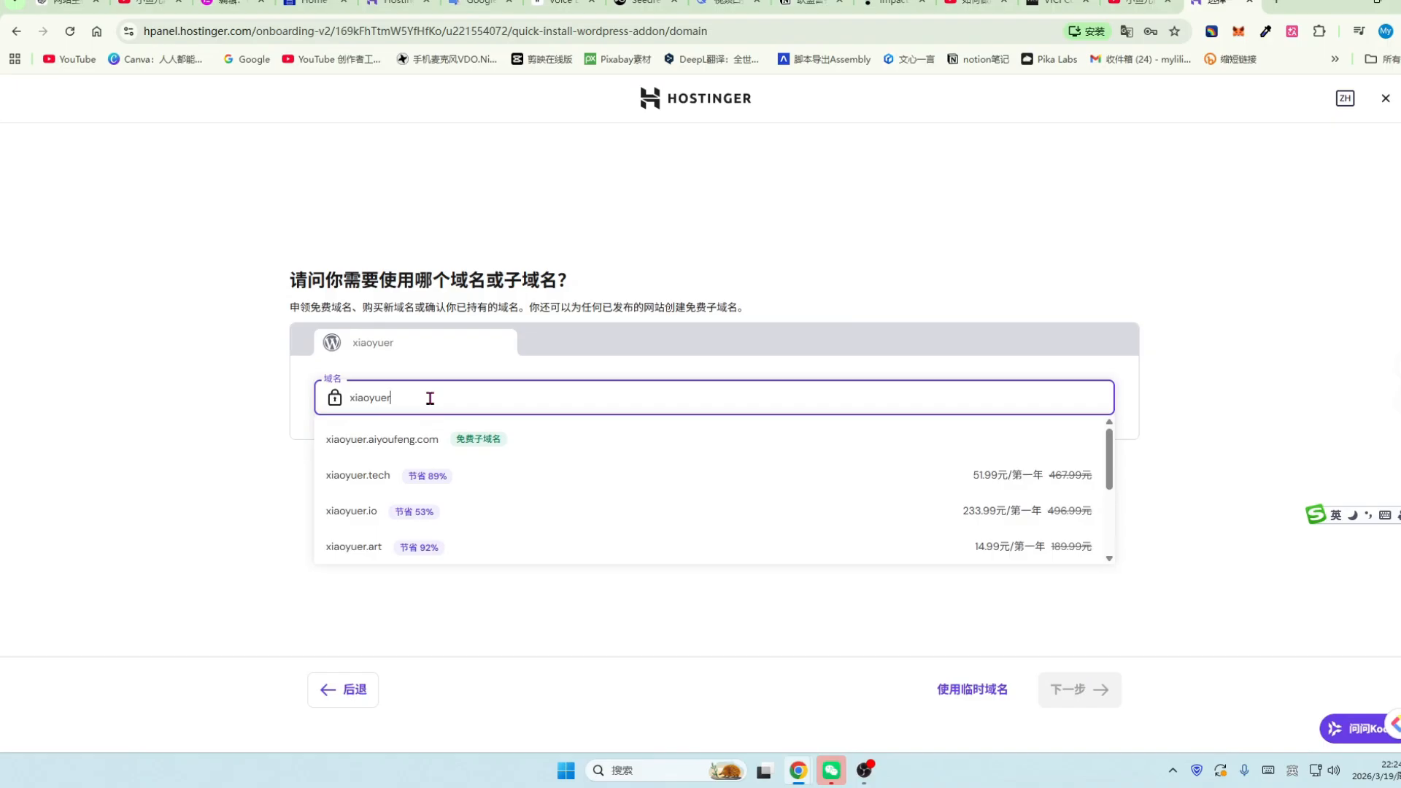
click(204, 411)
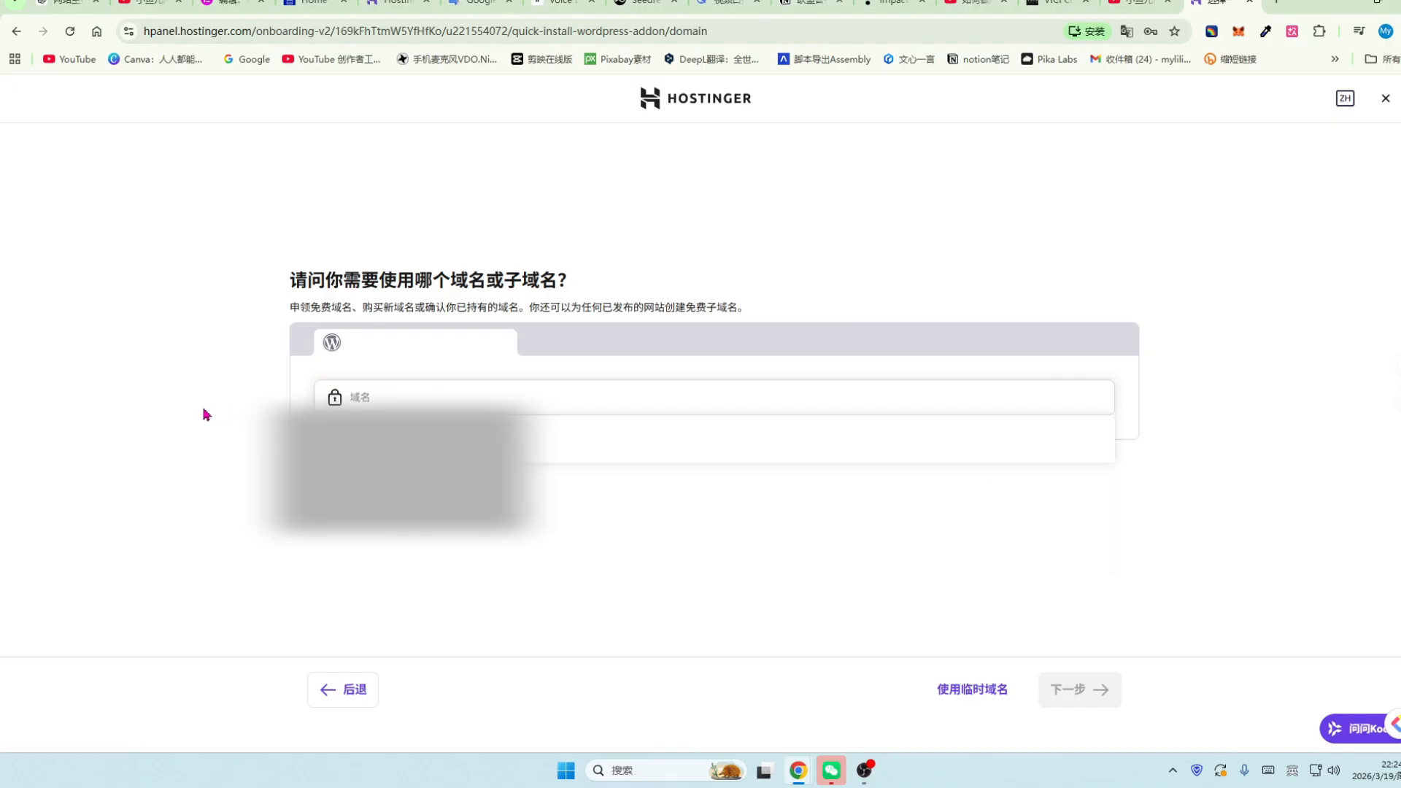
click(968, 694)
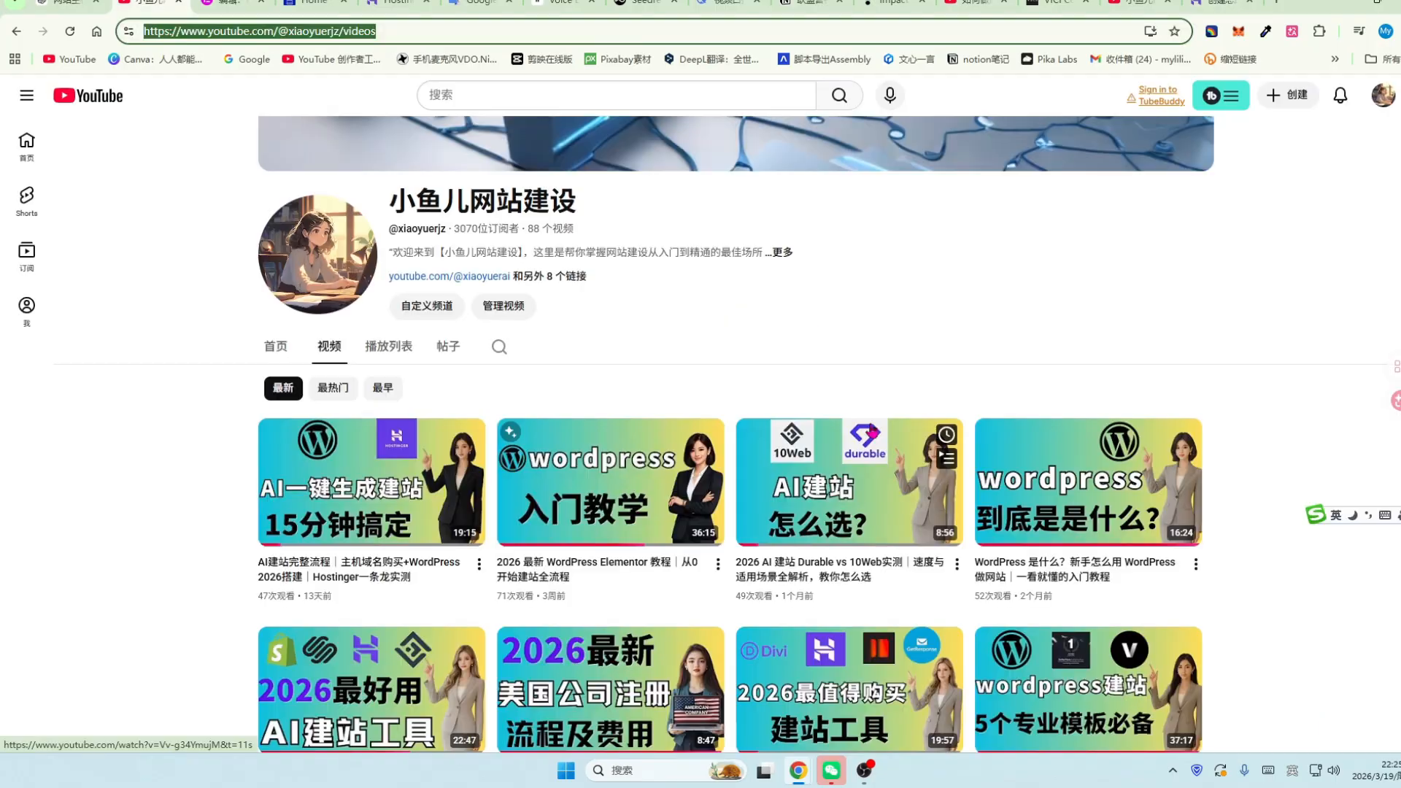
Browse the latest website-building videos on the 小鱼儿网站建设 YouTube channel.
scroll(960, 394, up, 1)
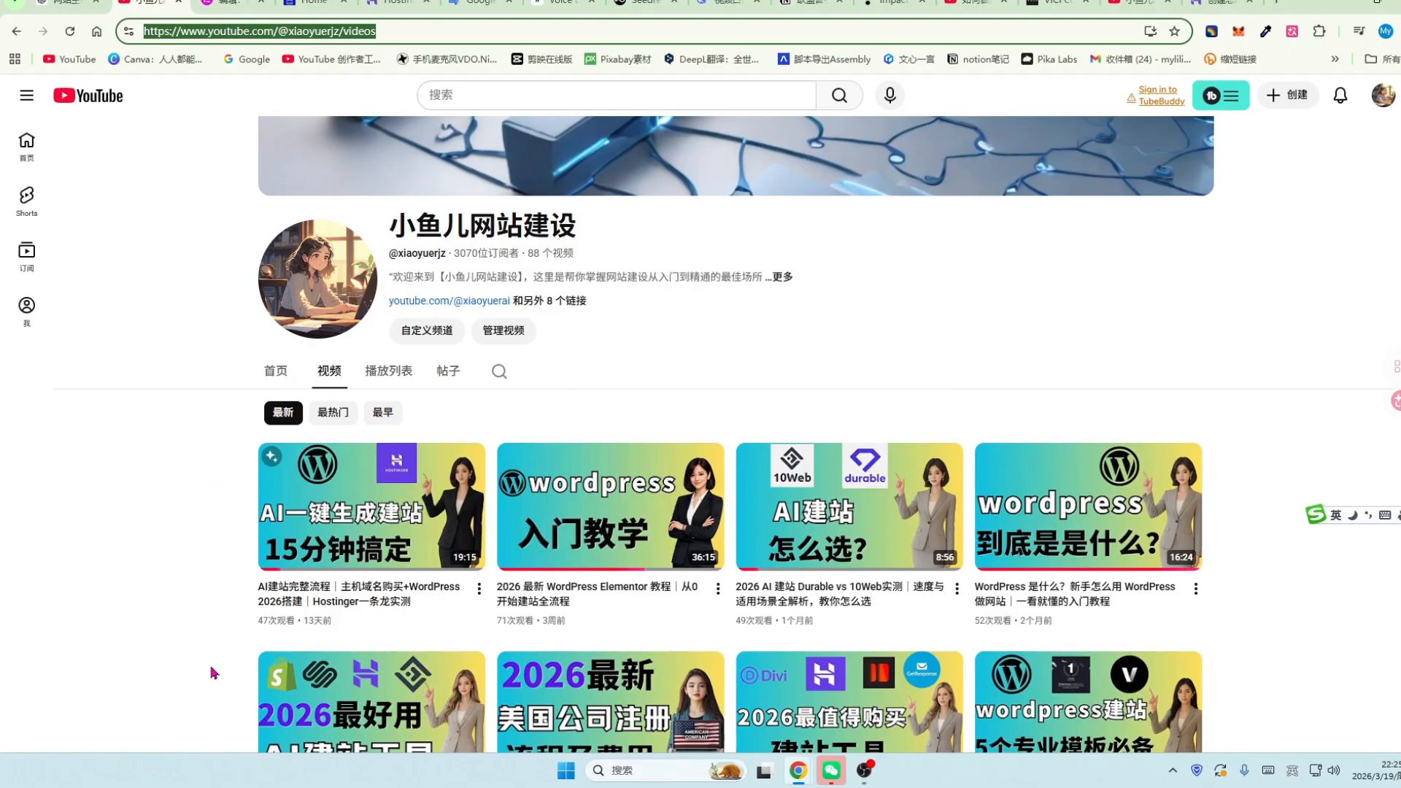
scroll(1225, 434, down, 1)
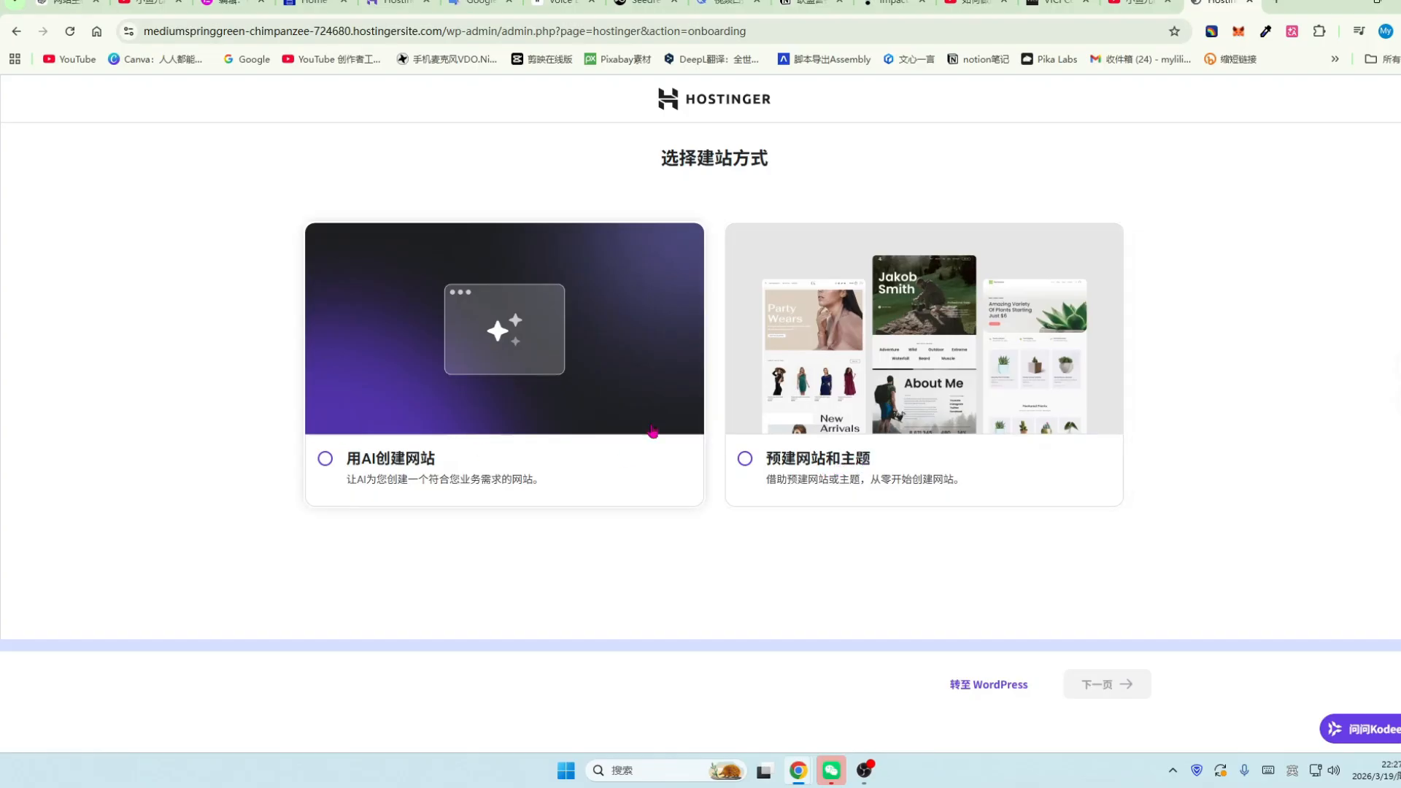
Skip the site creation options, go straight to the WordPress dashboard, and collapse the Kodee assistant.
click(997, 690)
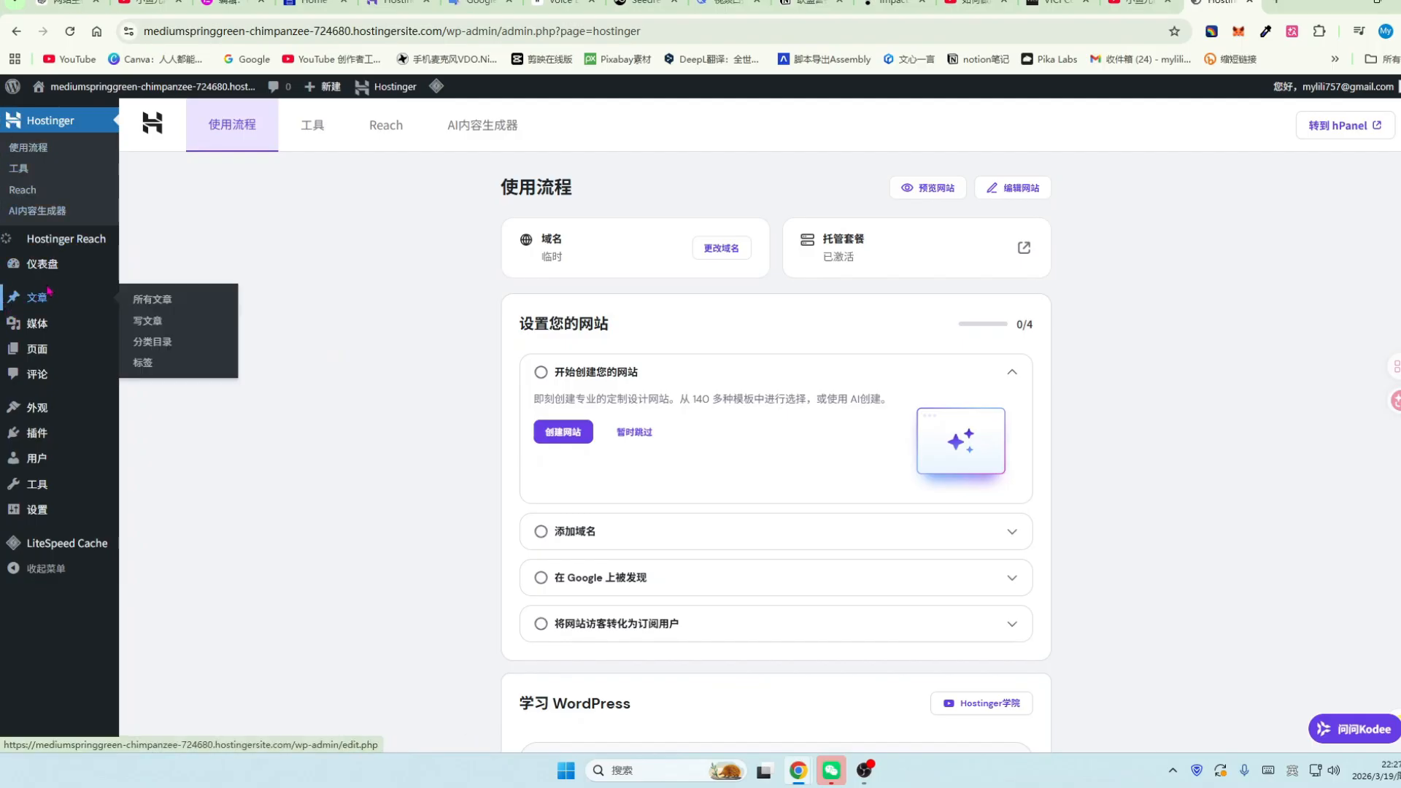
click(38, 266)
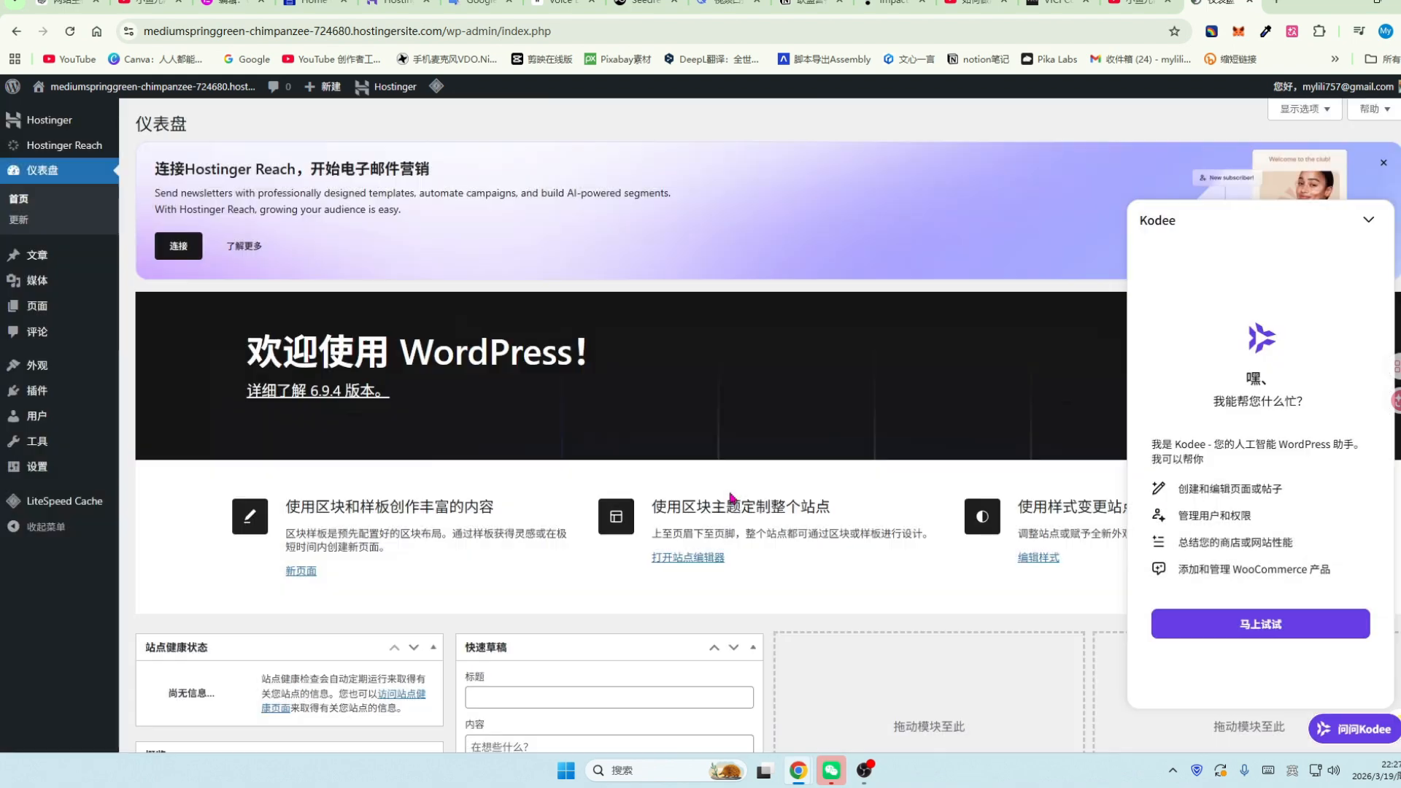
click(1367, 222)
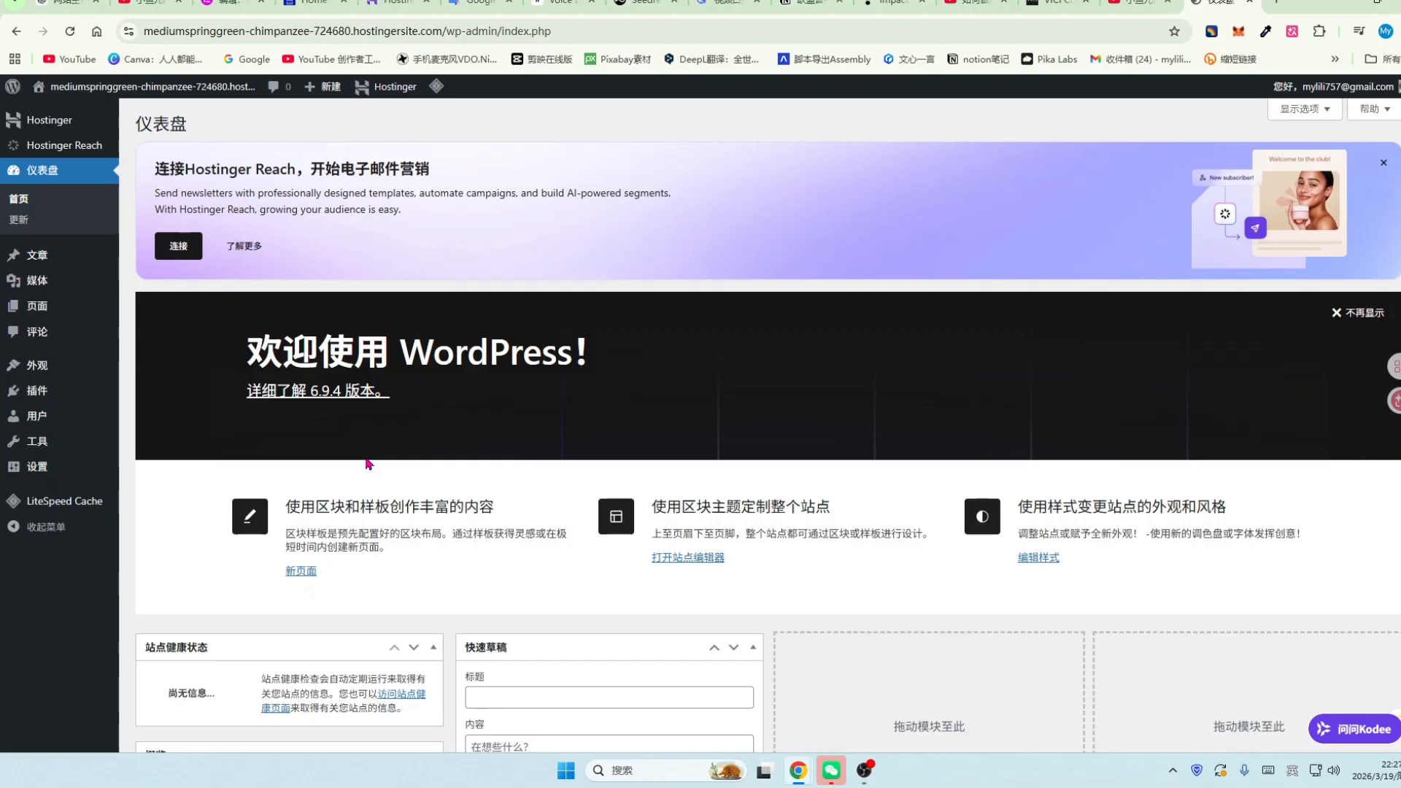
View the new site's default blog page from header to footer and highlight its temporary web address.
mouse_move(38, 92)
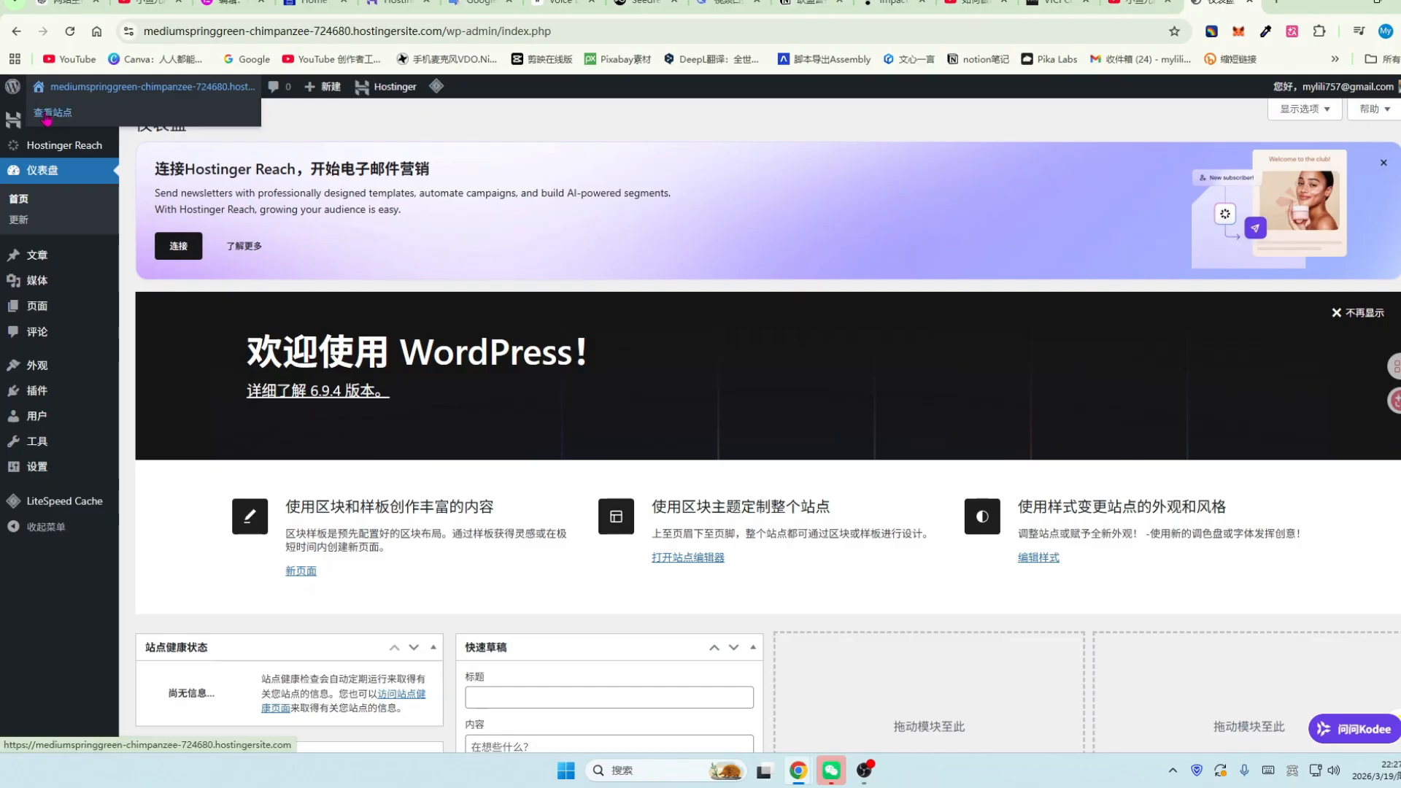
click(47, 116)
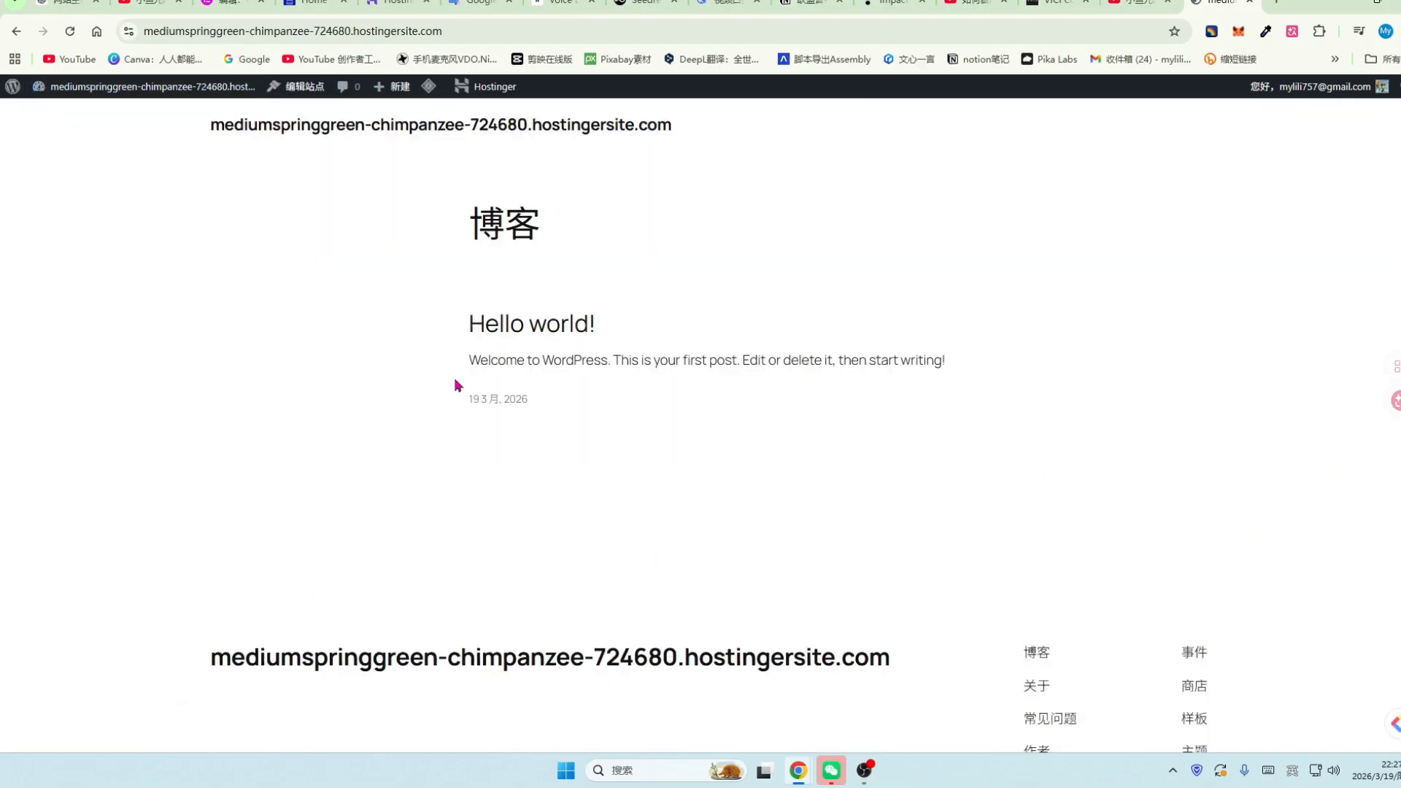
scroll(799, 369, down, 2)
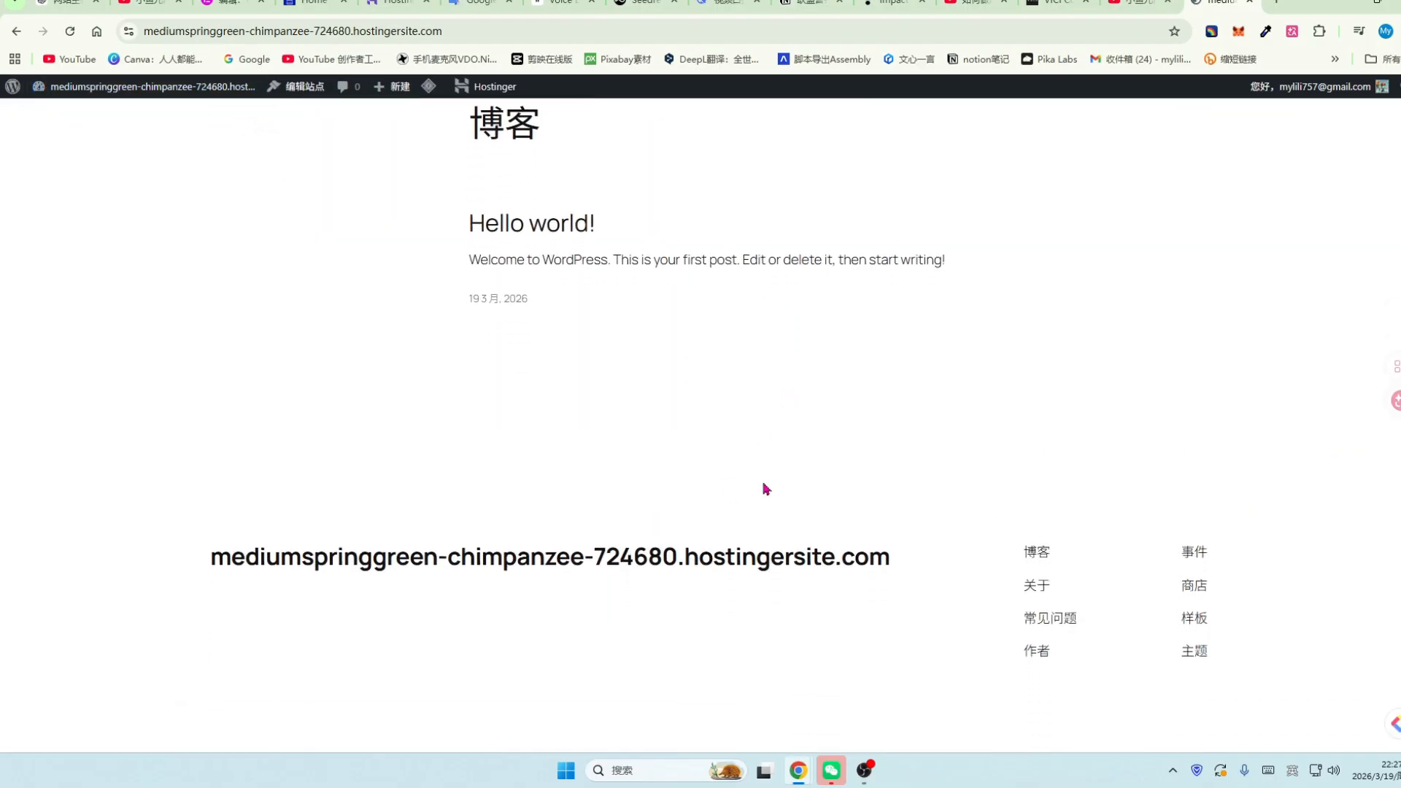
scroll(764, 489, down, 1)
scroll(813, 566, up, 3)
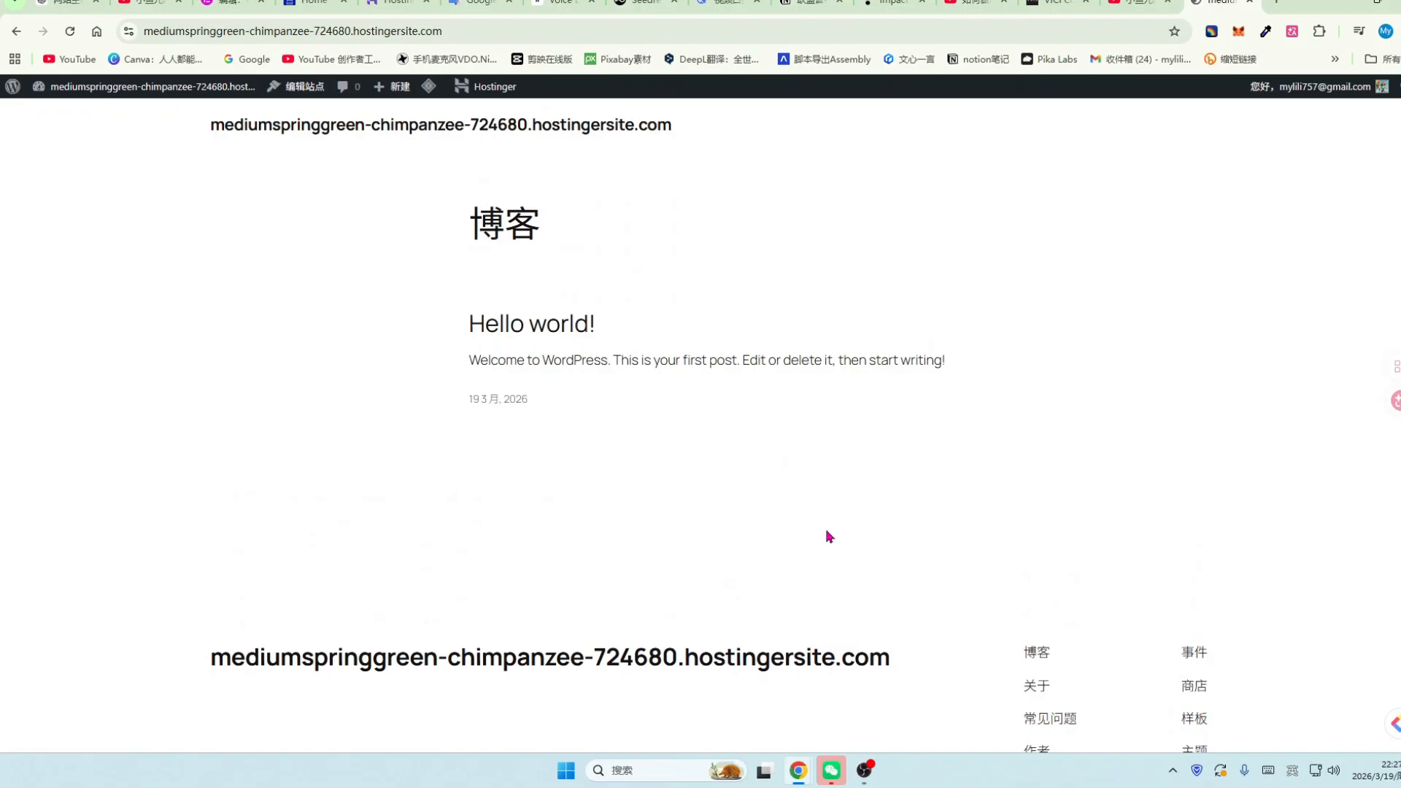
drag(515, 32, 99, 32)
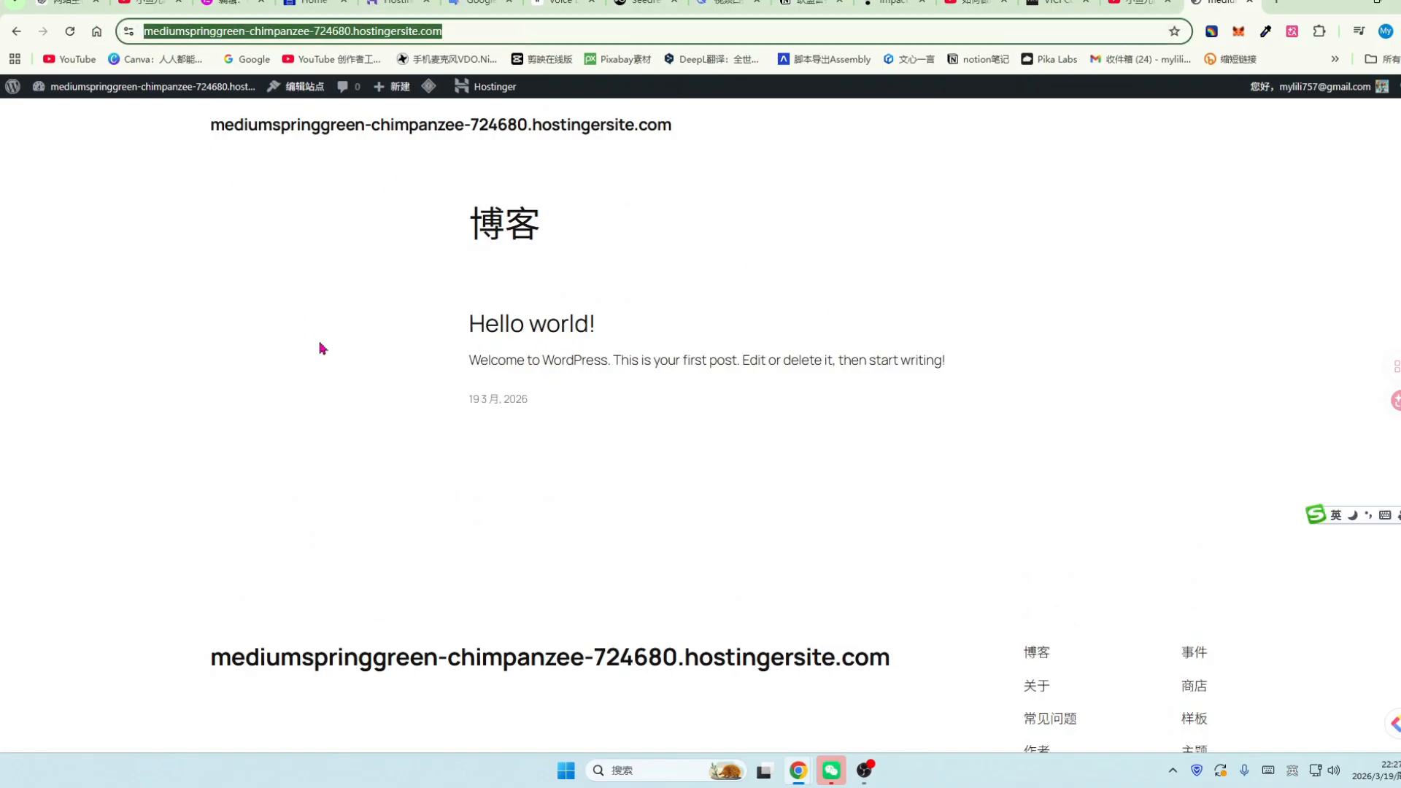
scroll(681, 401, down, 1)
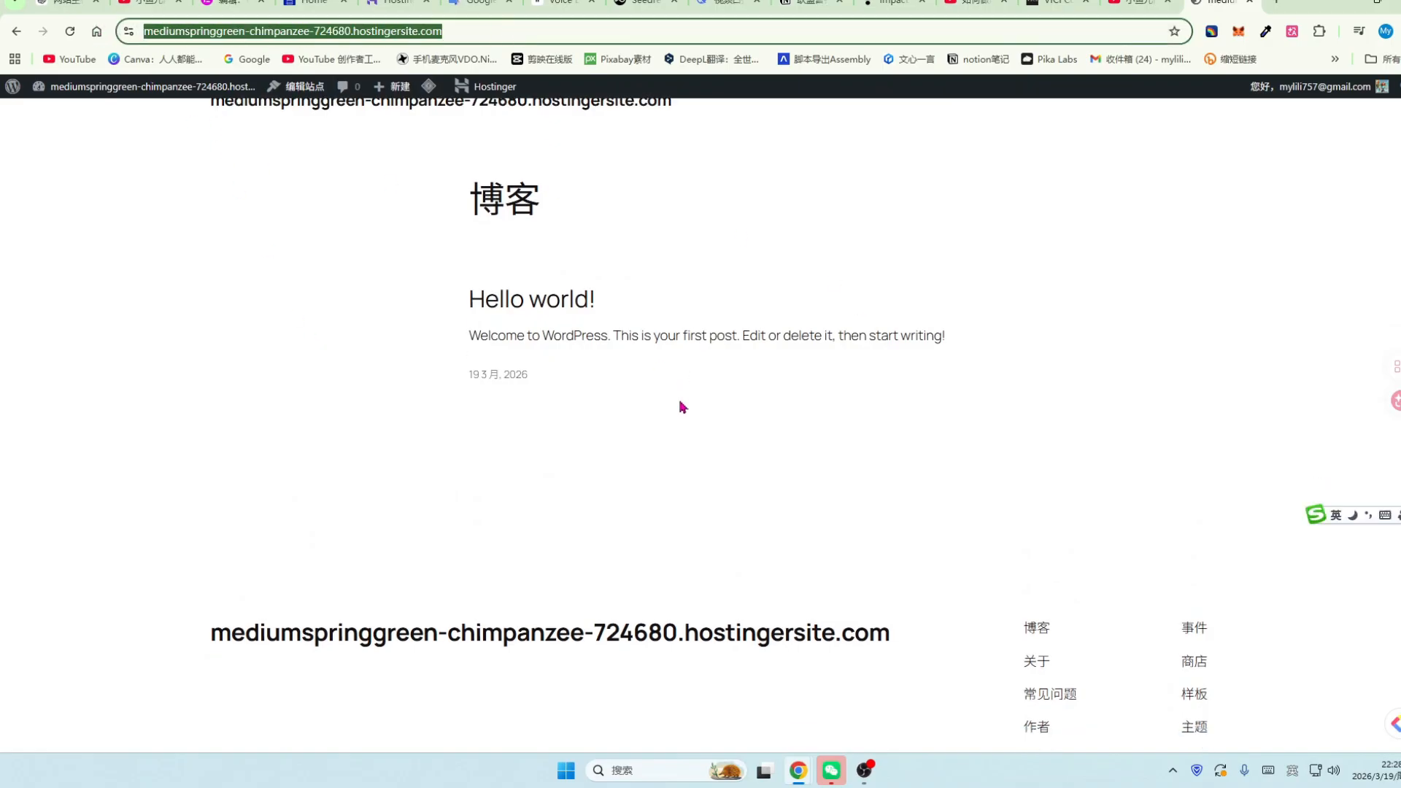
scroll(680, 405, down, 2)
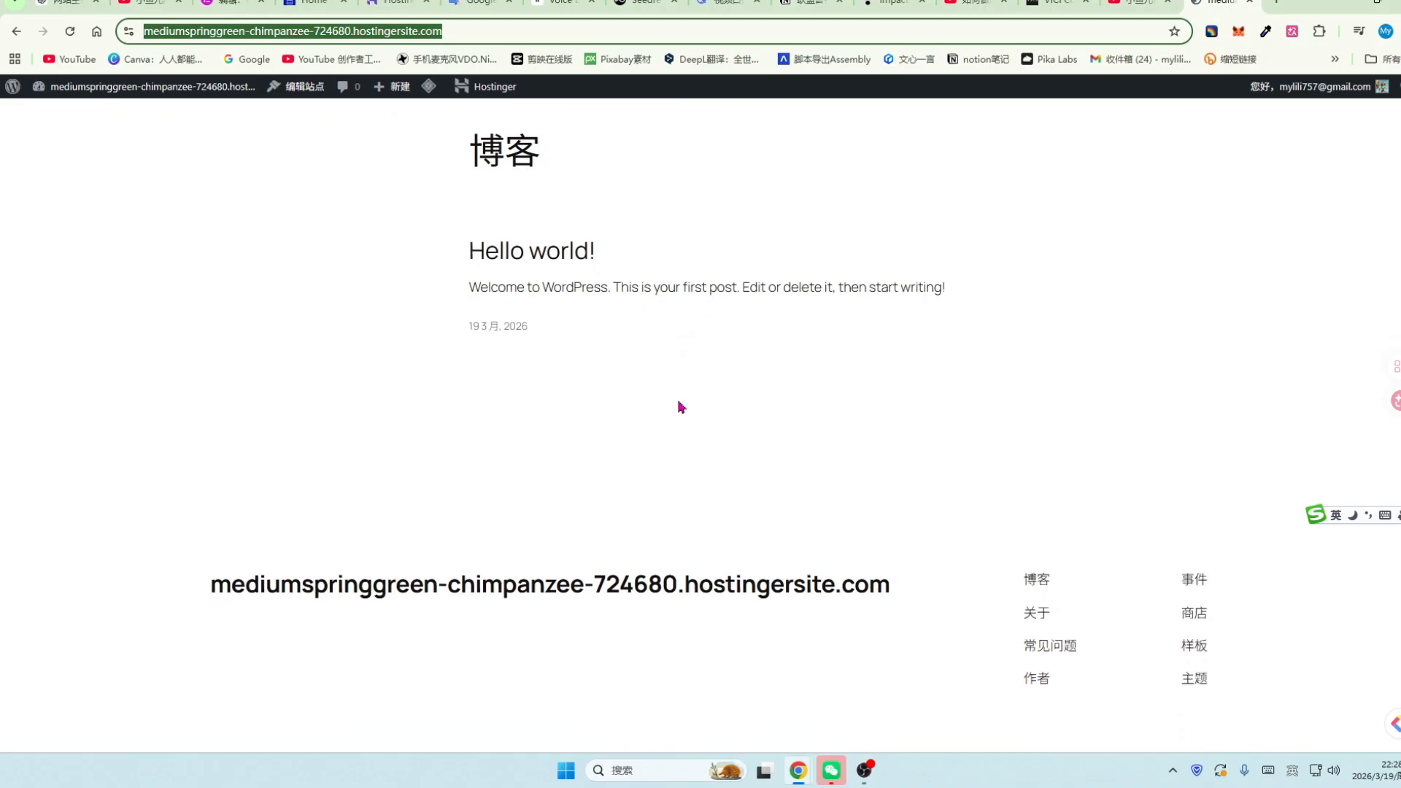
scroll(635, 470, up, 3)
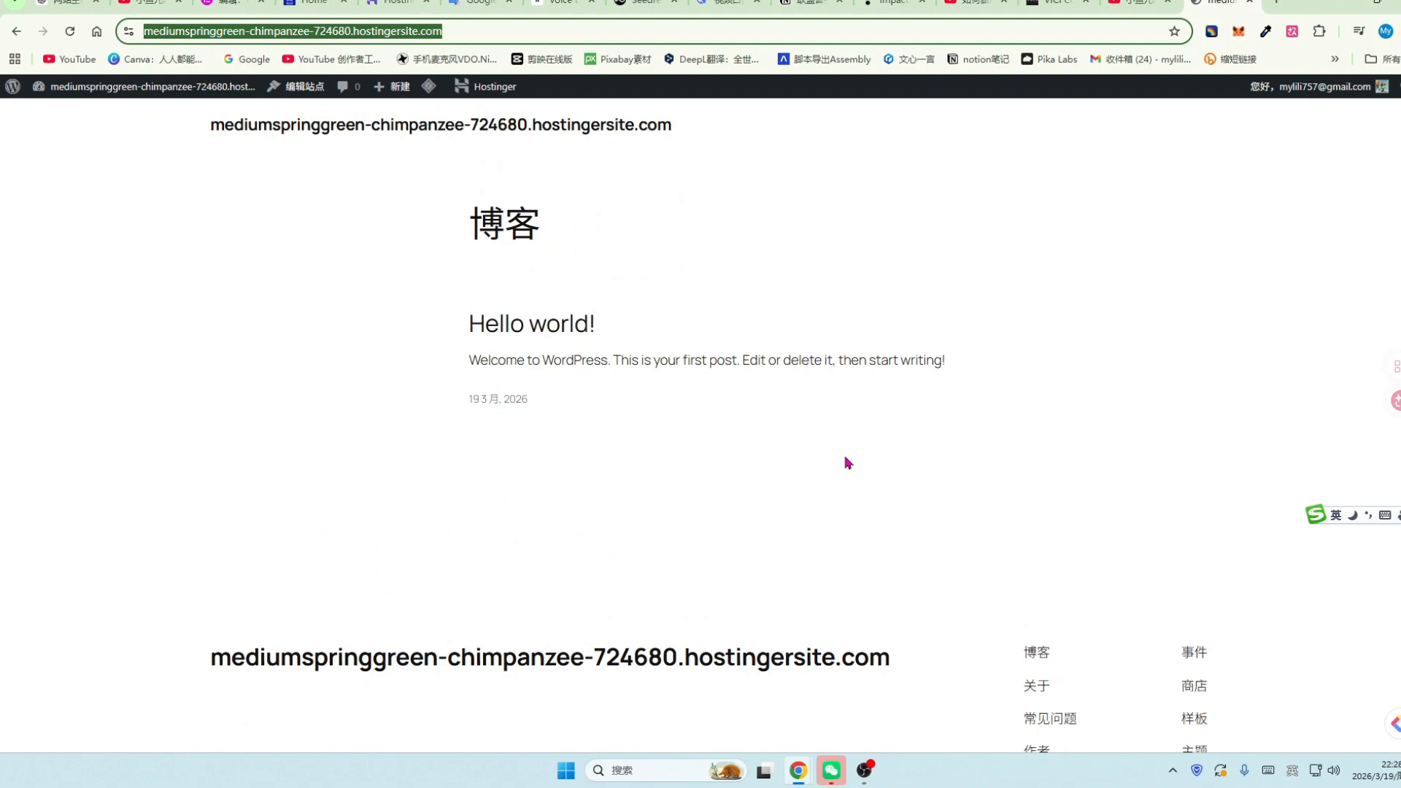
Return to the WordPress admin area, copy its wp-admin address, and open that address in a new browser tab.
click(13, 89)
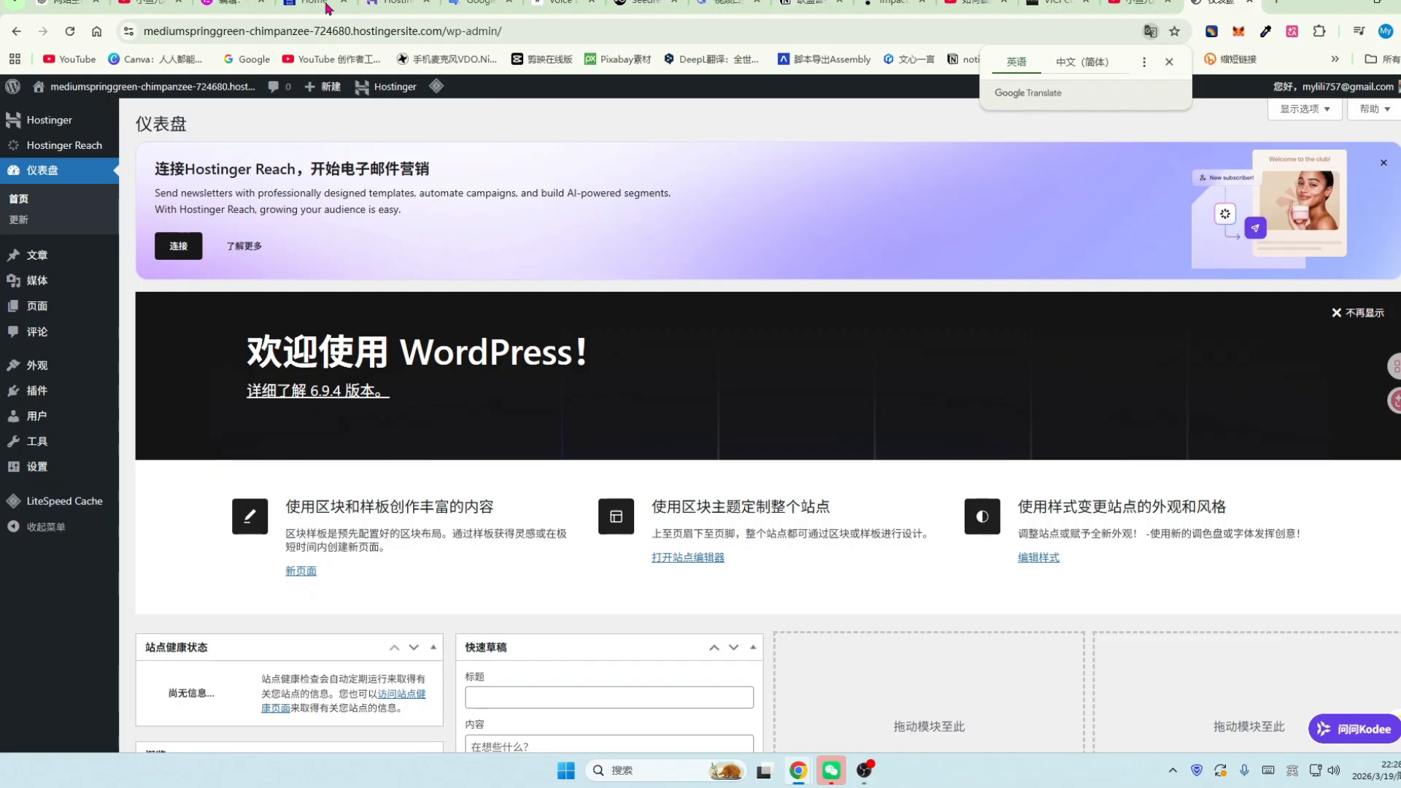
click(609, 30)
click(609, 30)
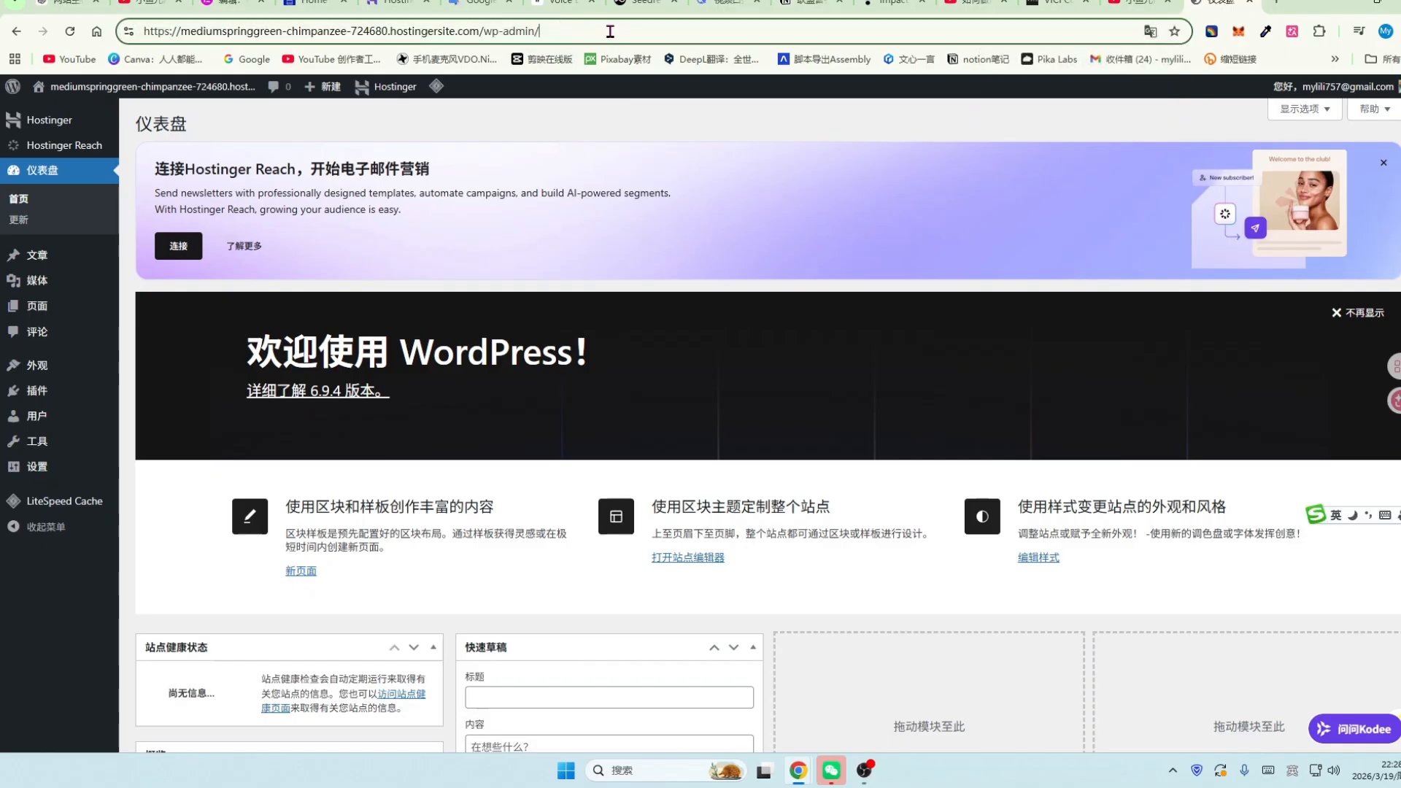
drag(609, 31, 4, 37)
key(ctrl+c)
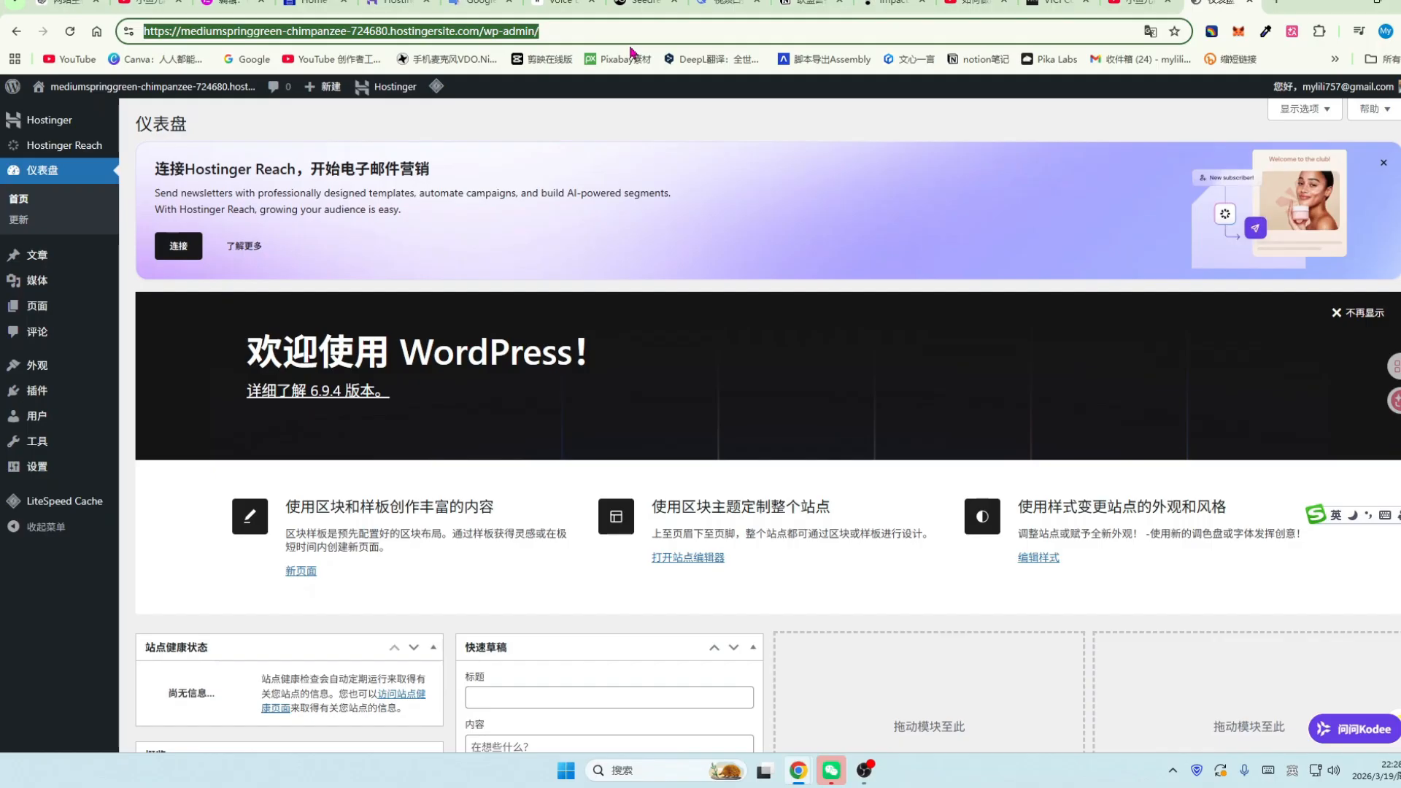
click(1276, 2)
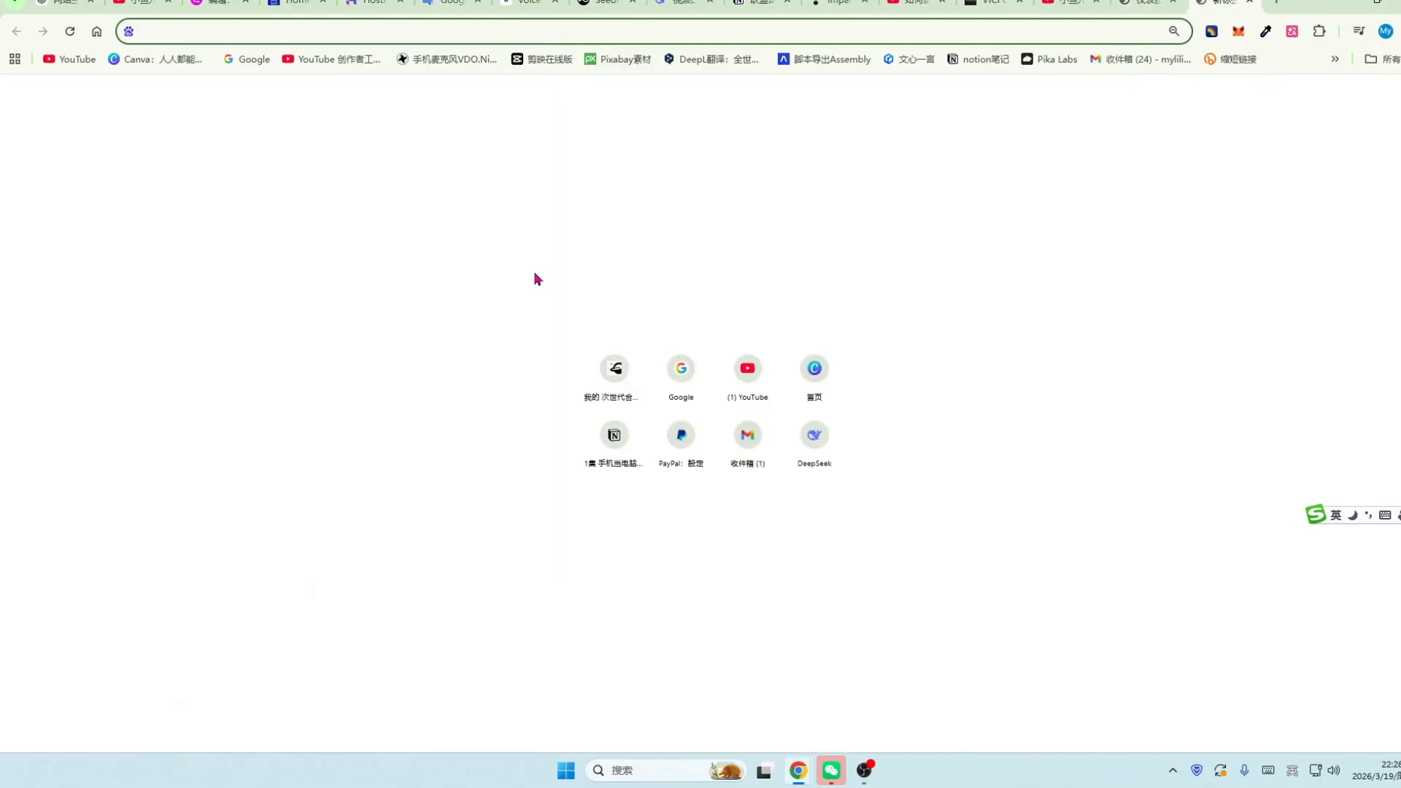
key(ctrl+v)
key(Return)
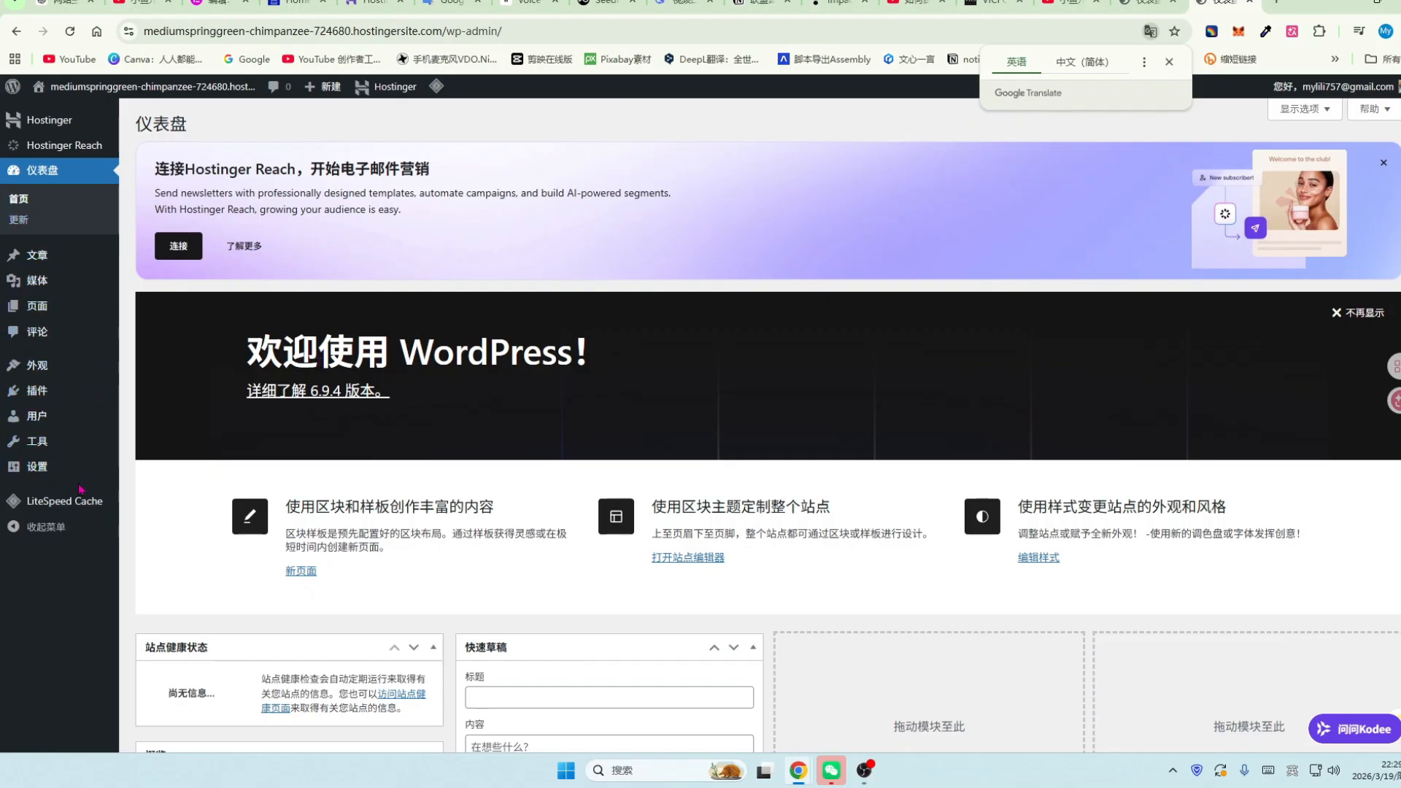
Look through the WordPress pages, posts and users lists and where new entries are added.
mouse_move(57, 305)
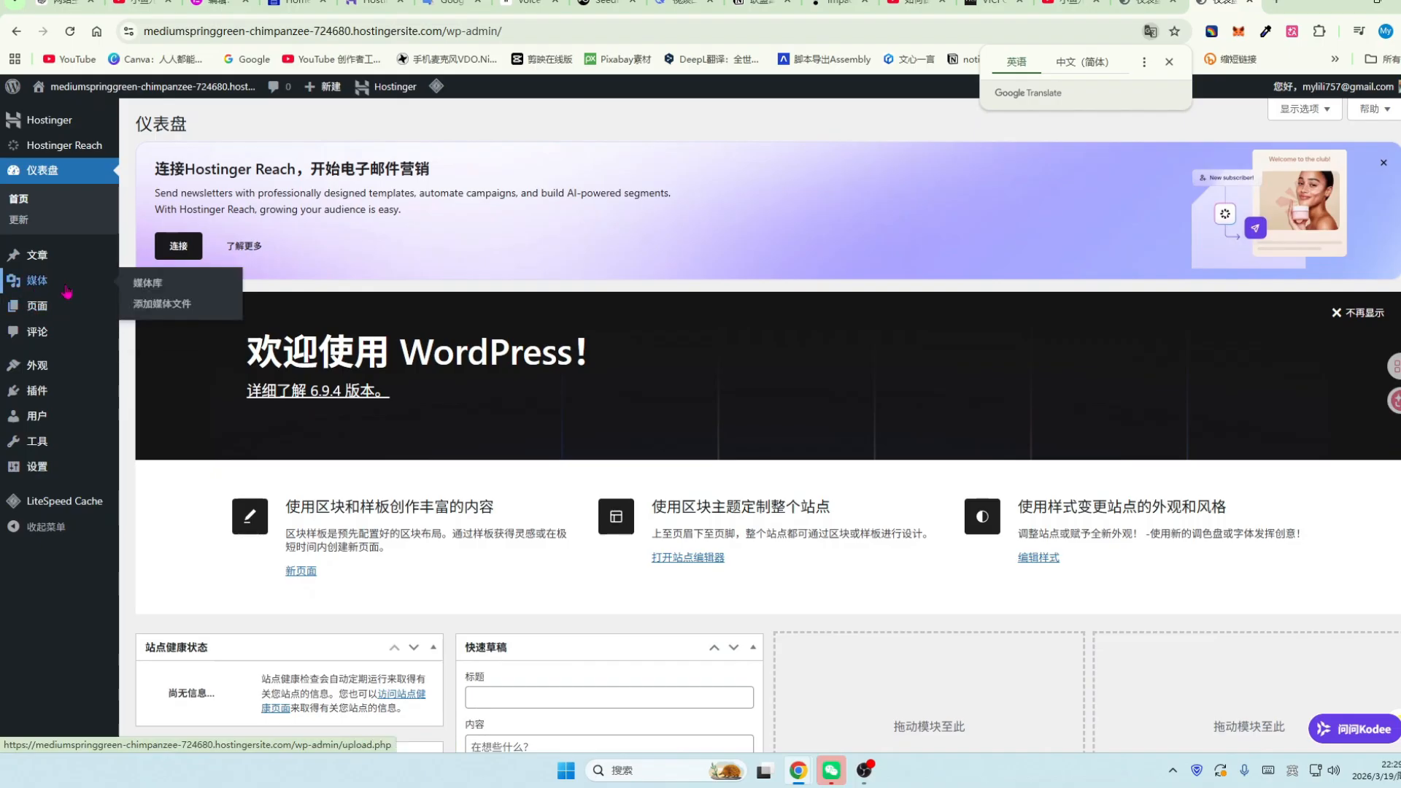
click(35, 308)
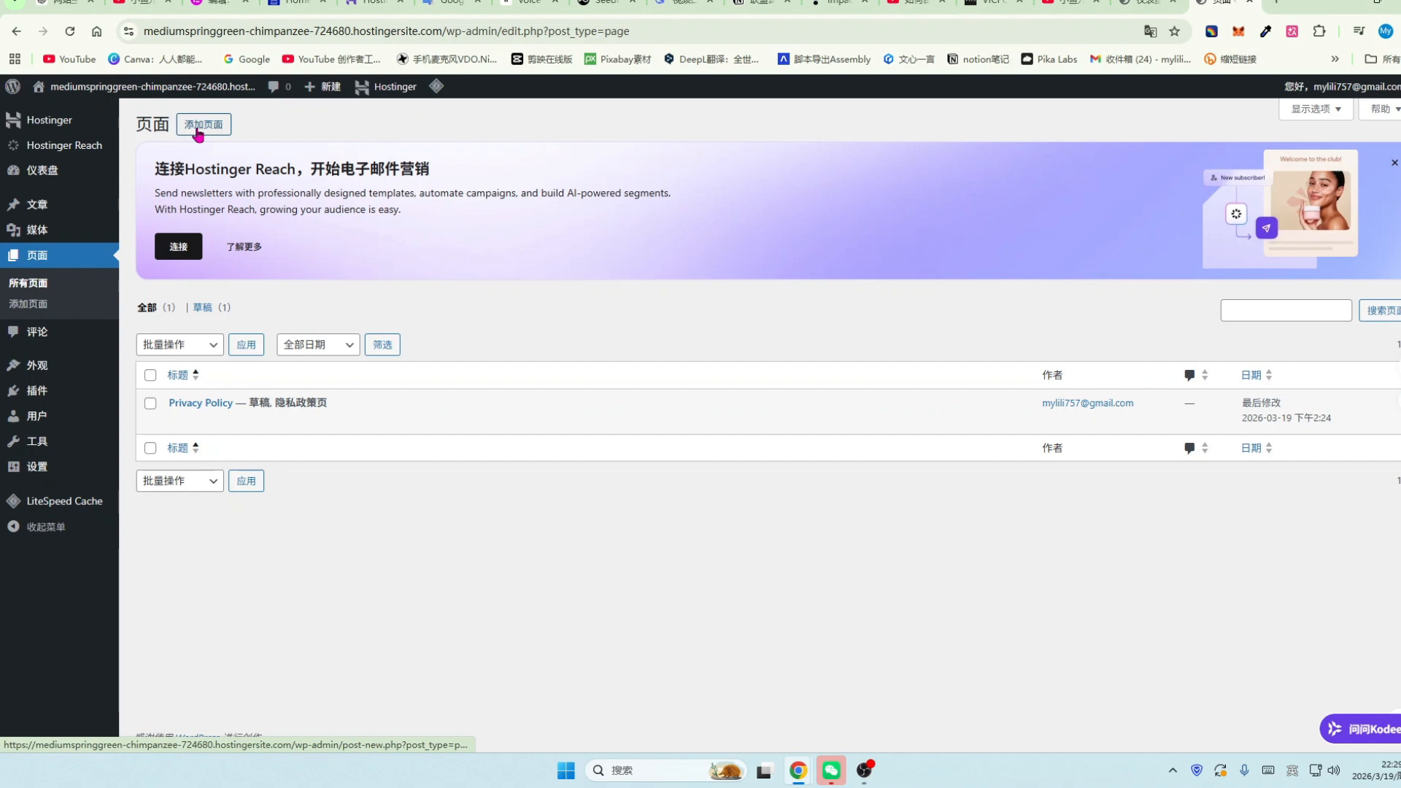
mouse_move(40, 210)
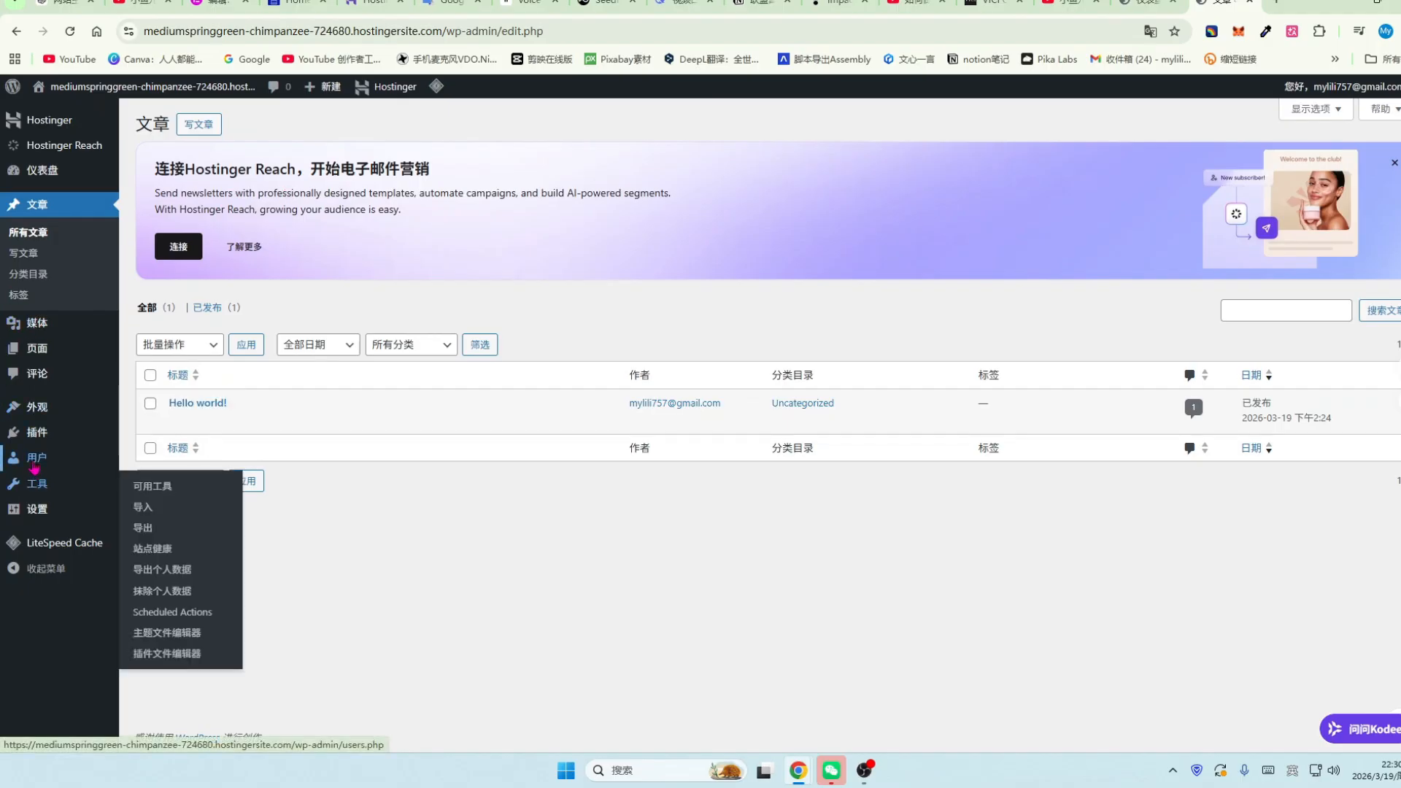
mouse_move(35, 465)
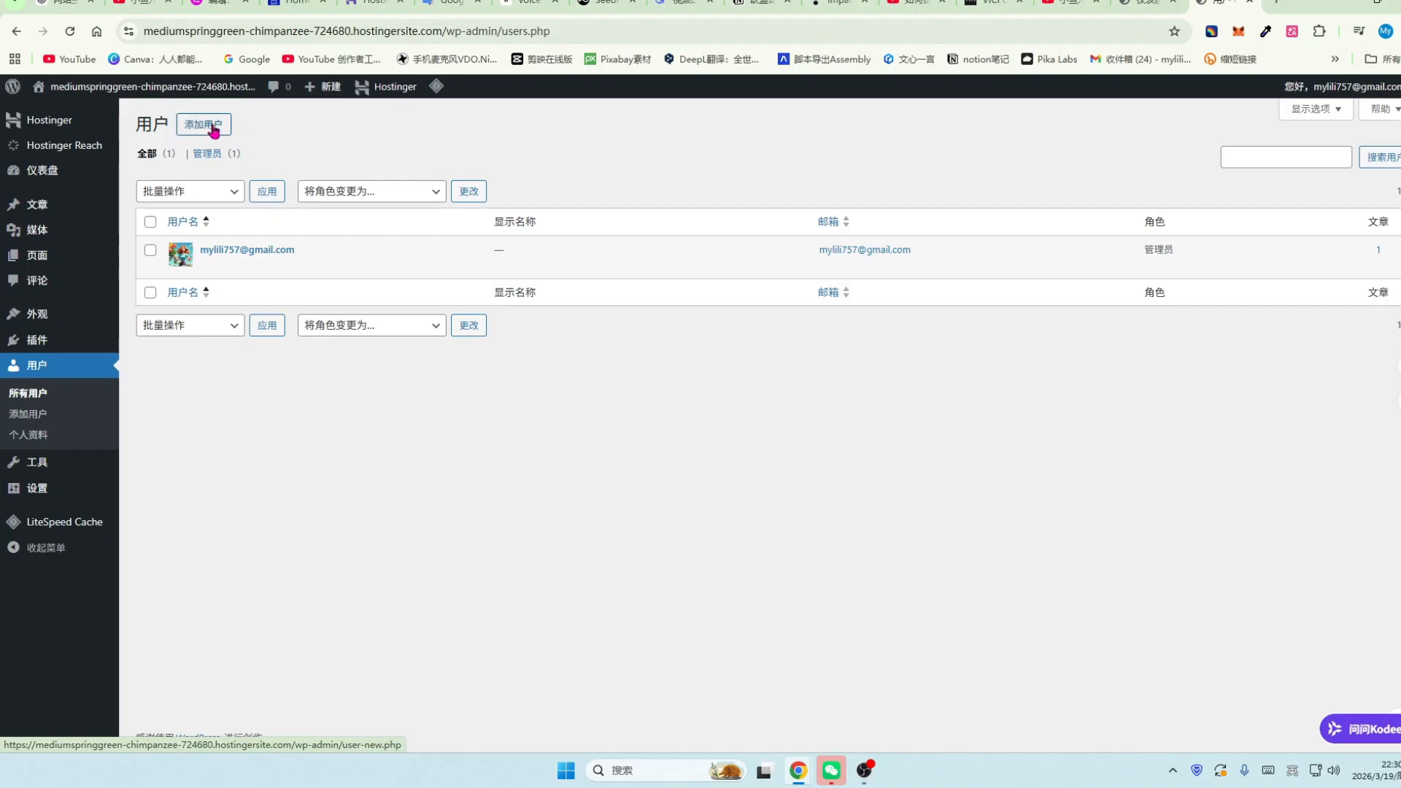
Look over the installed WordPress themes and view the example homepage open in another browser tab.
mouse_move(35, 319)
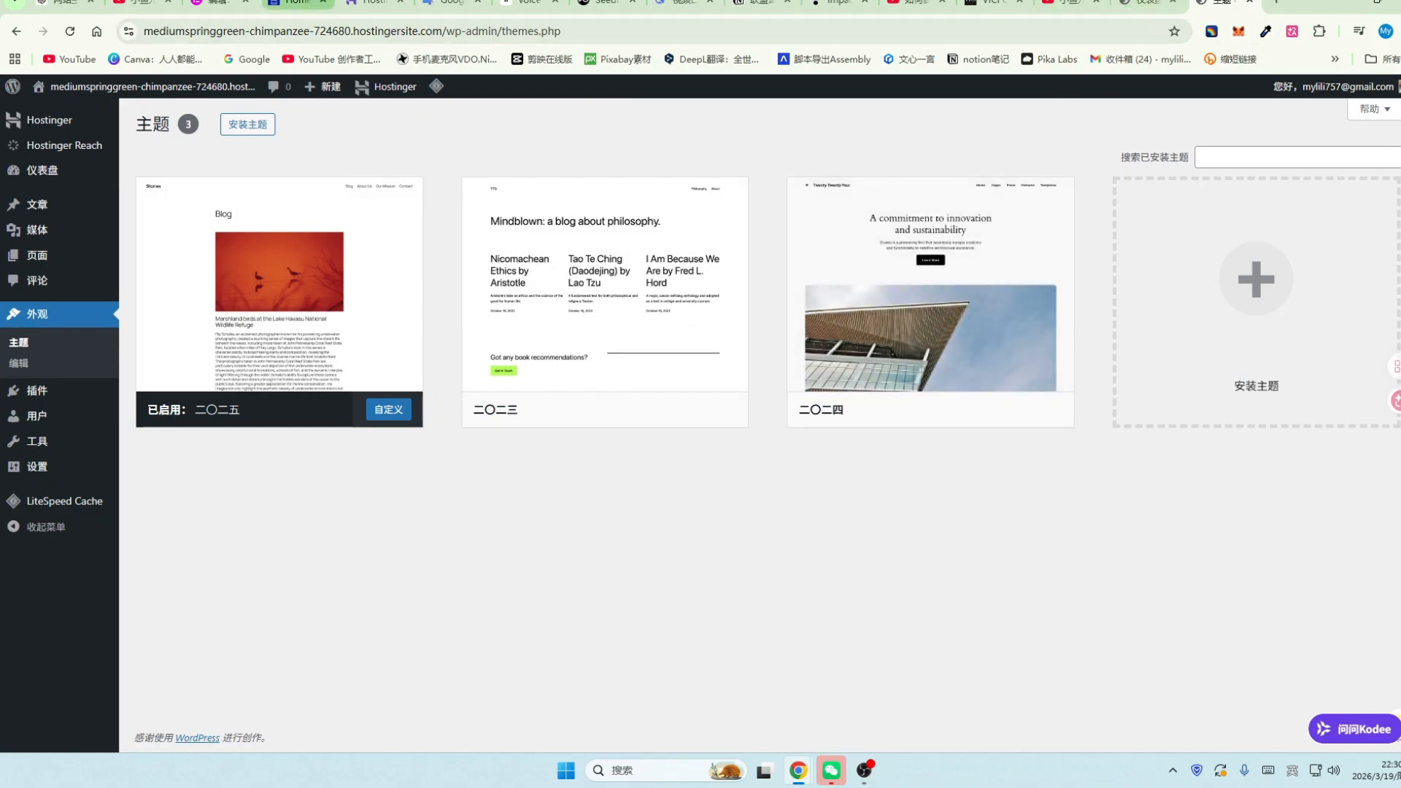
click(296, 3)
scroll(1131, 580, down, 7)
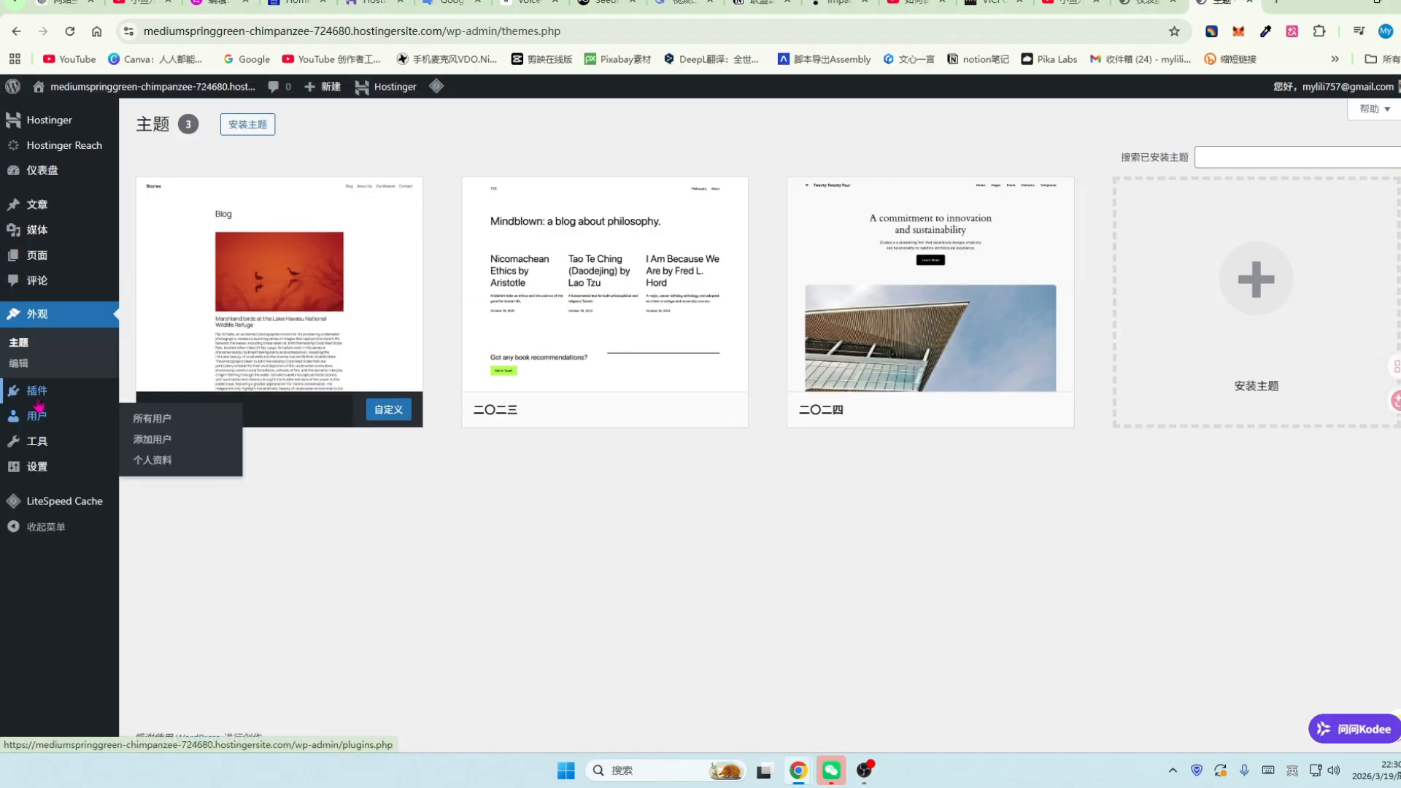
Examine the installed plugins and browse the featured plugins available for installation.
mouse_move(37, 392)
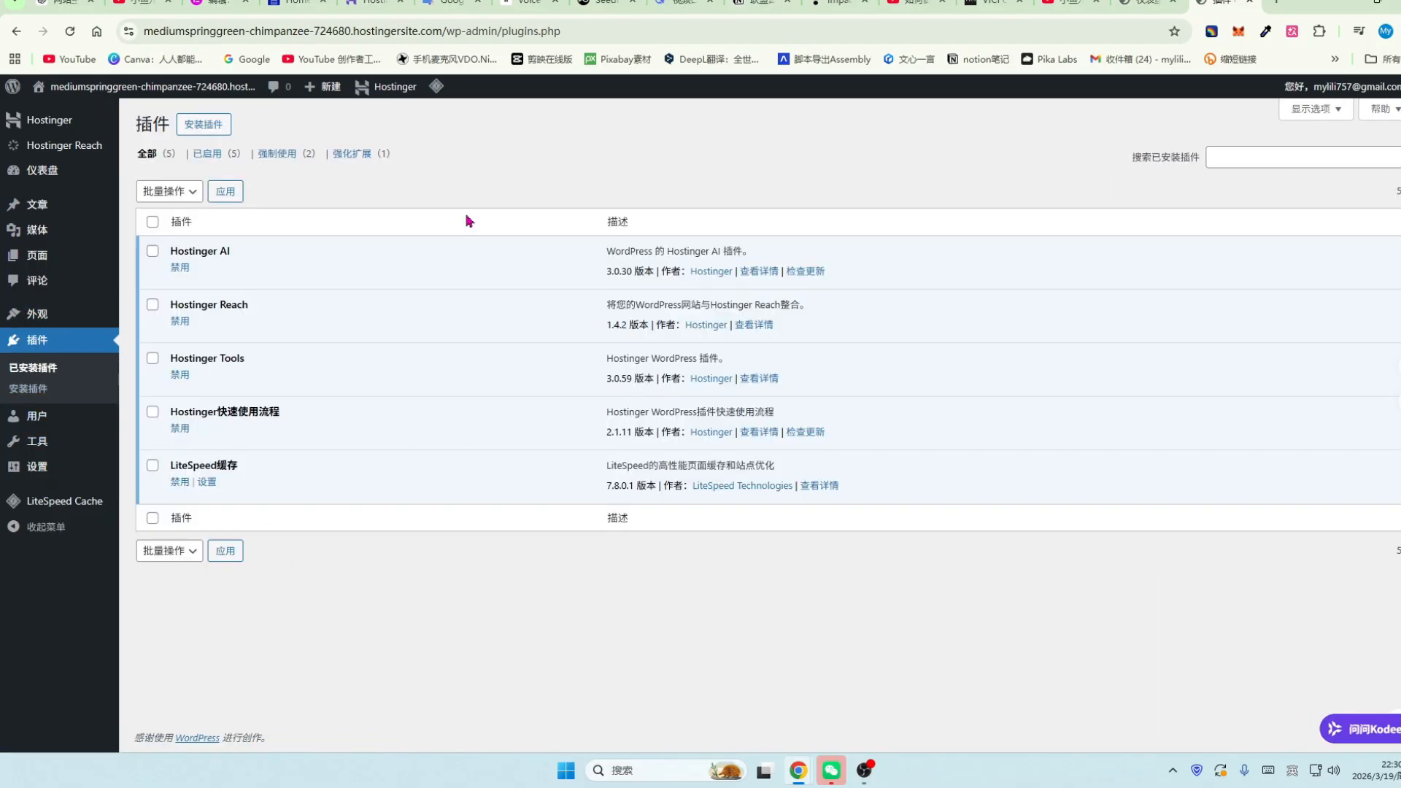
click(213, 132)
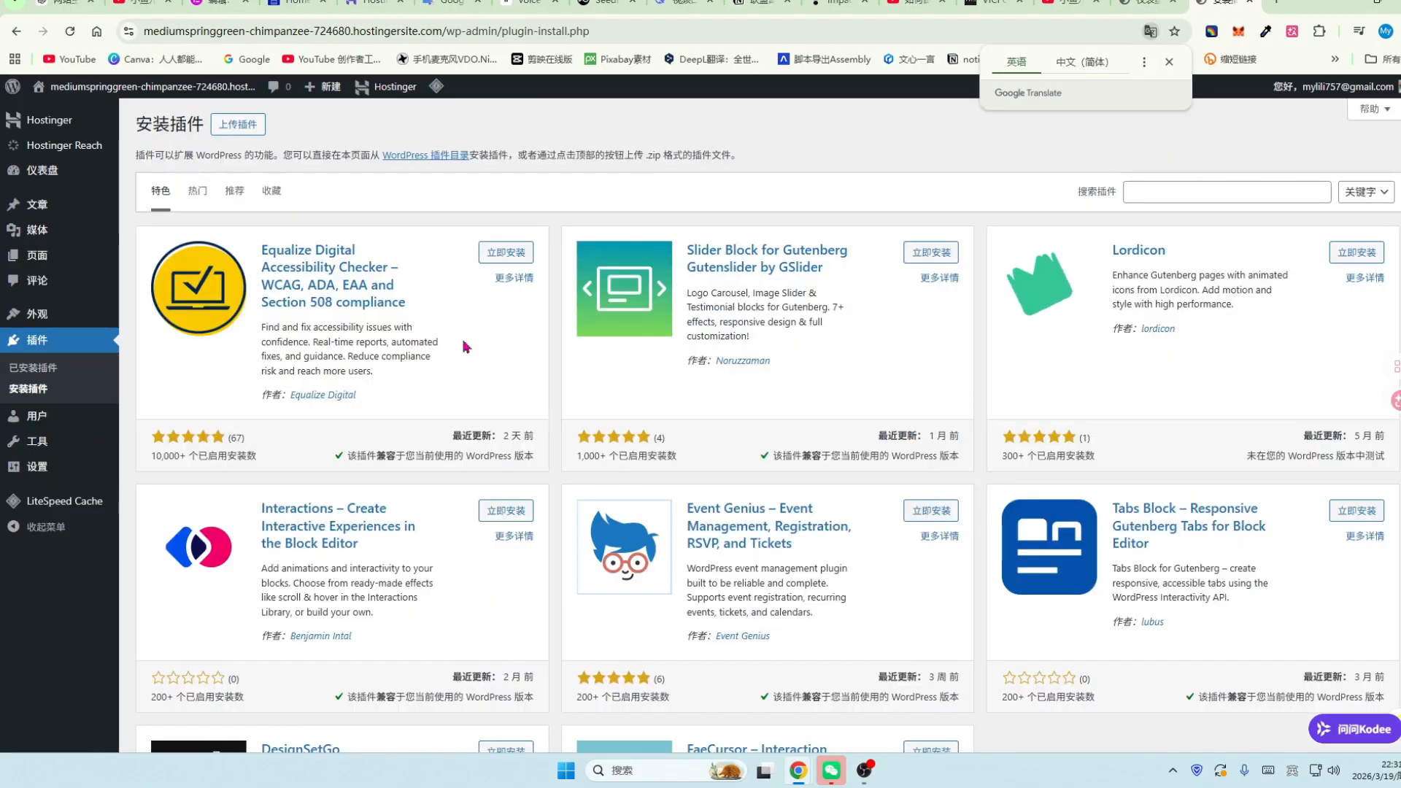
scroll(898, 431, down, 1)
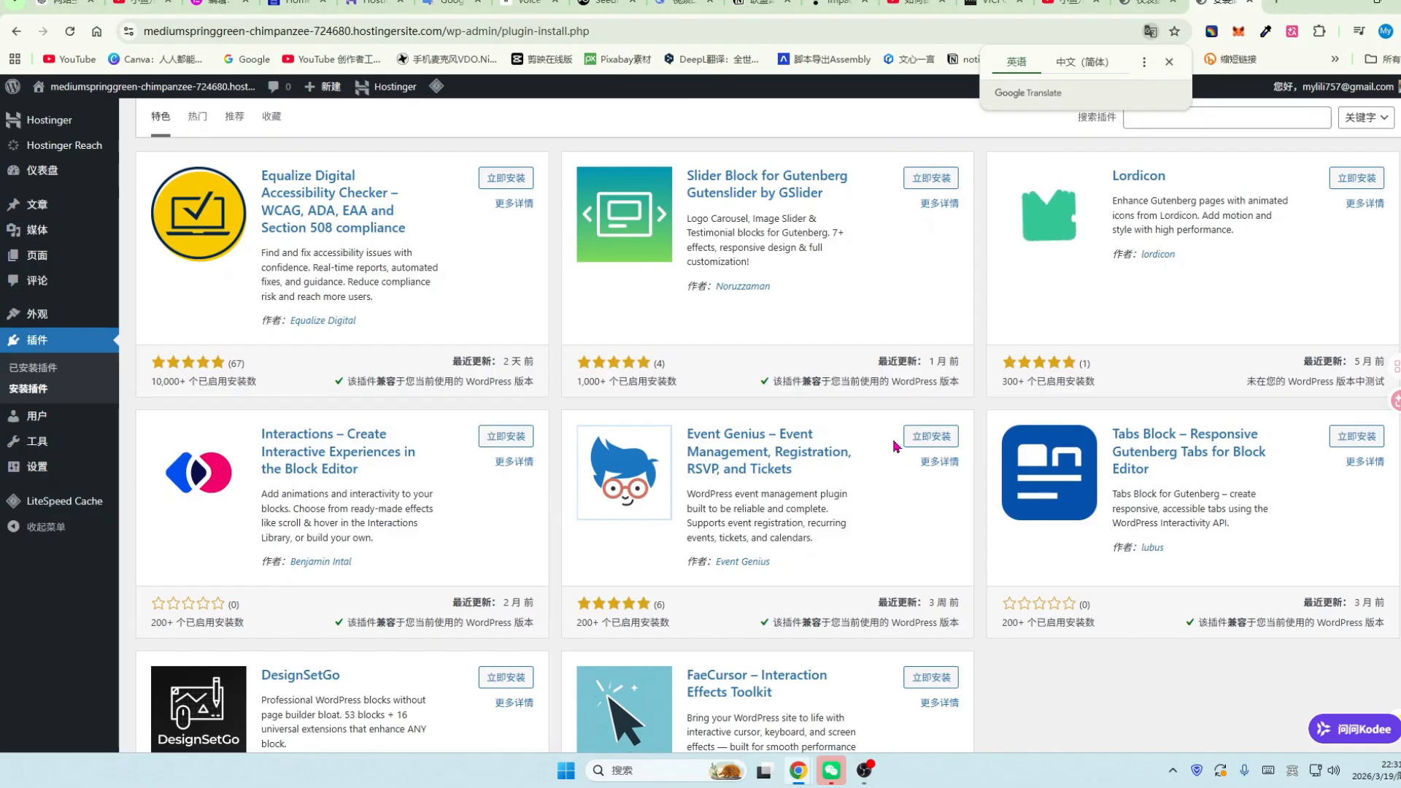
scroll(896, 447, down, 1)
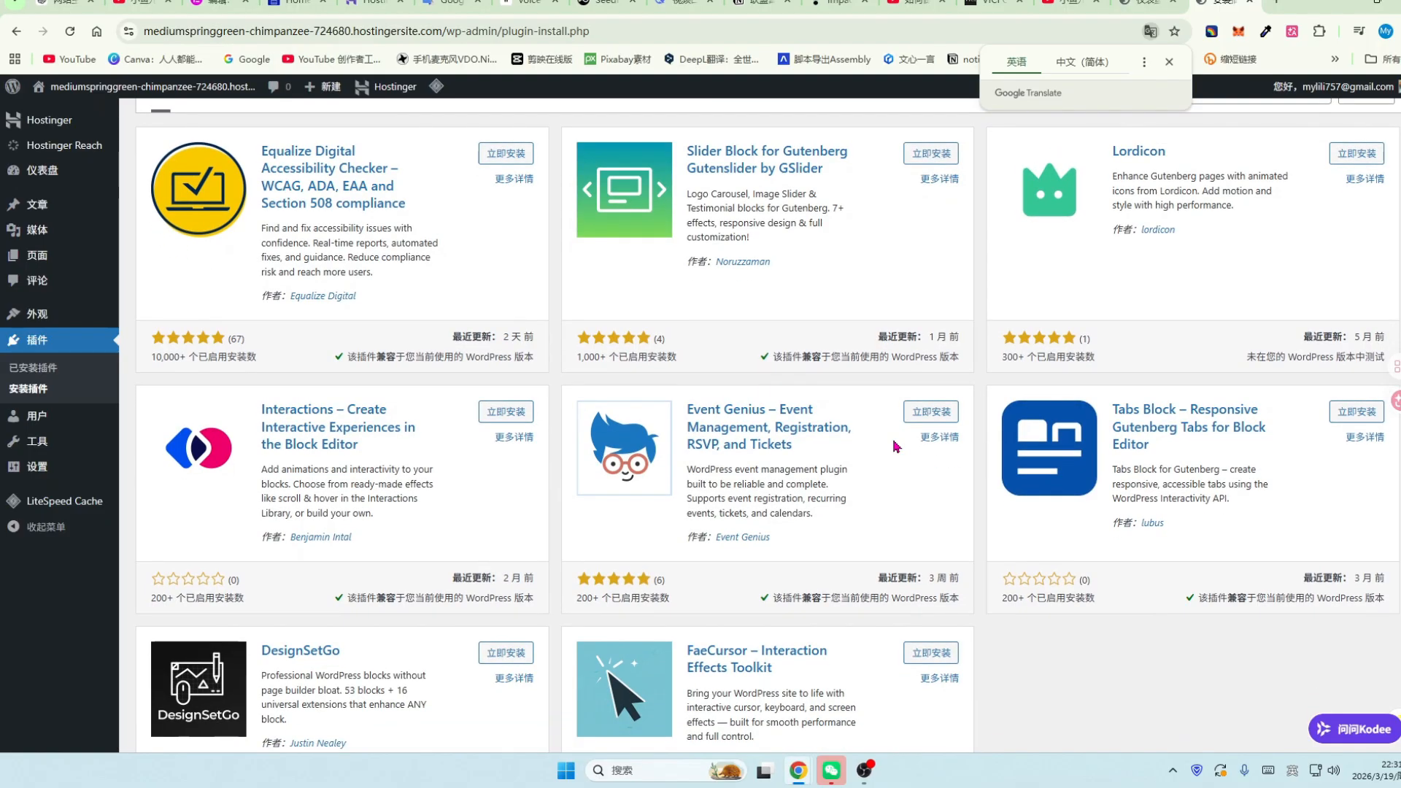
scroll(896, 447, down, 2)
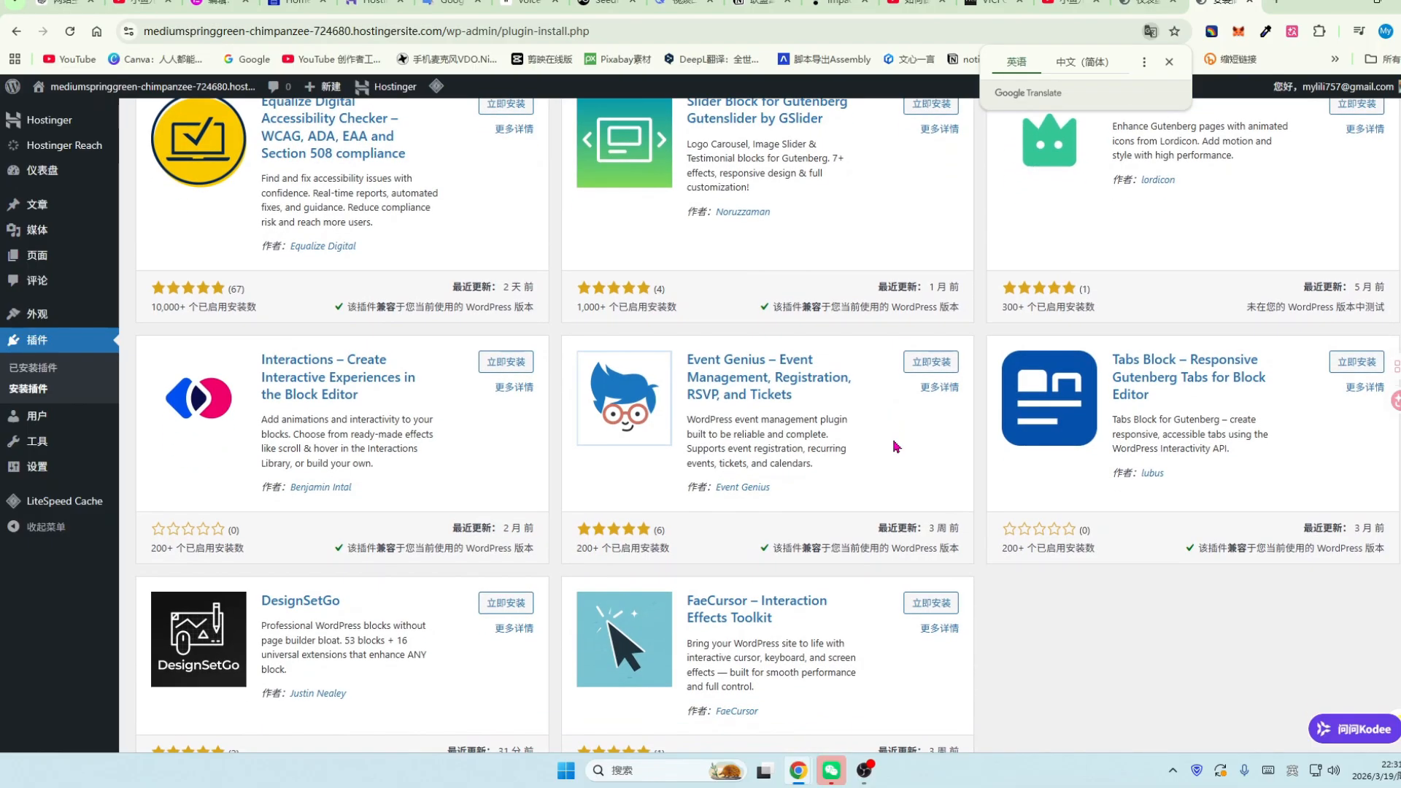
scroll(896, 447, down, 1)
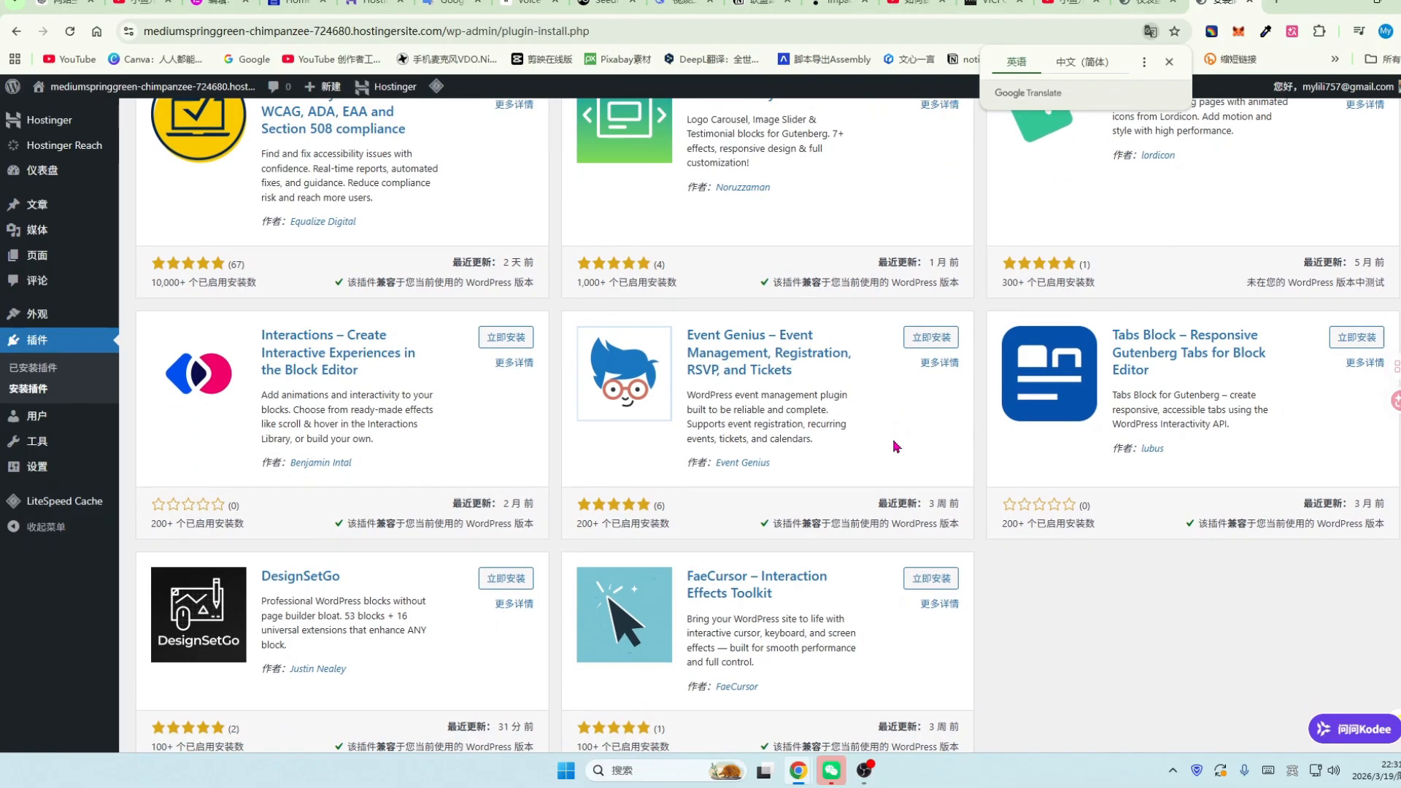
scroll(896, 447, down, 3)
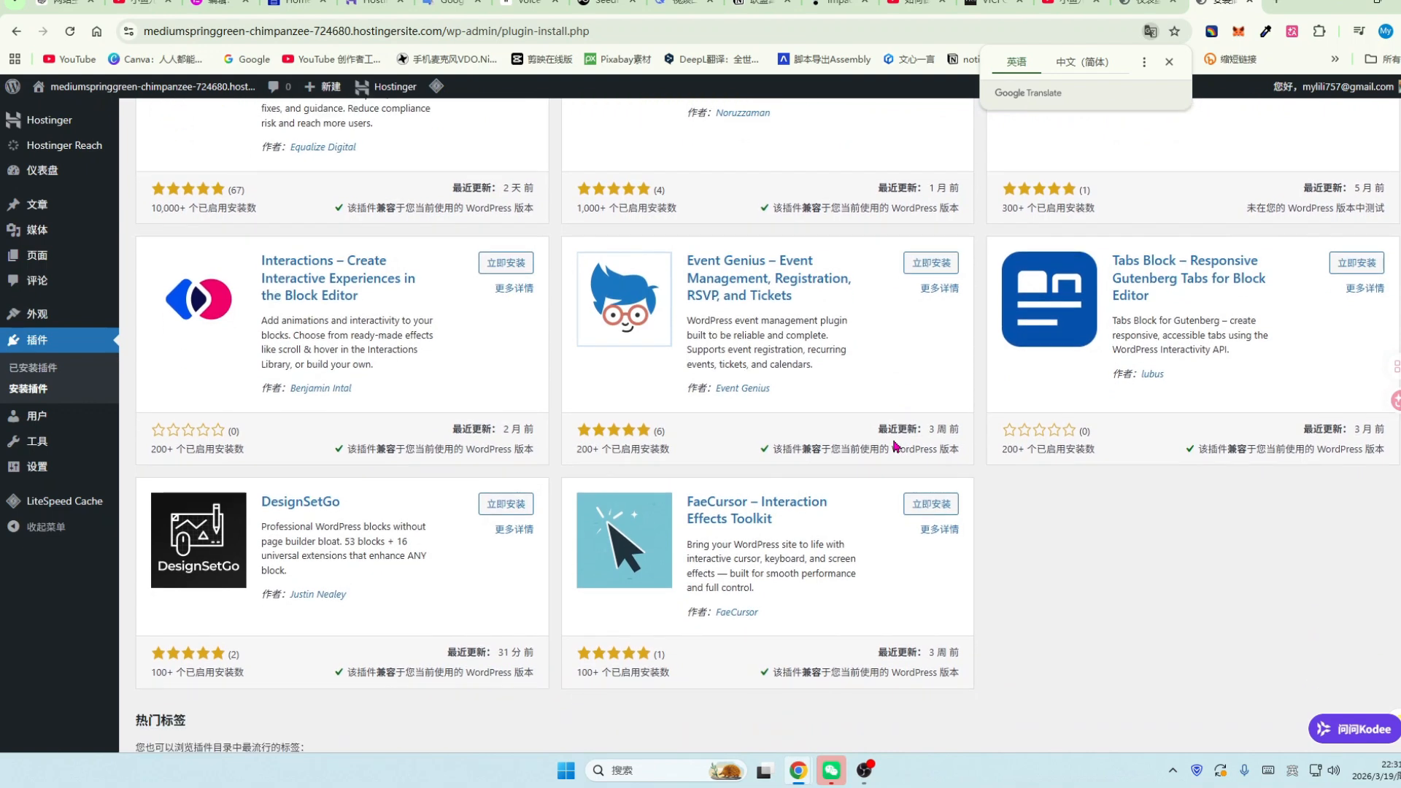
scroll(896, 446, down, 2)
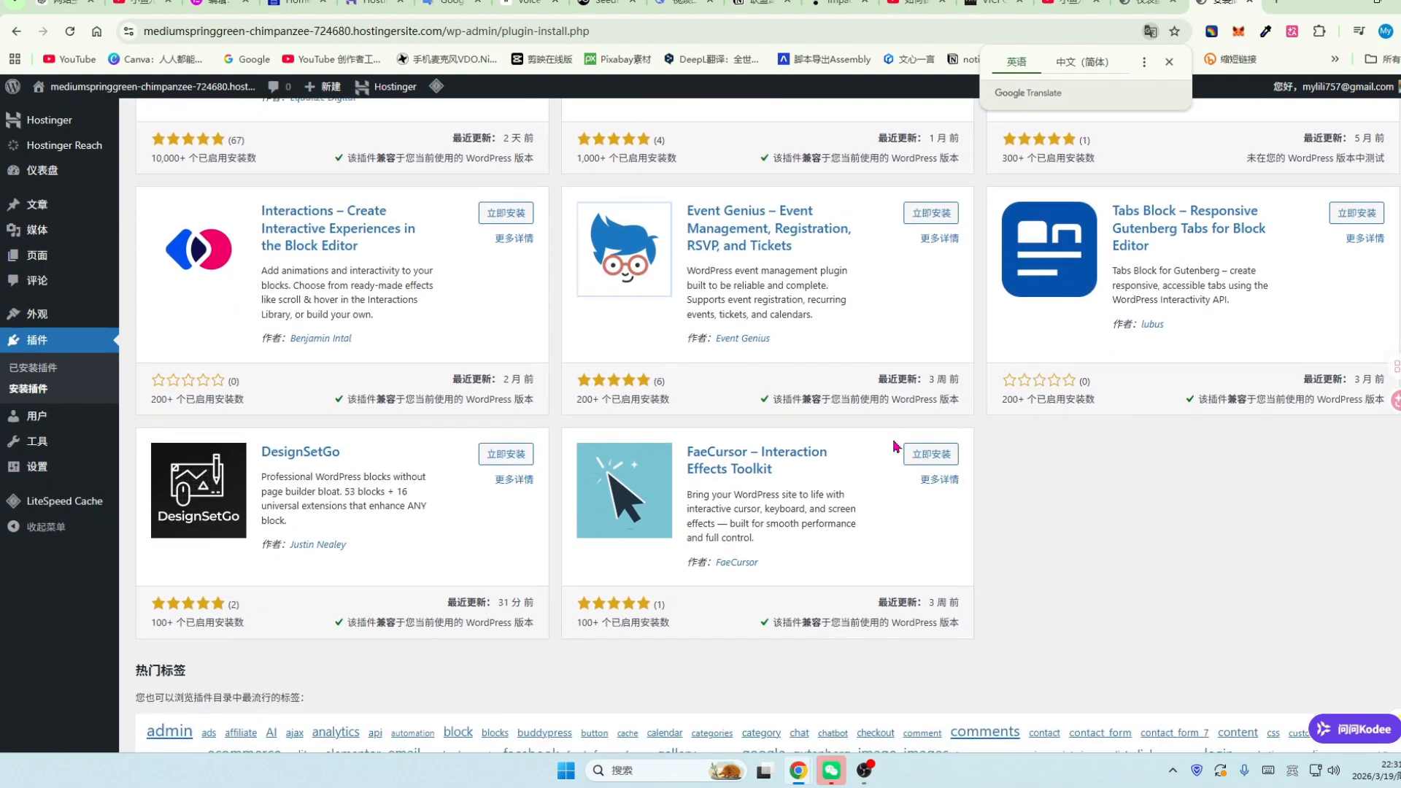
scroll(897, 447, up, 5)
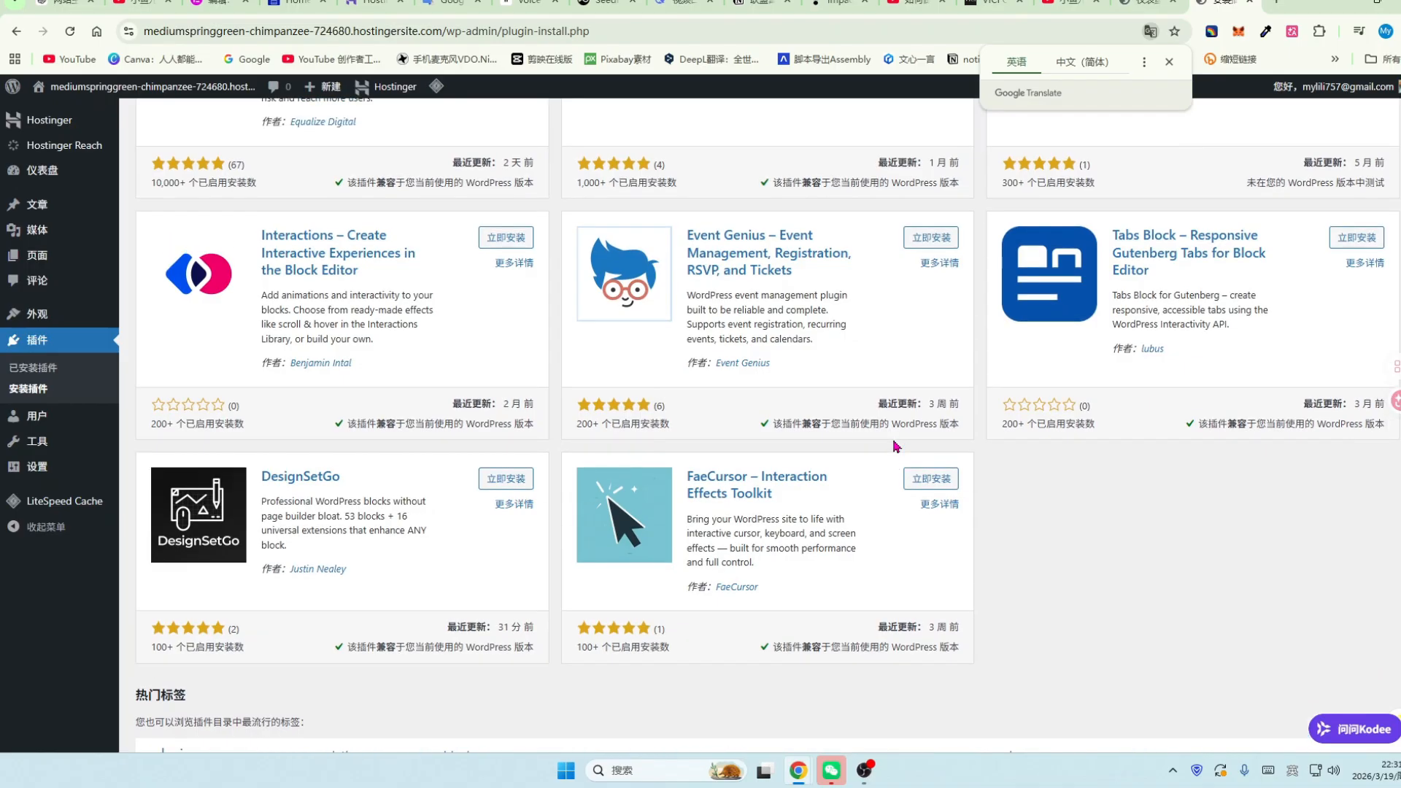
scroll(896, 447, up, 6)
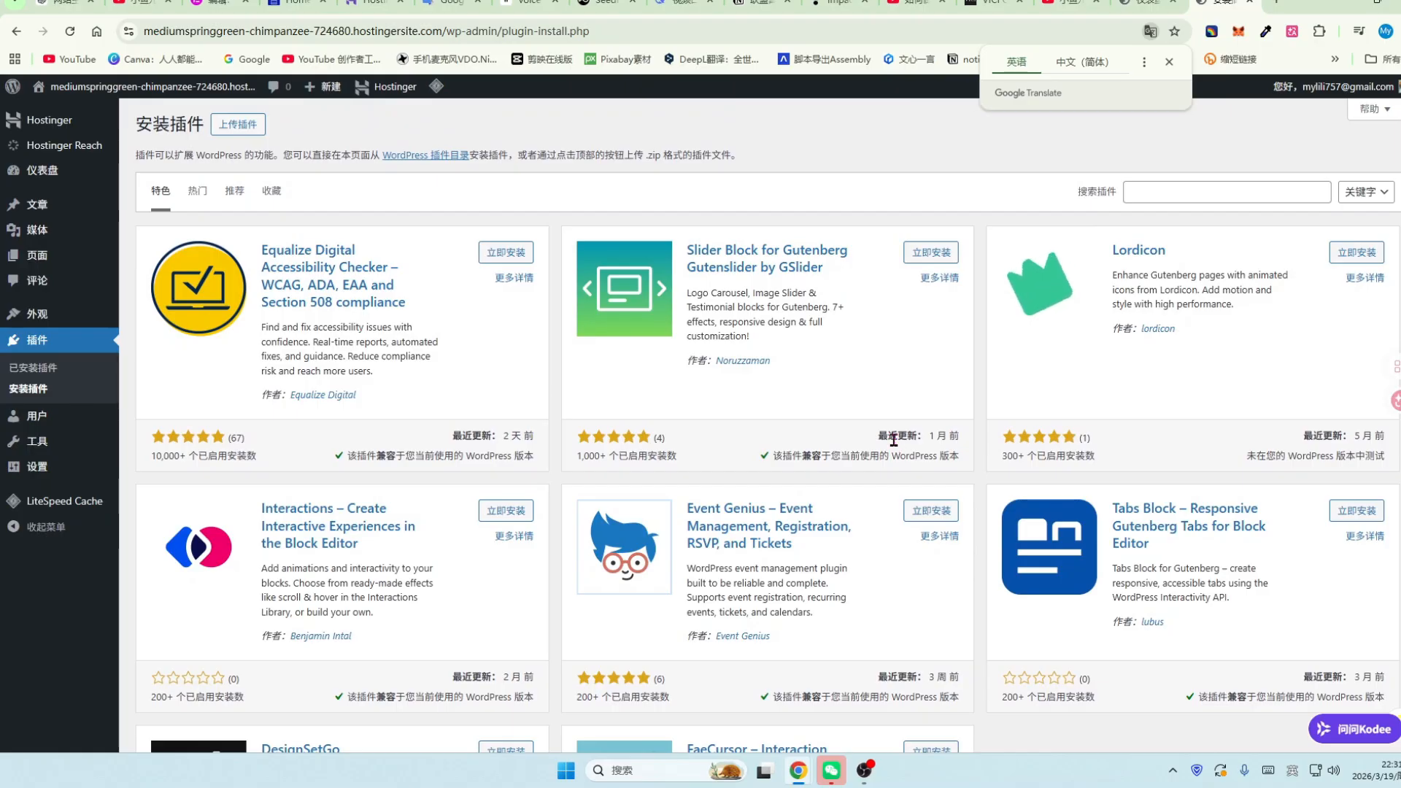
scroll(706, 482, down, 1)
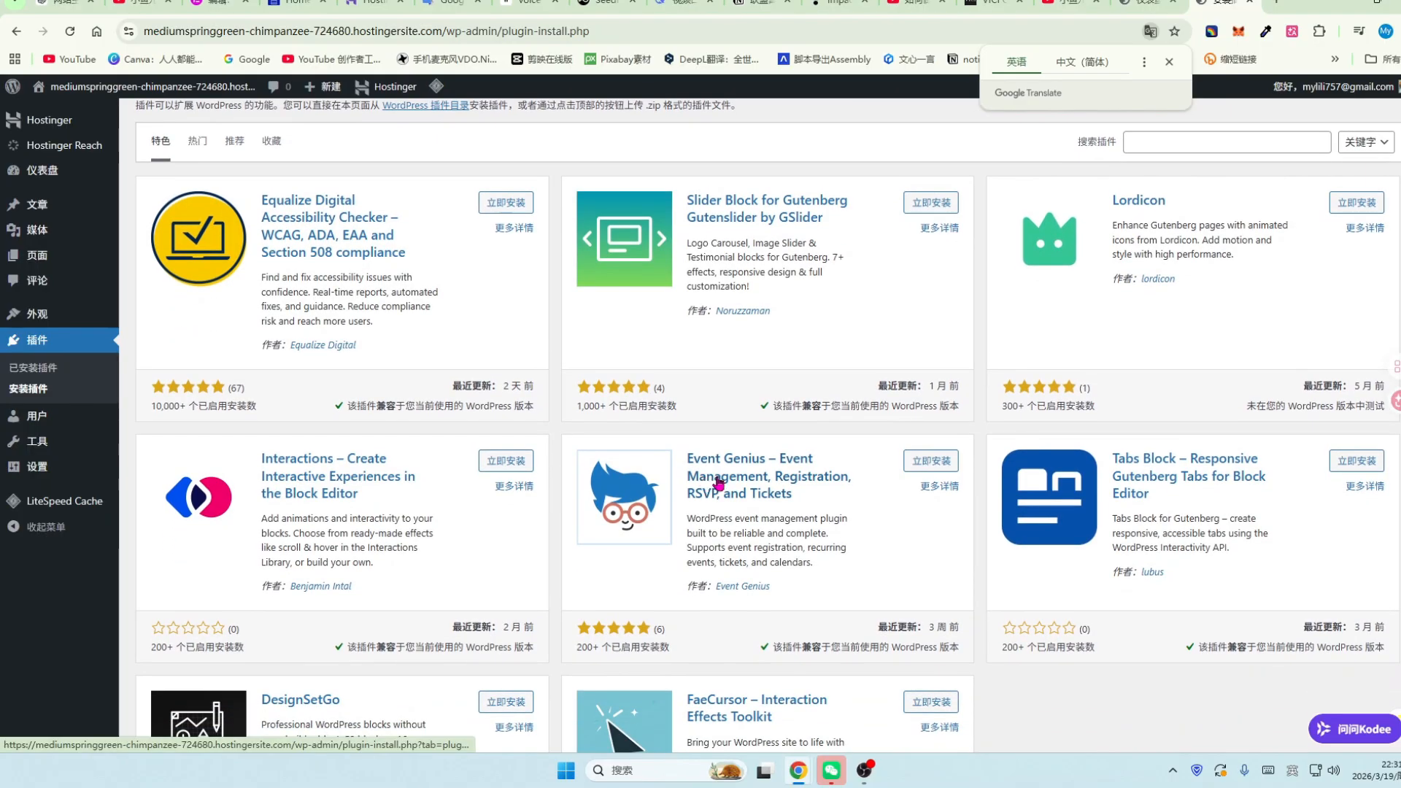
scroll(859, 476, up, 1)
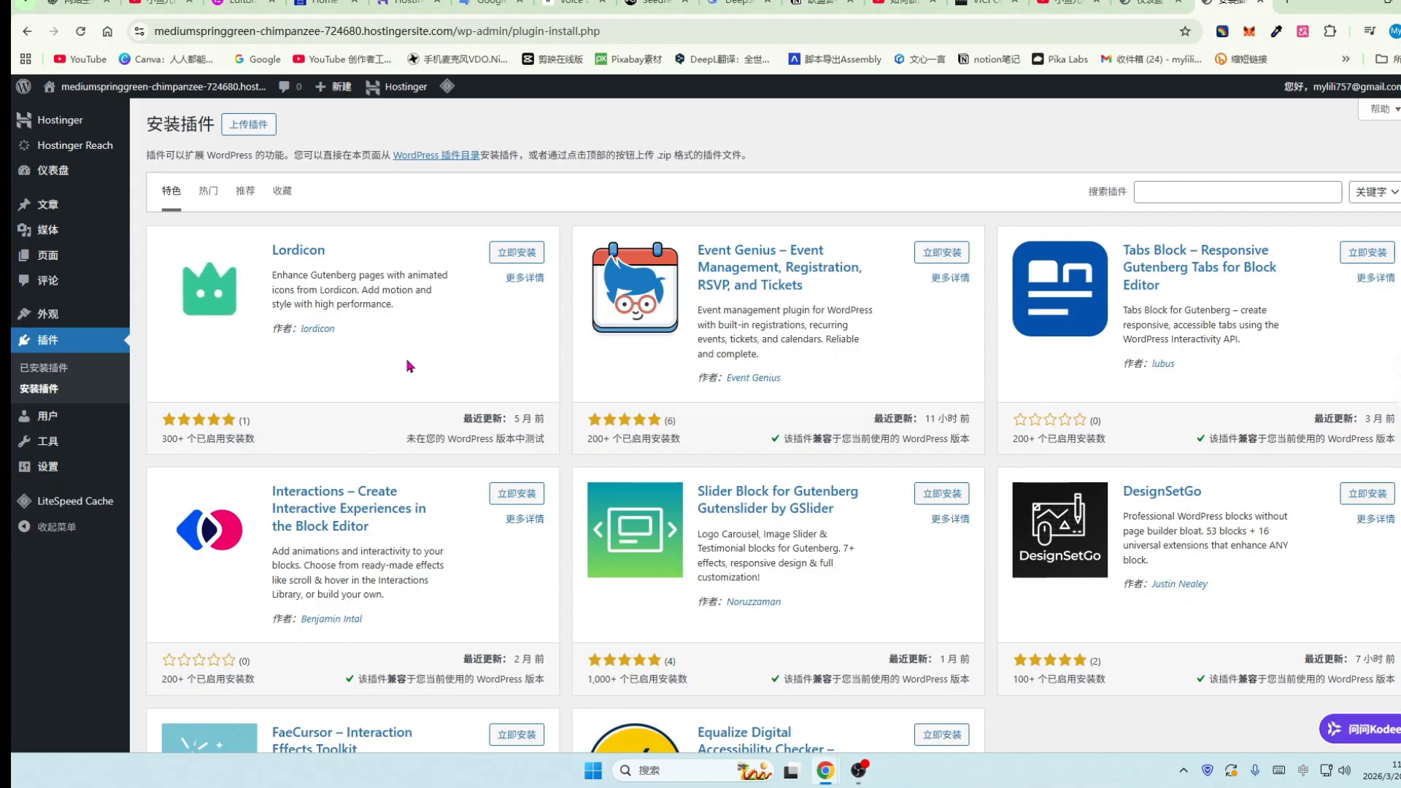
Delete the unused 二〇二三 (Twenty Twenty-Three) theme from the installed themes.
mouse_move(34, 317)
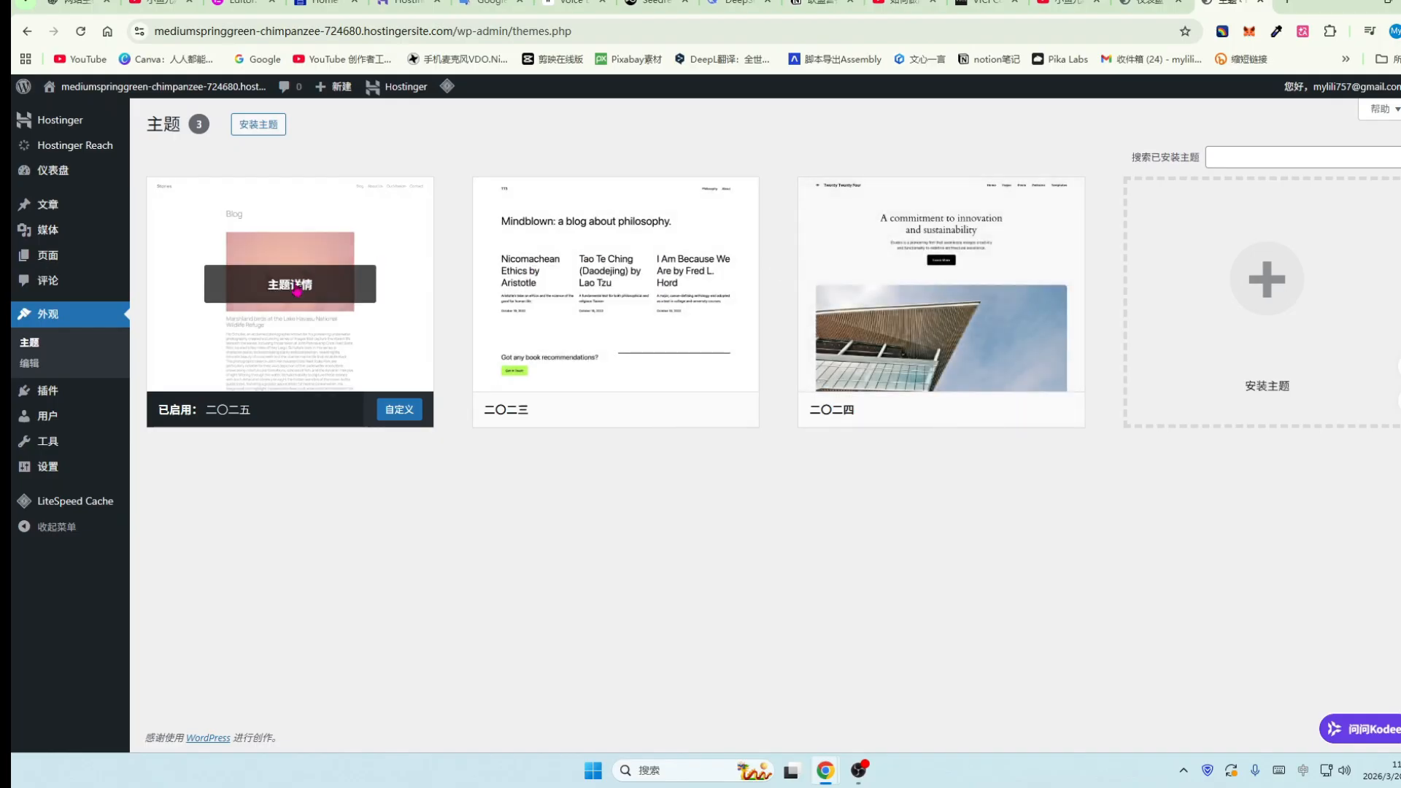
click(625, 336)
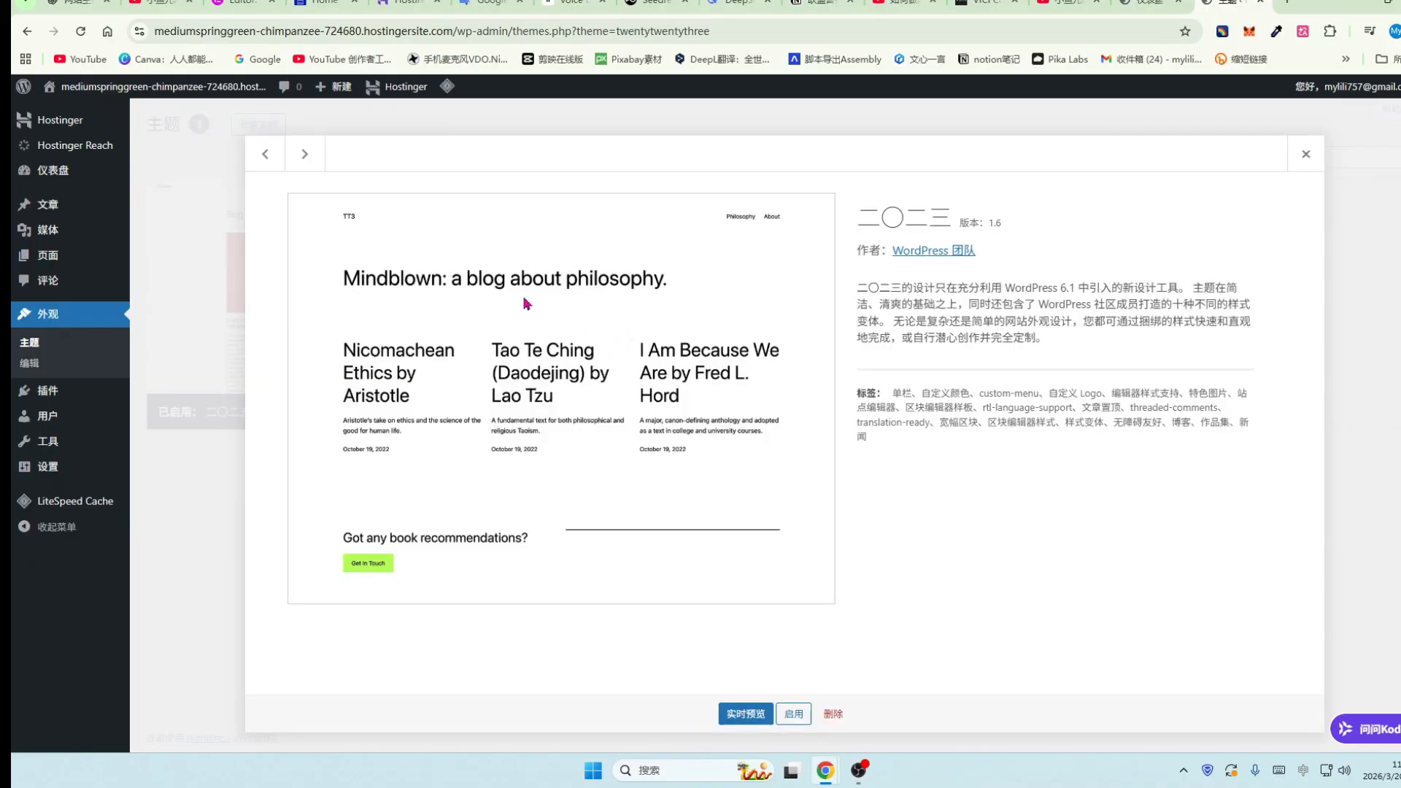
click(834, 715)
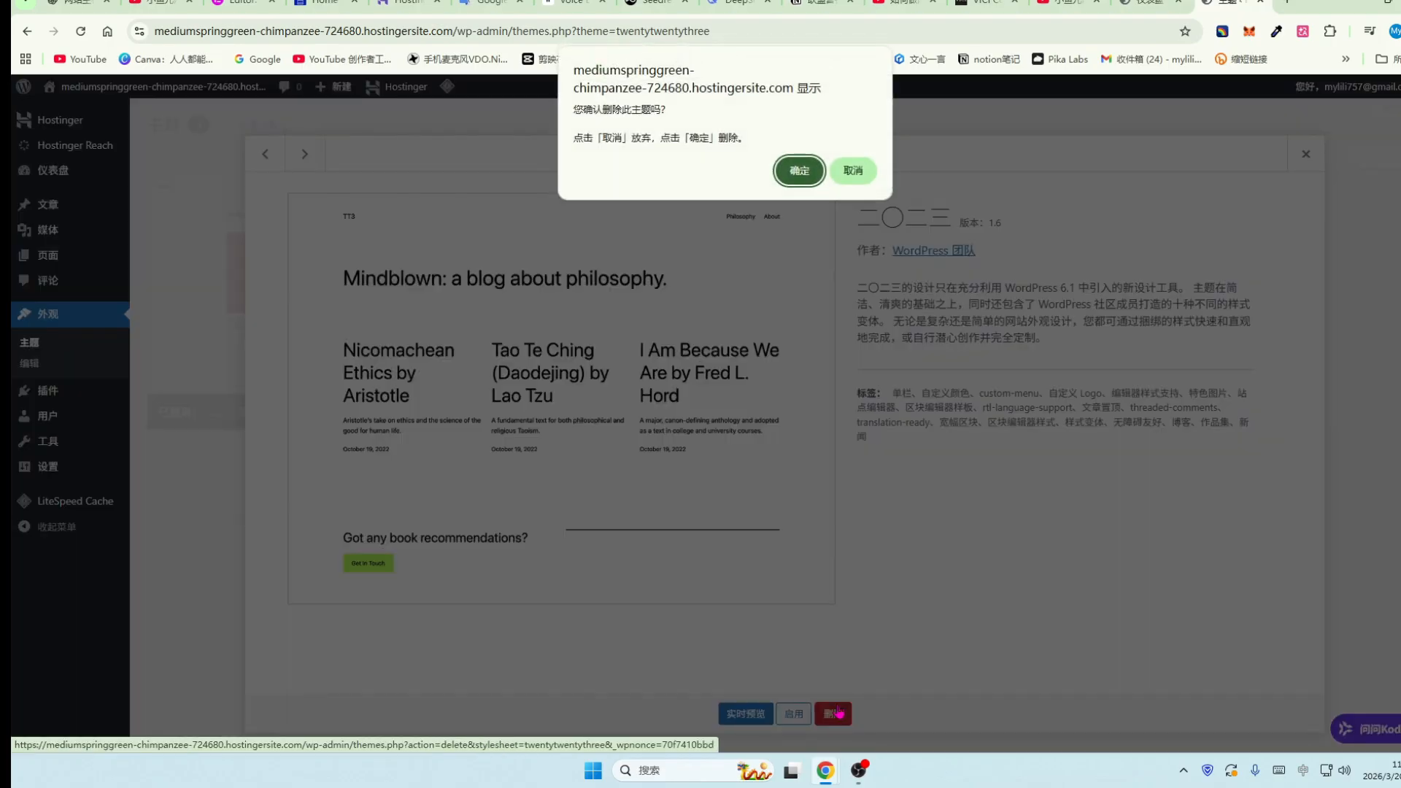
click(799, 171)
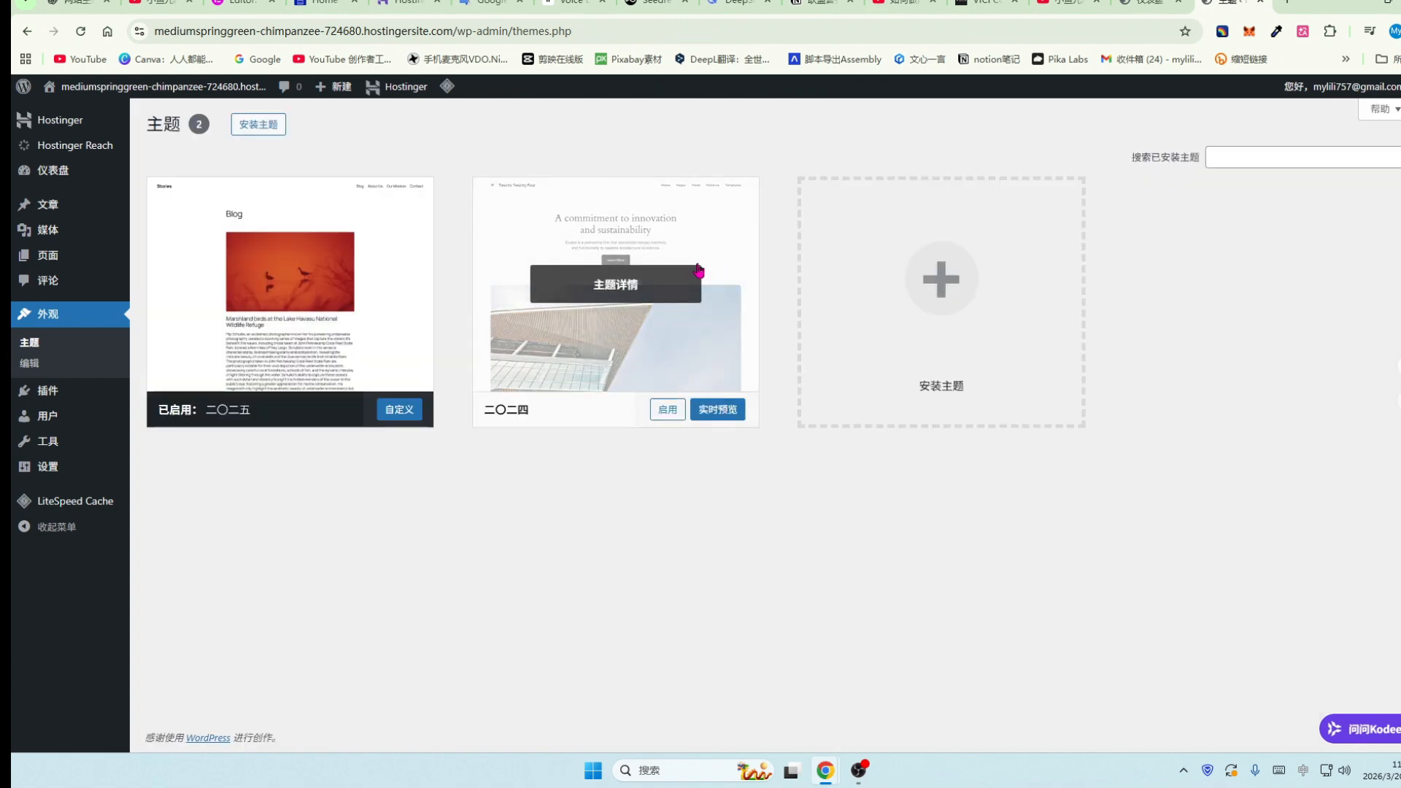
Delete the unused 二〇二四 (Twenty Twenty-Four) theme, keeping only the active theme installed.
click(700, 230)
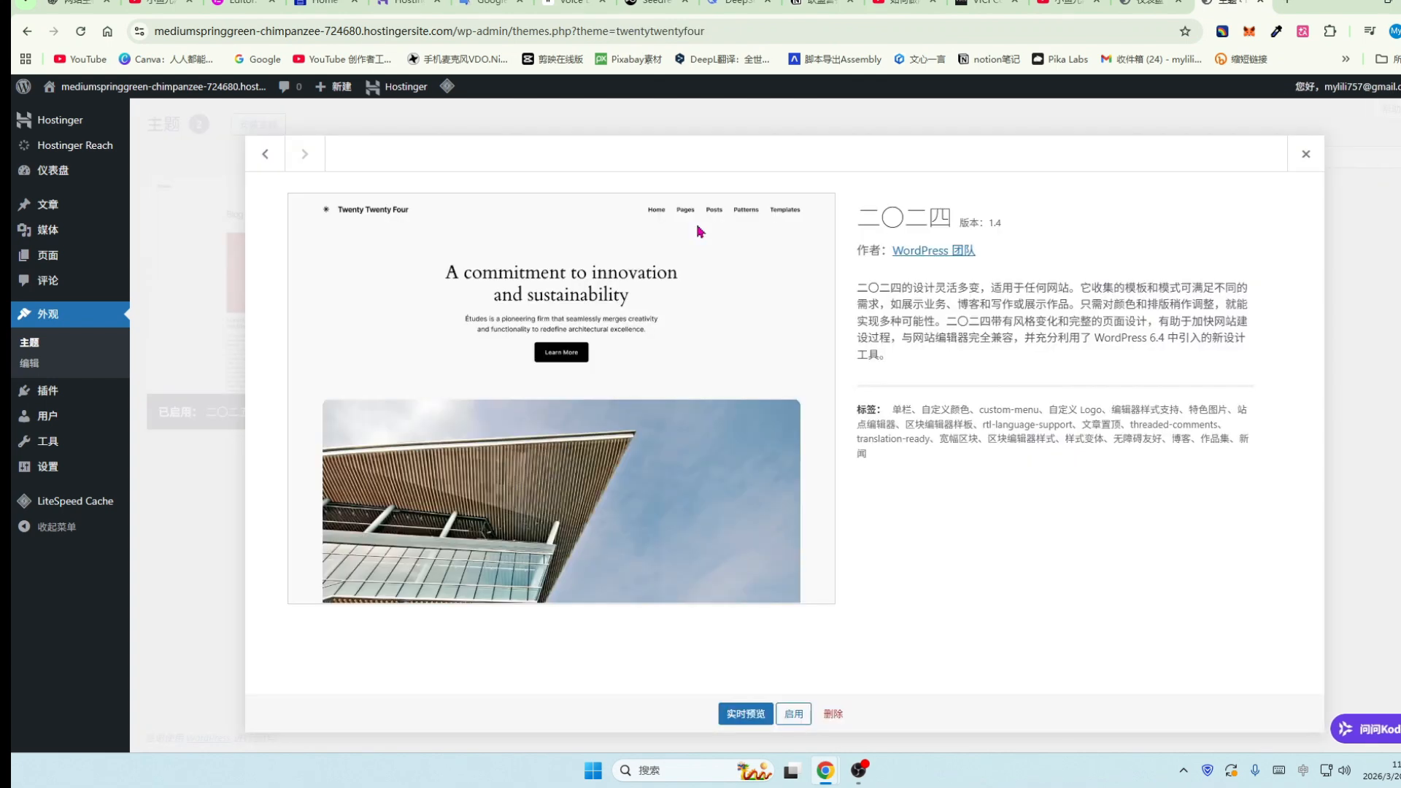
click(836, 720)
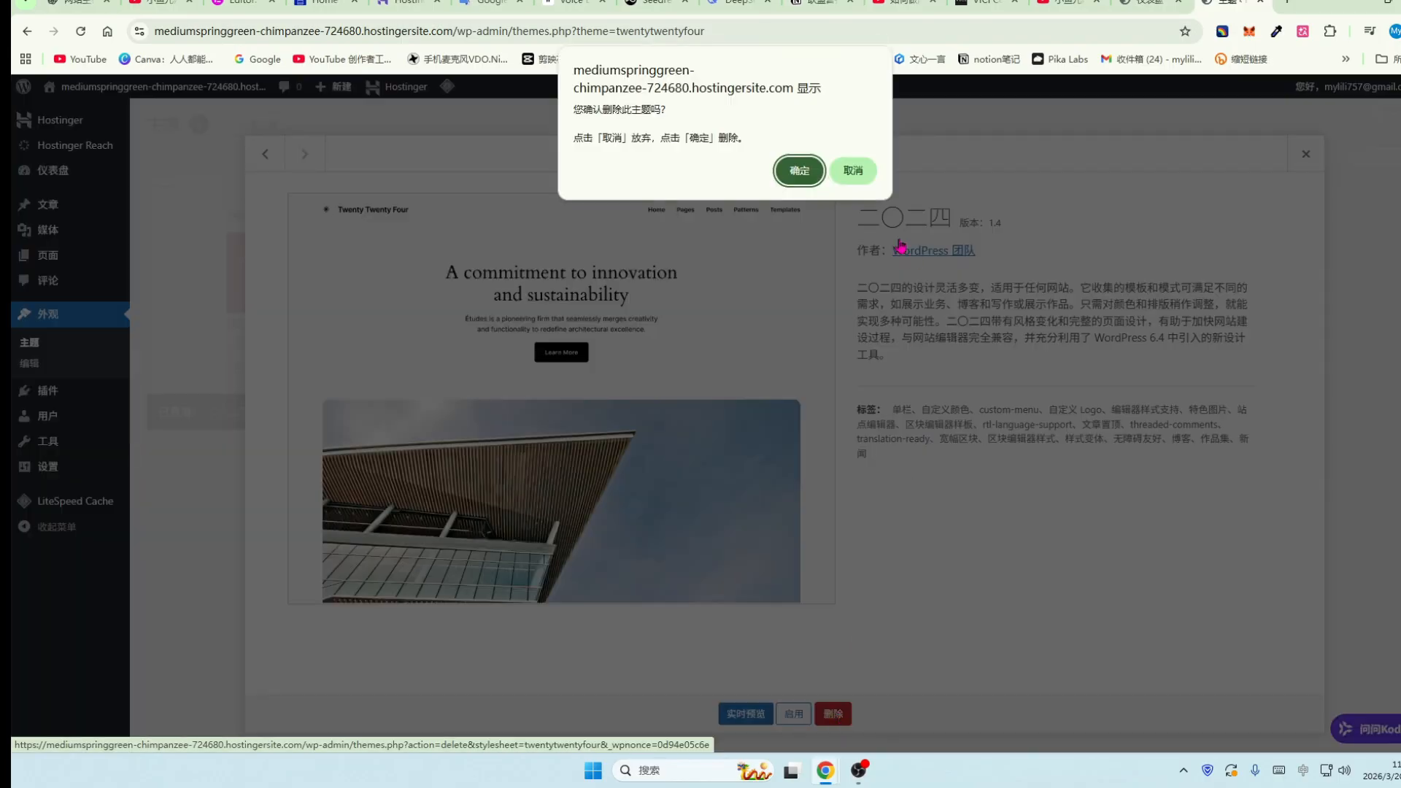
click(799, 171)
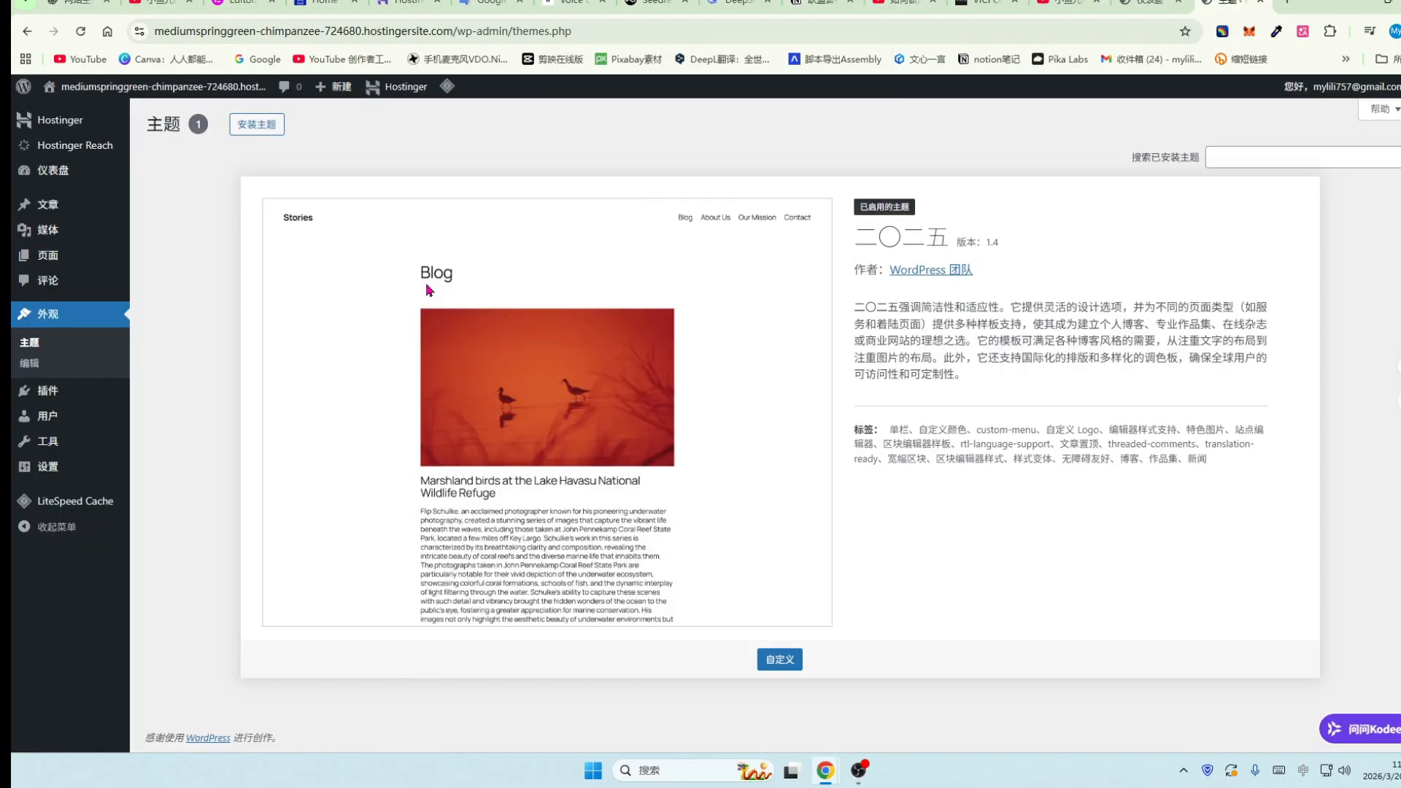
Install the Astra theme from the popular themes in the theme library and activate it.
click(260, 132)
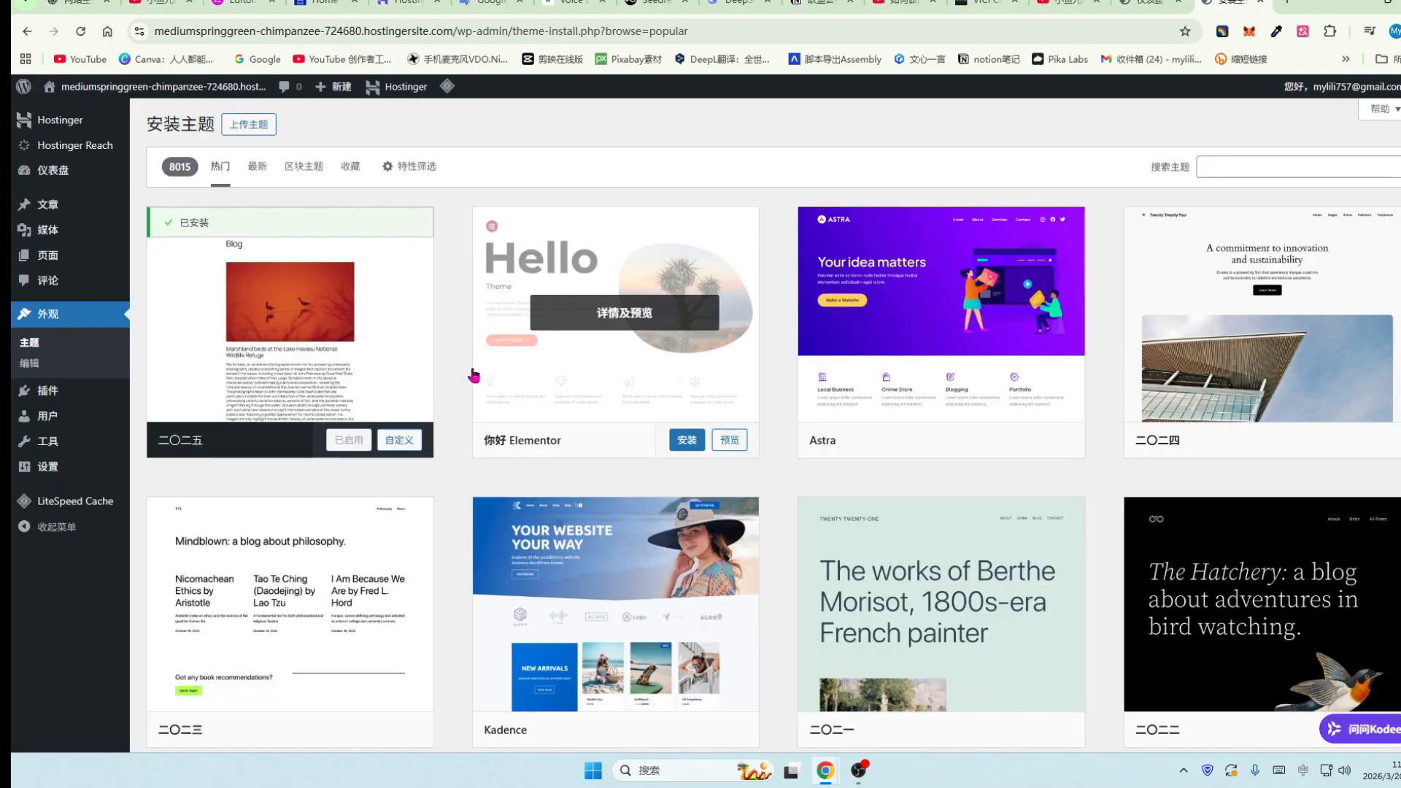
scroll(552, 383, down, 1)
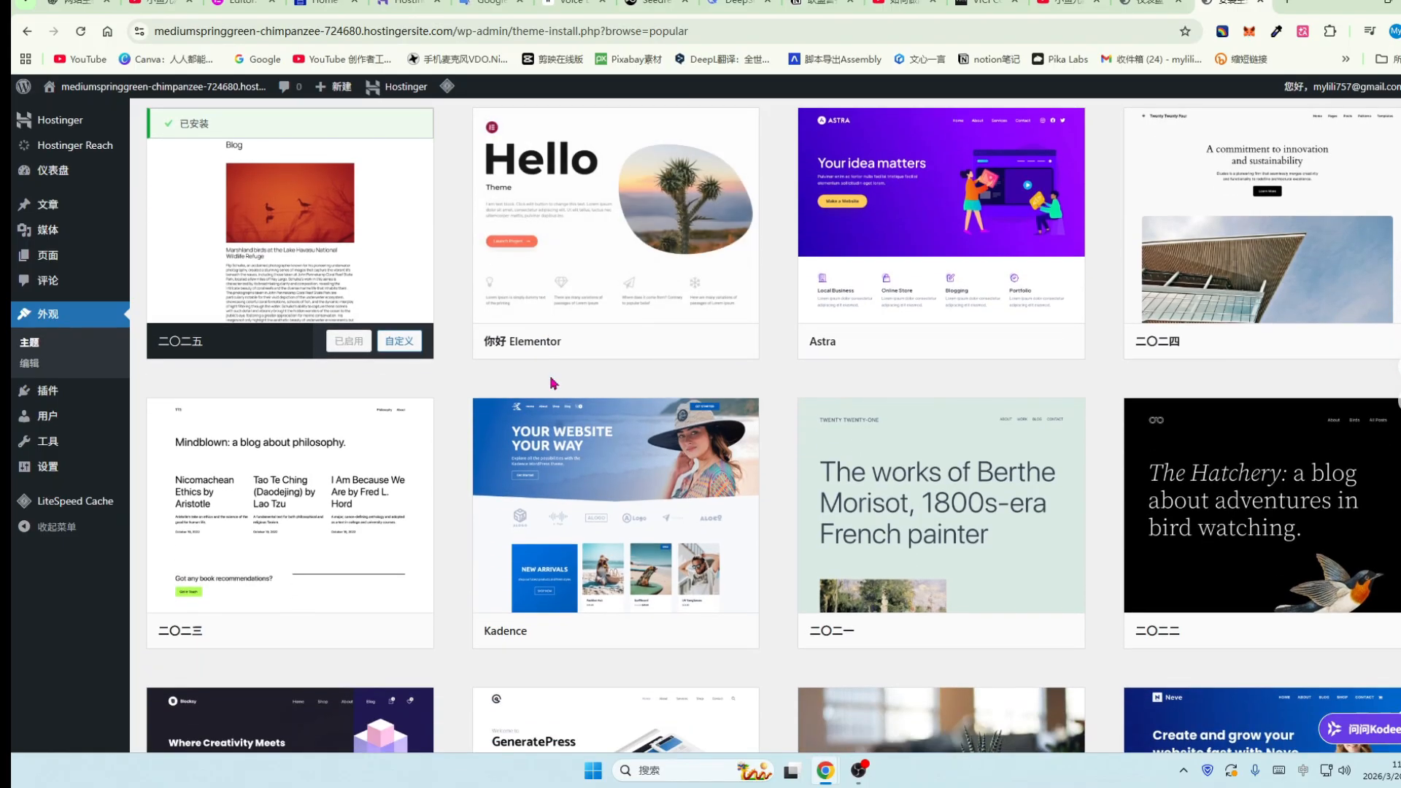
scroll(552, 383, up, 1)
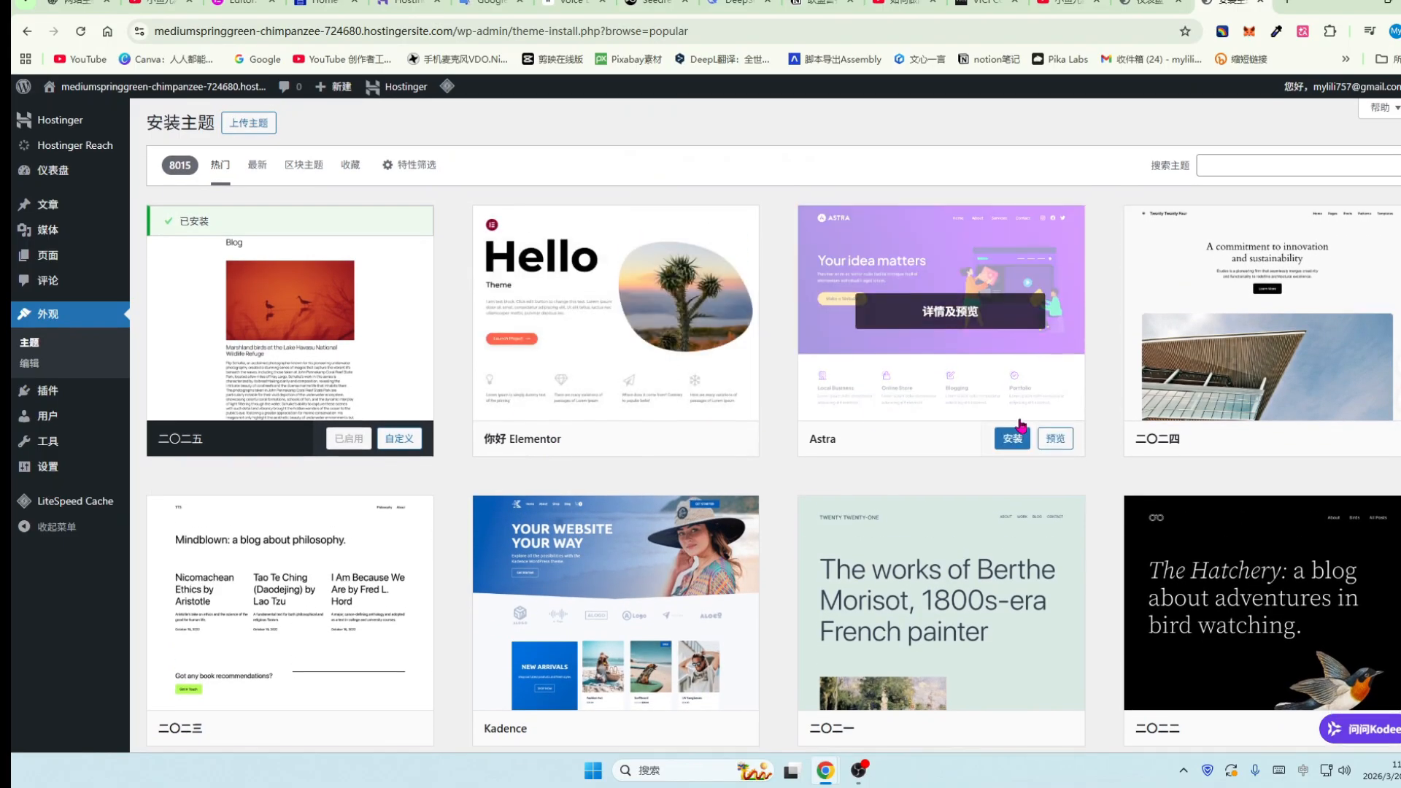
scroll(1014, 430, down, 2)
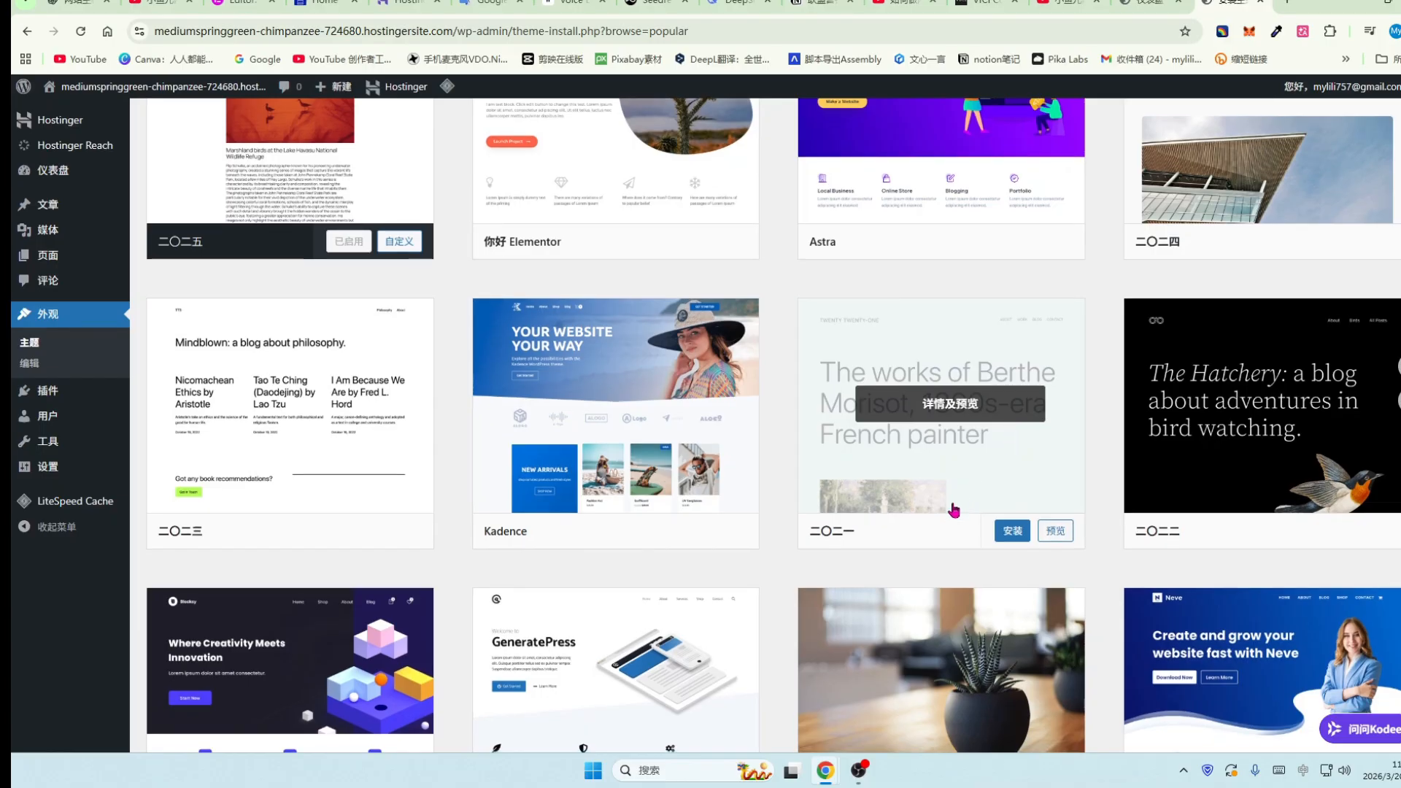
scroll(1022, 511, up, 2)
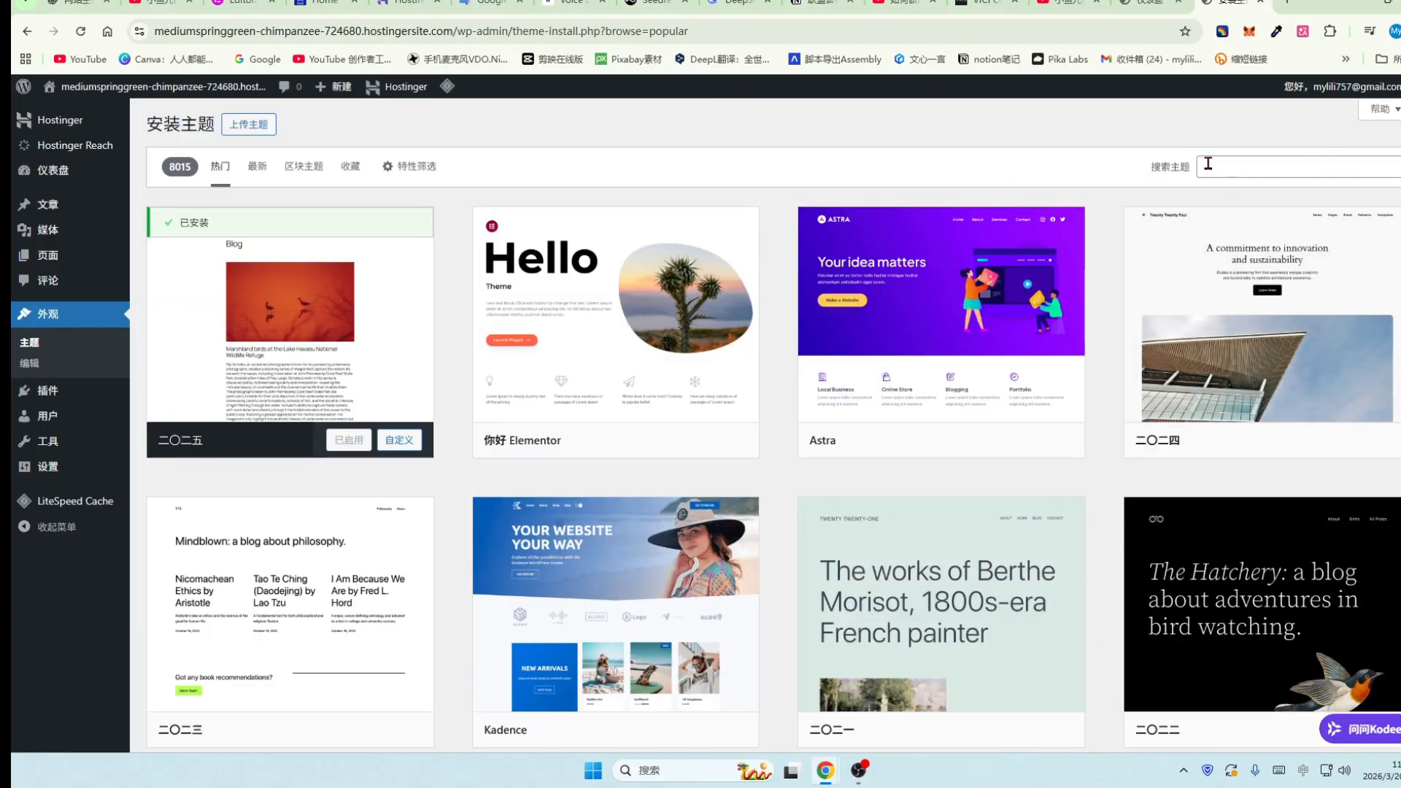
mouse_move(840, 454)
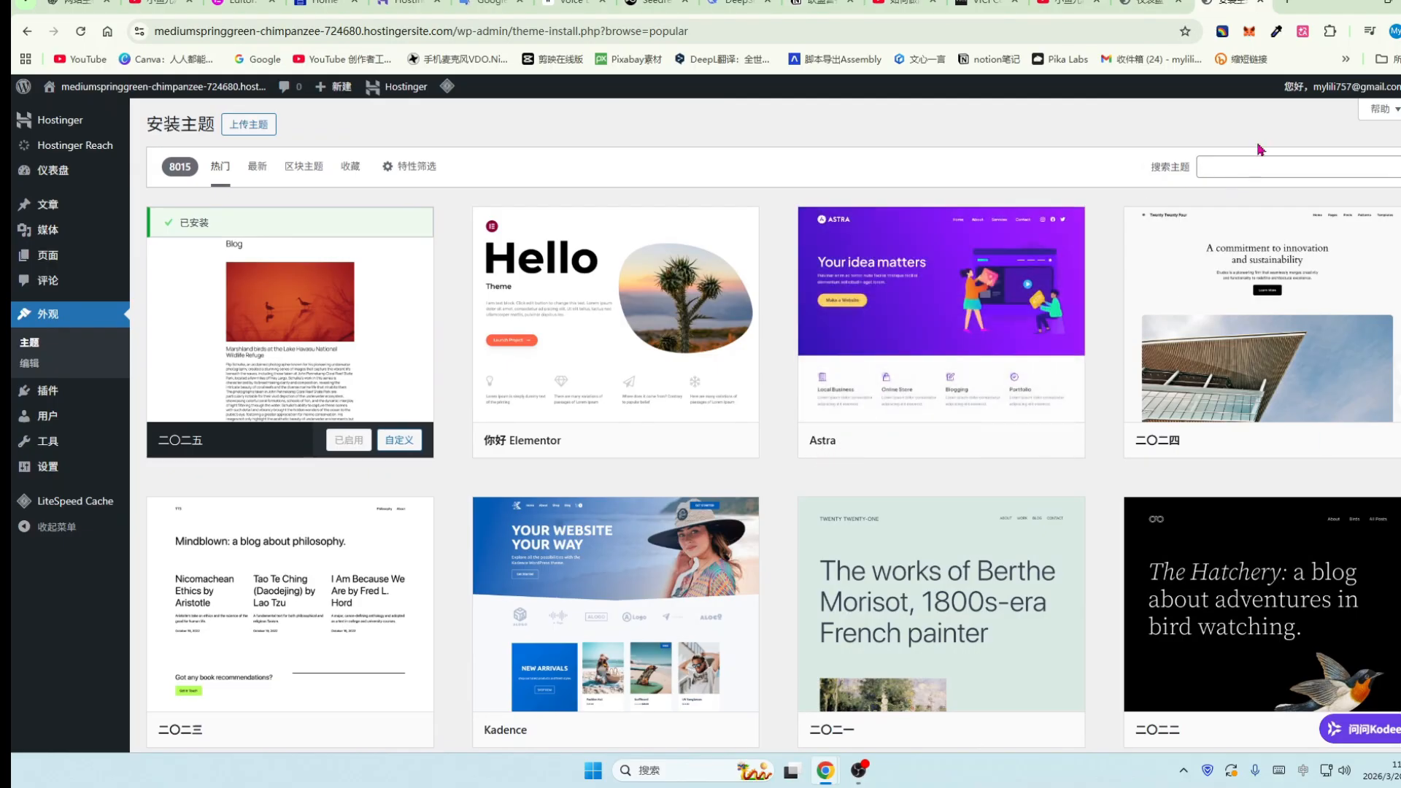
mouse_move(923, 326)
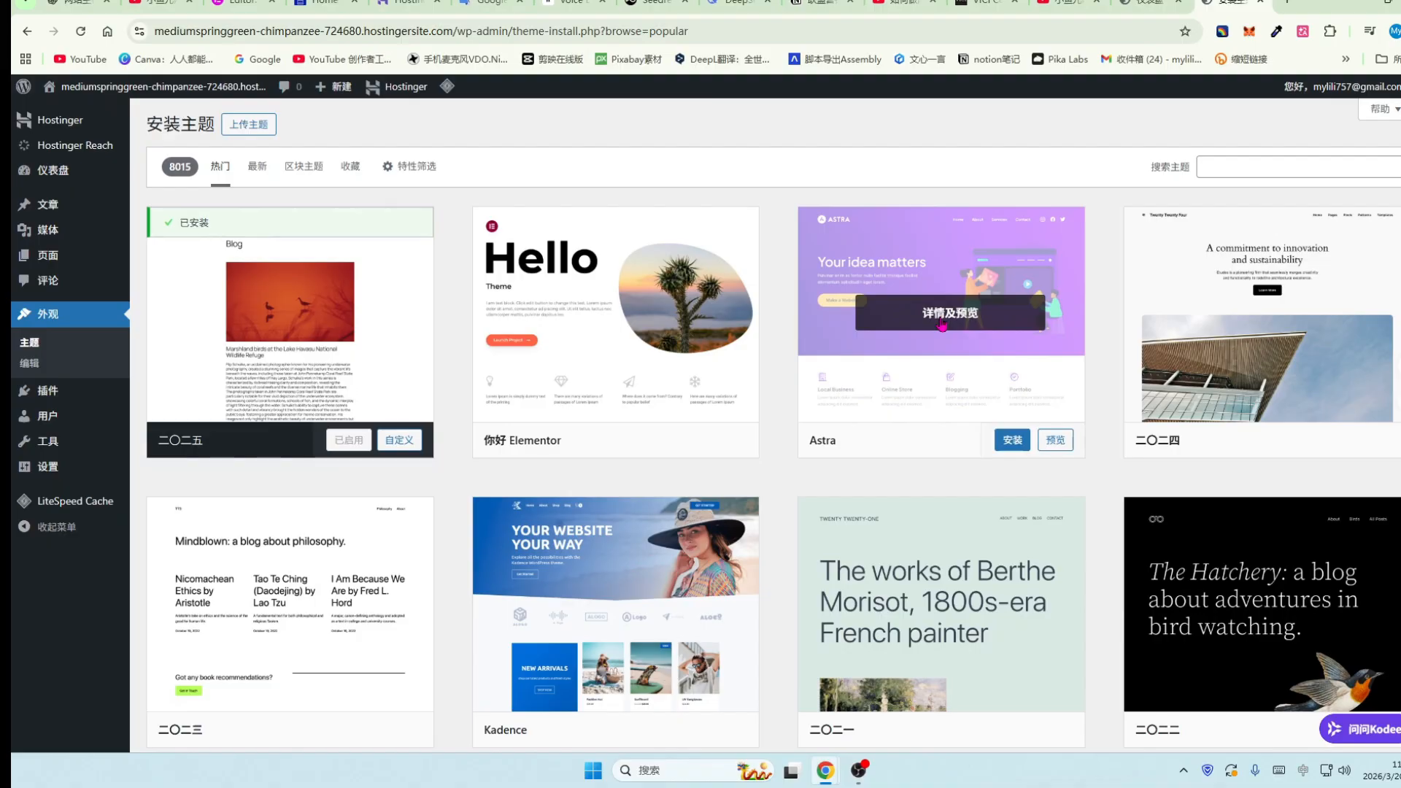
click(1012, 448)
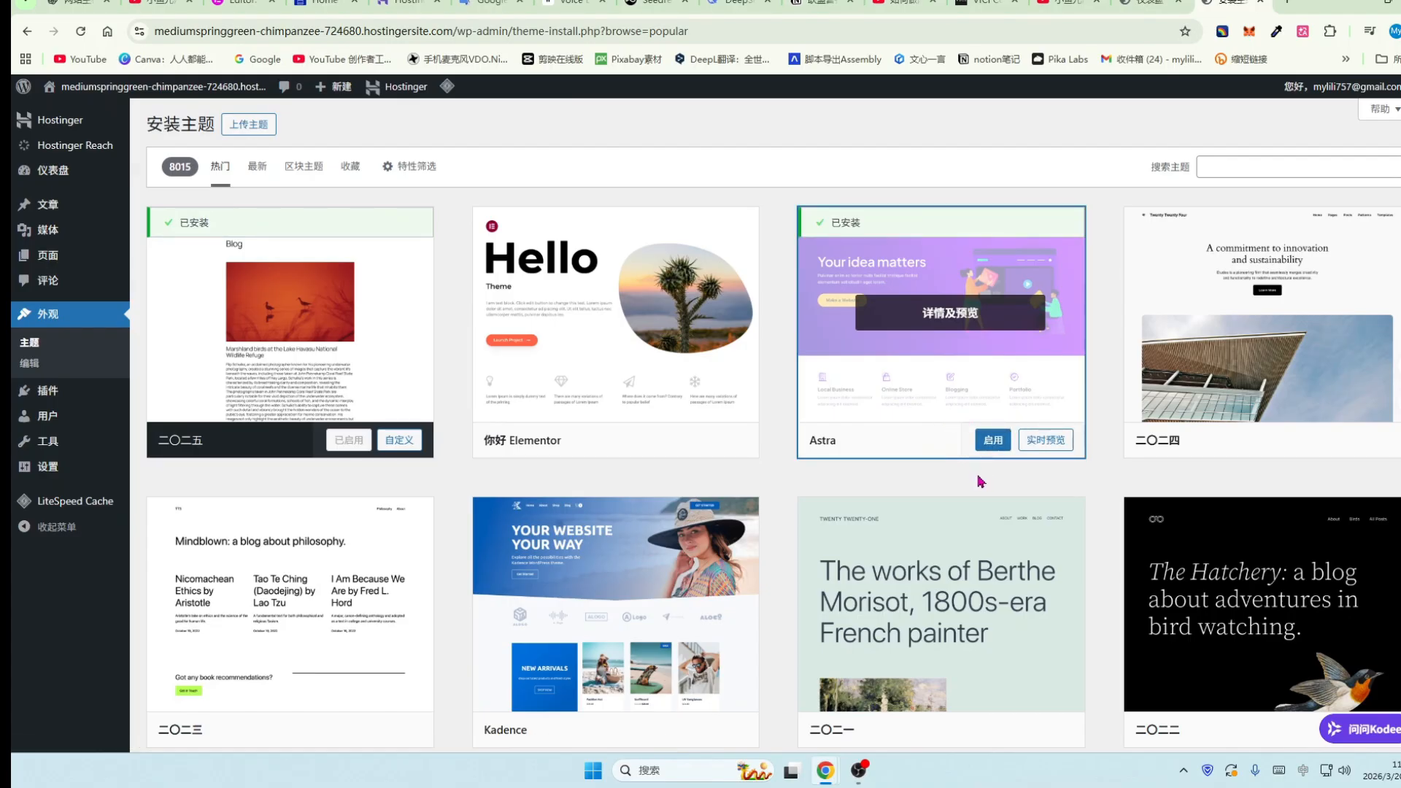
click(994, 442)
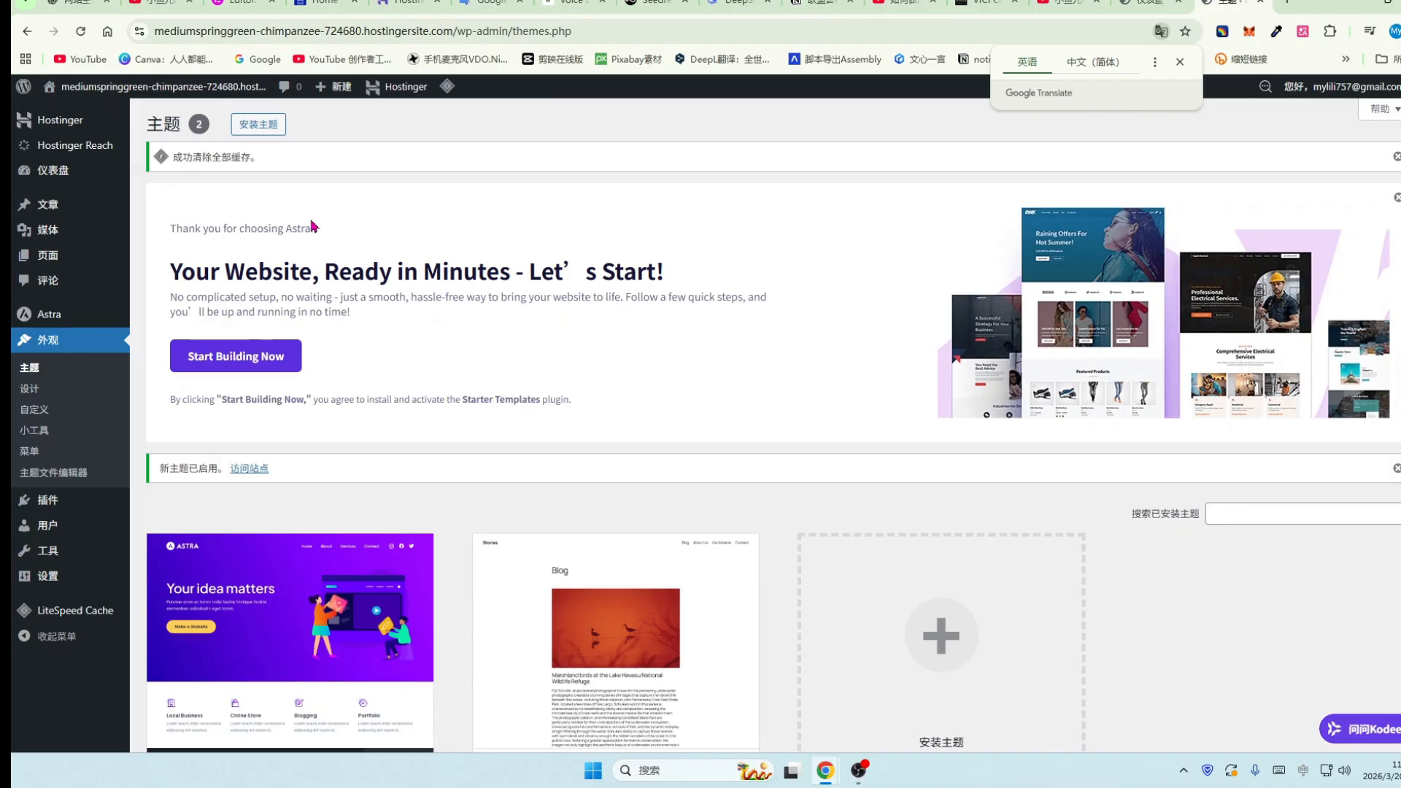
Translate the Astra welcome page into Simplified Chinese and start Astra's guided website setup, continuing to its user information form.
click(1303, 31)
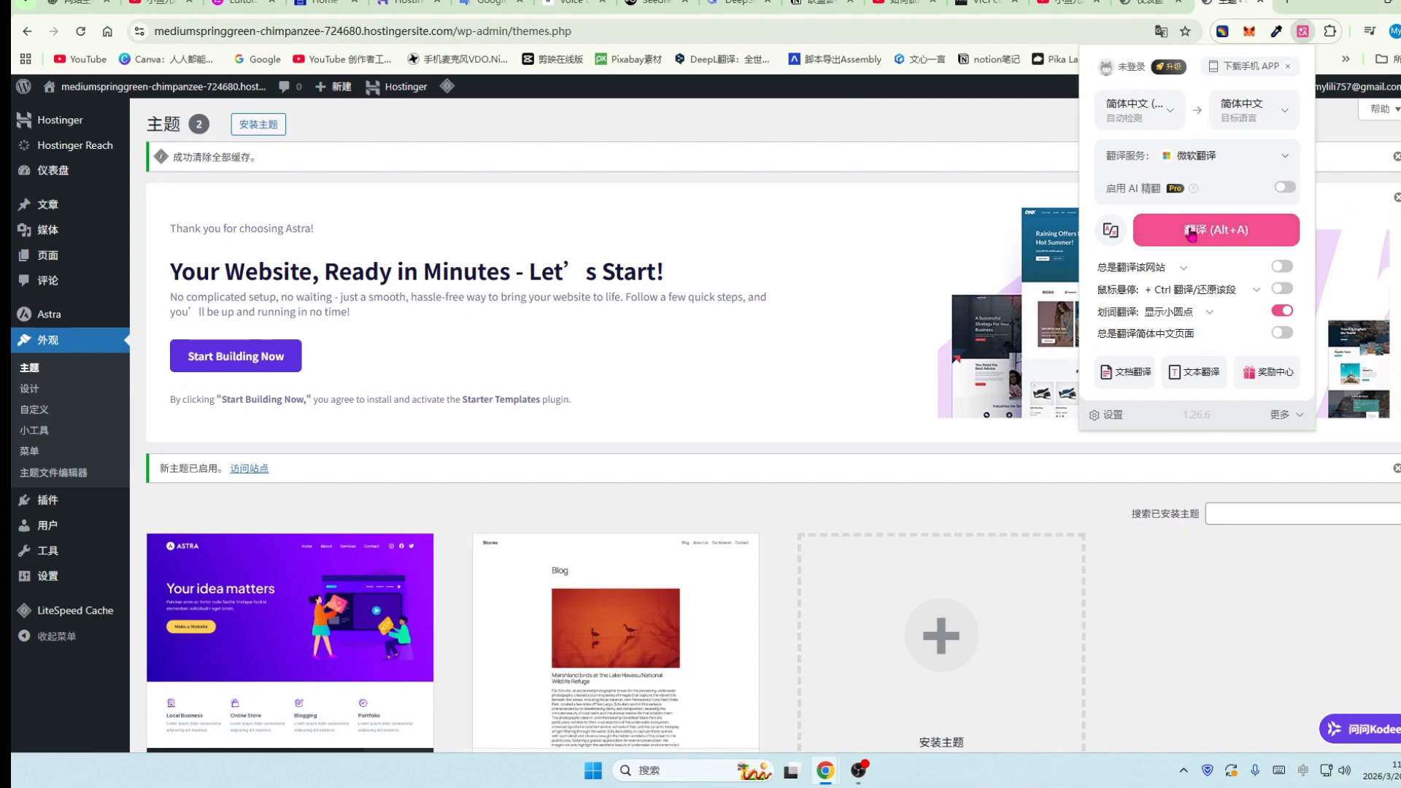
click(1222, 232)
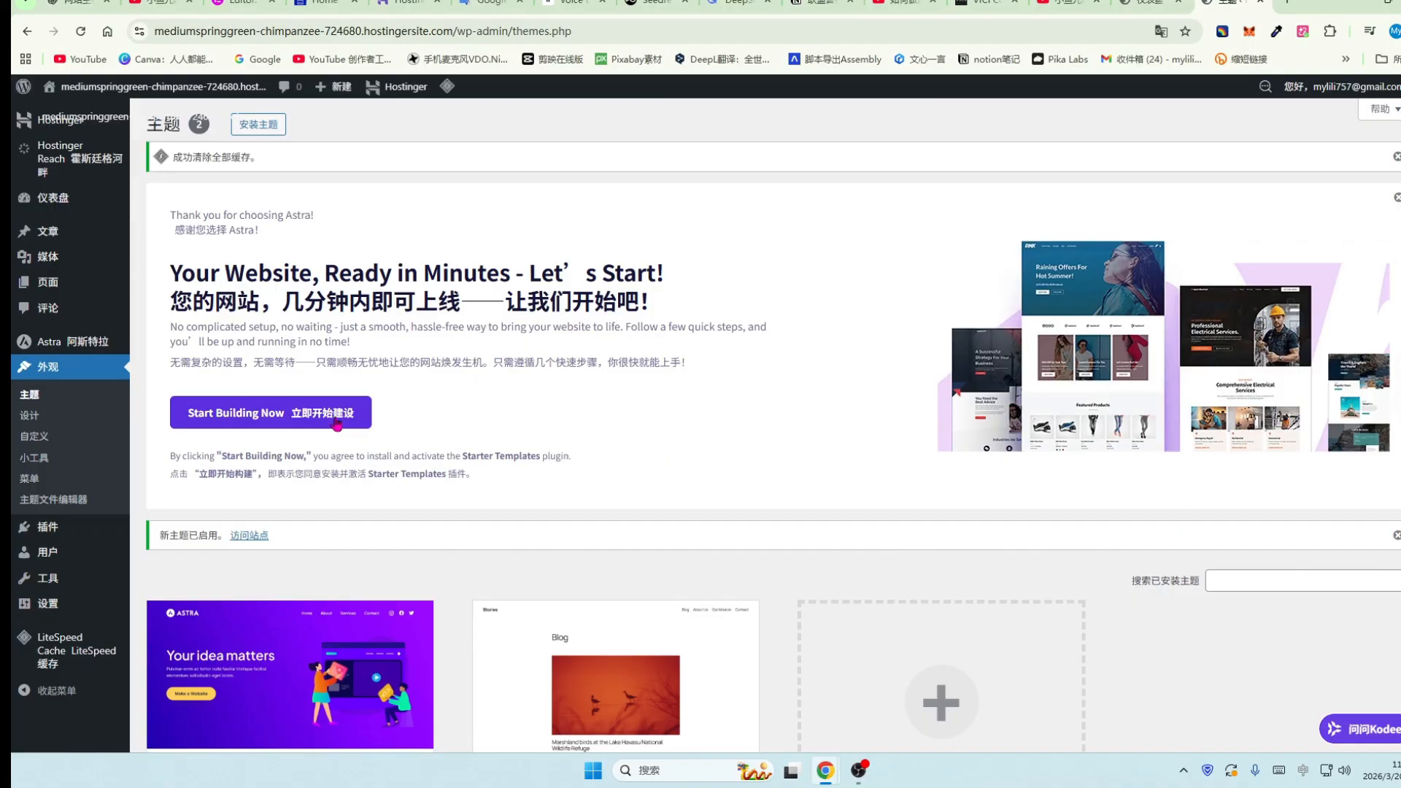
click(267, 419)
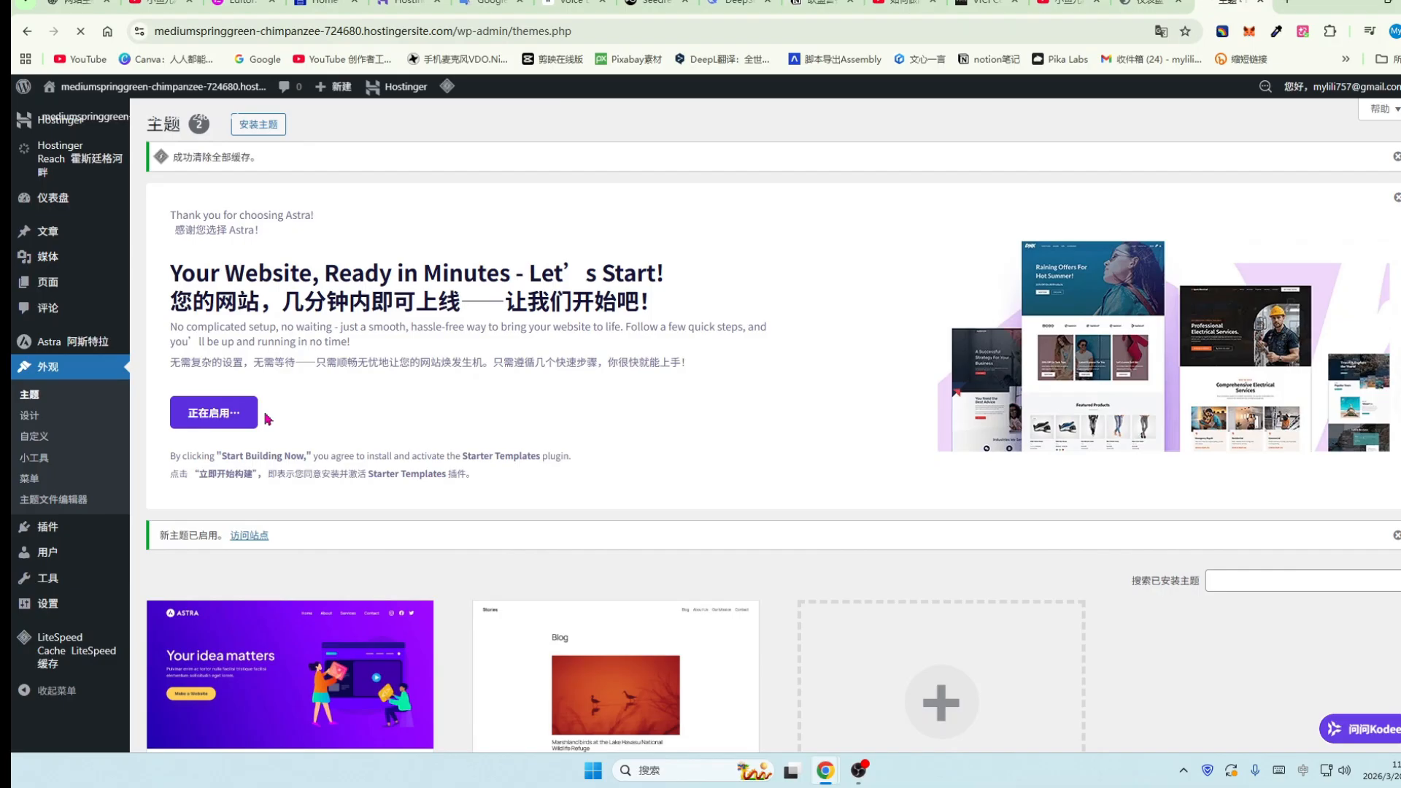
scroll(1081, 345, down, 1)
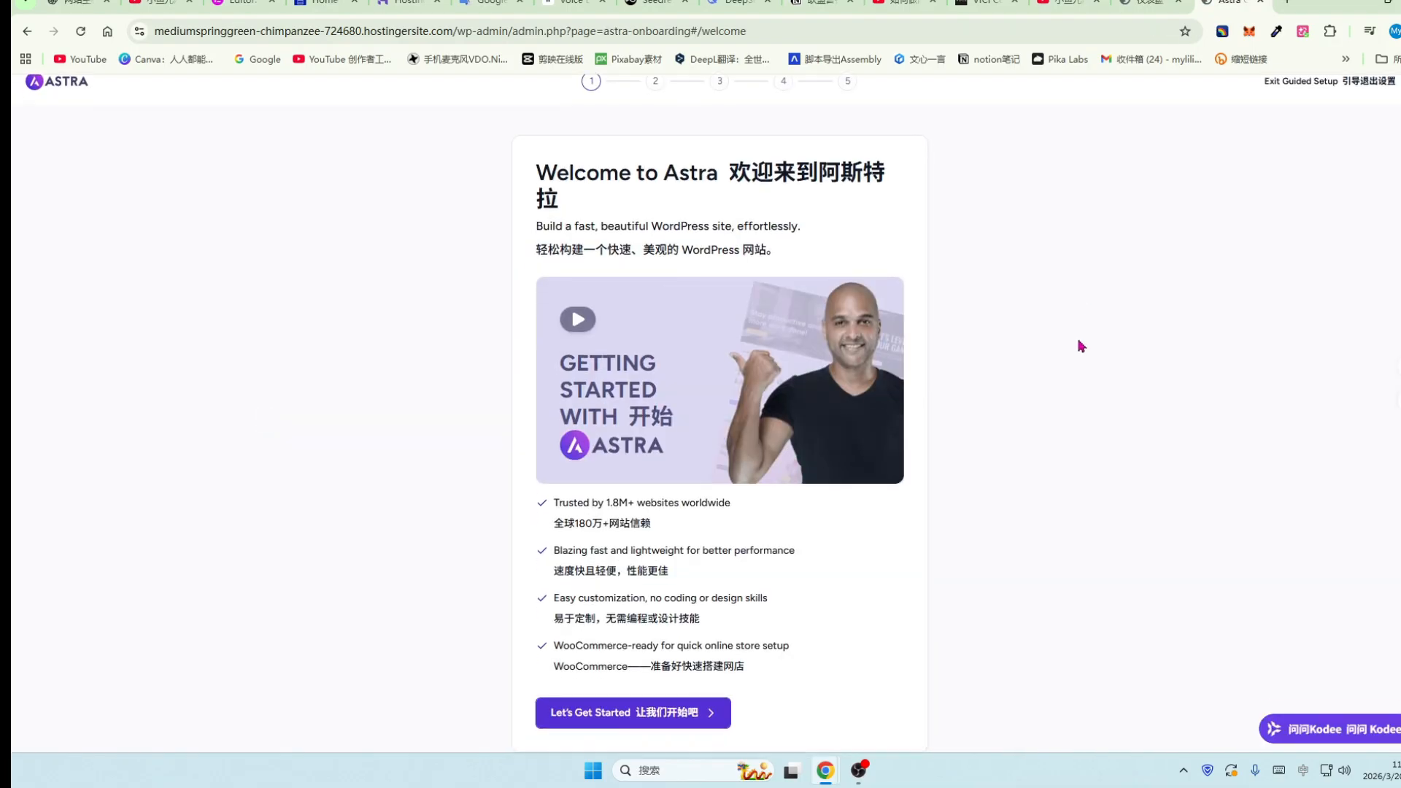
click(678, 716)
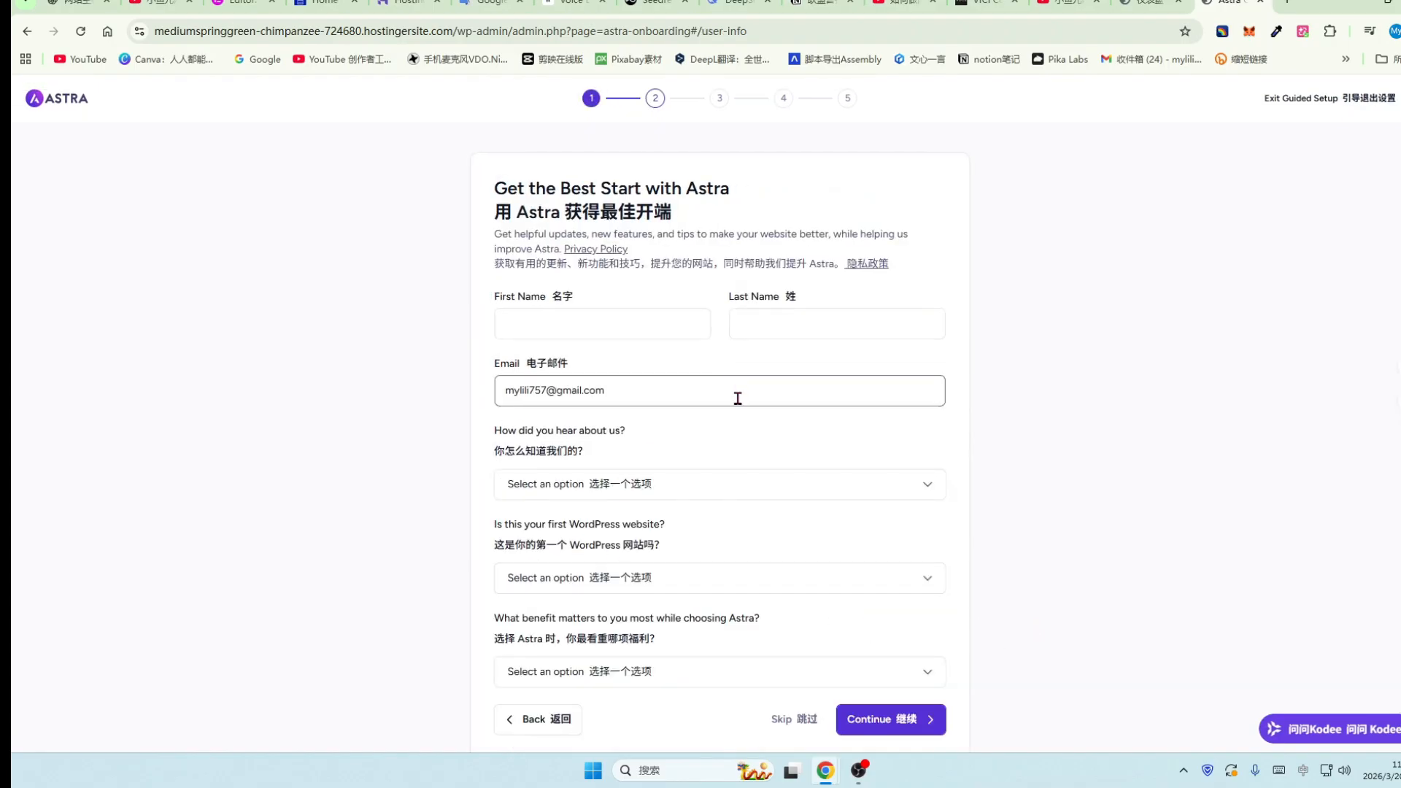
Skip Astra's user information and feature selection, and choose to build the site with Classic Starter Templates.
scroll(745, 450, down, 1)
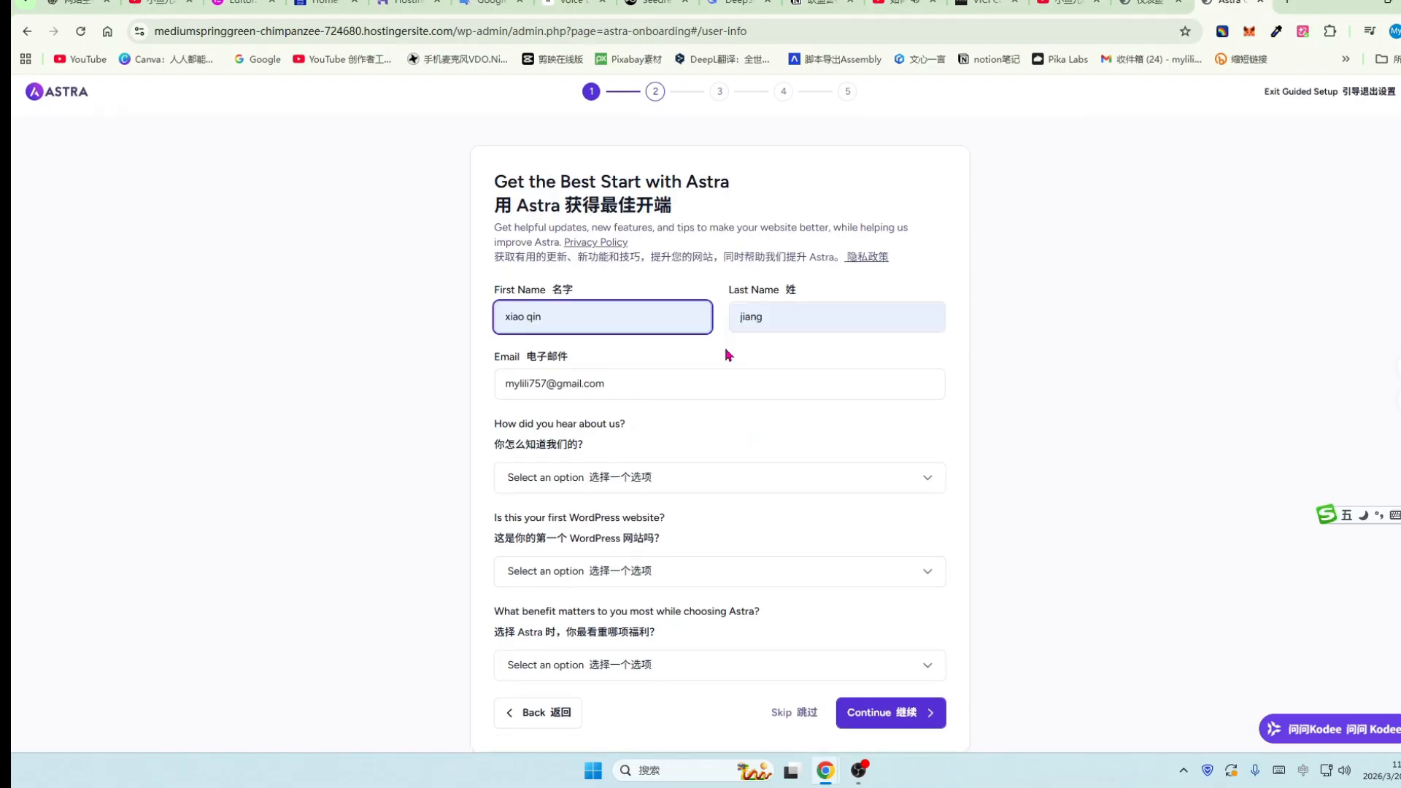
click(794, 719)
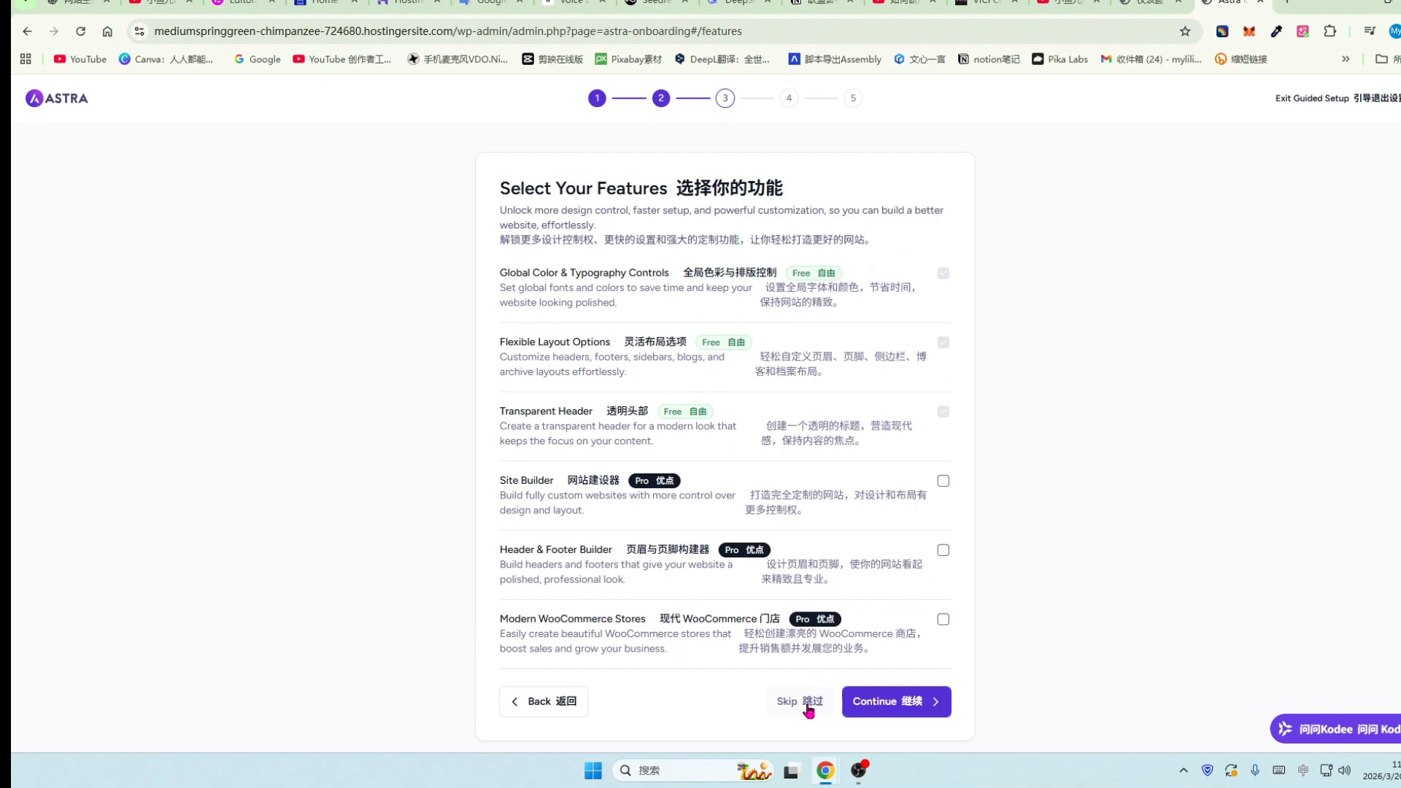
click(808, 704)
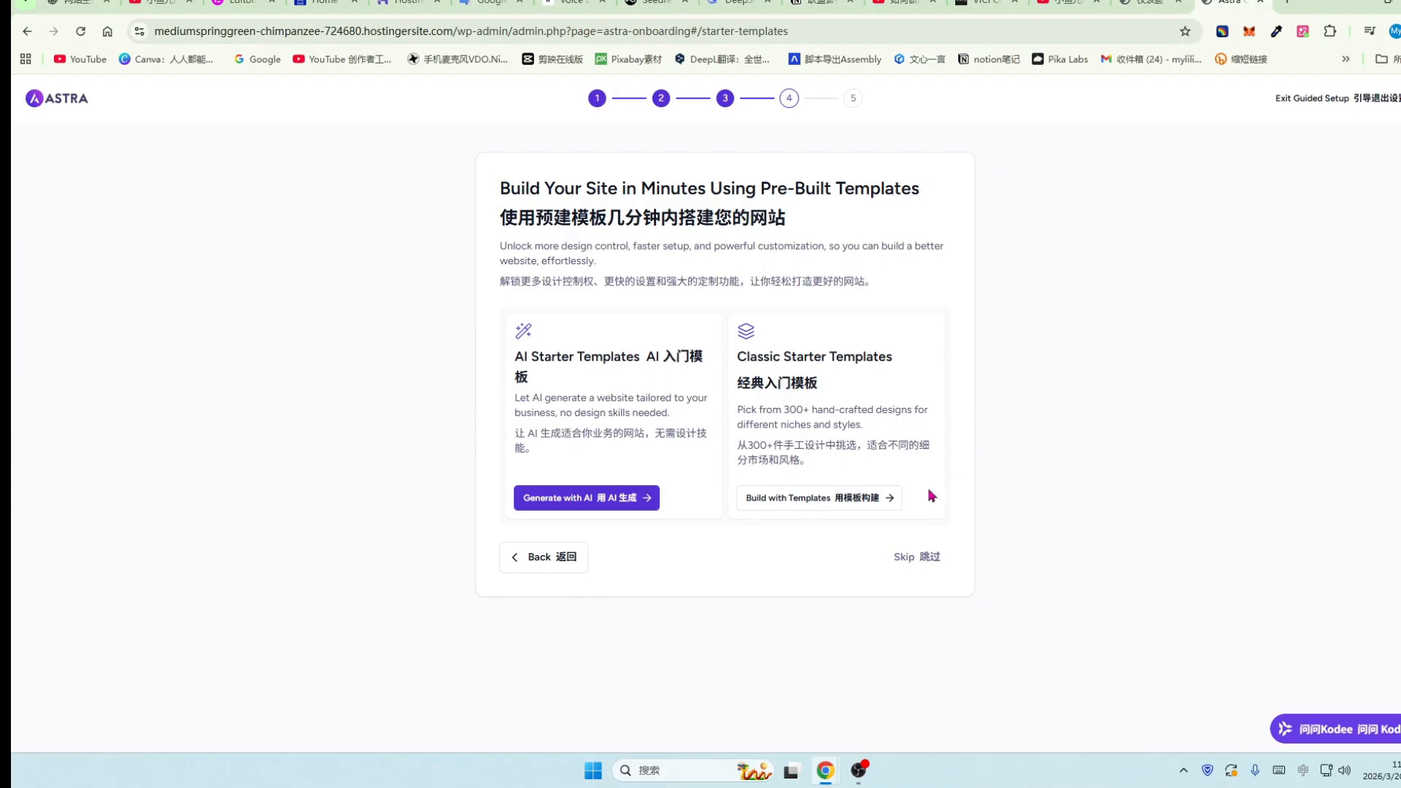
click(857, 505)
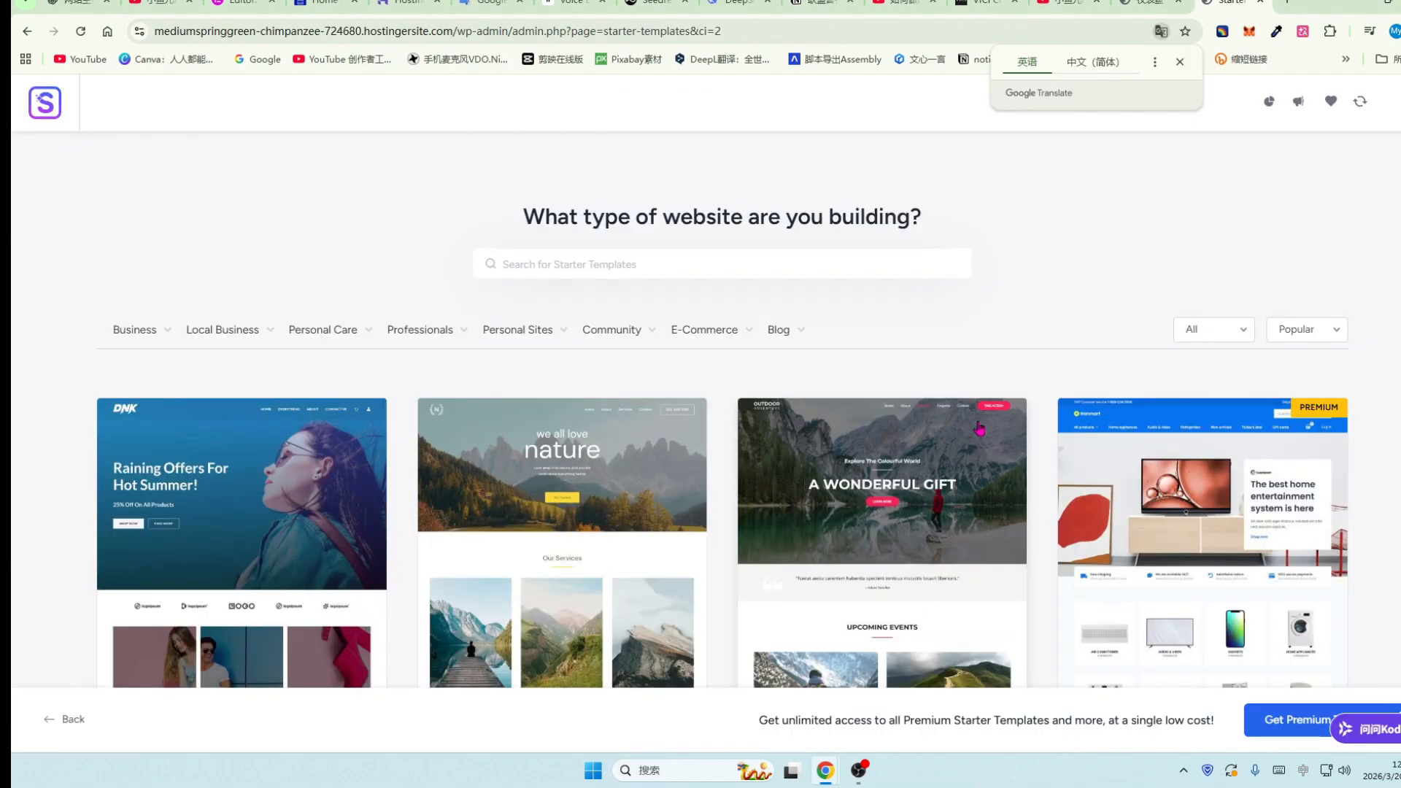
Return from the starter template library to the page builder selection and choose Elementor.
scroll(979, 428, down, 1)
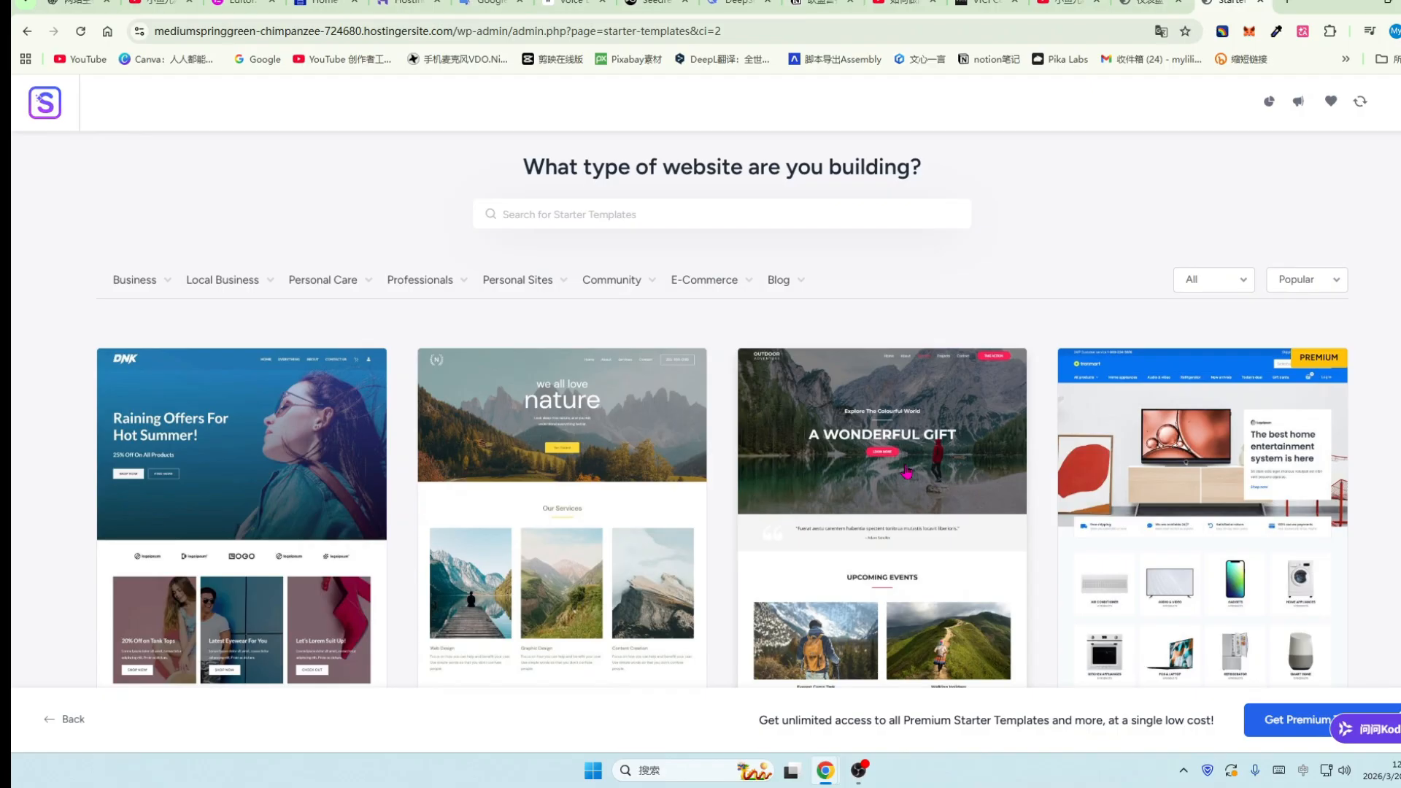
scroll(907, 472, down, 1)
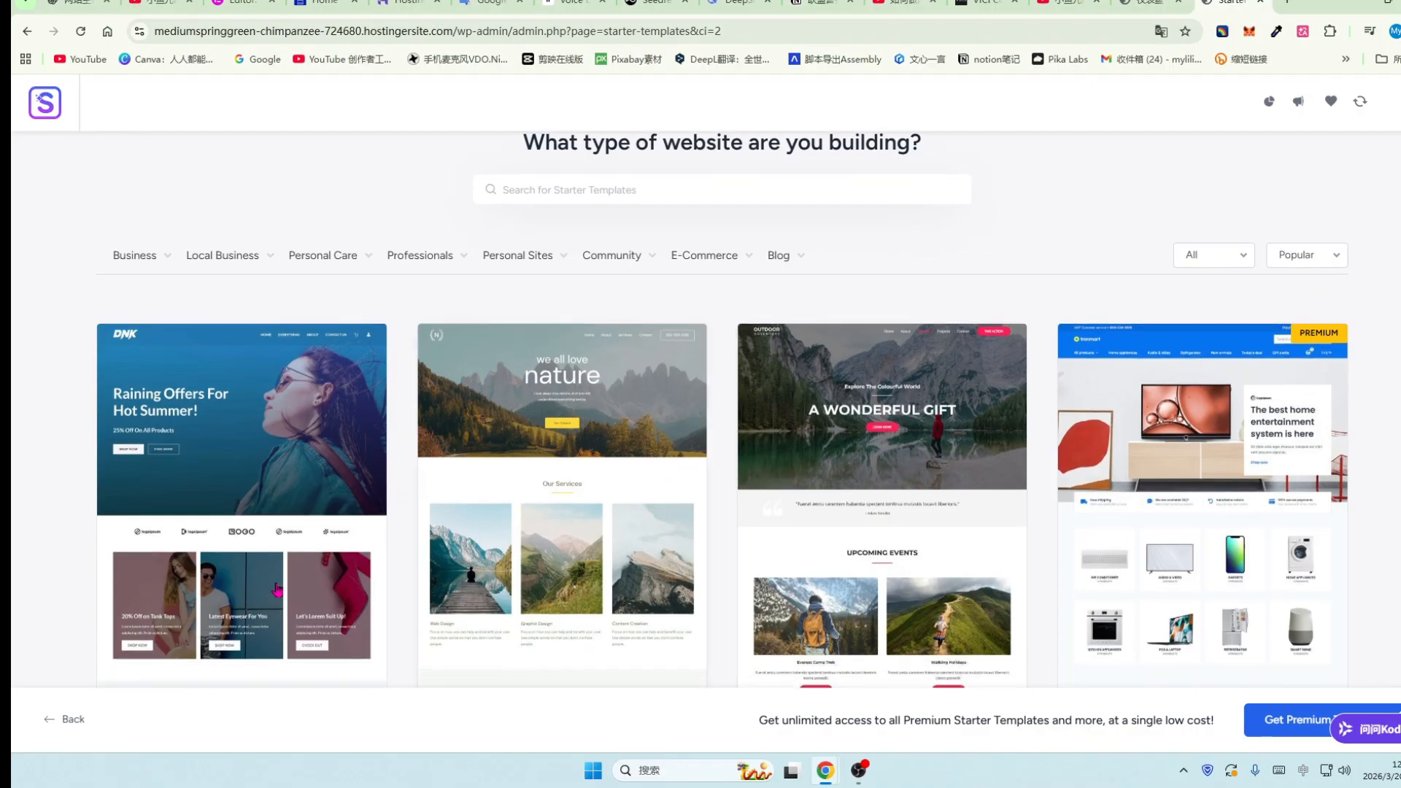
click(67, 723)
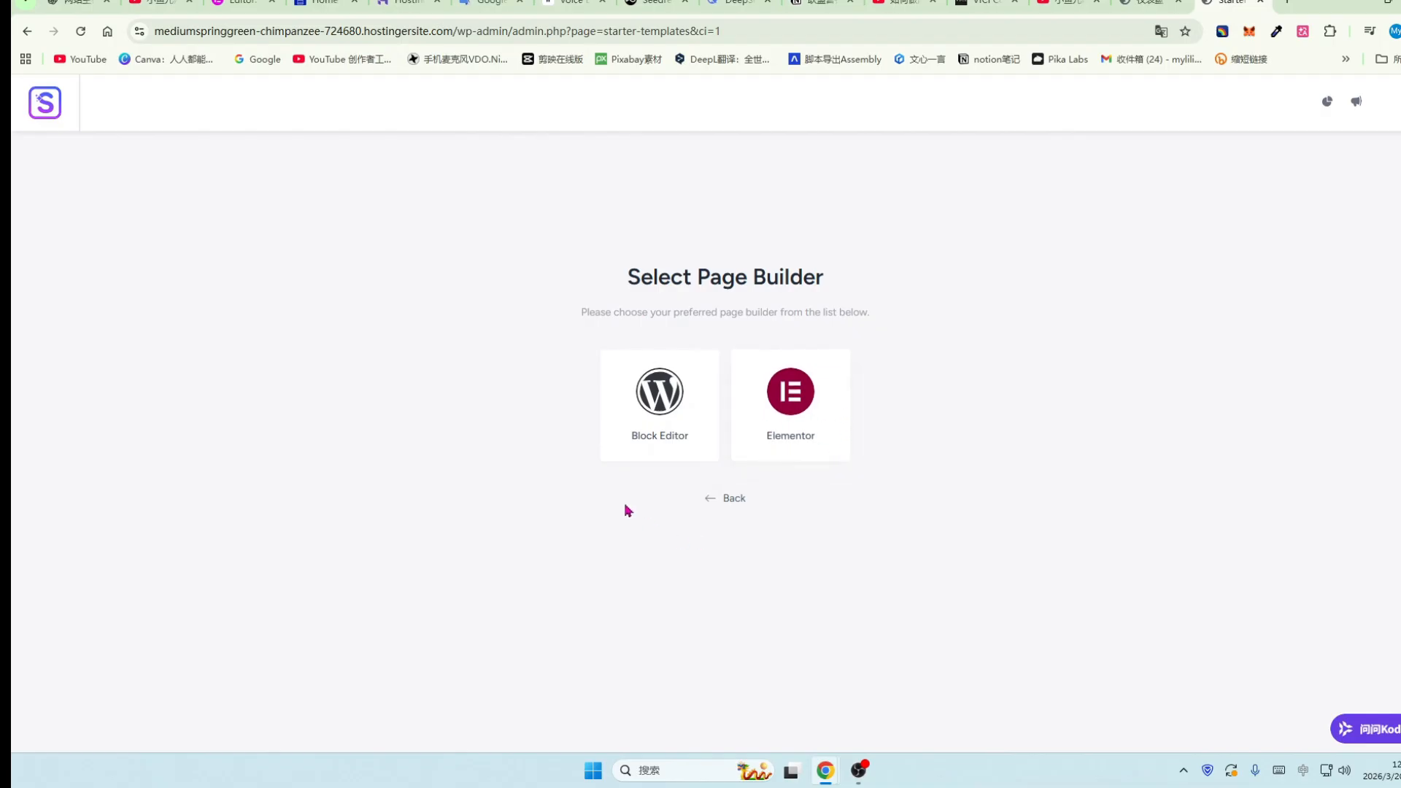
click(791, 400)
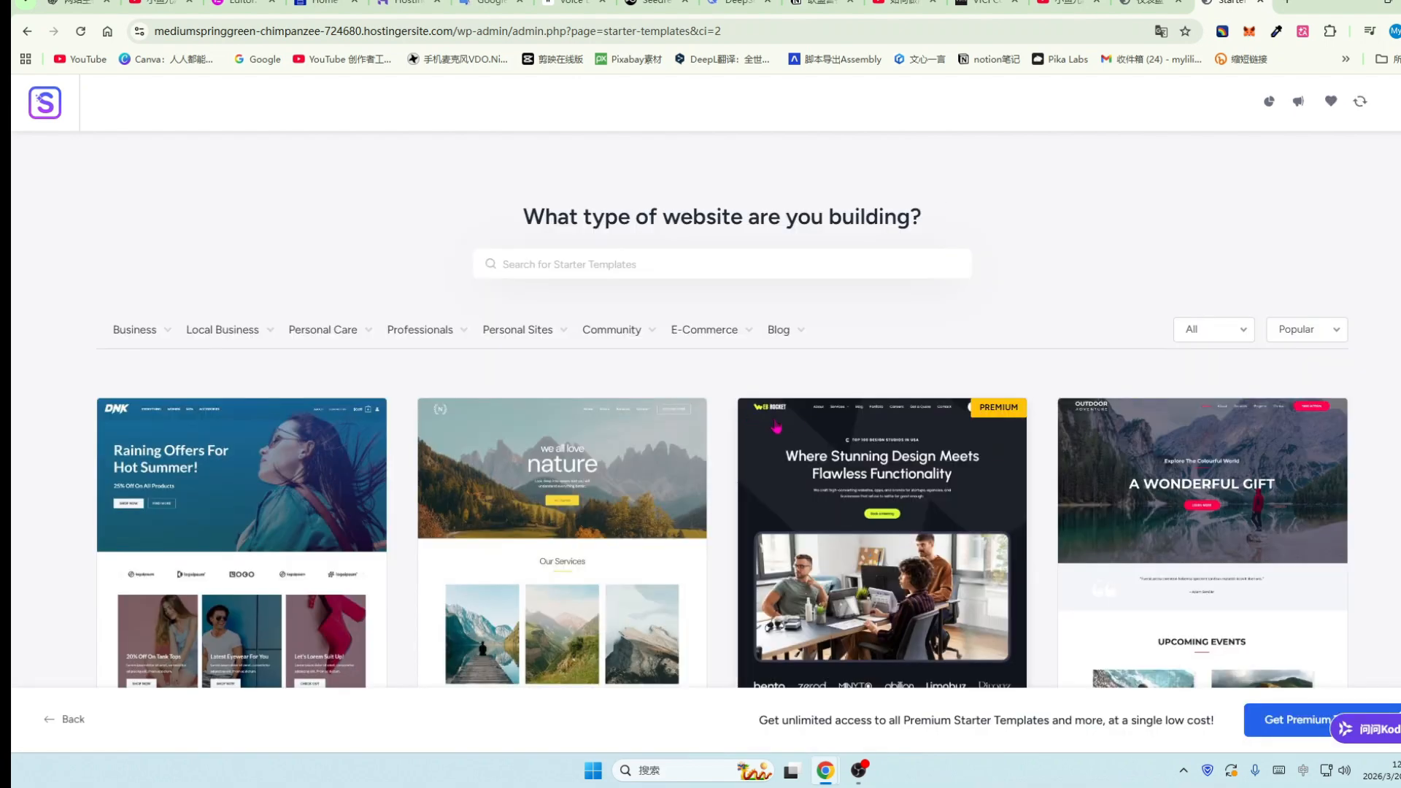
Browse the popular Elementor starter templates, comparing the free designs with those marked Premium.
scroll(751, 428, down, 1)
scroll(729, 435, down, 1)
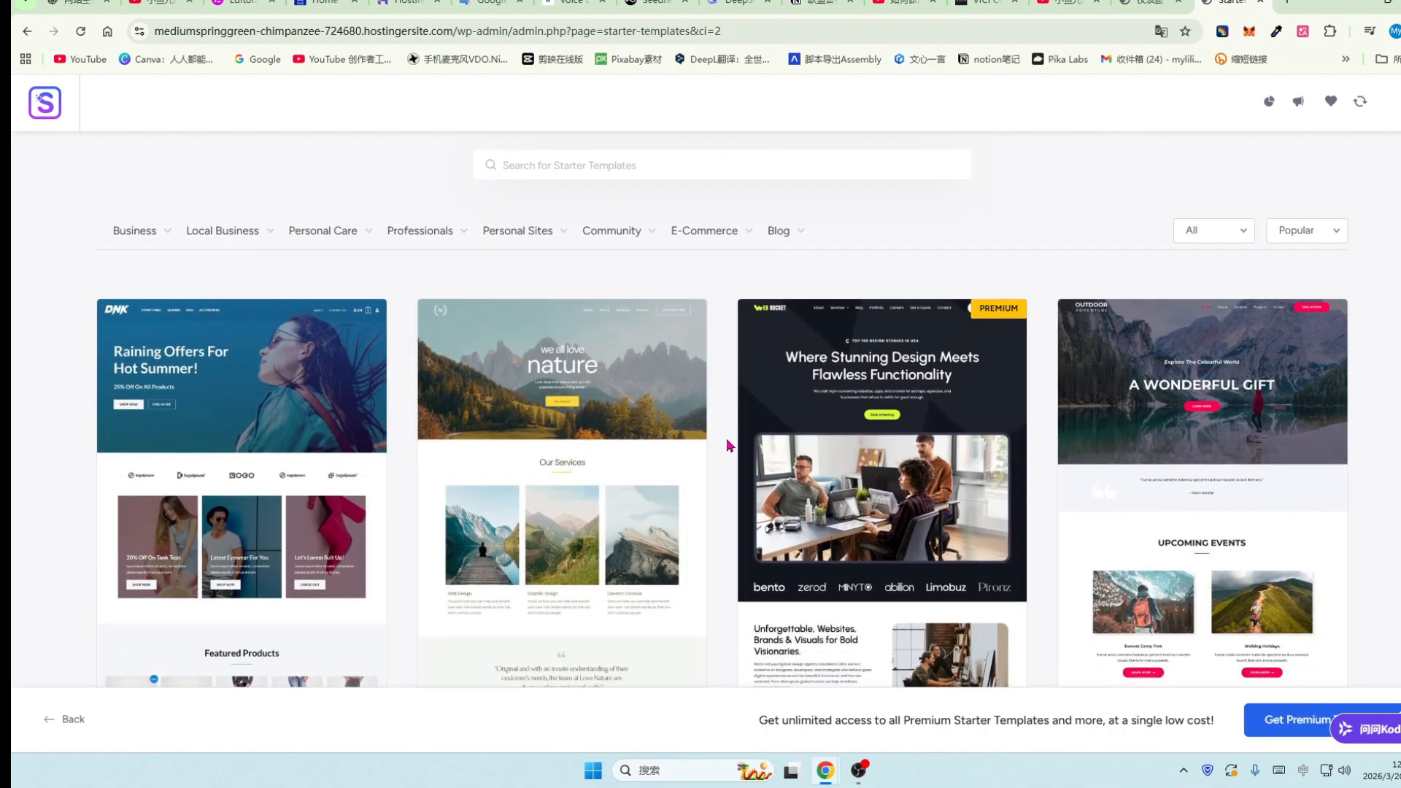
scroll(727, 445, down, 1)
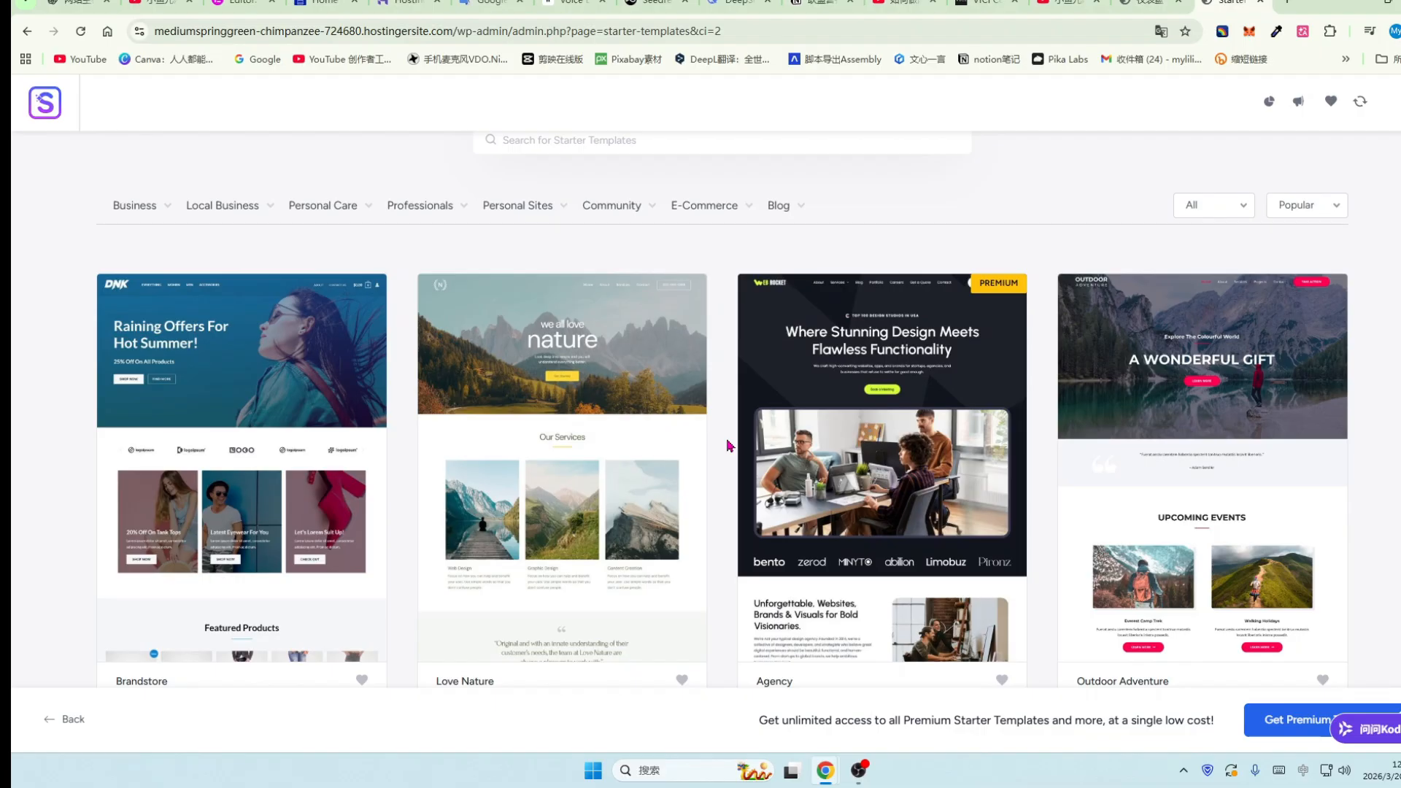
scroll(725, 407, down, 4)
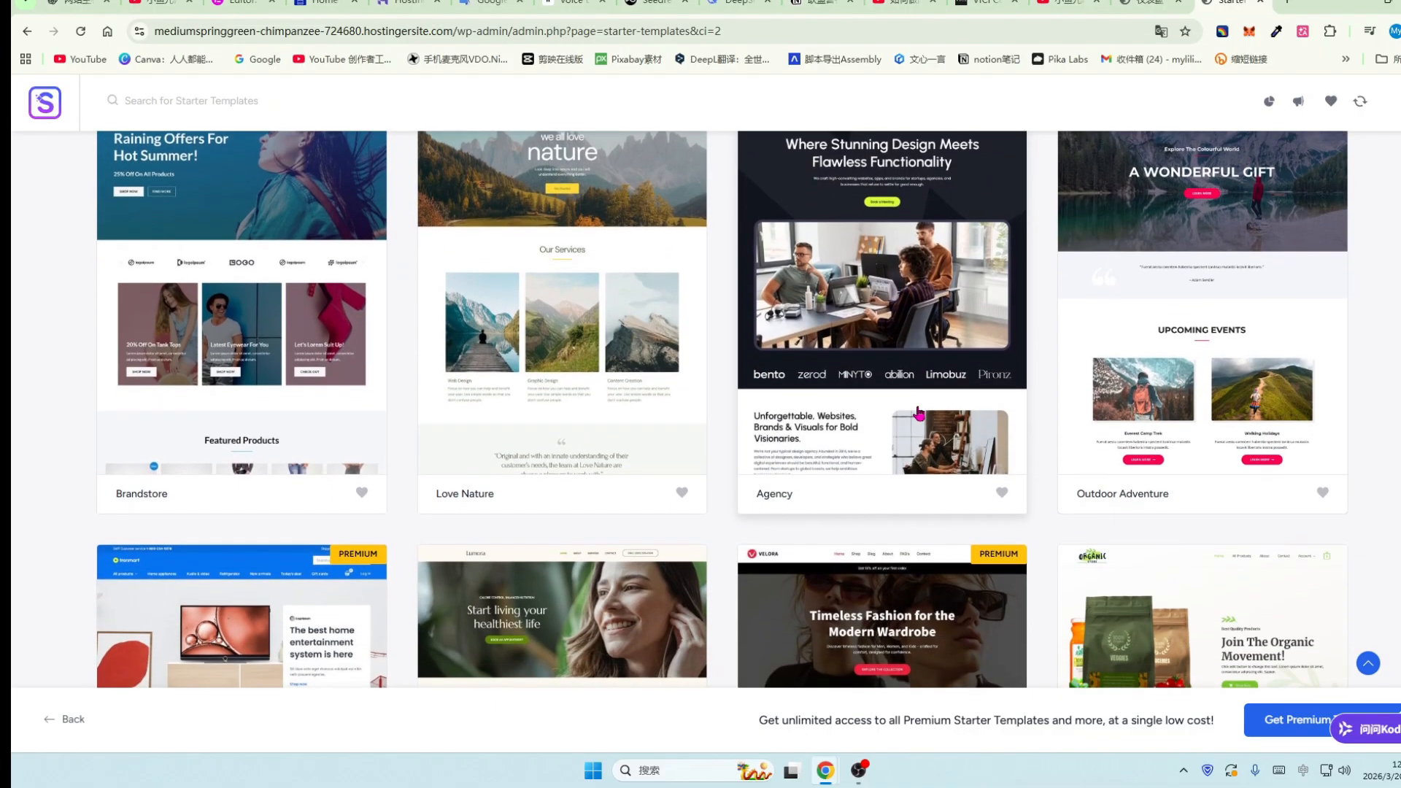
scroll(657, 401, up, 4)
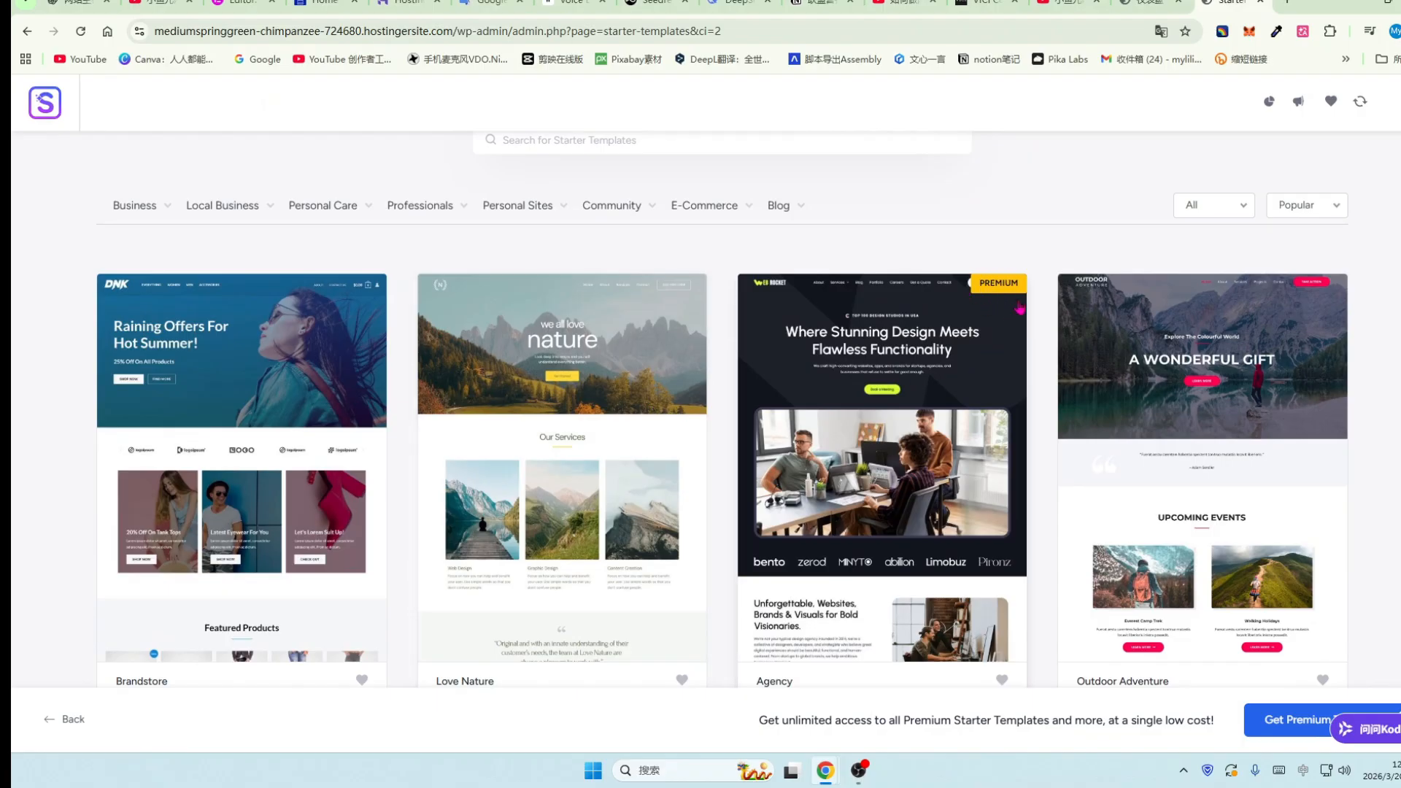
scroll(971, 350, down, 1)
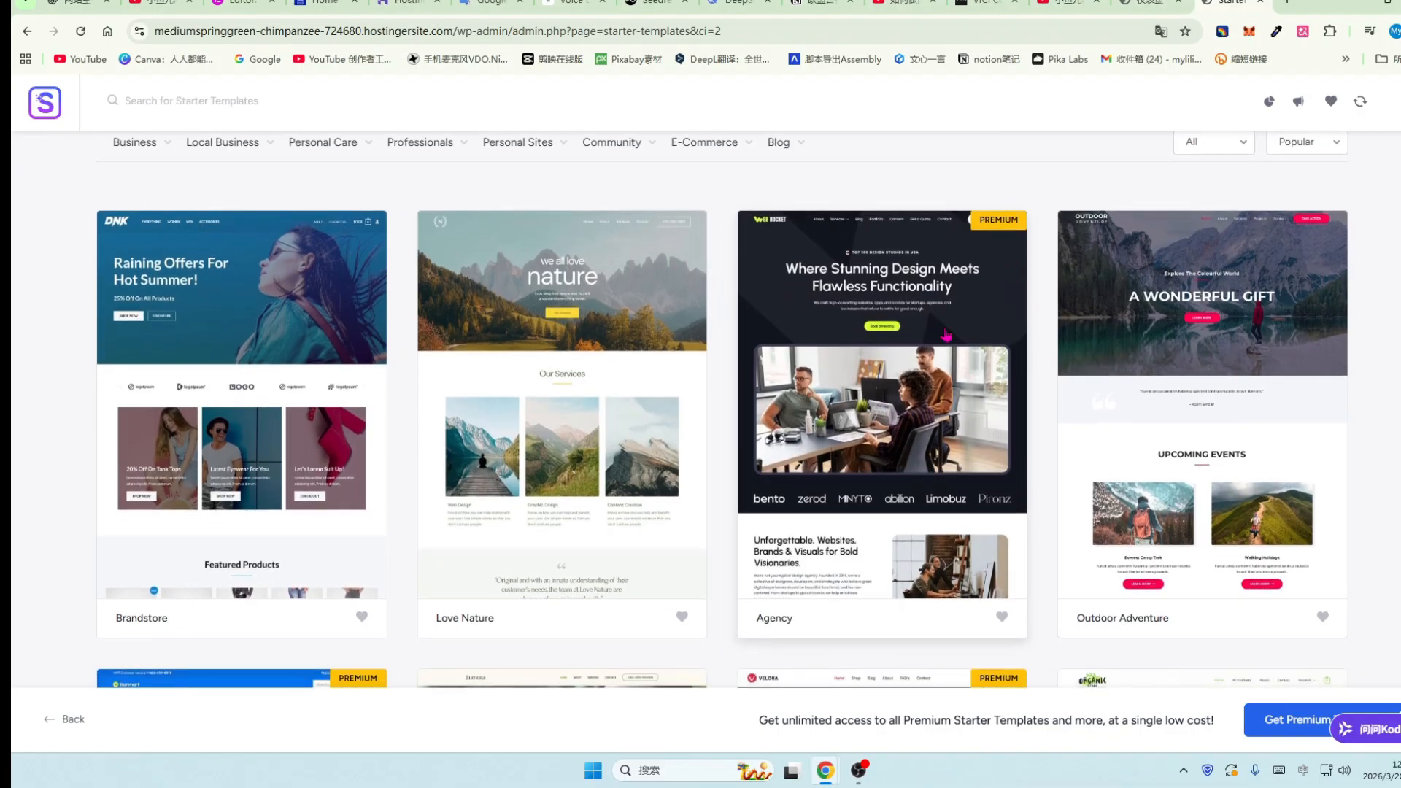
scroll(962, 372, down, 5)
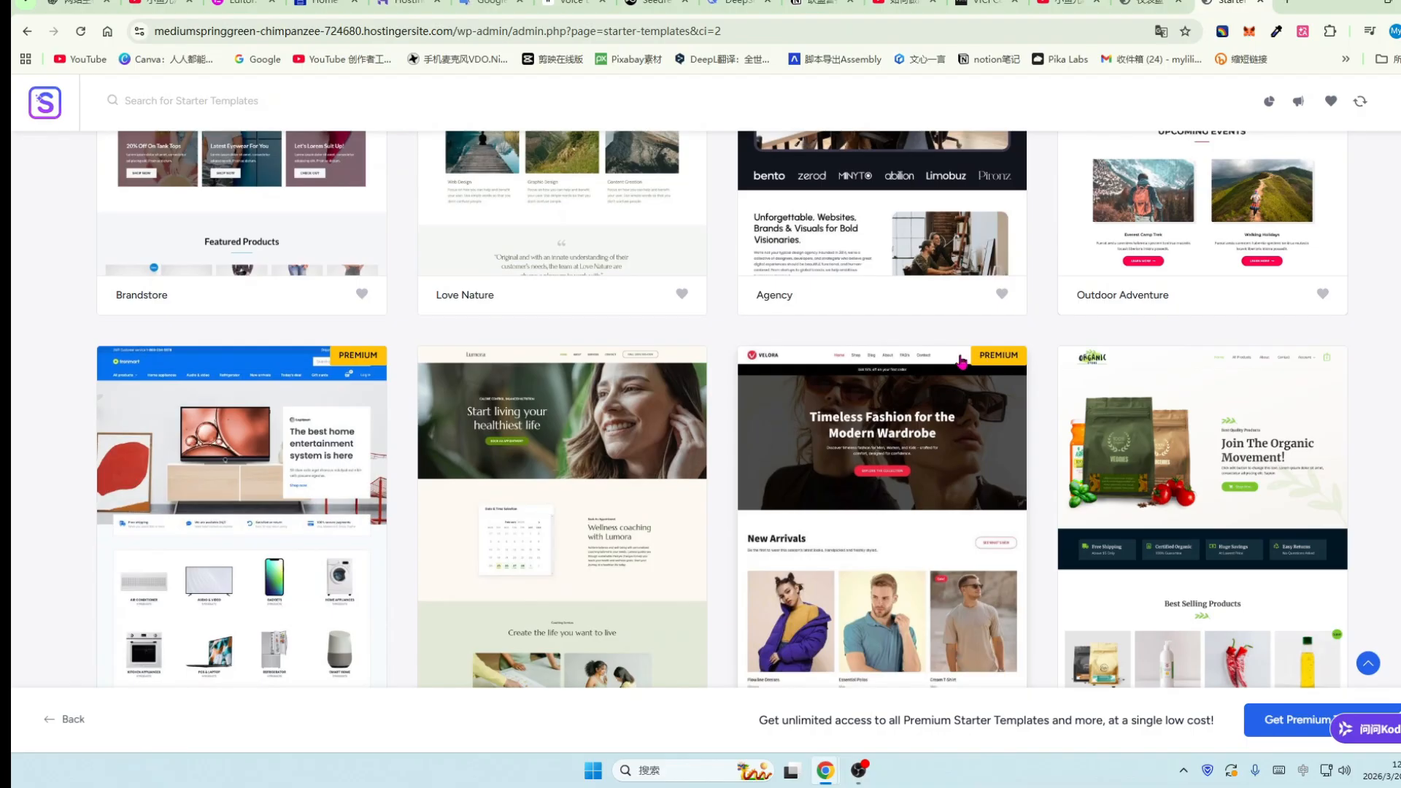
scroll(1120, 307, up, 8)
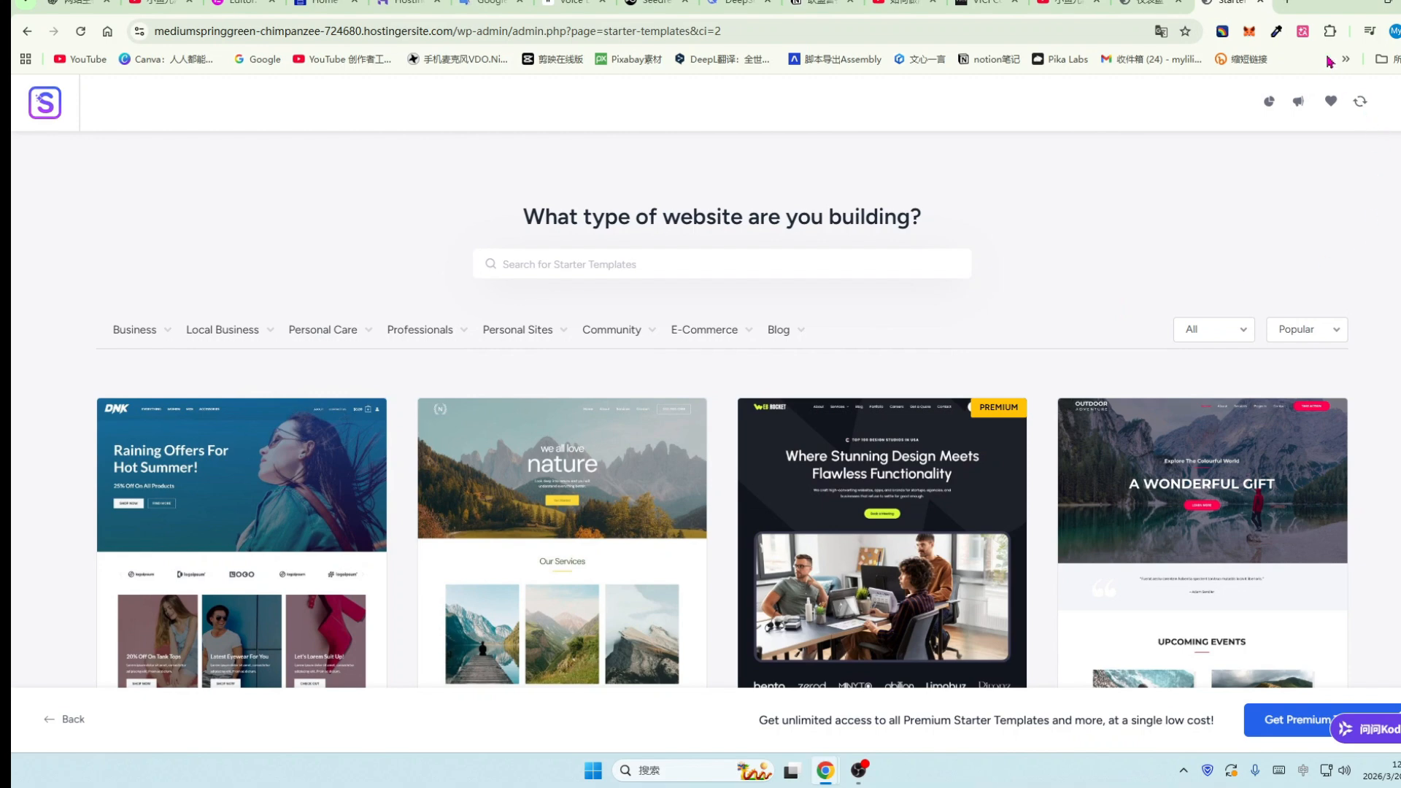
Translate the template library into Simplified Chinese and review the Business, Local Business, Personal Care and Professionals subcategories.
click(1303, 31)
click(1235, 226)
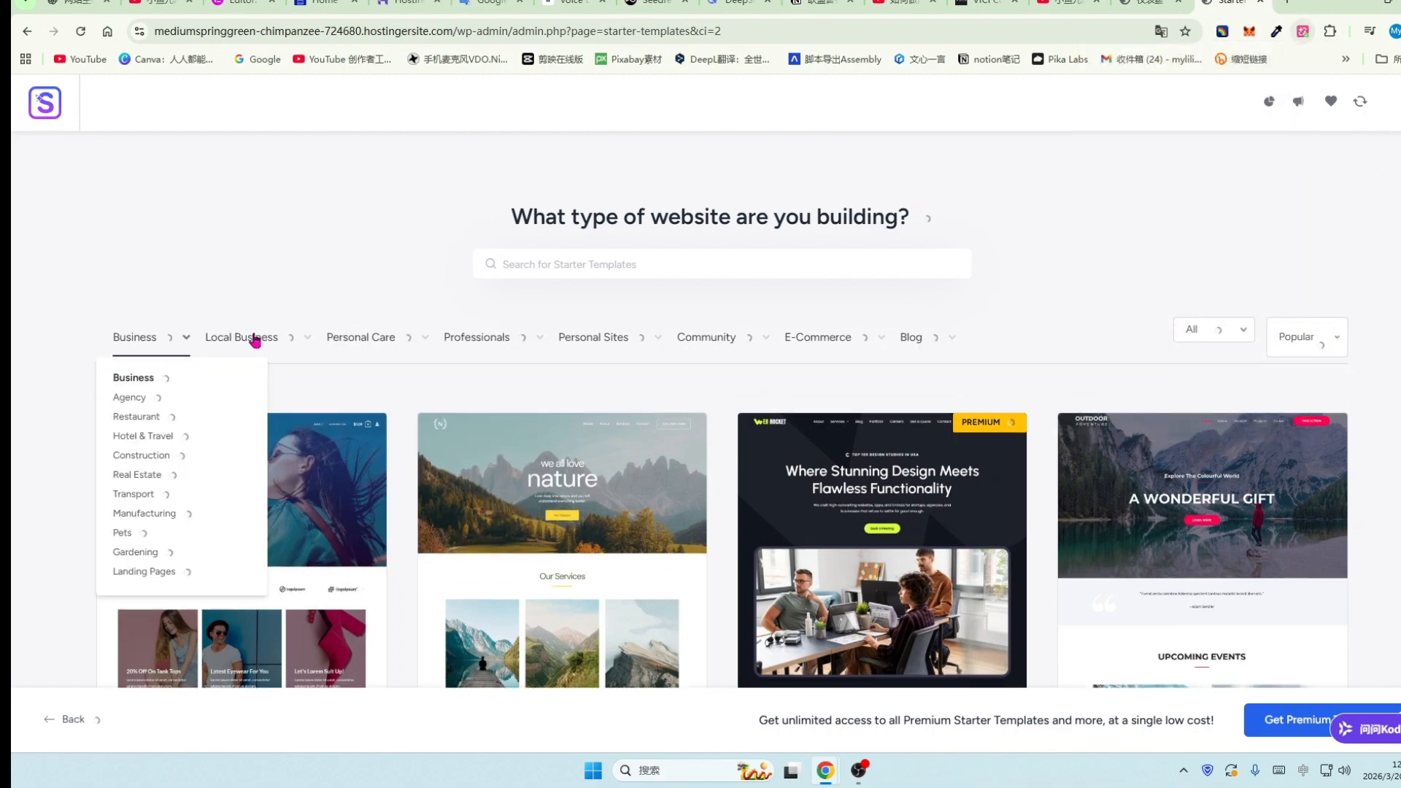
mouse_move(406, 378)
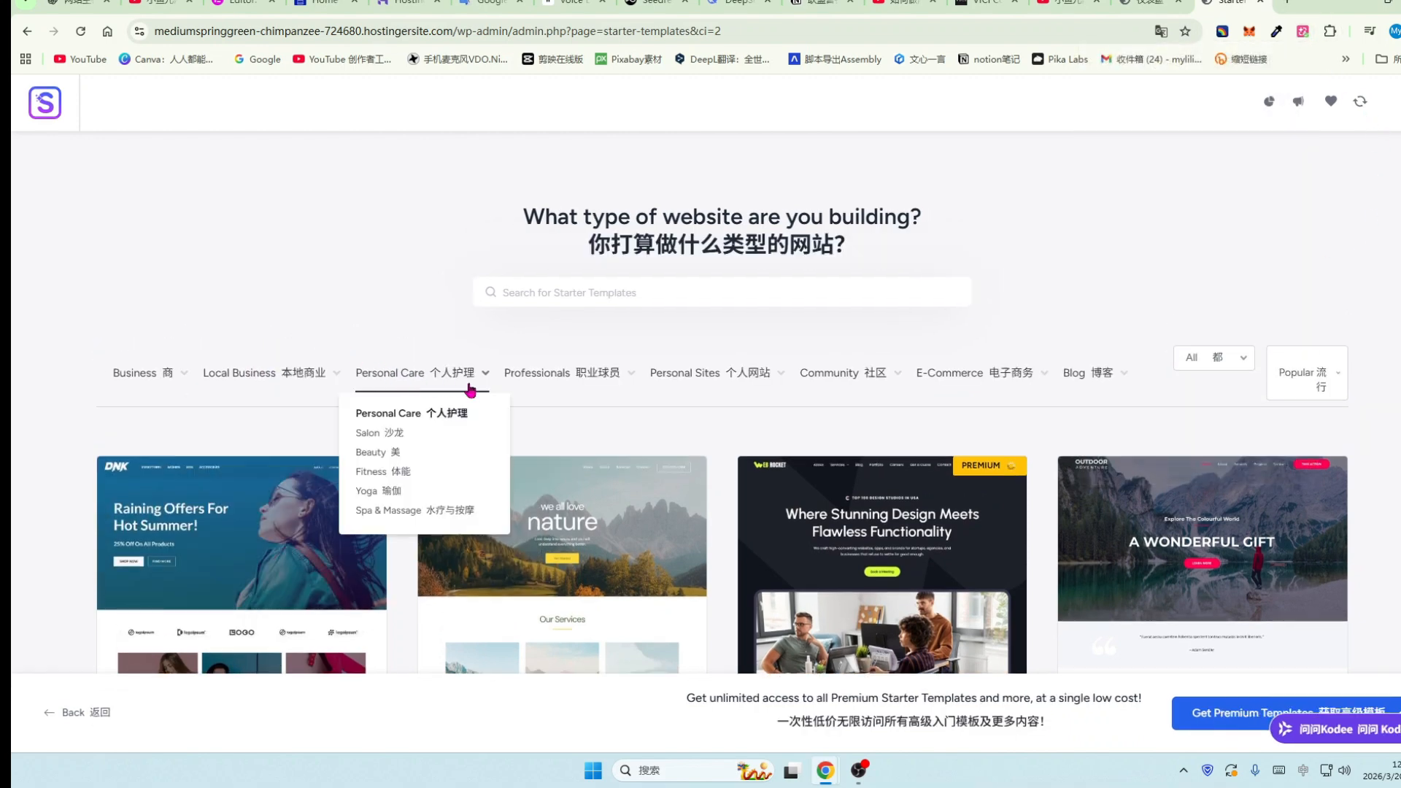
mouse_move(183, 381)
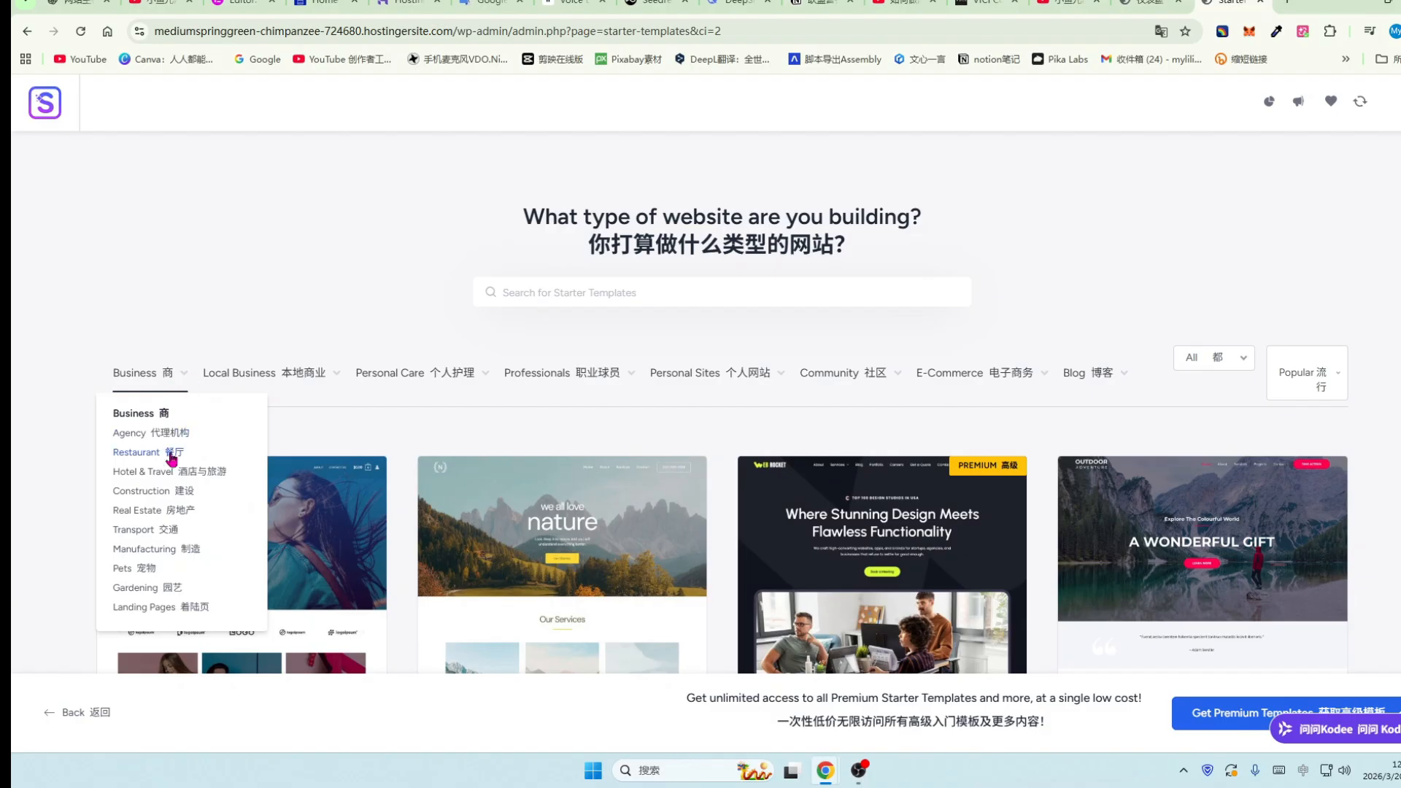
mouse_move(268, 417)
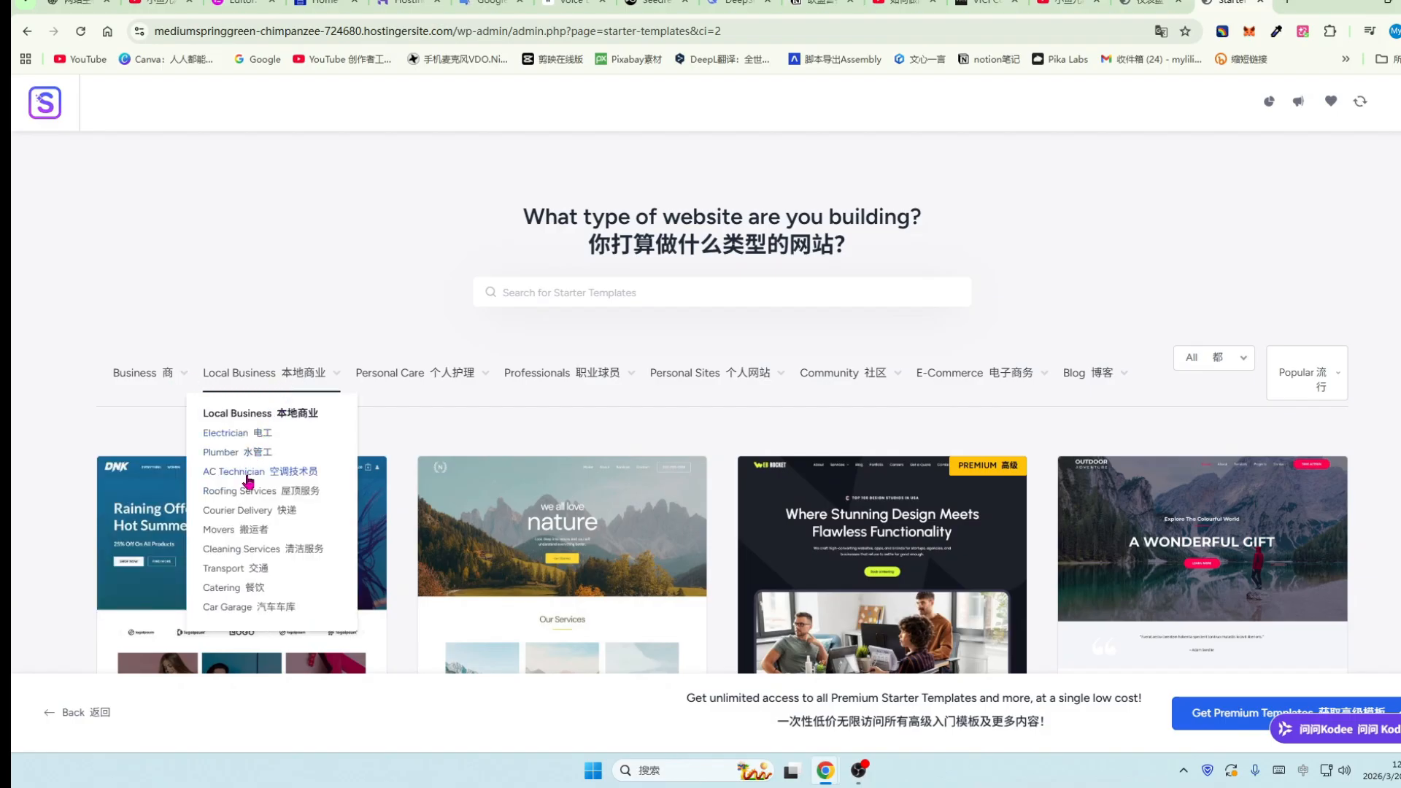
mouse_move(453, 381)
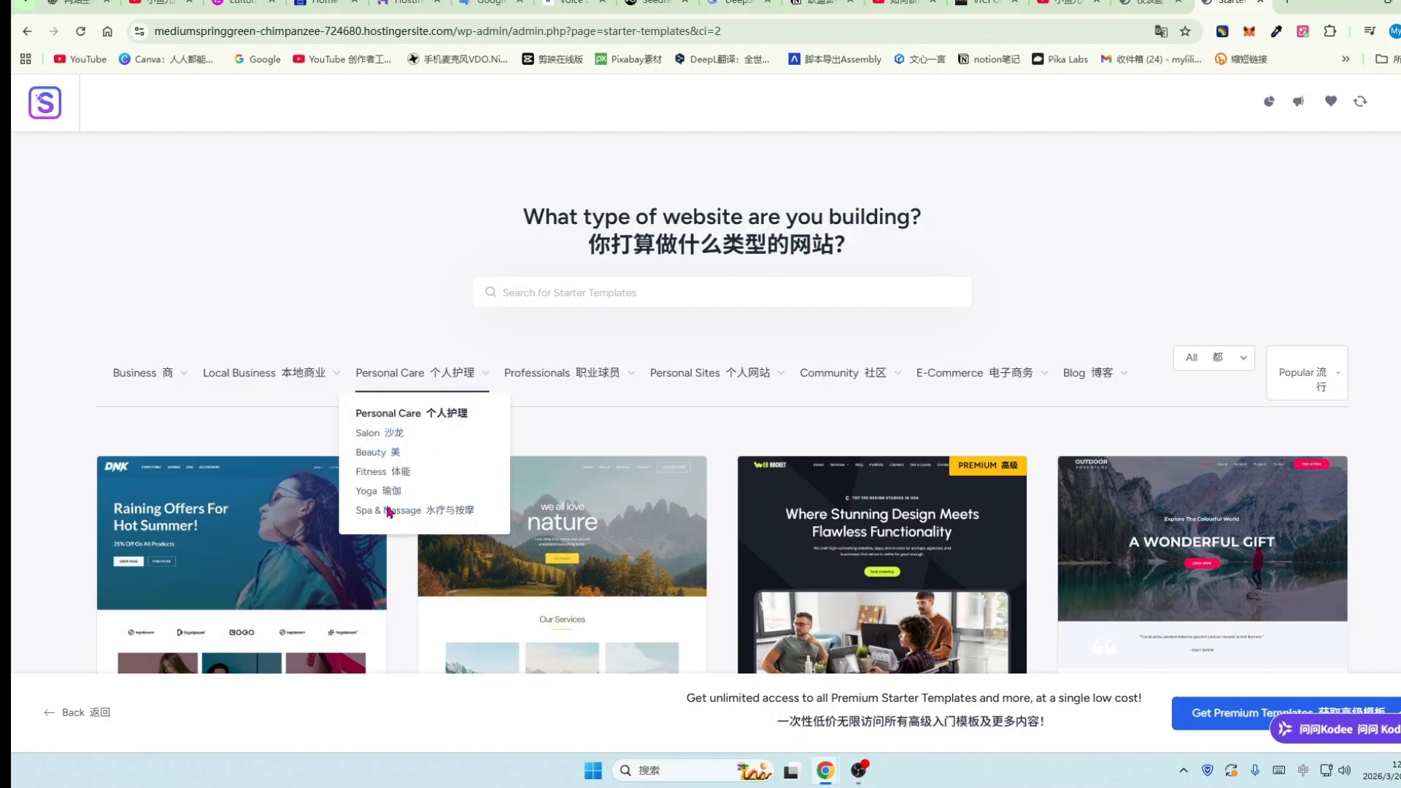
mouse_move(591, 378)
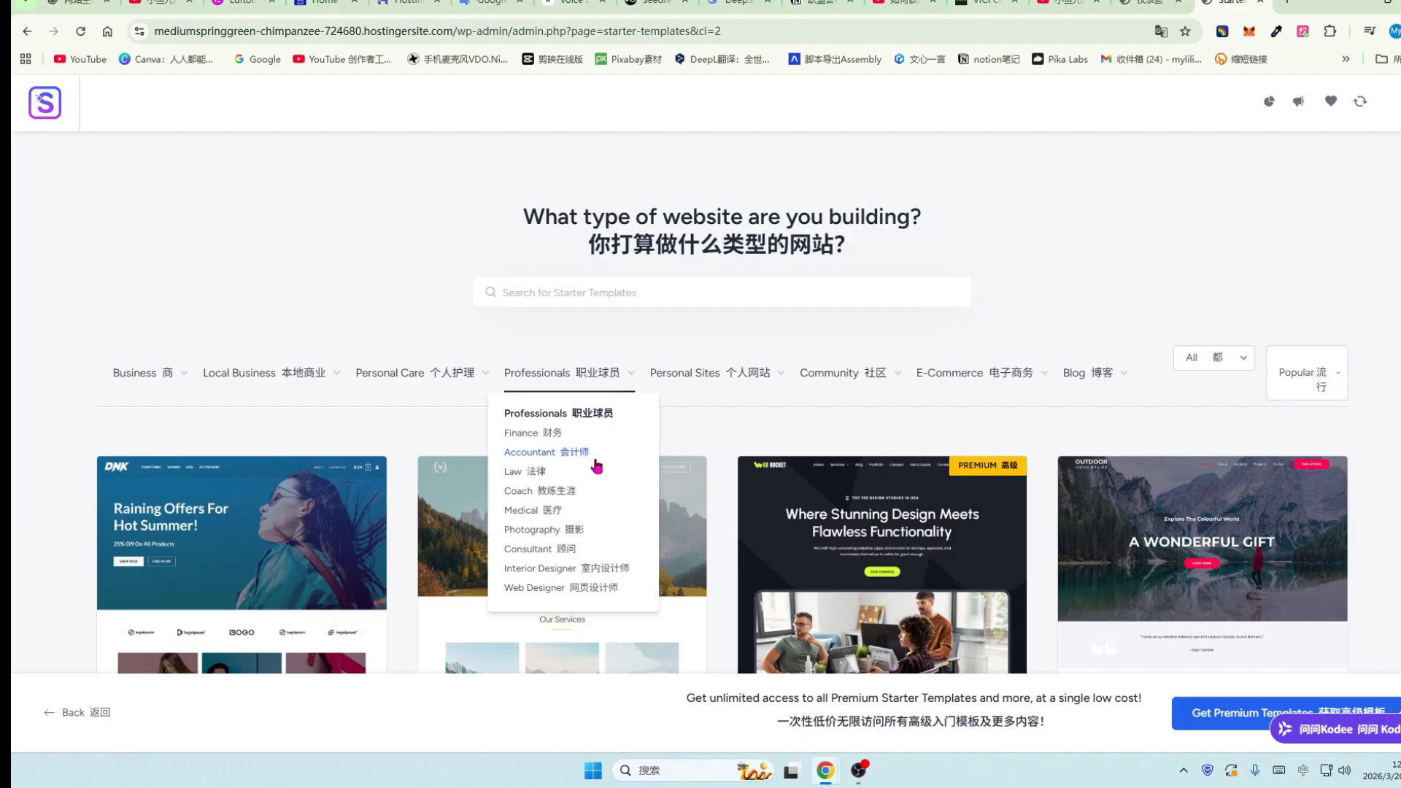
Filter the starter templates to the Portfolio & CV subcategory of Personal Sites.
mouse_move(766, 379)
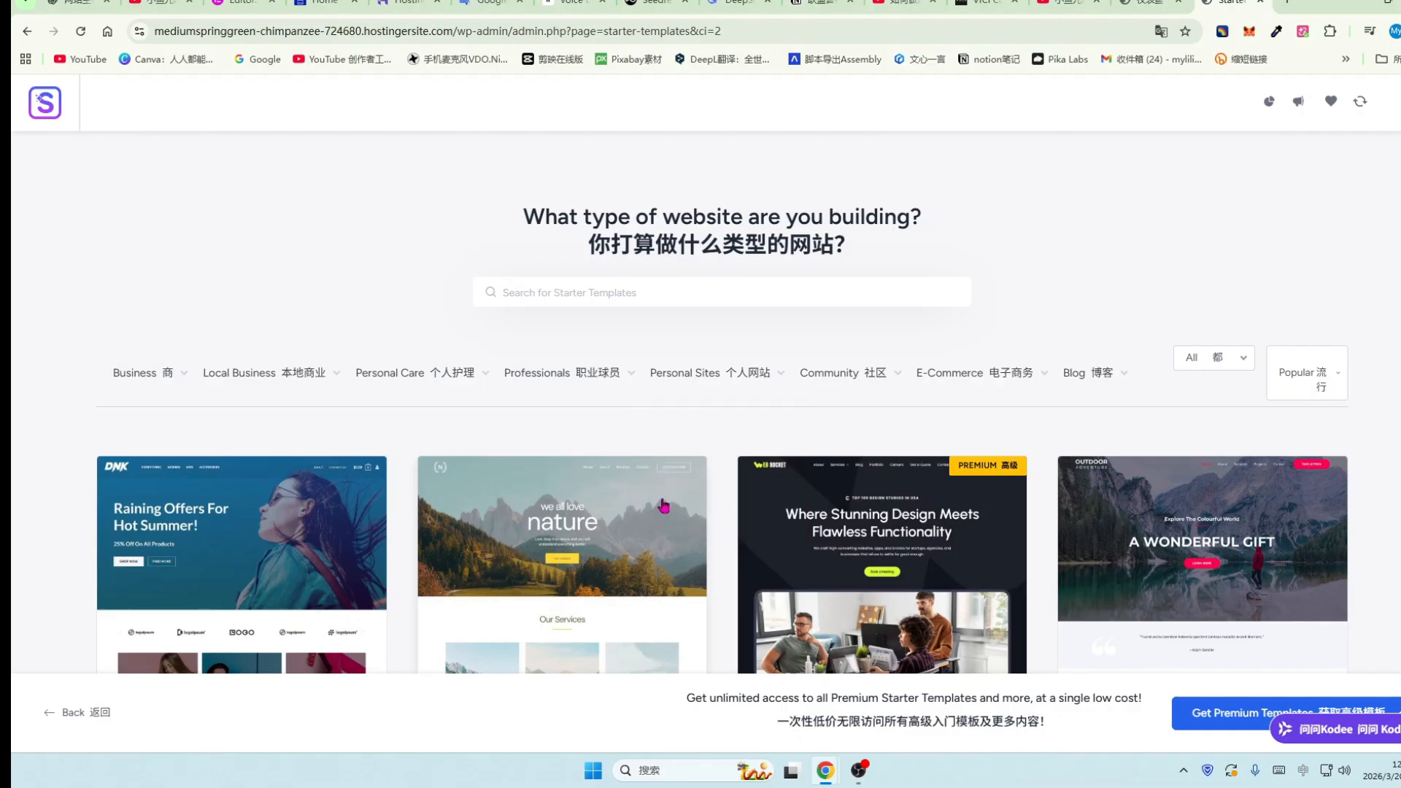
mouse_move(712, 373)
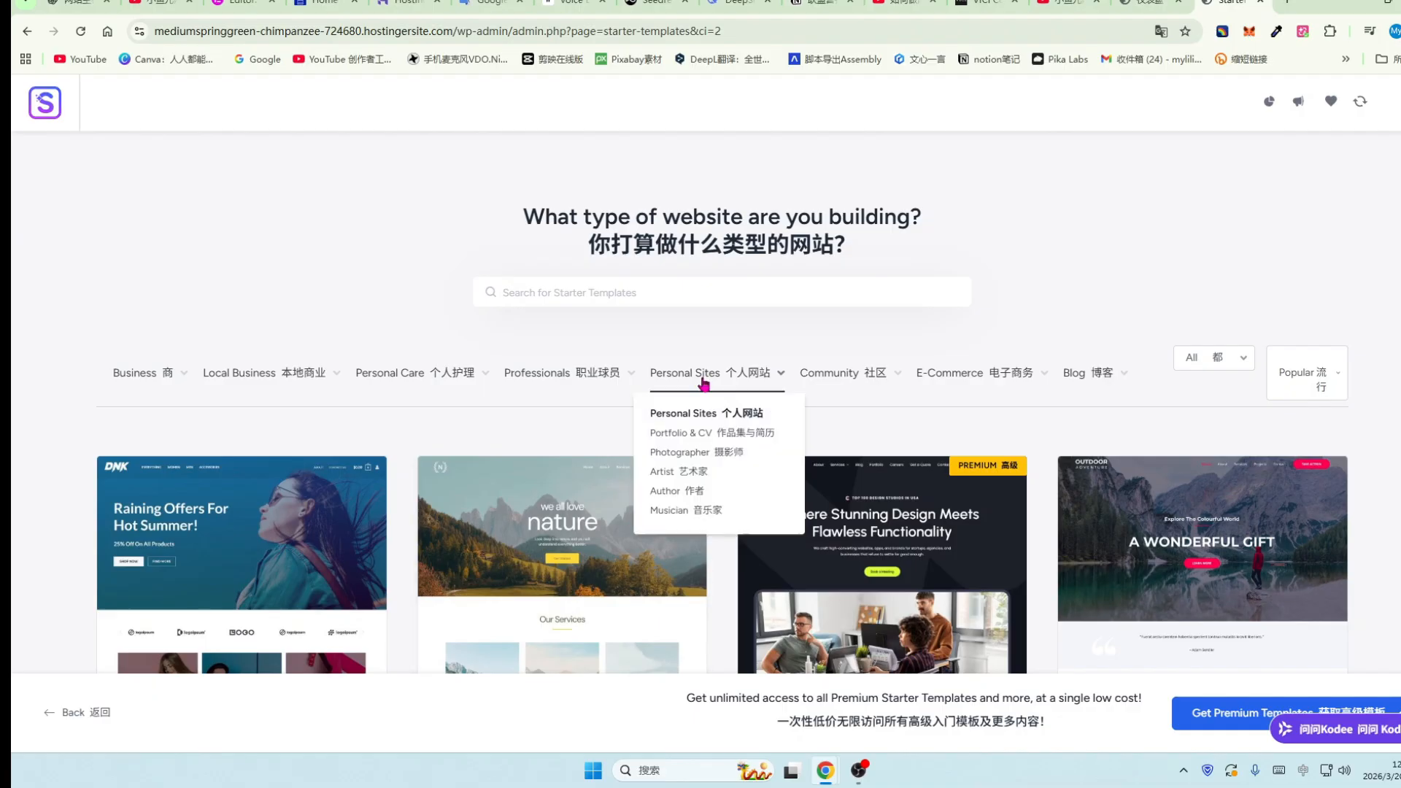
click(680, 435)
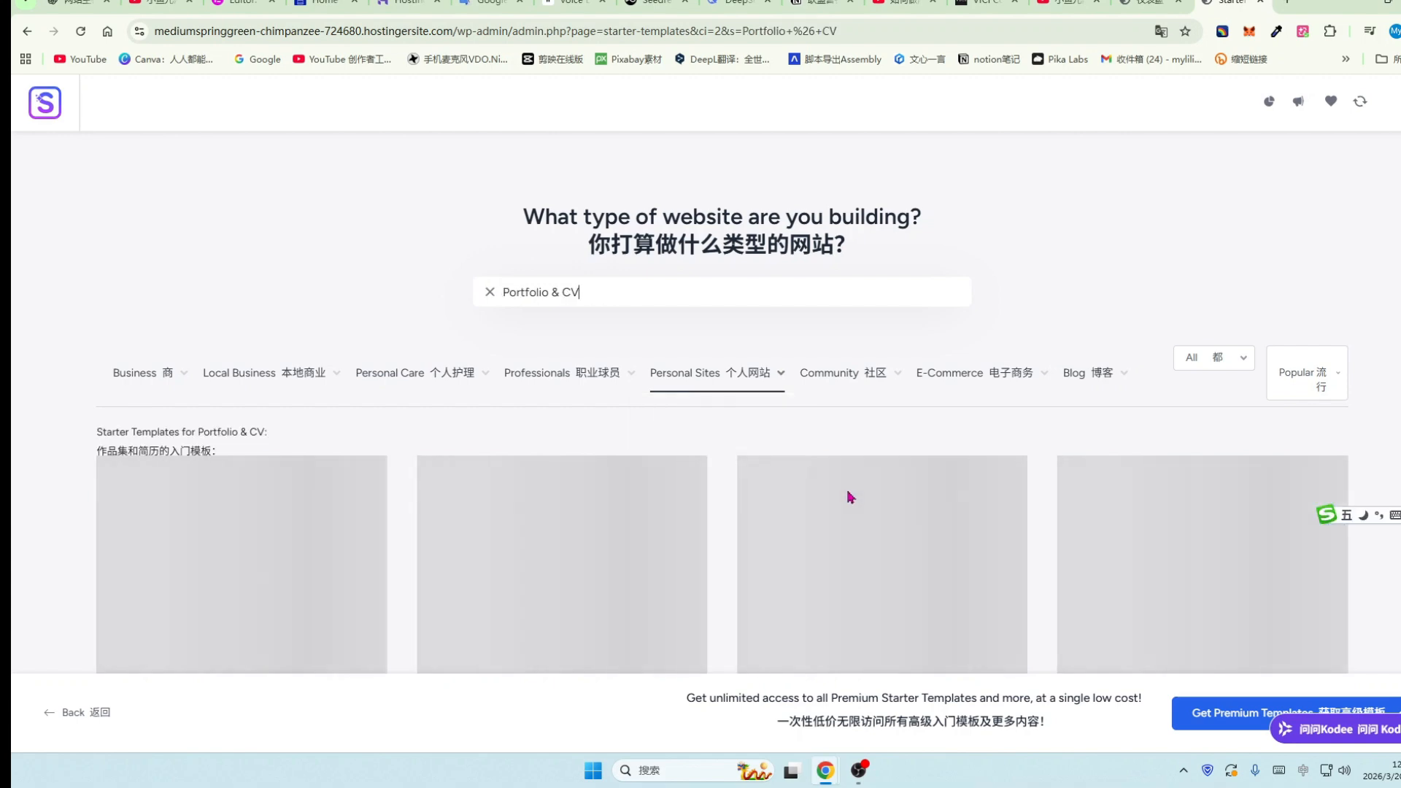
Look through the filtered portfolio designs and select the free Portfolio & CV web developer template.
scroll(849, 497, down, 3)
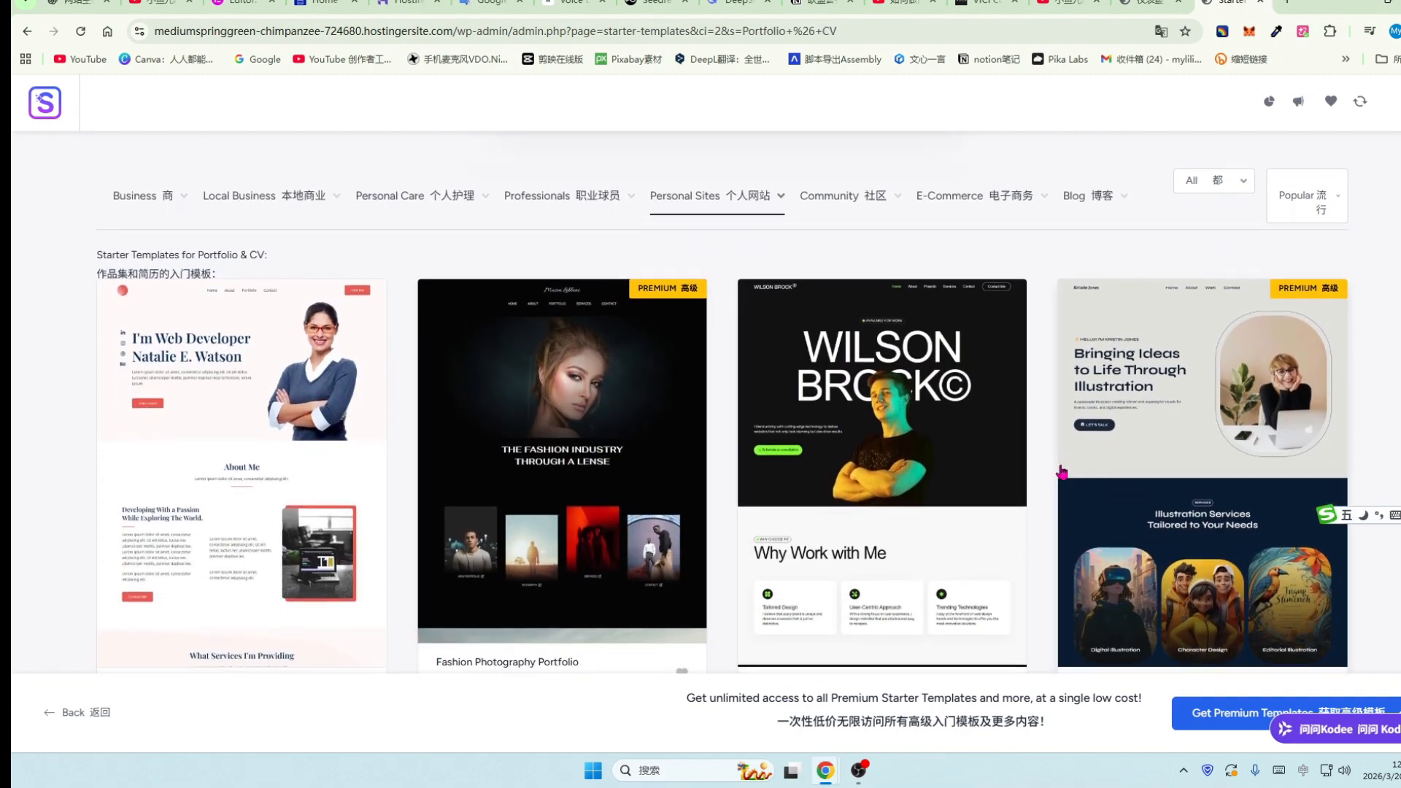
scroll(1051, 474, down, 2)
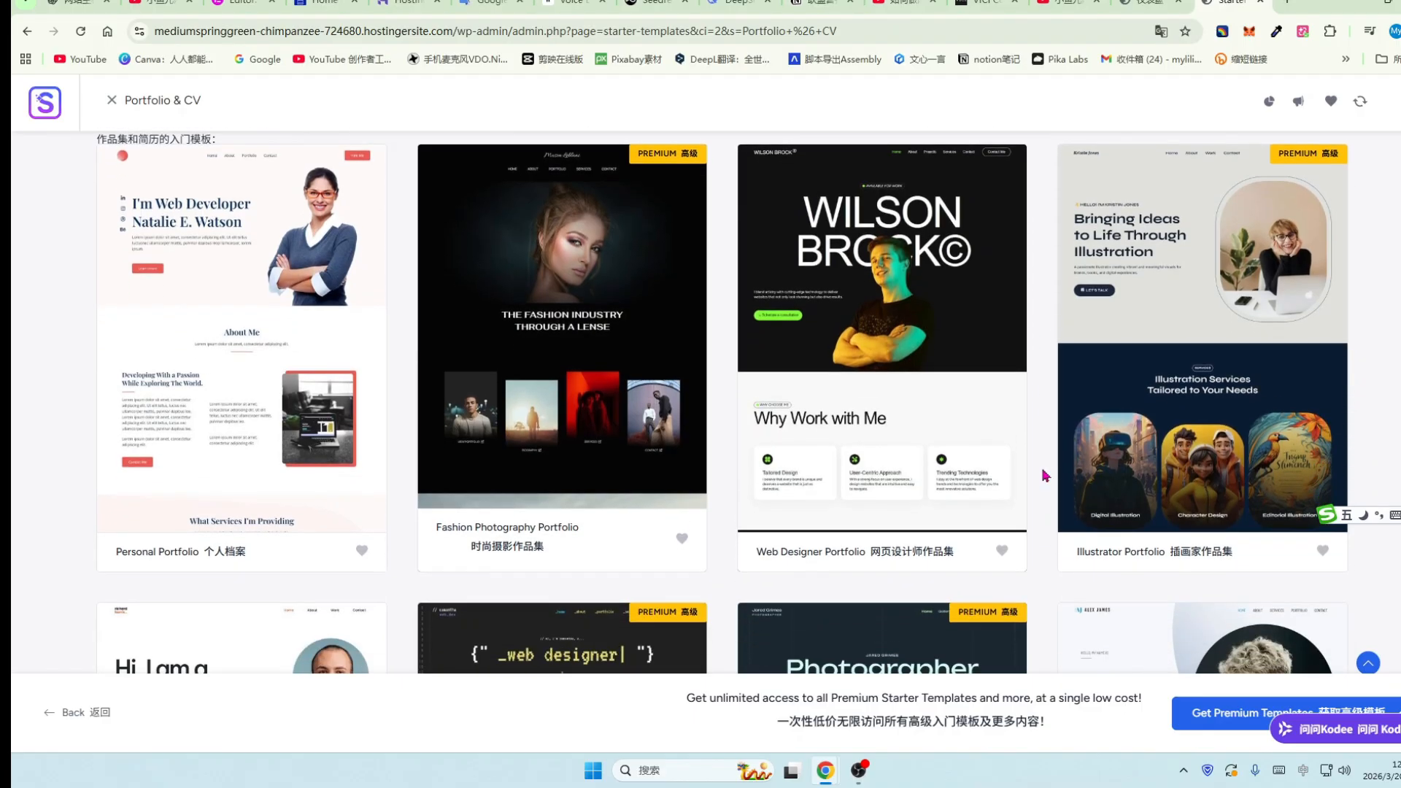
scroll(1045, 475, down, 1)
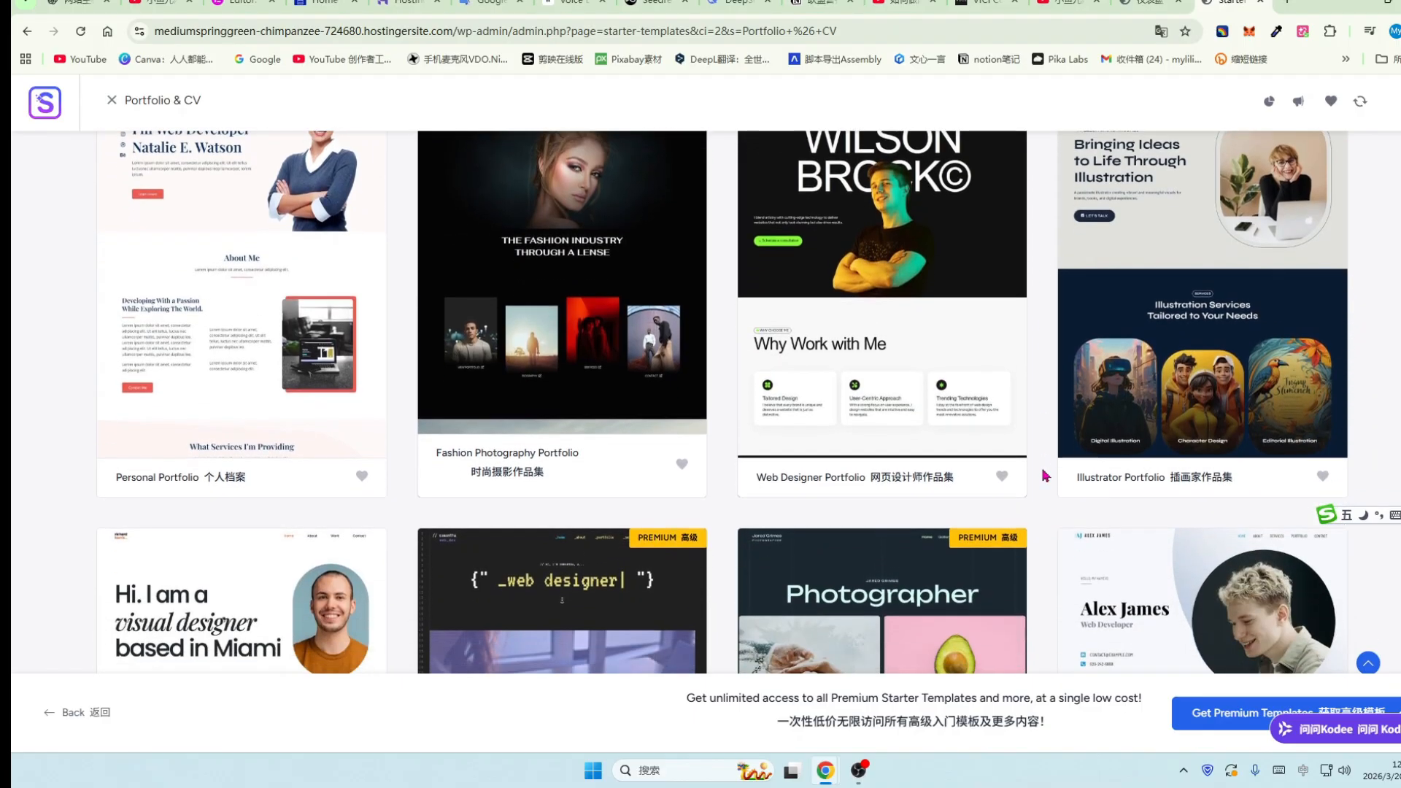
scroll(1044, 475, up, 2)
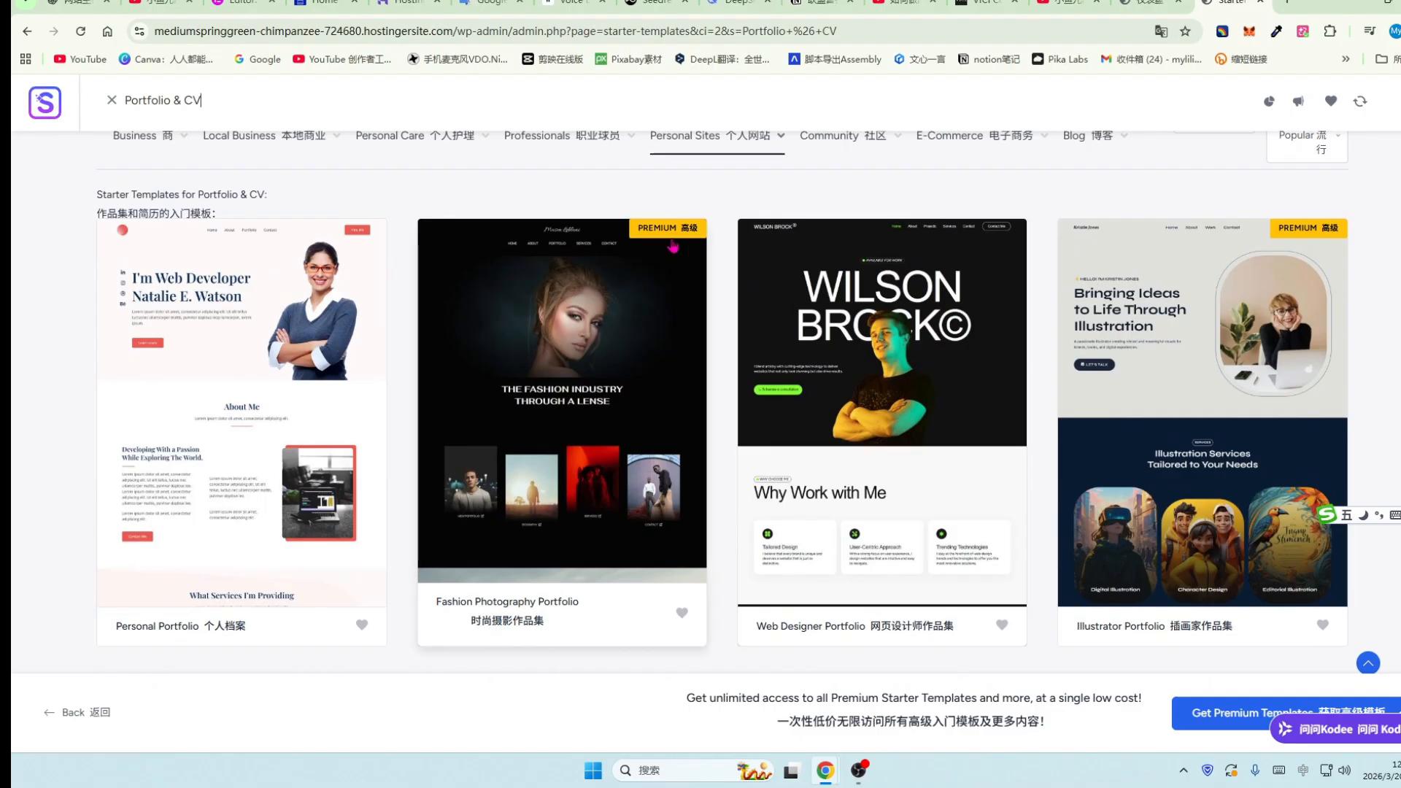
scroll(1008, 371, down, 7)
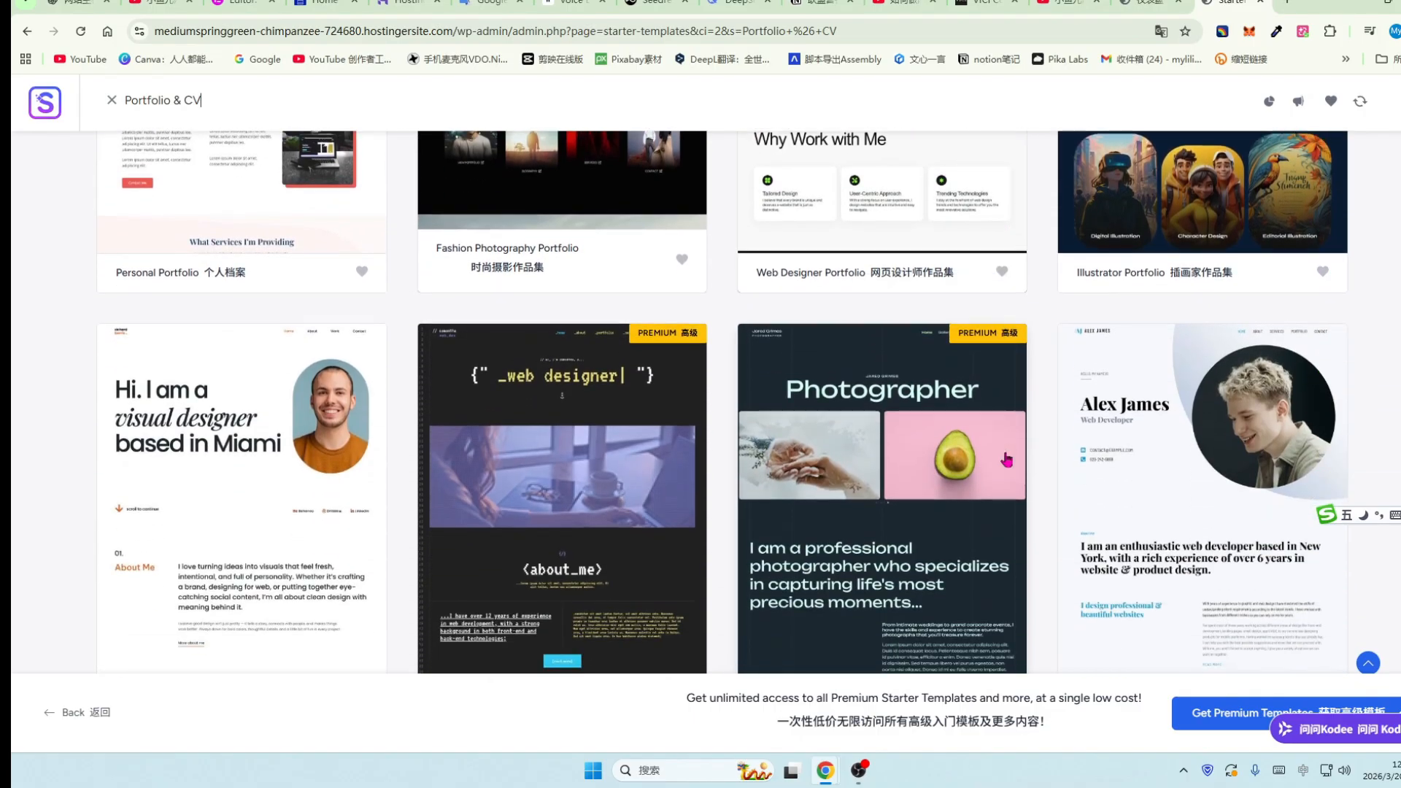
scroll(1008, 459, up, 1)
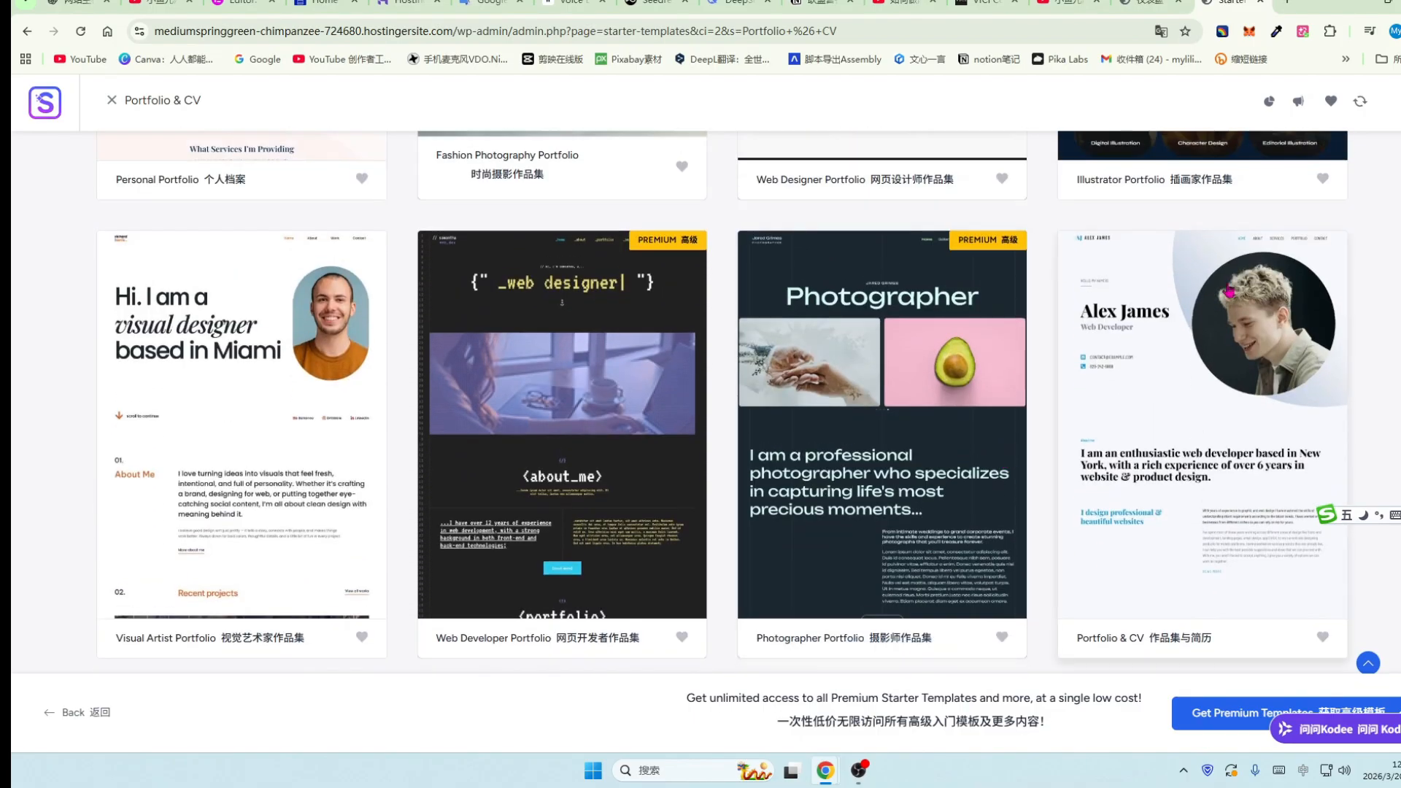
click(1233, 391)
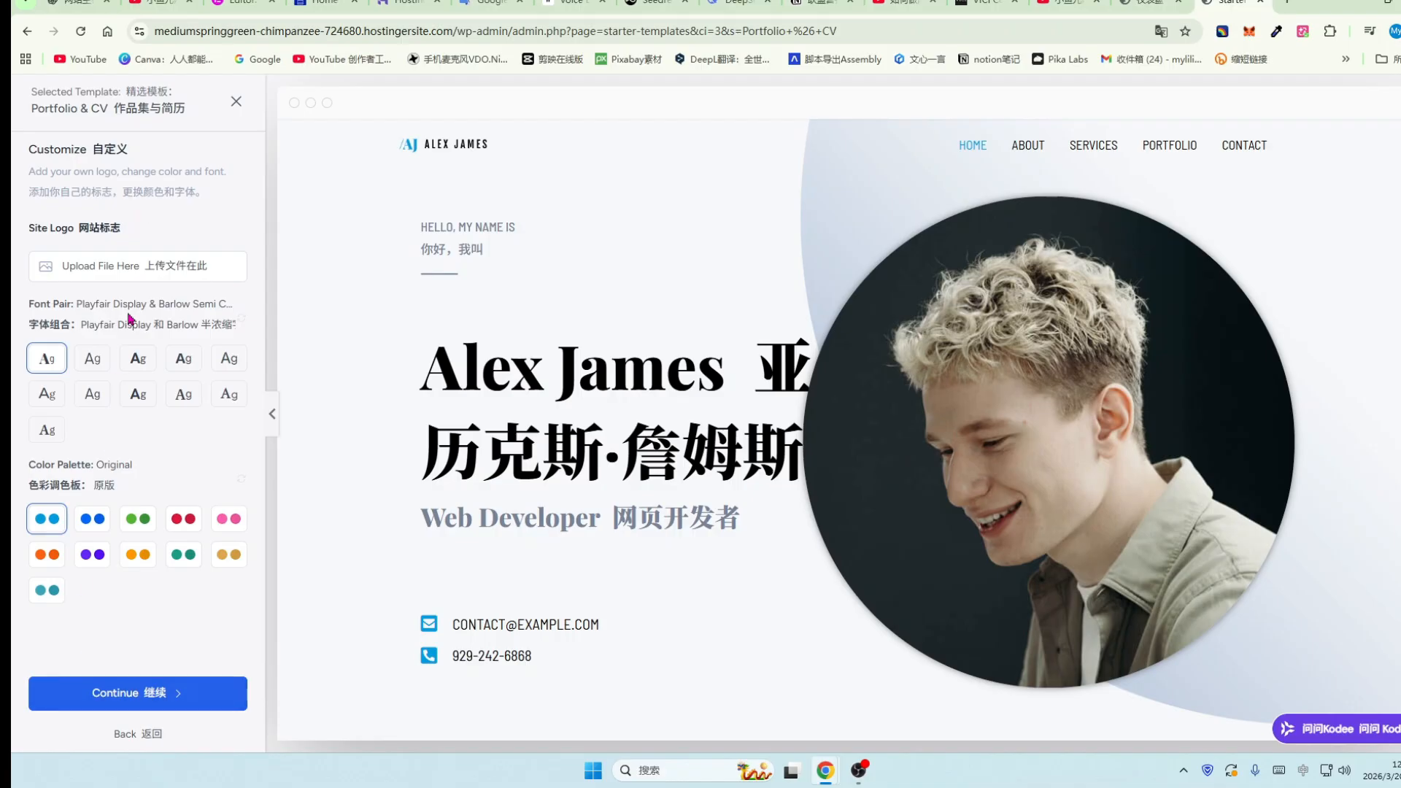
Preview the template's About me section, try the pink Style 4 color palette, and set the palette to the green Style 8.
scroll(1151, 493, down, 5)
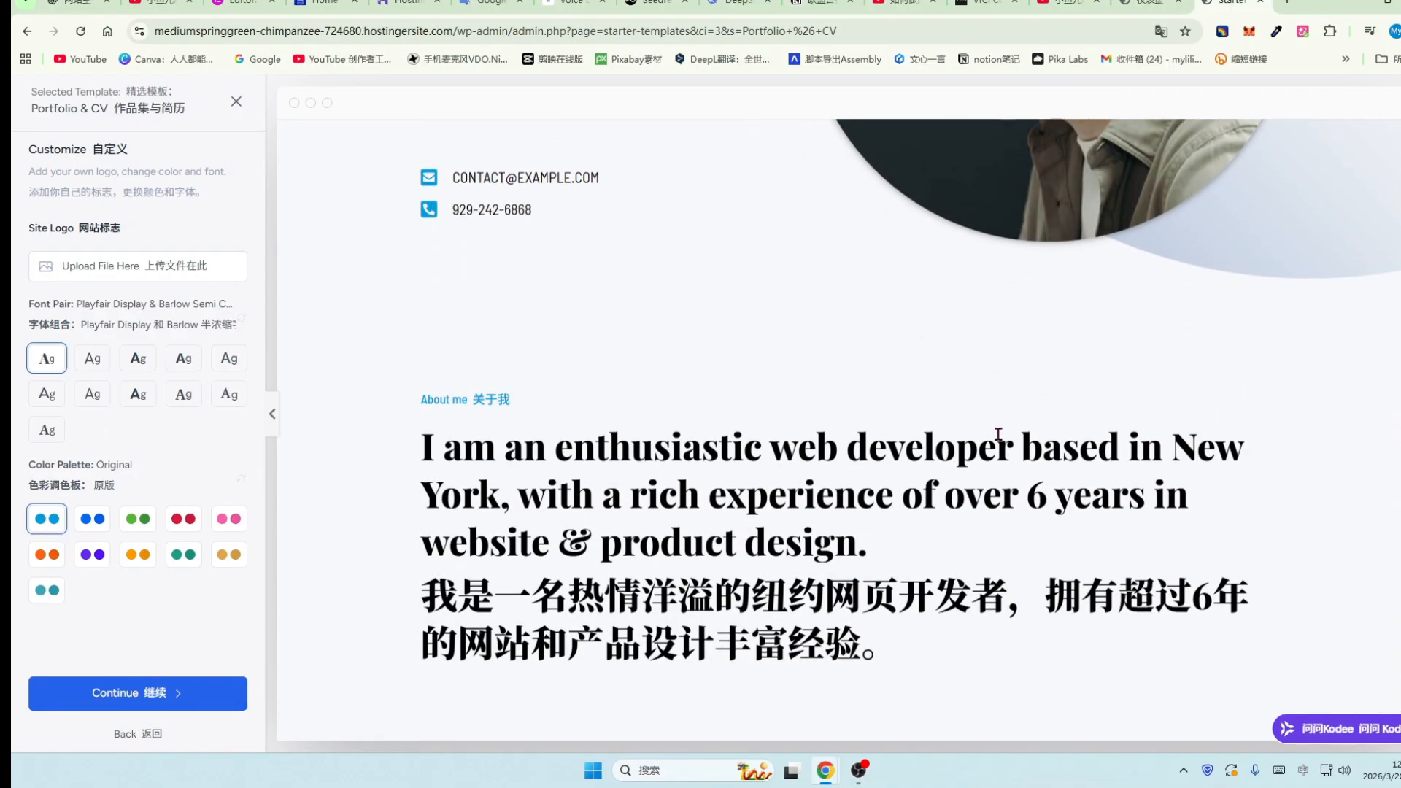
scroll(998, 437, down, 1)
scroll(1091, 465, down, 1)
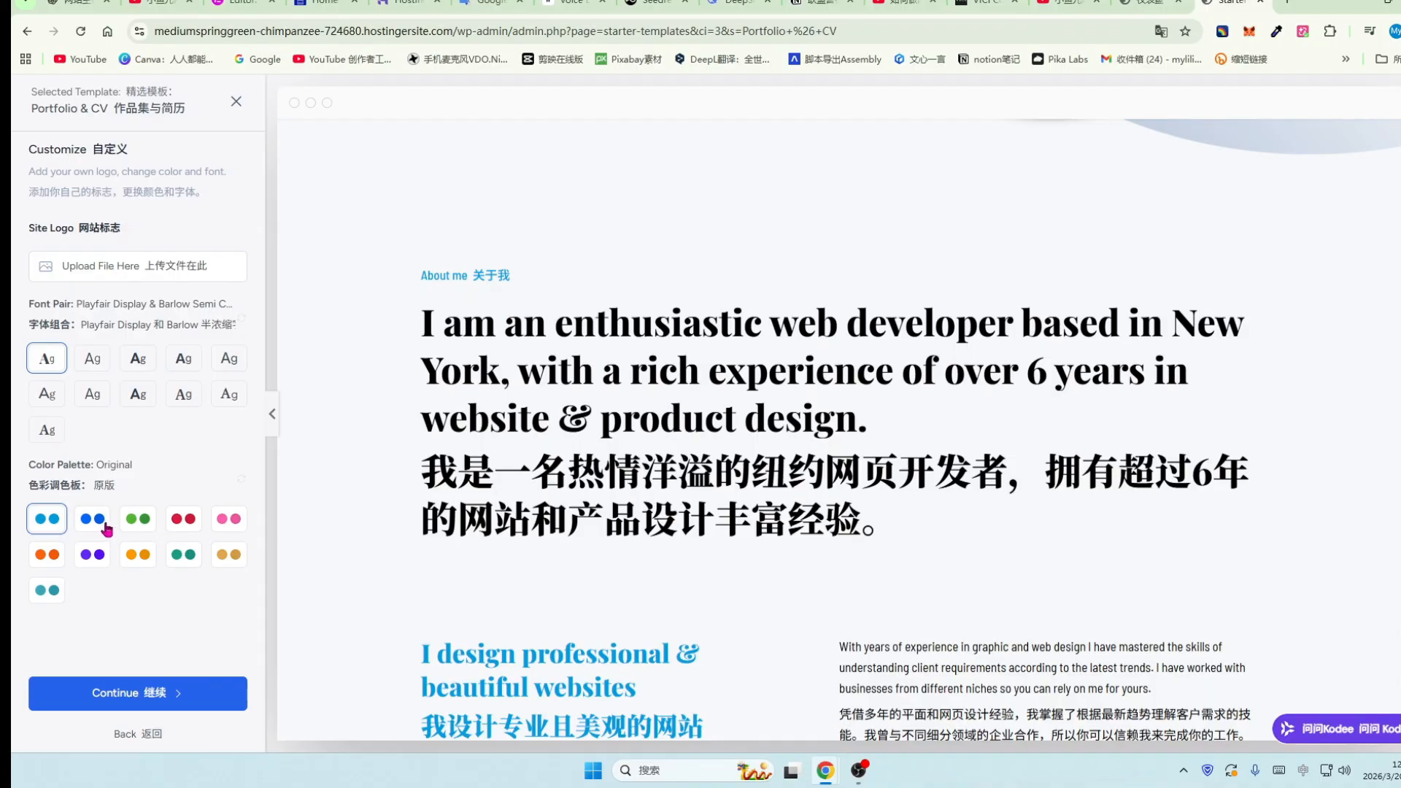
click(229, 520)
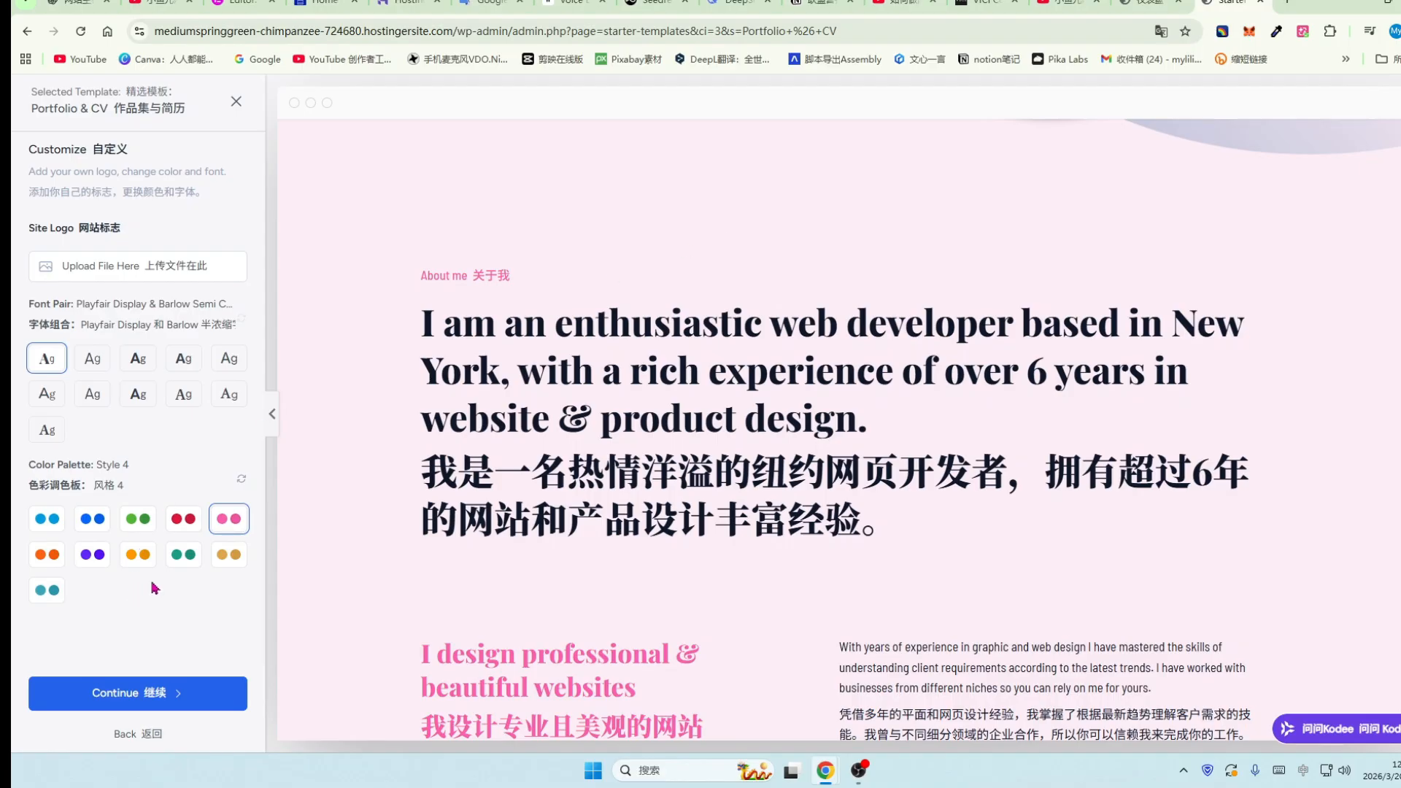
click(183, 556)
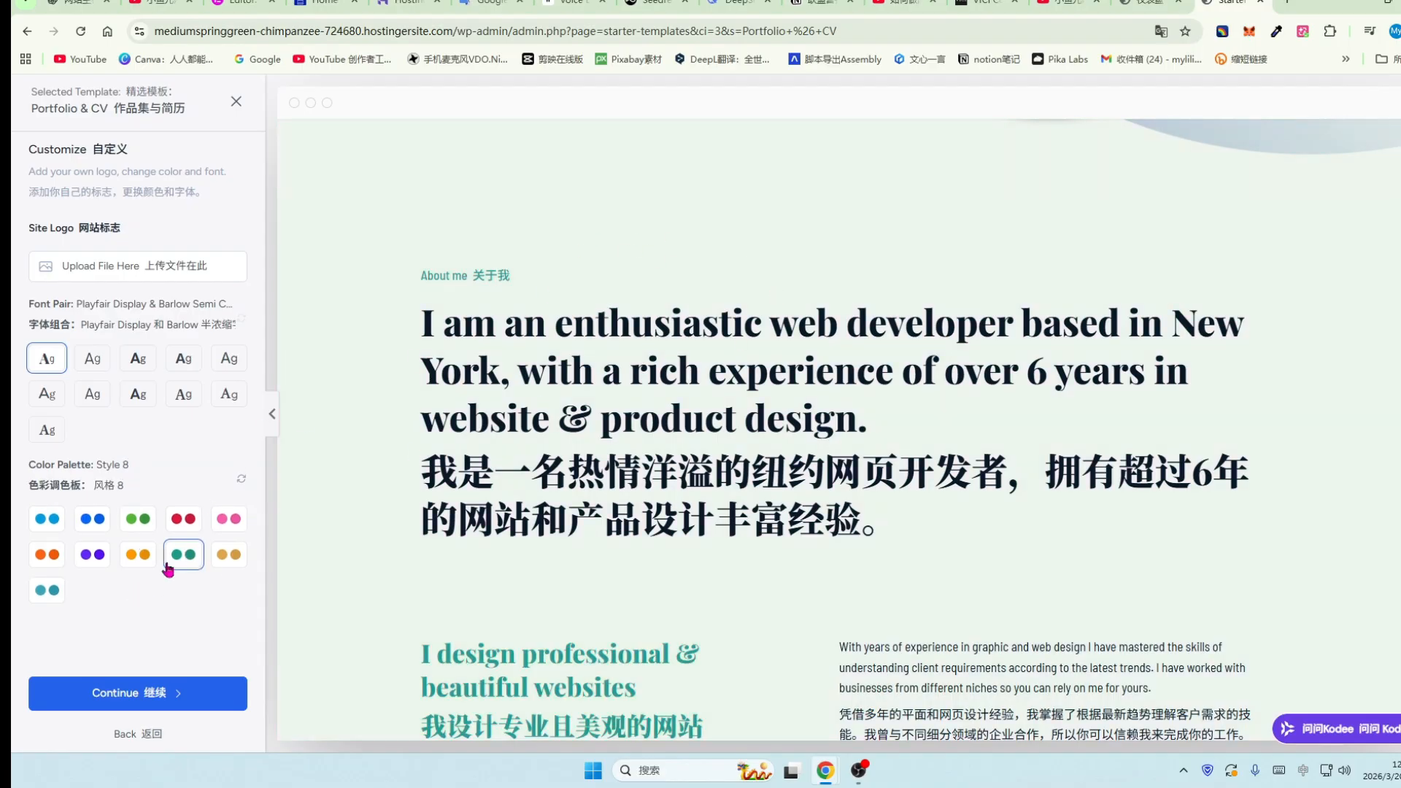
Set the color palette to the green Style 2 and accept the preselected Page Builder, Contact Form and SEO & Search Visibility features.
click(138, 519)
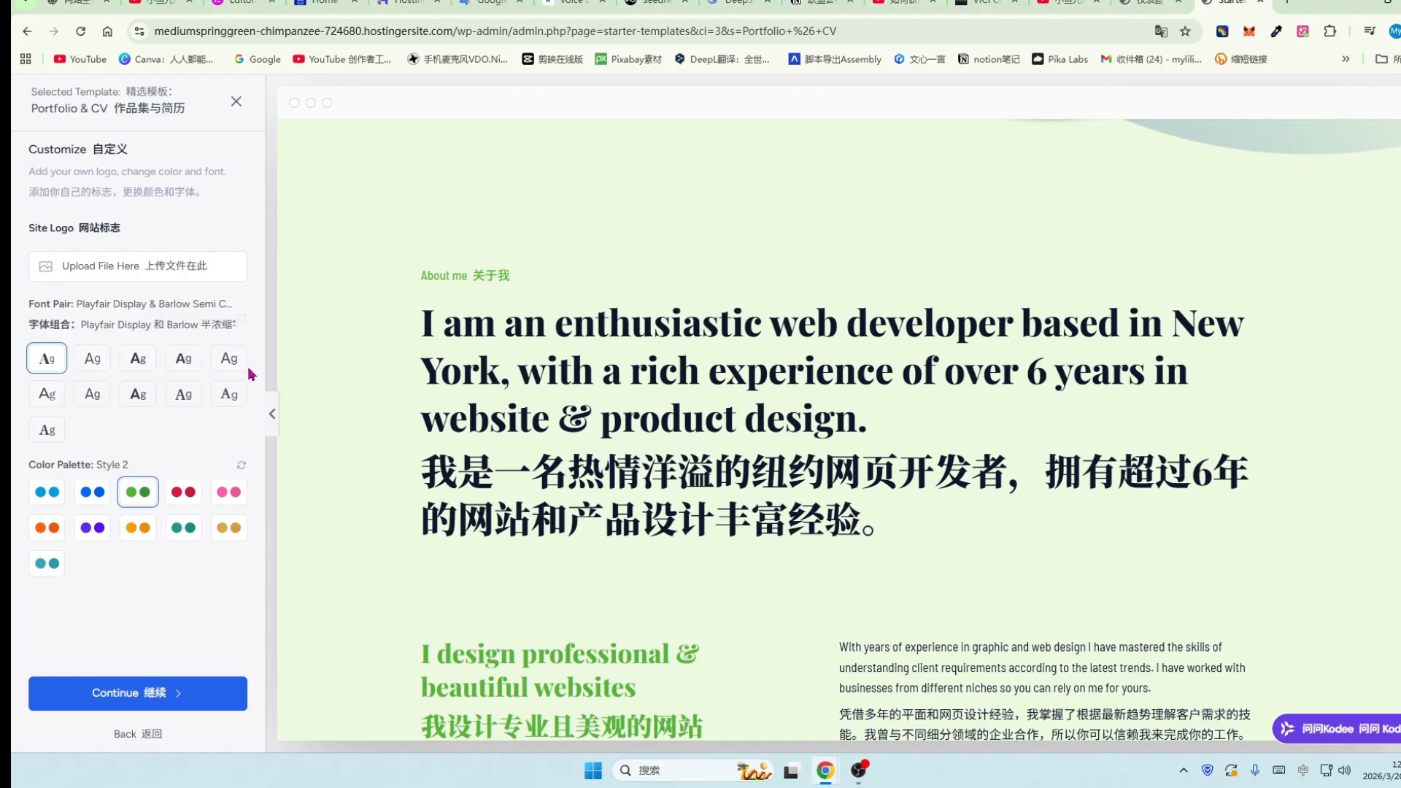
click(156, 697)
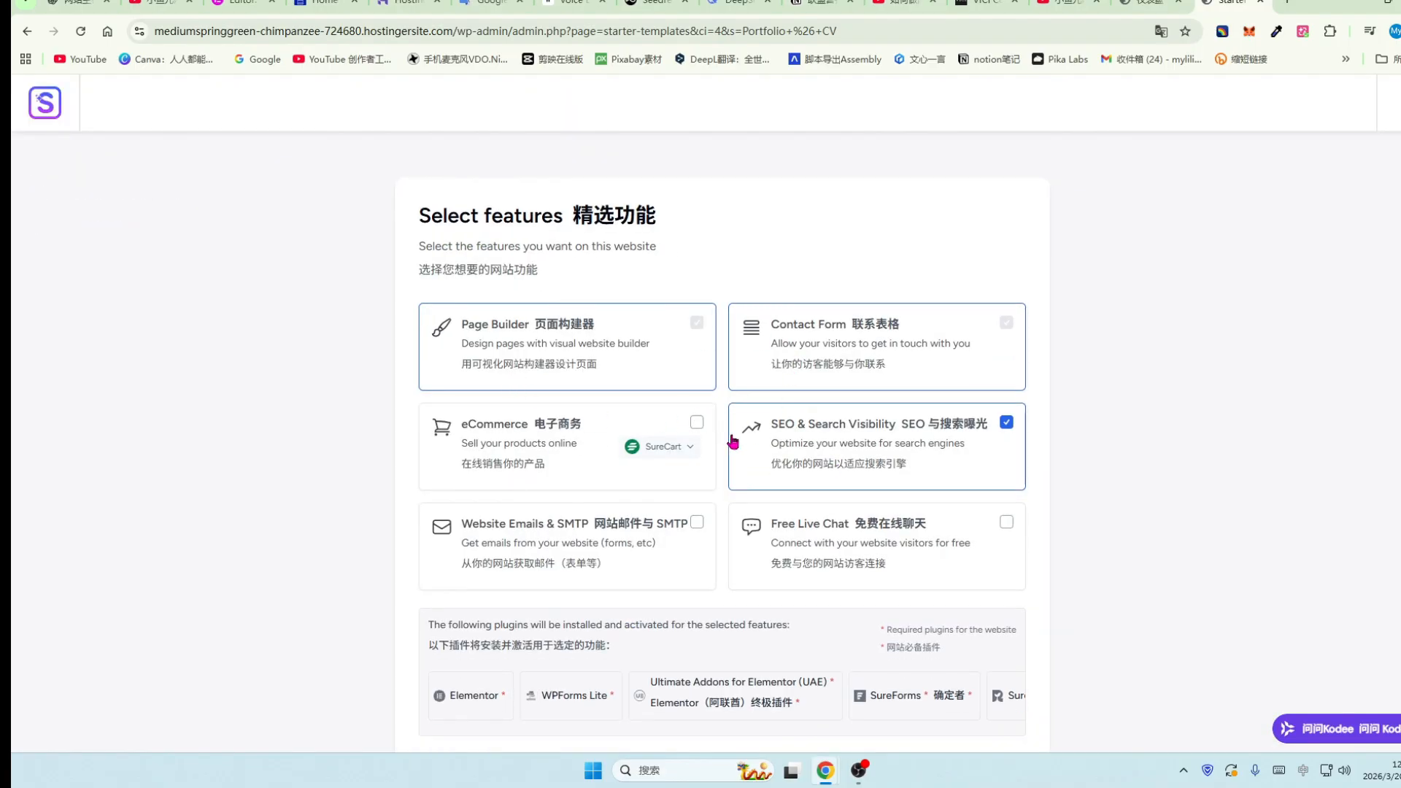
scroll(733, 442, down, 1)
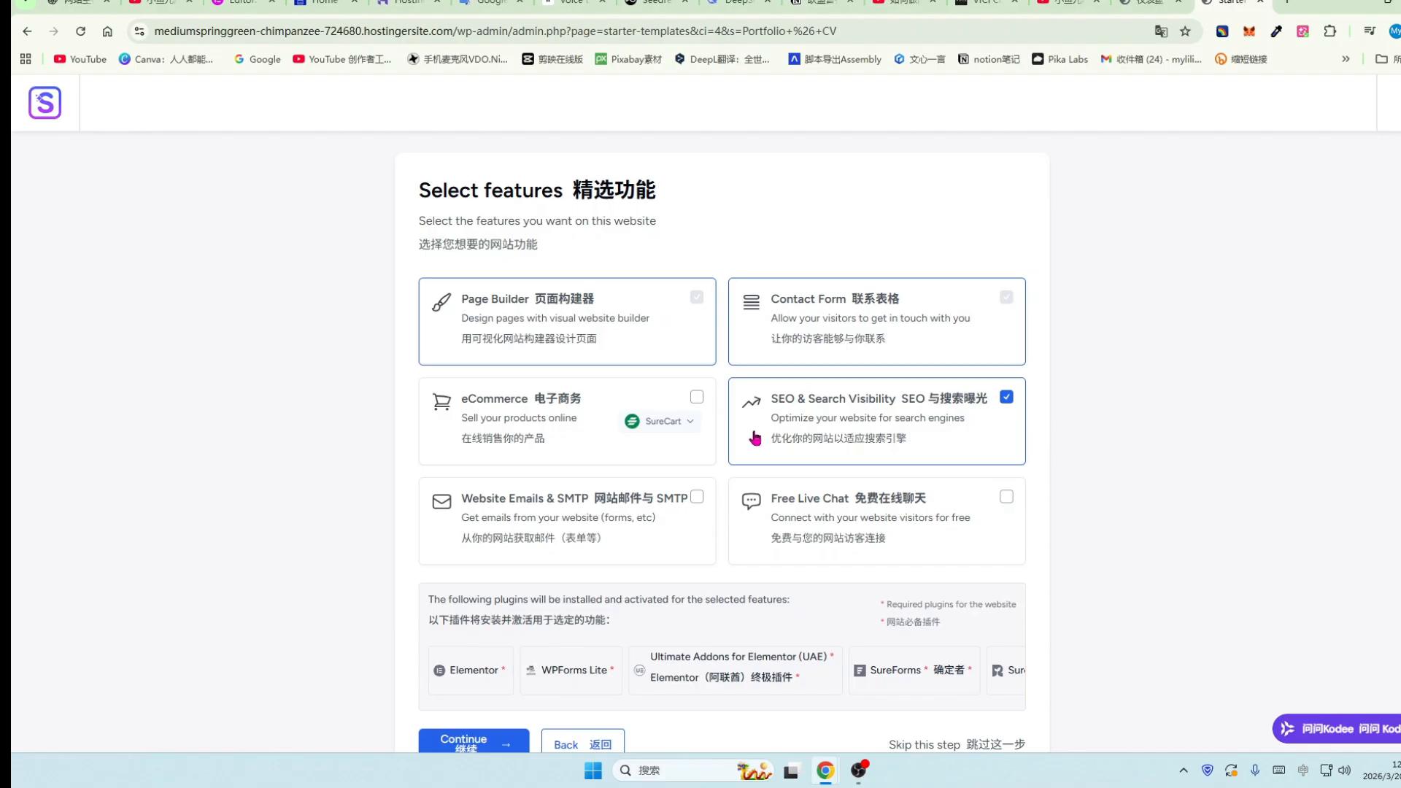
scroll(756, 453, down, 2)
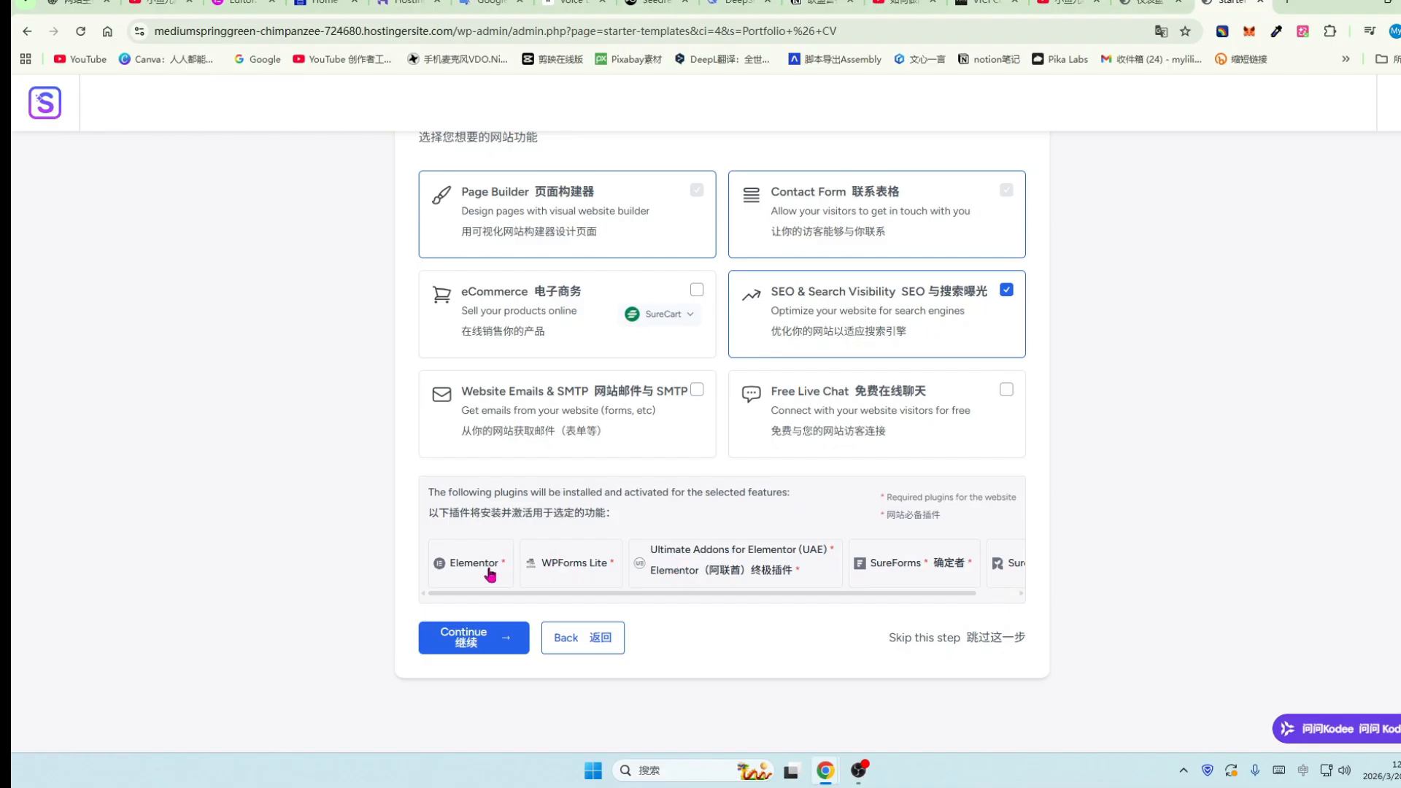
click(476, 645)
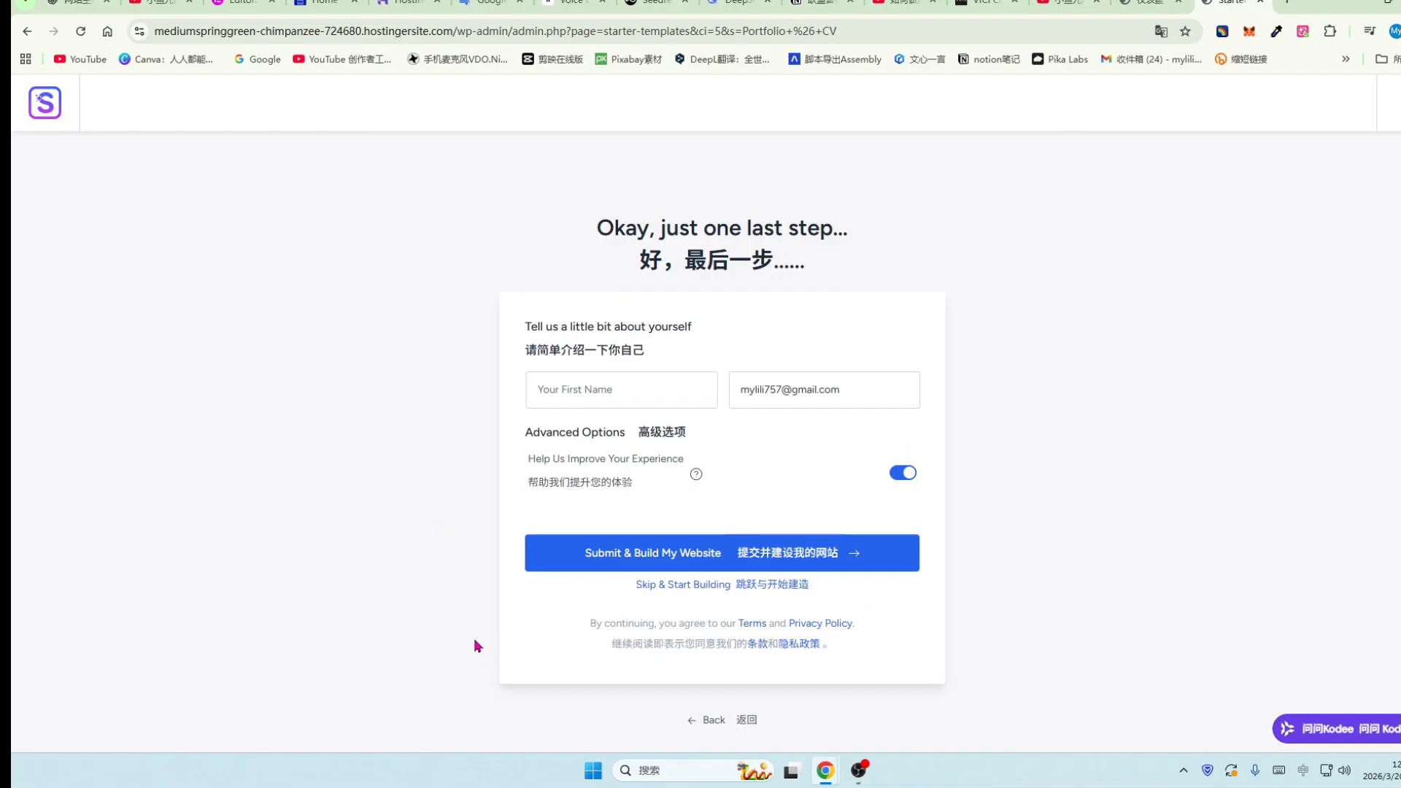
Enter the owner's first name in the final setup form and submit it to build the website.
click(639, 388)
text(xiao qin)
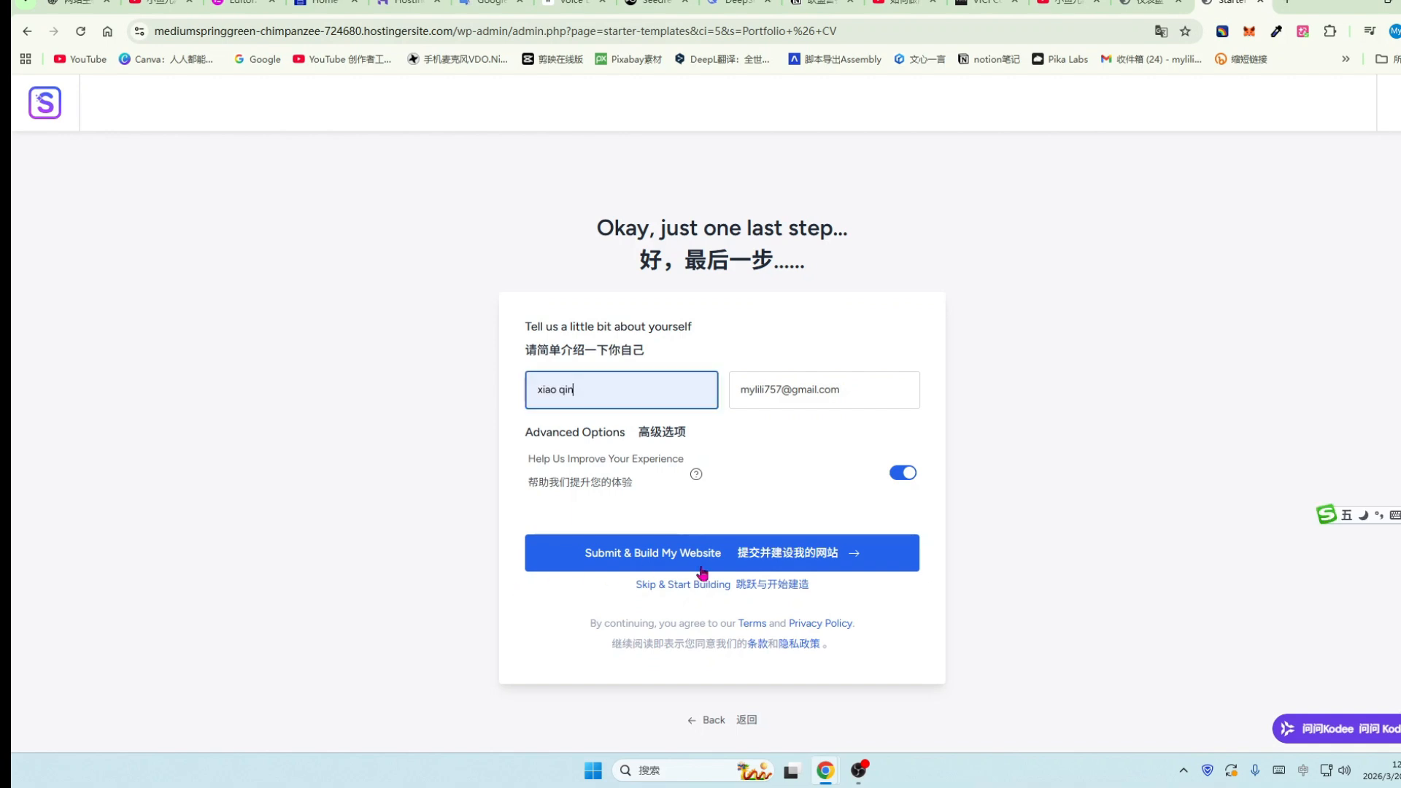
click(768, 556)
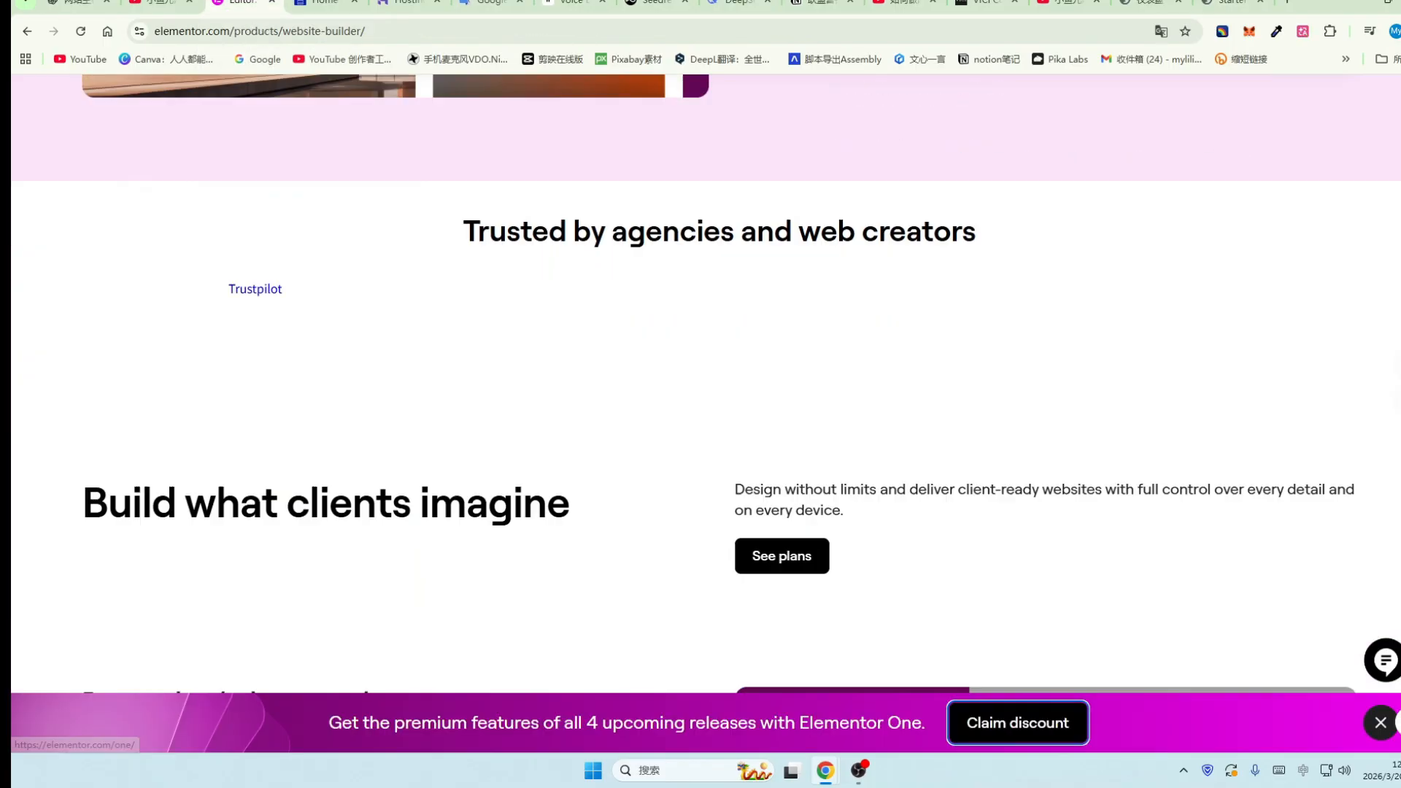
Look over the Elementor website builder page, including its Build what clients imagine and Responsive design control sections.
scroll(423, 258, down, 4)
scroll(438, 314, up, 1)
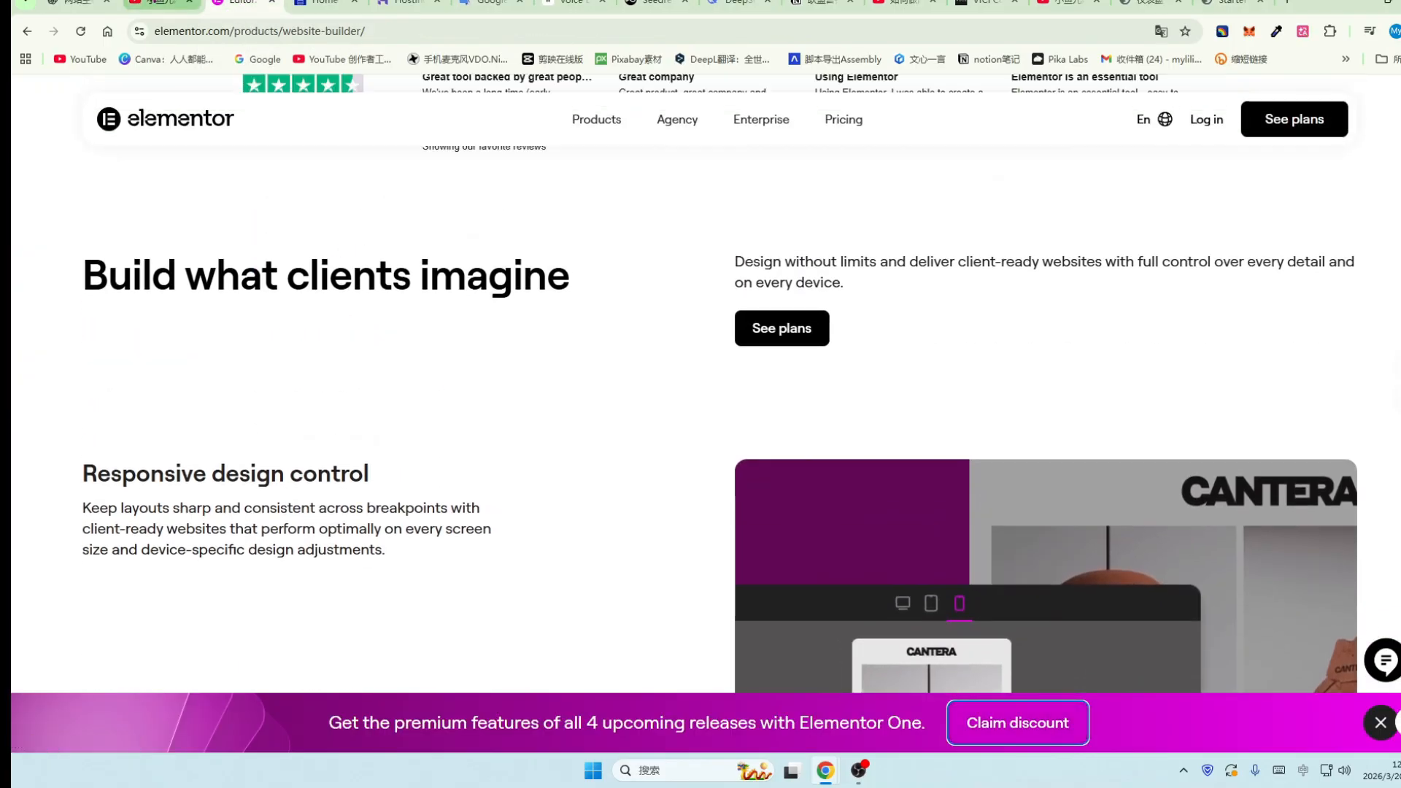
click(157, 2)
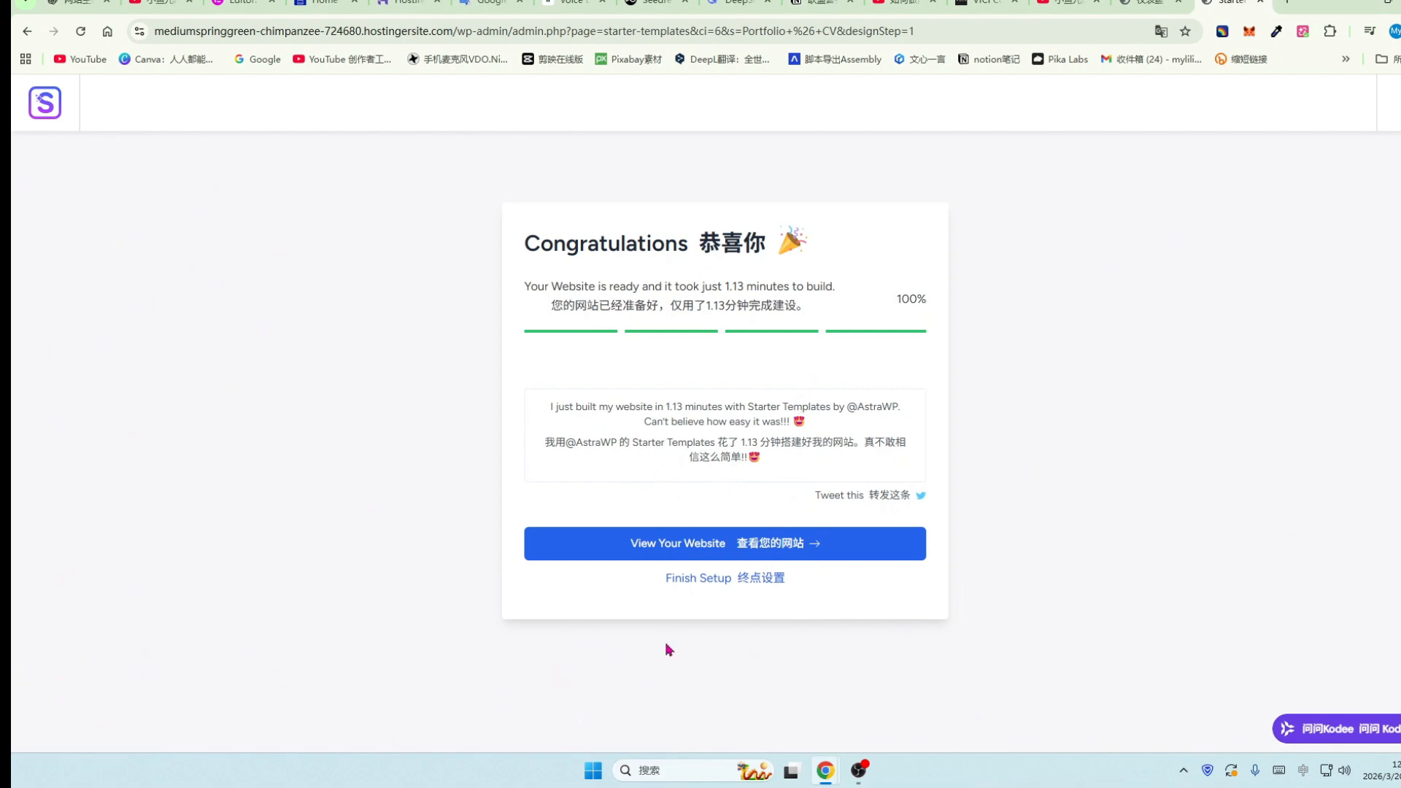
Open the newly built website and look through its hero, About me and What I do sections.
click(772, 552)
scroll(682, 358, down, 3)
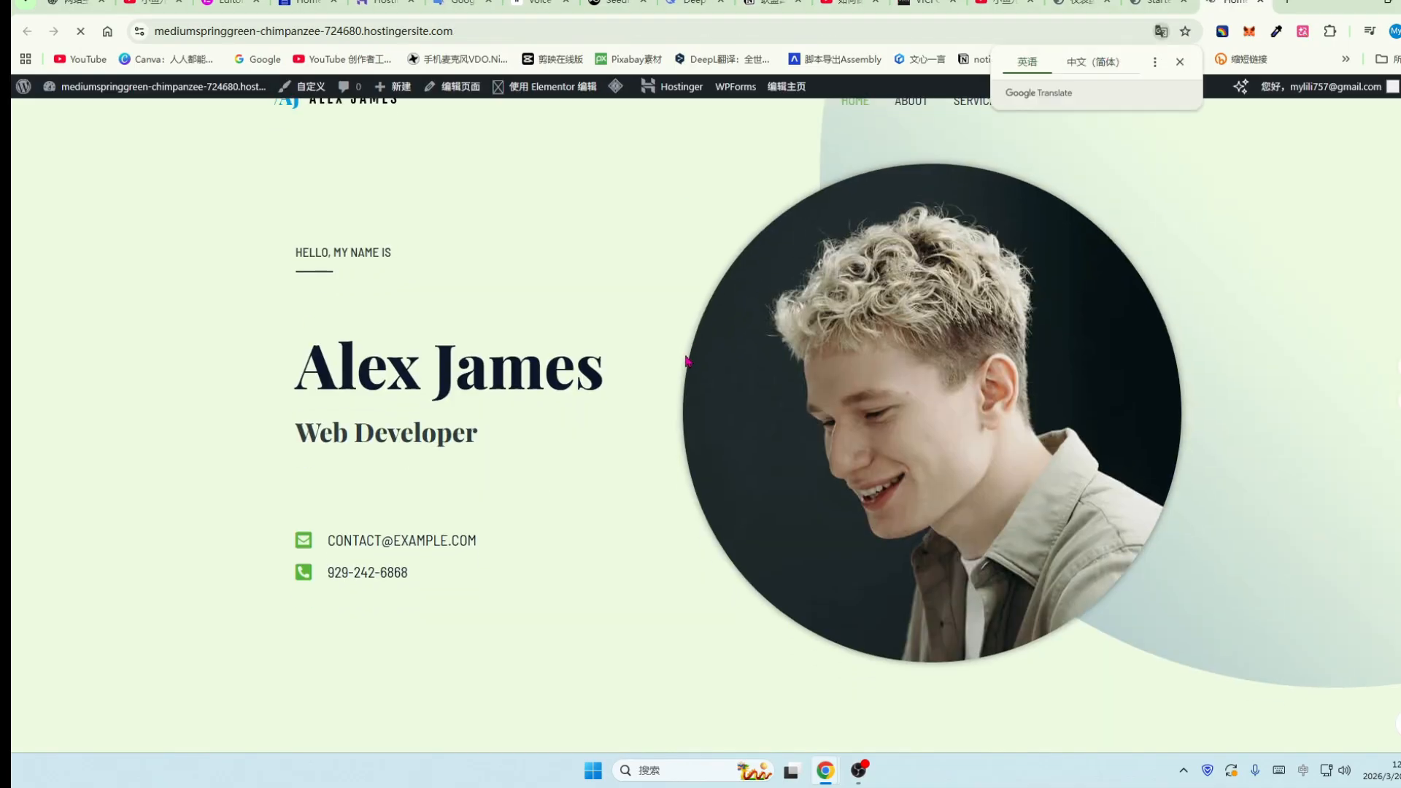
scroll(684, 364, down, 4)
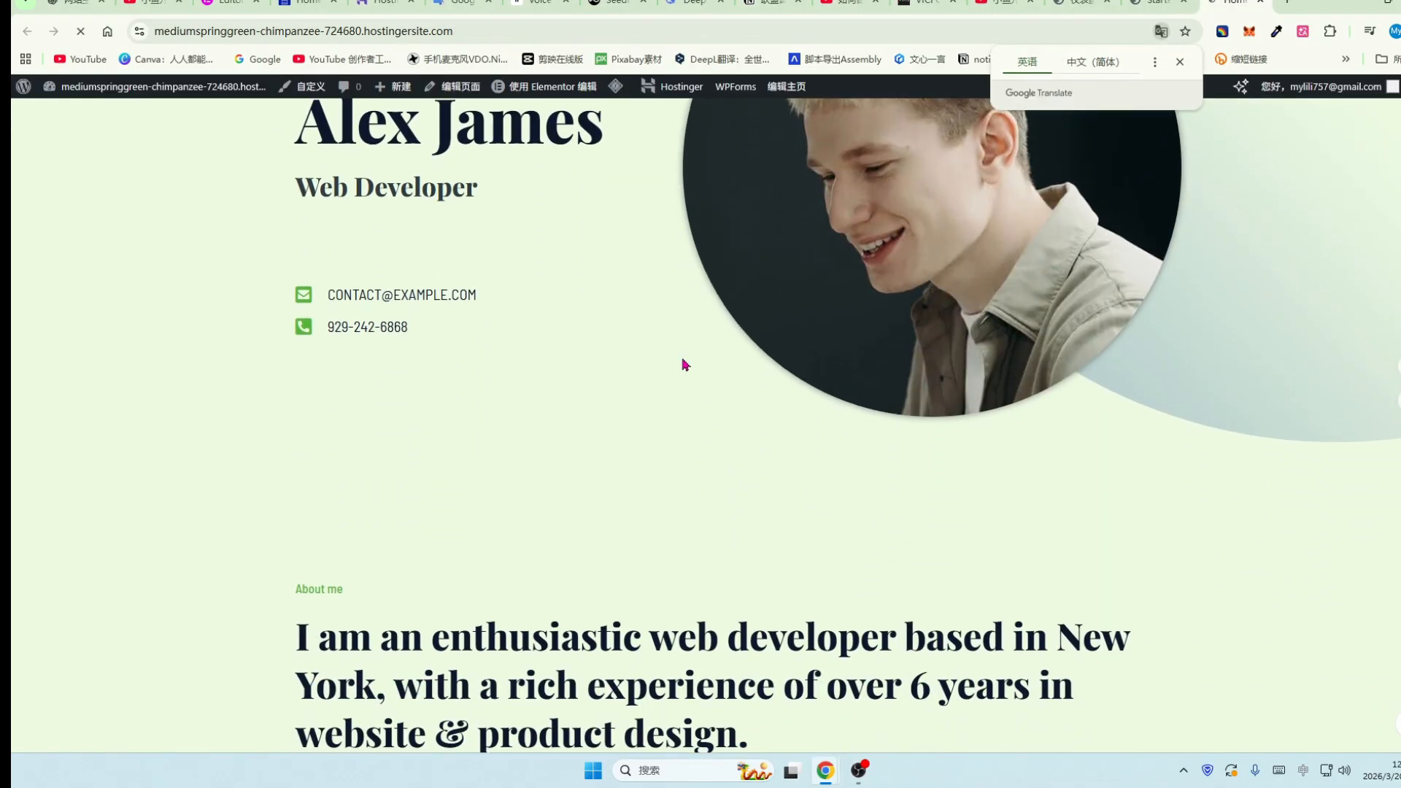
scroll(684, 365, down, 3)
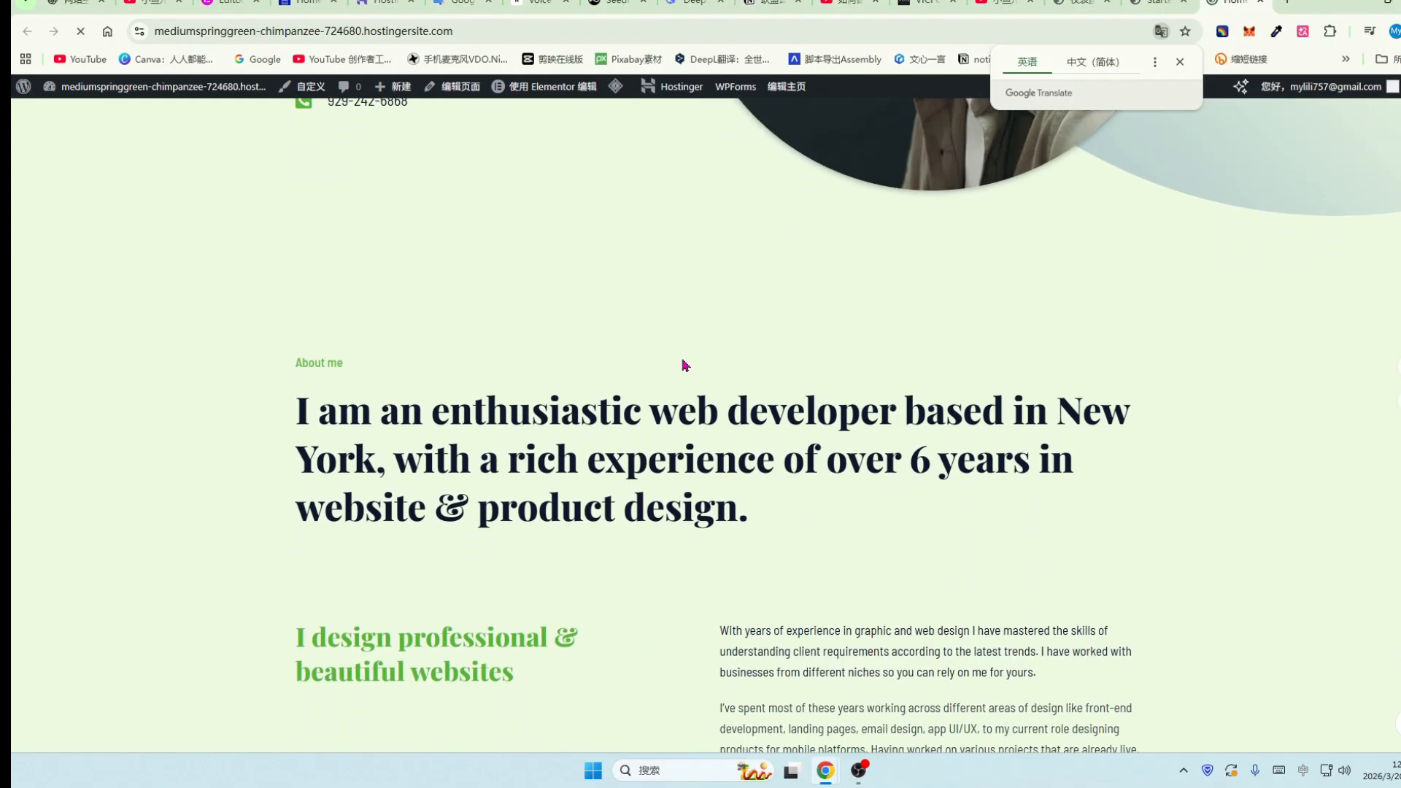
scroll(831, 482, down, 3)
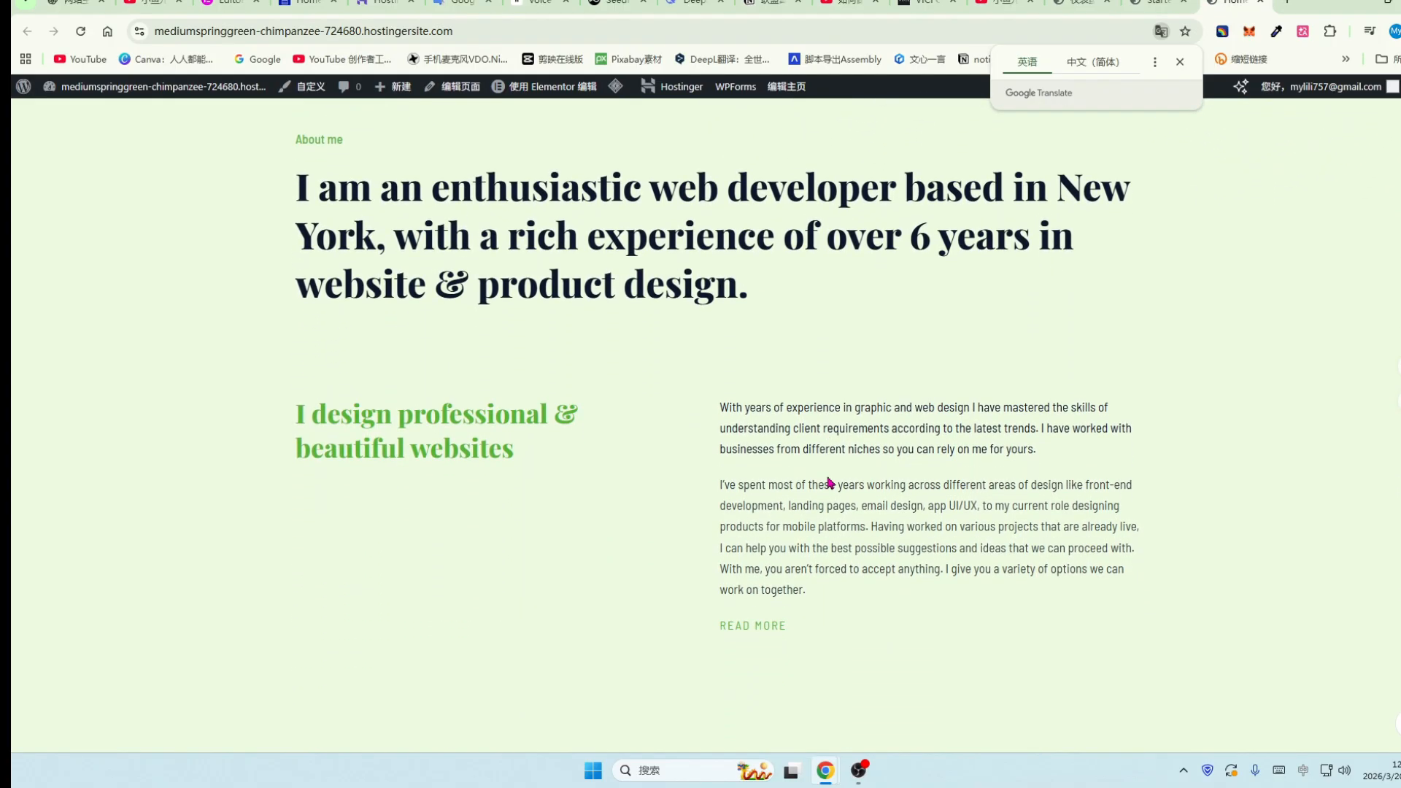
scroll(829, 479, down, 4)
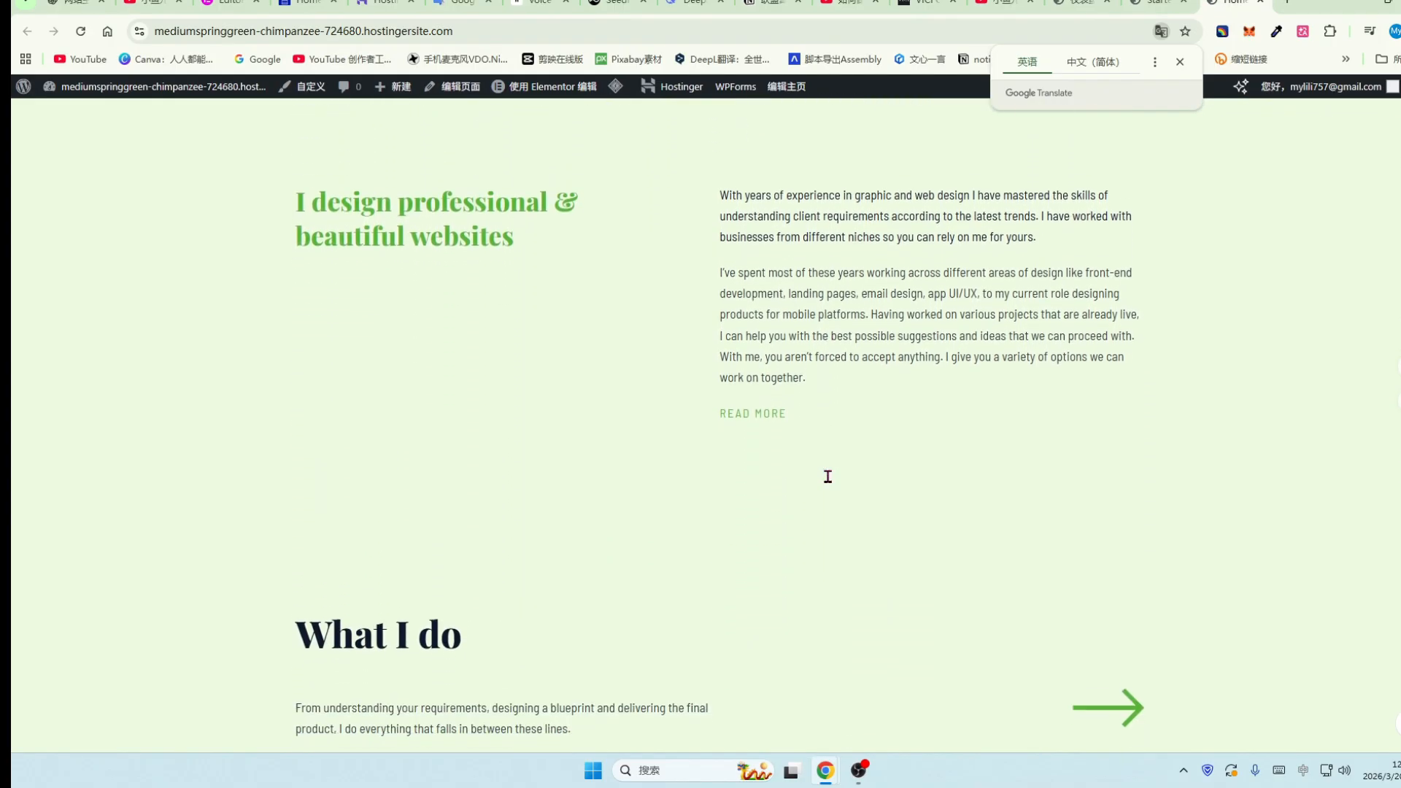
scroll(831, 482, down, 2)
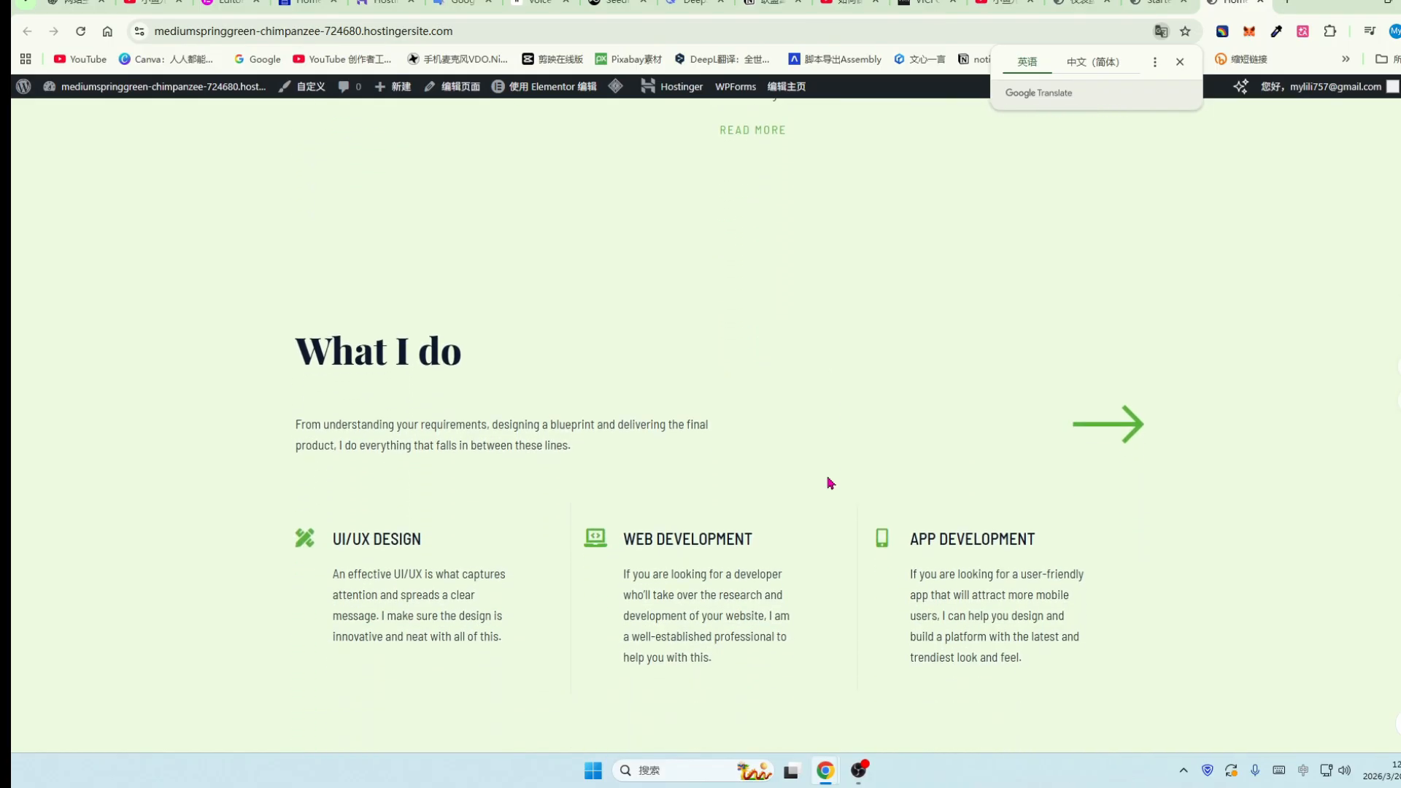
scroll(830, 481, up, 5)
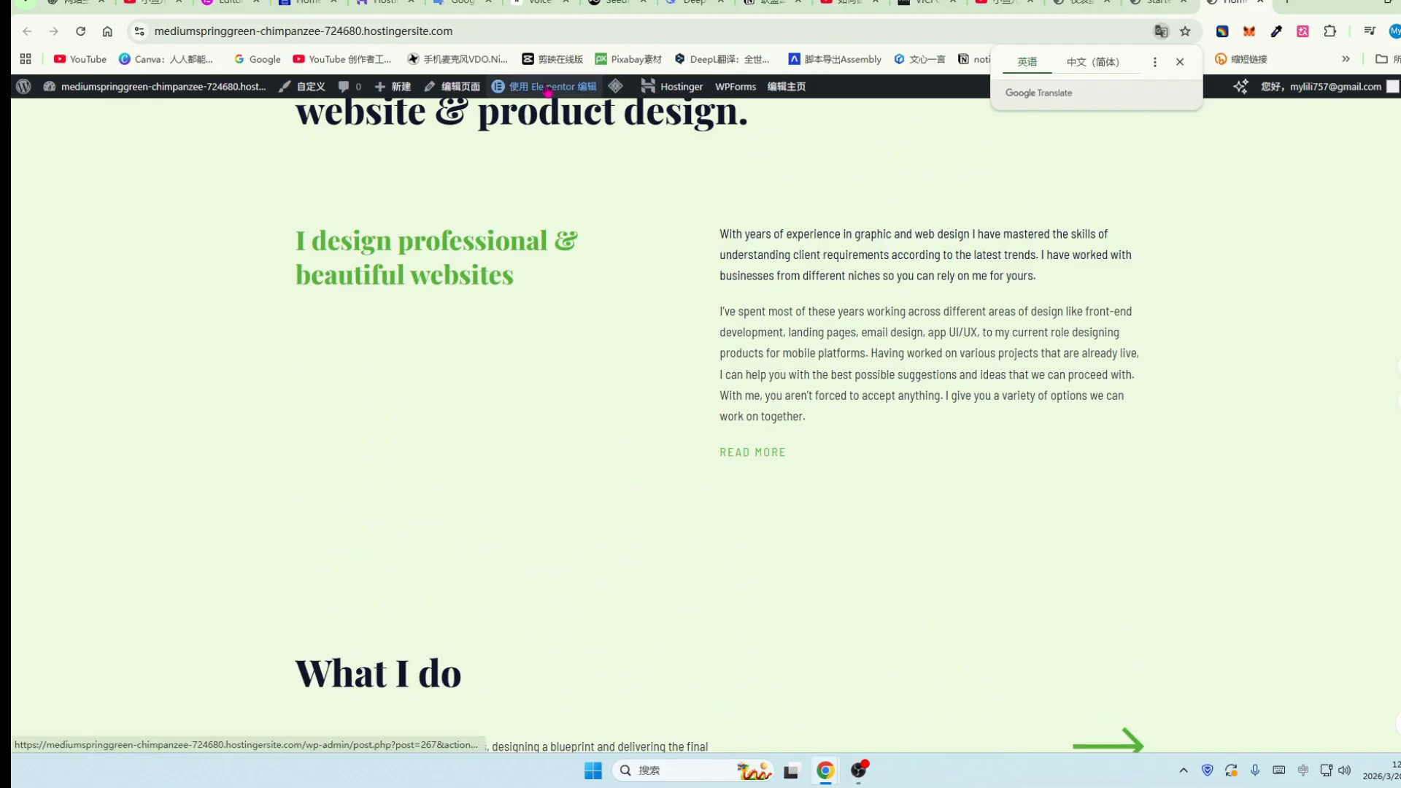
Examine the homepage from the About me text down to the photo banner below the What I do services.
mouse_move(569, 94)
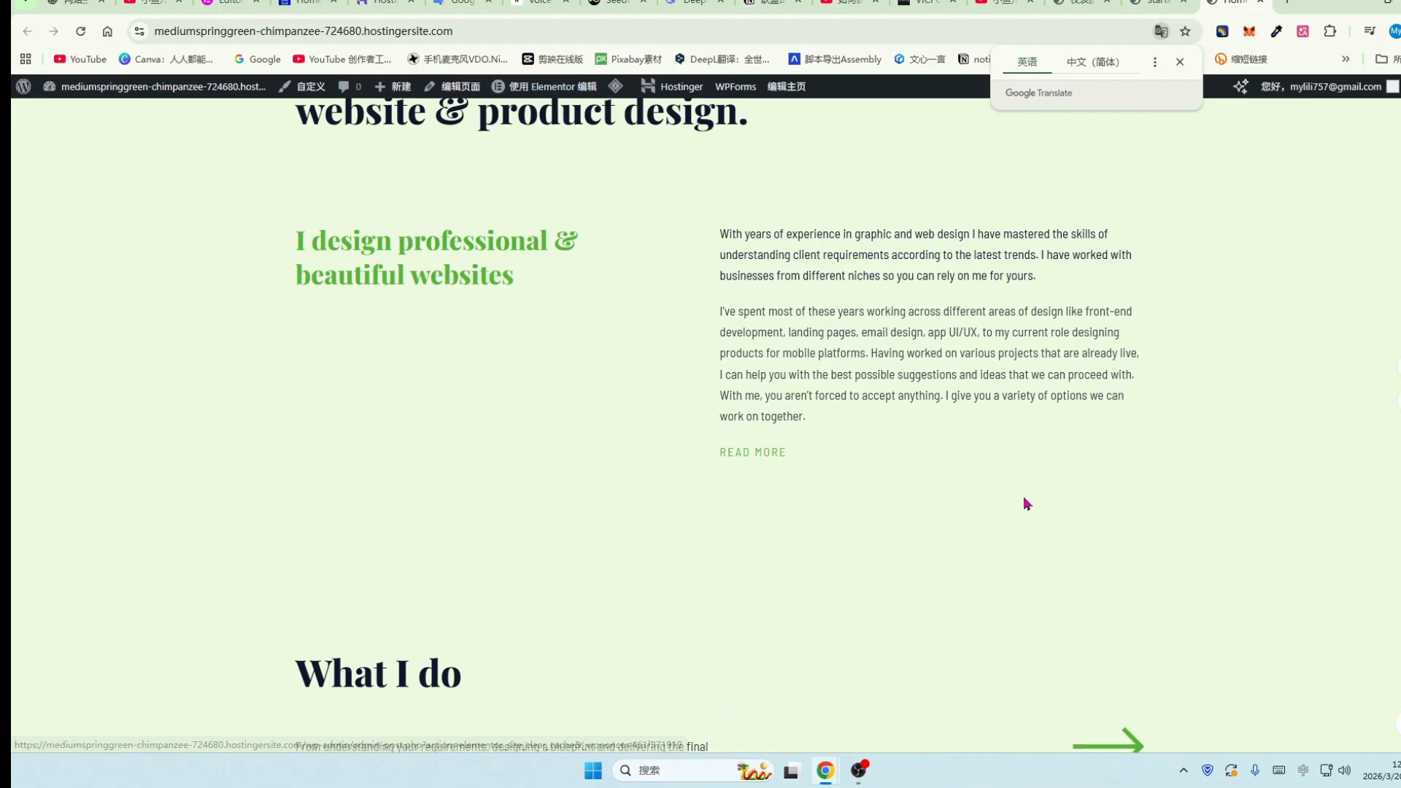
scroll(1016, 499, down, 1)
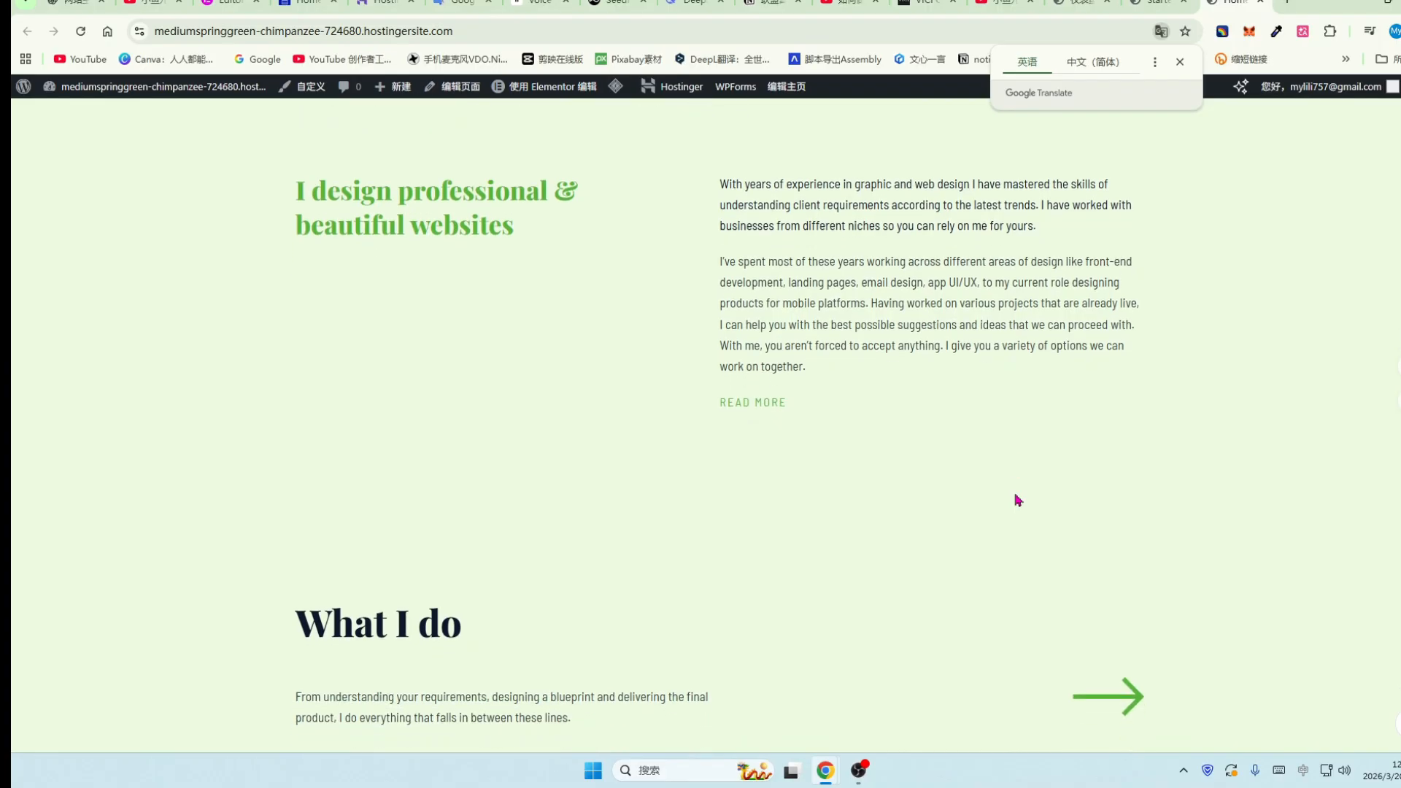
scroll(538, 462, up, 2)
scroll(972, 368, down, 4)
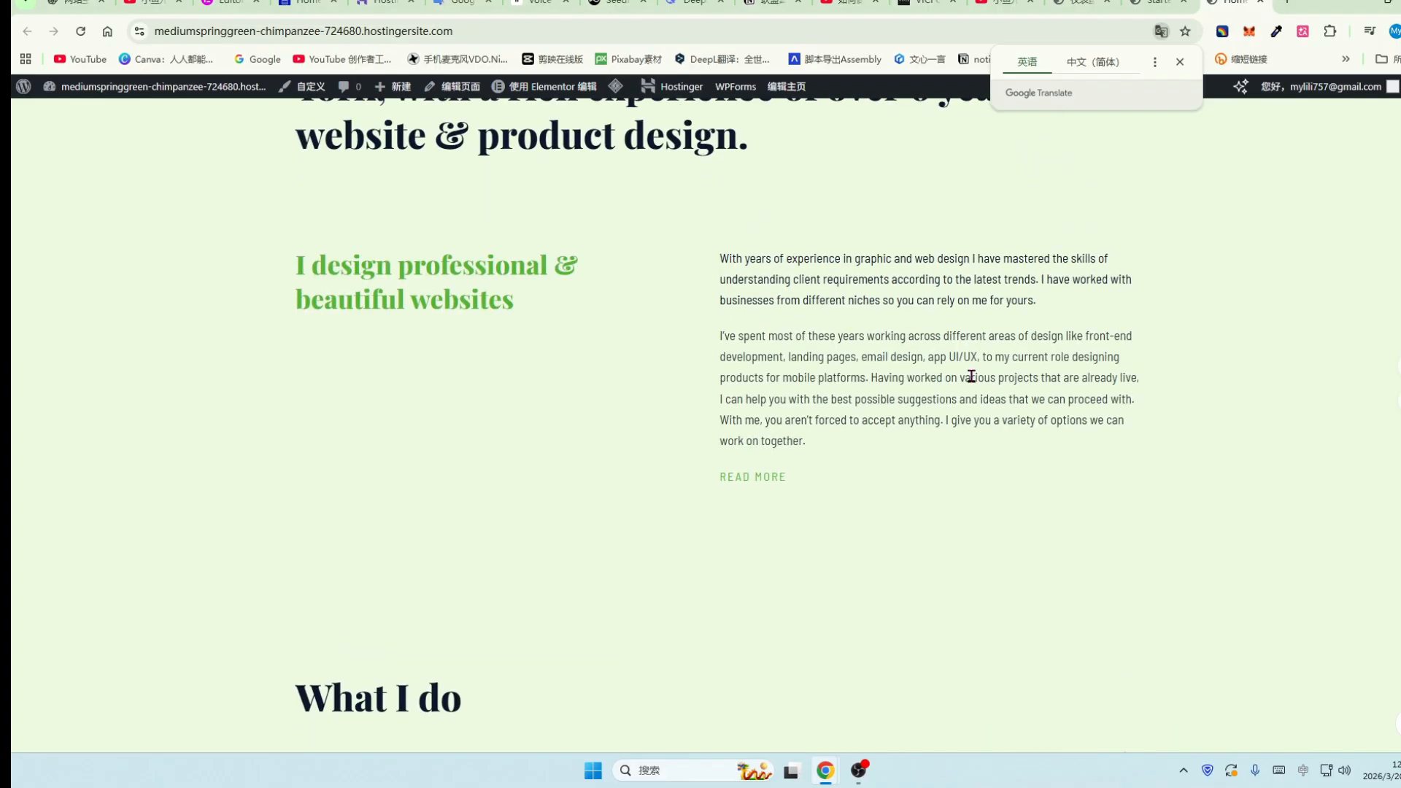
scroll(973, 381, down, 2)
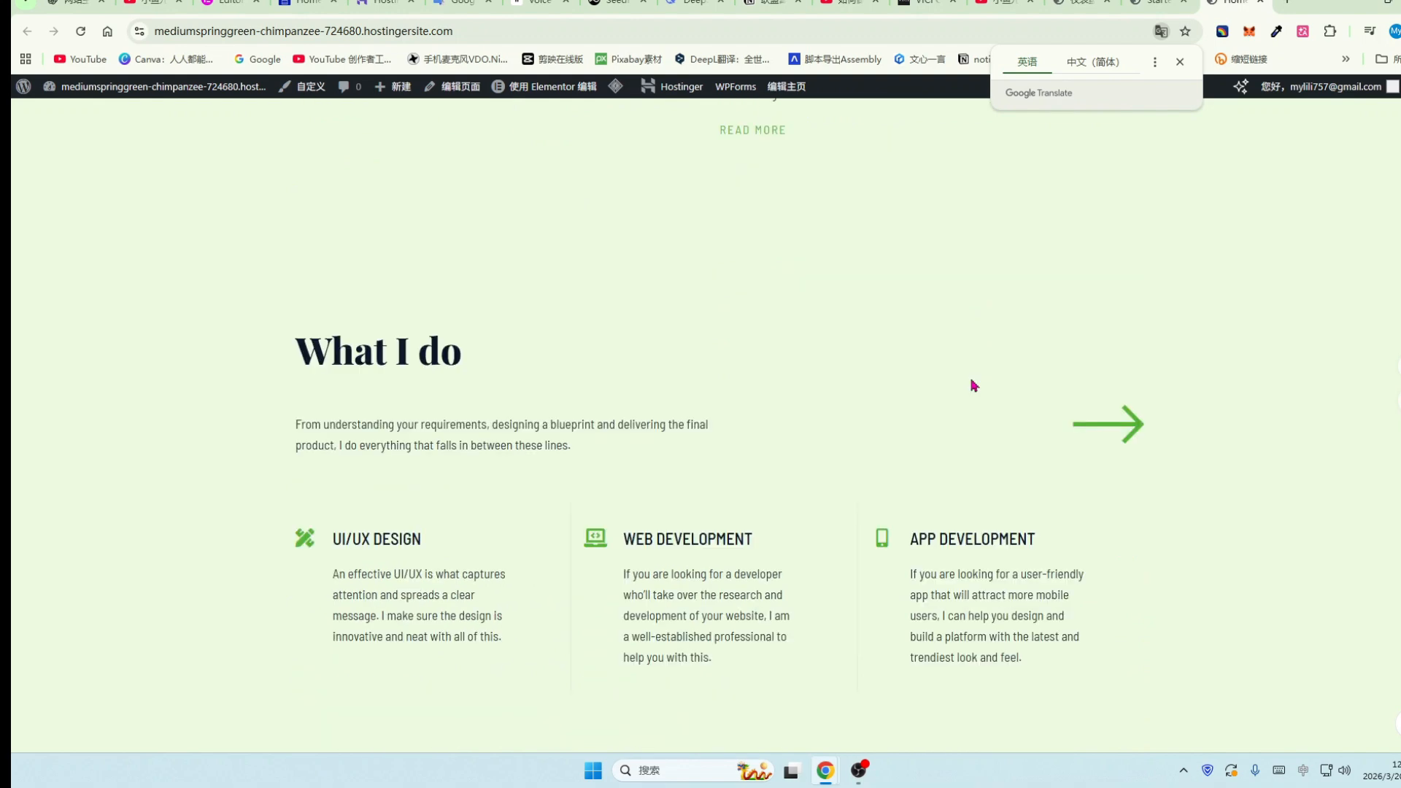
scroll(645, 420, down, 10)
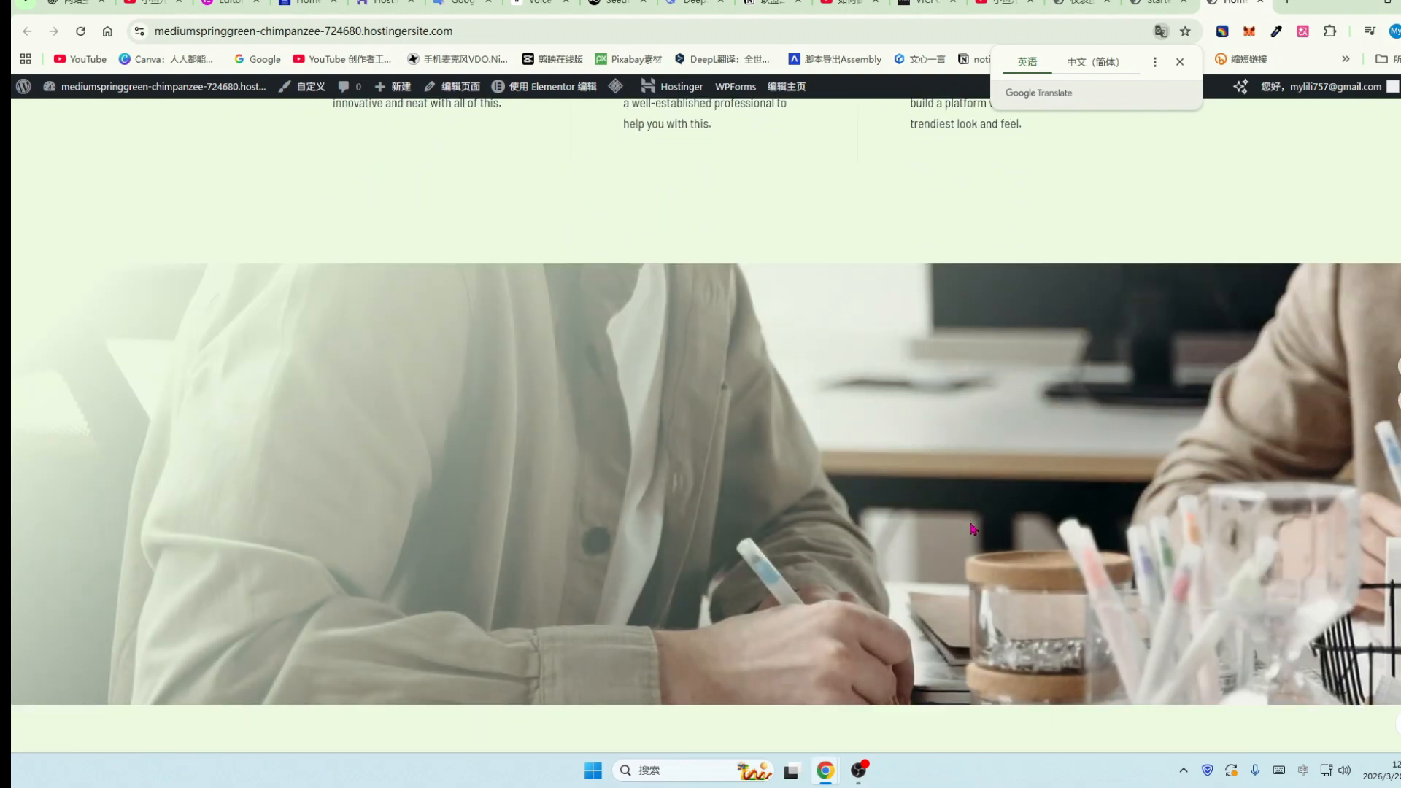
scroll(871, 311, down, 6)
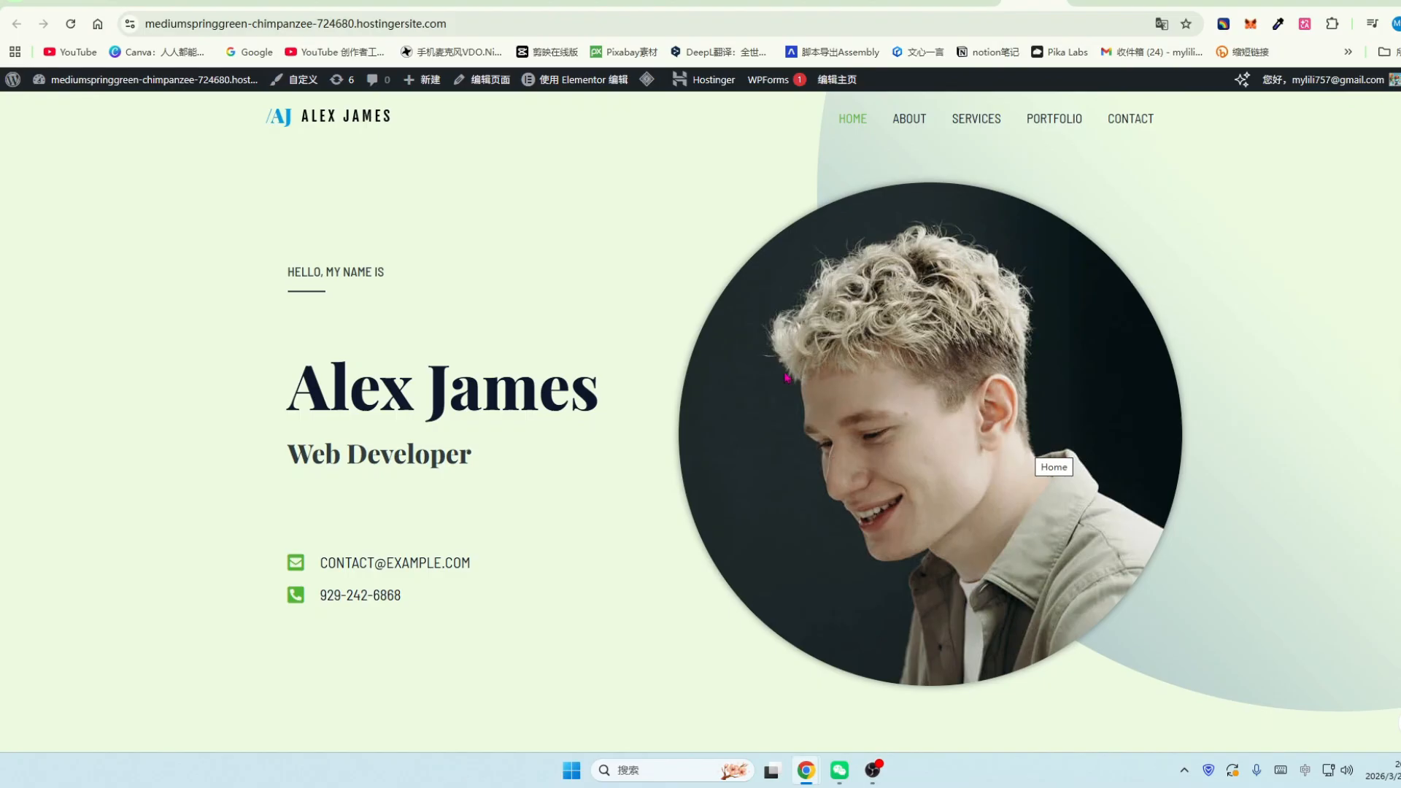
Review the homepage again from the hero section to the photo banner, and check the Elementor editing options for the site.
scroll(796, 424, down, 2)
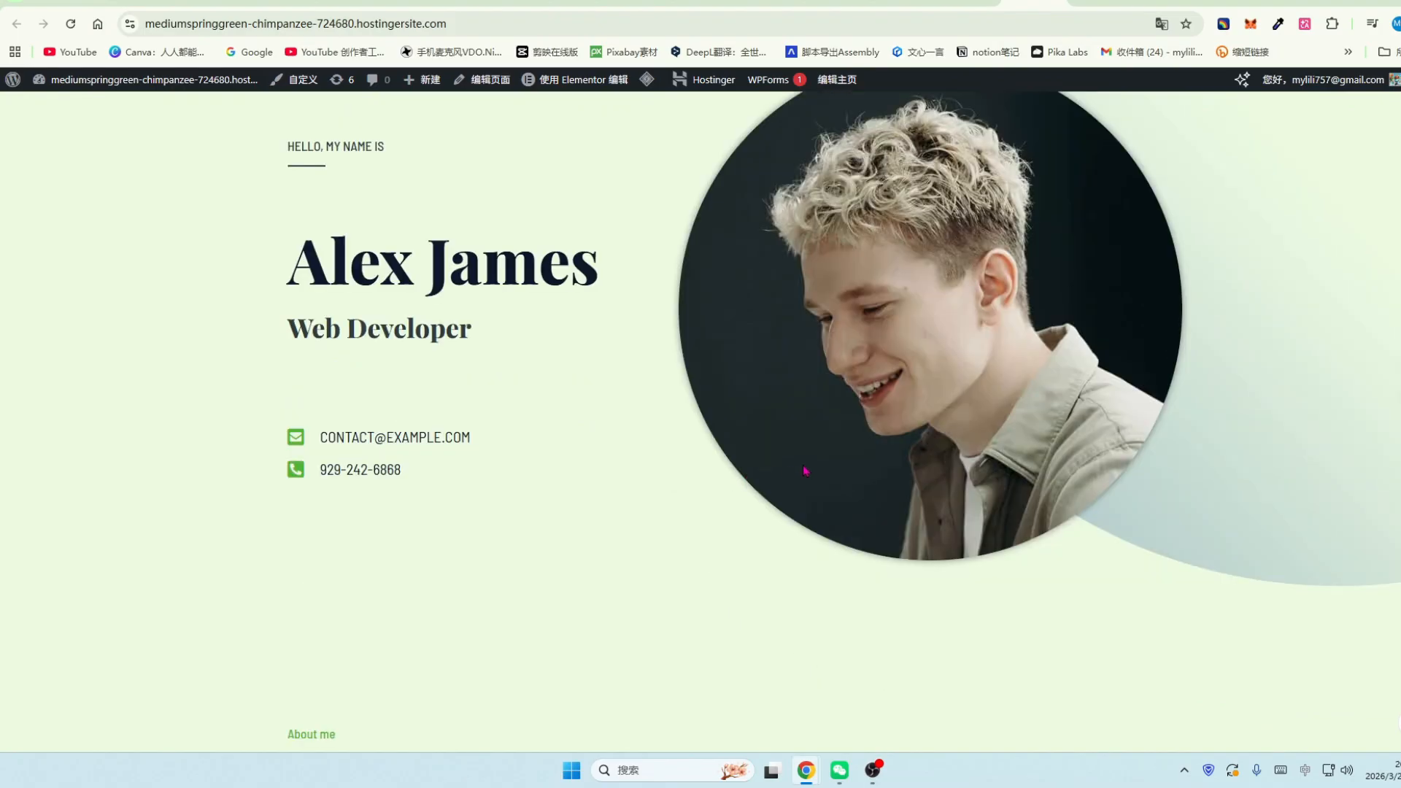
scroll(860, 454, down, 3)
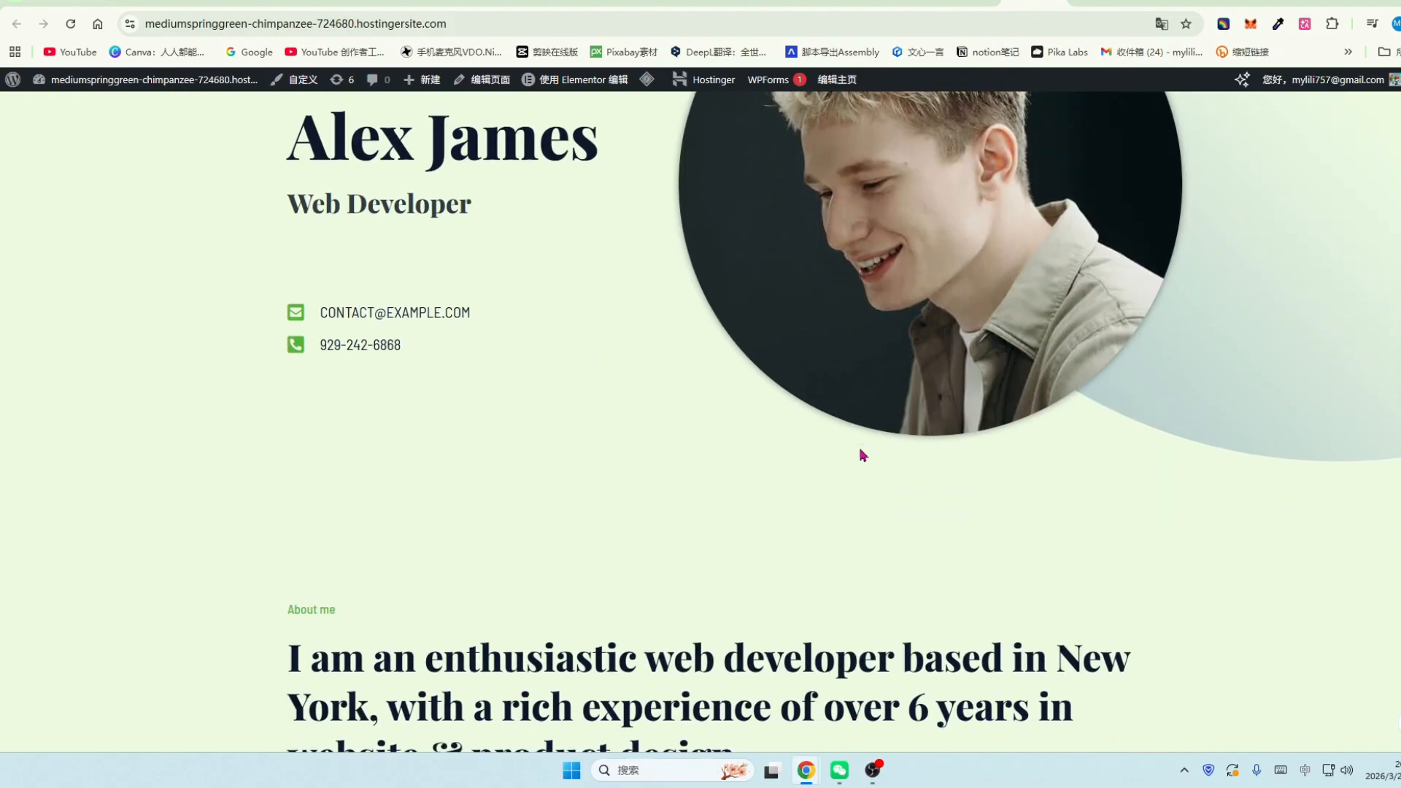
scroll(860, 455, down, 2)
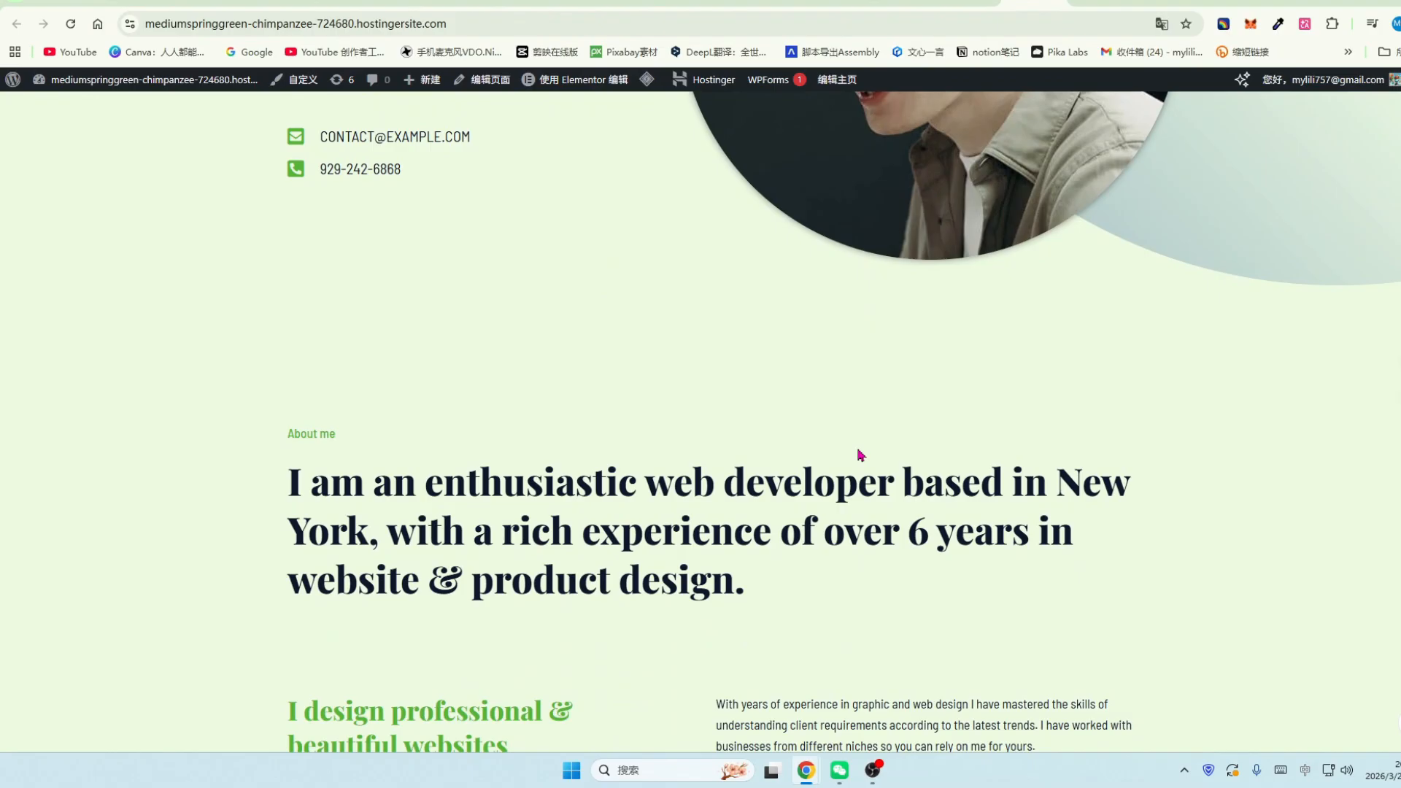
scroll(860, 454, down, 5)
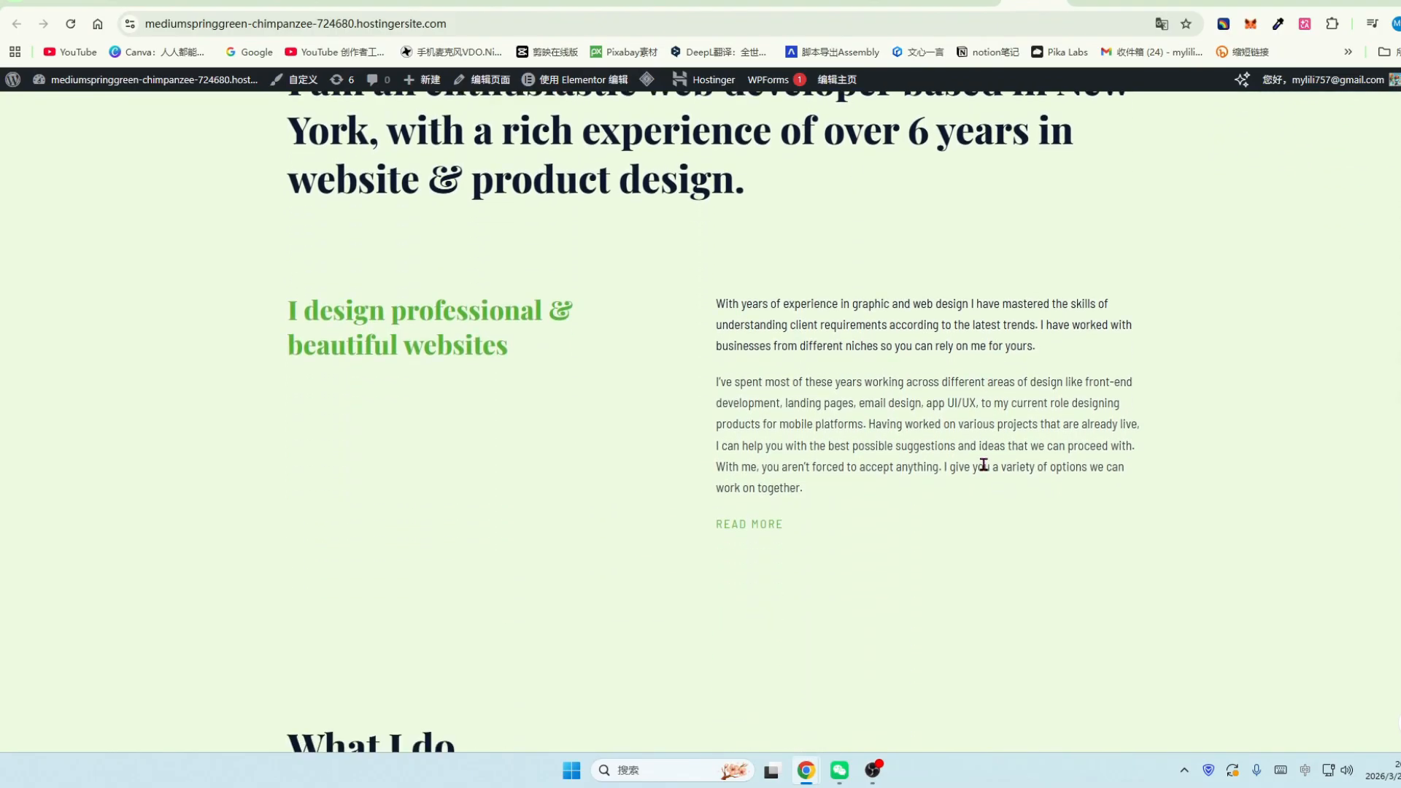
scroll(983, 465, down, 4)
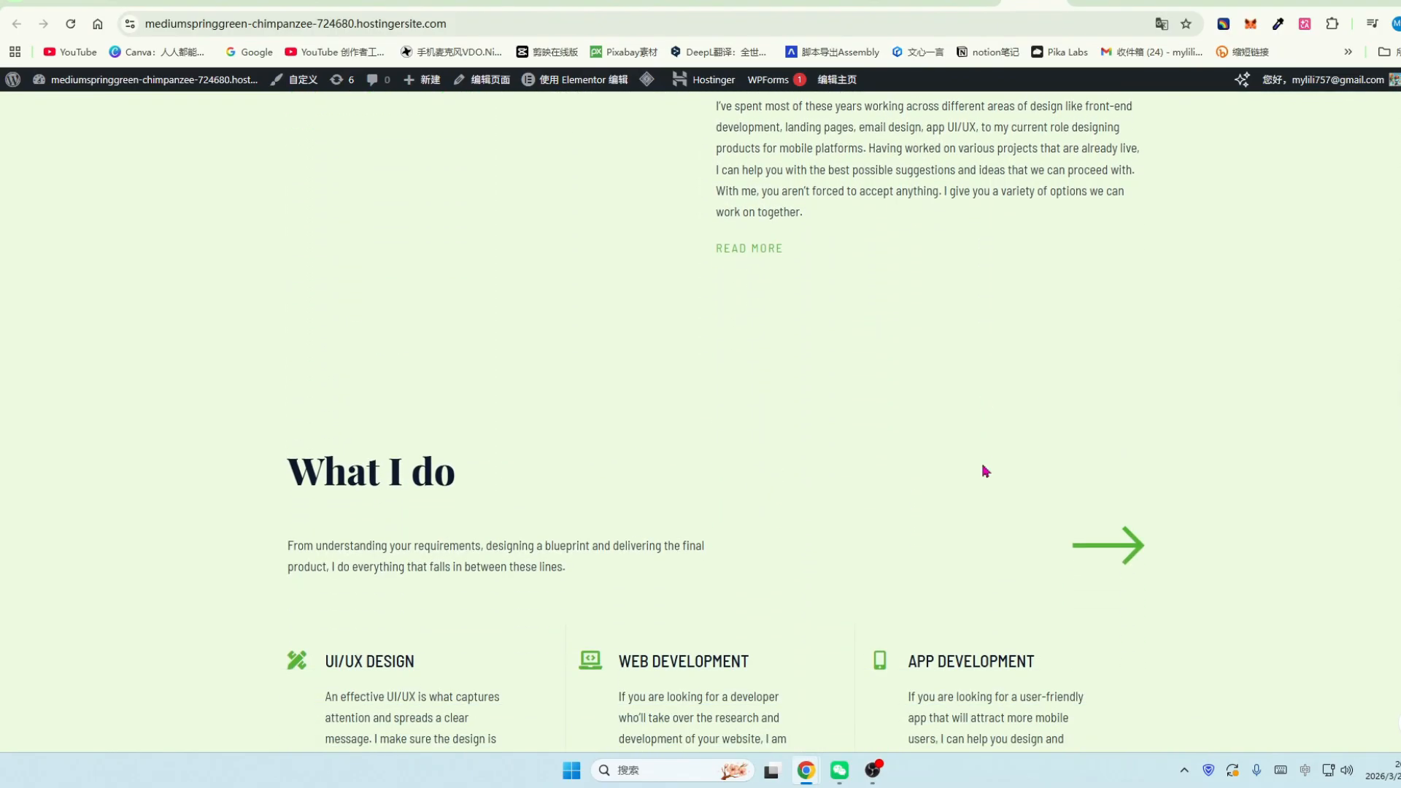
scroll(985, 471, down, 3)
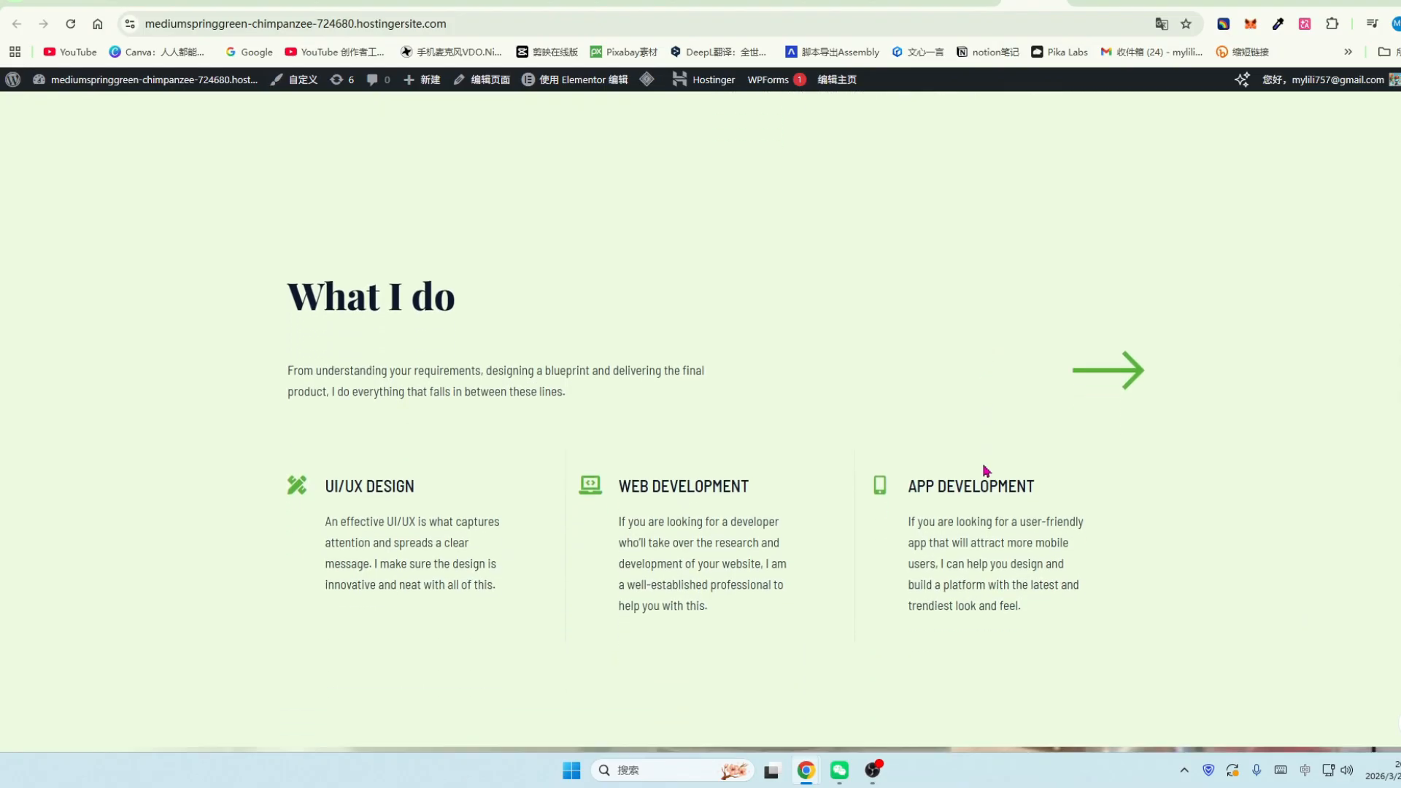
scroll(985, 471, up, 2)
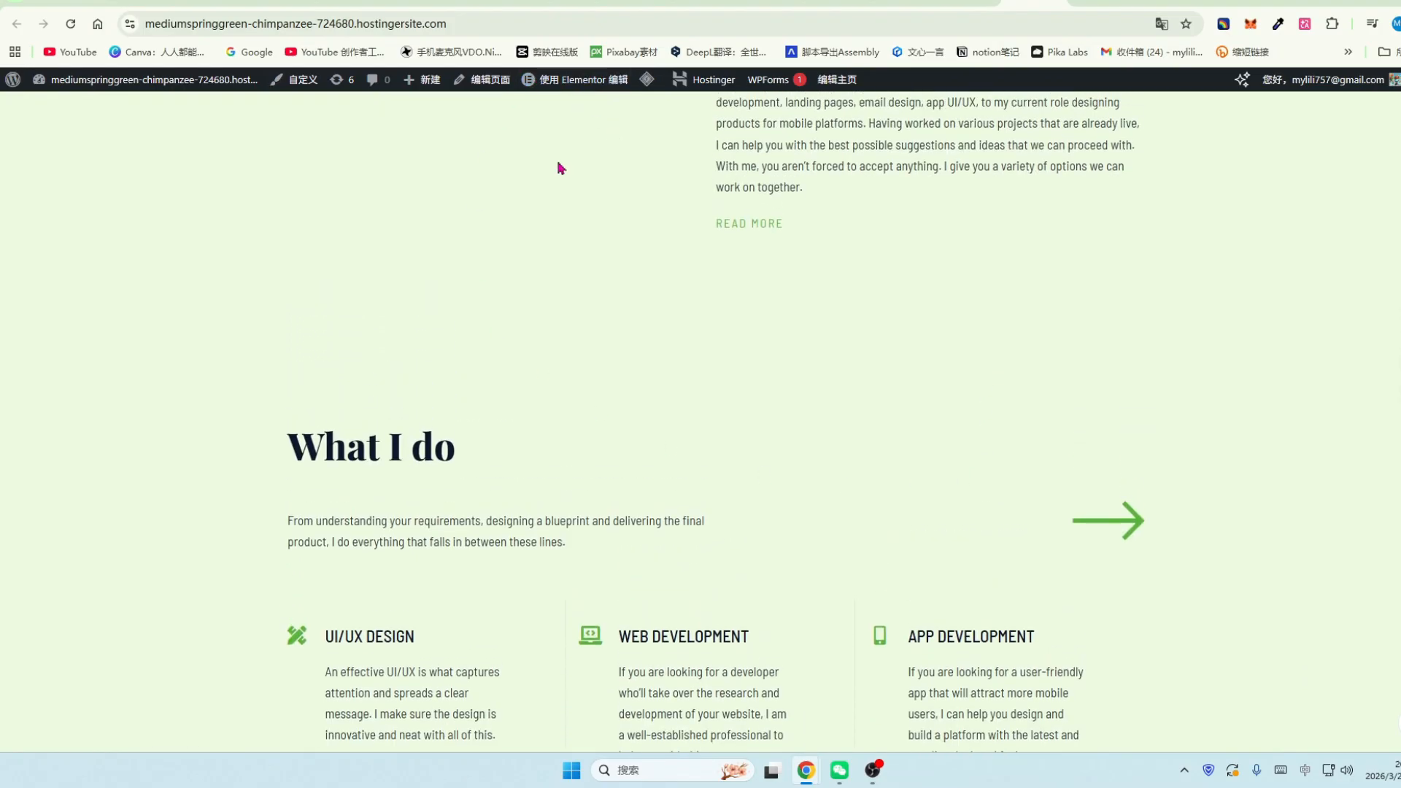
mouse_move(582, 86)
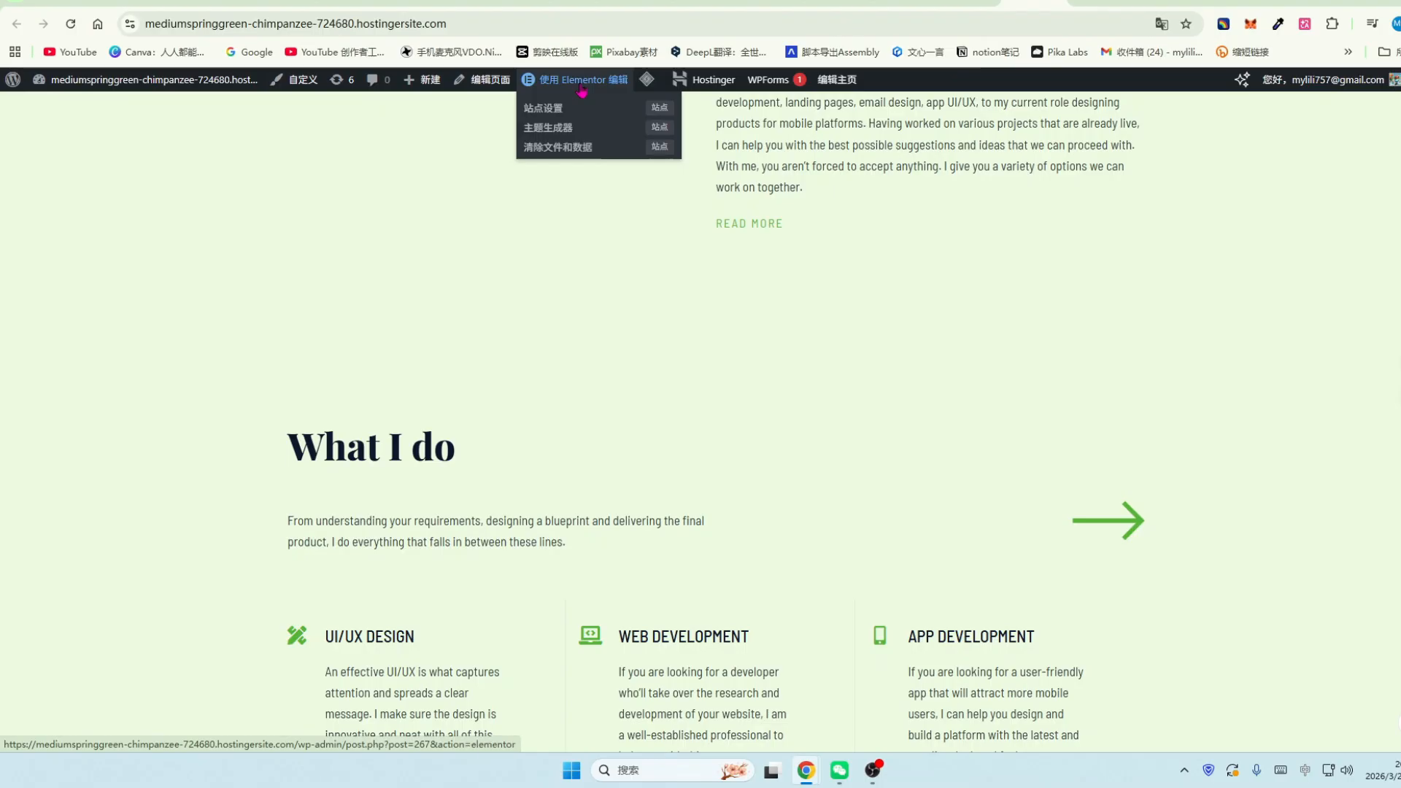
scroll(971, 436, down, 1)
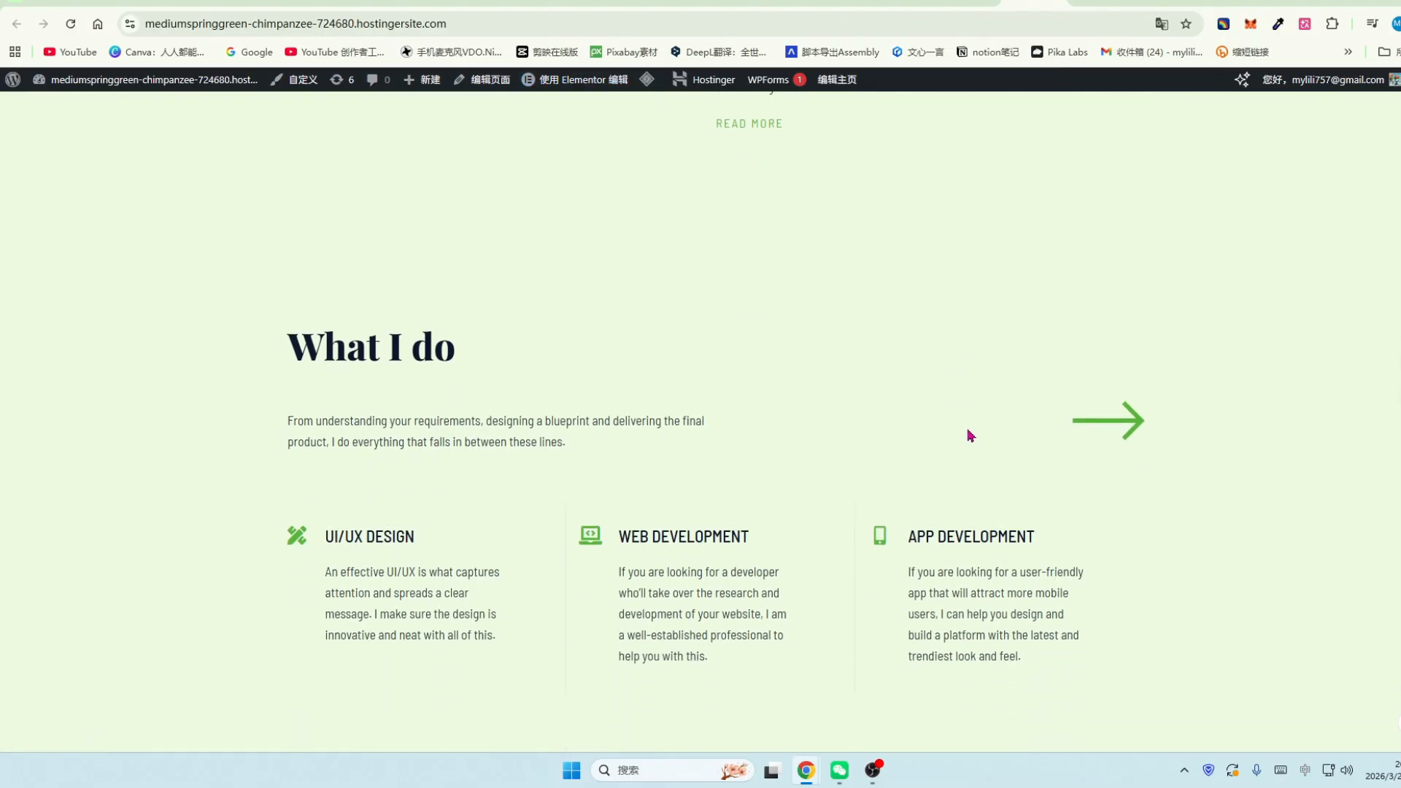
scroll(733, 448, down, 6)
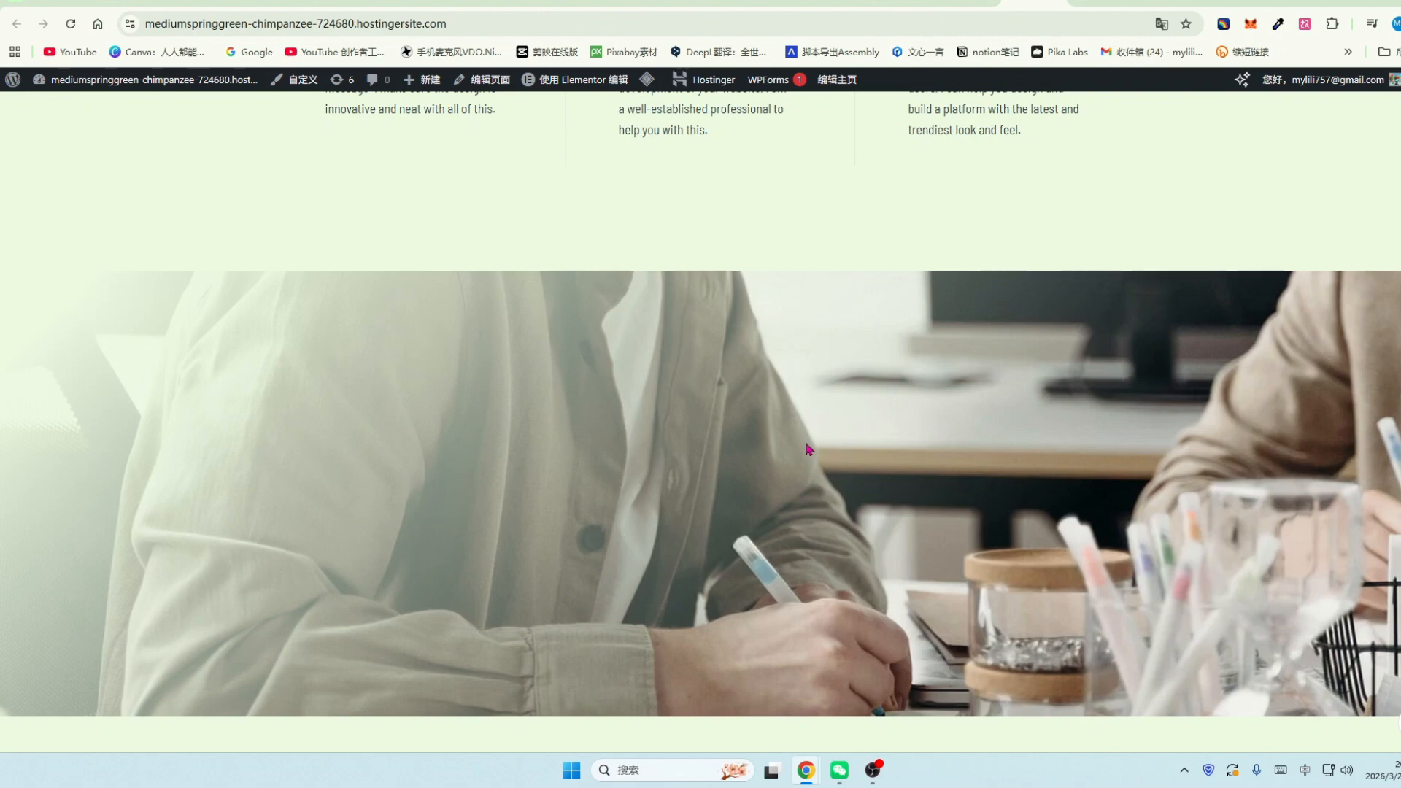
scroll(808, 448, up, 6)
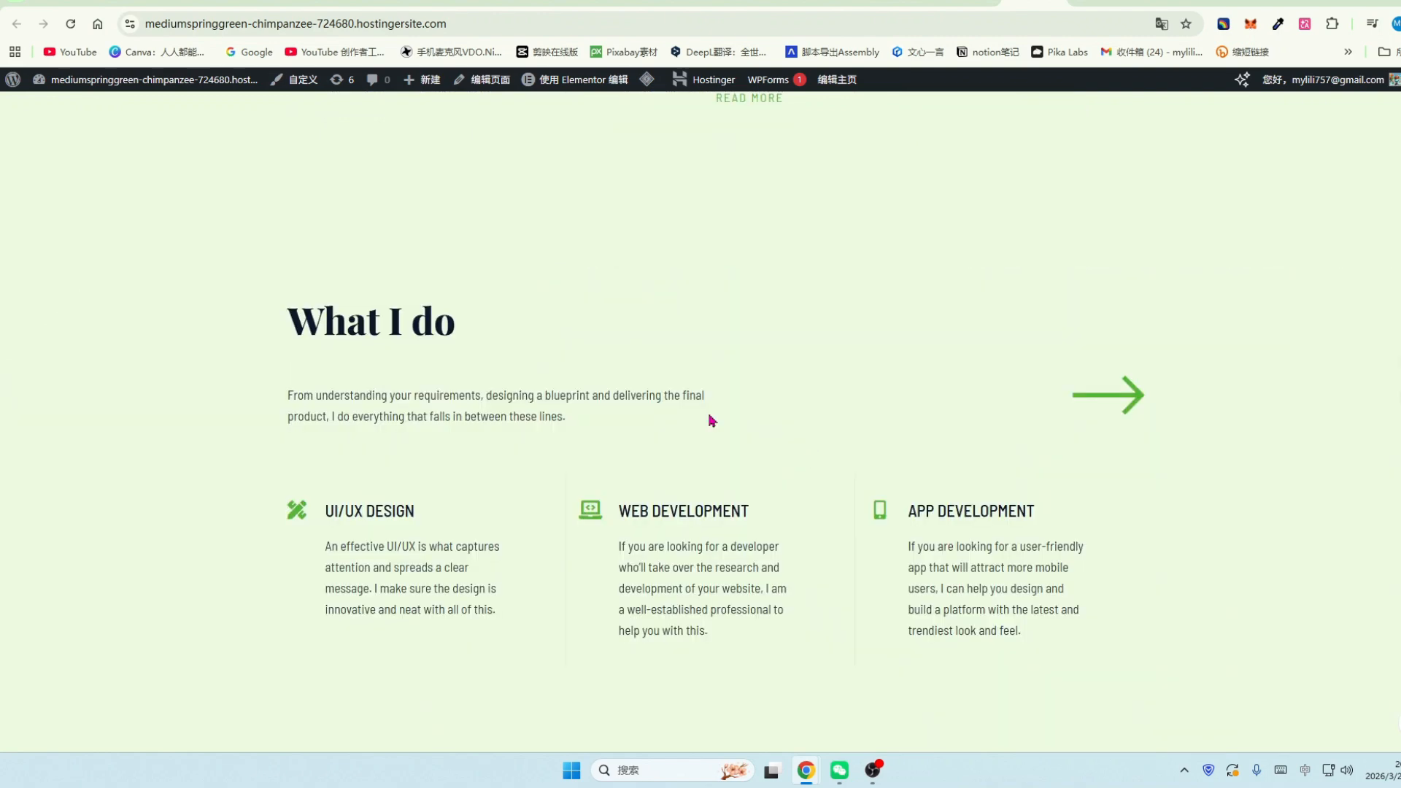
Open the WordPress dashboard and show its screen options for choosing the visible dashboard elements.
click(14, 80)
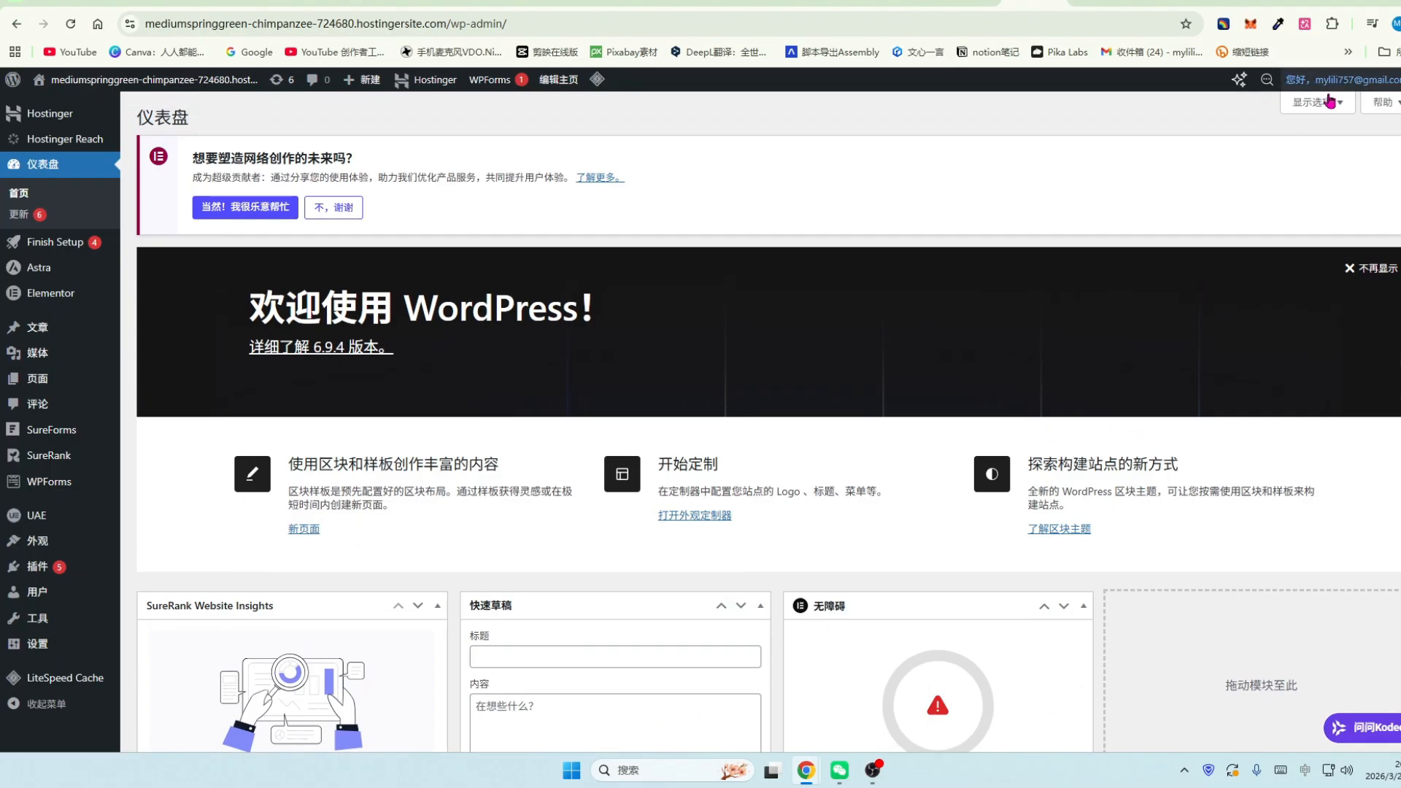
click(1322, 105)
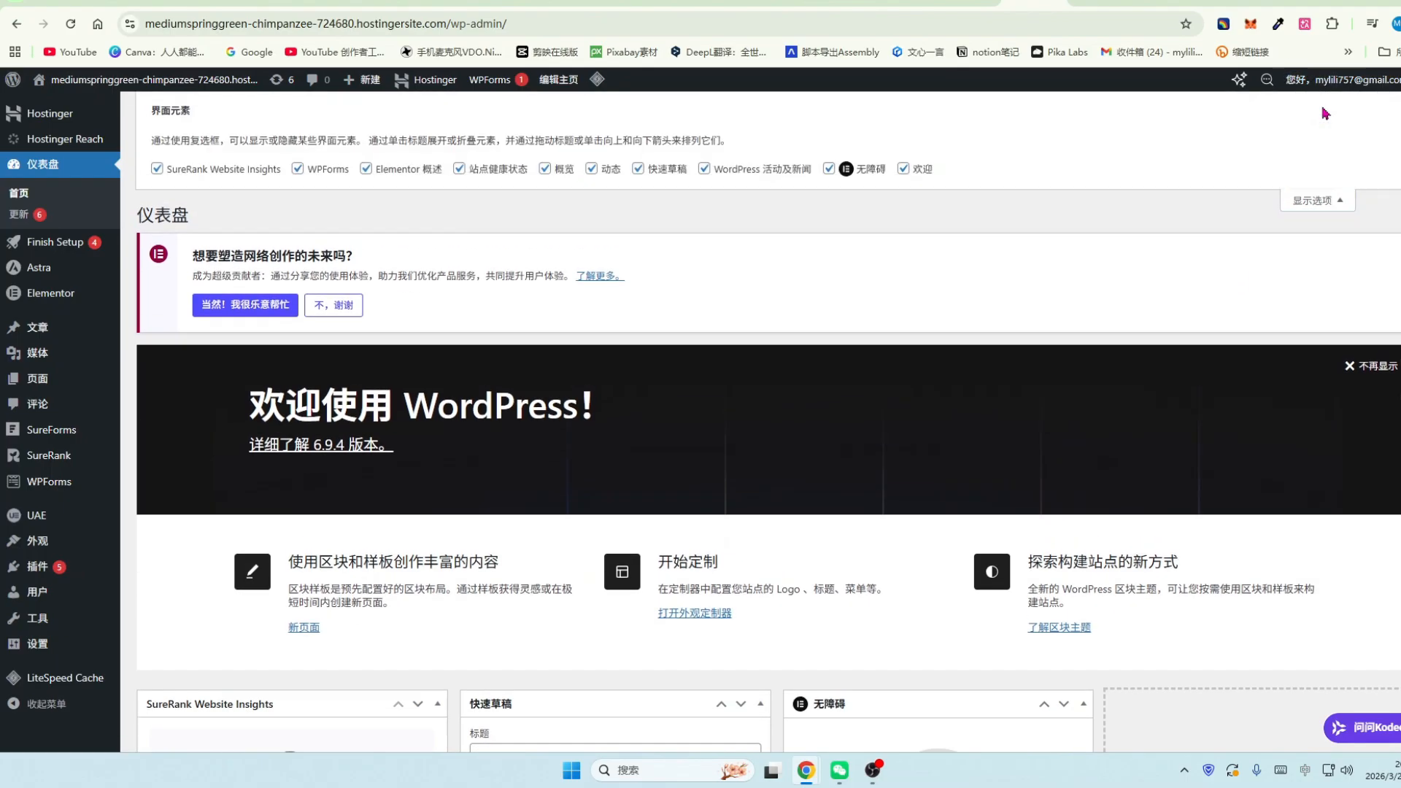
Hide all elements of the WordPress dashboard, including WPForms and the Elementor overview, and decline Elementor's usage-sharing invitation.
click(299, 172)
click(366, 172)
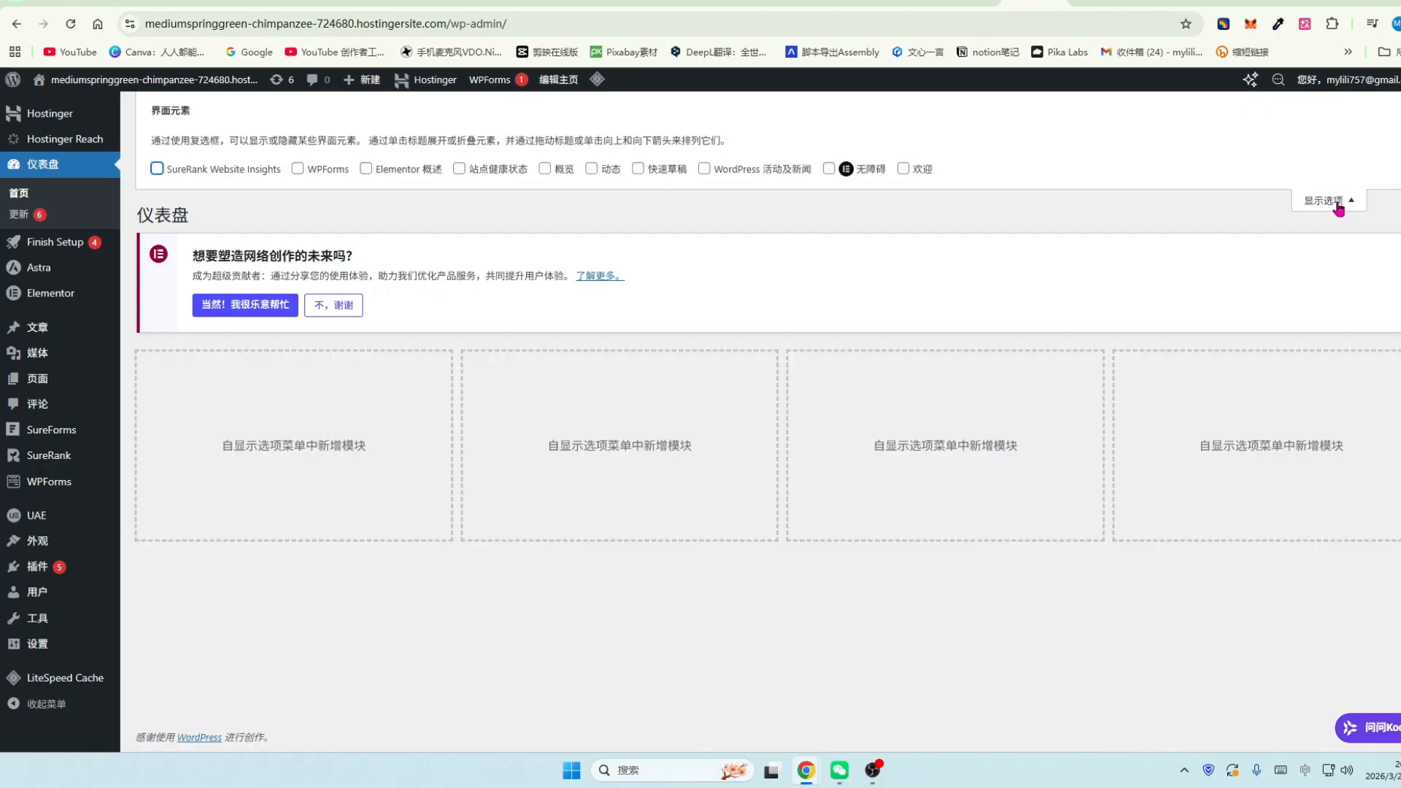
click(1333, 201)
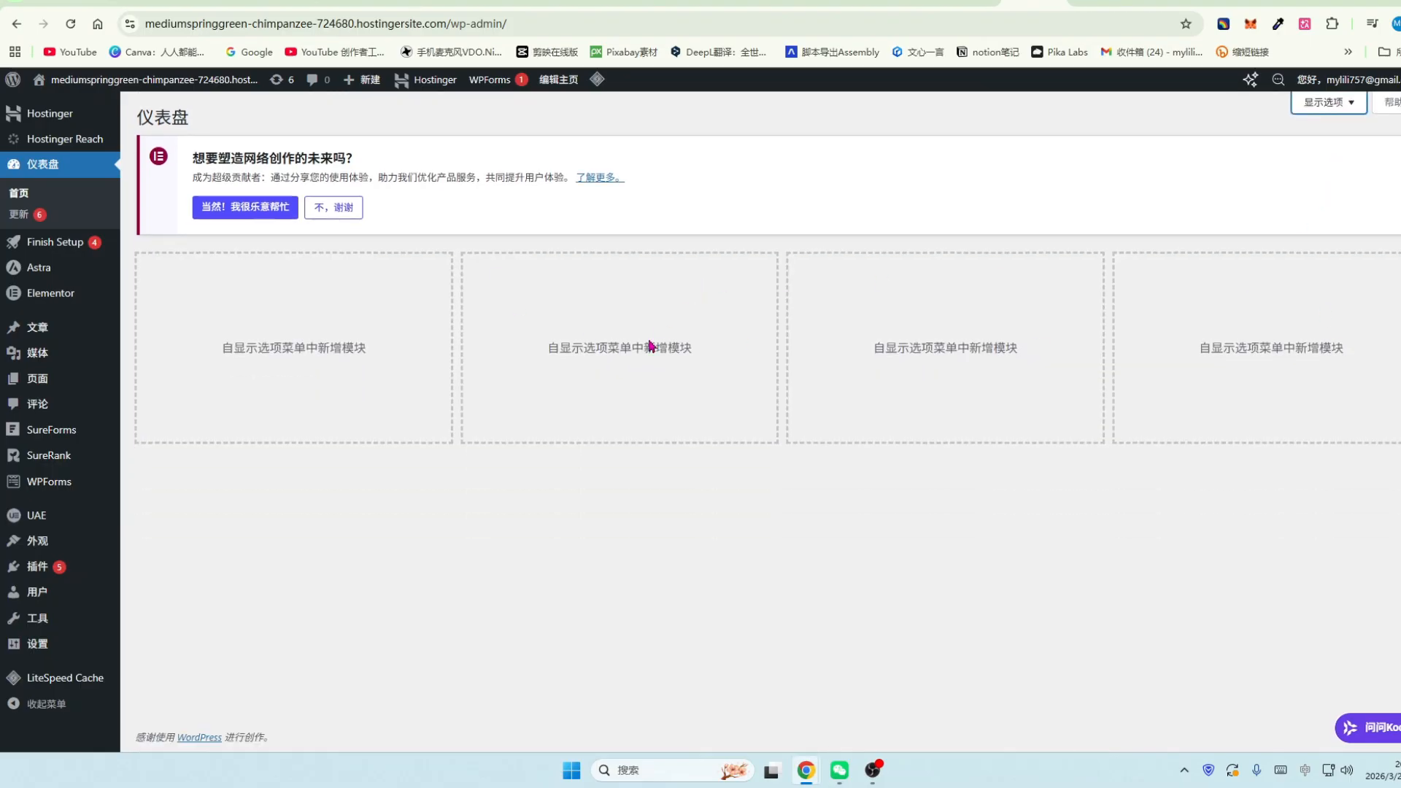
click(334, 208)
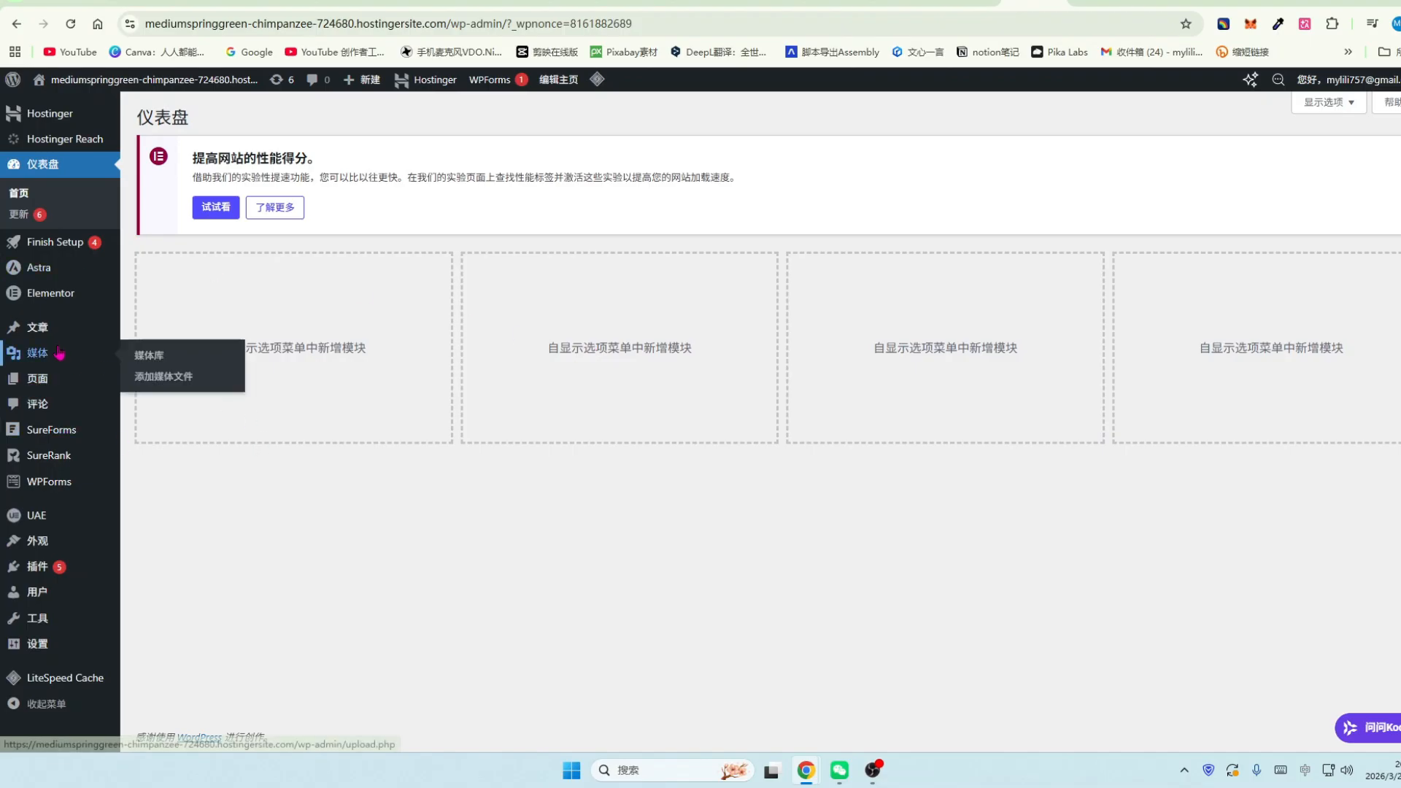
Show the list of all site pages and open the Home page for editing with Elementor.
mouse_move(35, 383)
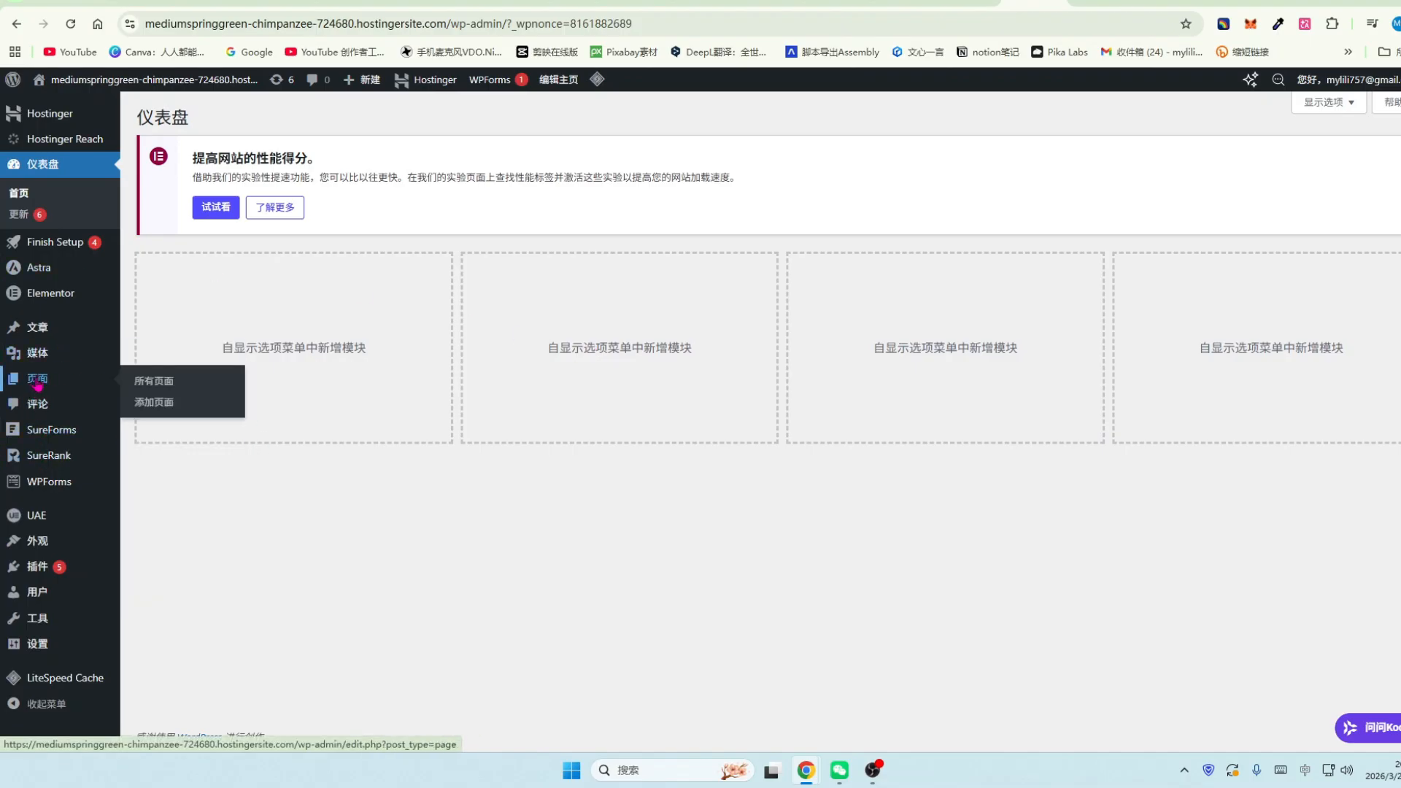
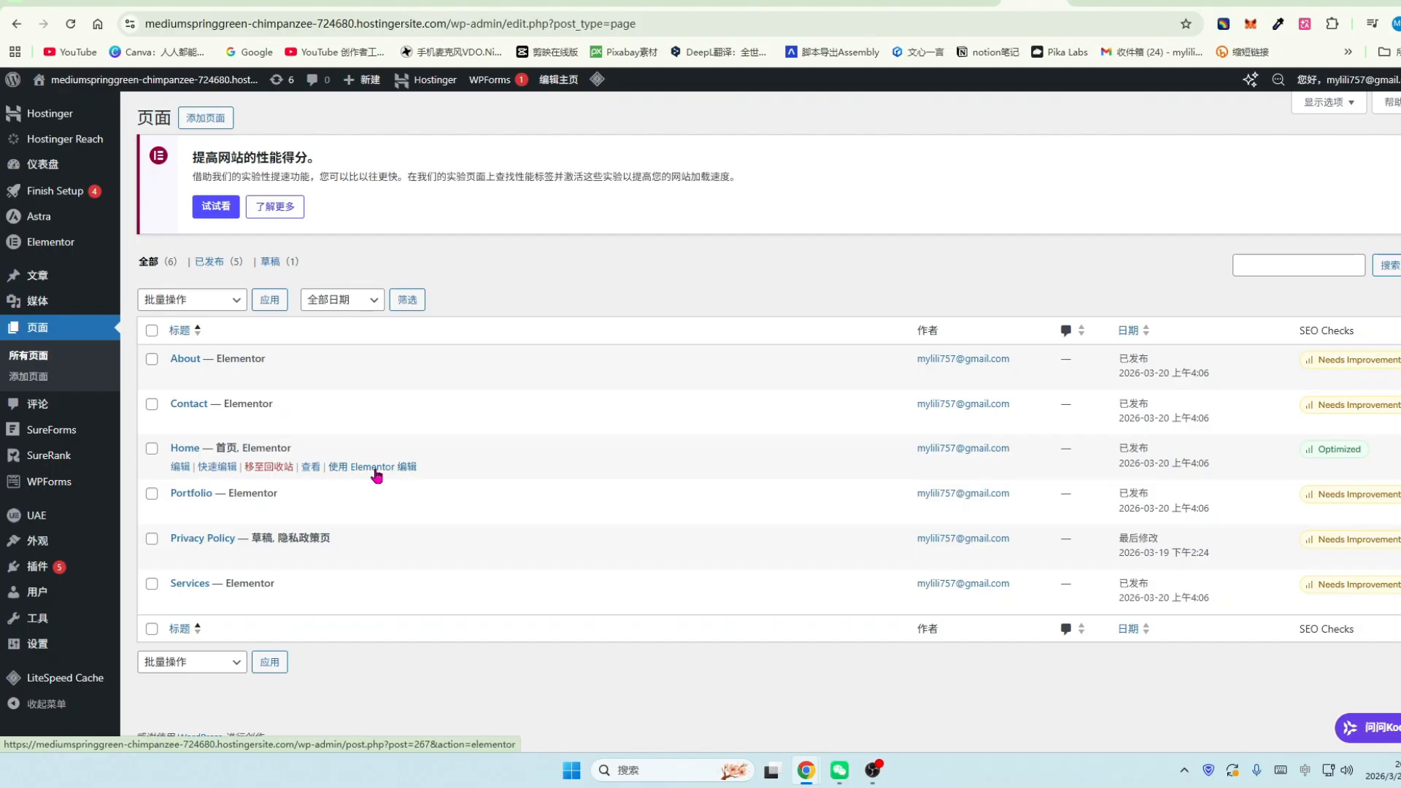
click(378, 468)
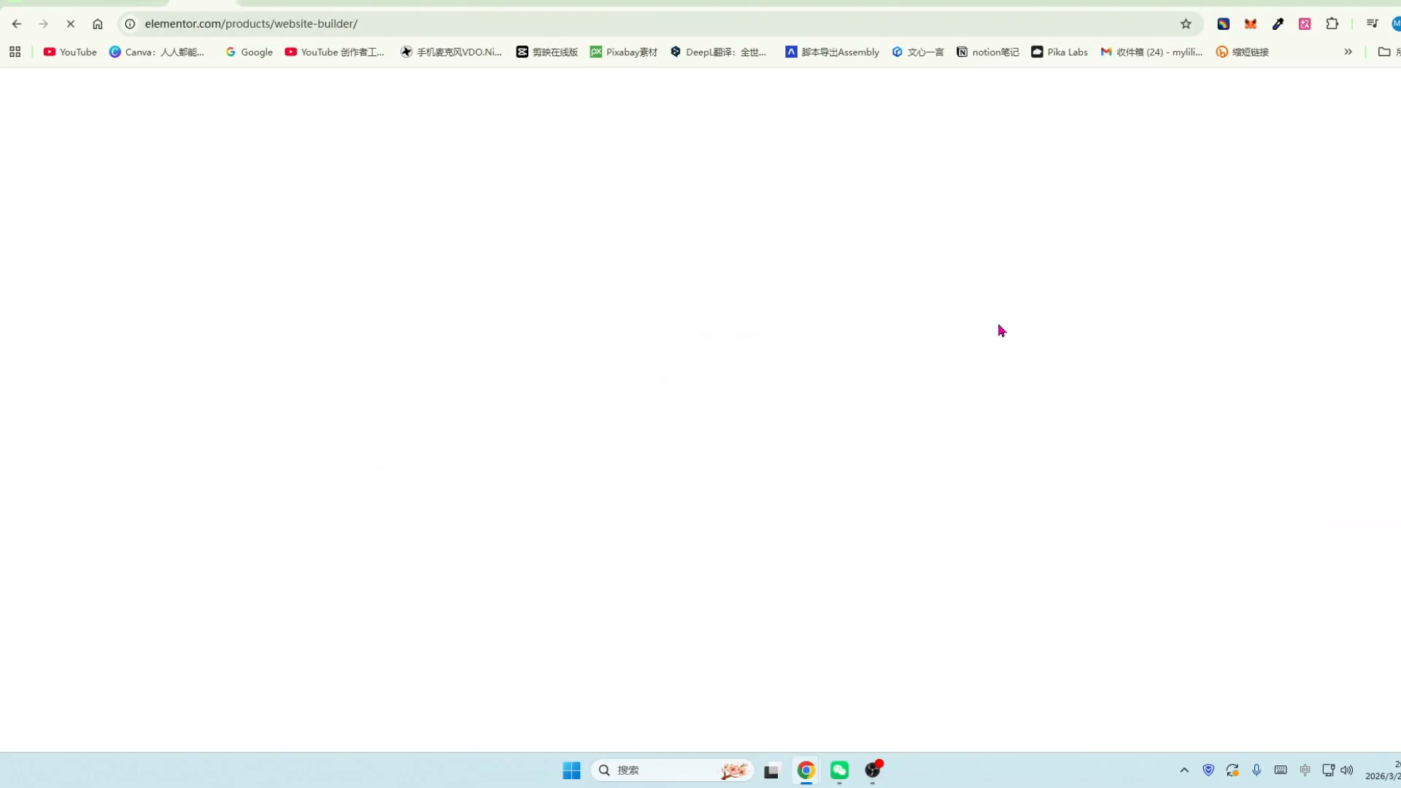
Review the feature sections of Elementor's website builder product page.
scroll(1000, 329, down, 2)
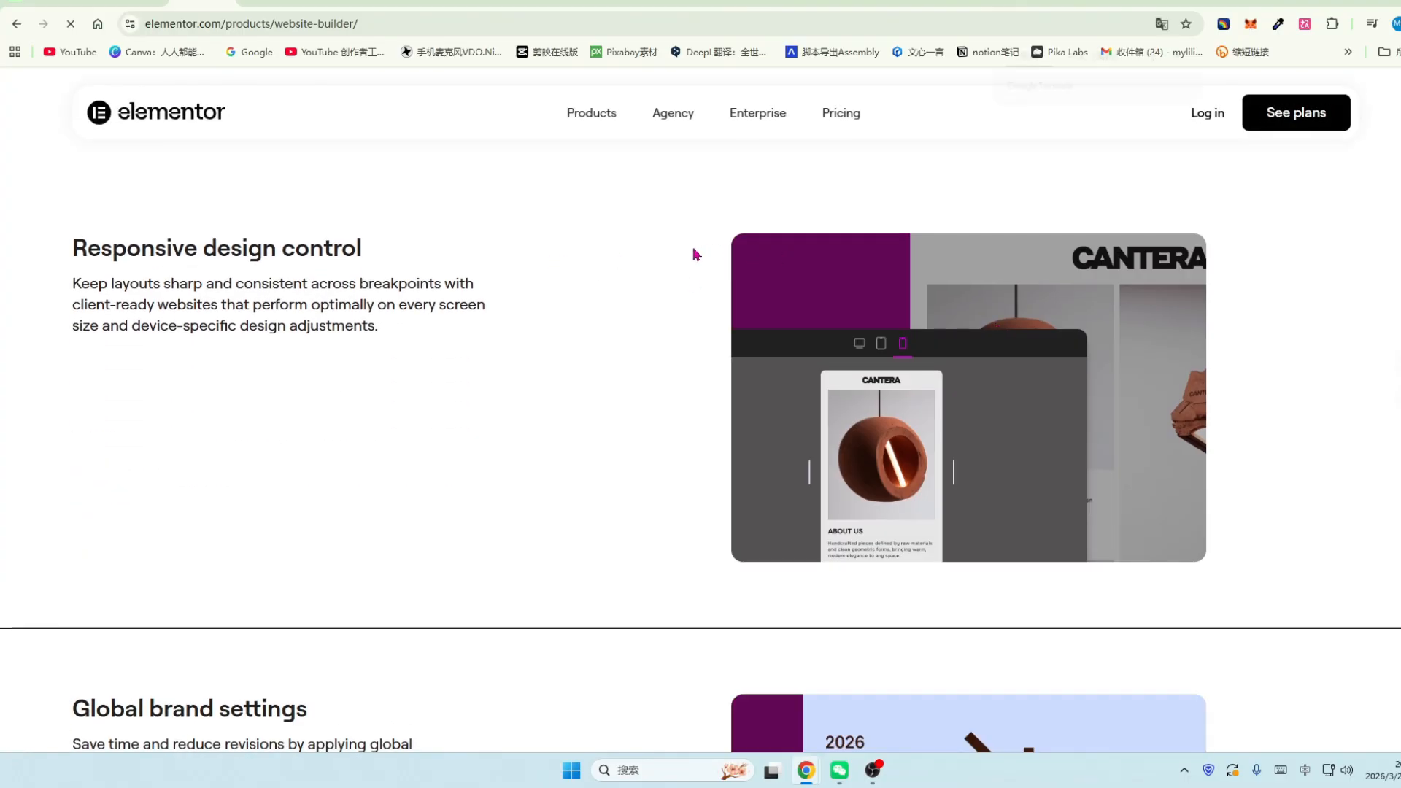
scroll(693, 254, down, 1)
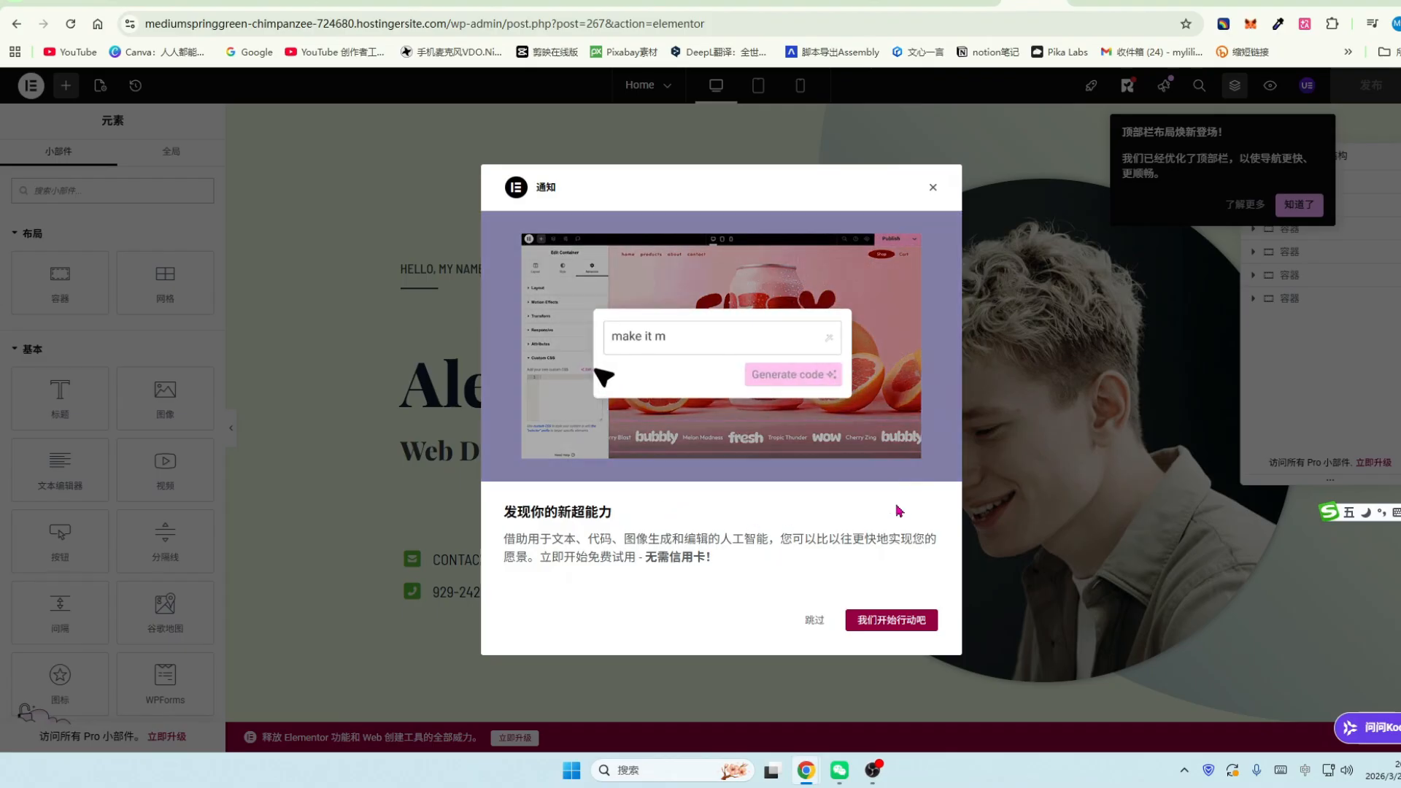
Dismiss the AI features notification covering the Home page in the editor.
click(933, 190)
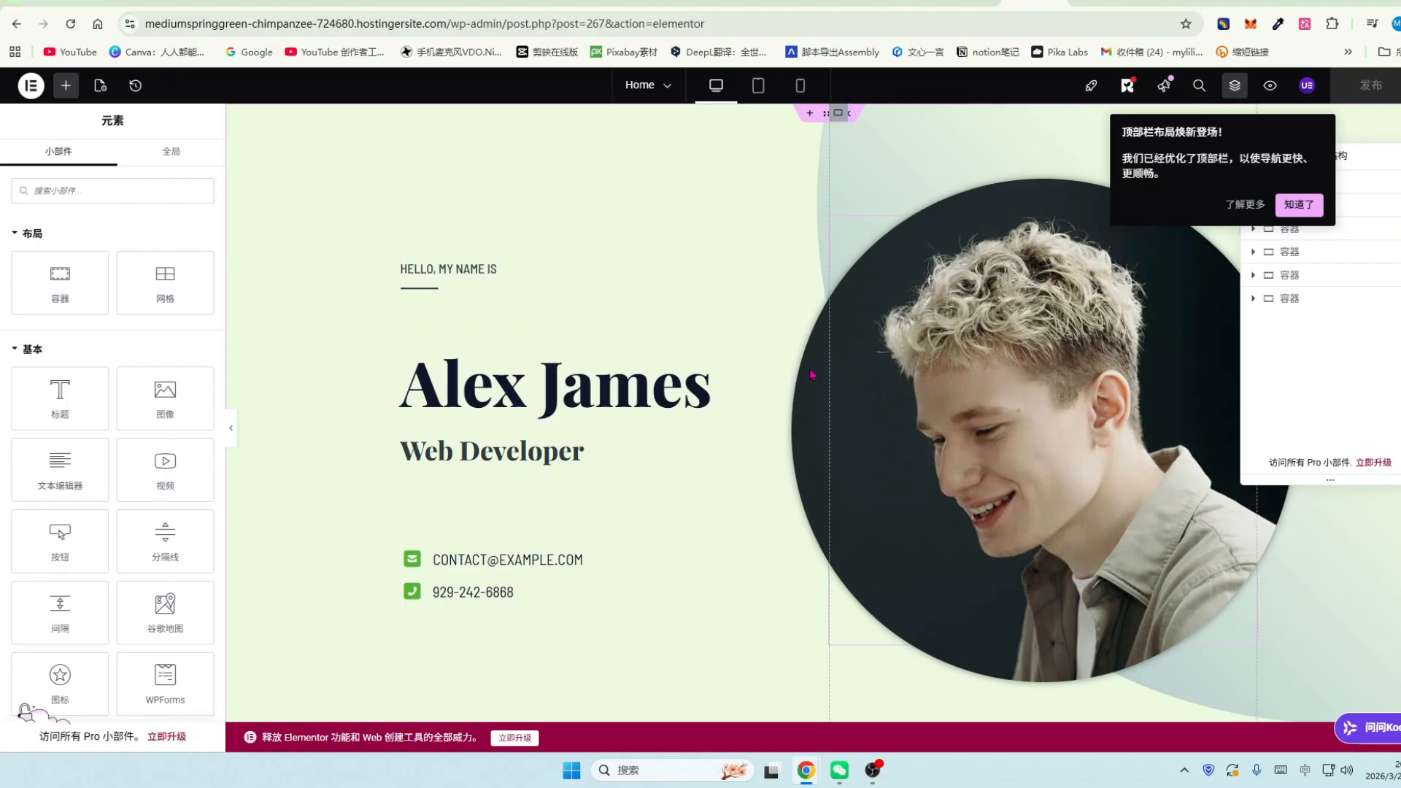
scroll(812, 375, down, 1)
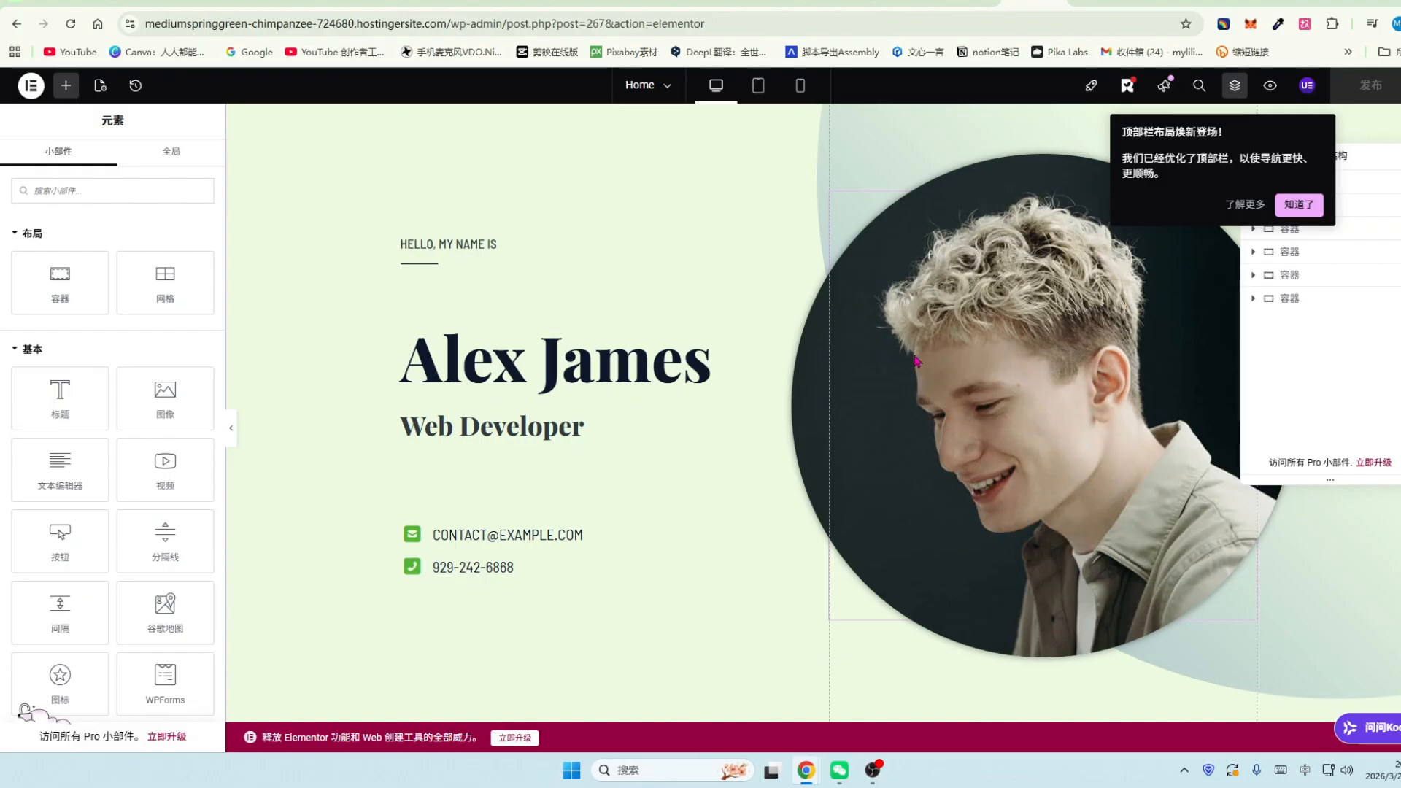
Add a Heading widget to the "About me" section, ahead of its existing content.
drag(69, 406, 559, 406)
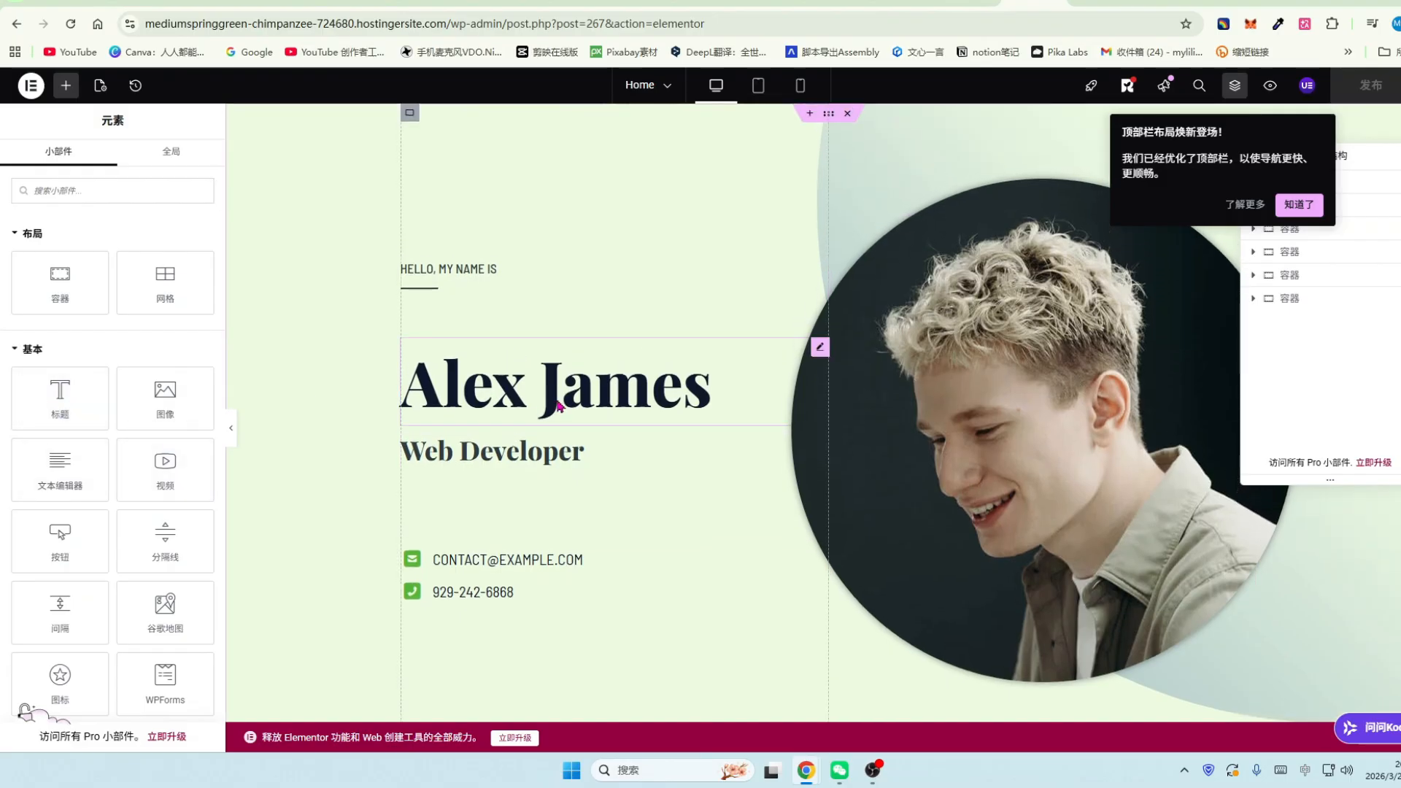
scroll(626, 397, down, 6)
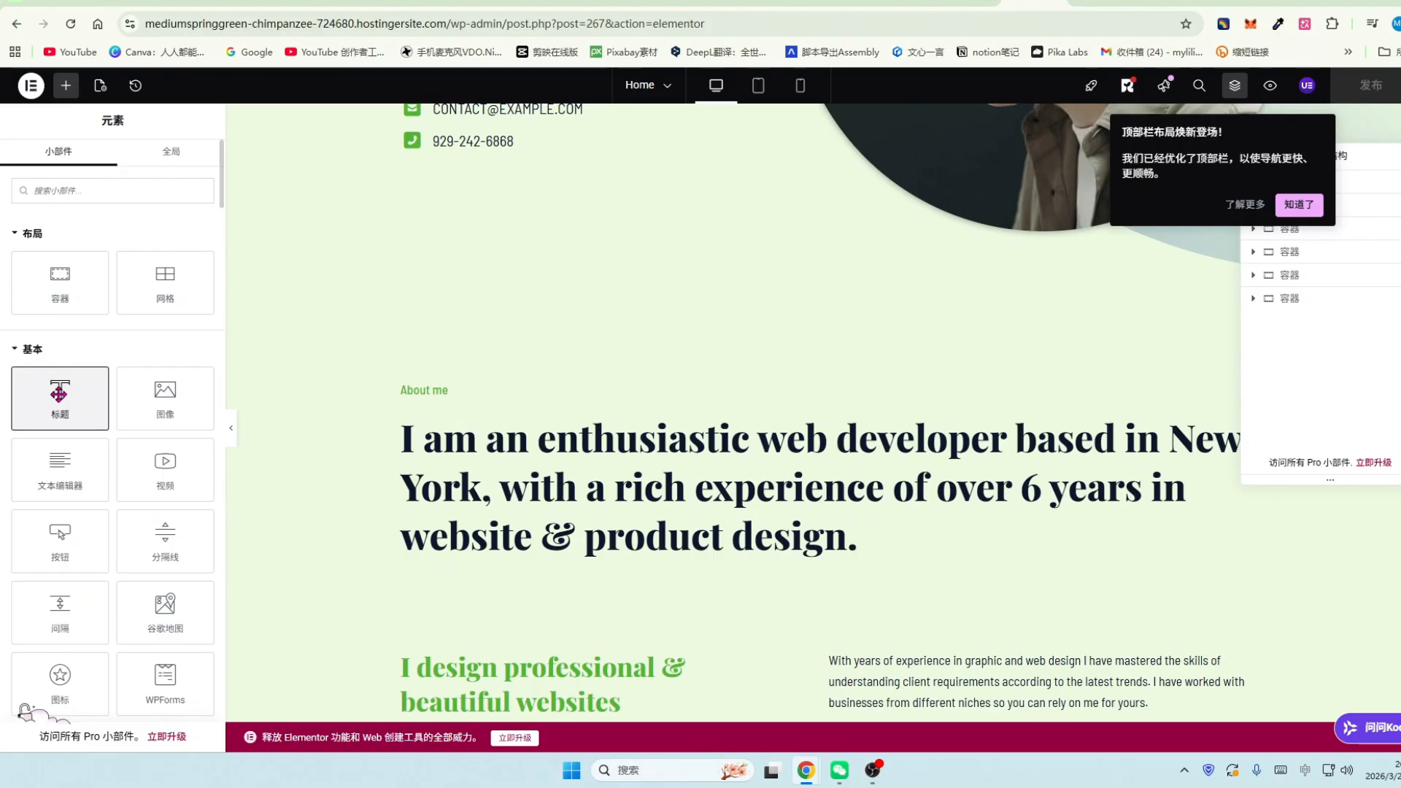
drag(58, 393, 579, 344)
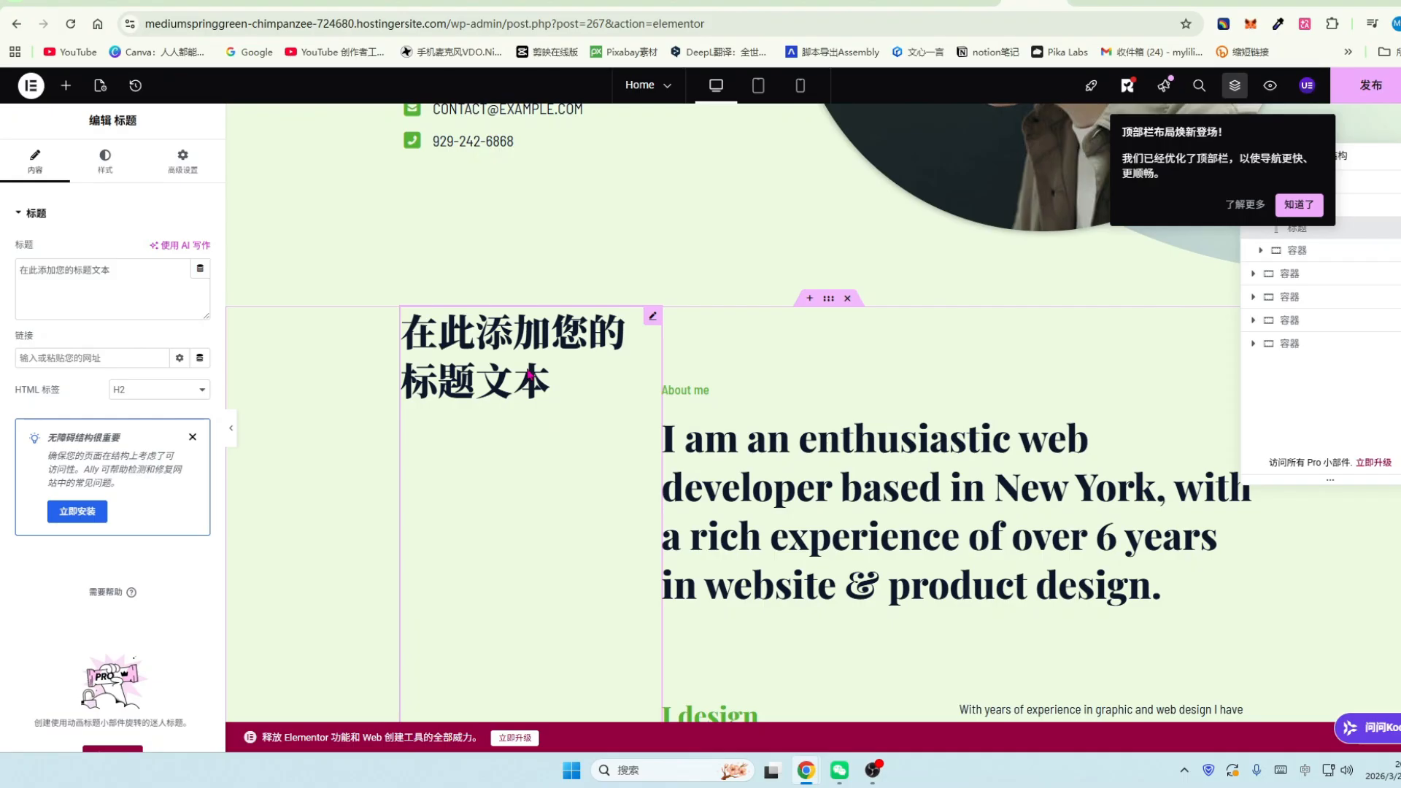
Shorten the new heading's placeholder text to "在此添加".
click(134, 268)
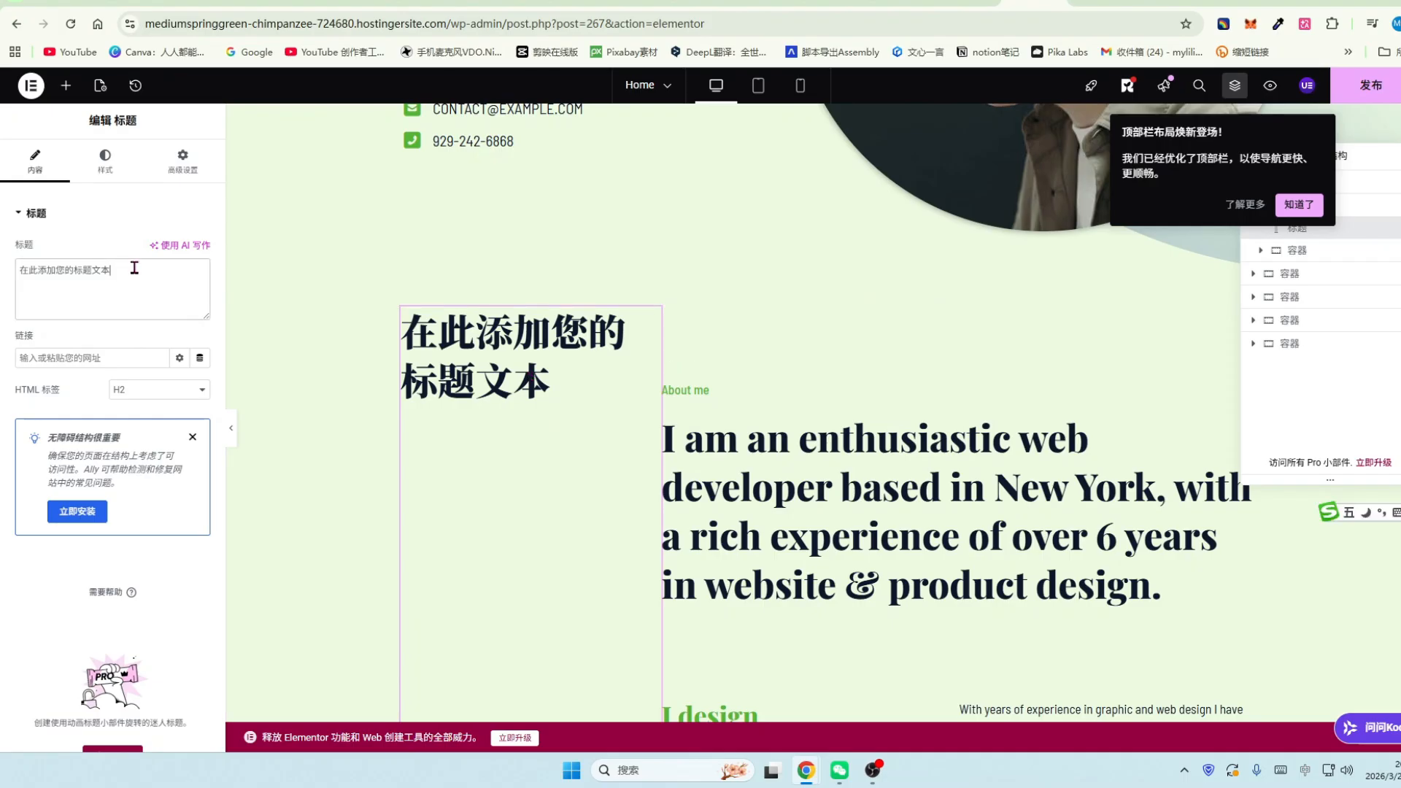
key(BackSpace)
key(BackSpace)
key(BackSpace)
key(BackSpace)
key(BackSpace)
key(BackSpace)
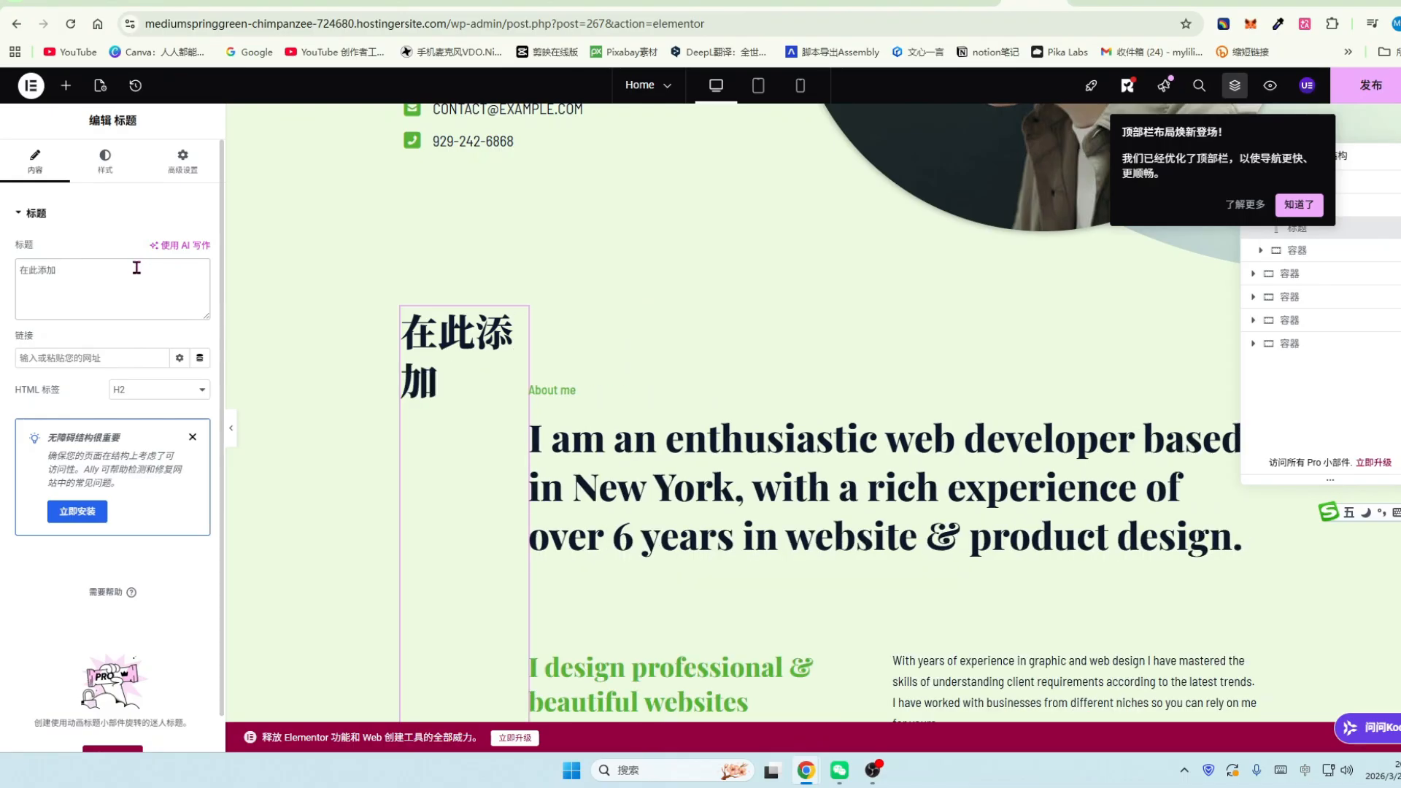
Delete the "在此添加" heading from the "About me" section.
click(519, 324)
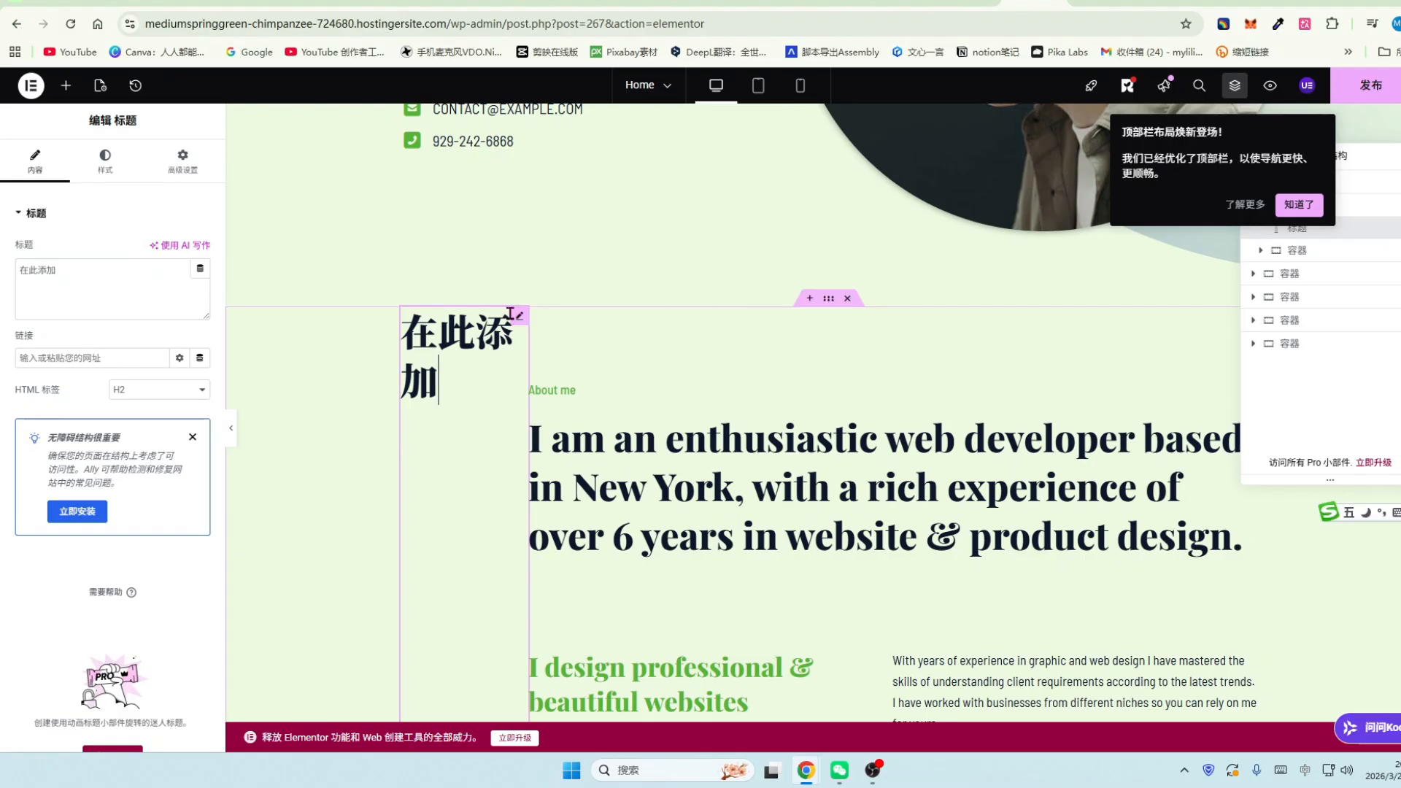
right_click(519, 319)
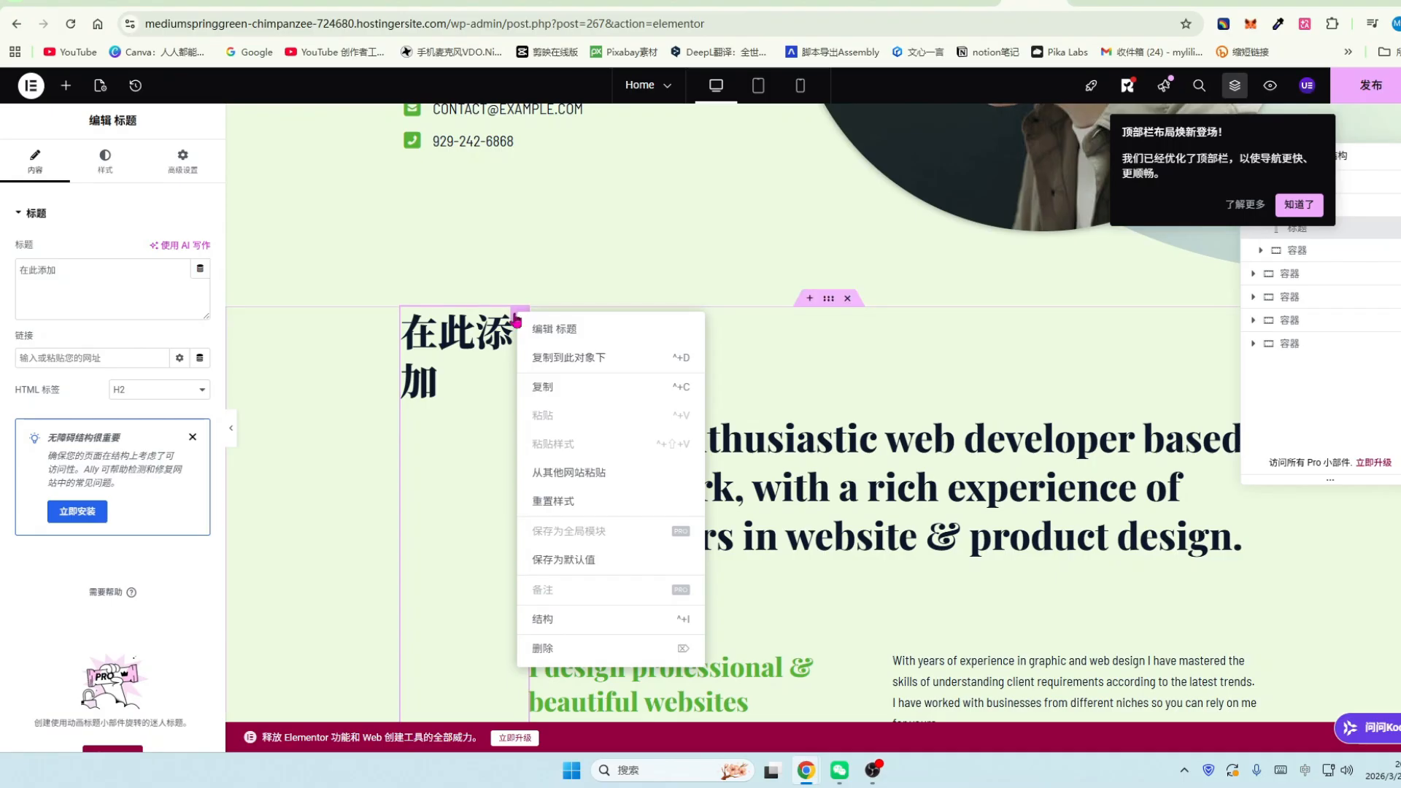
click(541, 648)
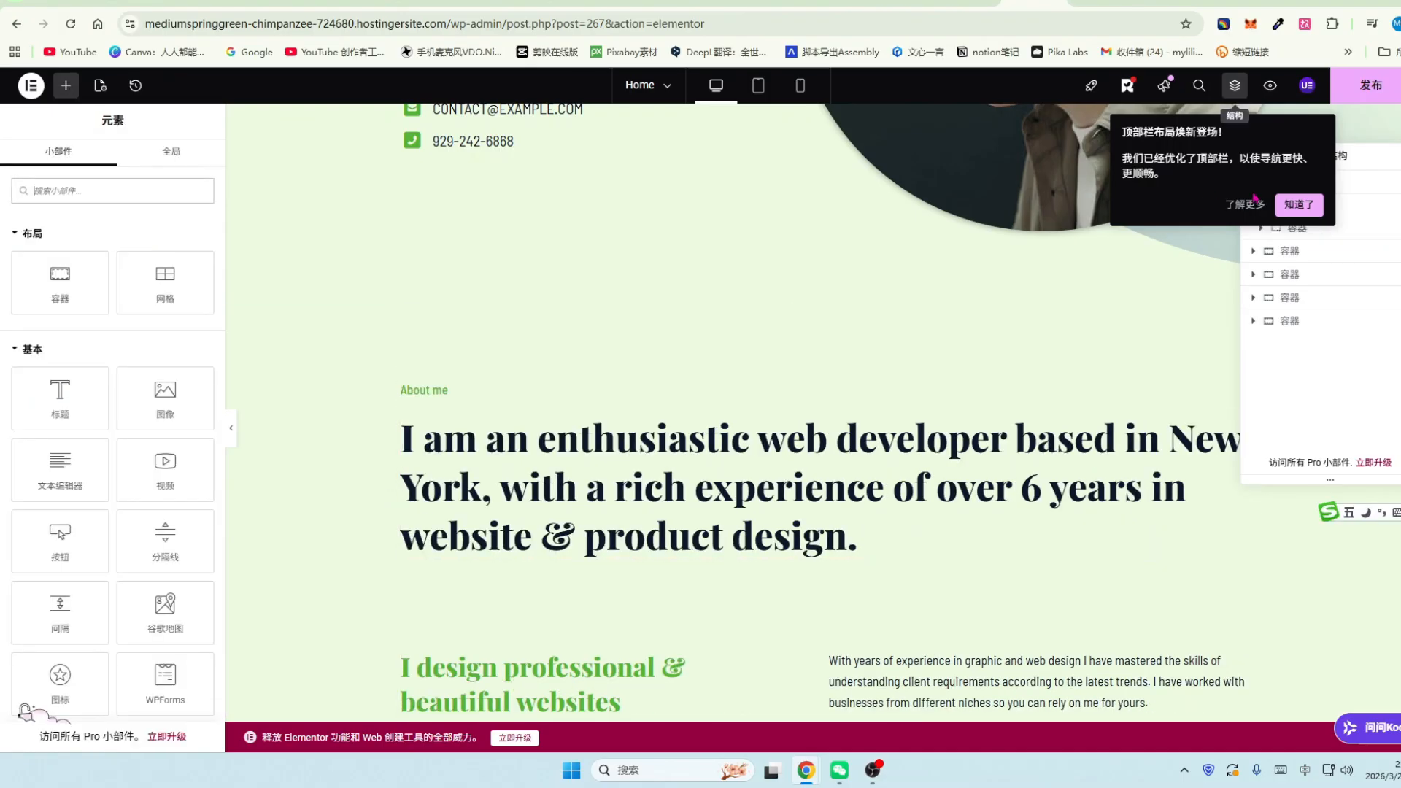
Acknowledge the notice about the redesigned top bar layout.
click(1301, 208)
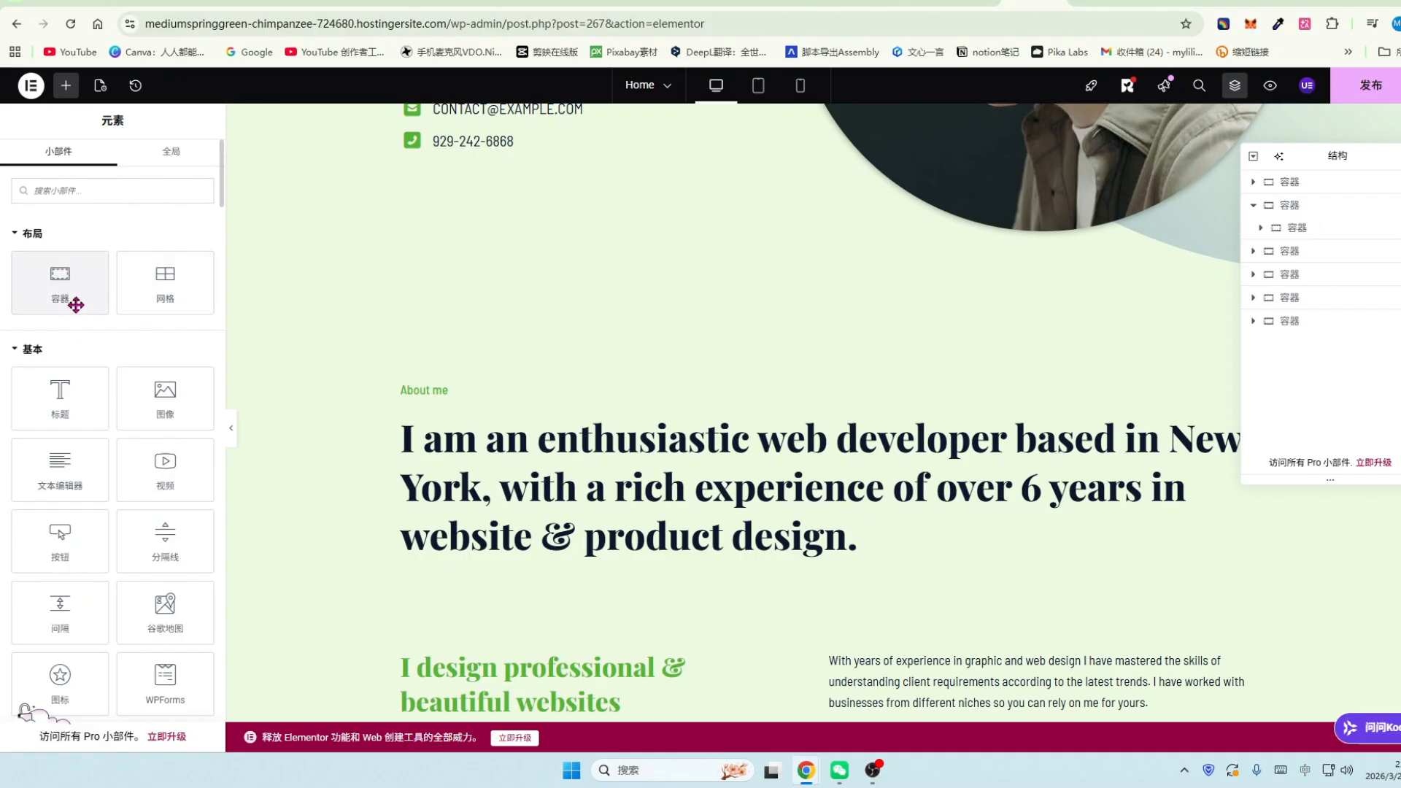
Try an empty container inside the "What I do" section, ahead of its content, and delete it again.
scroll(778, 501, down, 8)
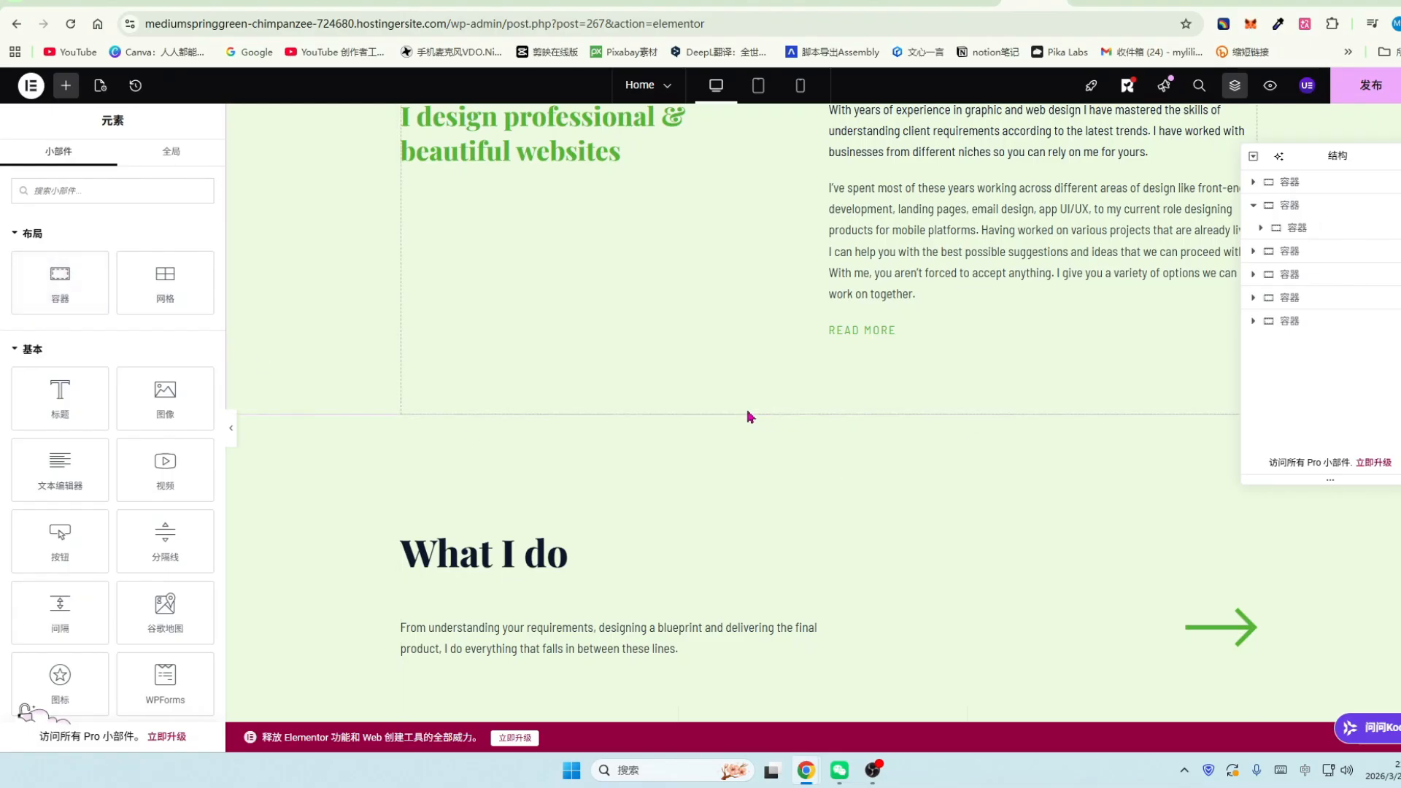
drag(53, 281, 756, 496)
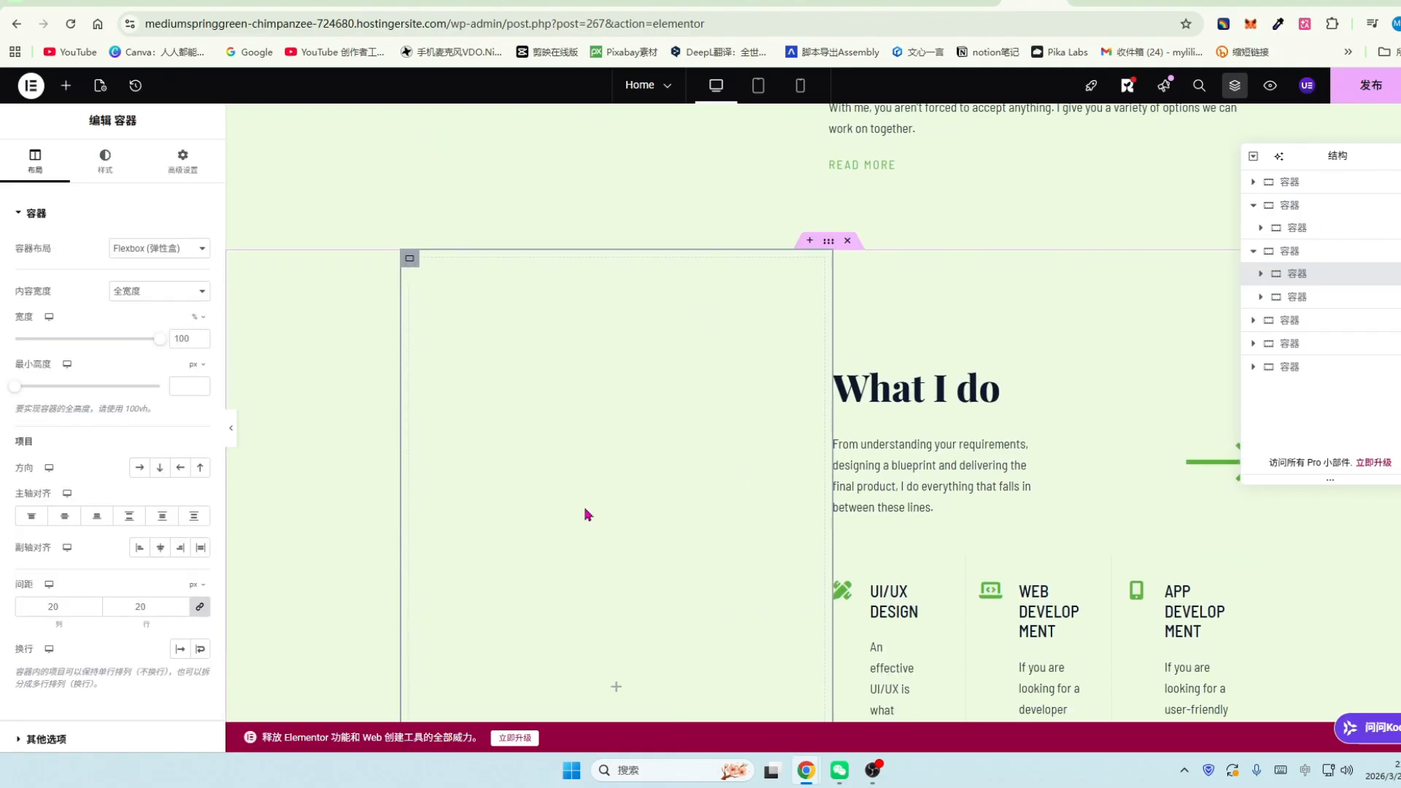
scroll(565, 400, up, 1)
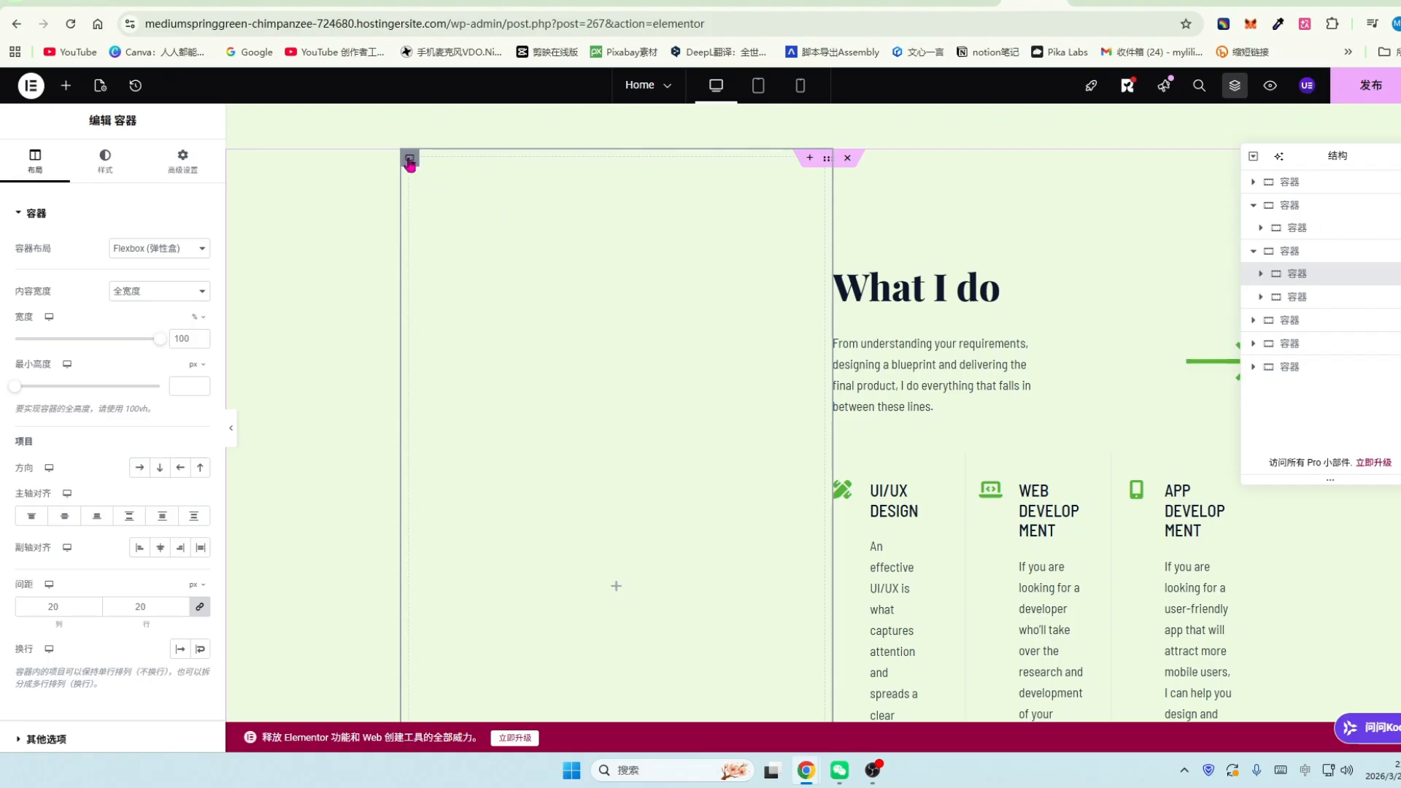
key(Delete)
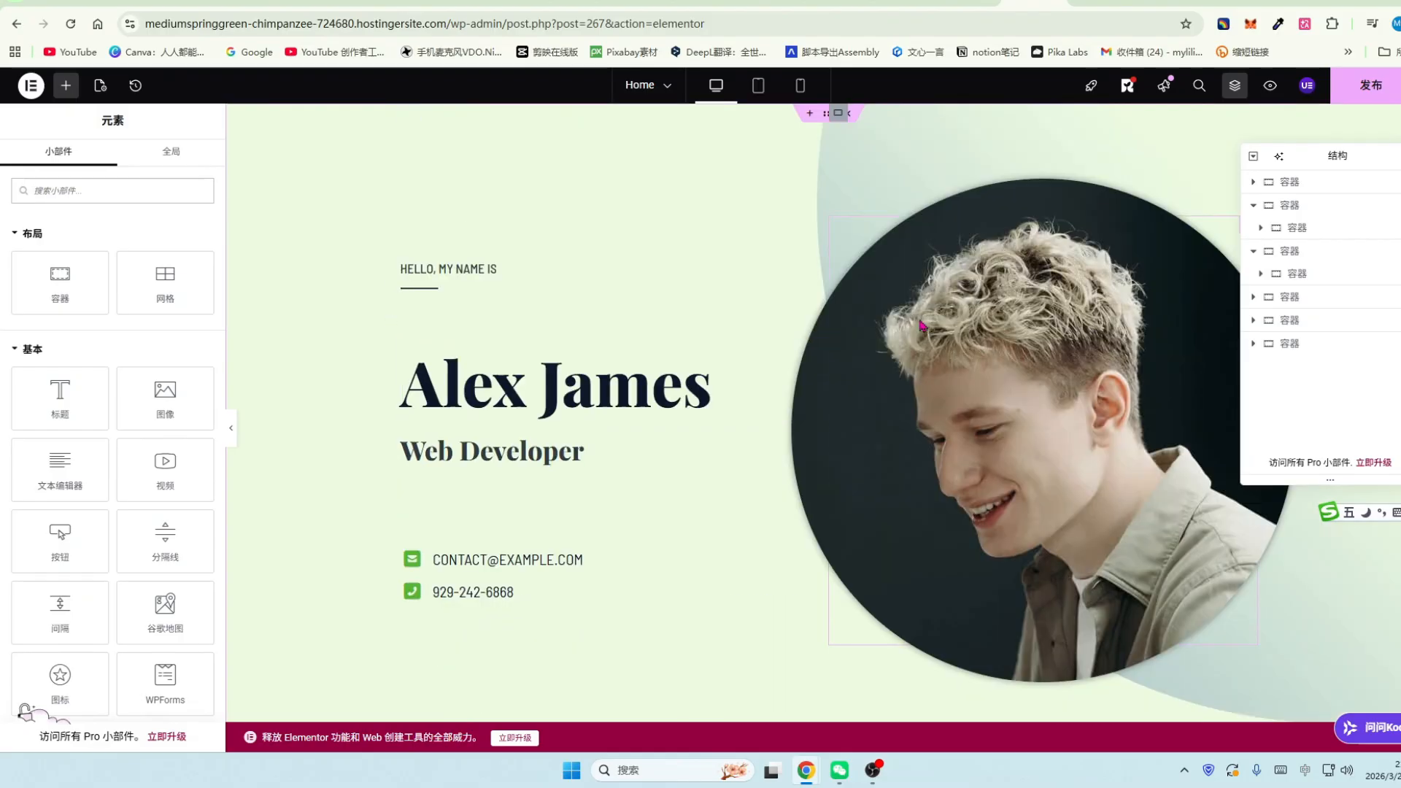
Insert a Flexbox section with two equal columns above the hero section.
click(810, 115)
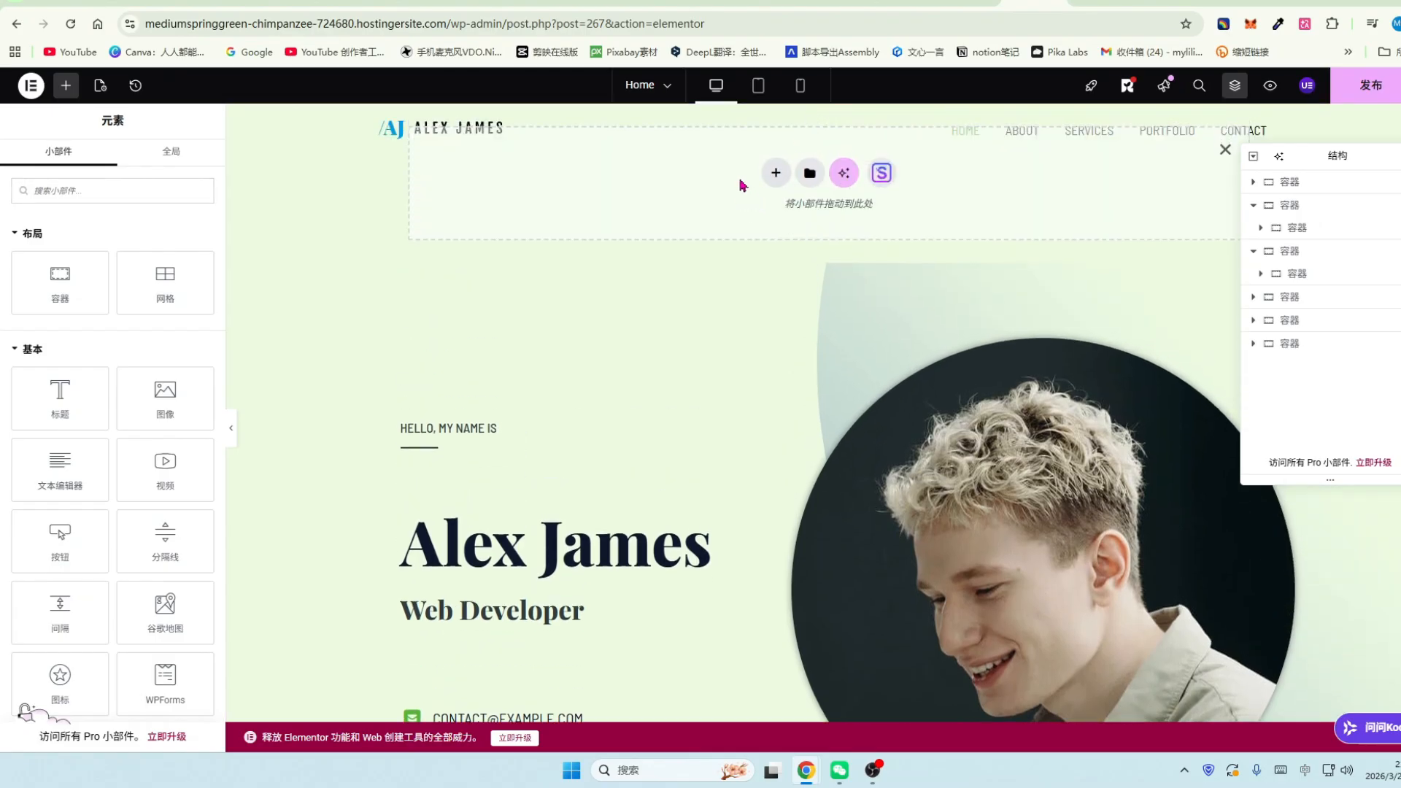
click(776, 175)
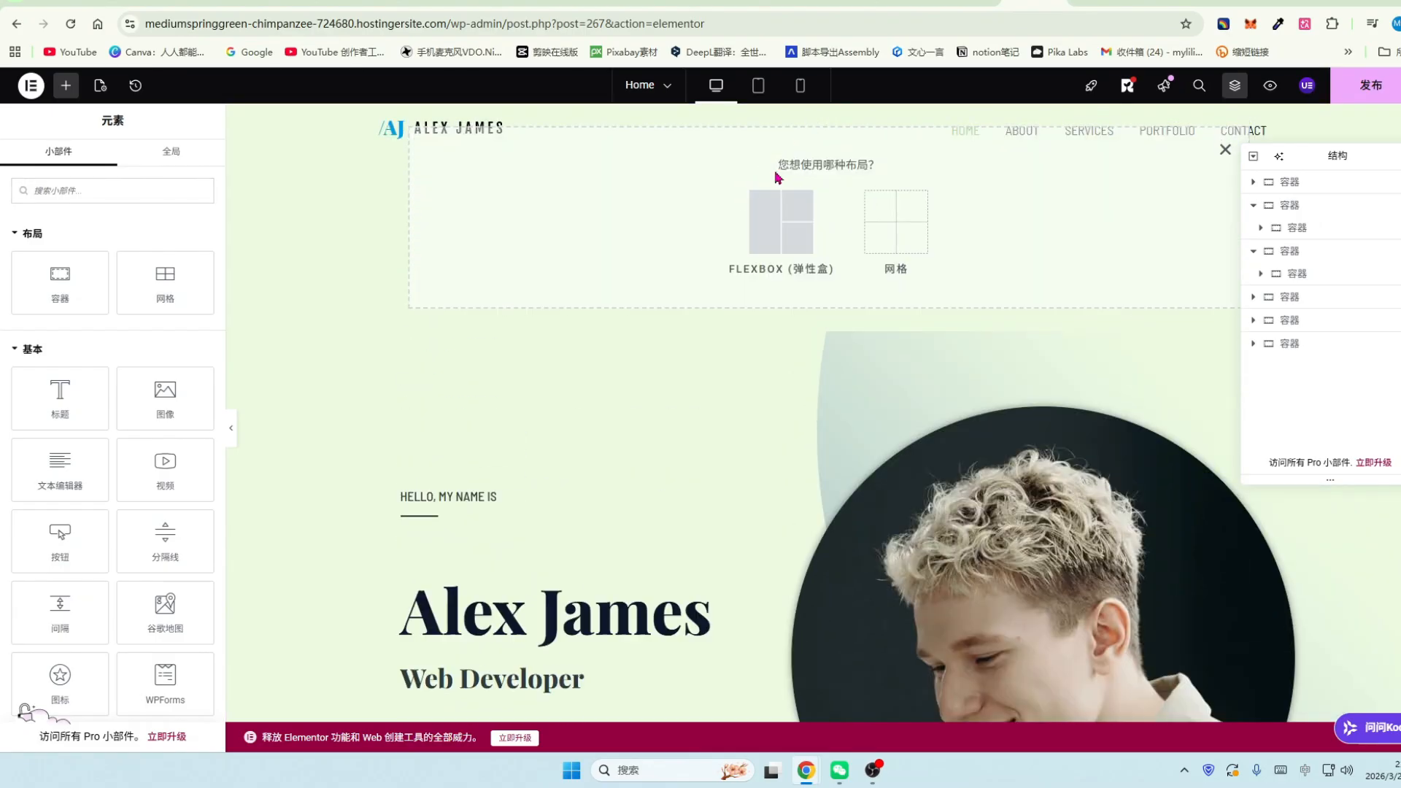
click(792, 212)
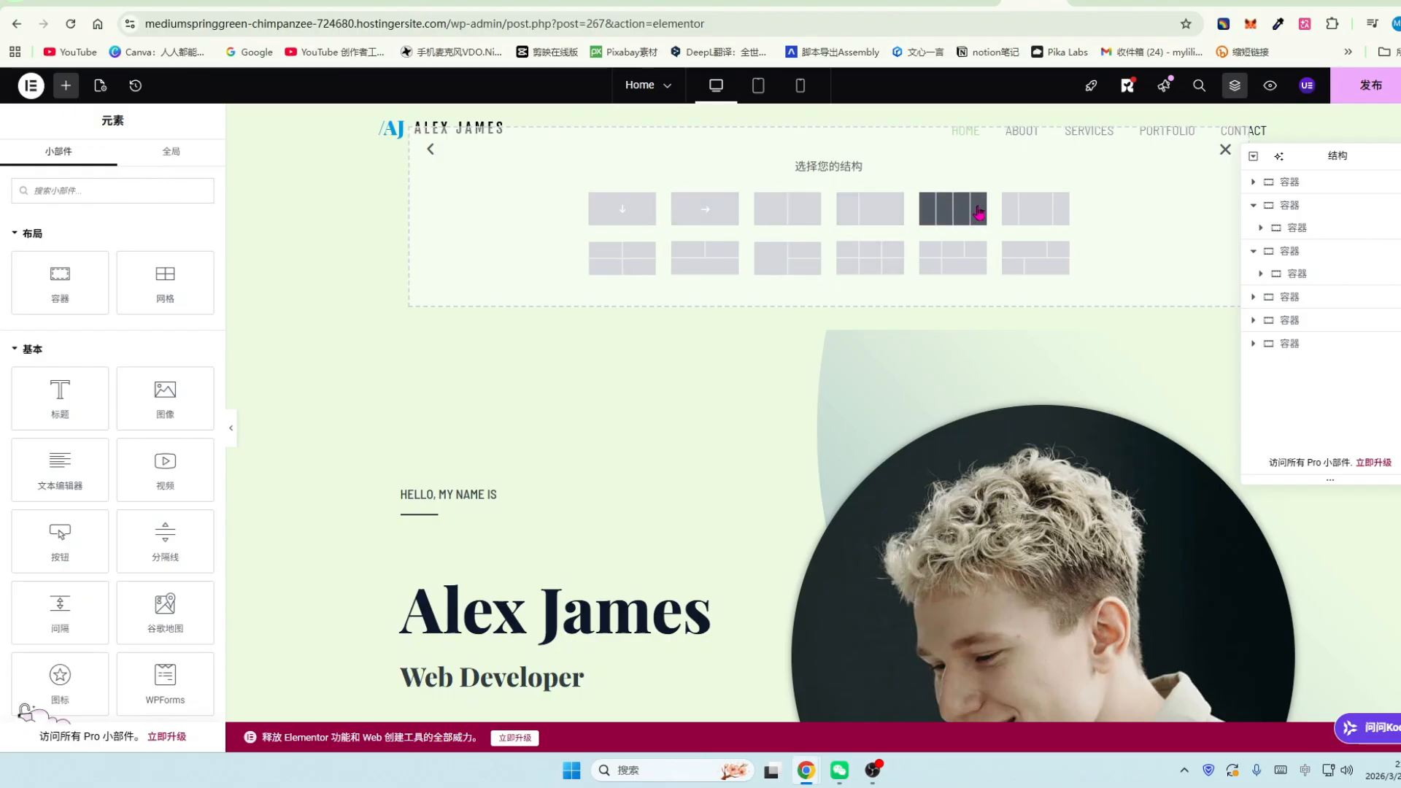
click(805, 212)
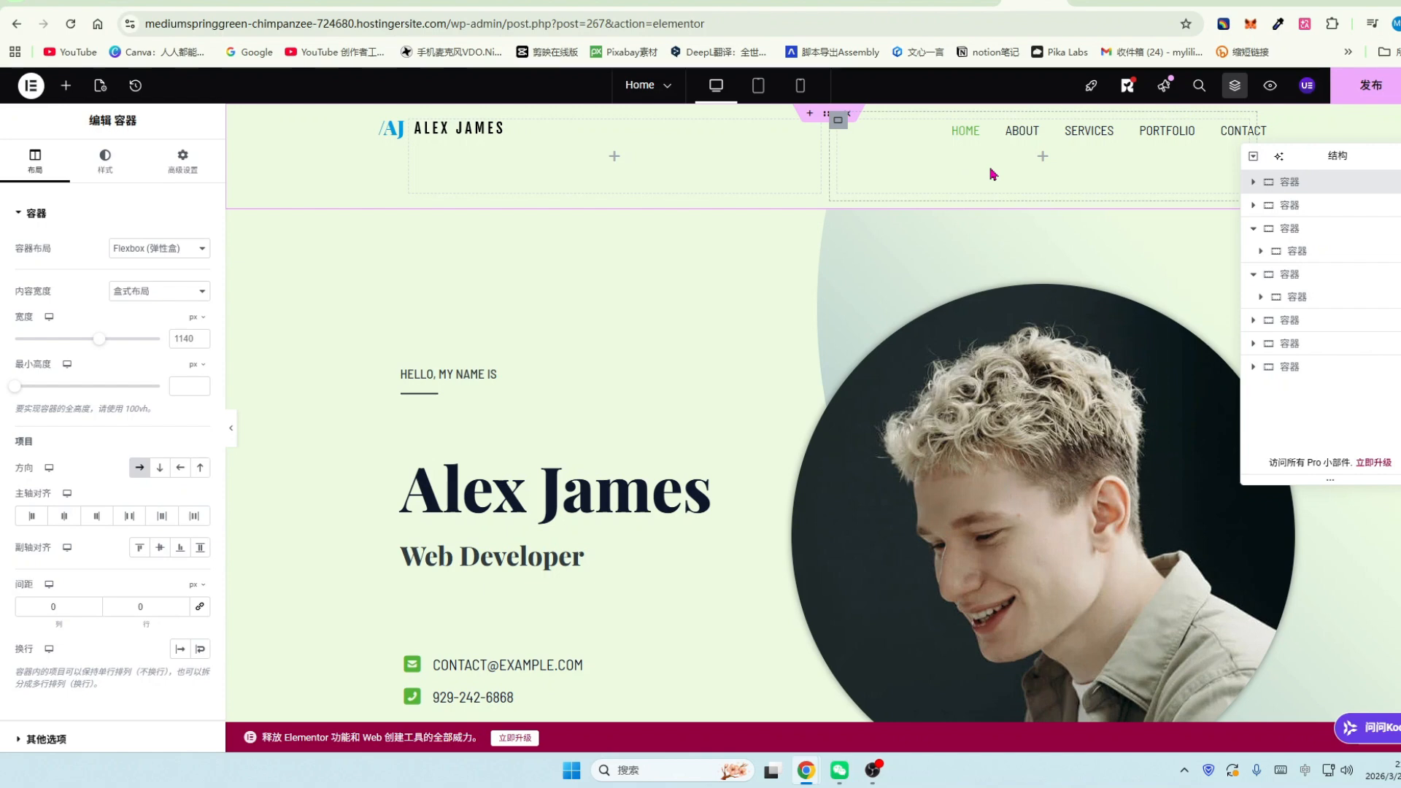
Add a Heading widget and, below it, a Text Editor widget to the new section's first column.
click(65, 86)
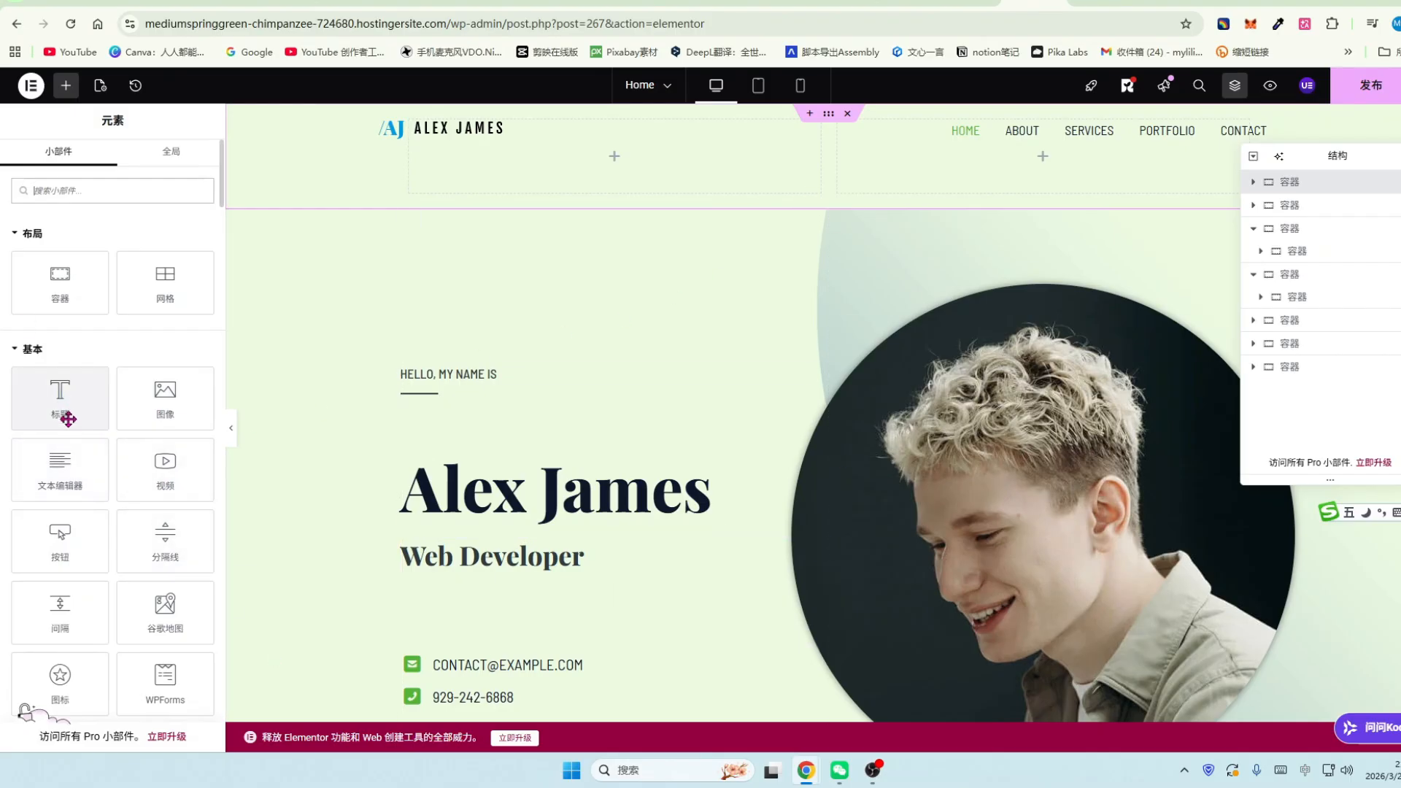
drag(66, 401, 617, 156)
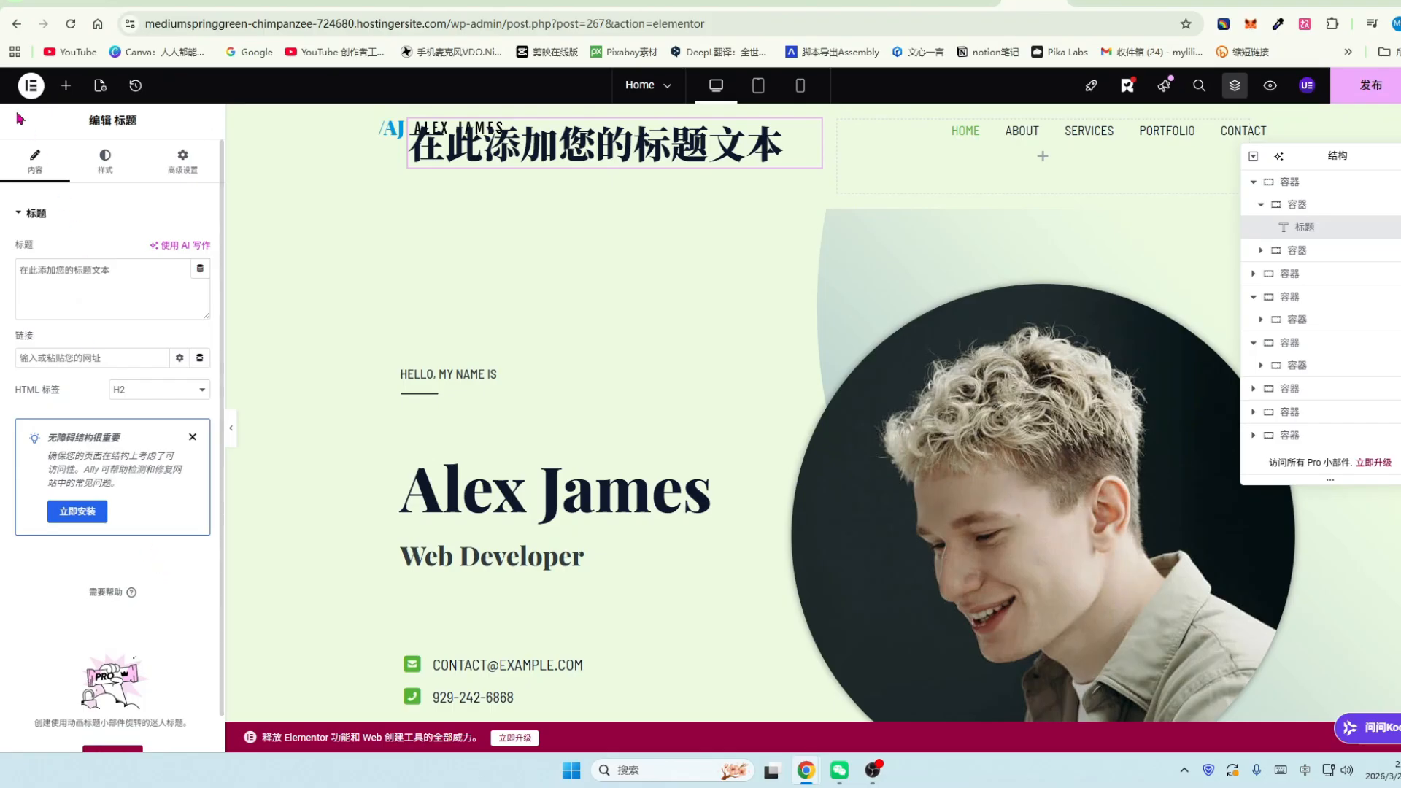
click(66, 86)
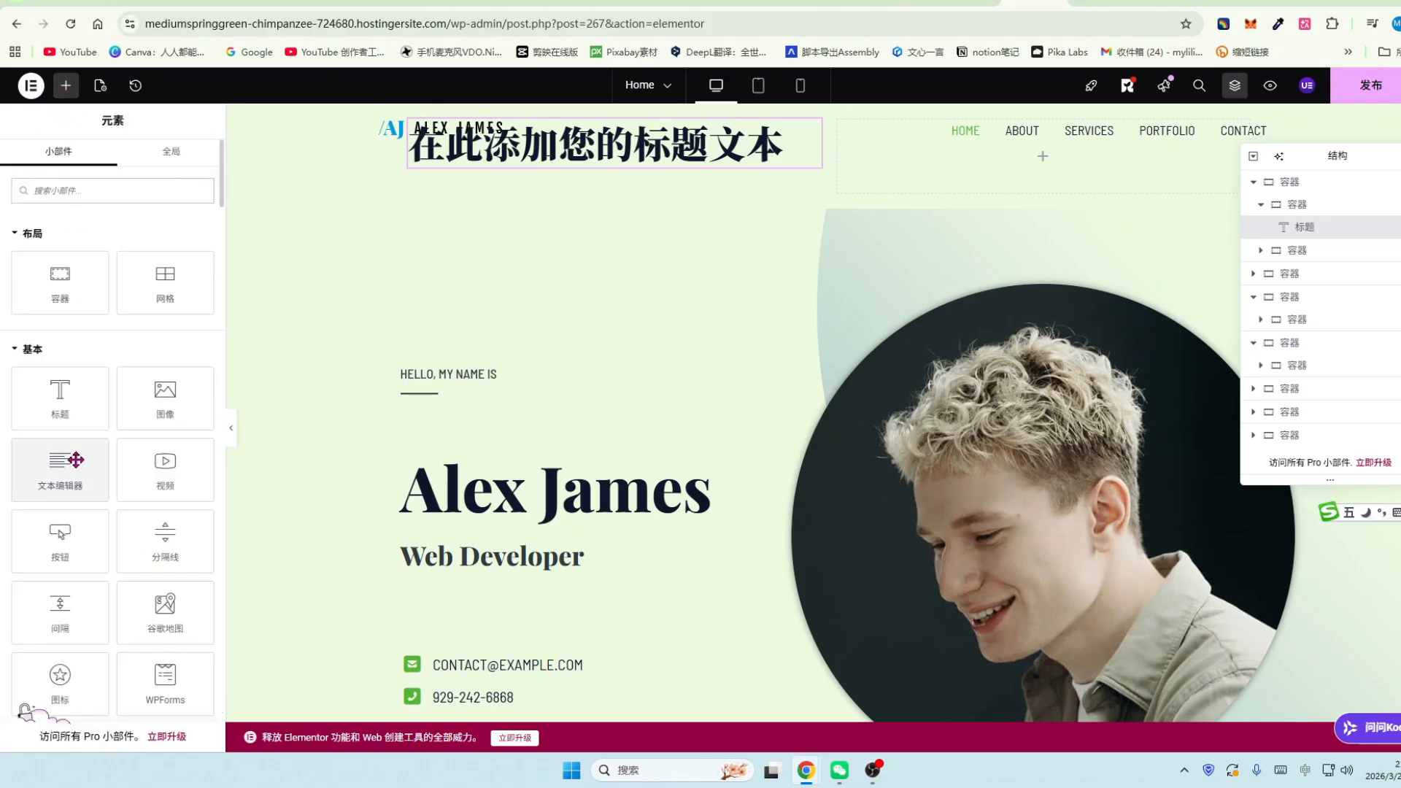
scroll(112, 437, down, 1)
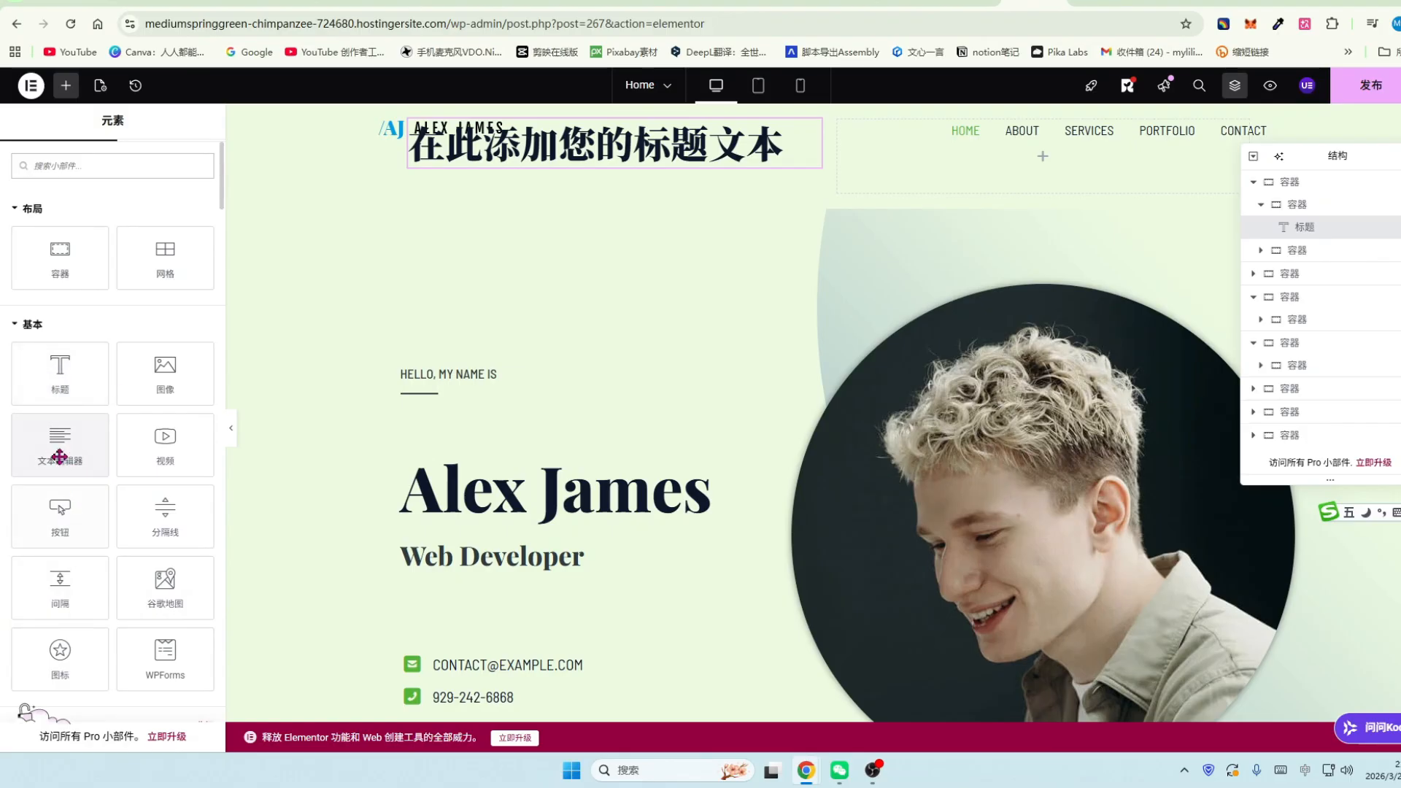
drag(59, 456, 606, 159)
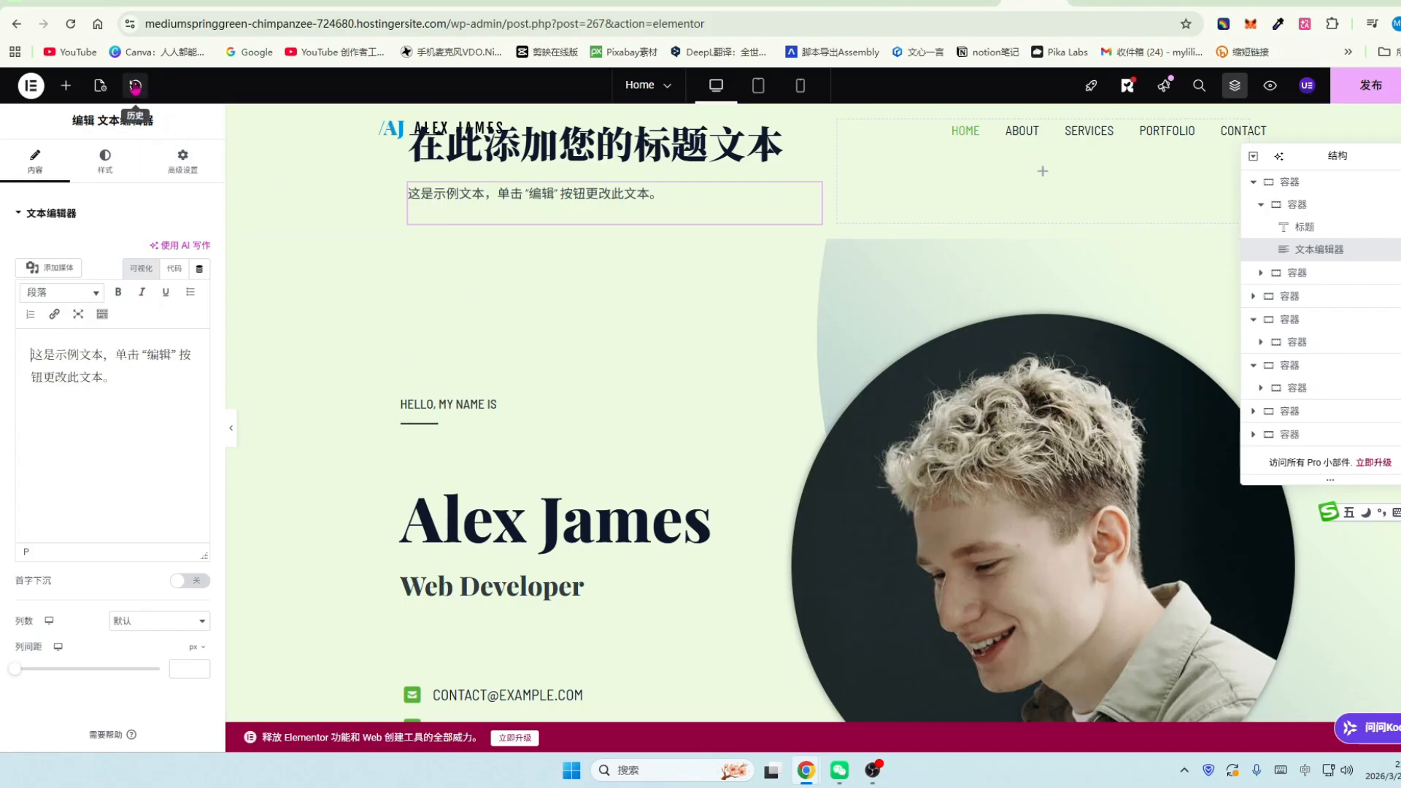
Revert the page history to the entry where the heading was added, and place a Text Editor widget below the heading again.
click(136, 87)
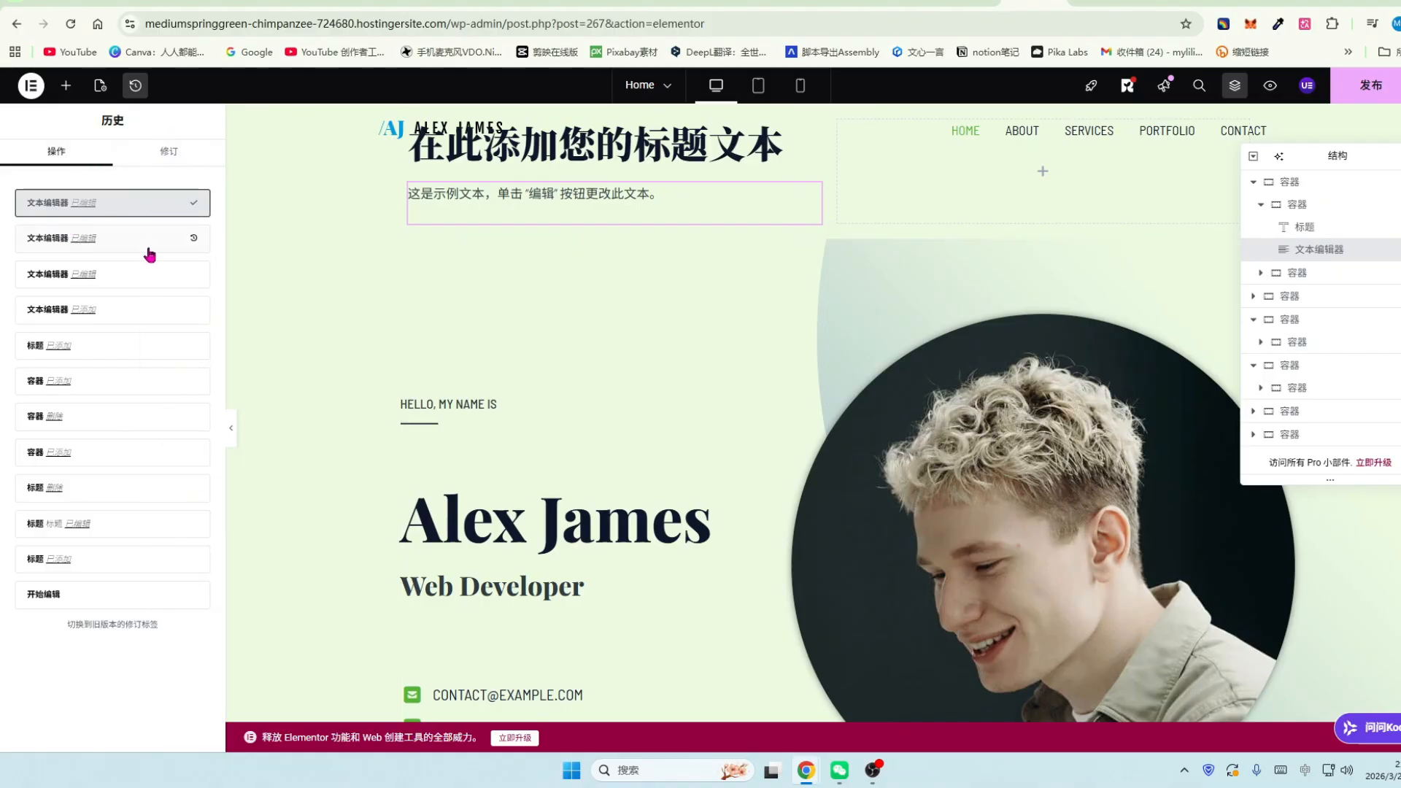
click(97, 345)
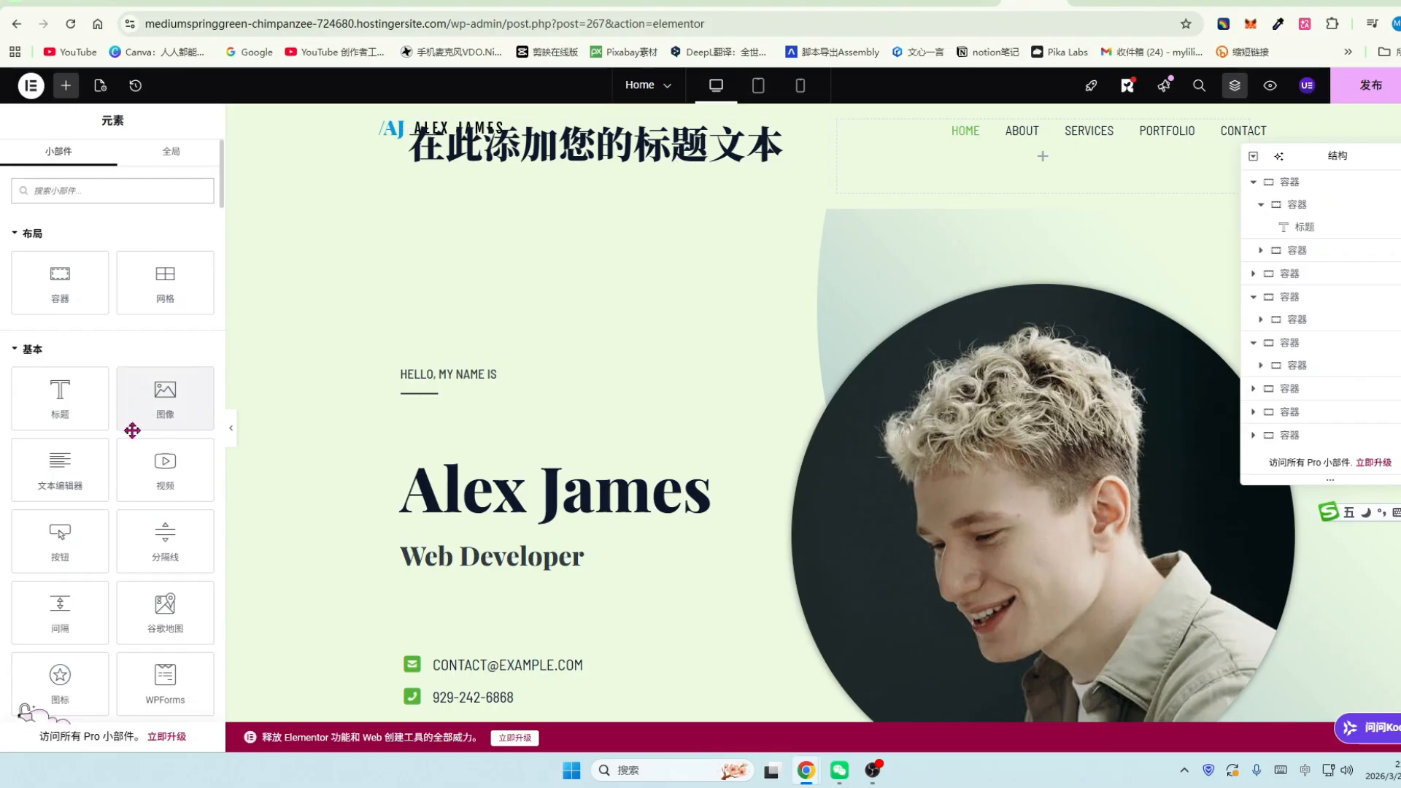
drag(54, 463, 587, 170)
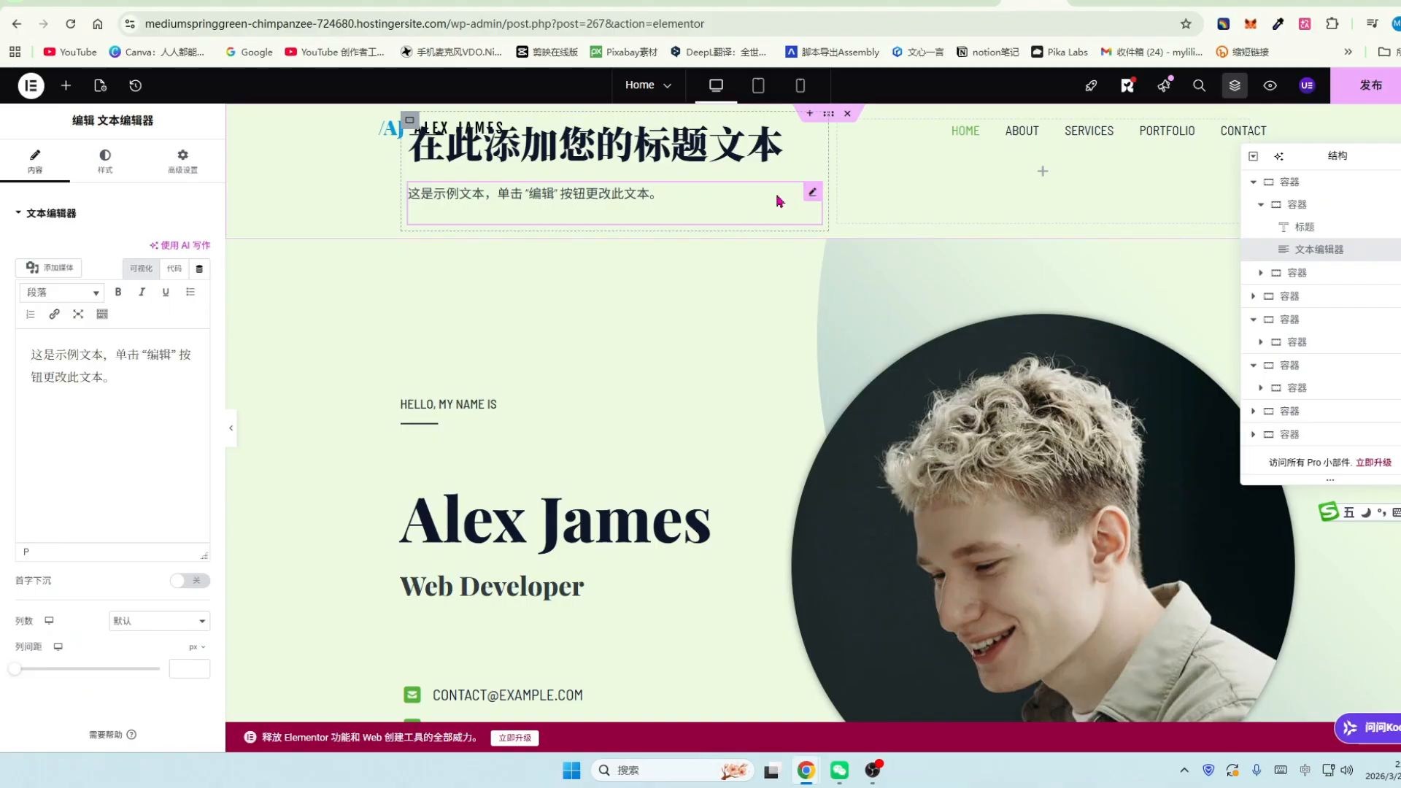
Delete the text editor below the heading, and remove the whole two-column section above the hero.
right_click(770, 197)
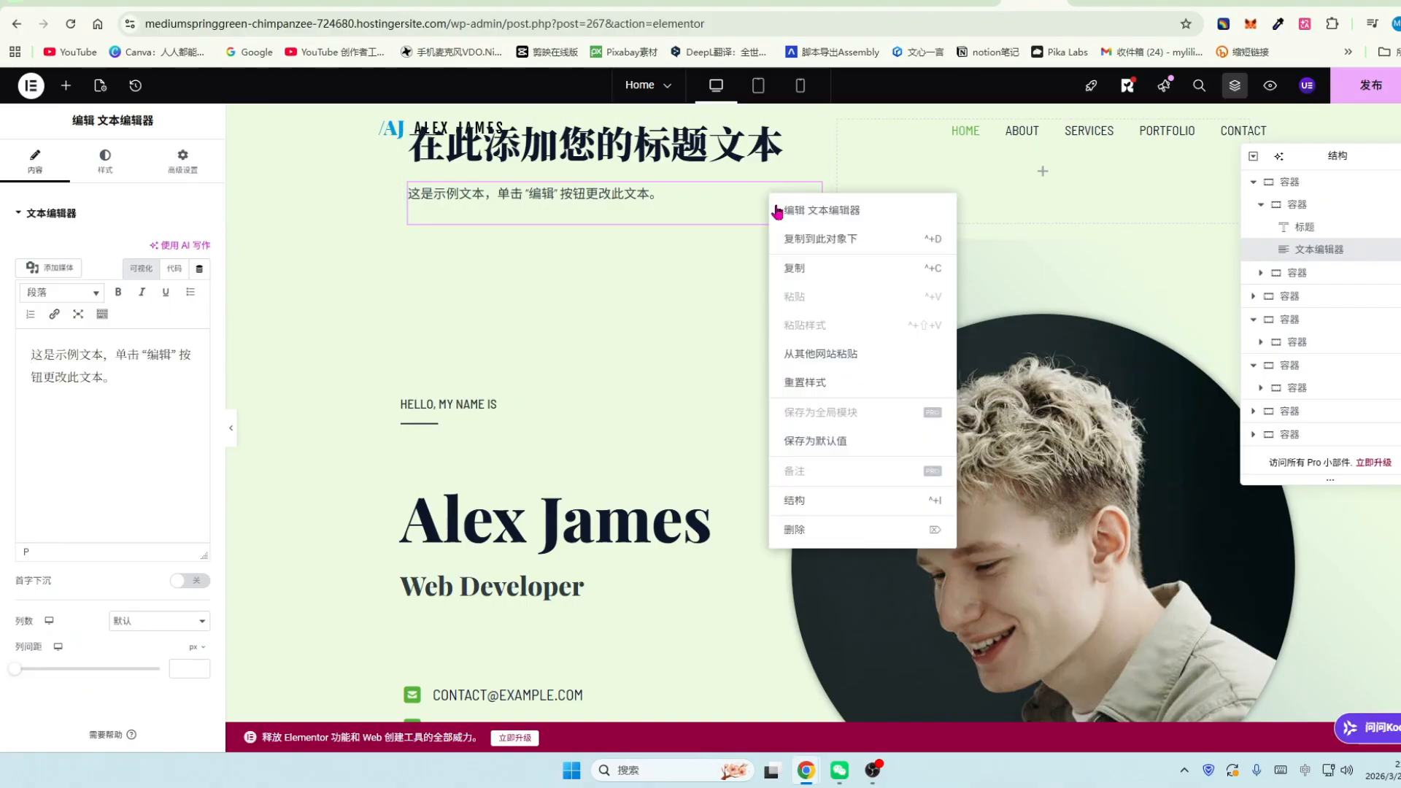
click(796, 529)
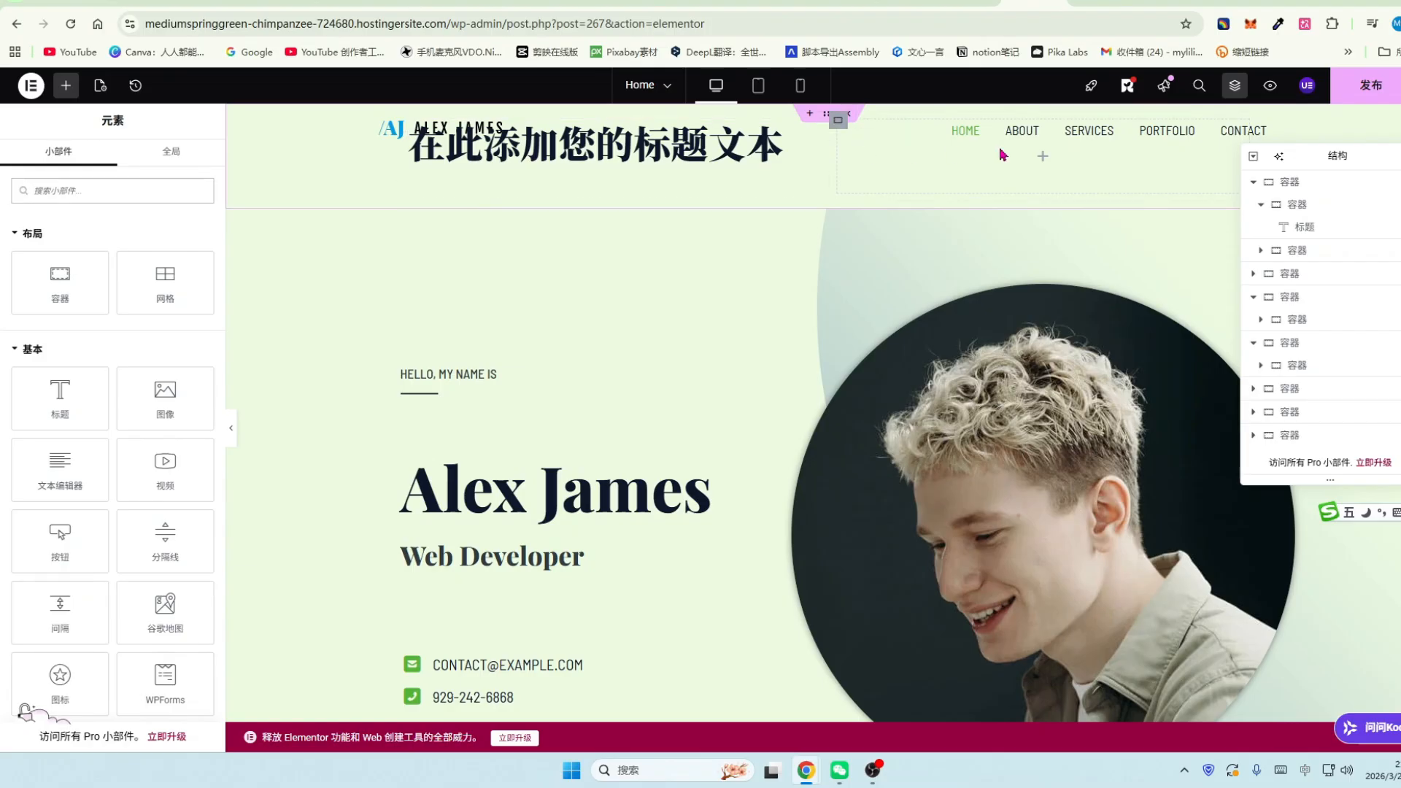
click(848, 114)
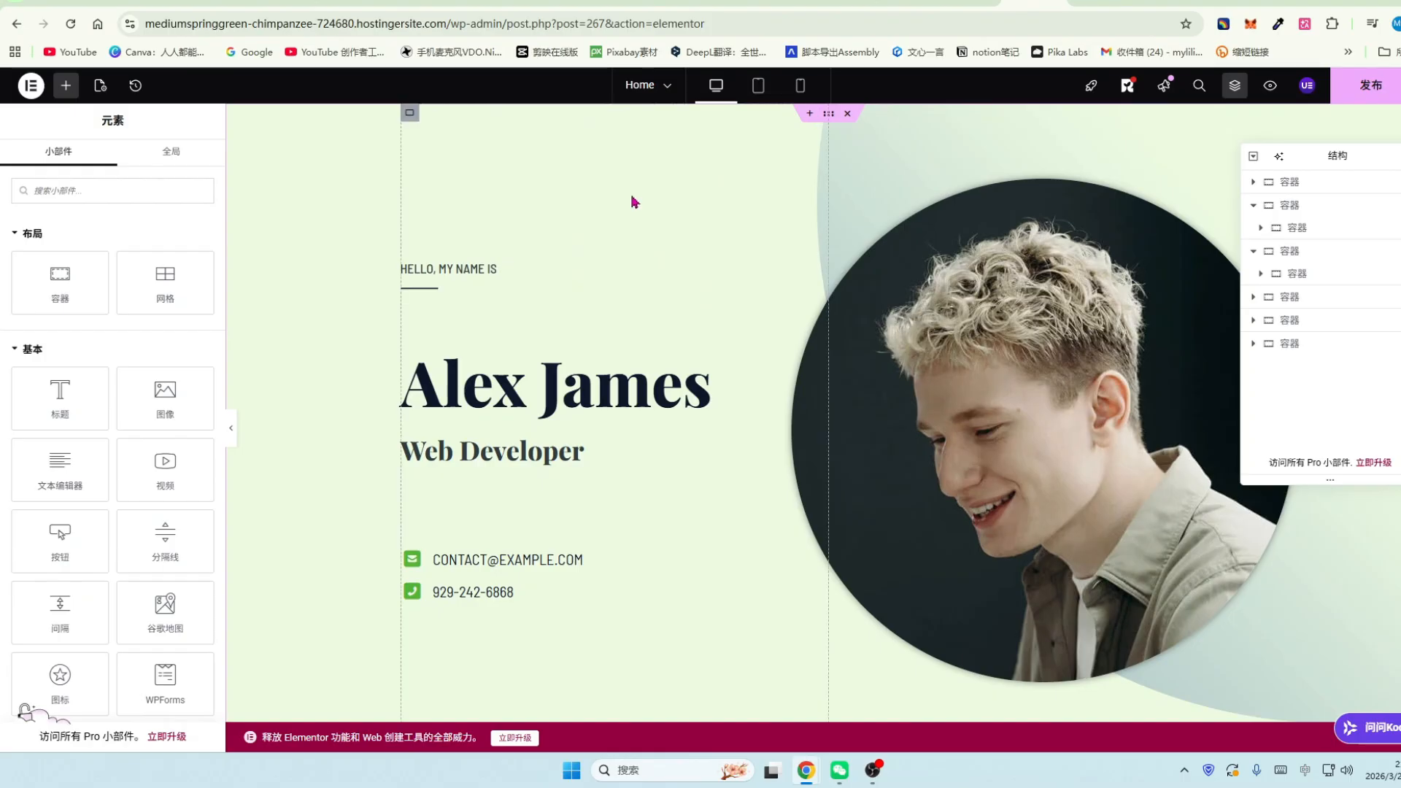
Open the settings of the hero's two column containers and of its "Hello, my name is" heading.
click(774, 199)
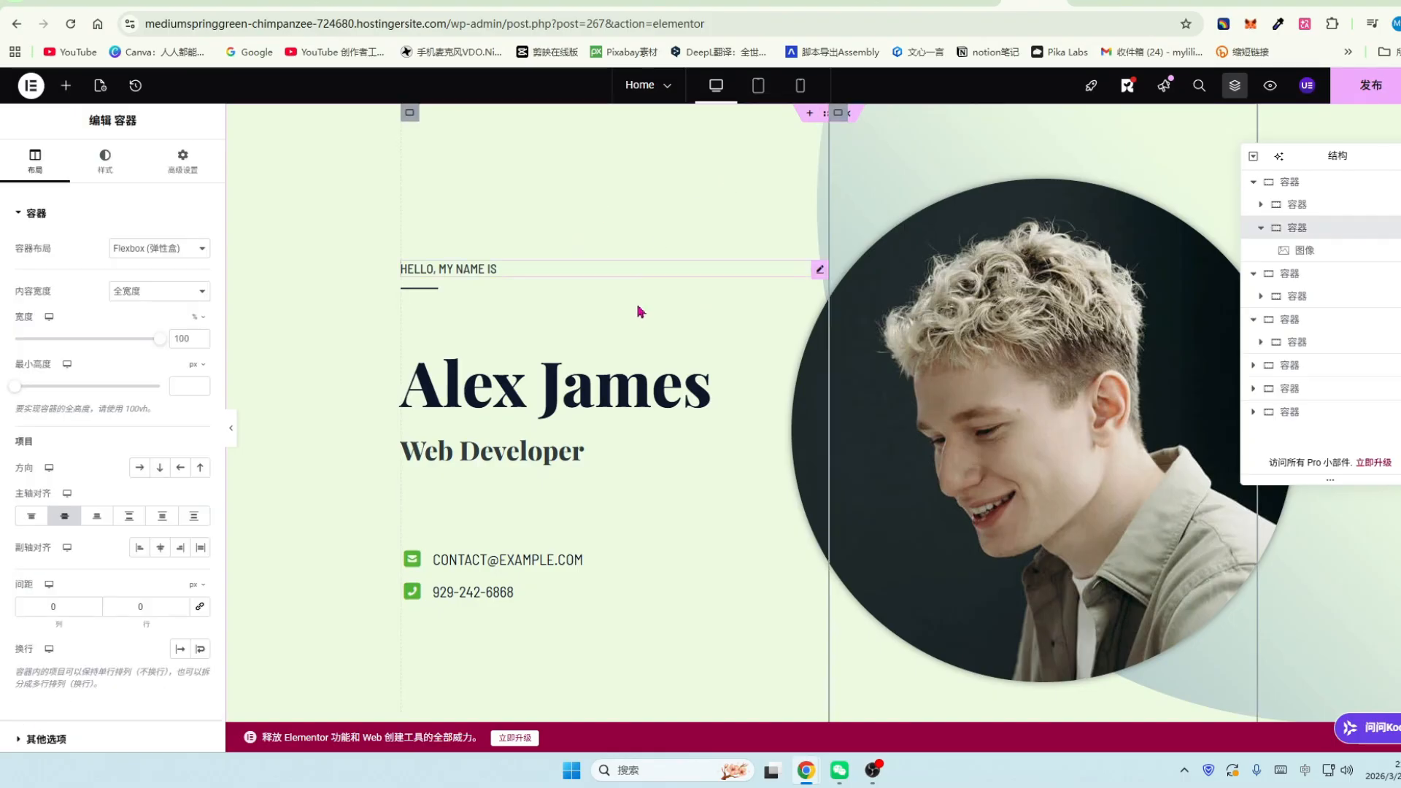
click(413, 117)
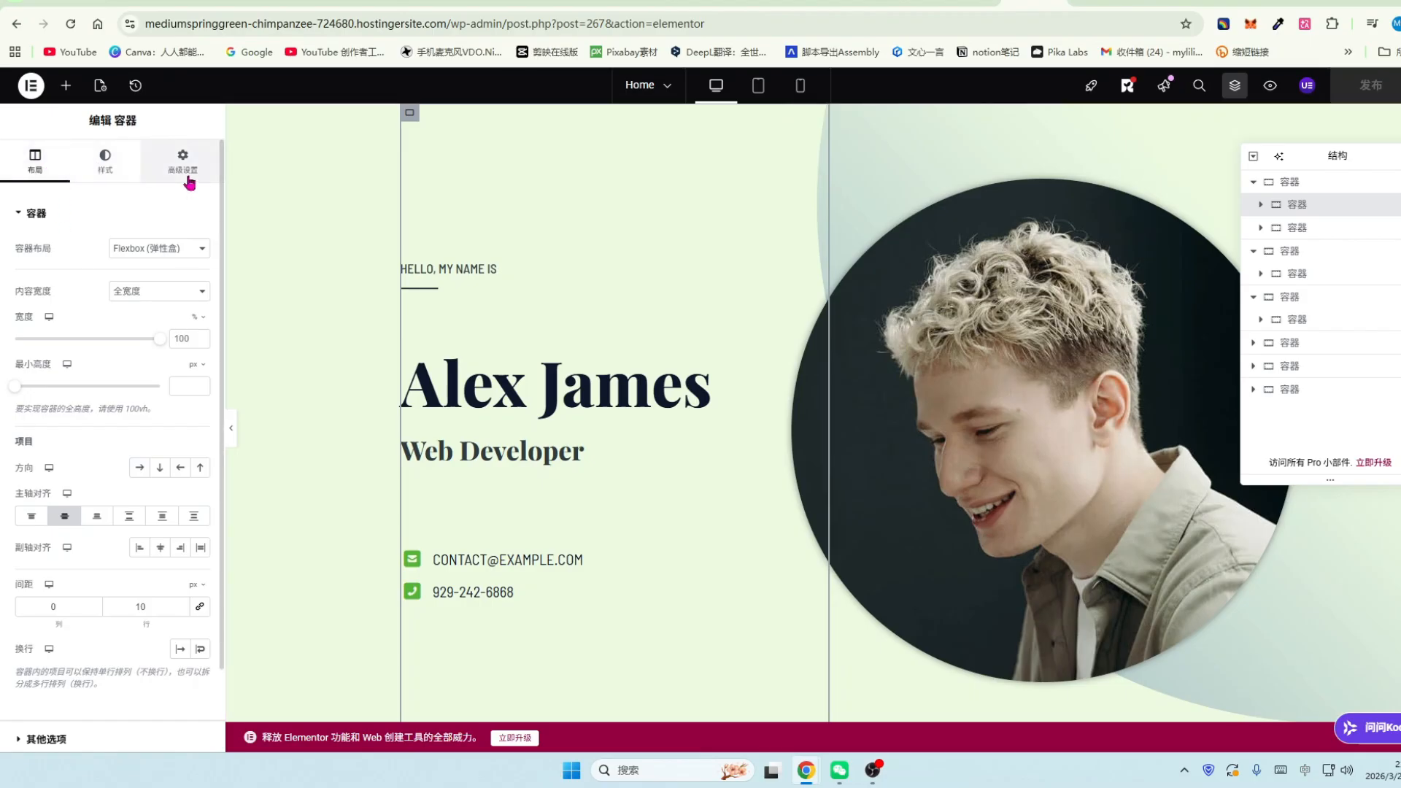
click(776, 272)
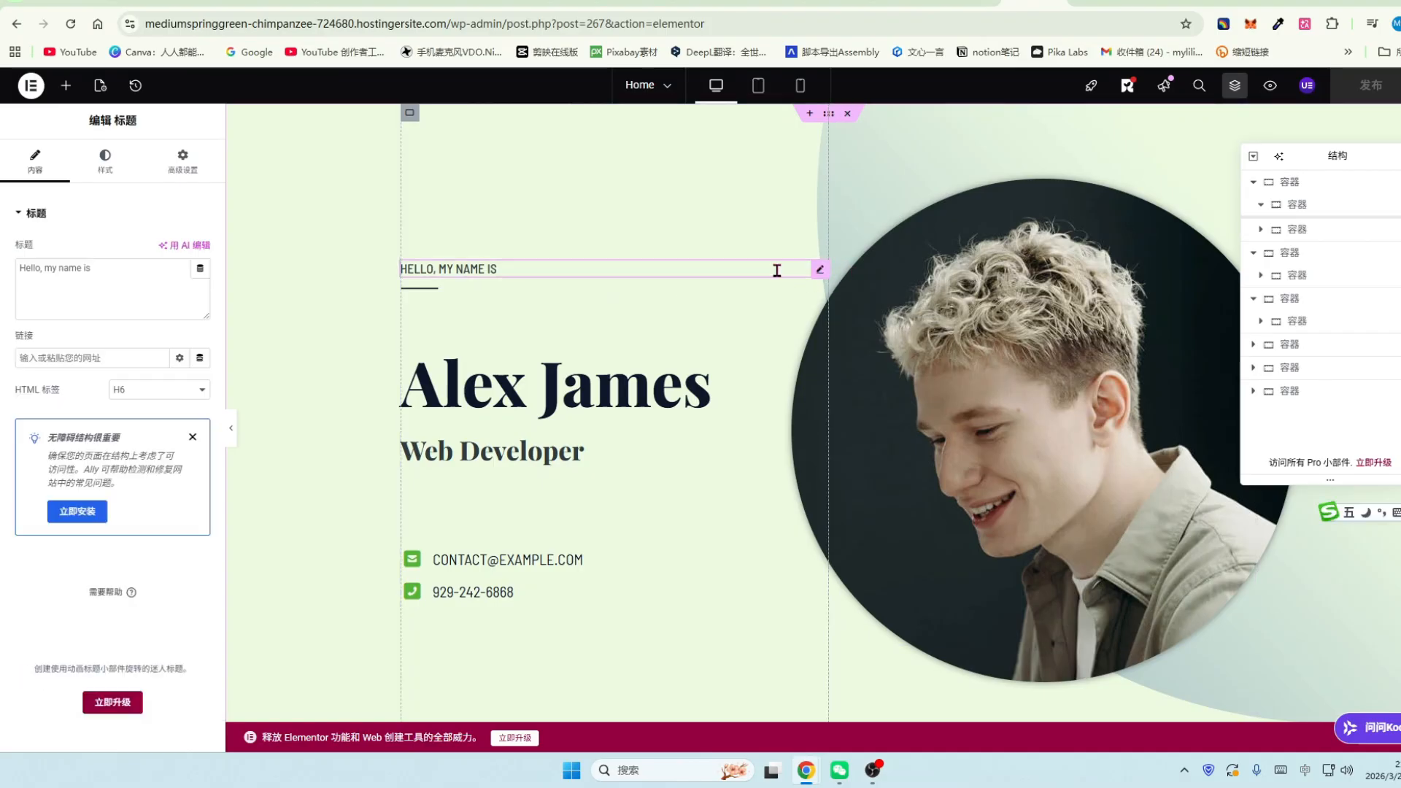
Set the font size of the hero's "Hello, my name is" heading to 51 px in its typography settings.
triple_click(106, 267)
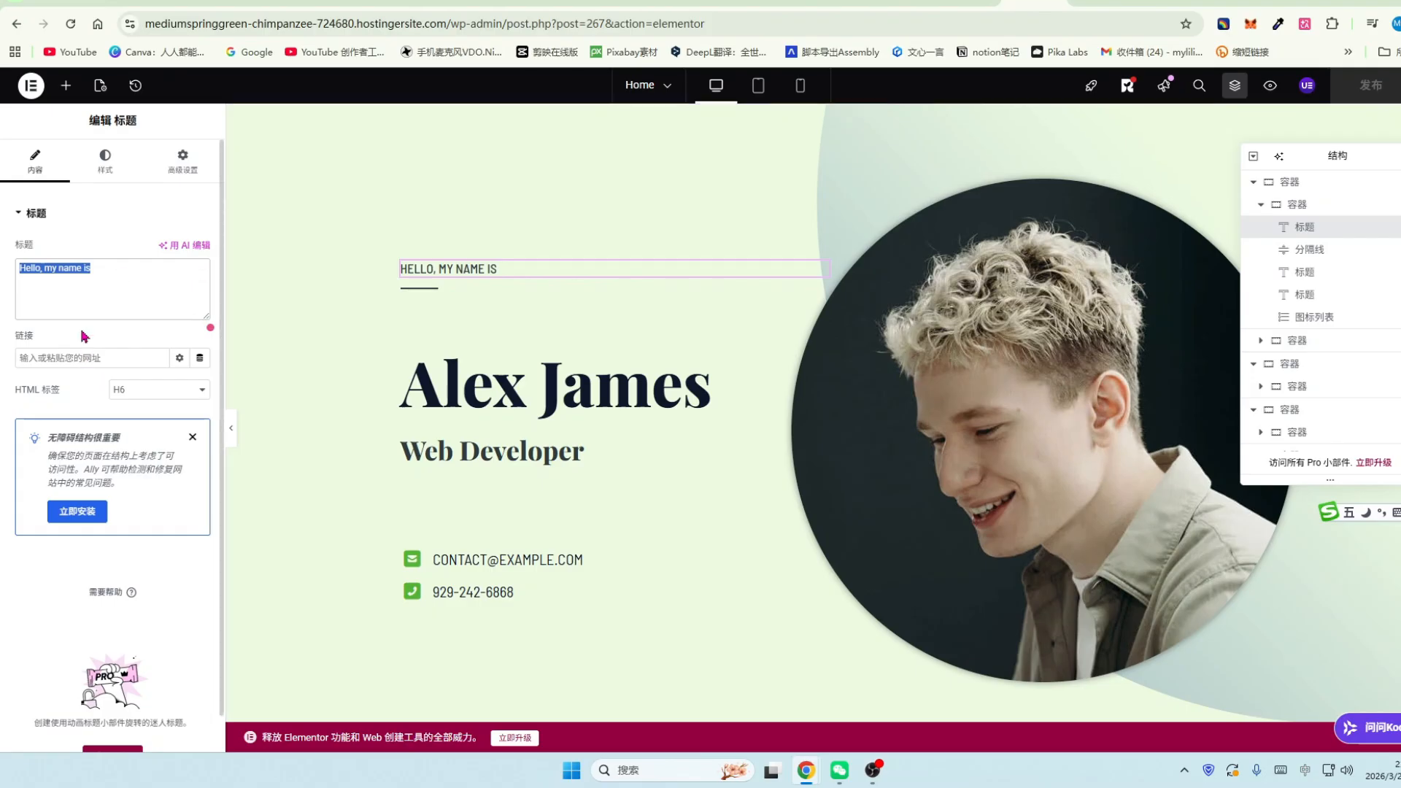
click(105, 162)
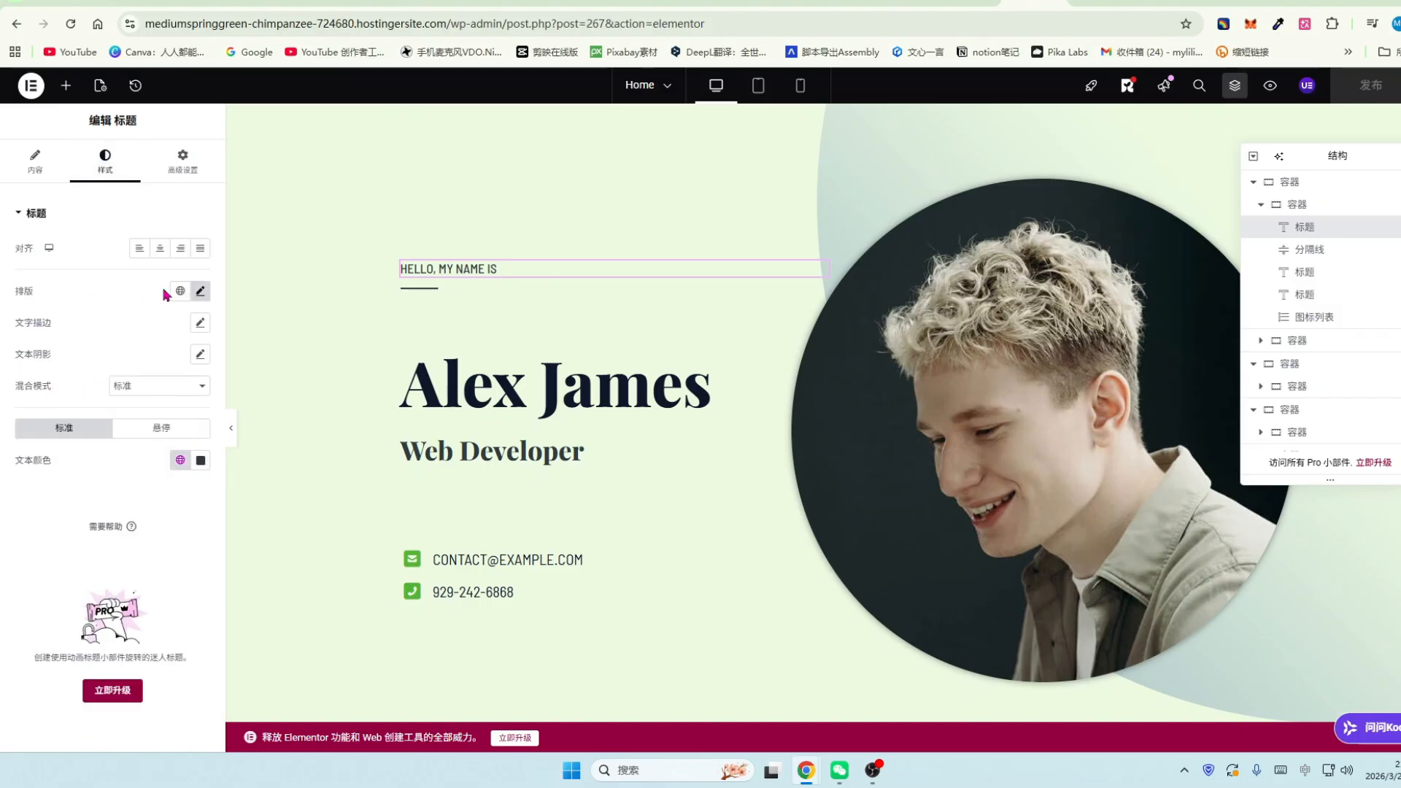
click(200, 293)
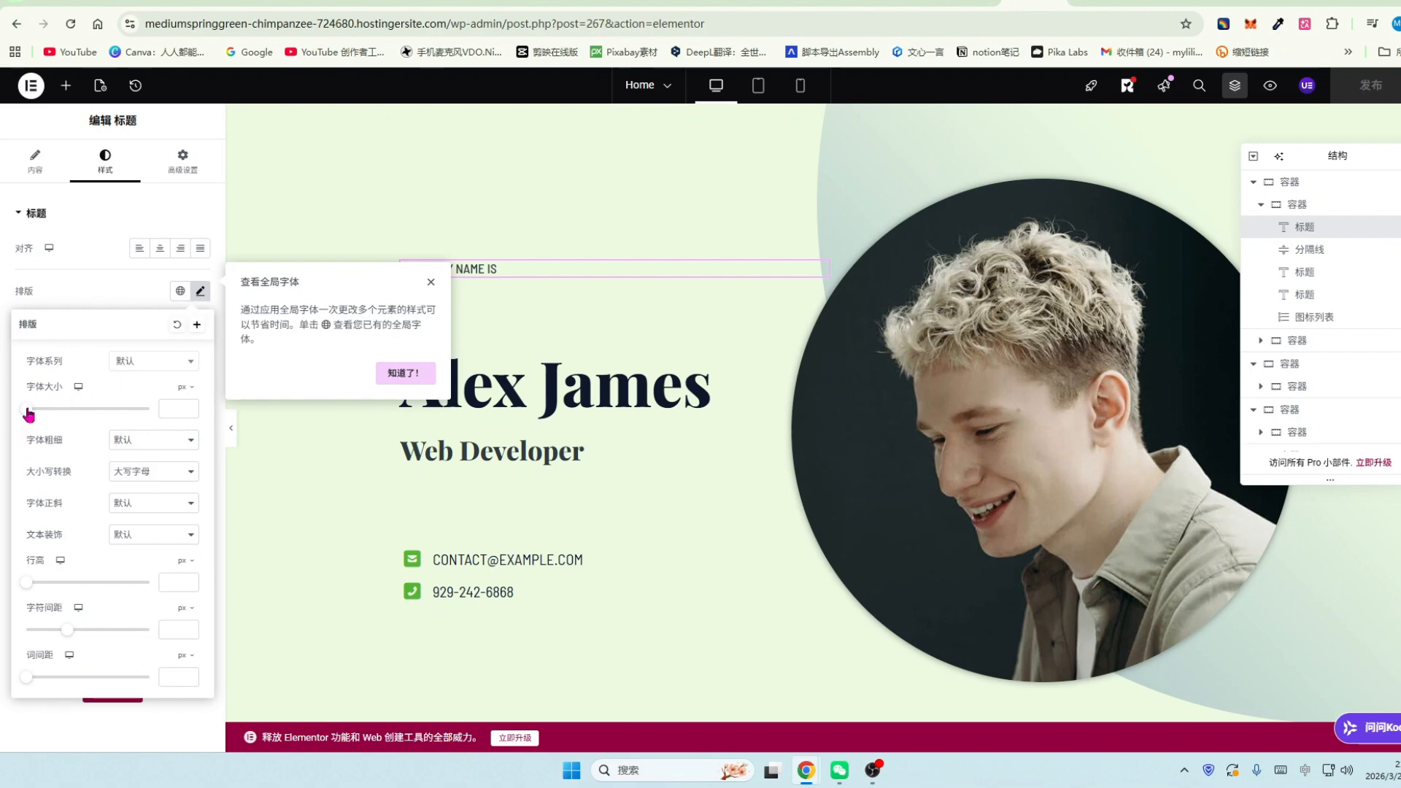
mouse_move(42, 415)
mouse_down()
mouse_move(78, 414)
mouse_move(41, 416)
mouse_move(56, 418)
mouse_up()
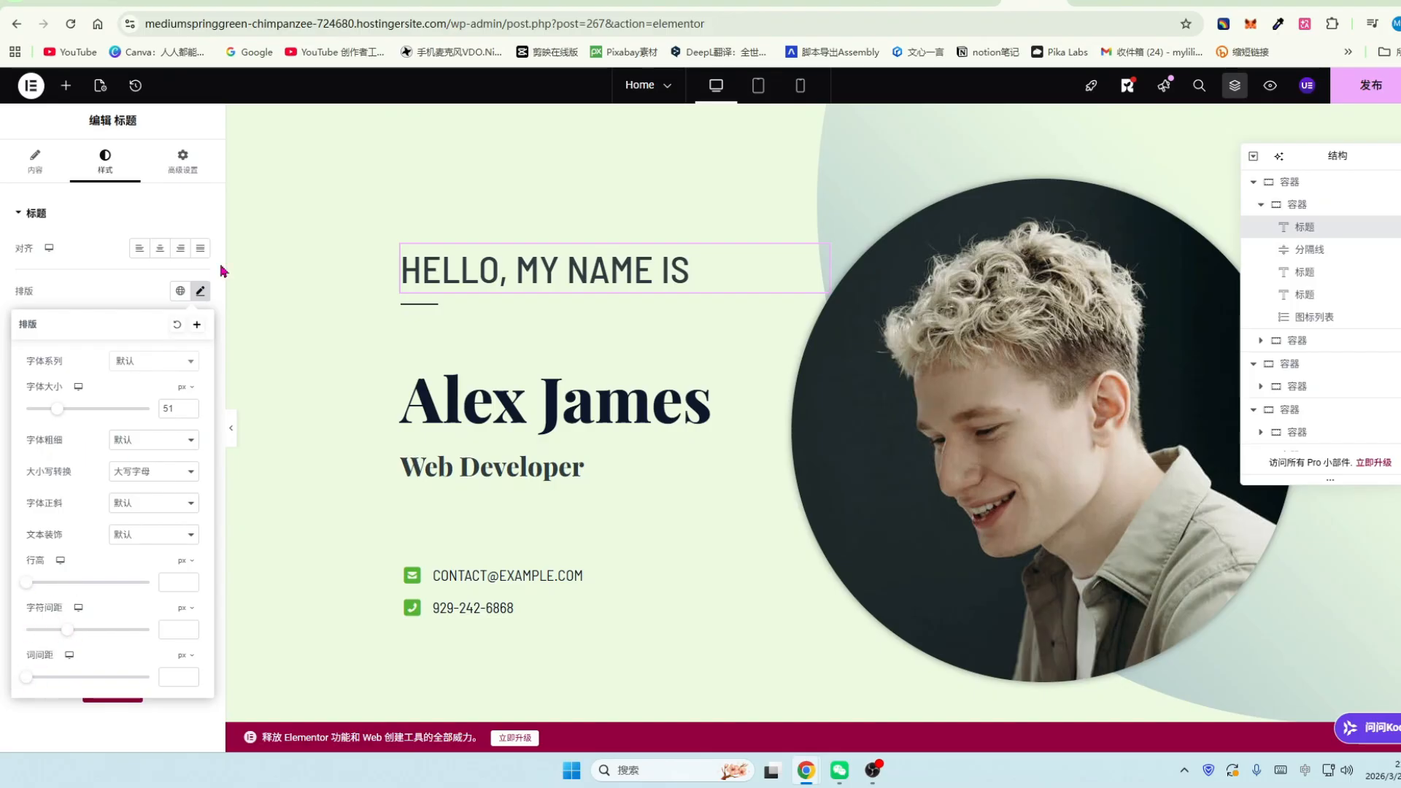
click(201, 292)
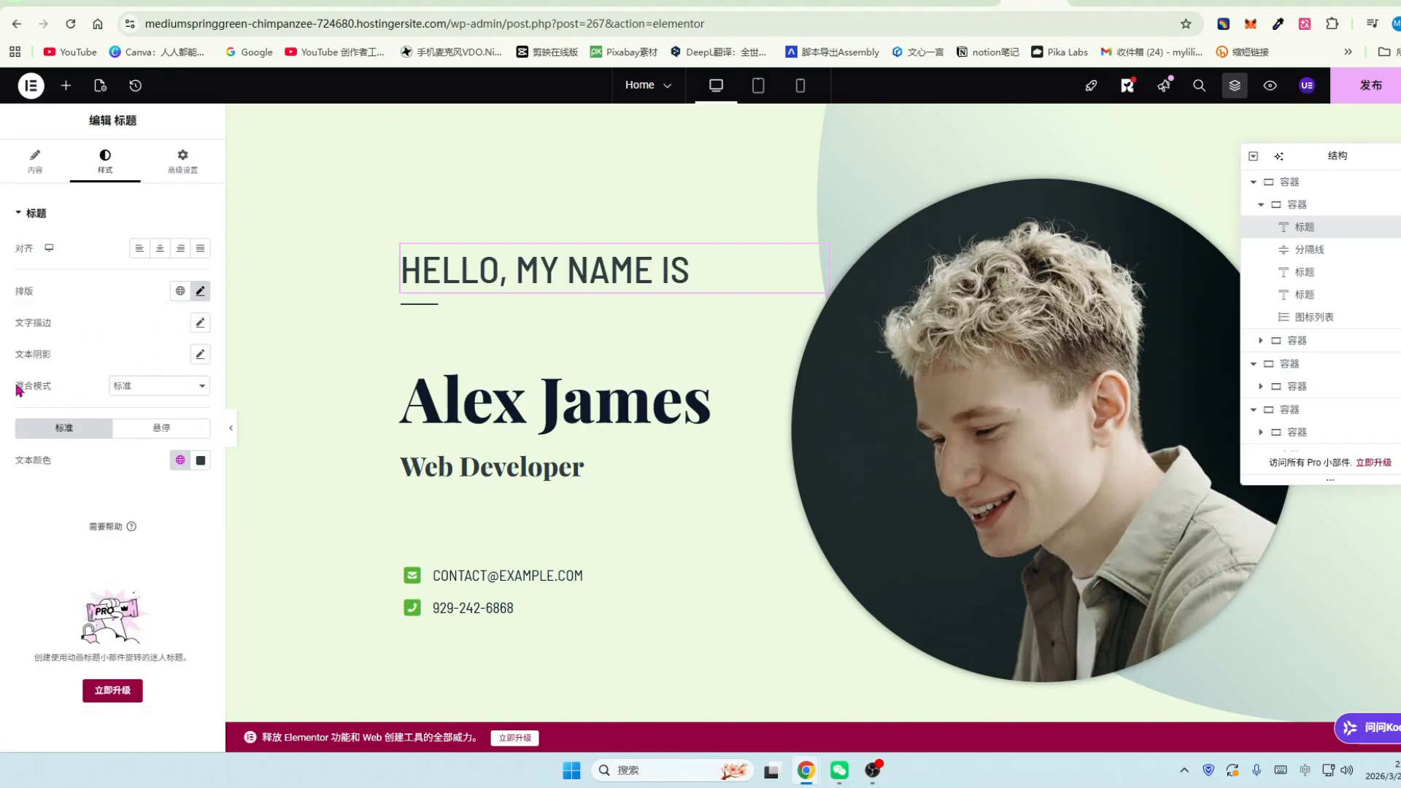
Change the text colour of the "Hello, my name is" heading to a custom pinkish red.
click(202, 468)
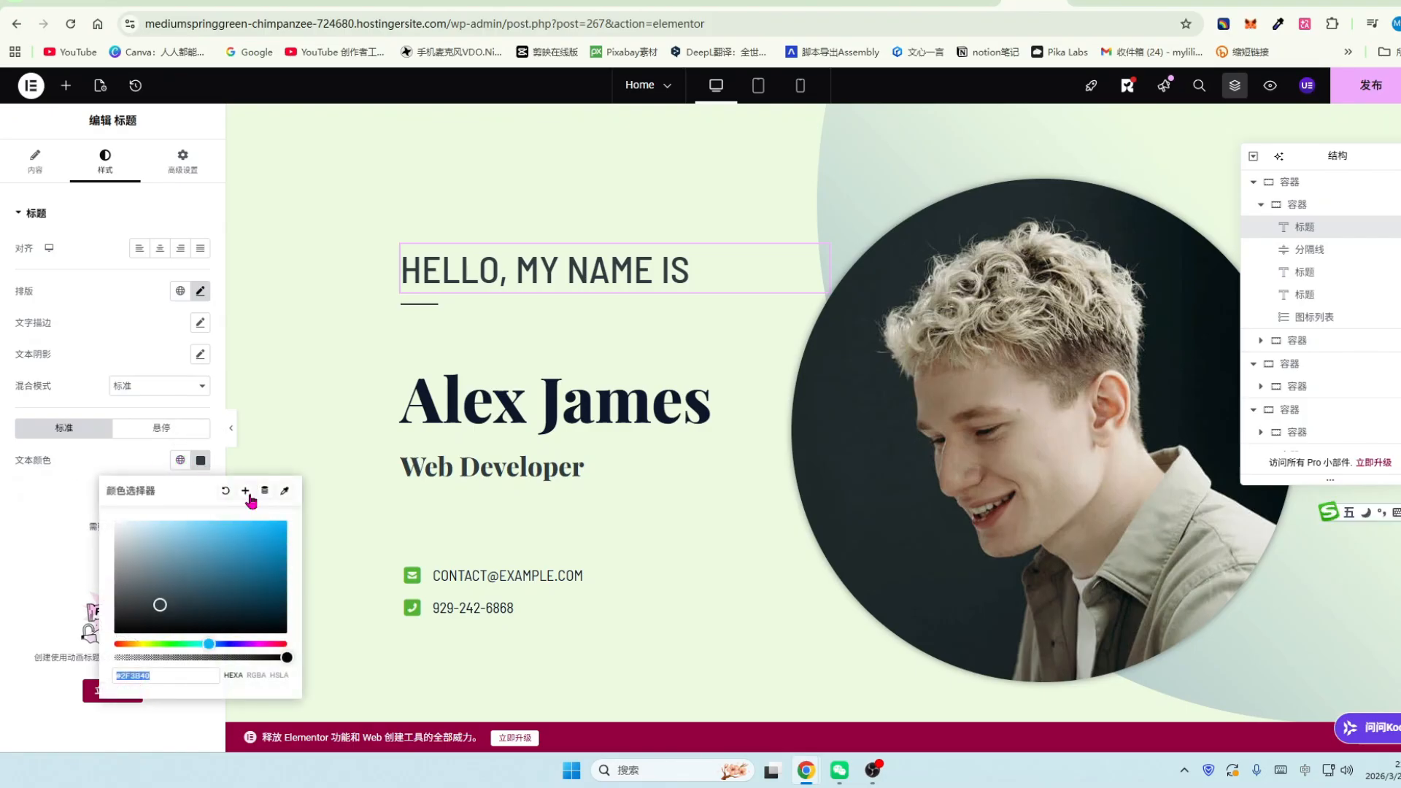
click(244, 551)
click(255, 548)
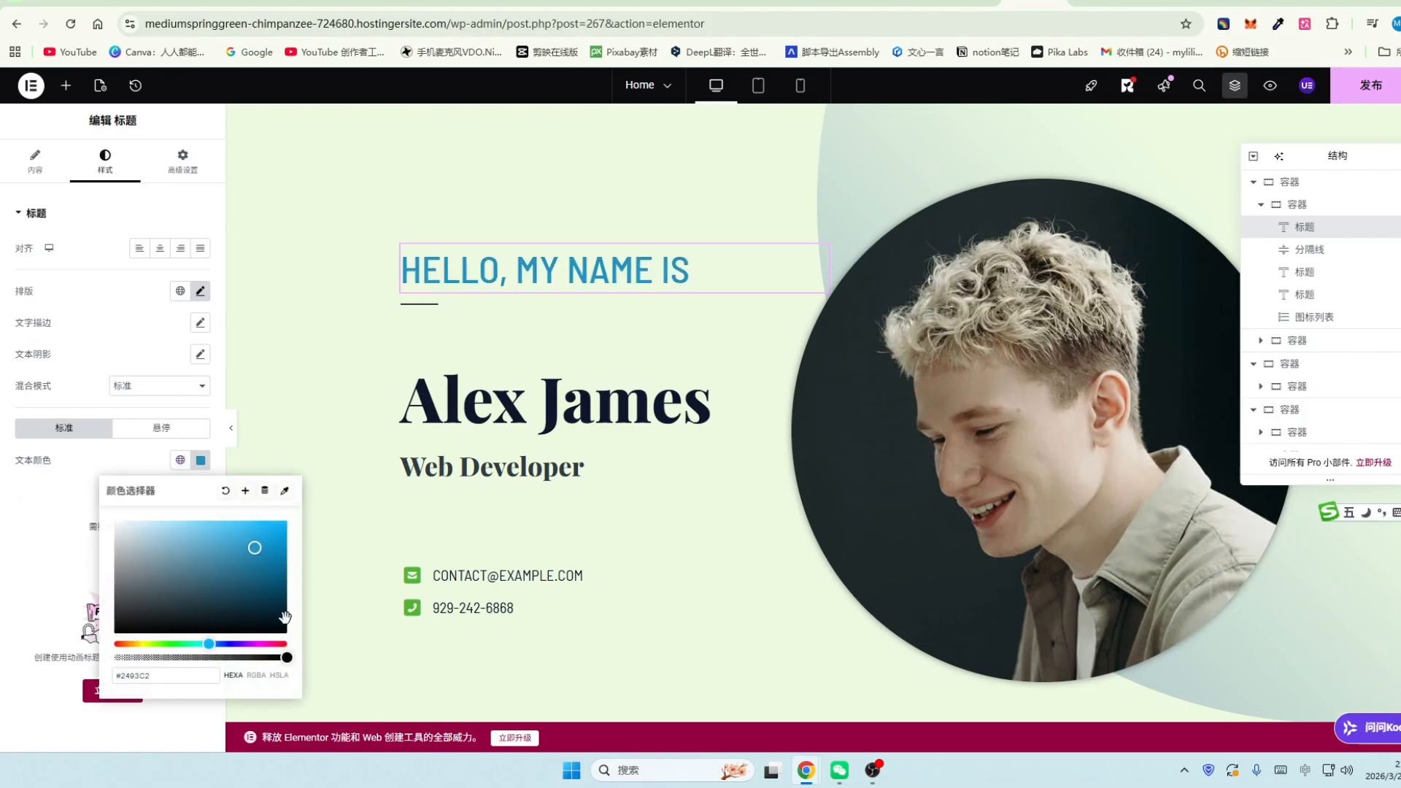
click(283, 658)
click(277, 645)
click(266, 537)
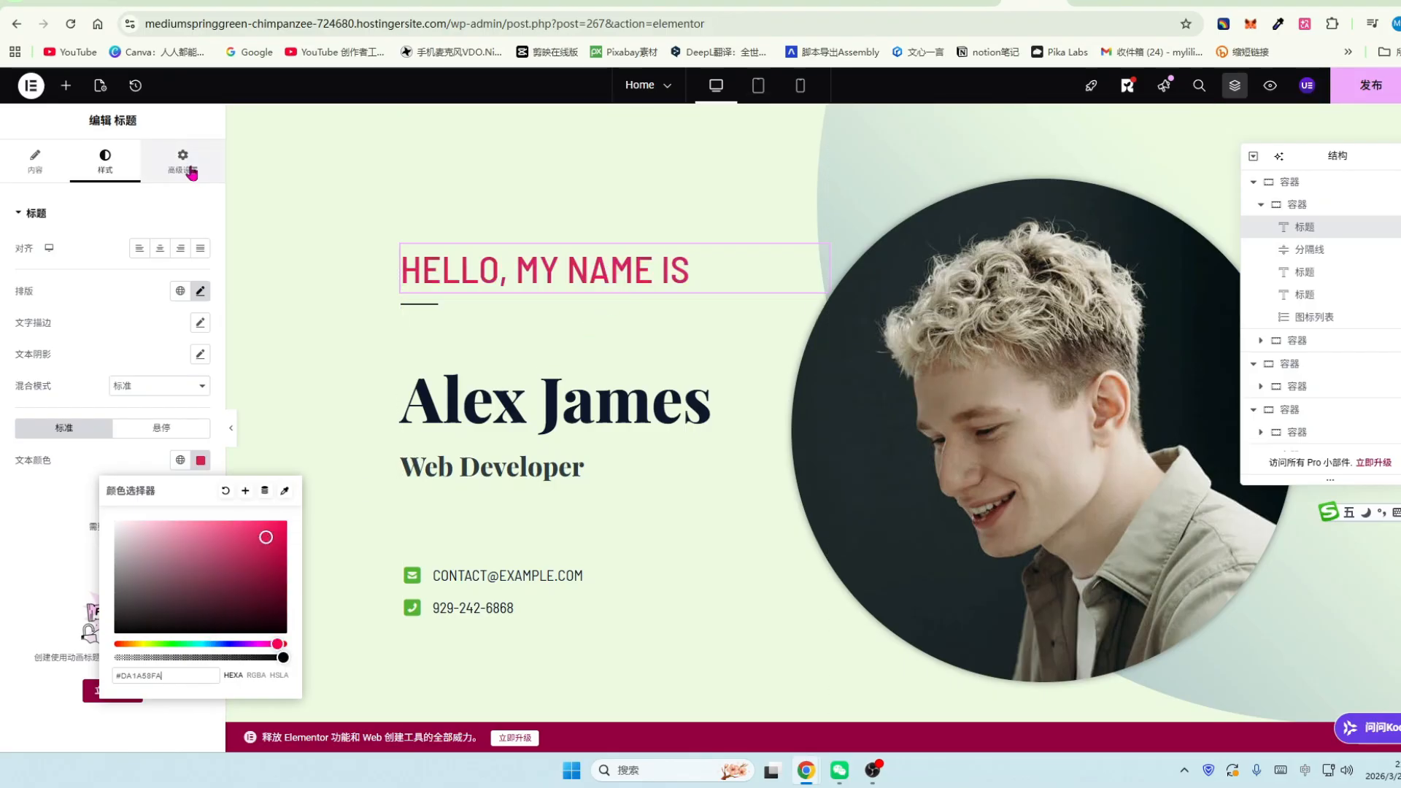
Try the start and end alignments on the "Hello, my name is" heading, settle on centre, and open its advanced settings.
click(166, 249)
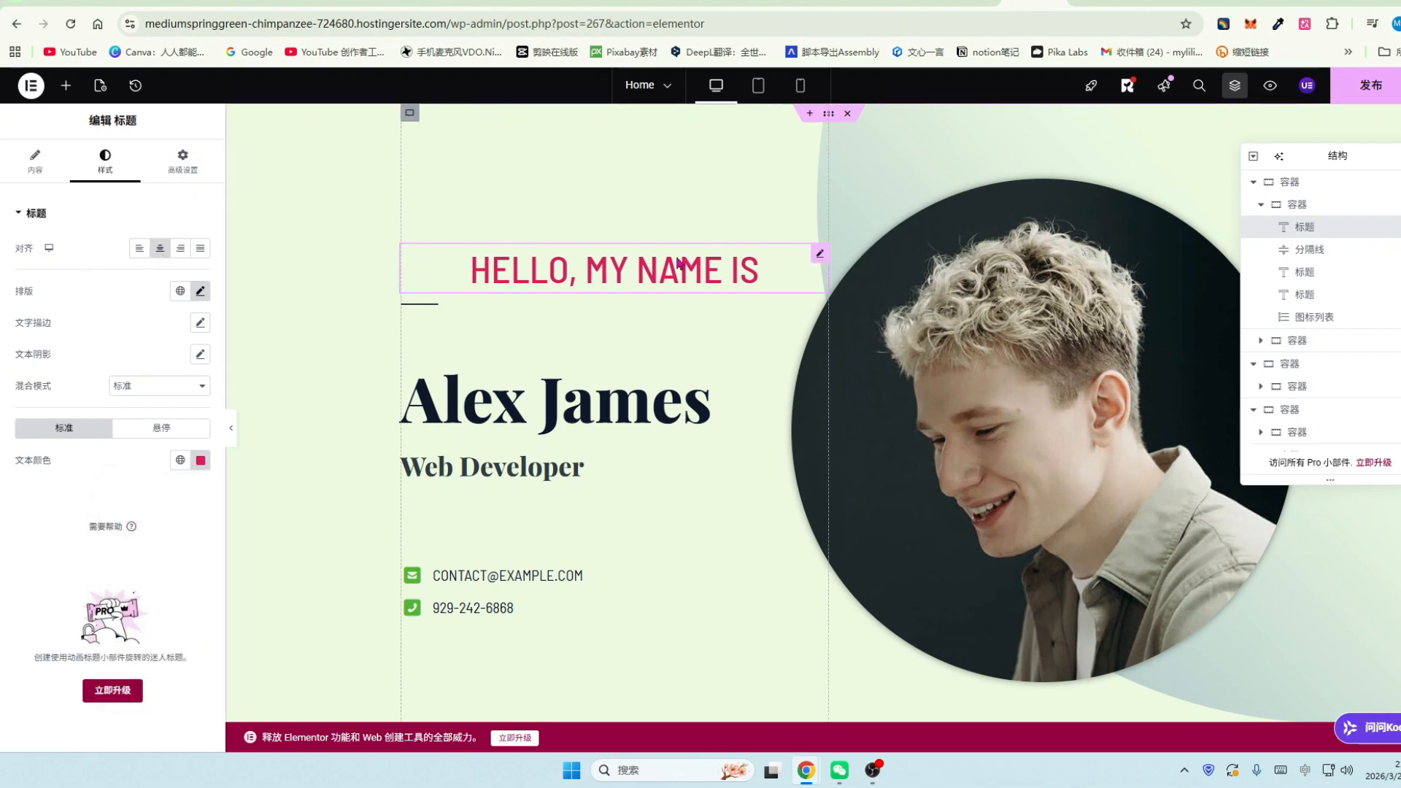
click(139, 249)
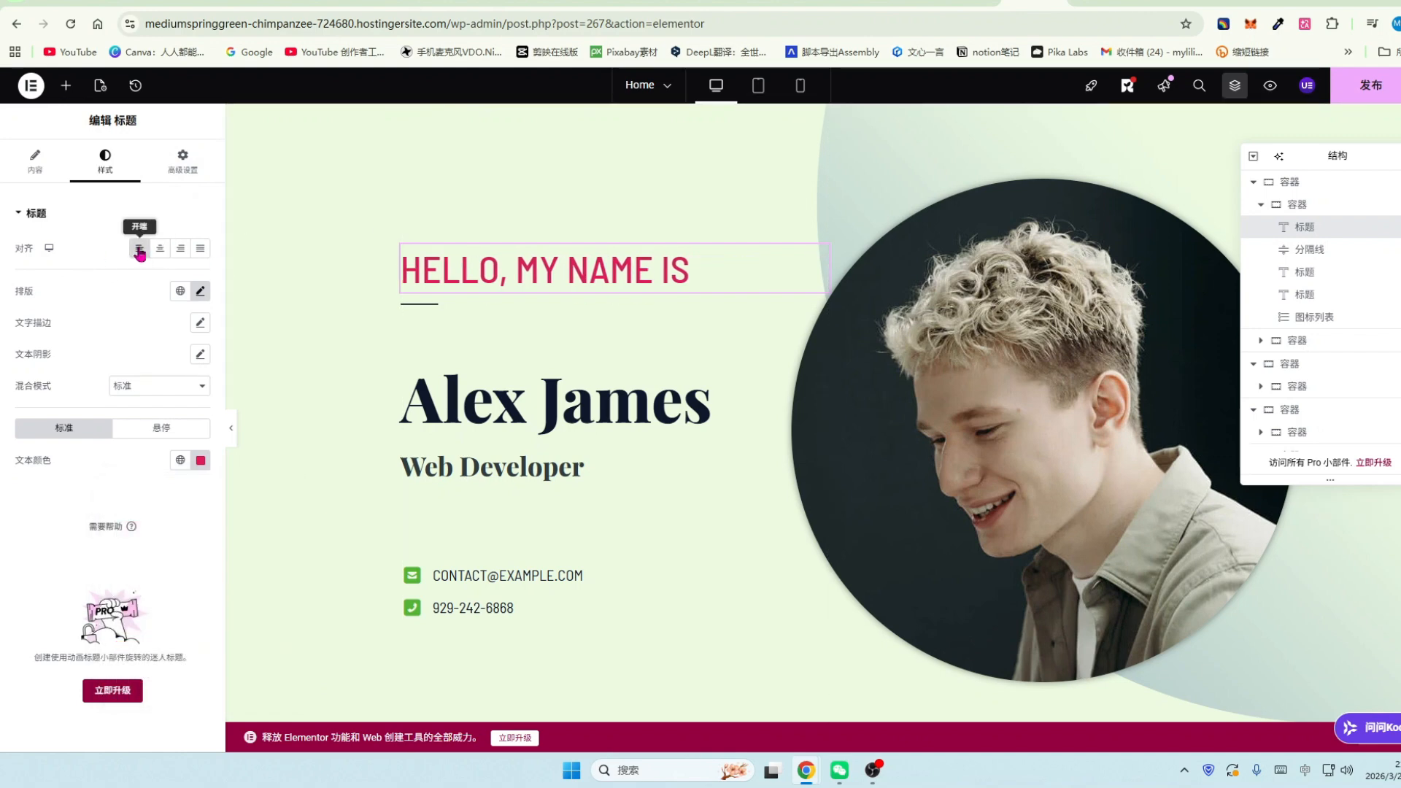
click(180, 248)
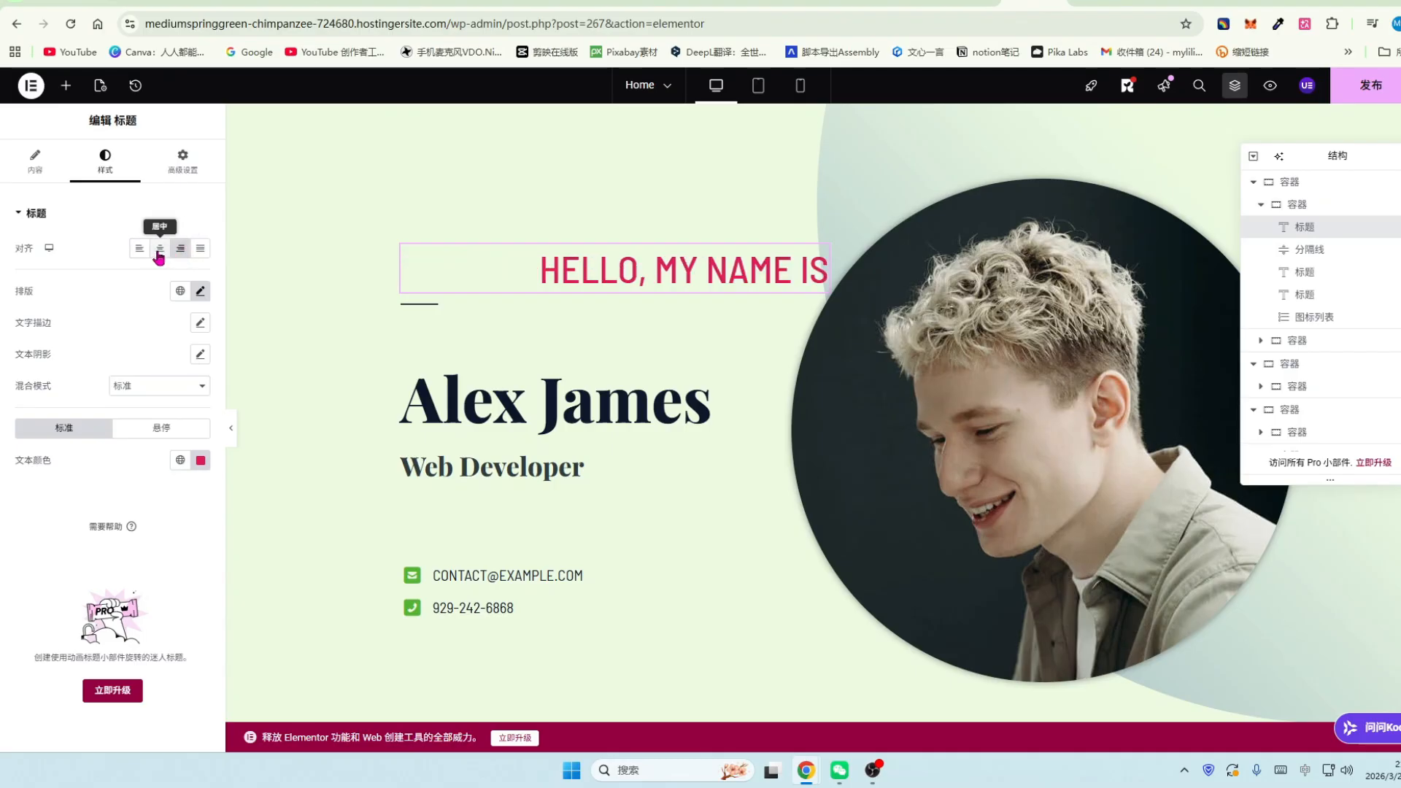
click(162, 253)
click(184, 161)
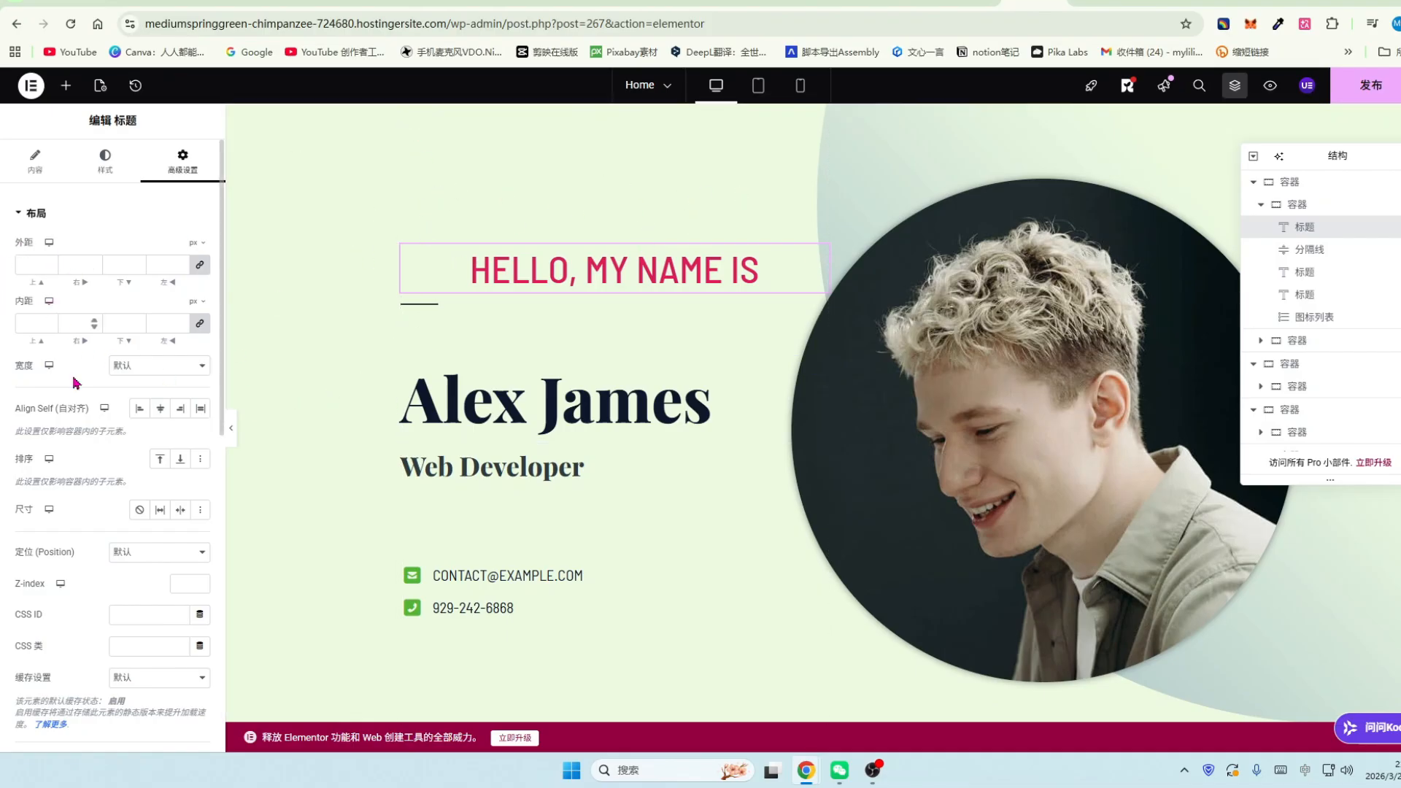
Examine the hero portrait's upload and media library options, plus its style and advanced settings.
click(1088, 348)
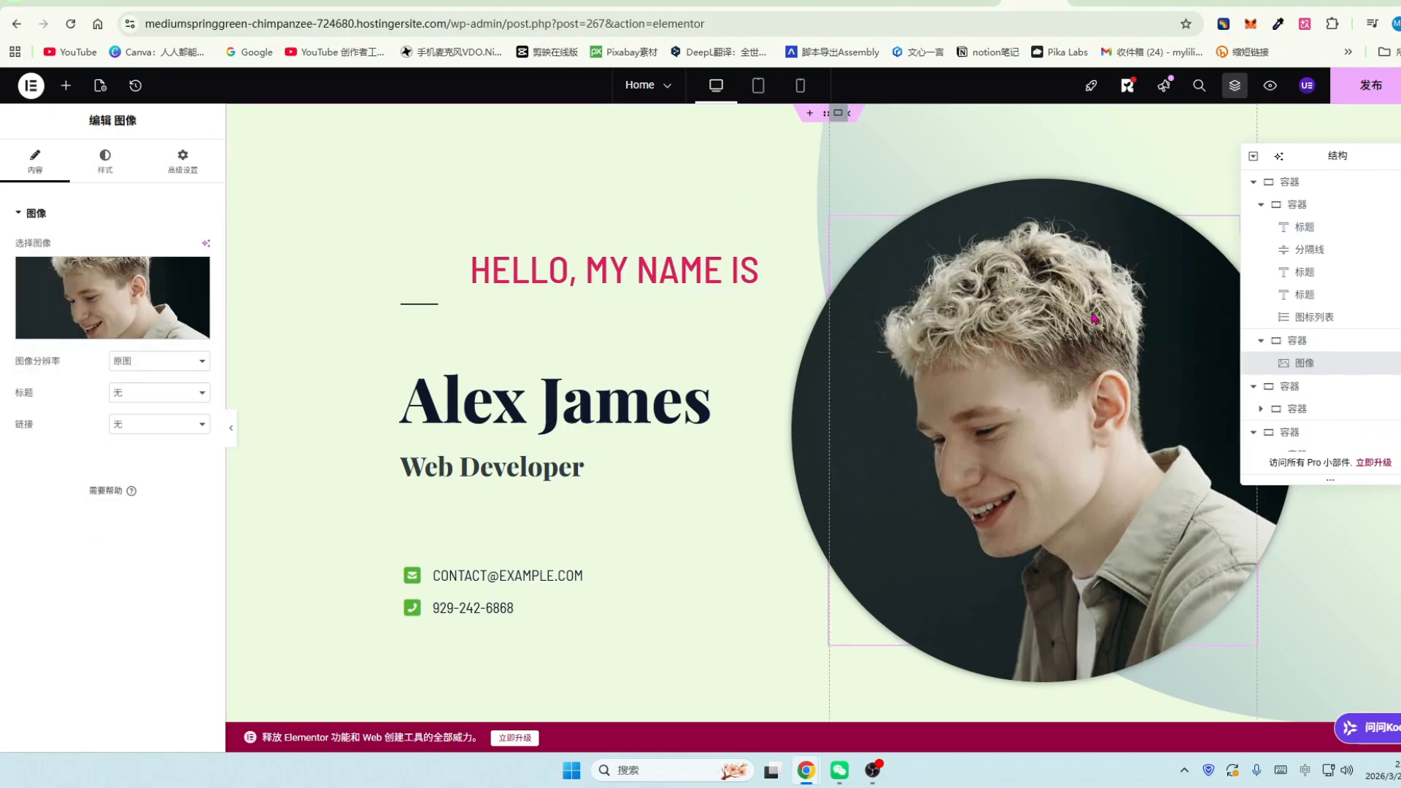
mouse_move(85, 301)
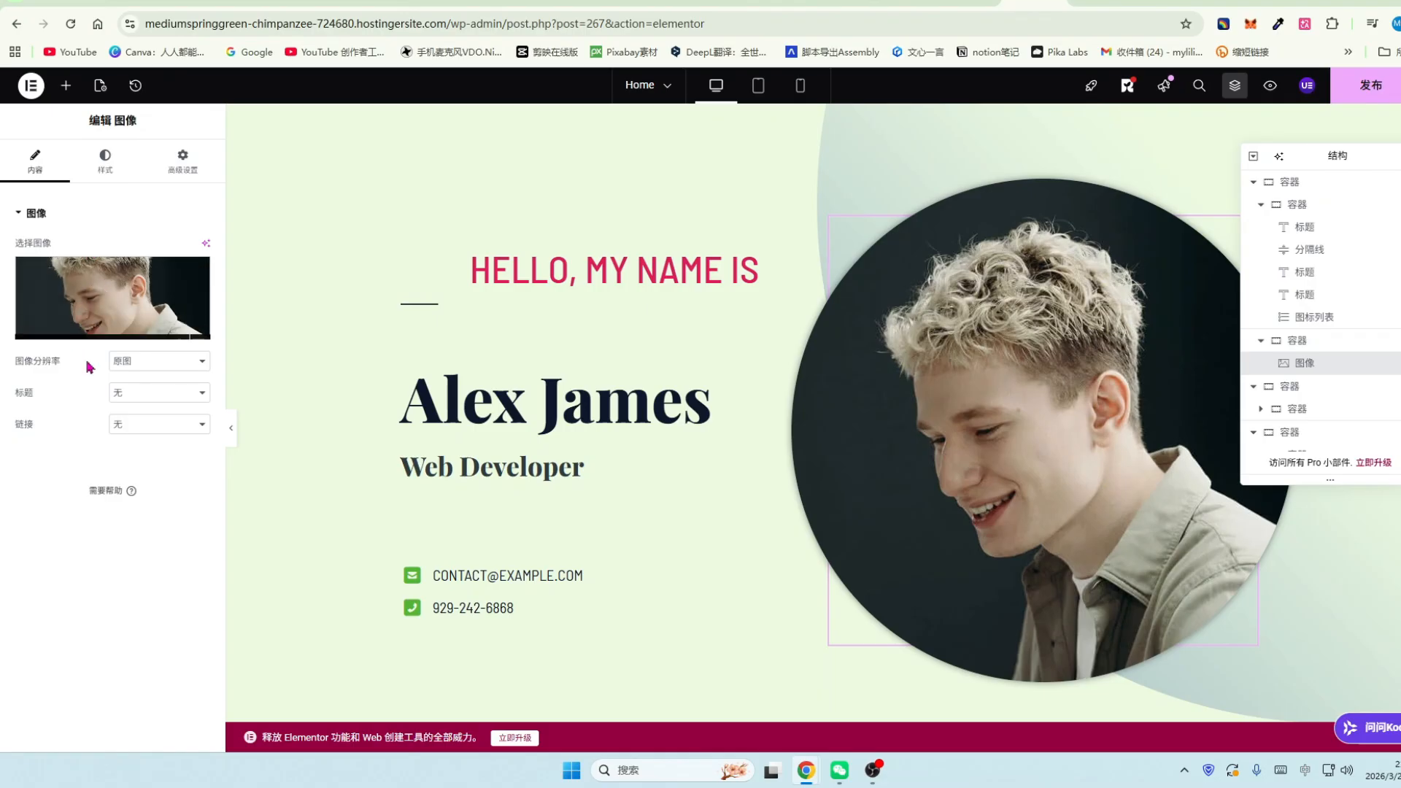
click(95, 332)
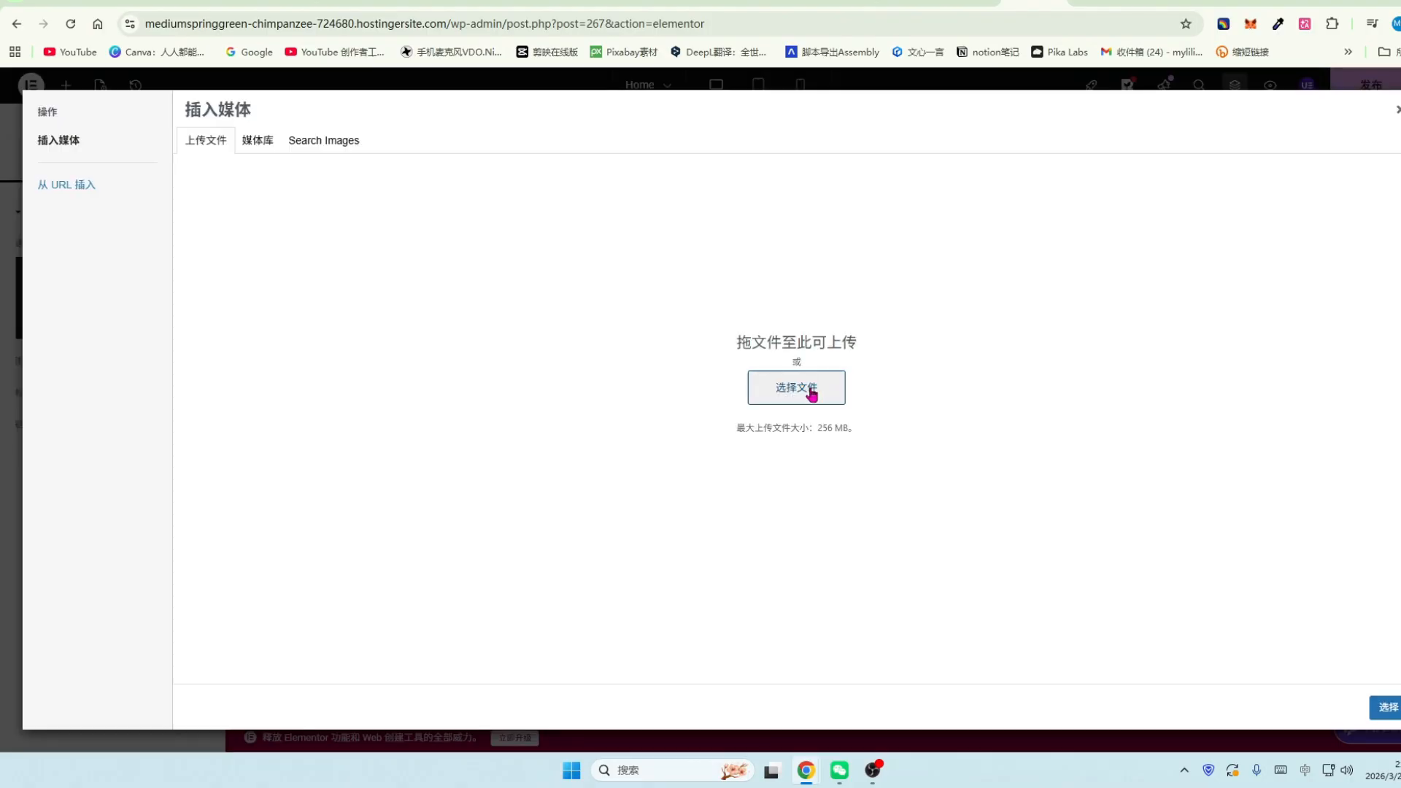
click(256, 143)
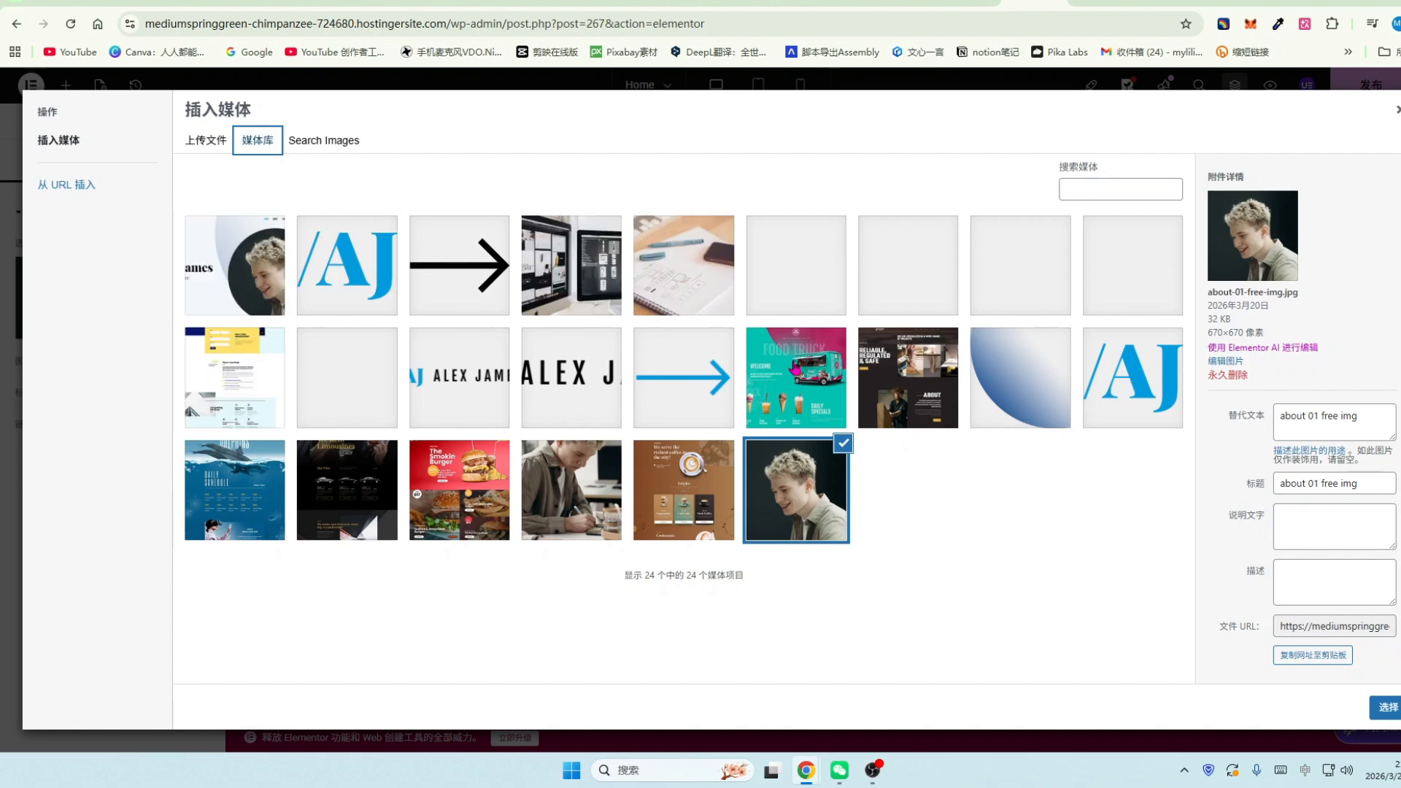
click(203, 143)
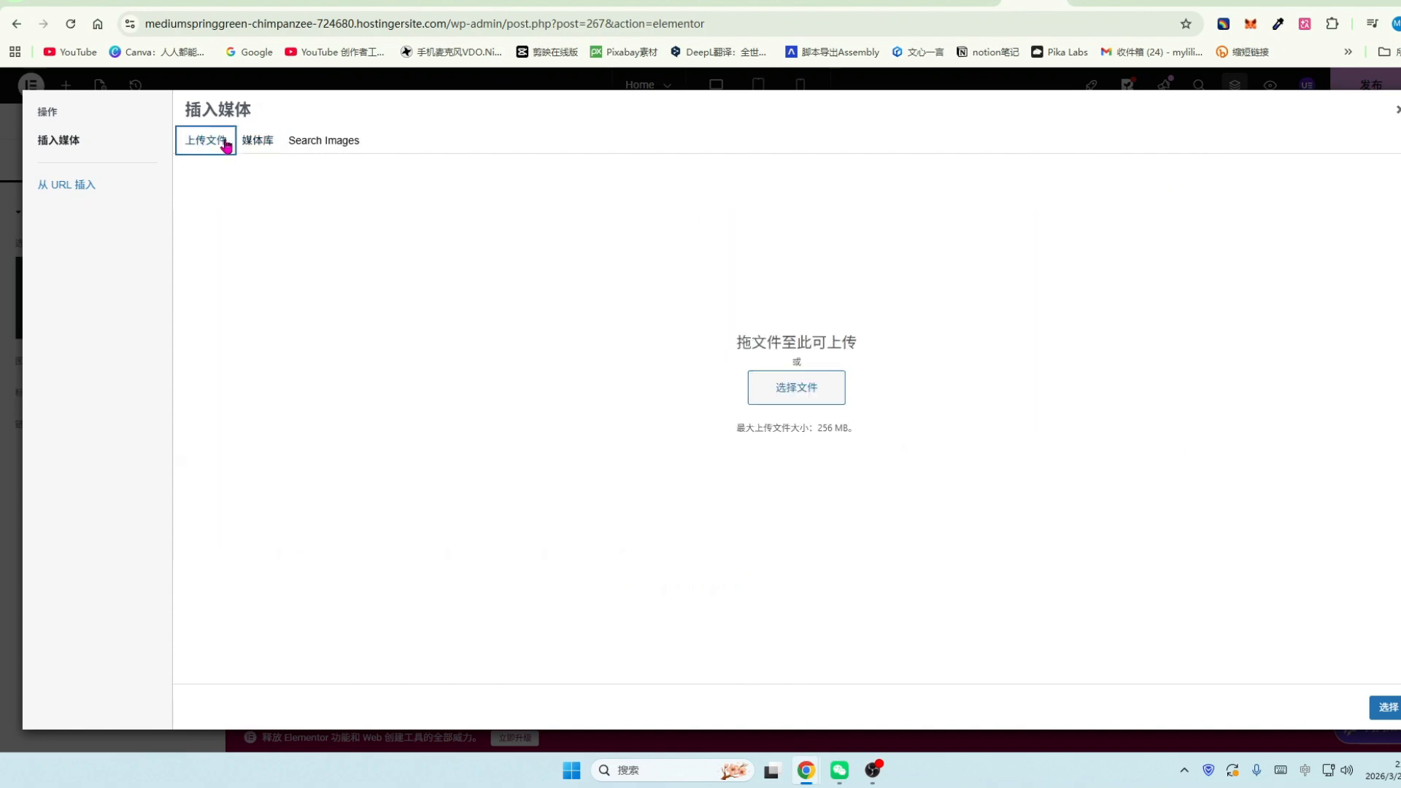
click(258, 148)
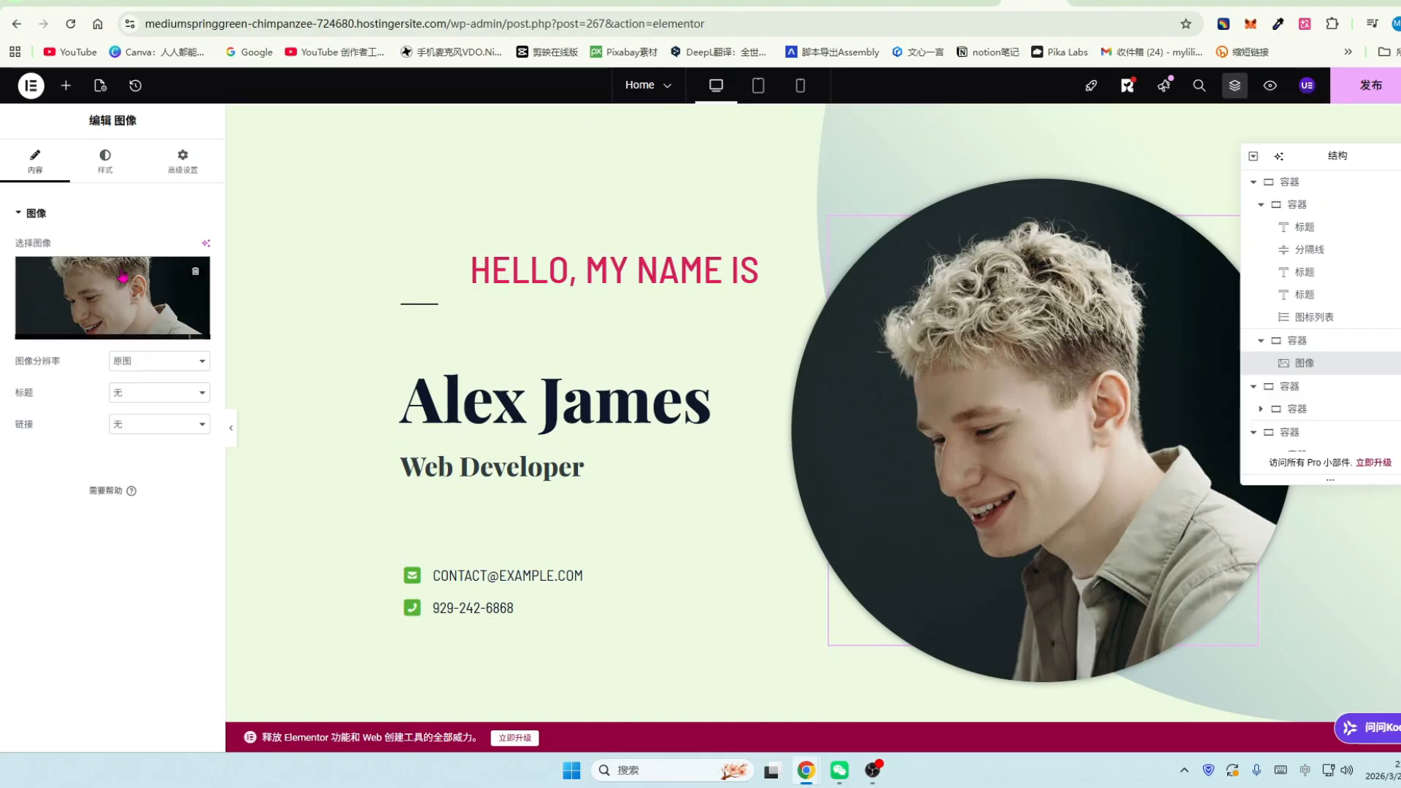
click(104, 161)
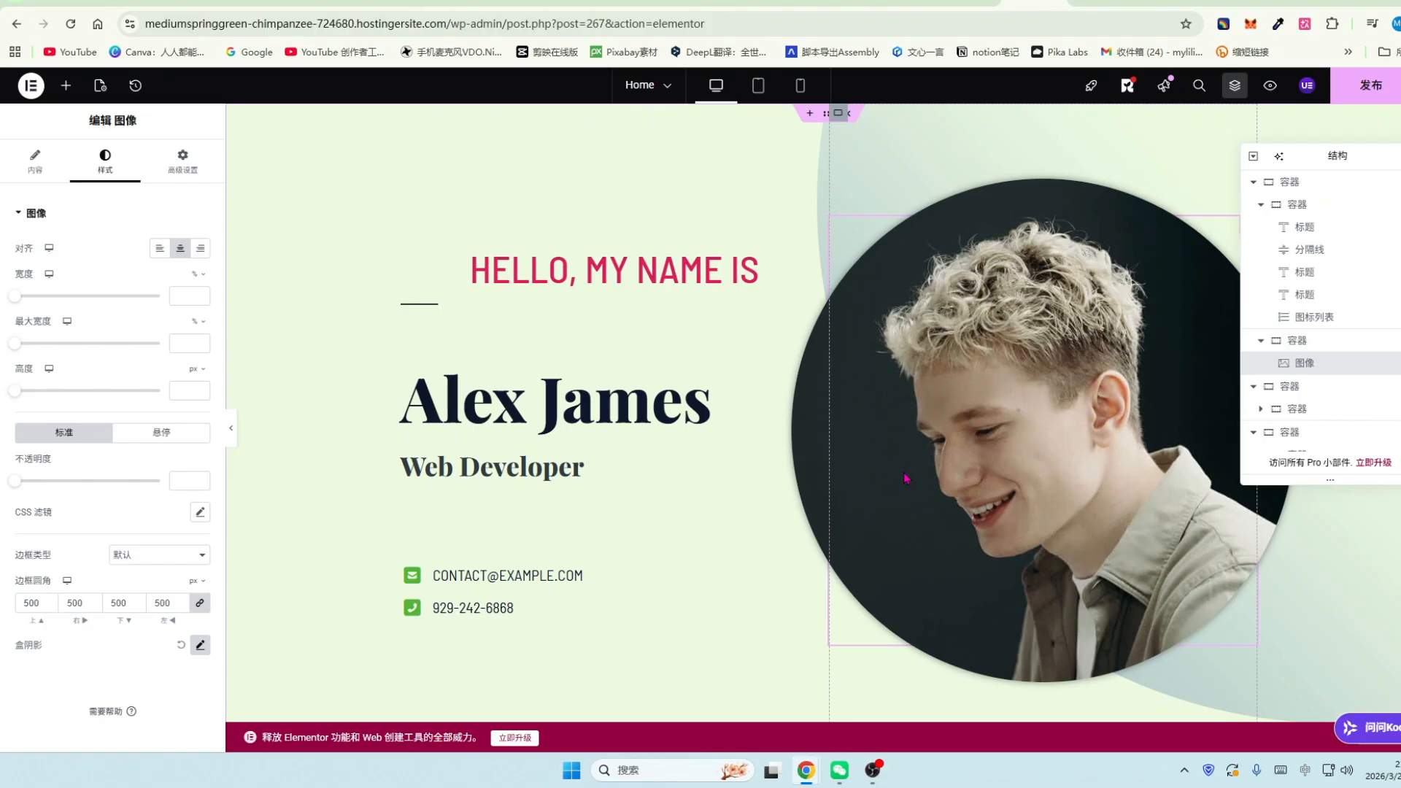
click(181, 161)
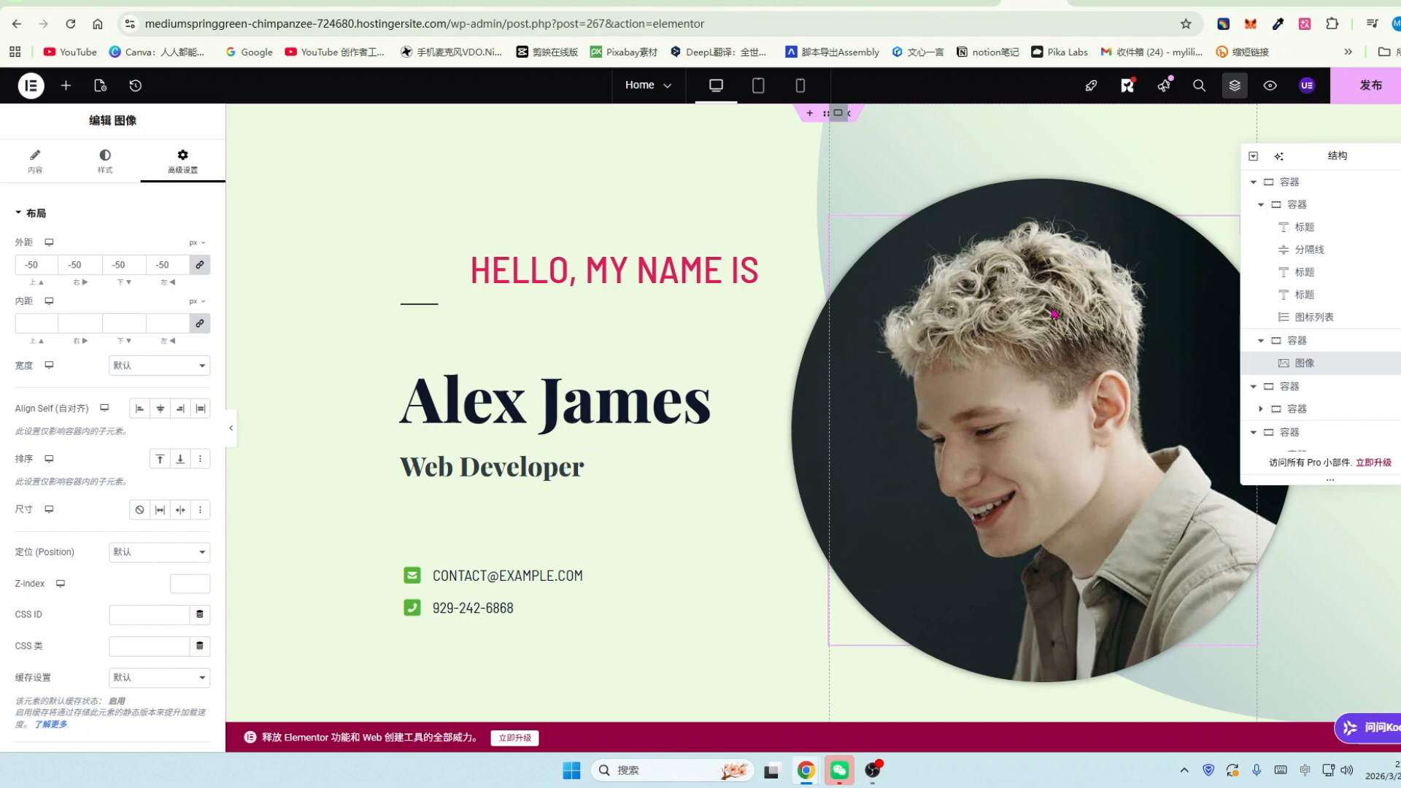
Insert a two-column Flexbox container with a narrow first column and a wide second column between the hero and the About me section.
scroll(1054, 313, down, 5)
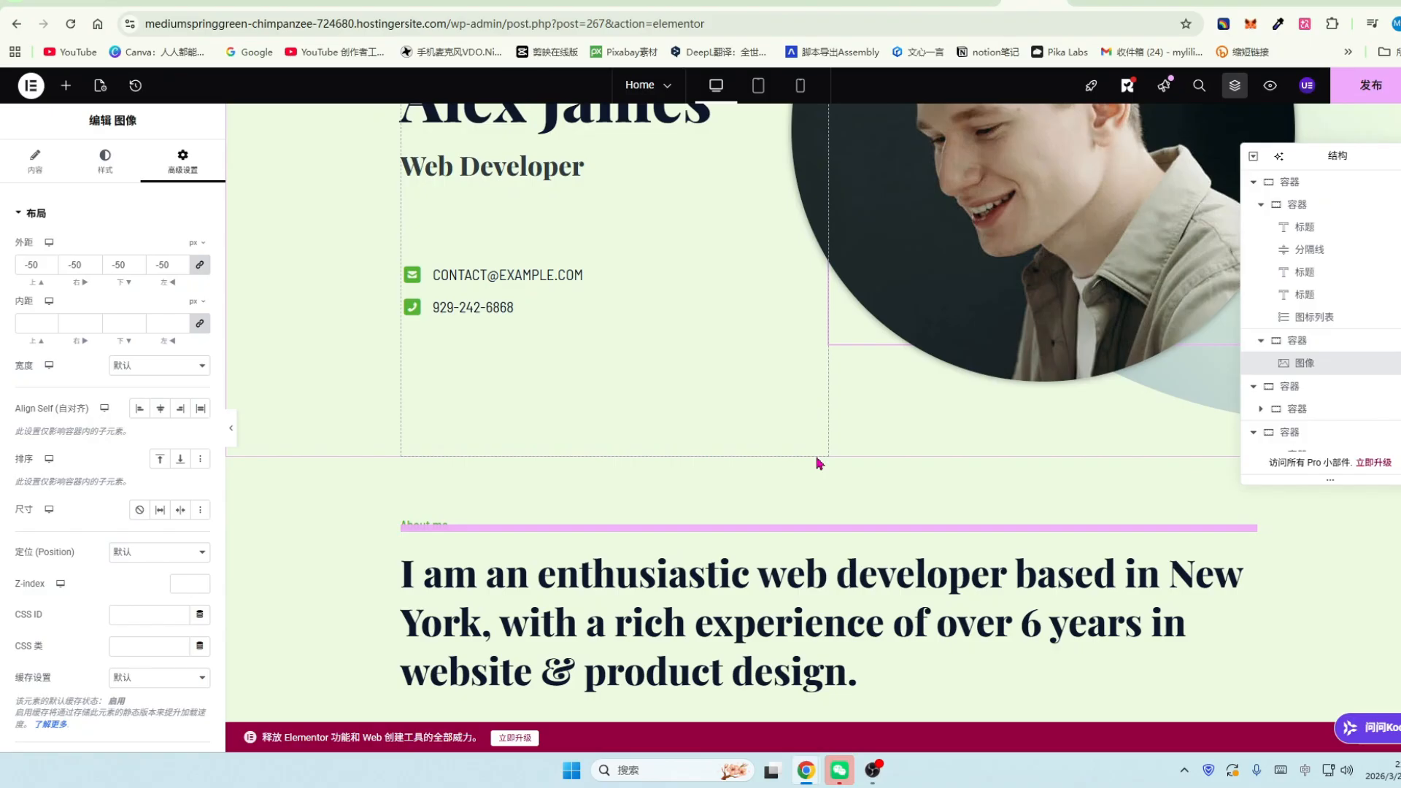
mouse_move(802, 462)
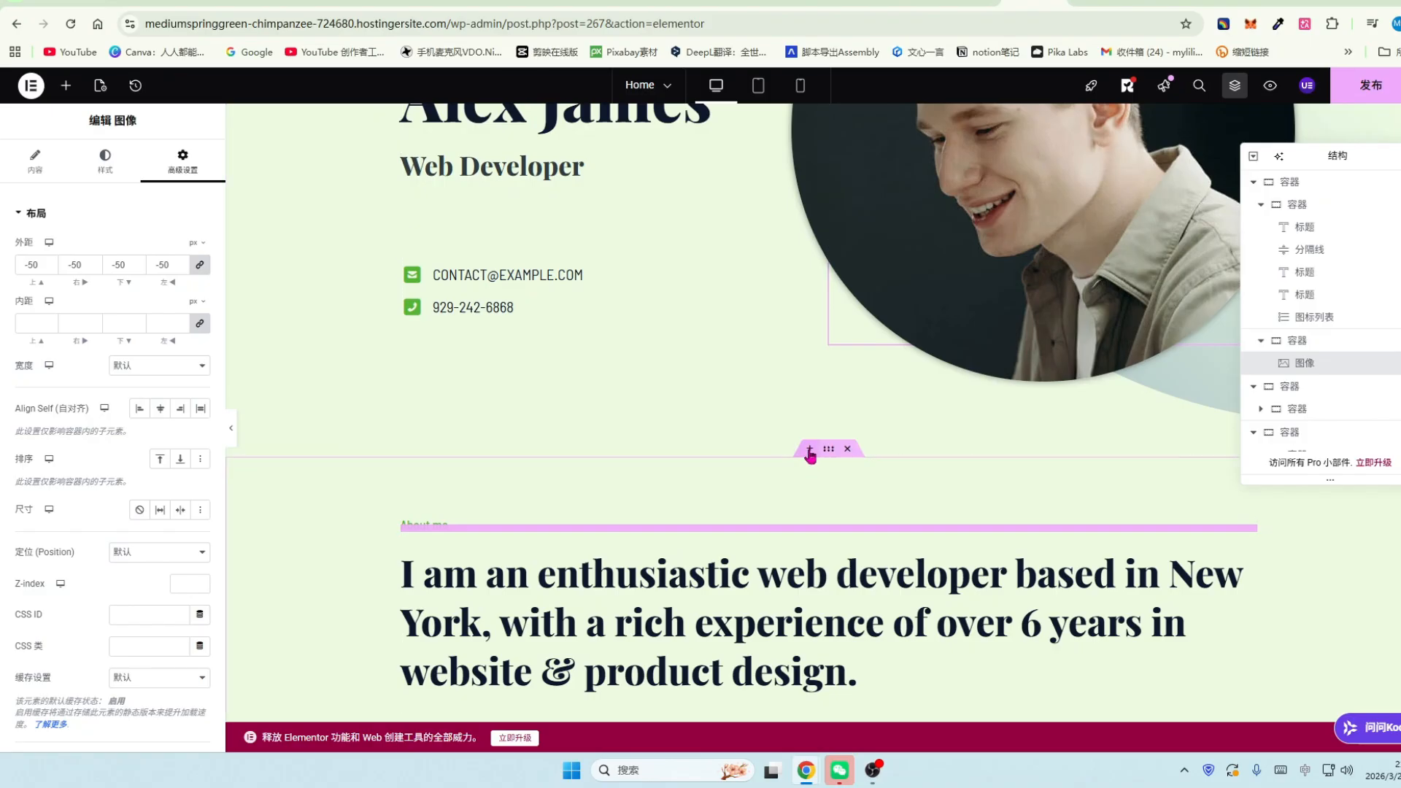
click(810, 452)
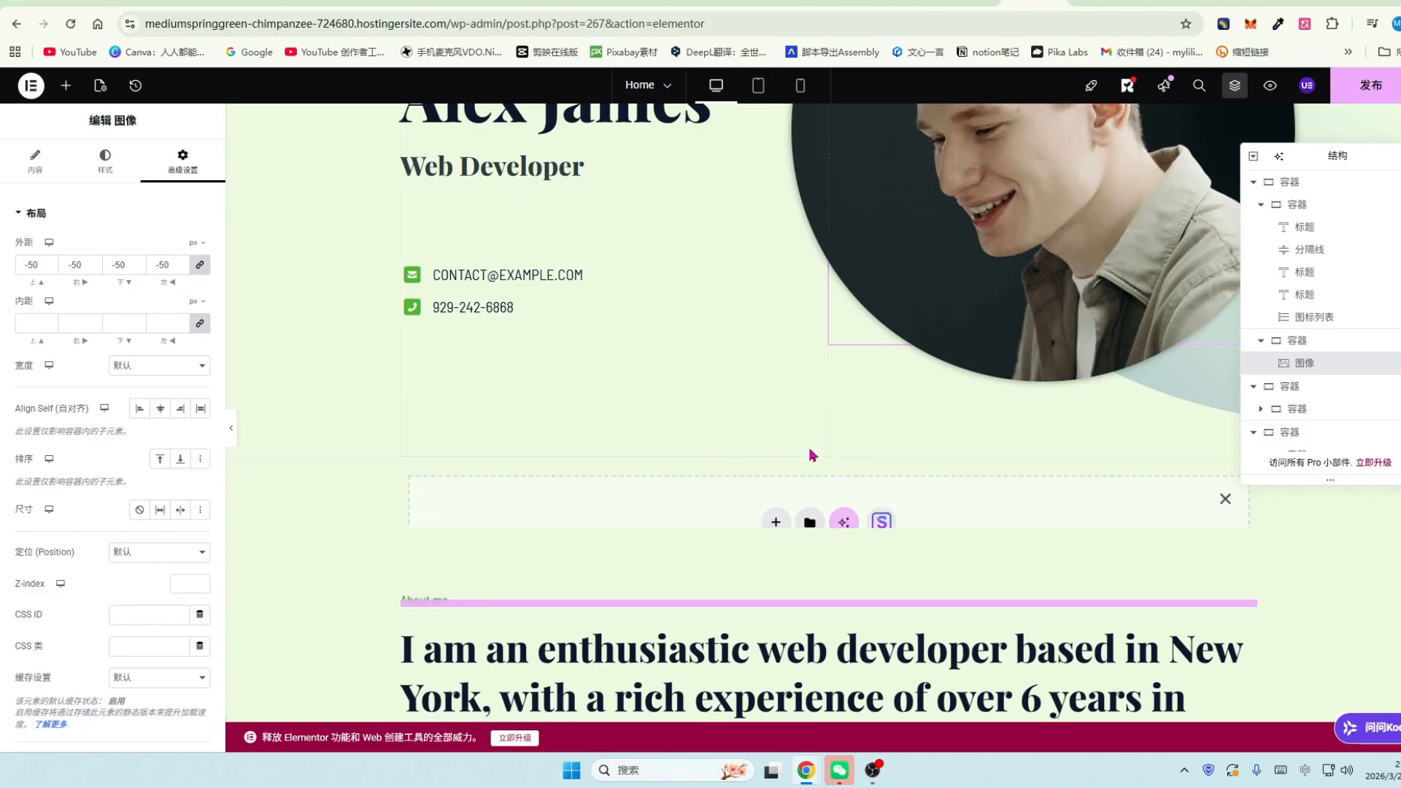
click(773, 527)
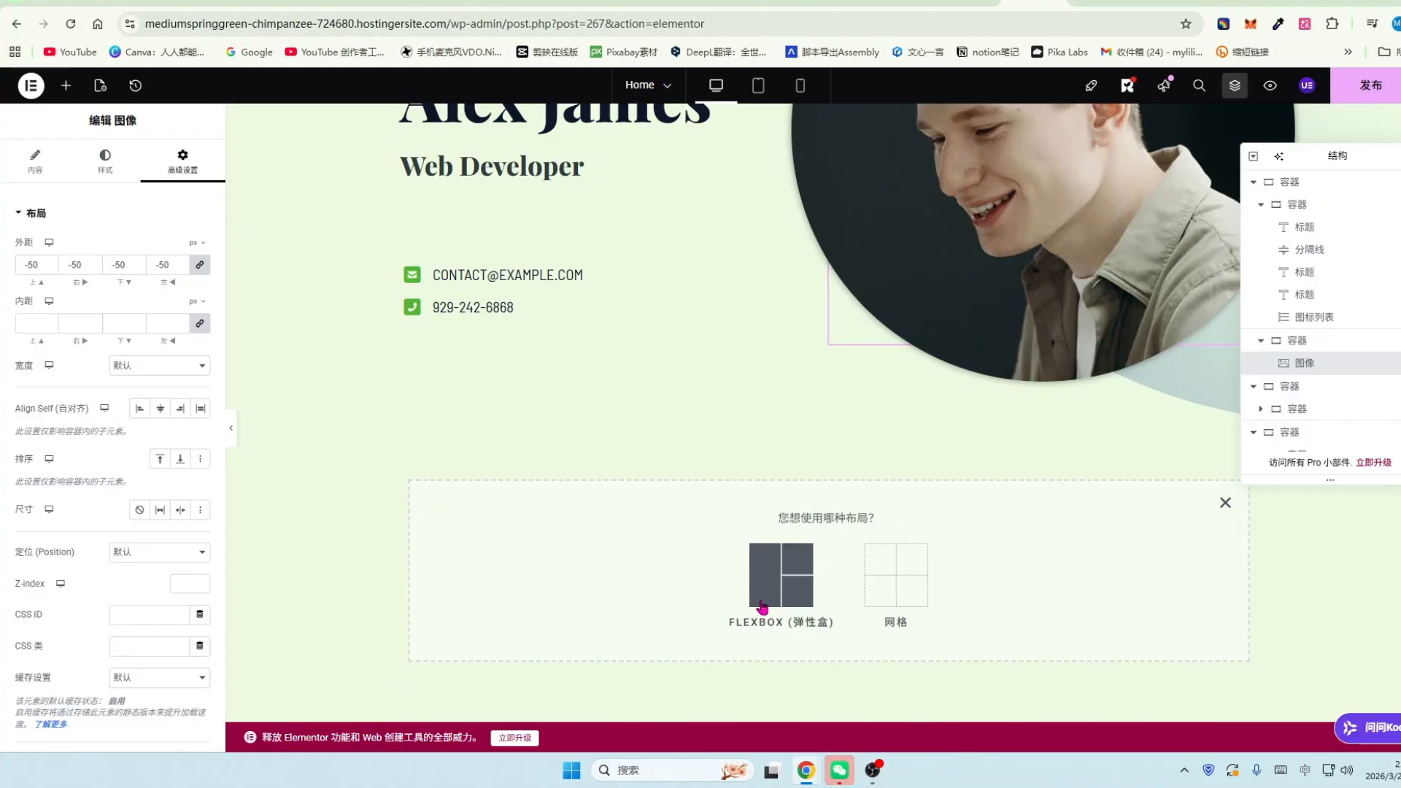
click(774, 582)
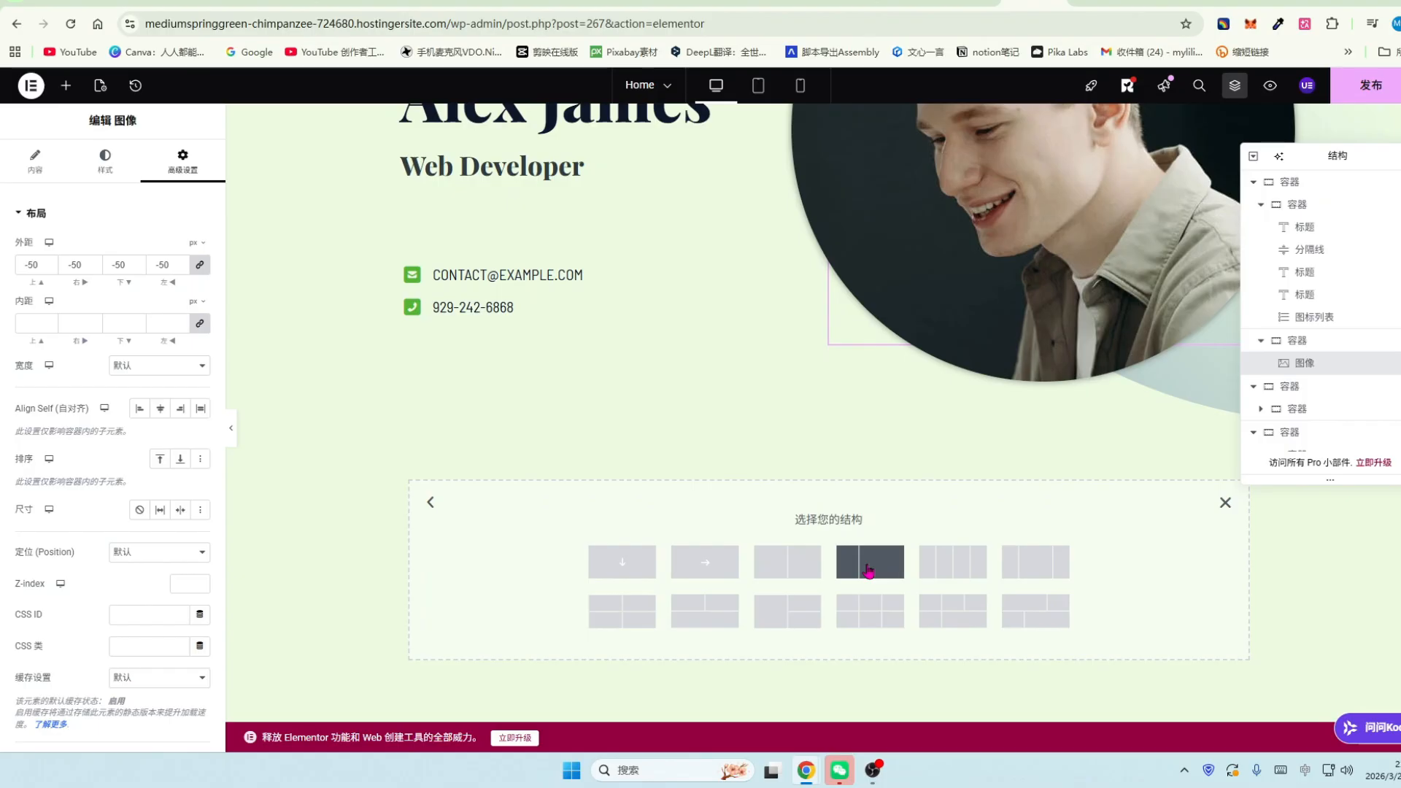
click(869, 571)
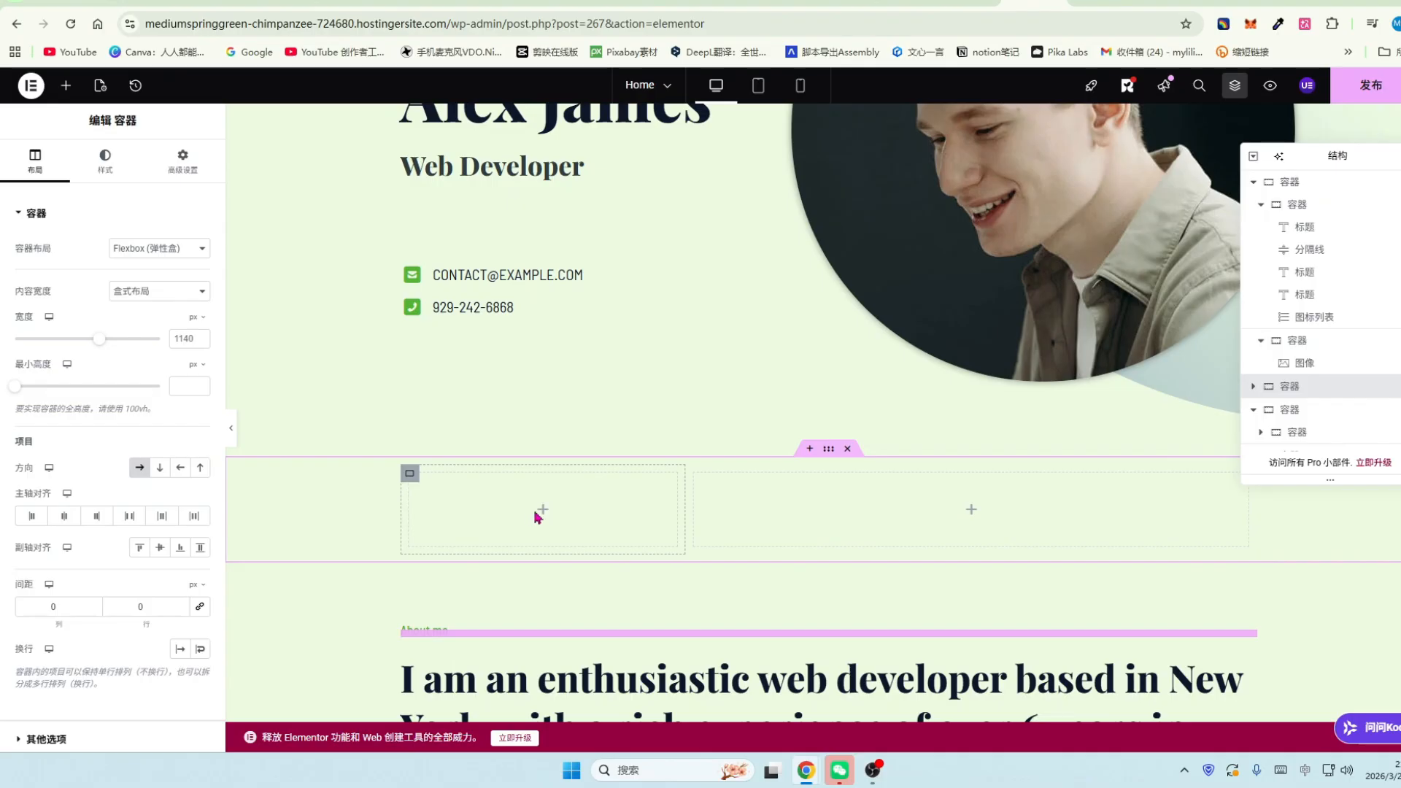
Add a Text Editor widget to the new container's narrow column and replace its sample text with 关于 followed by the owner's nickname.
click(65, 86)
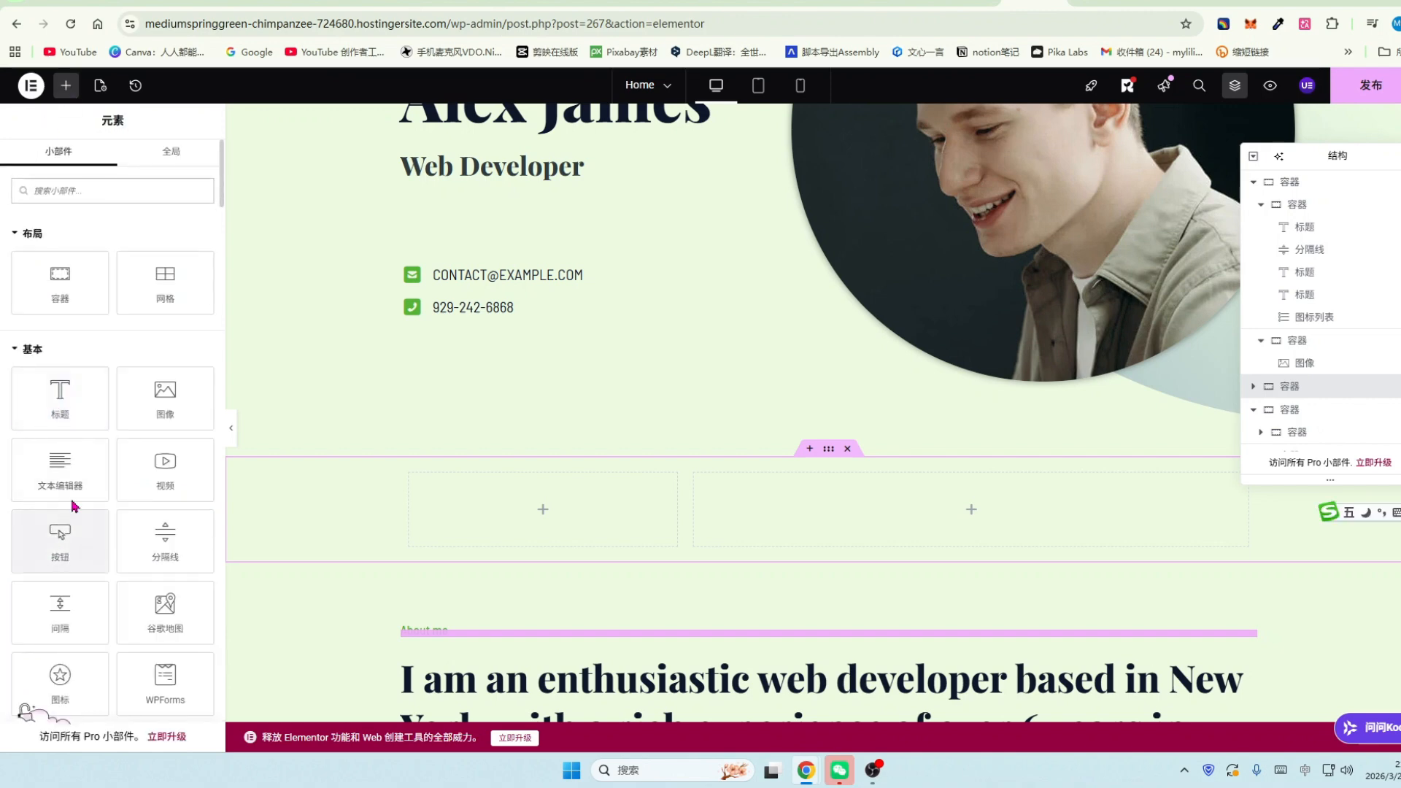
drag(58, 472, 551, 505)
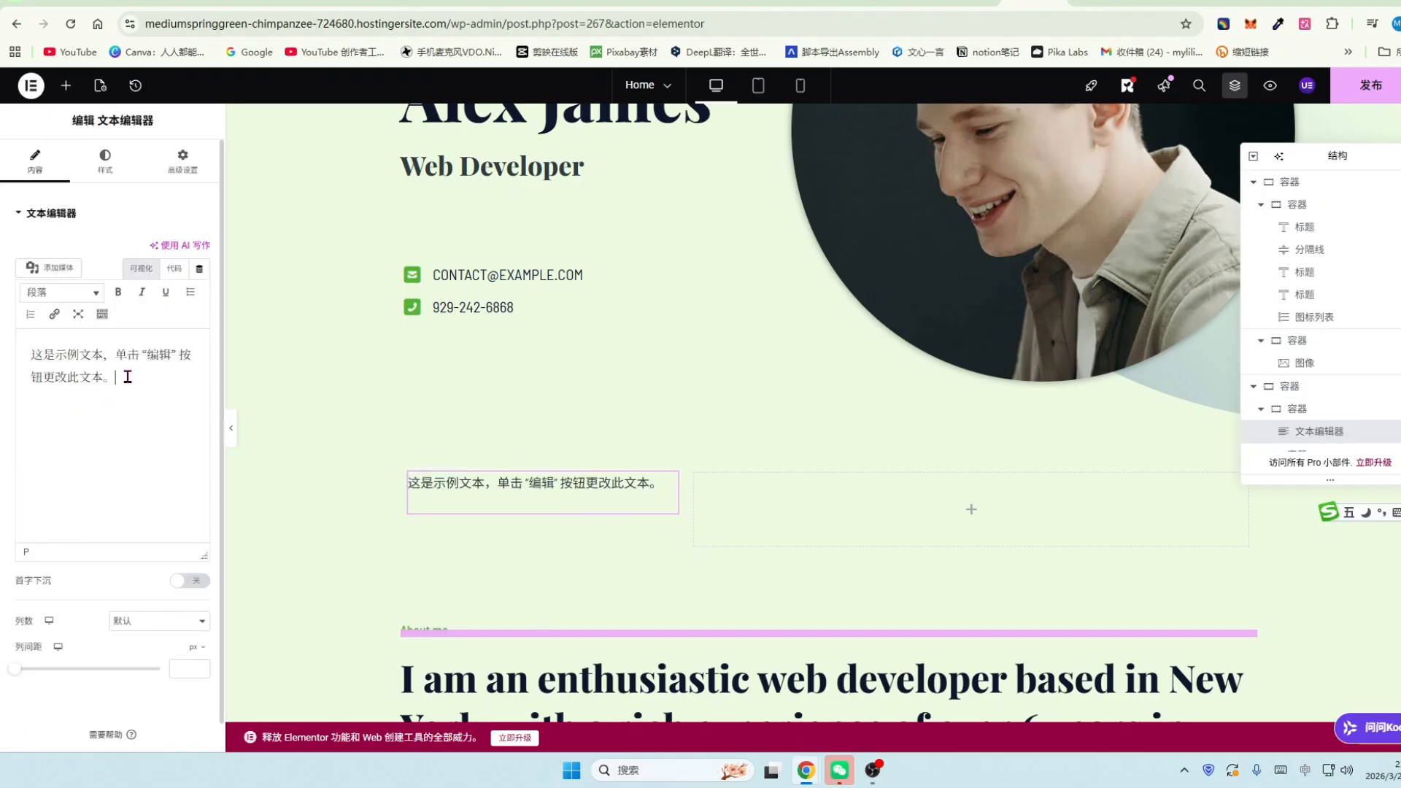
drag(124, 378, 3, 352)
text(关于xioyu)
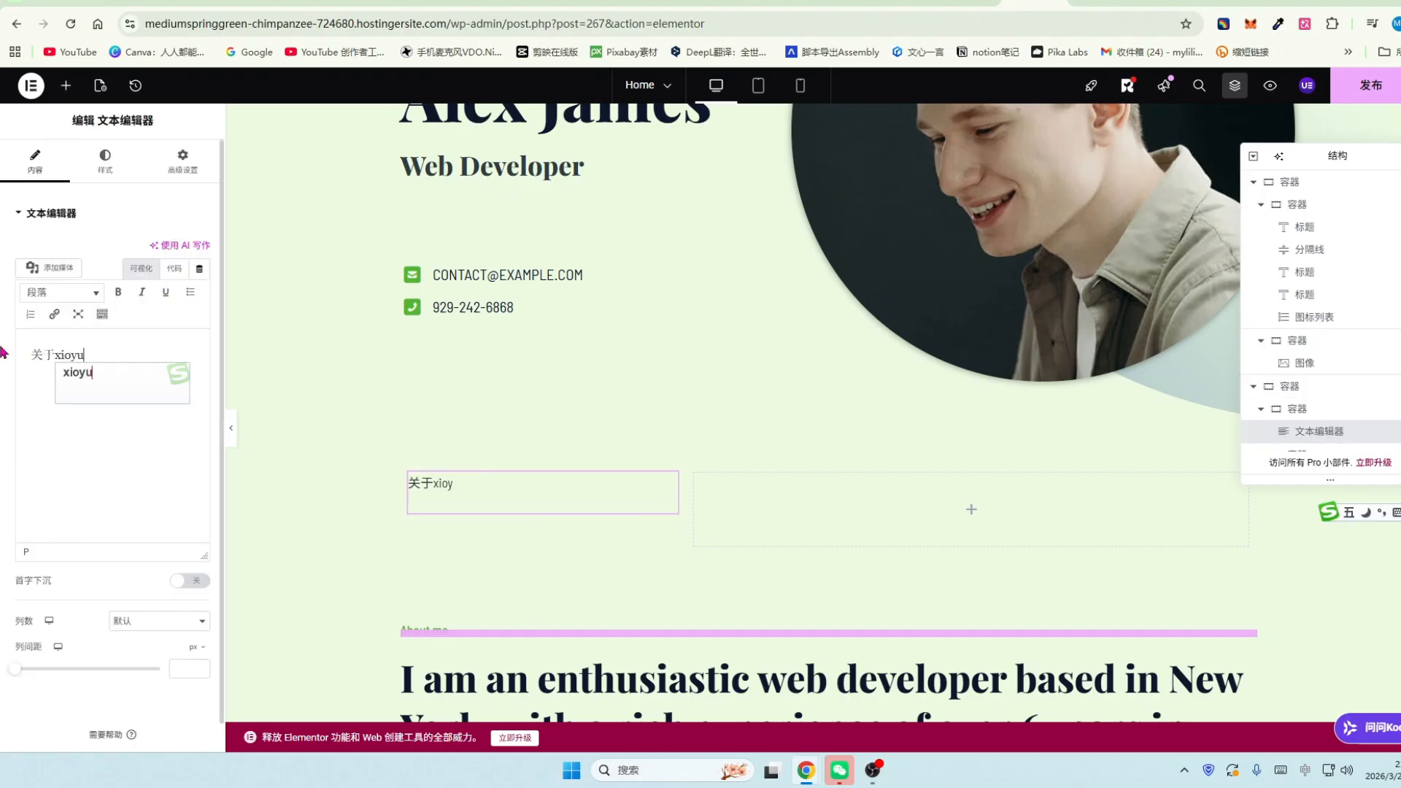
key(BackSpace)
key(BackSpace)
key(BackSpace)
text(aoyuer)
key(space)
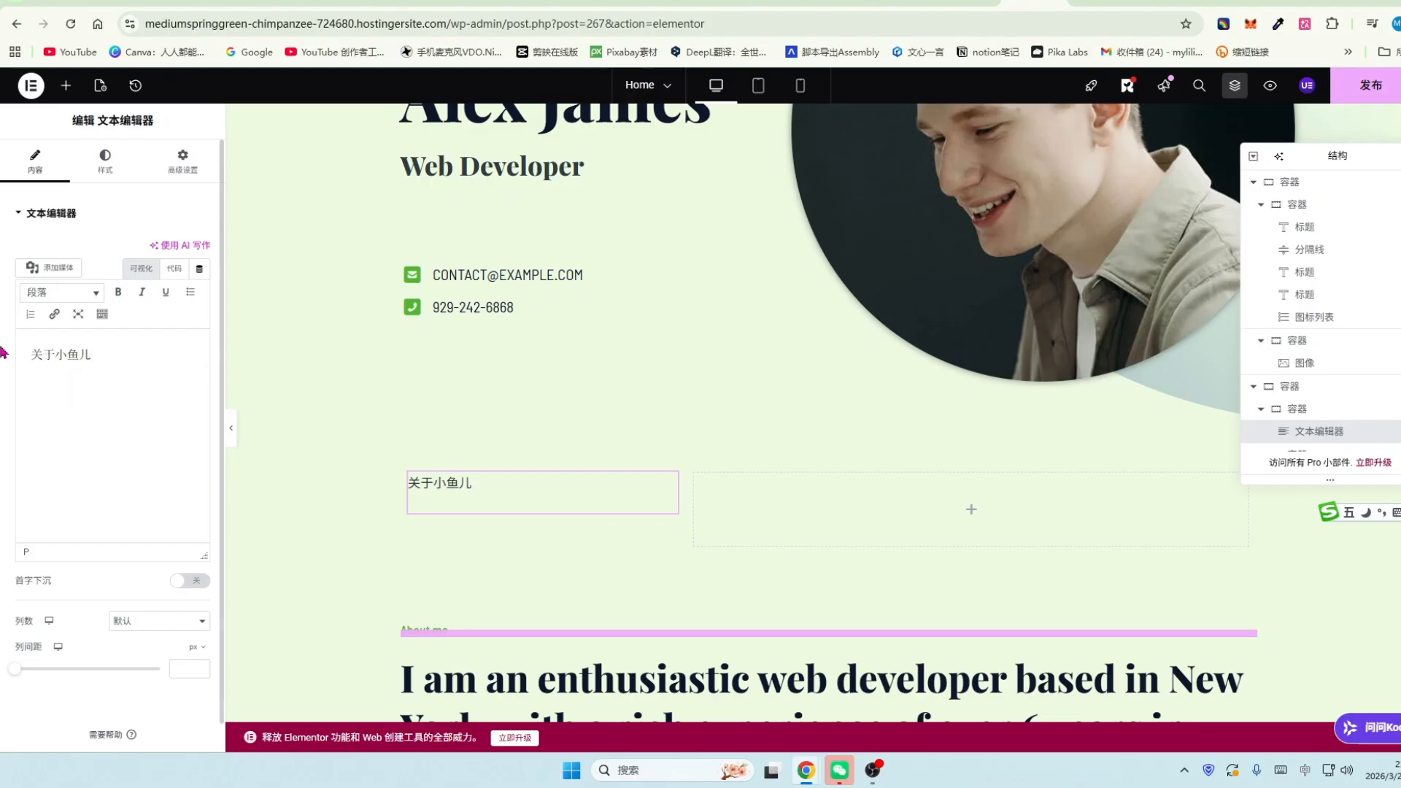
Add an Image widget to the wide column, upload the portrait of a woman in a black blazer, and insert it.
click(65, 85)
drag(159, 401, 948, 506)
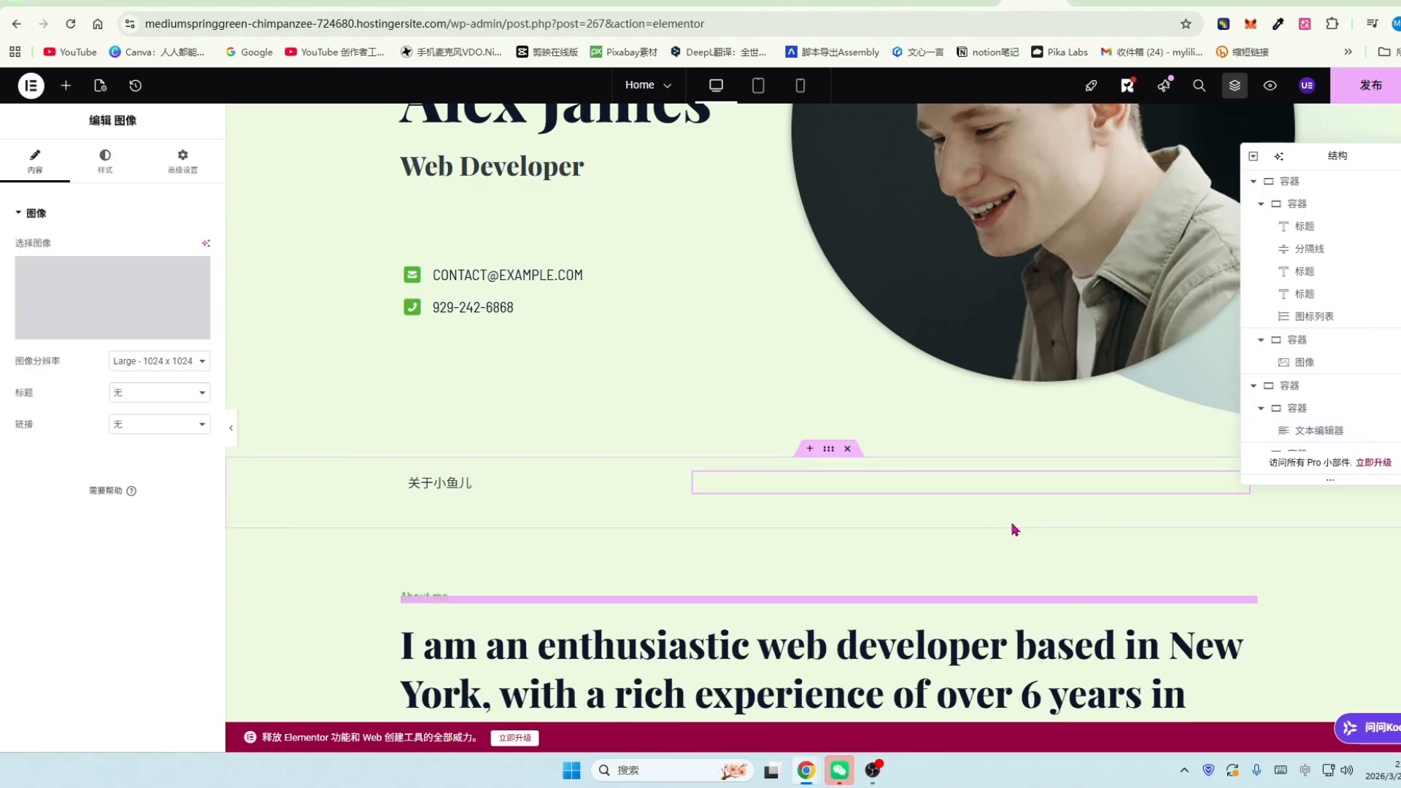
click(101, 335)
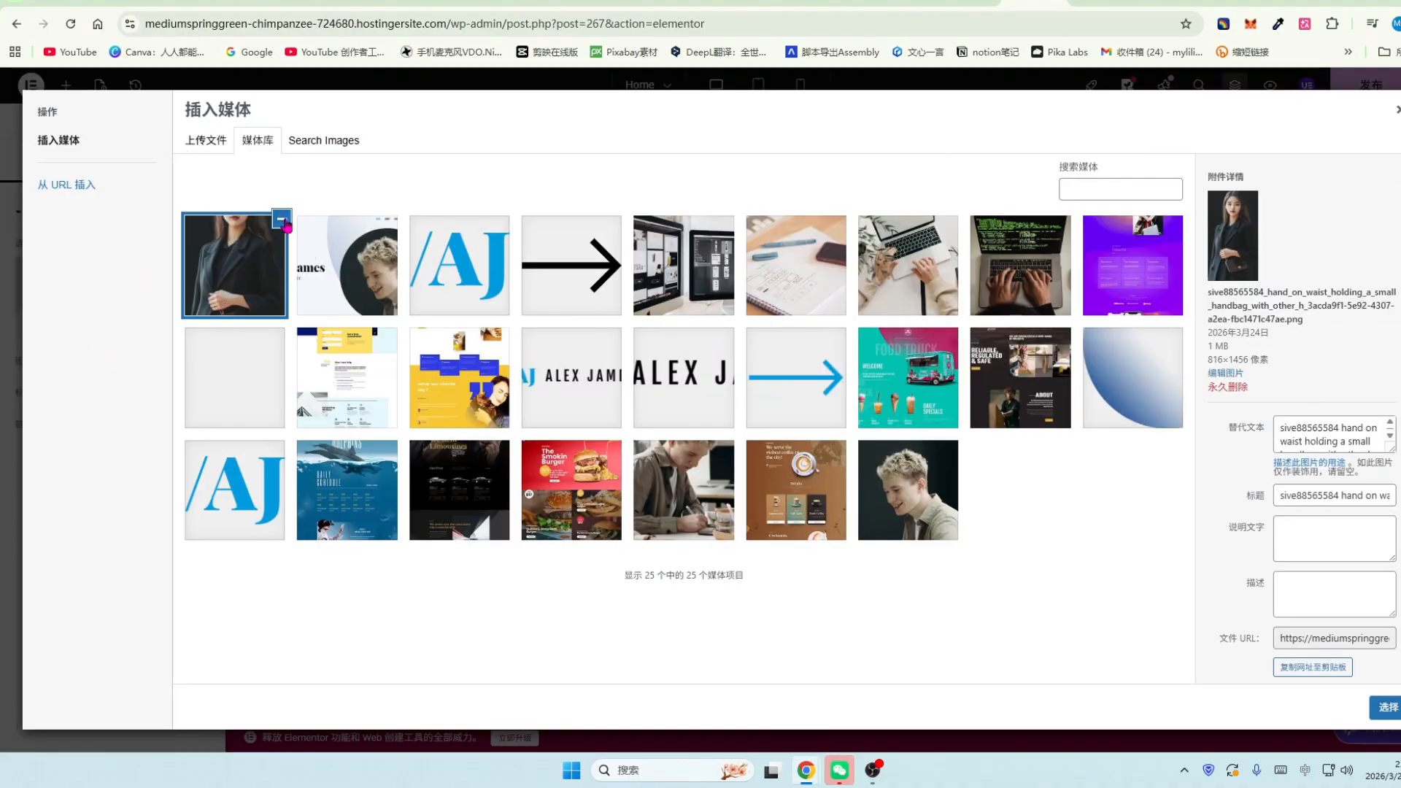
click(1386, 707)
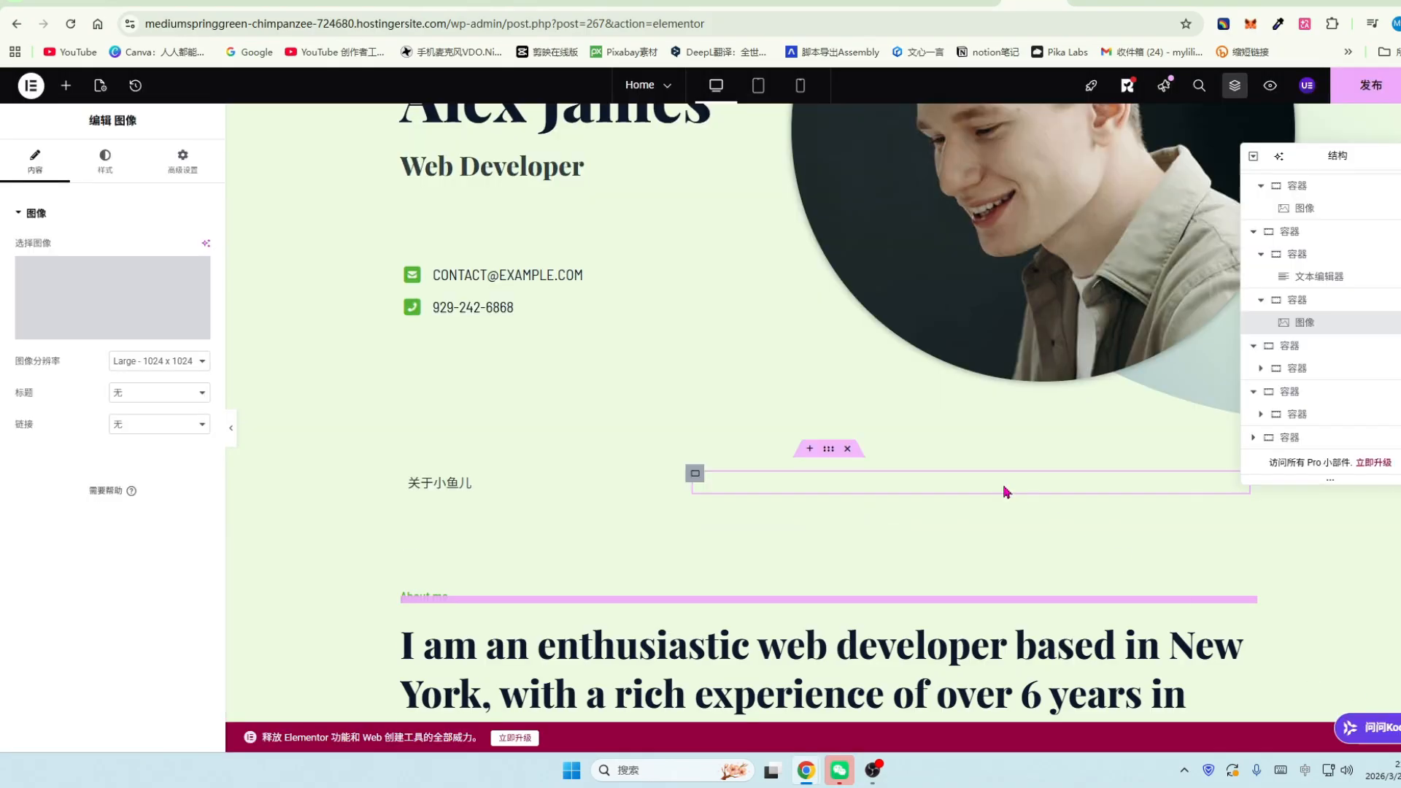
scroll(1007, 490, down, 5)
scroll(1020, 405, up, 2)
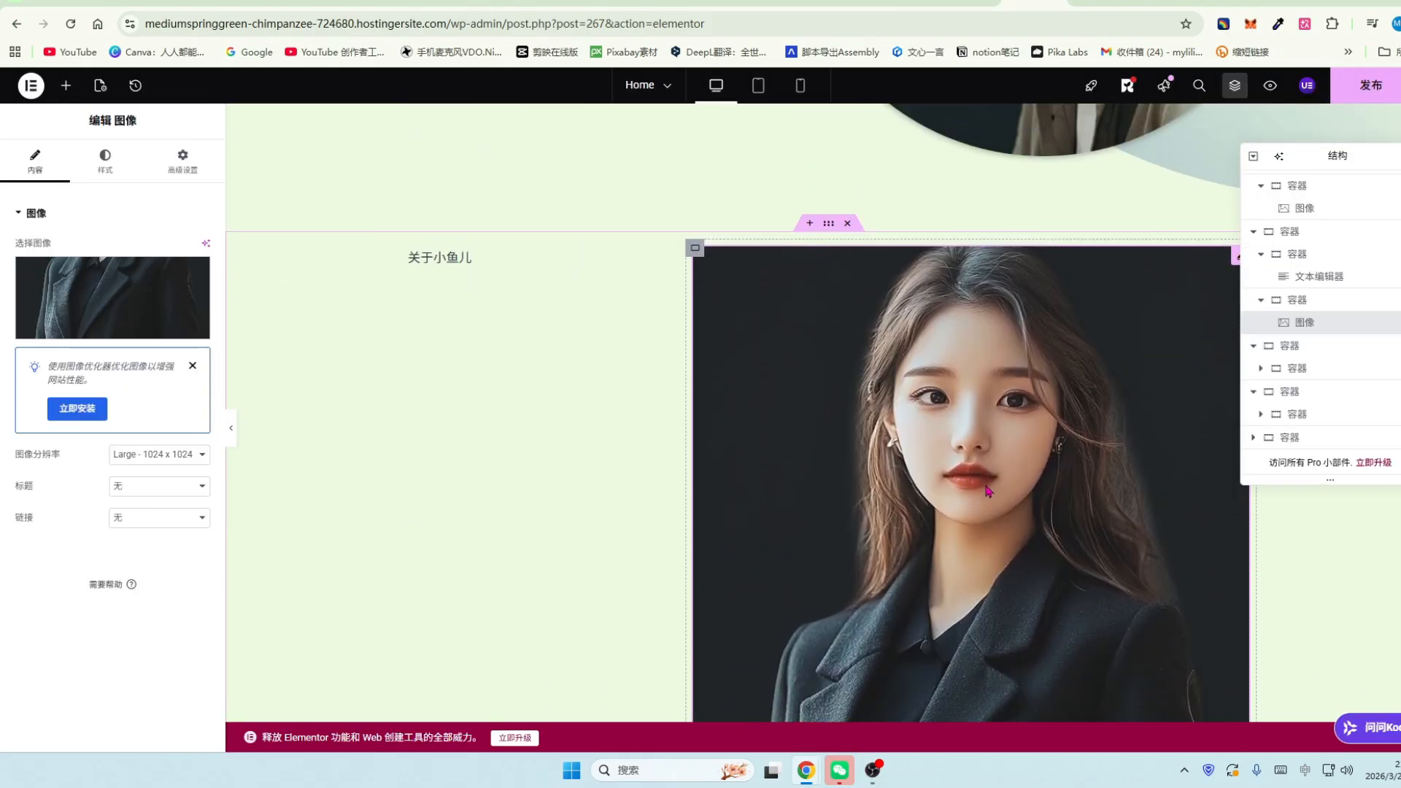
scroll(987, 490, down, 3)
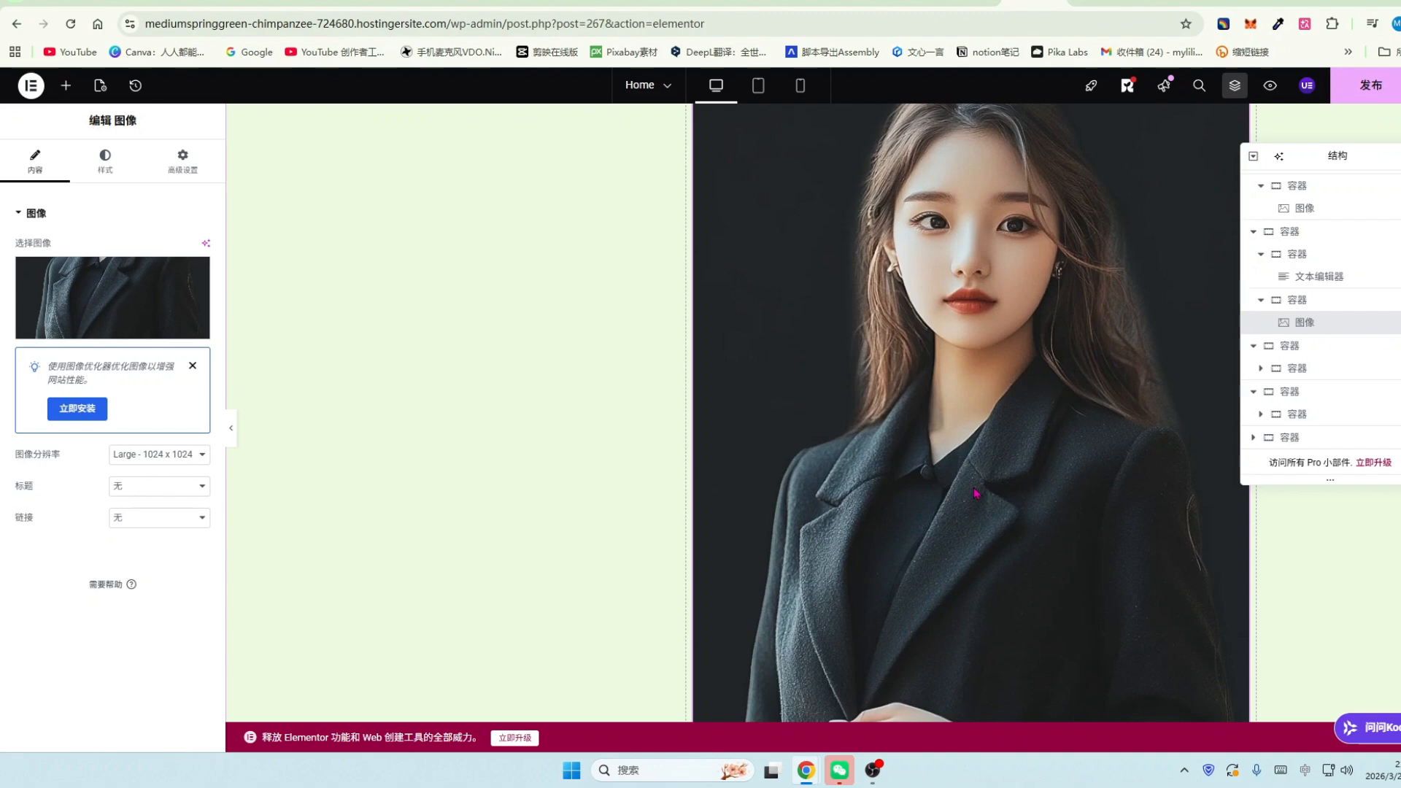
Add a second Text Editor widget beneath the 关于 text in the new section's narrow column.
scroll(439, 251, up, 2)
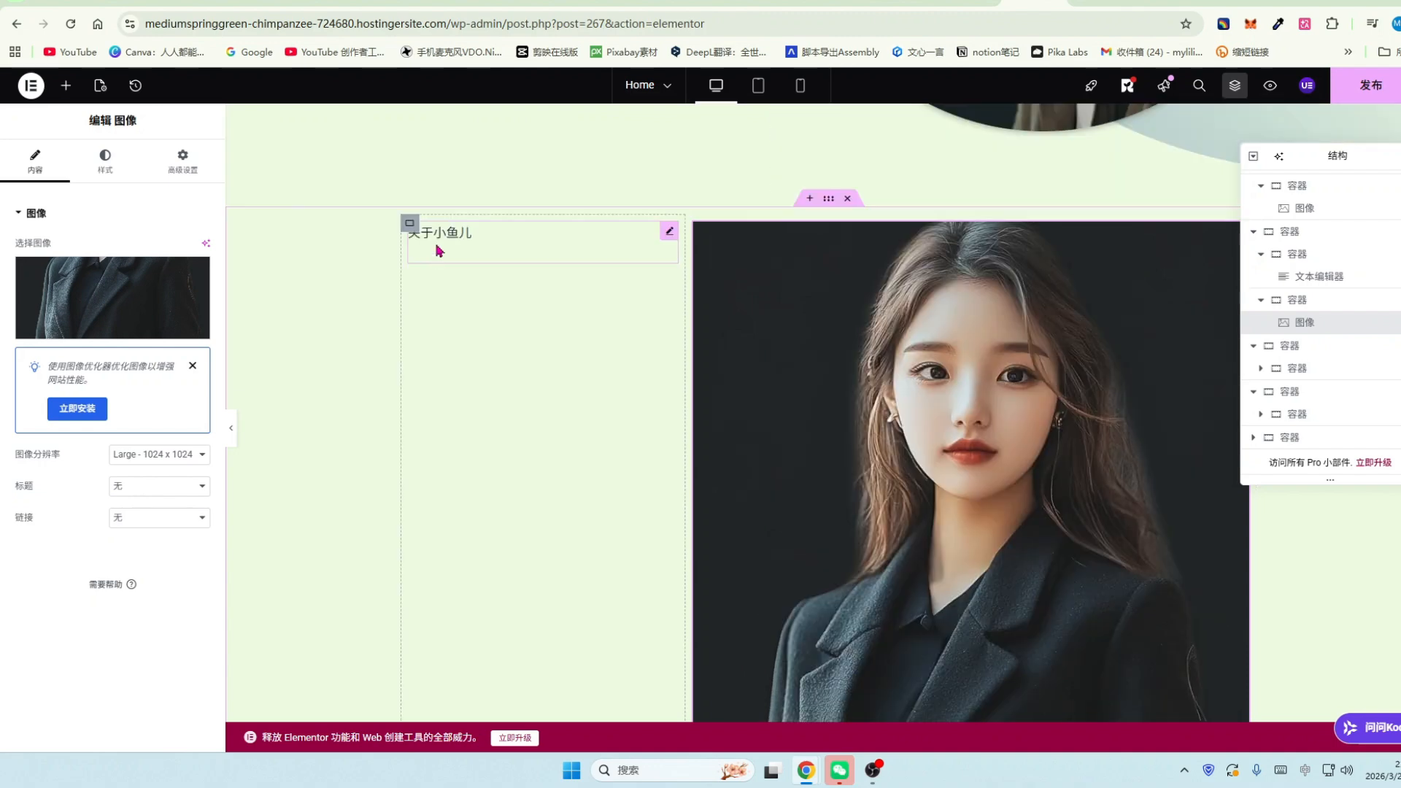
click(66, 85)
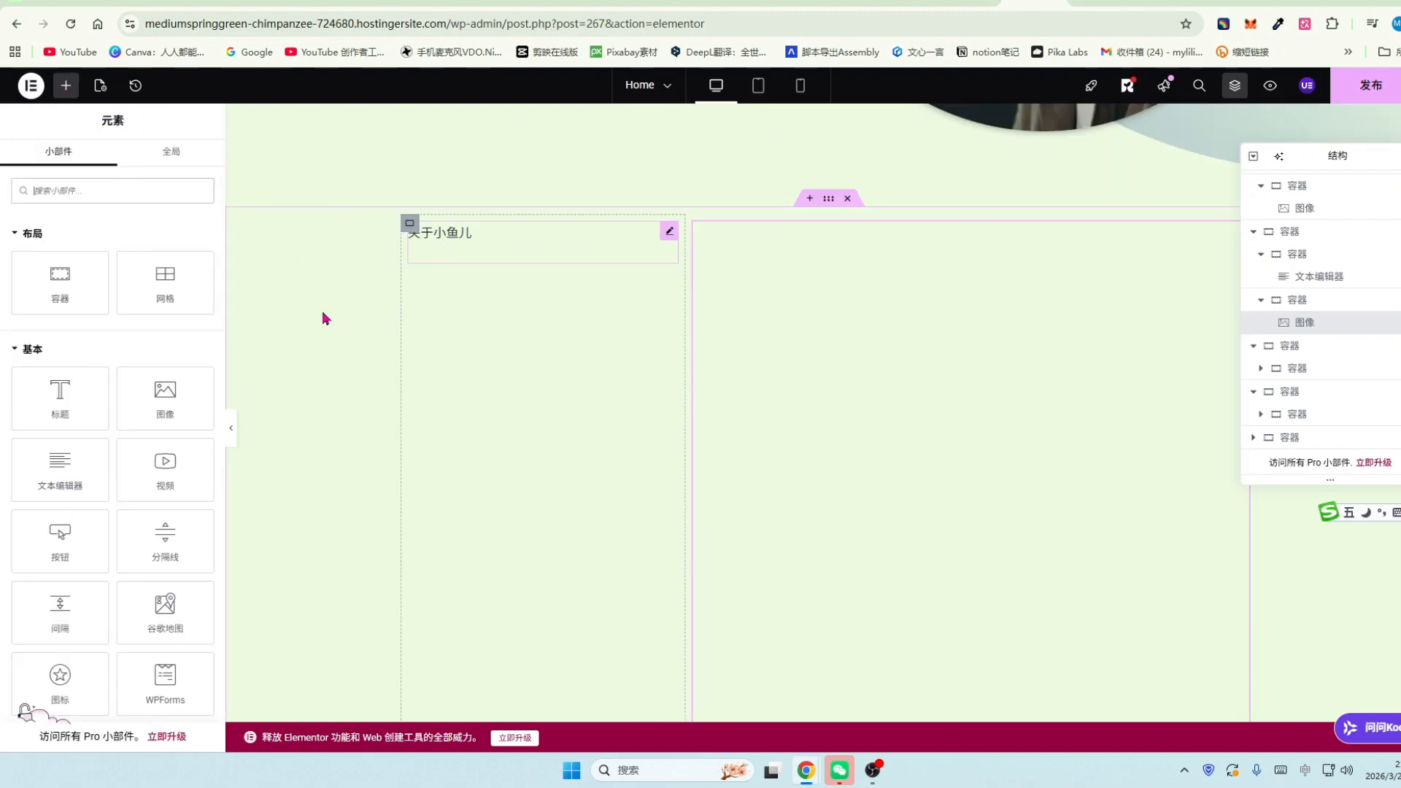
drag(57, 469, 483, 271)
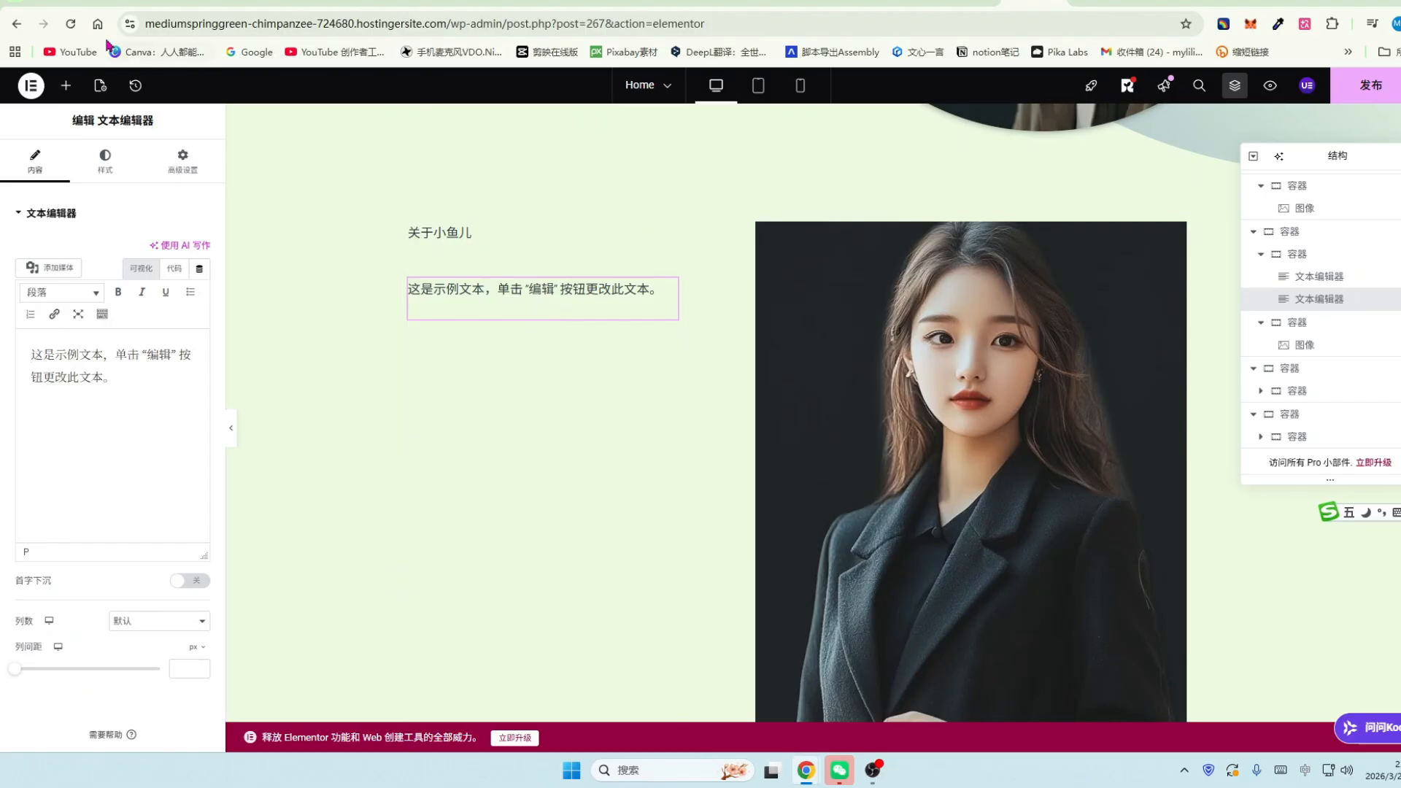
Replace the second text widget's sample text with the English designer introduction from 版本一 of the ChatGPT reply.
click(77, 3)
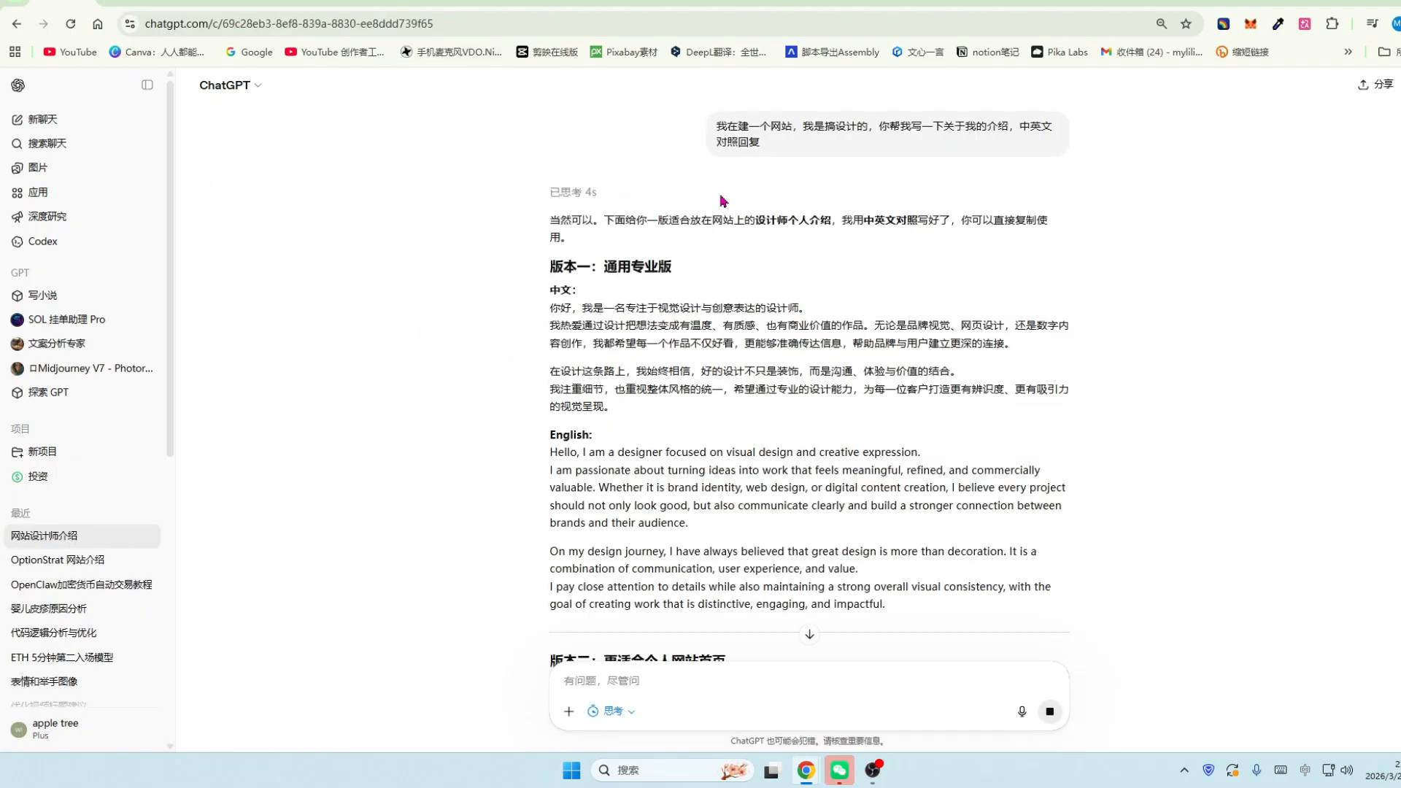
scroll(723, 202, down, 1)
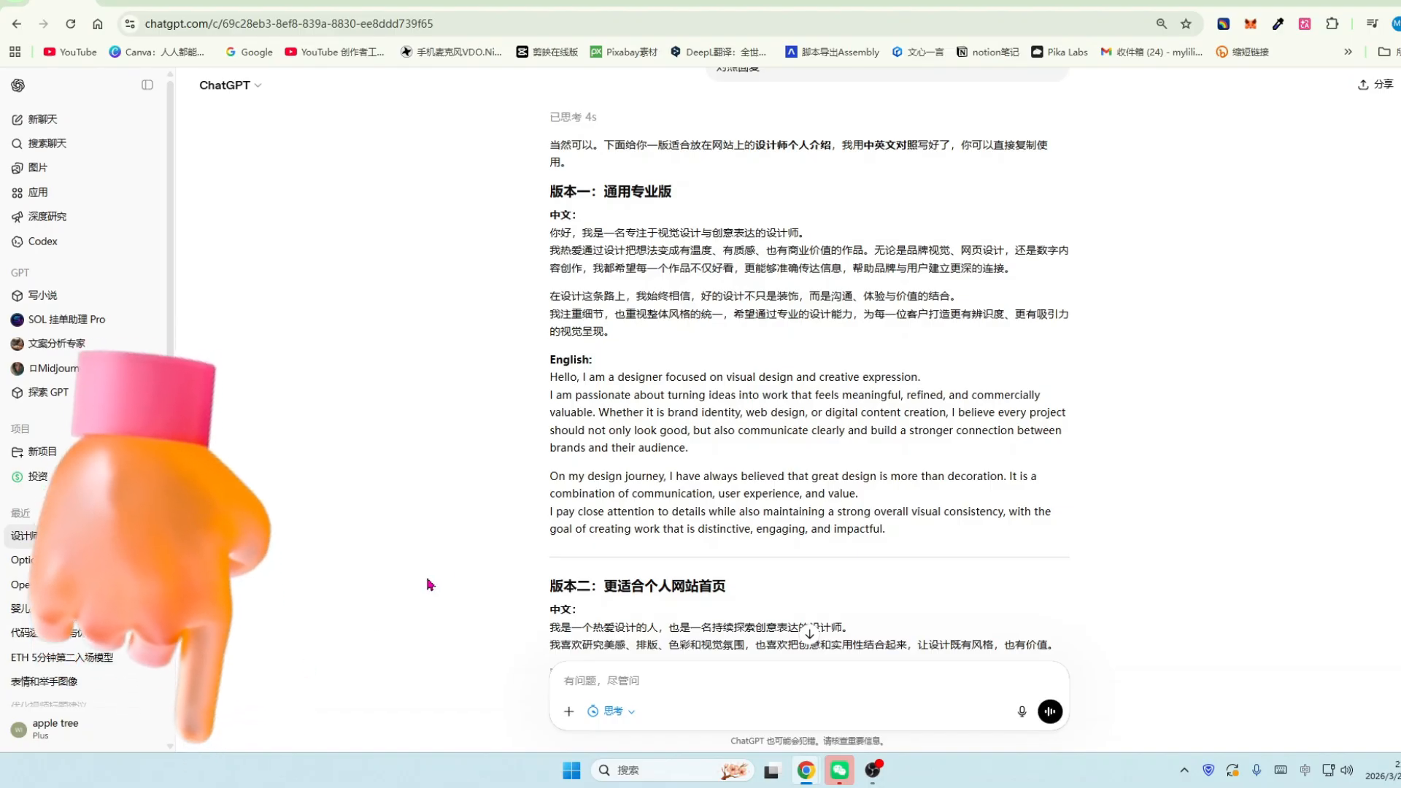
scroll(958, 455, down, 2)
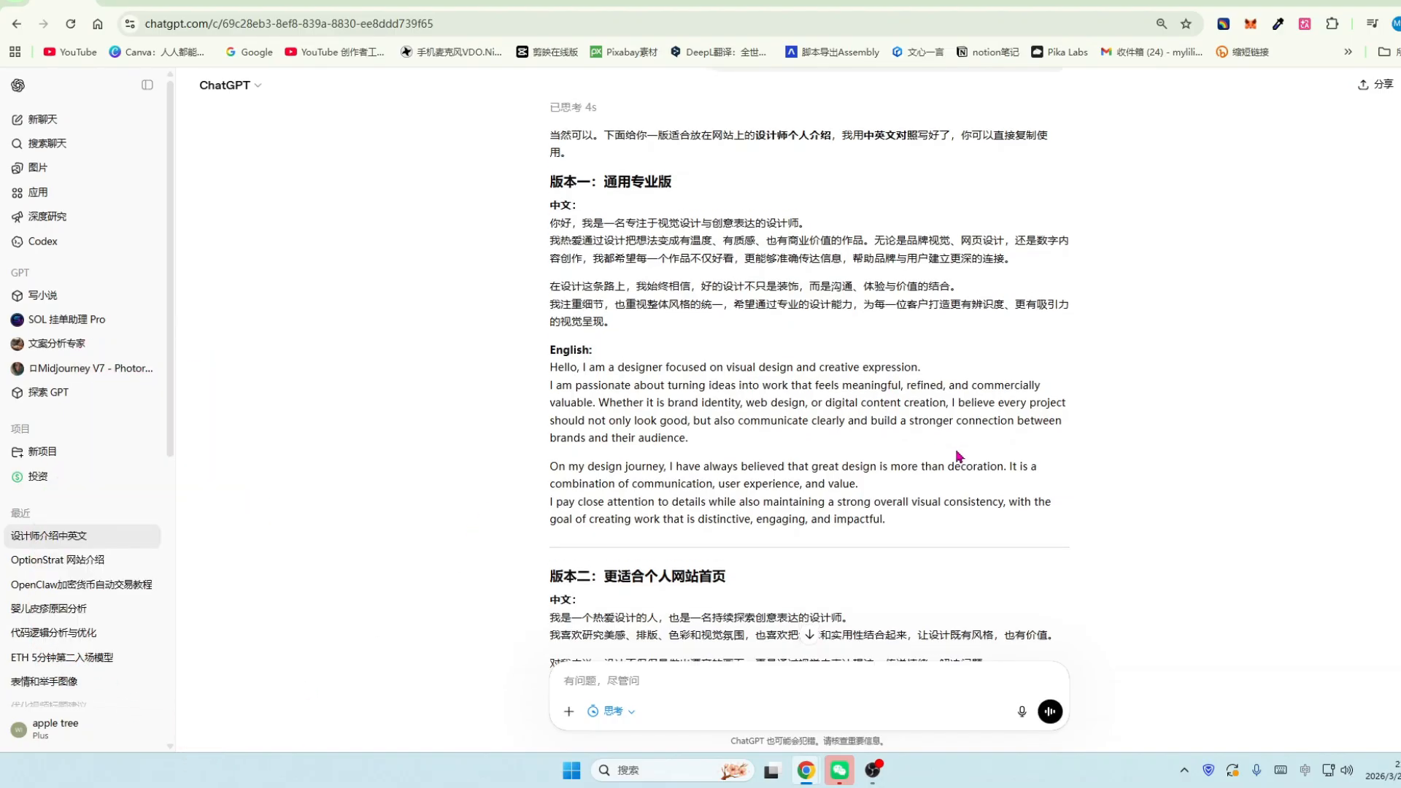
drag(553, 277, 914, 440)
key(ctrl+c)
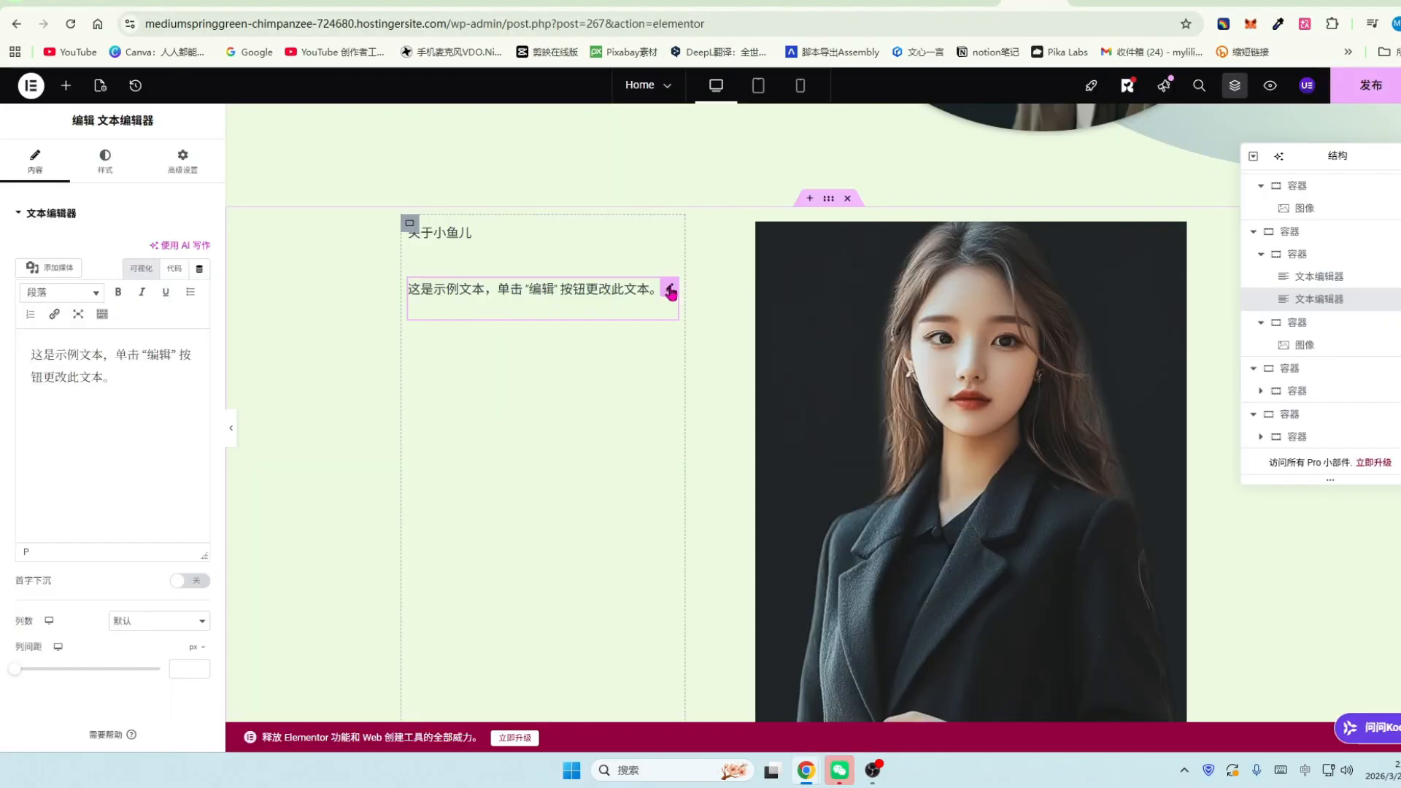
drag(138, 384, 2, 349)
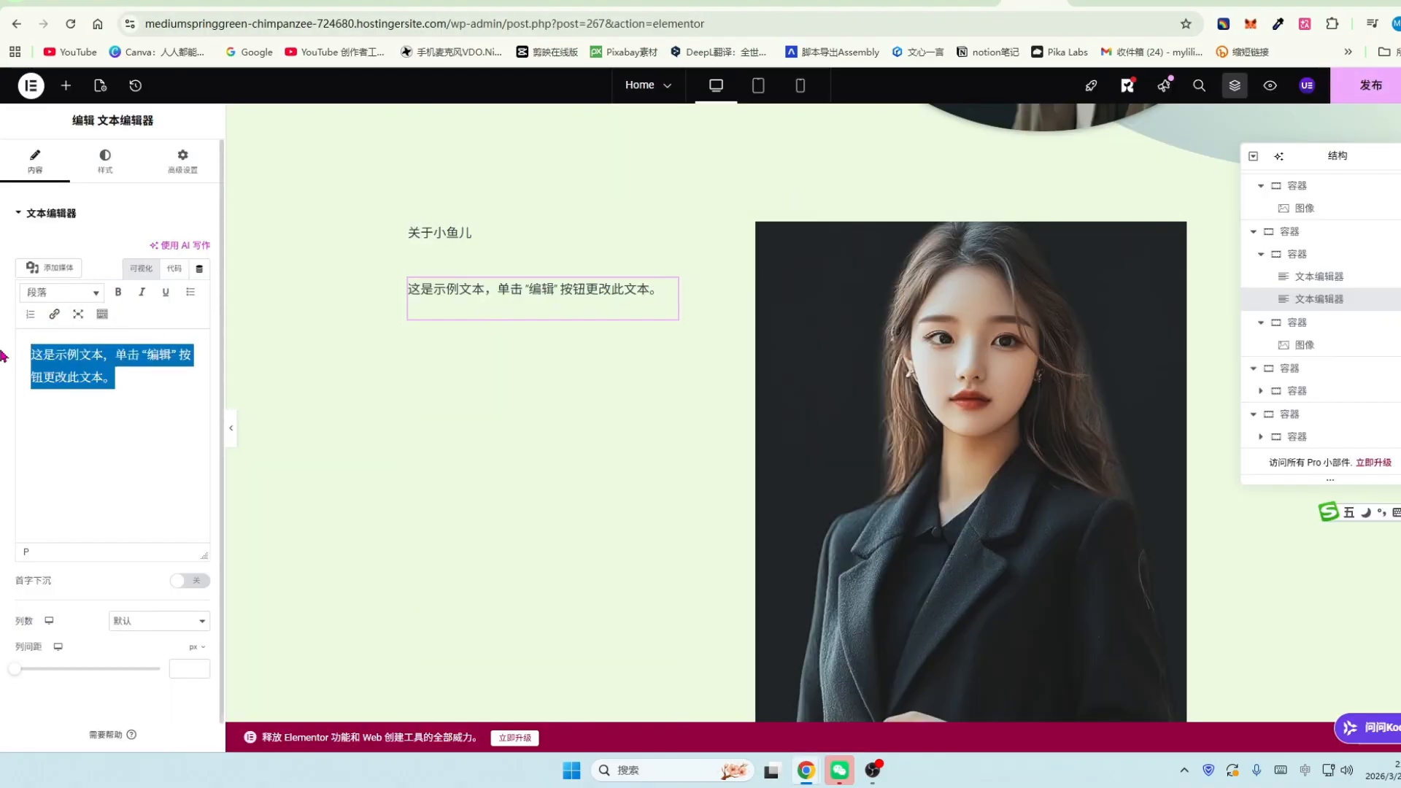
key(ctrl+v)
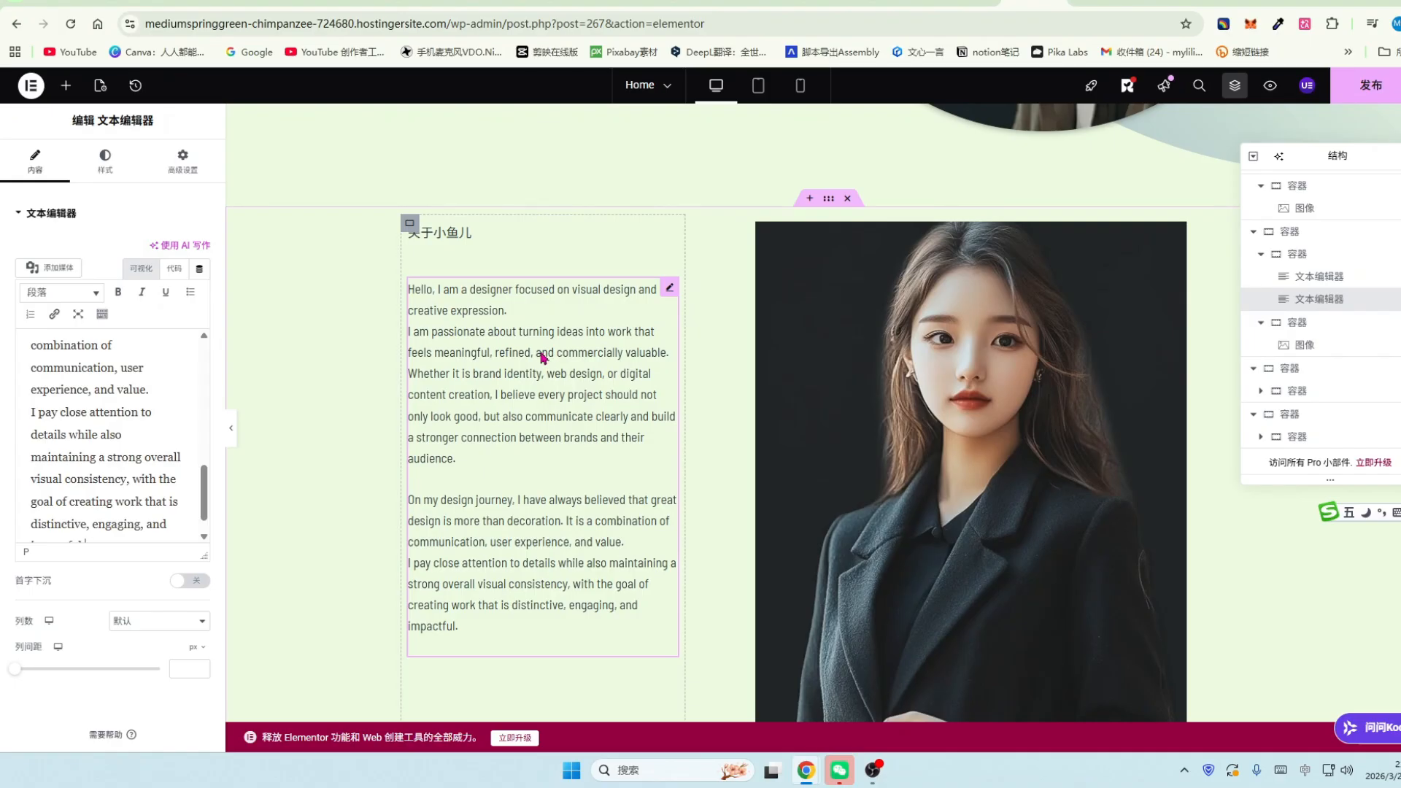
Add a Button widget below the English introduction in the narrow column.
click(66, 86)
scroll(75, 284, down, 3)
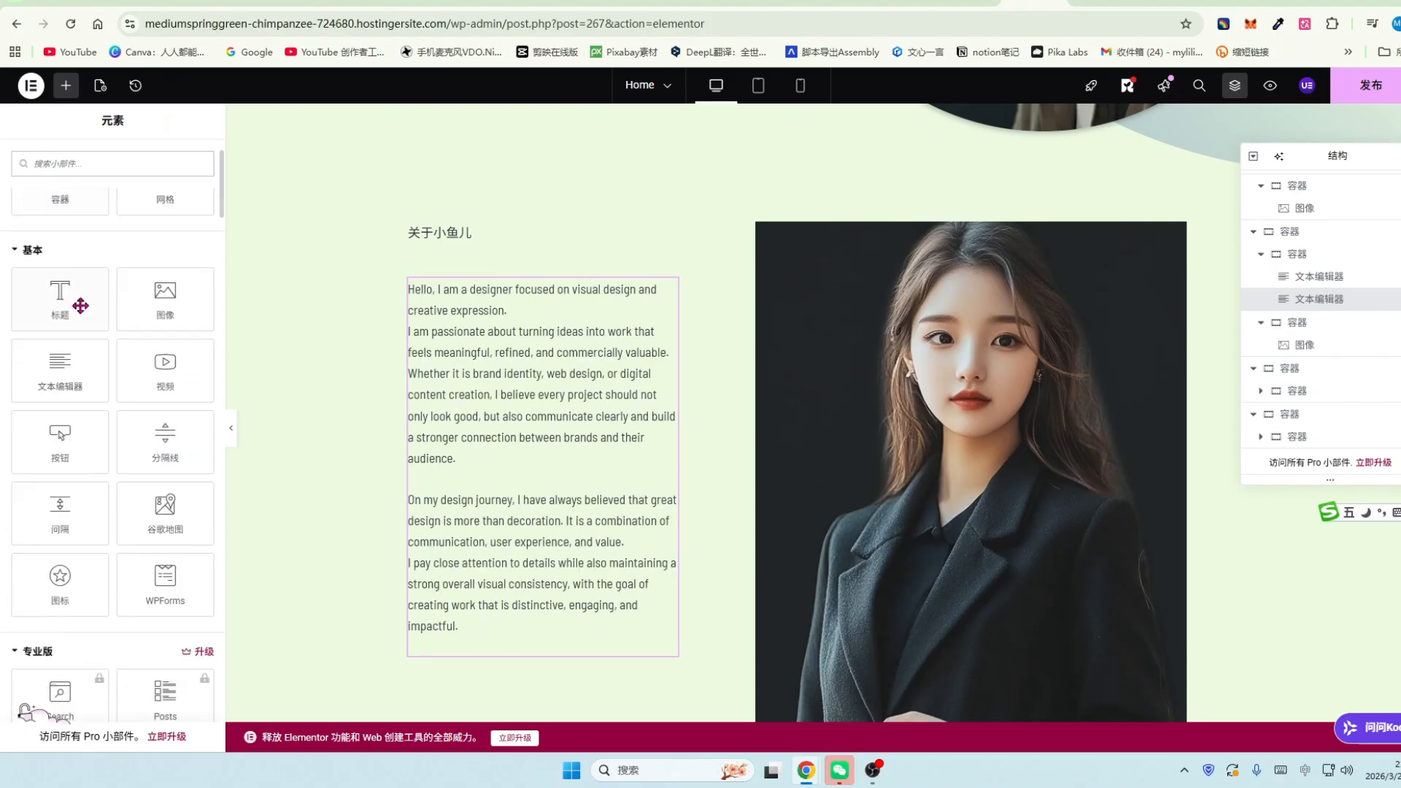
scroll(653, 389, down, 1)
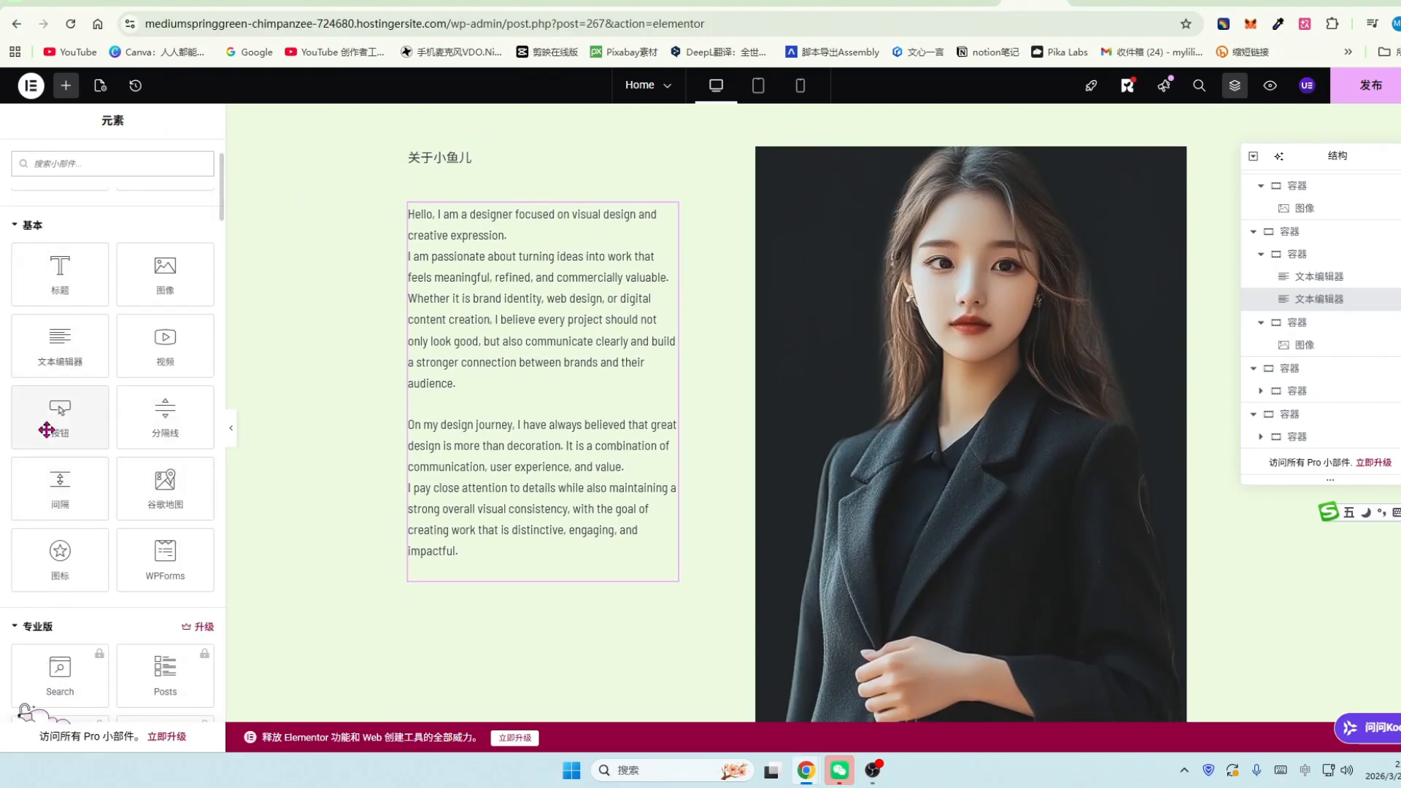
drag(56, 416, 540, 636)
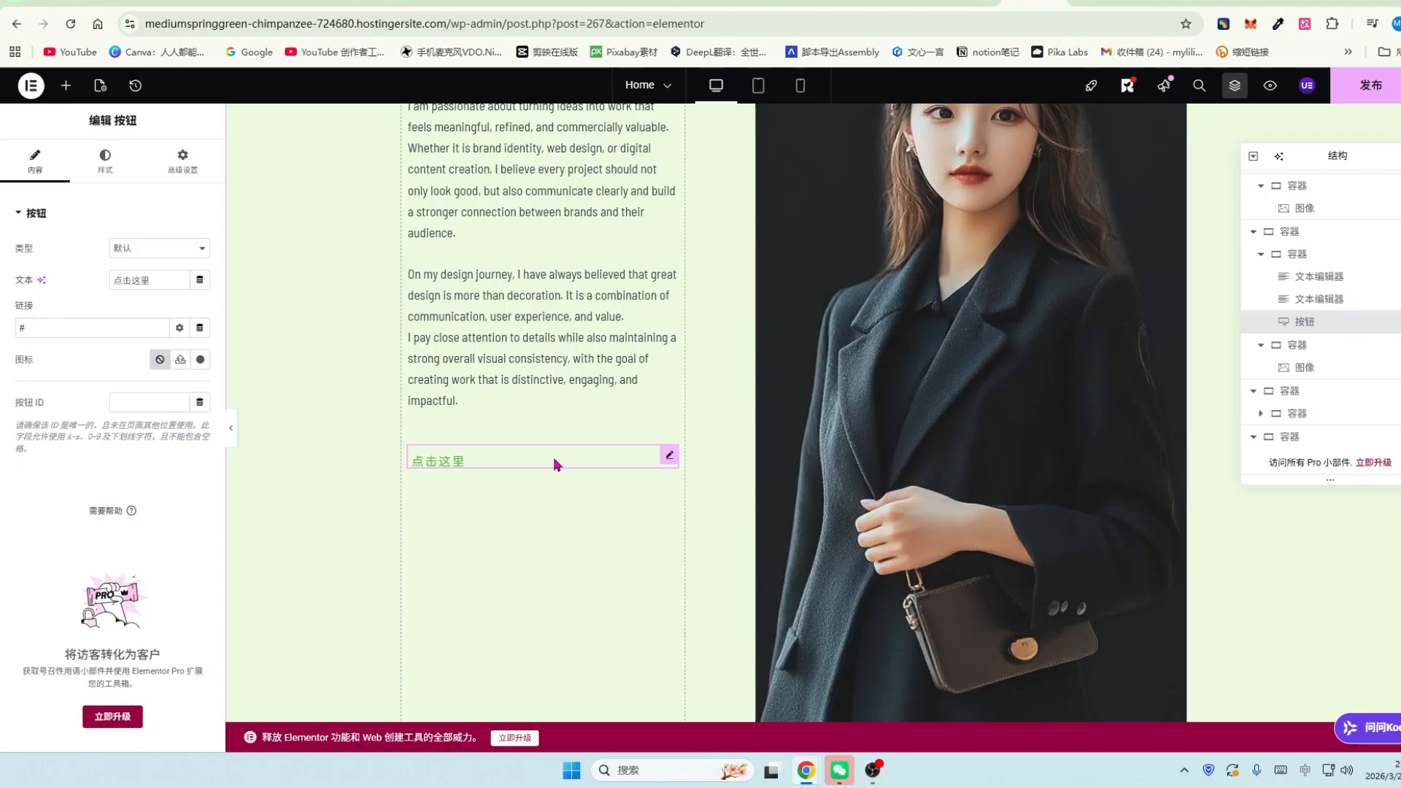
Change the button's text to 联系我 and show its link options.
click(157, 279)
key(BackSpace)
key(BackSpace)
key(BackSpace)
key(BackSpace)
text(联系wo)
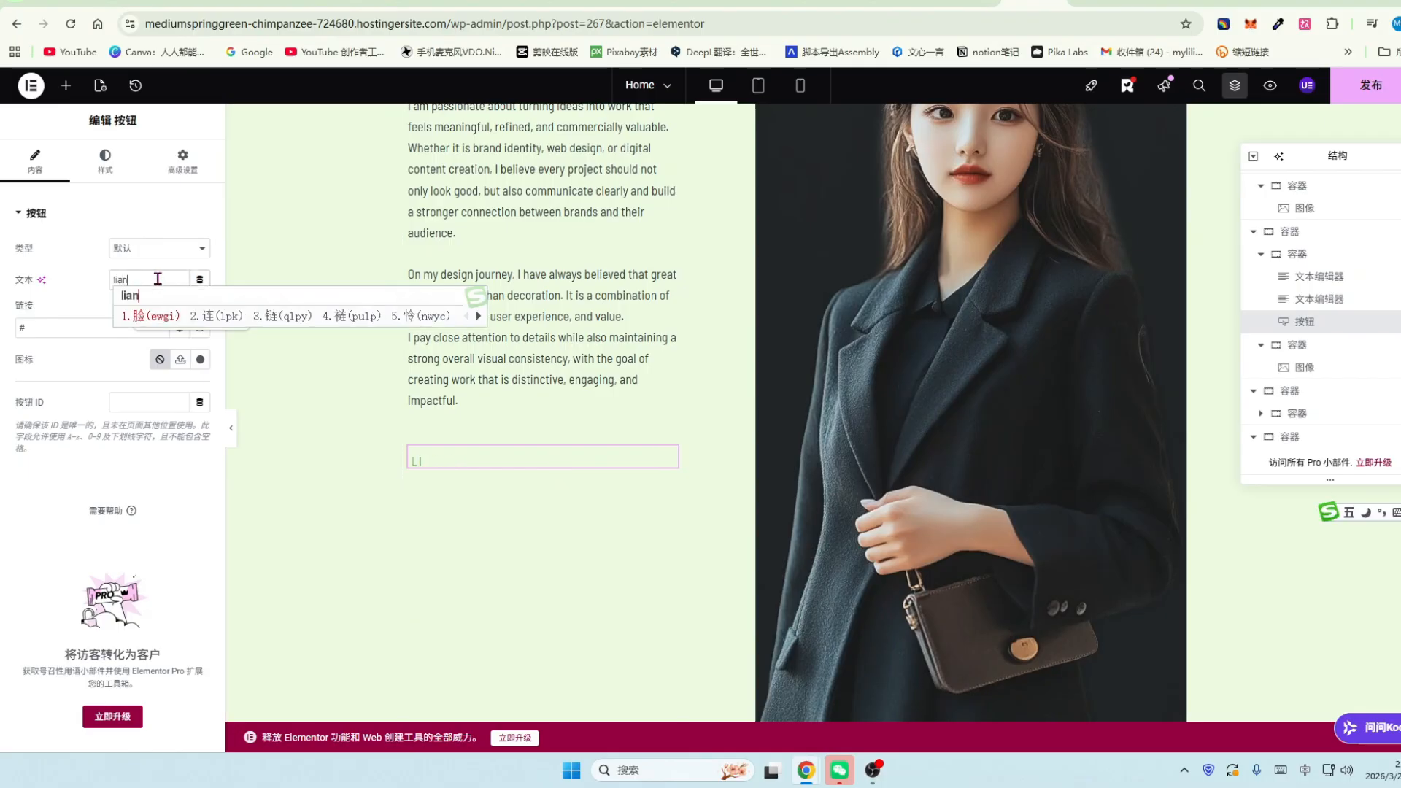
text(2)
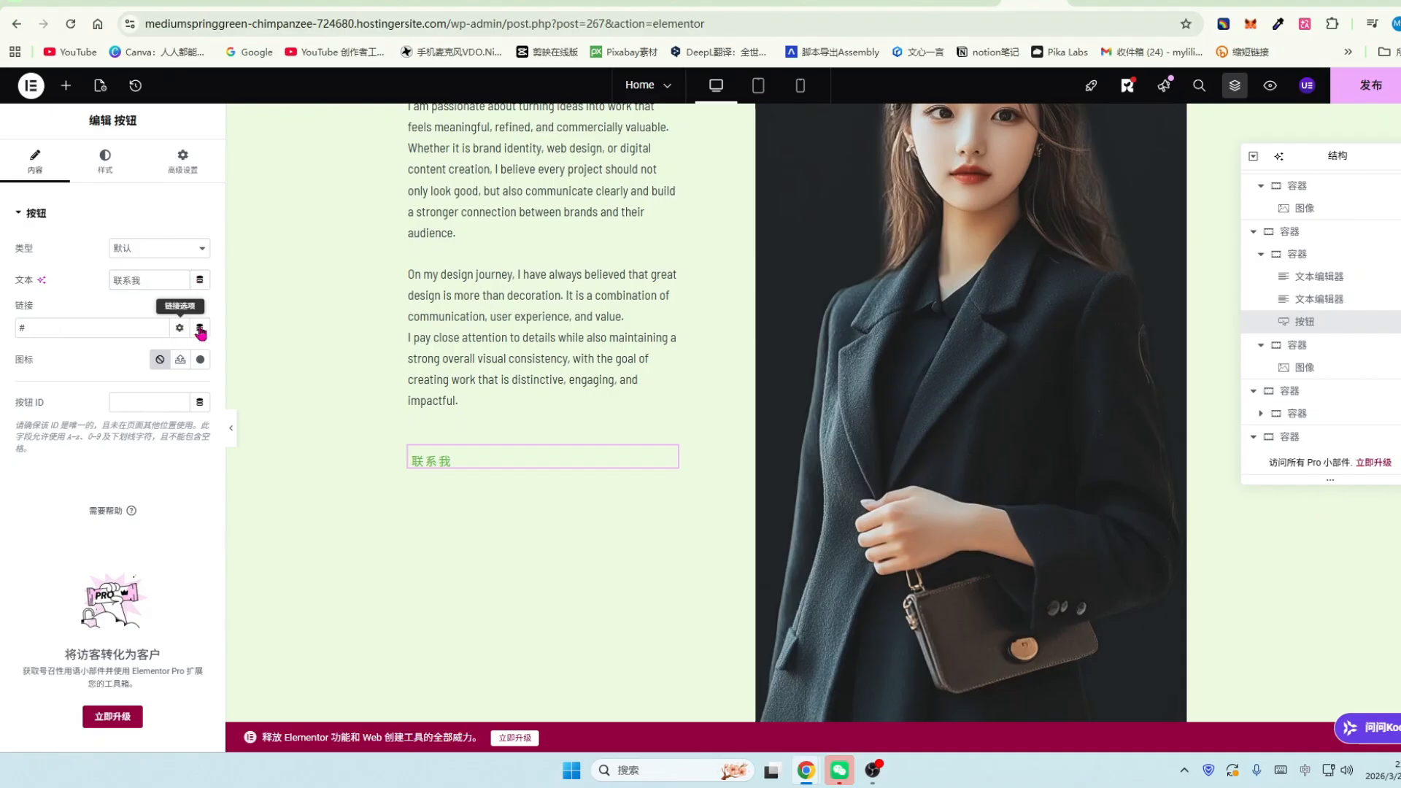
click(180, 328)
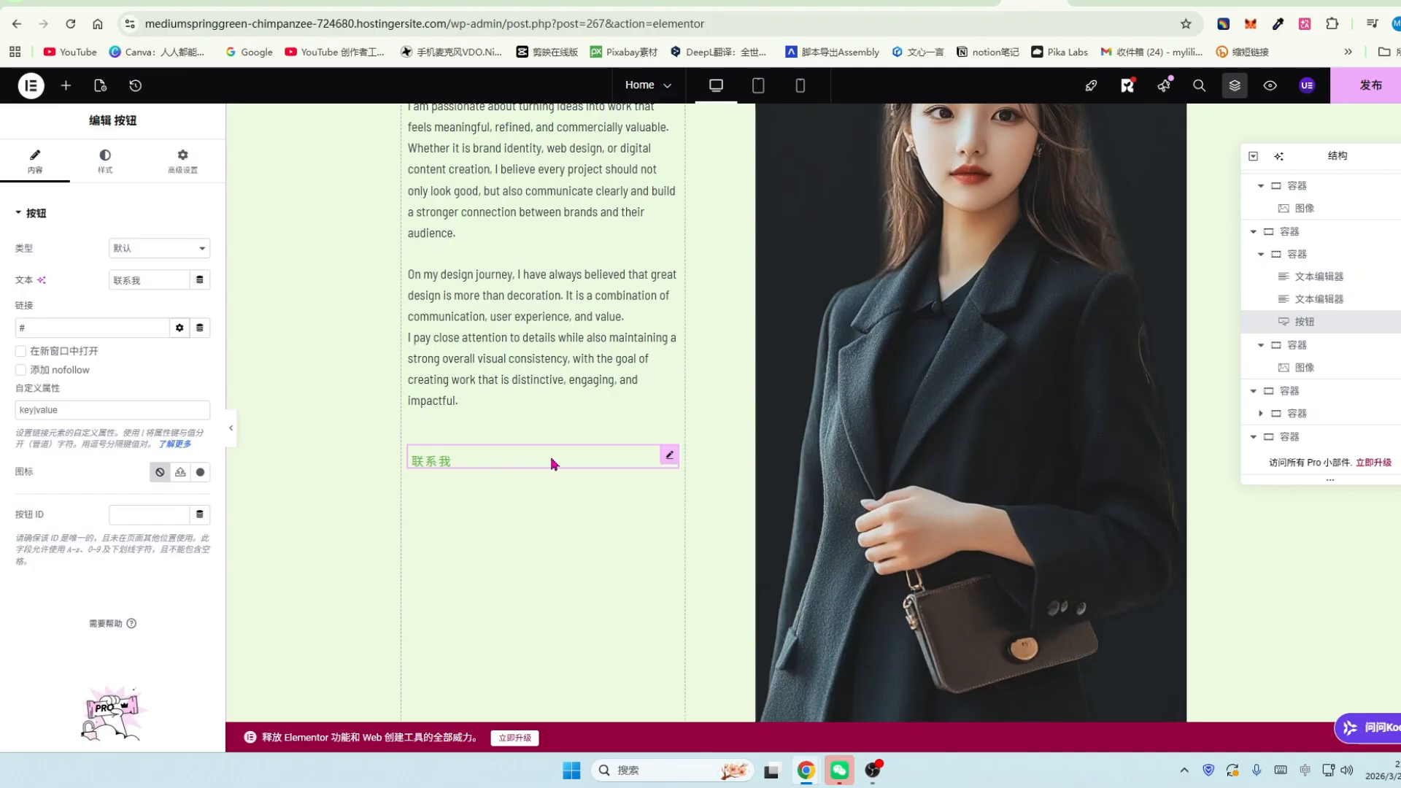
Set the button's normal-state background colour to black.
click(104, 160)
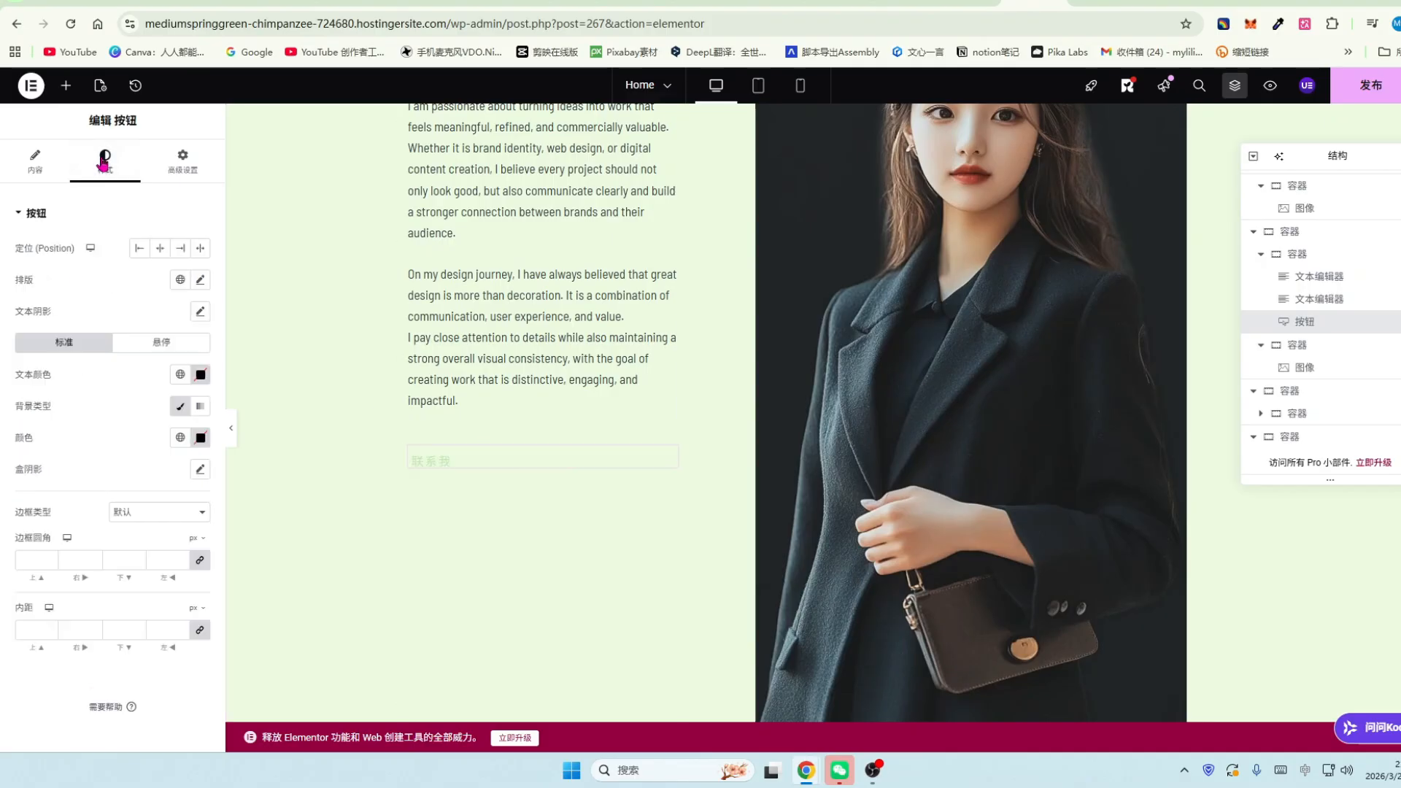
scroll(45, 485, down, 2)
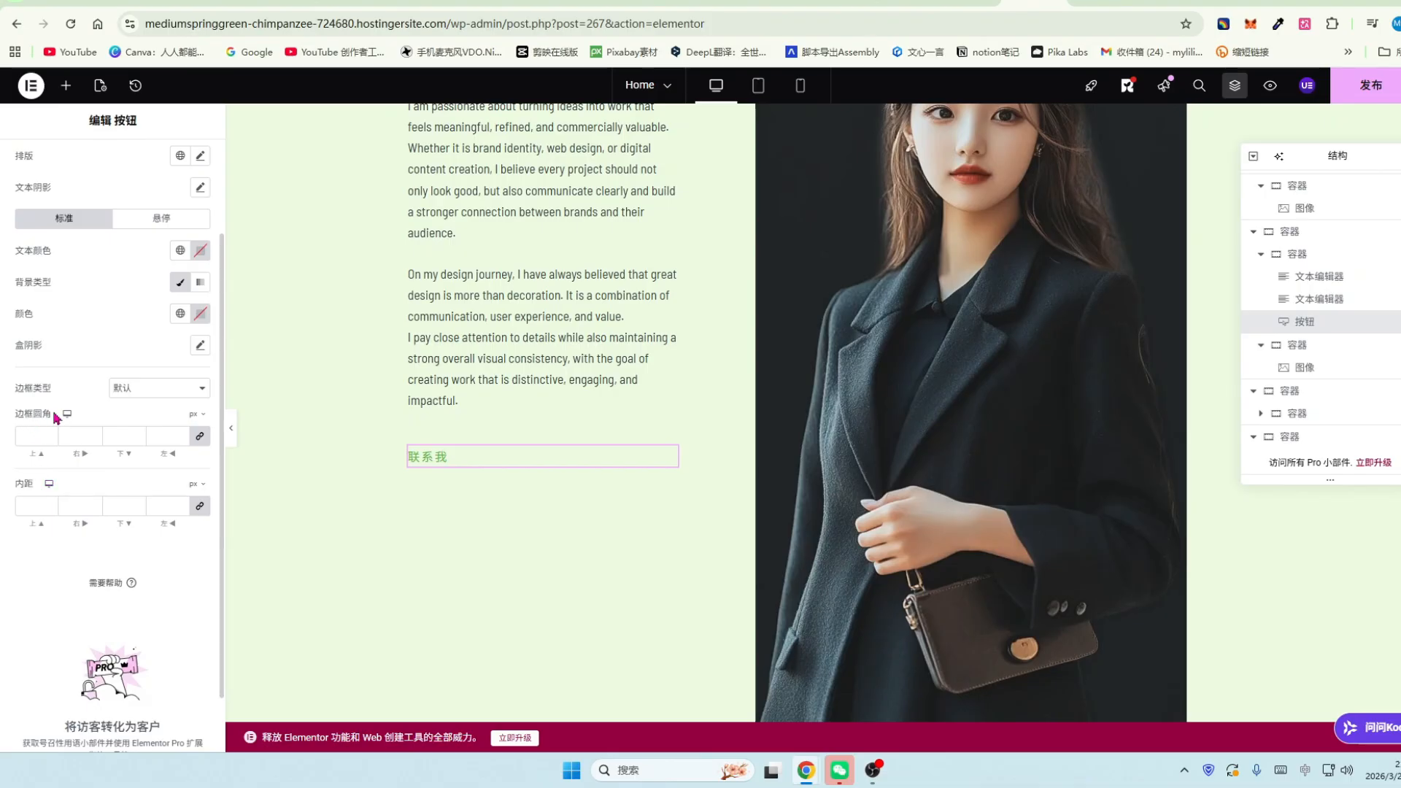
scroll(55, 418, up, 1)
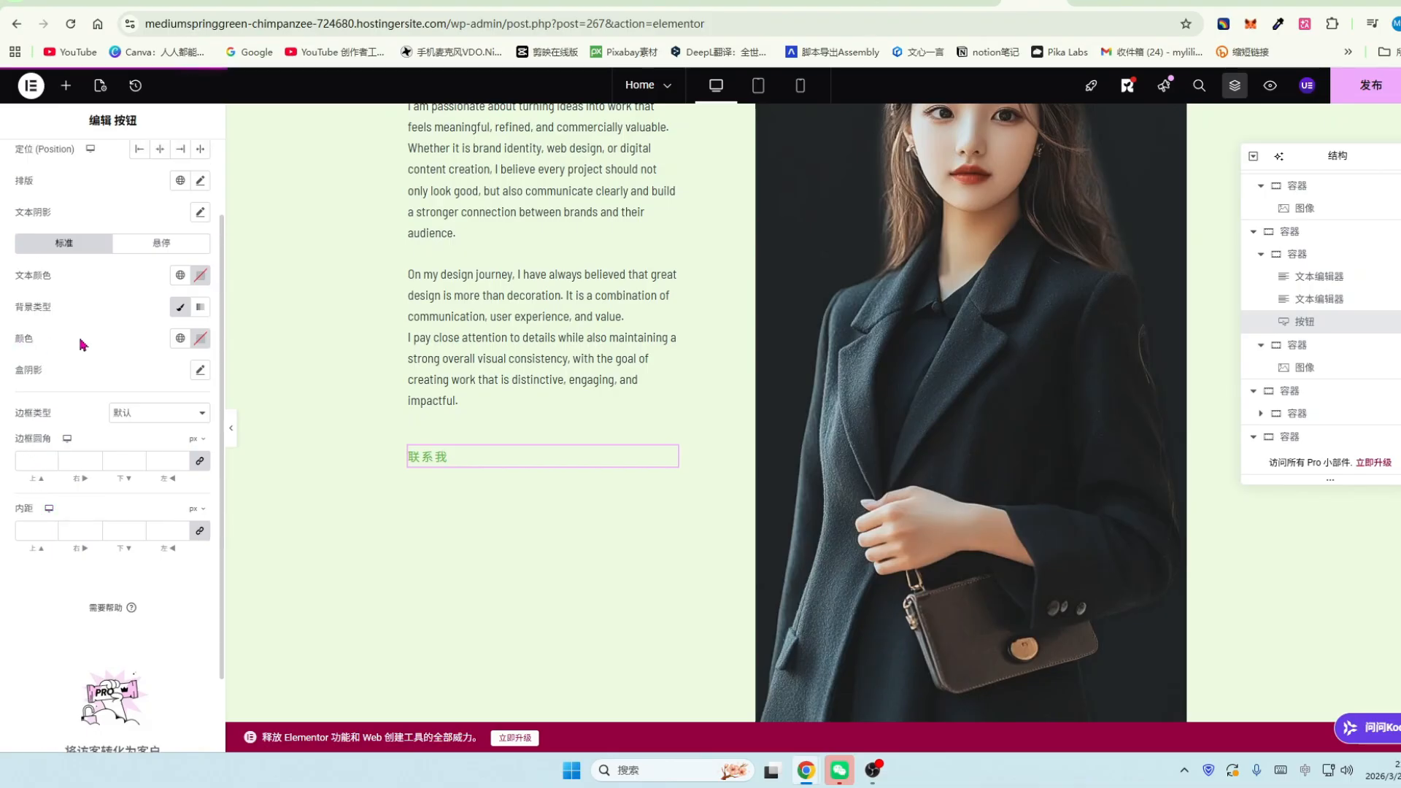
click(201, 339)
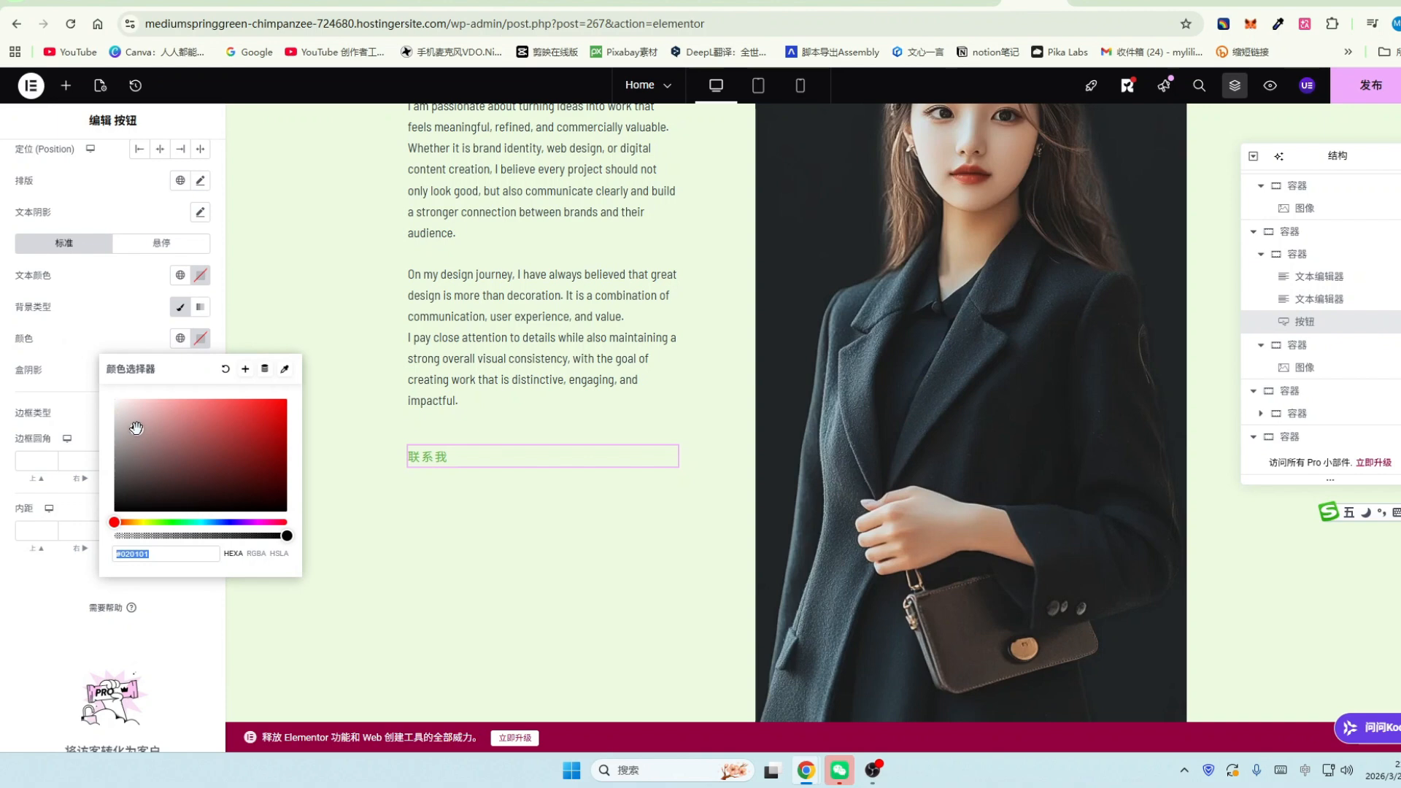
click(225, 457)
click(157, 432)
click(251, 509)
click(31, 291)
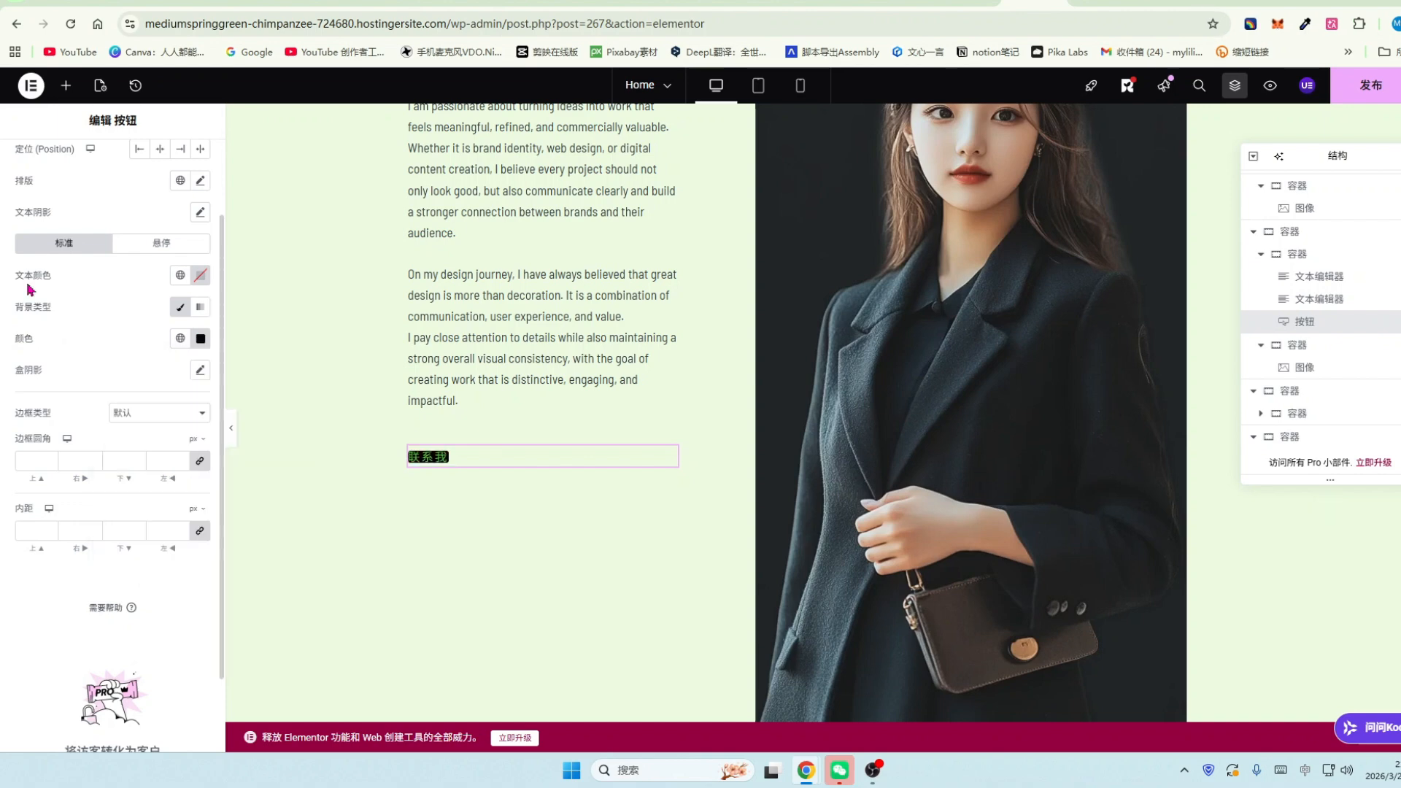
Set the button's hover text colour to beige #C7C1A8 and centre the button in its column.
click(162, 243)
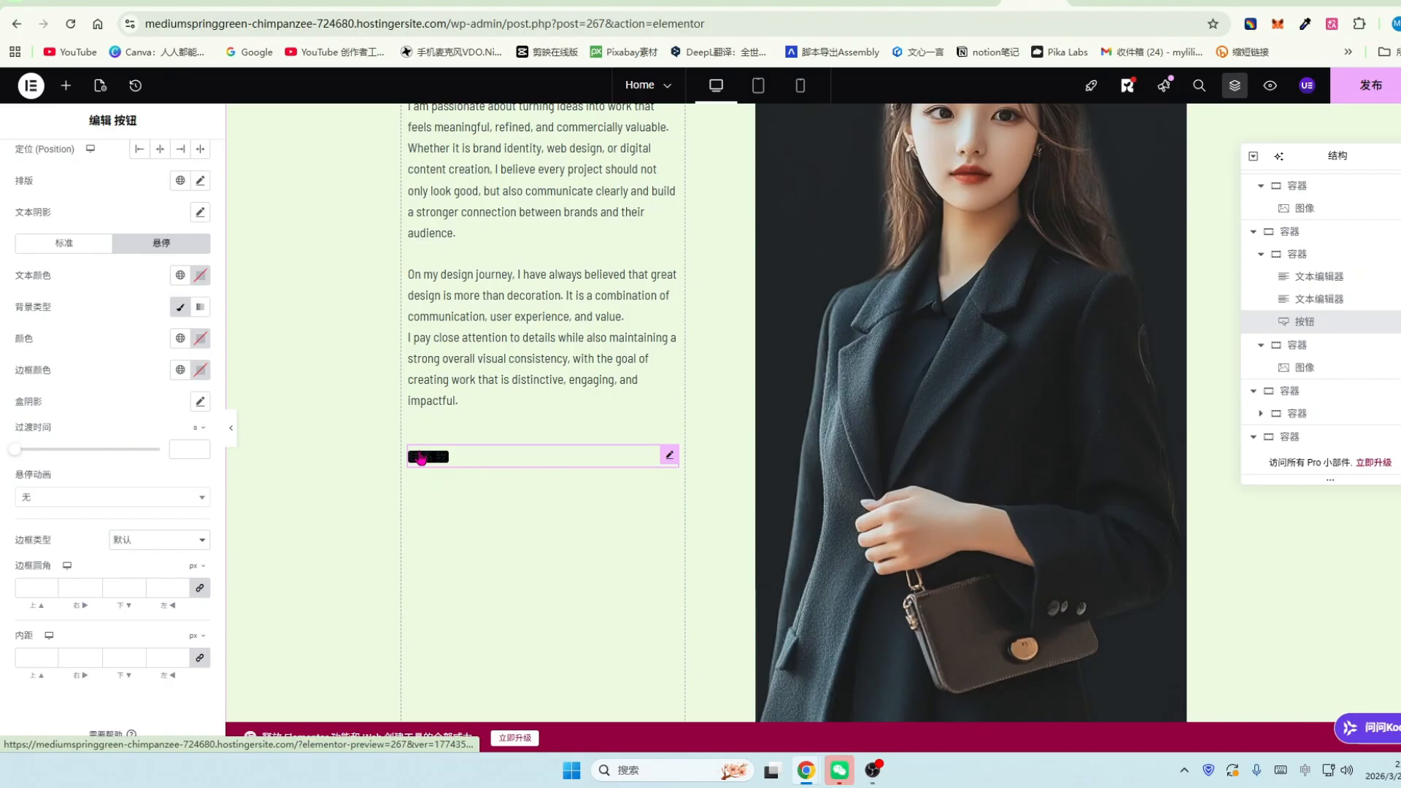
click(201, 282)
click(251, 359)
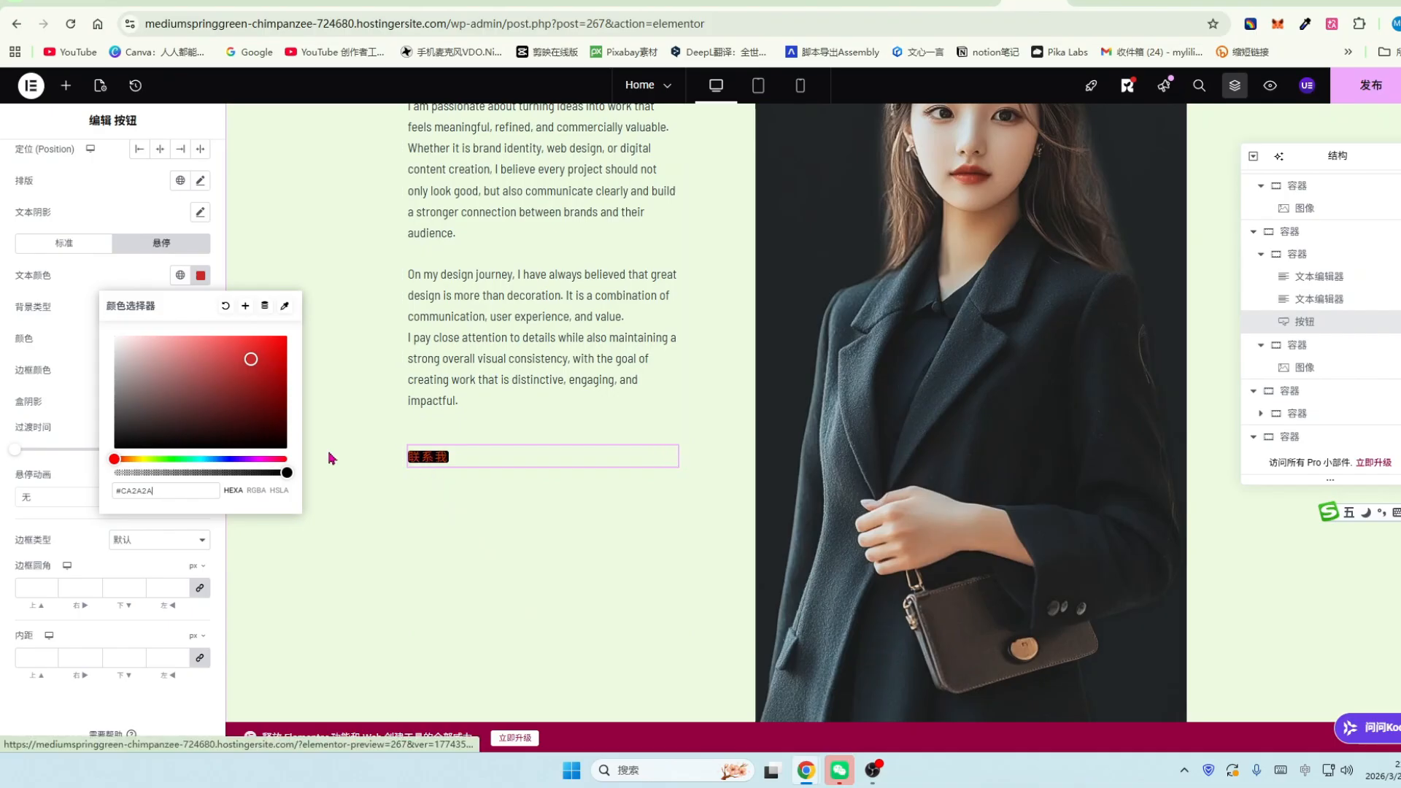
click(232, 460)
click(274, 359)
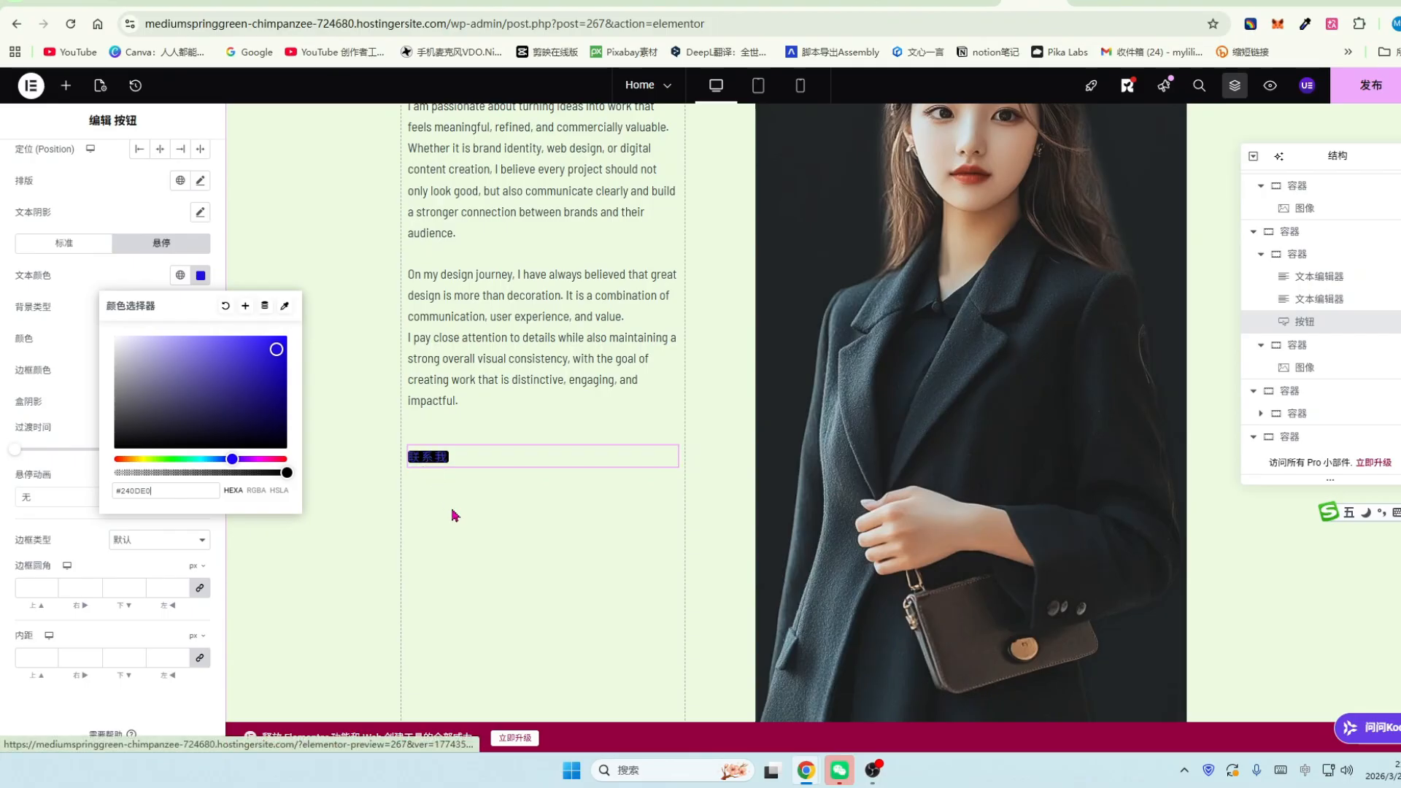
click(137, 459)
click(140, 361)
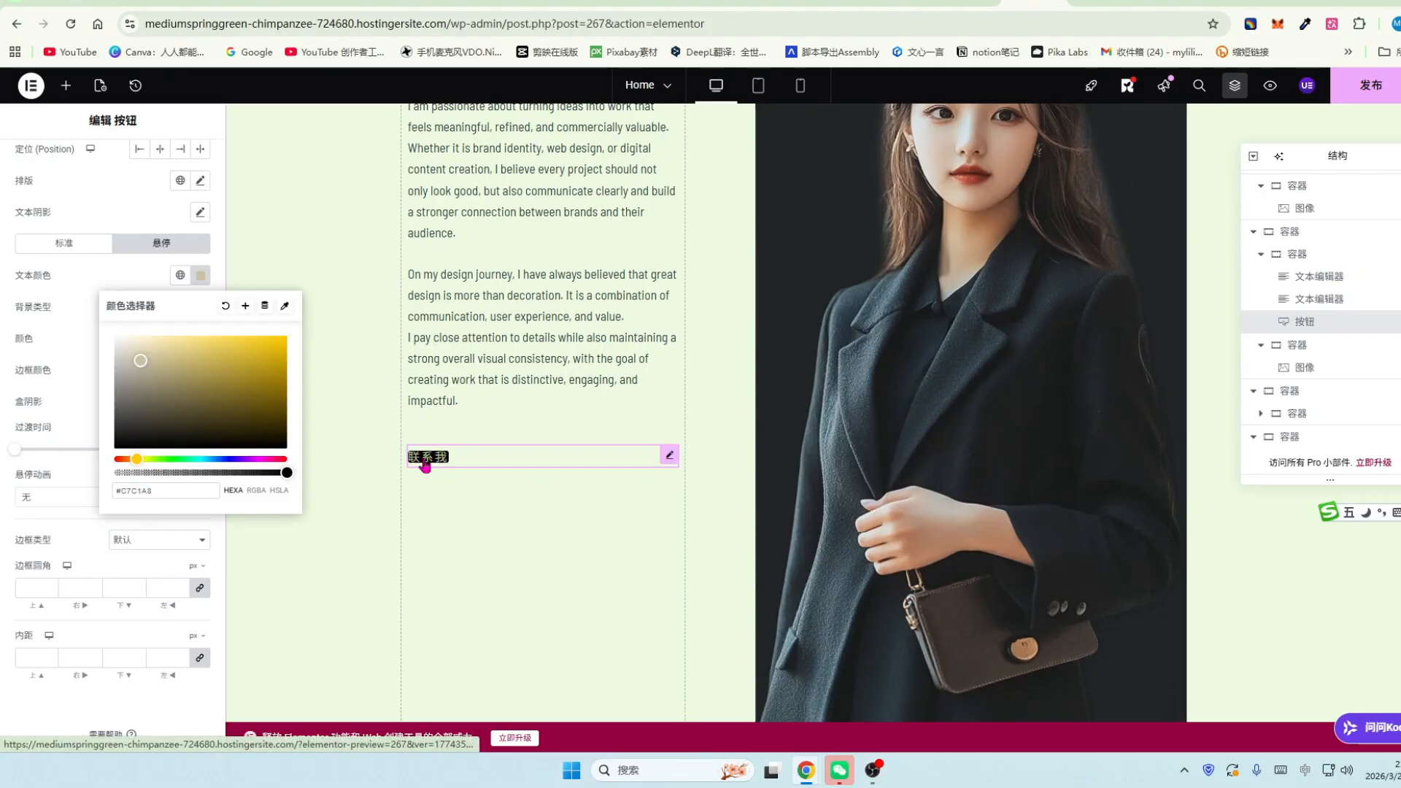
click(426, 466)
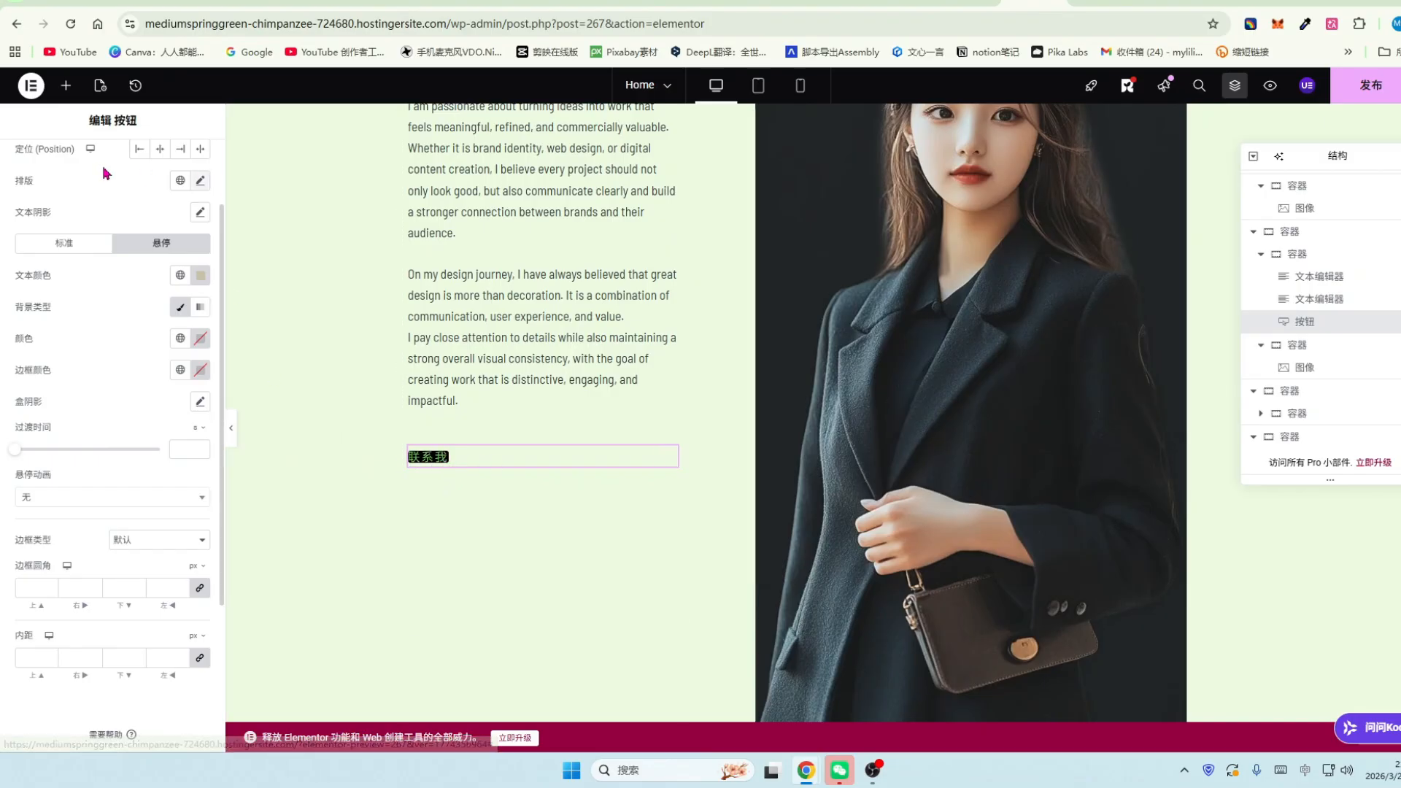
click(160, 149)
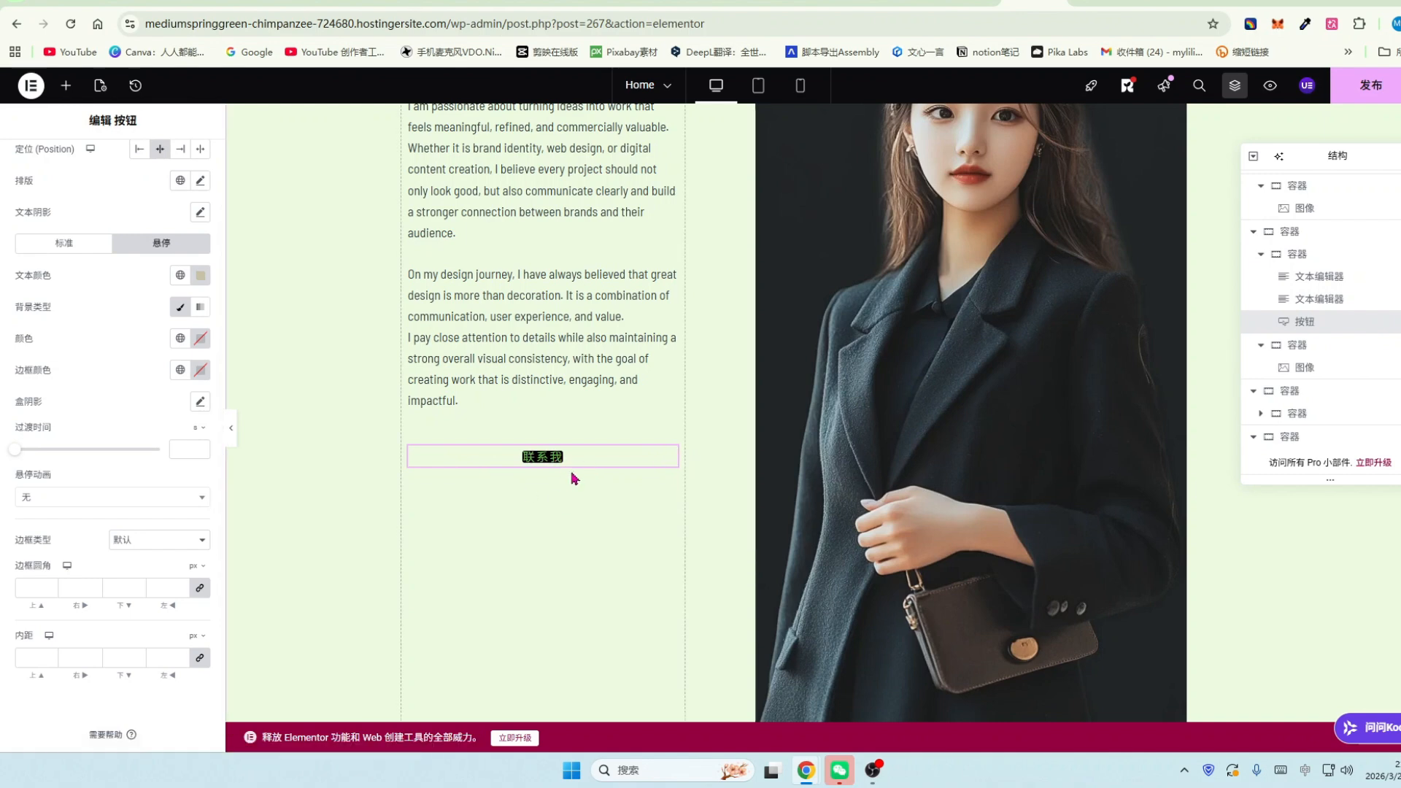
Round all the button's corners to 10 px and enlarge its label's font size.
click(30, 585)
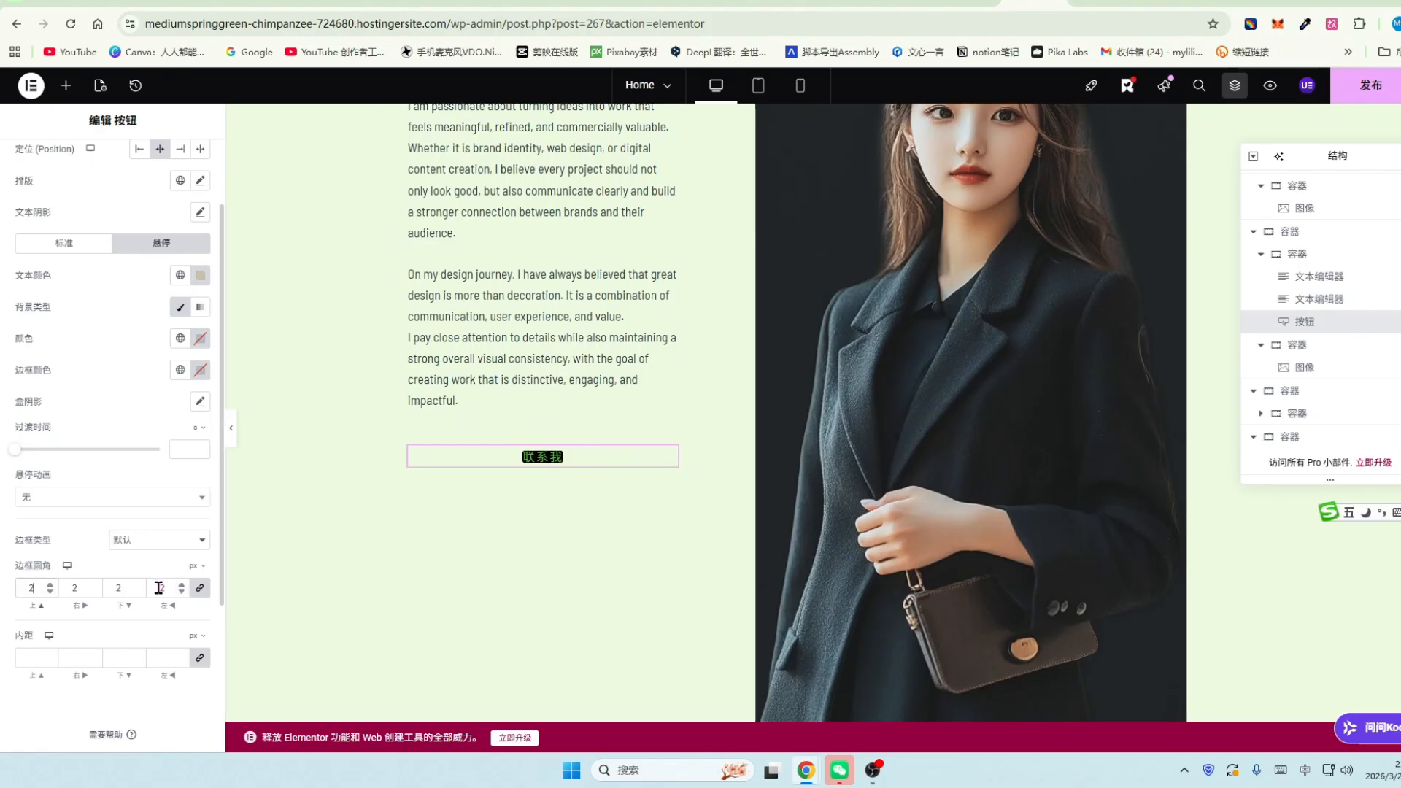
key(BackSpace)
text(15)
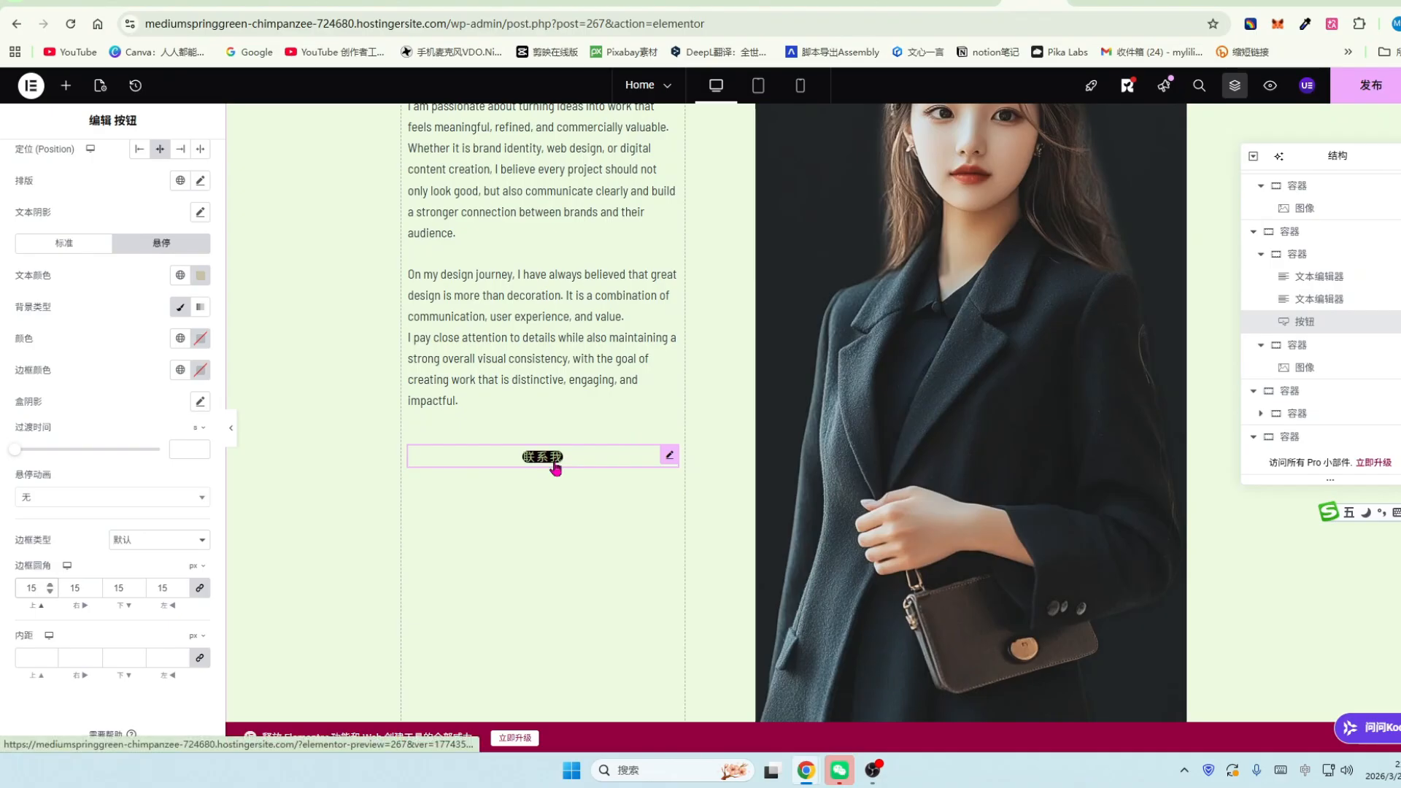
drag(38, 589, 7, 590)
text(10)
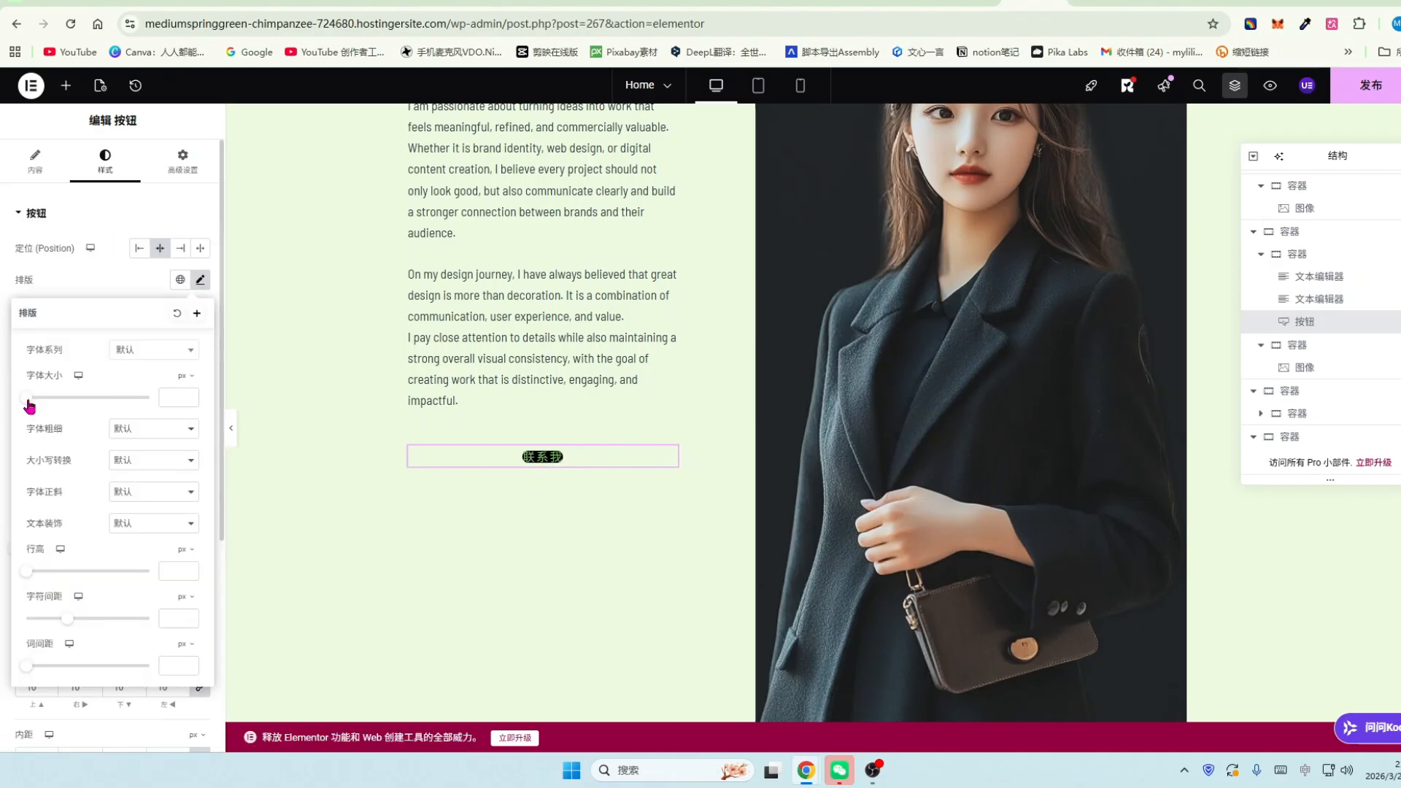
drag(27, 399, 55, 401)
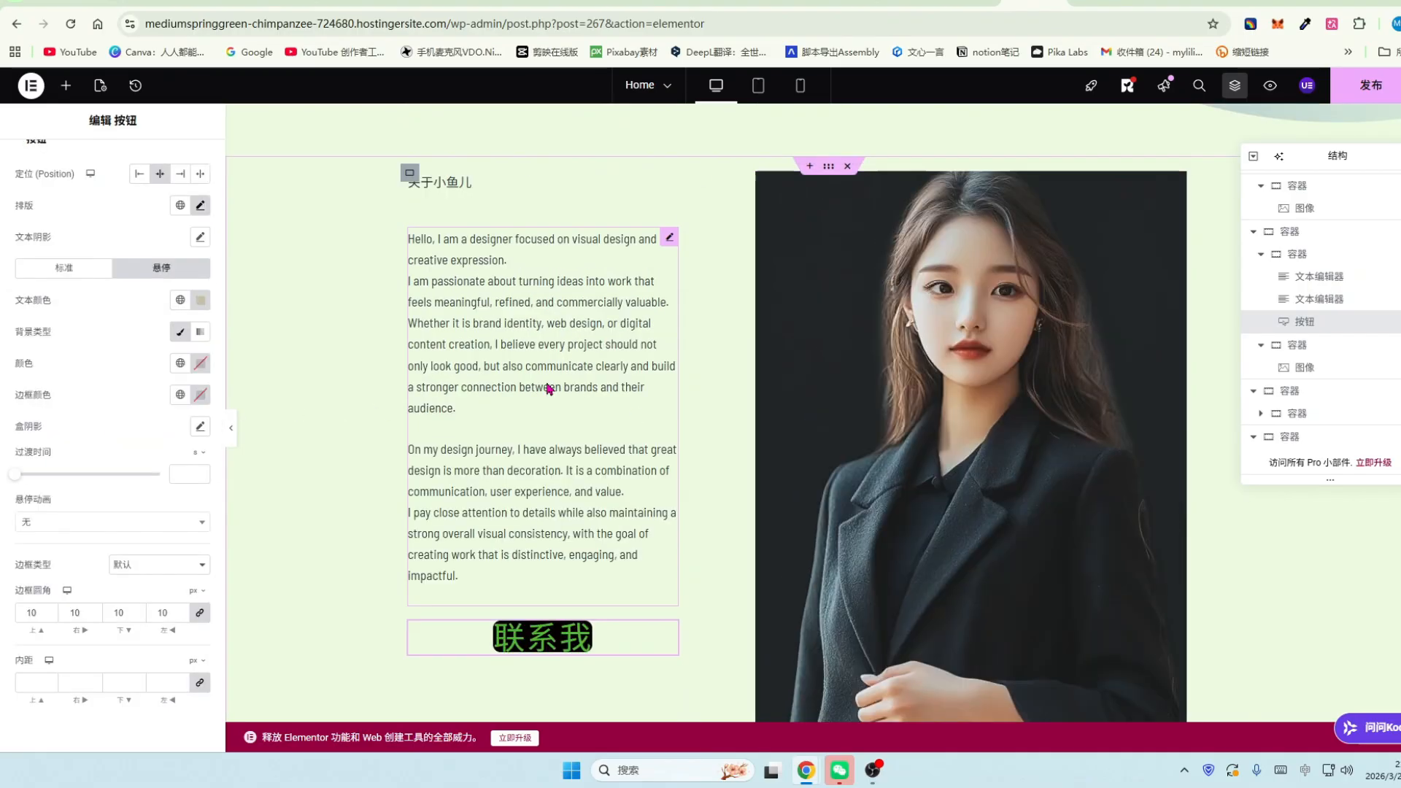
Set the English introduction text's font size to 27 px.
click(669, 238)
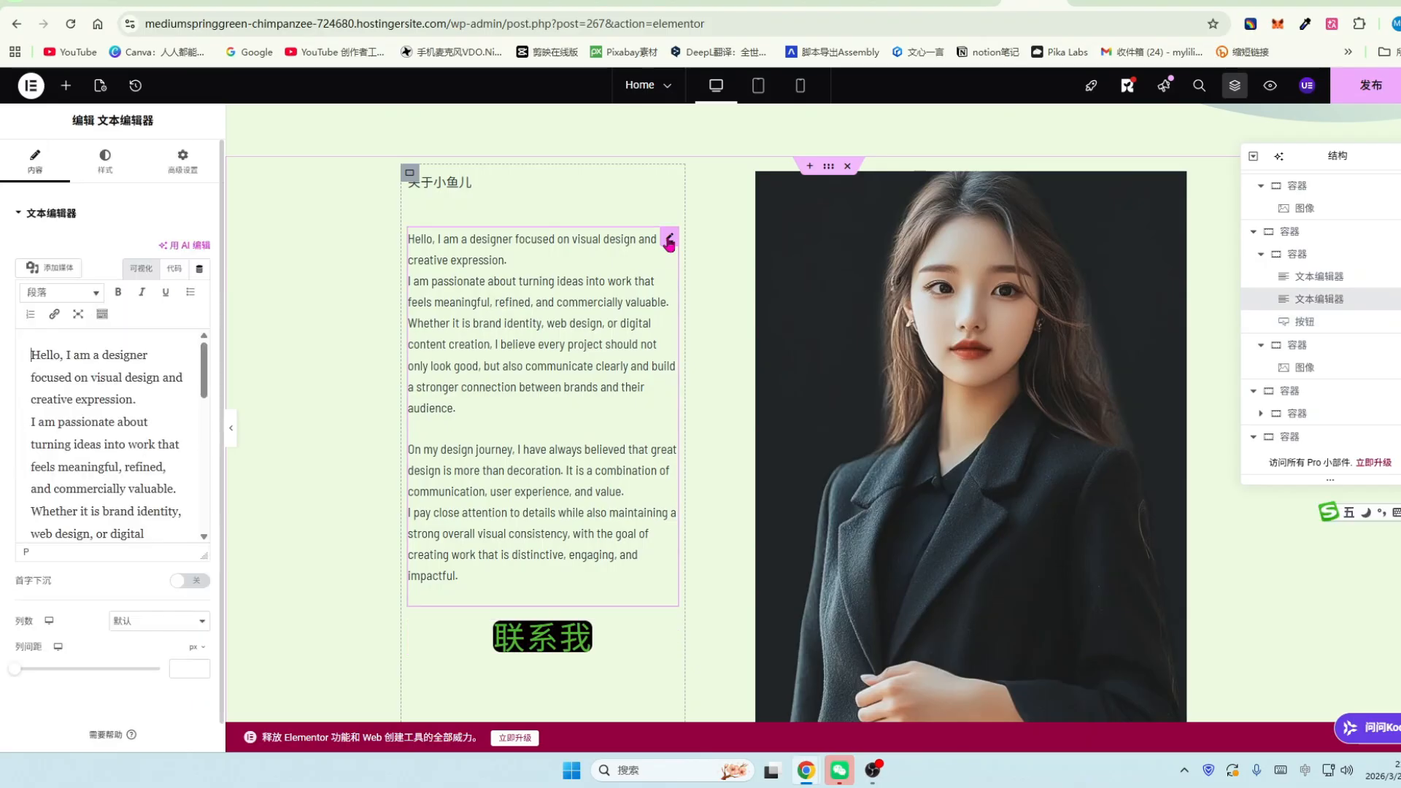
click(105, 161)
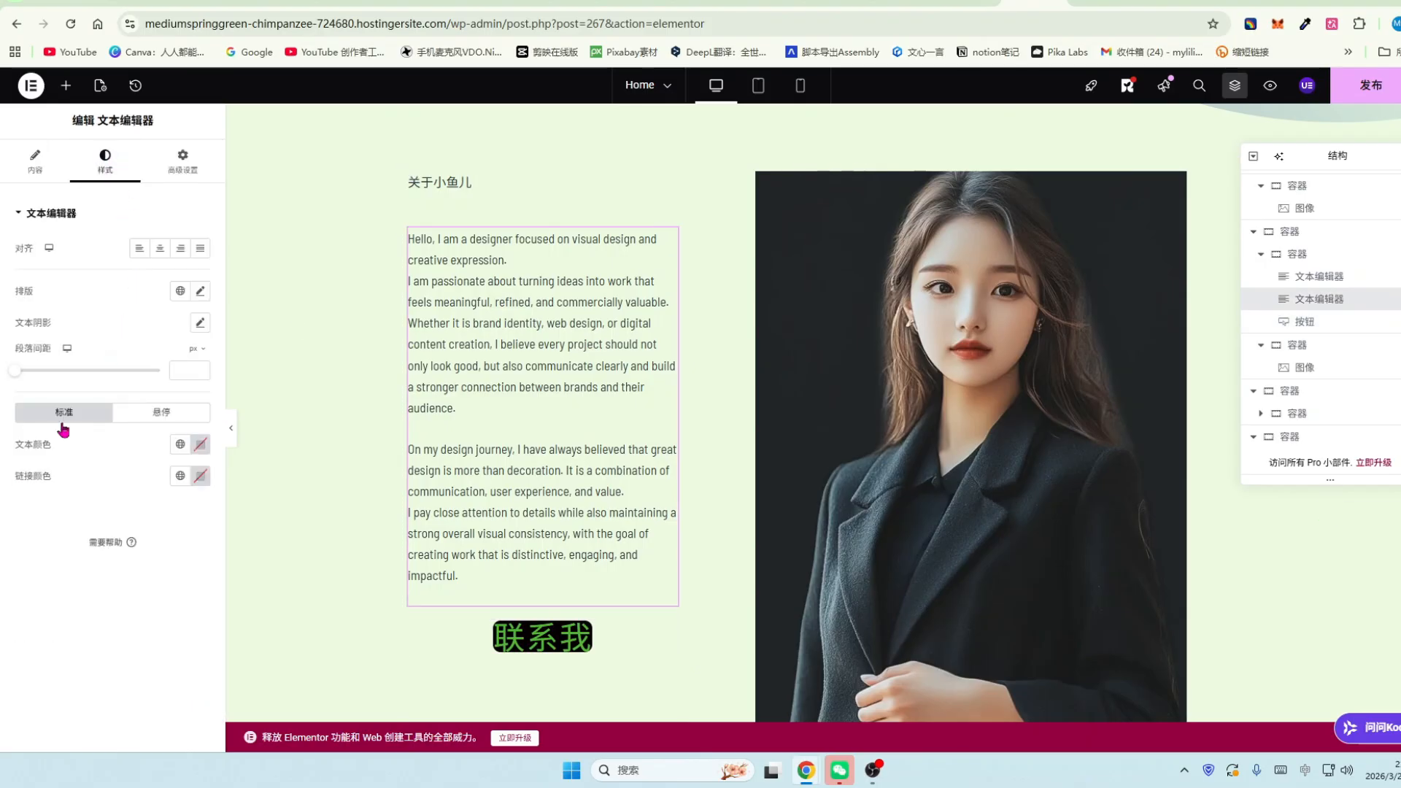
click(200, 290)
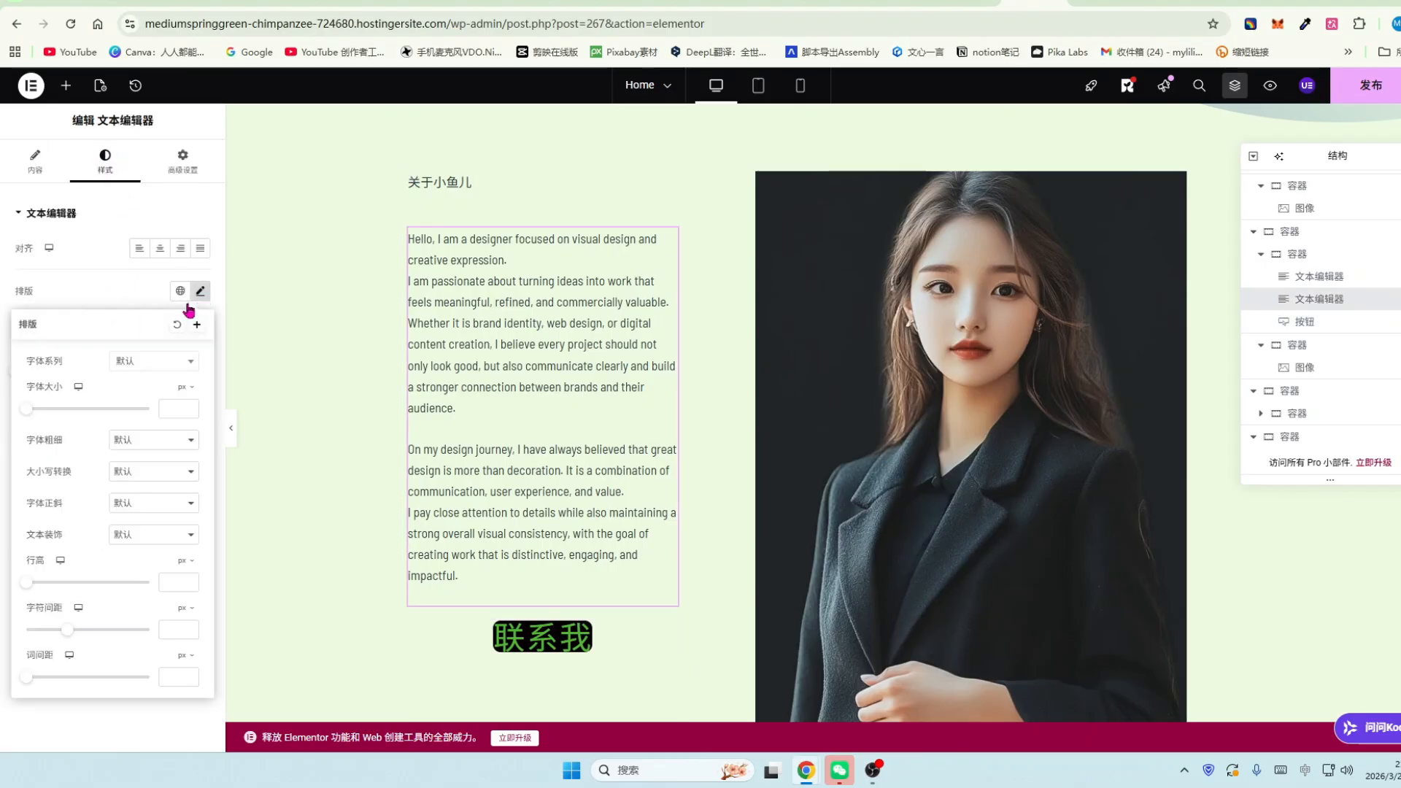
drag(28, 409, 39, 410)
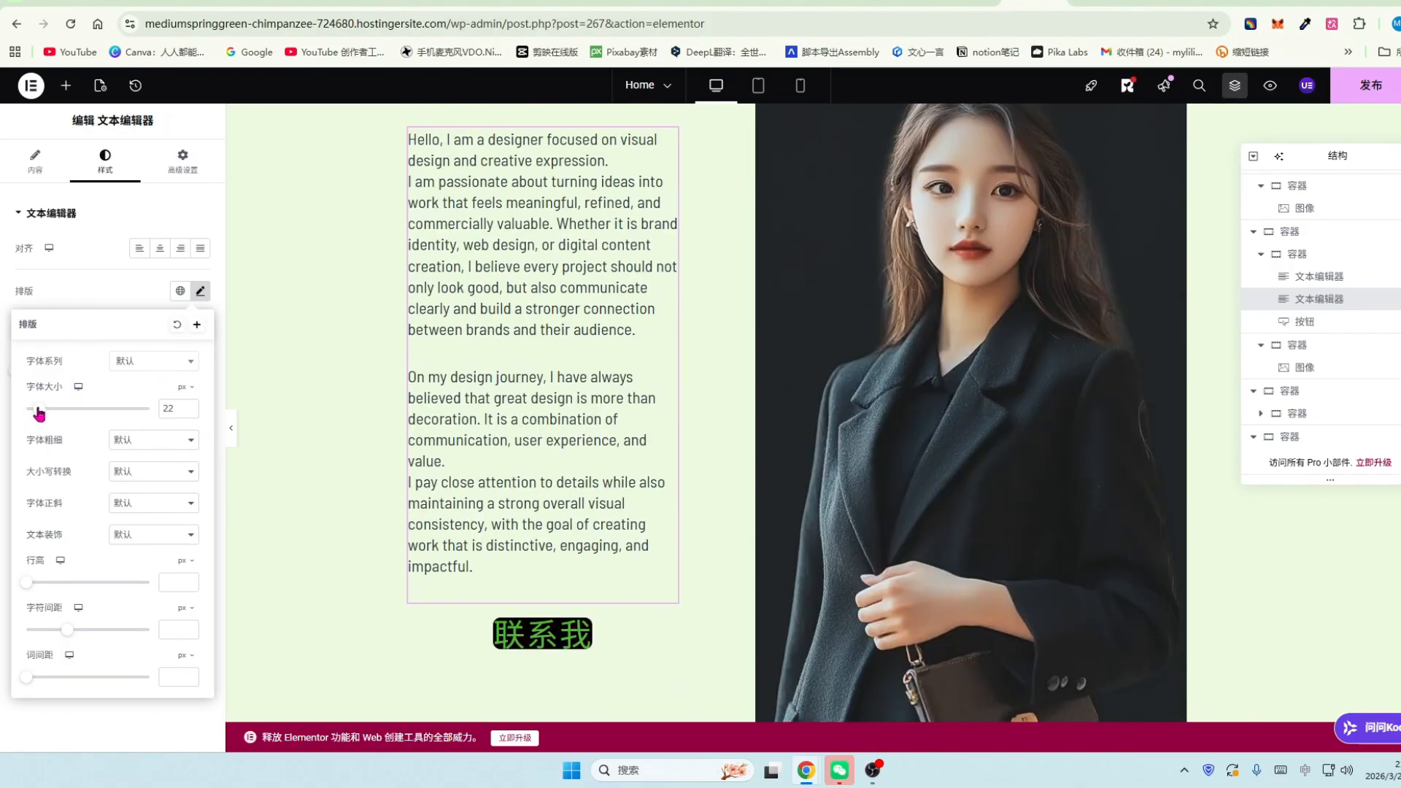
drag(39, 409, 42, 409)
scroll(759, 531, up, 6)
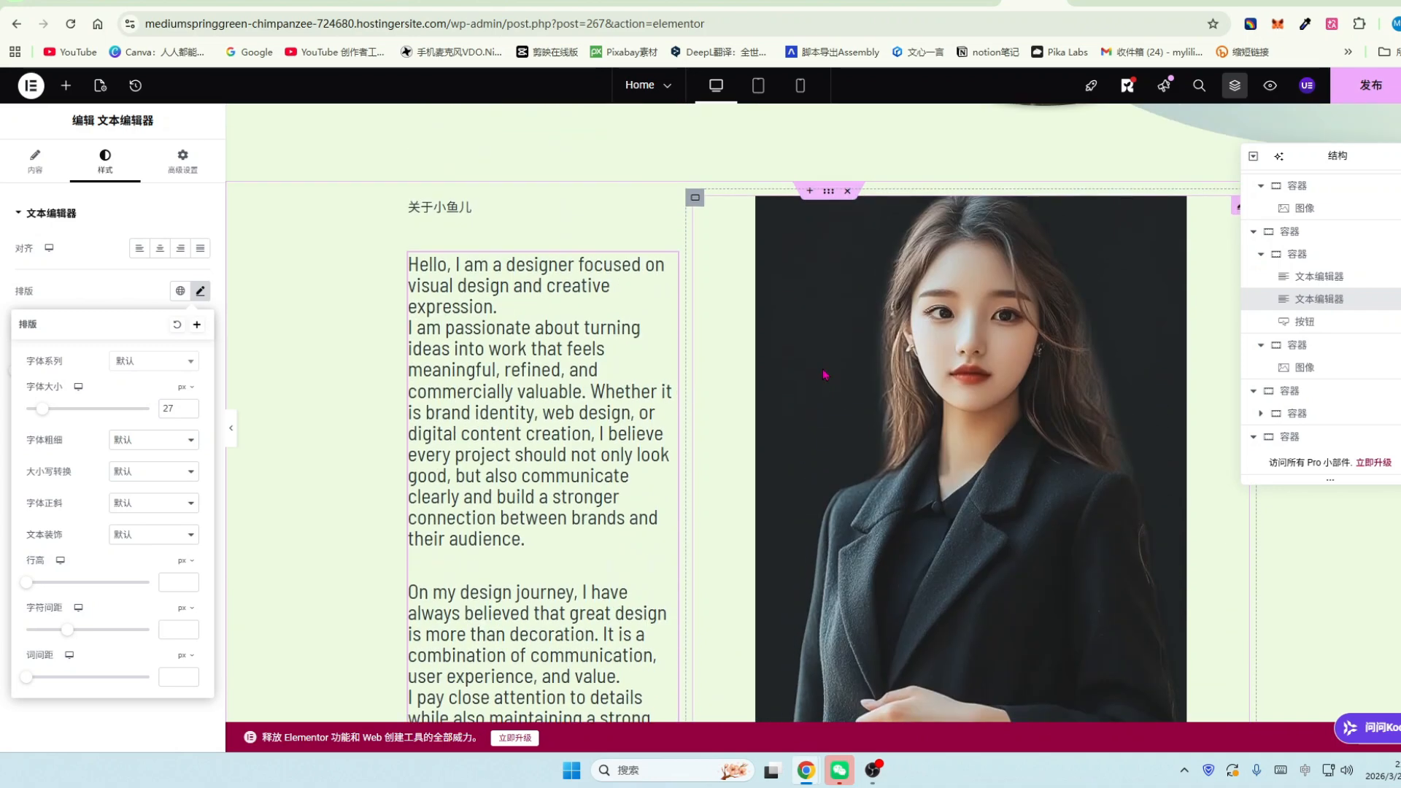
Set the Chinese about-me heading's font size to 52 px and its weight to 700 (Bold).
click(523, 315)
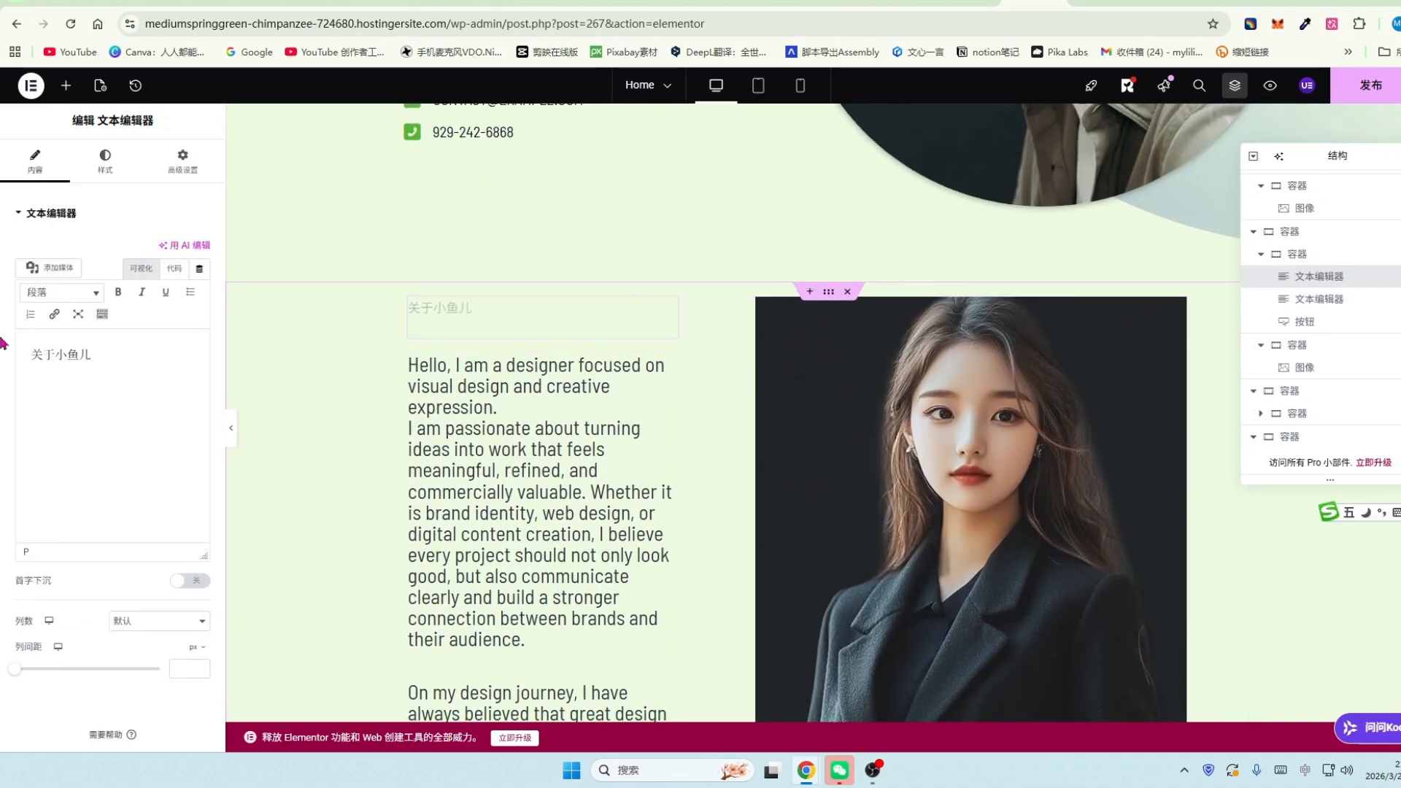
click(105, 161)
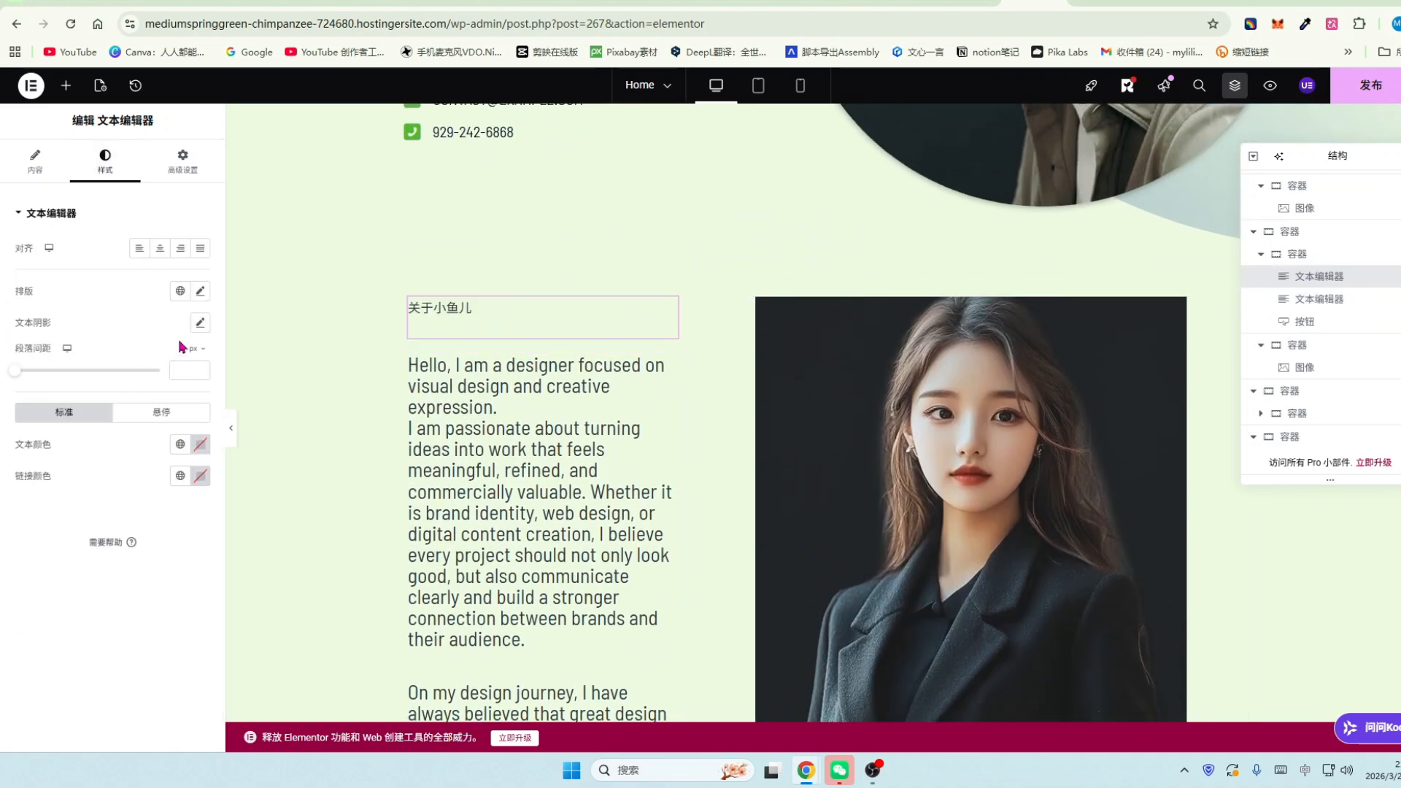
click(200, 291)
drag(28, 409, 57, 408)
click(191, 443)
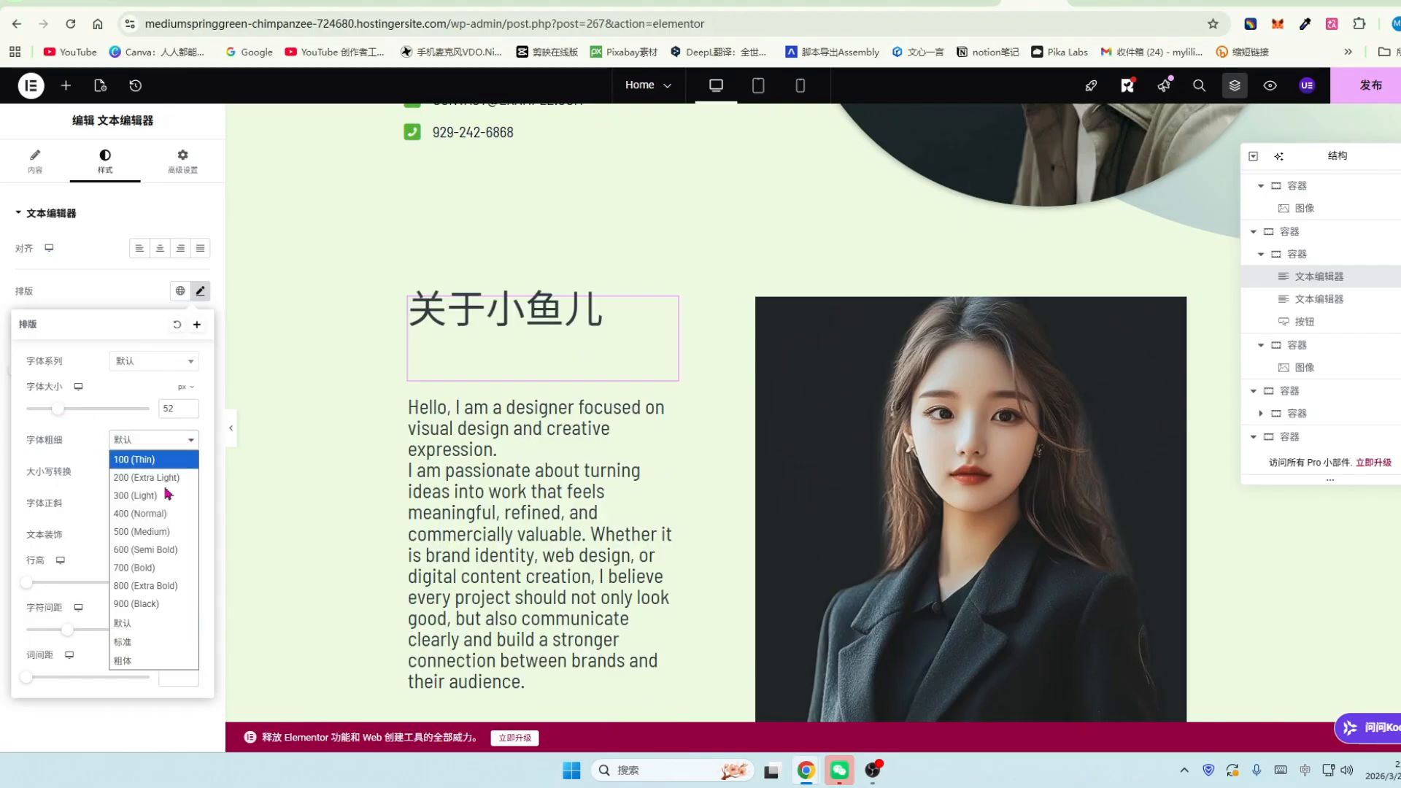
click(128, 582)
scroll(801, 413, down, 6)
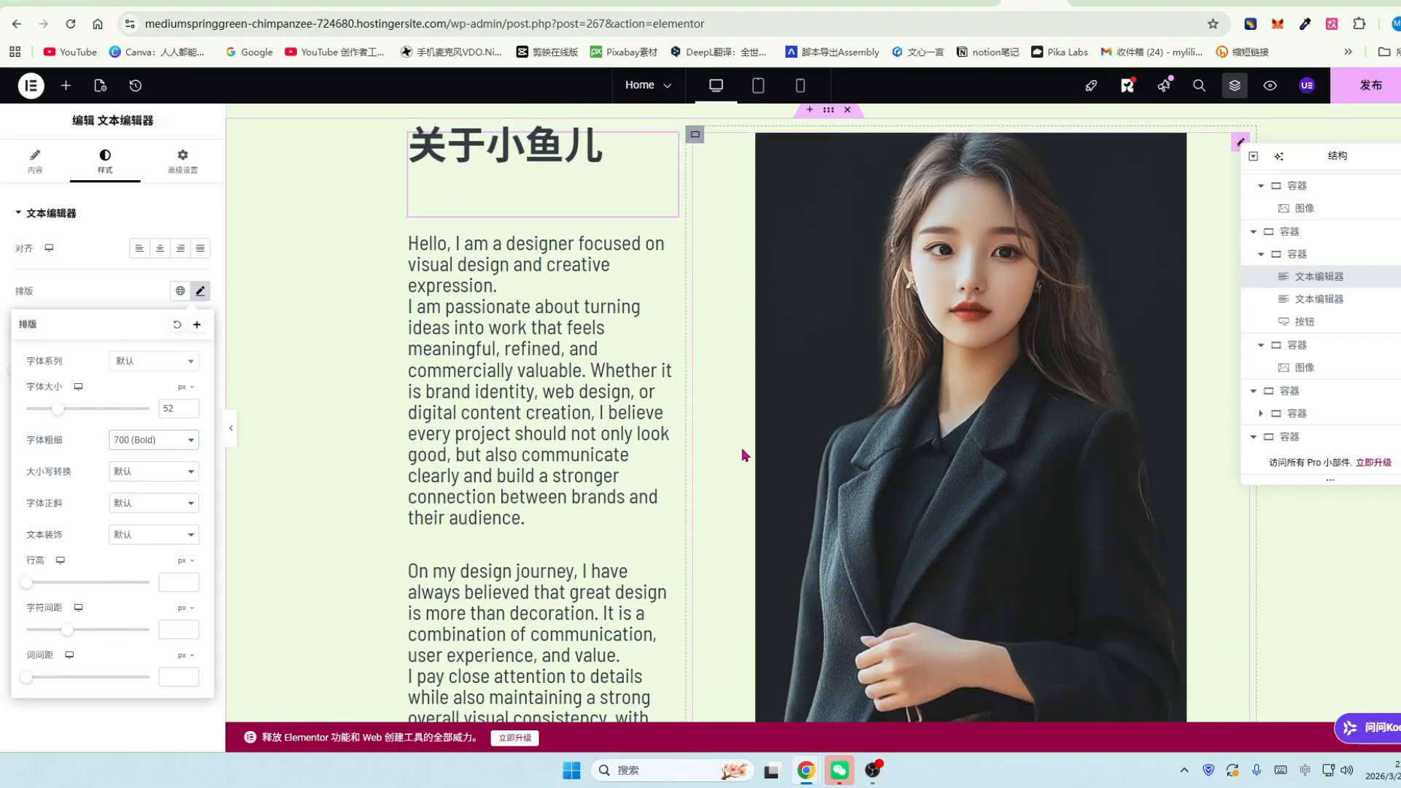
scroll(794, 394, up, 4)
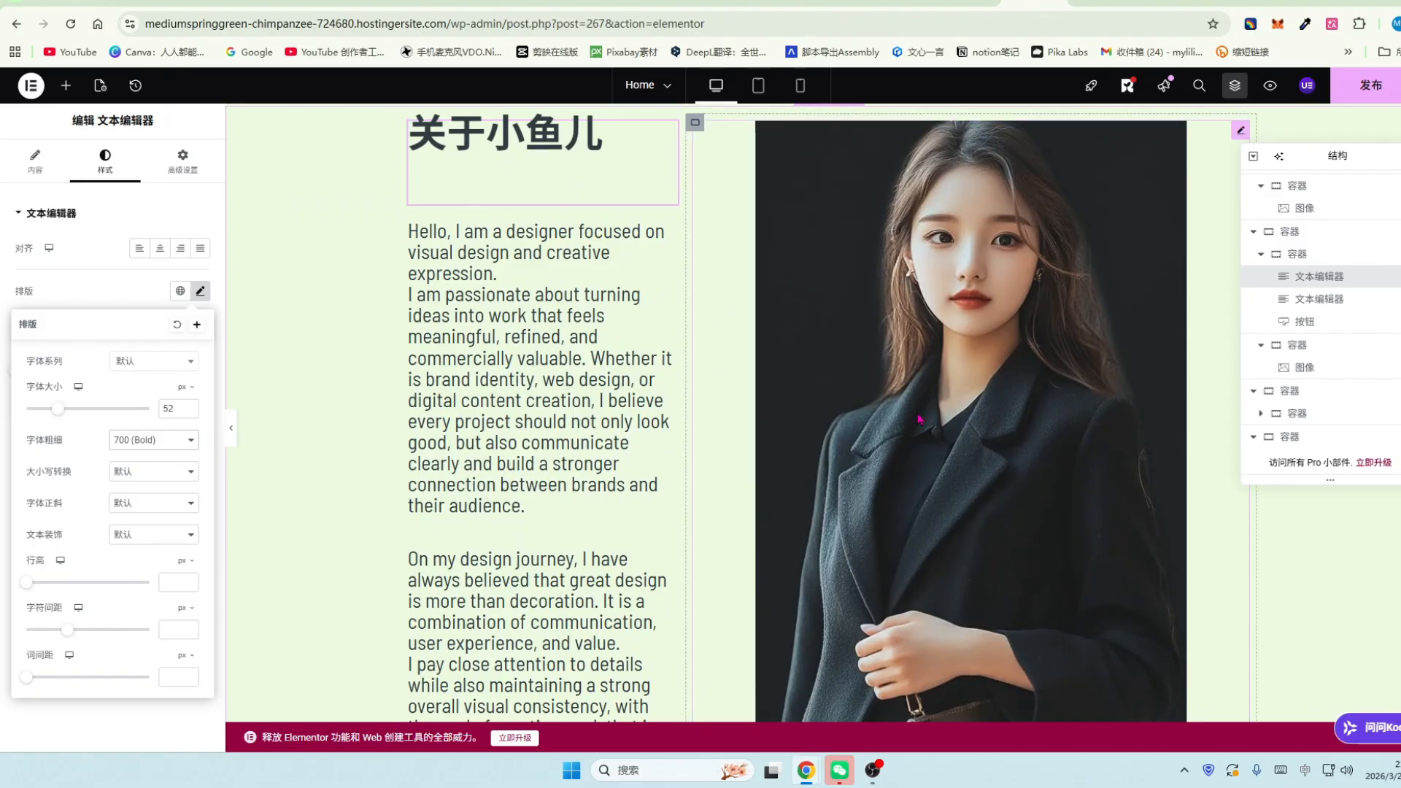
click(34, 161)
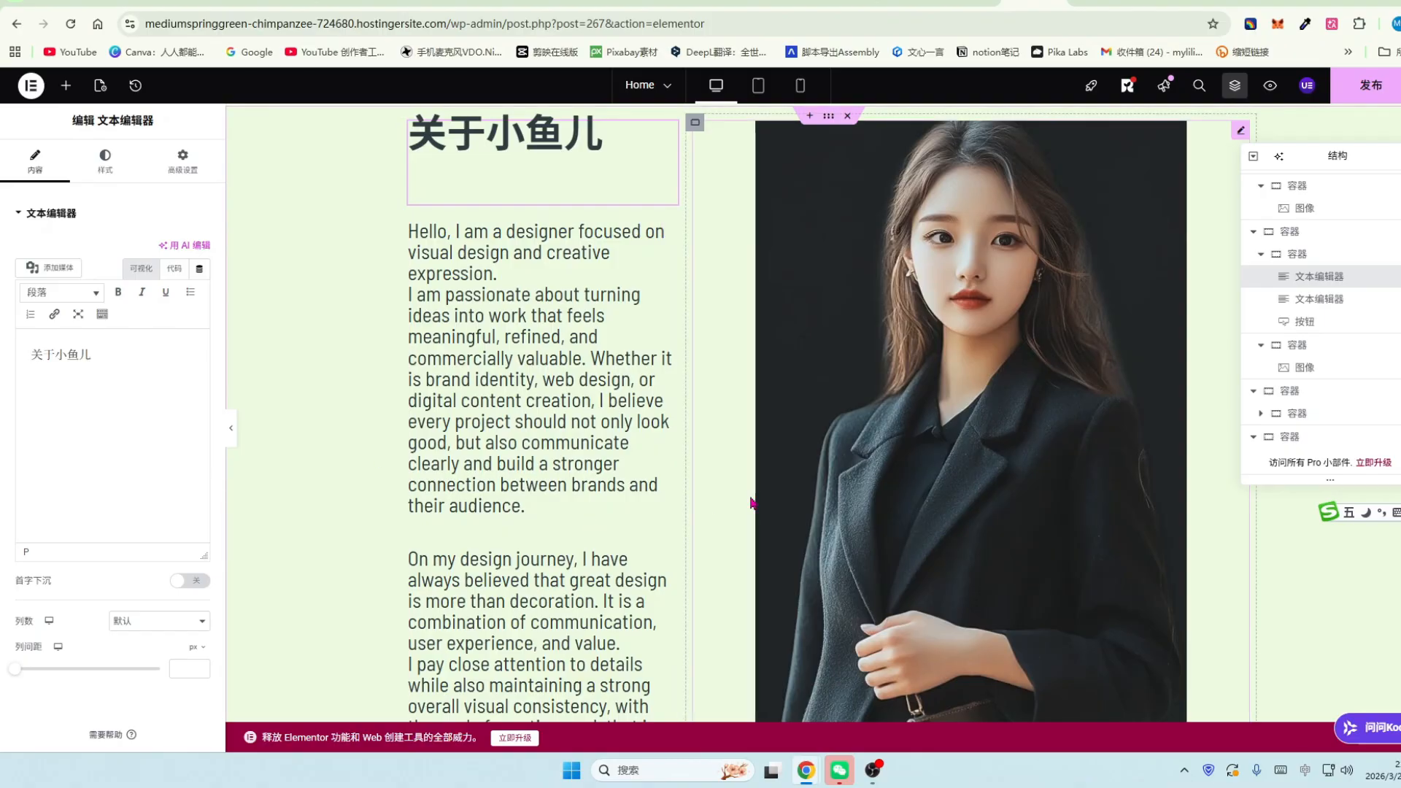
scroll(905, 413, up, 1)
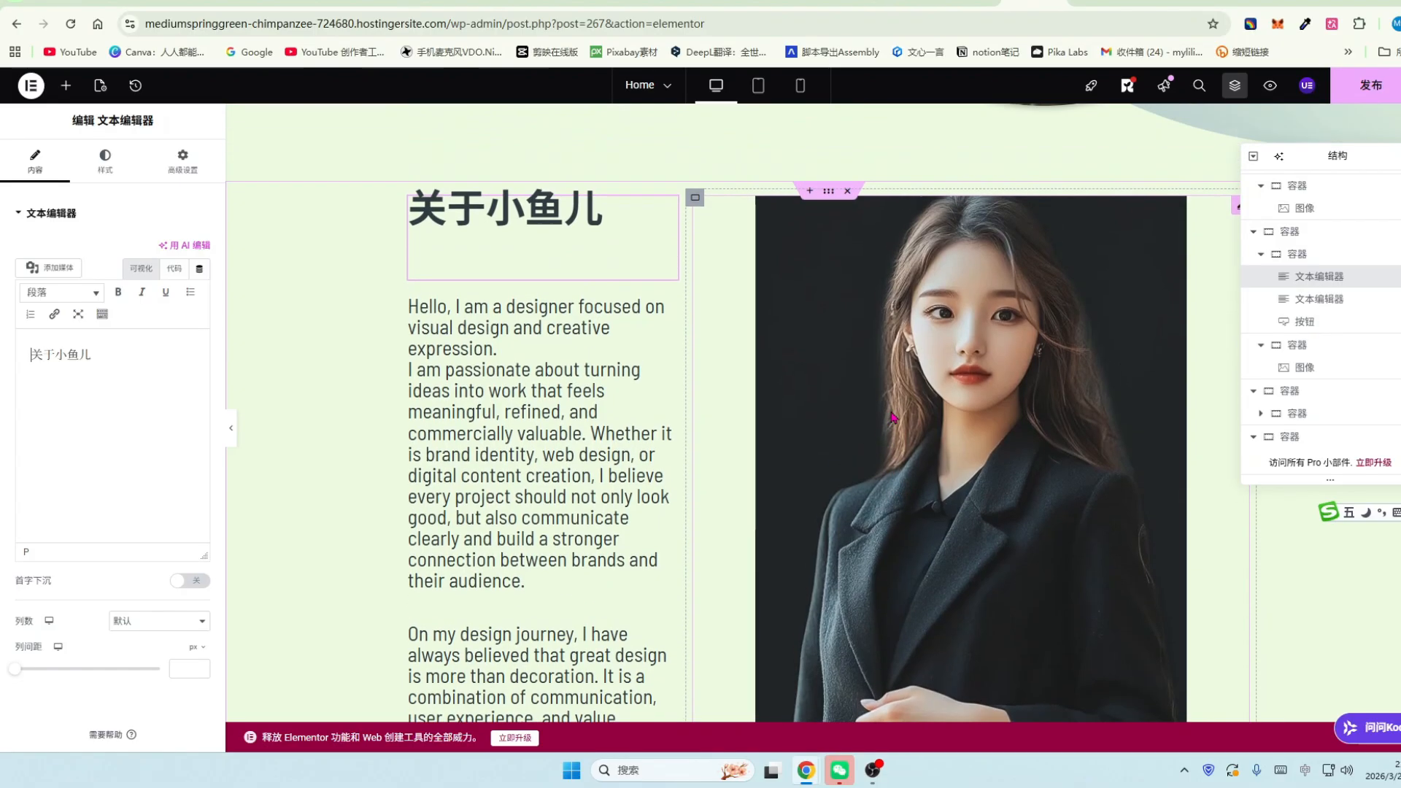
Set the about-me section container's width to 1168 px and minimum height to 157 px, and centre its items along the main axis.
click(829, 200)
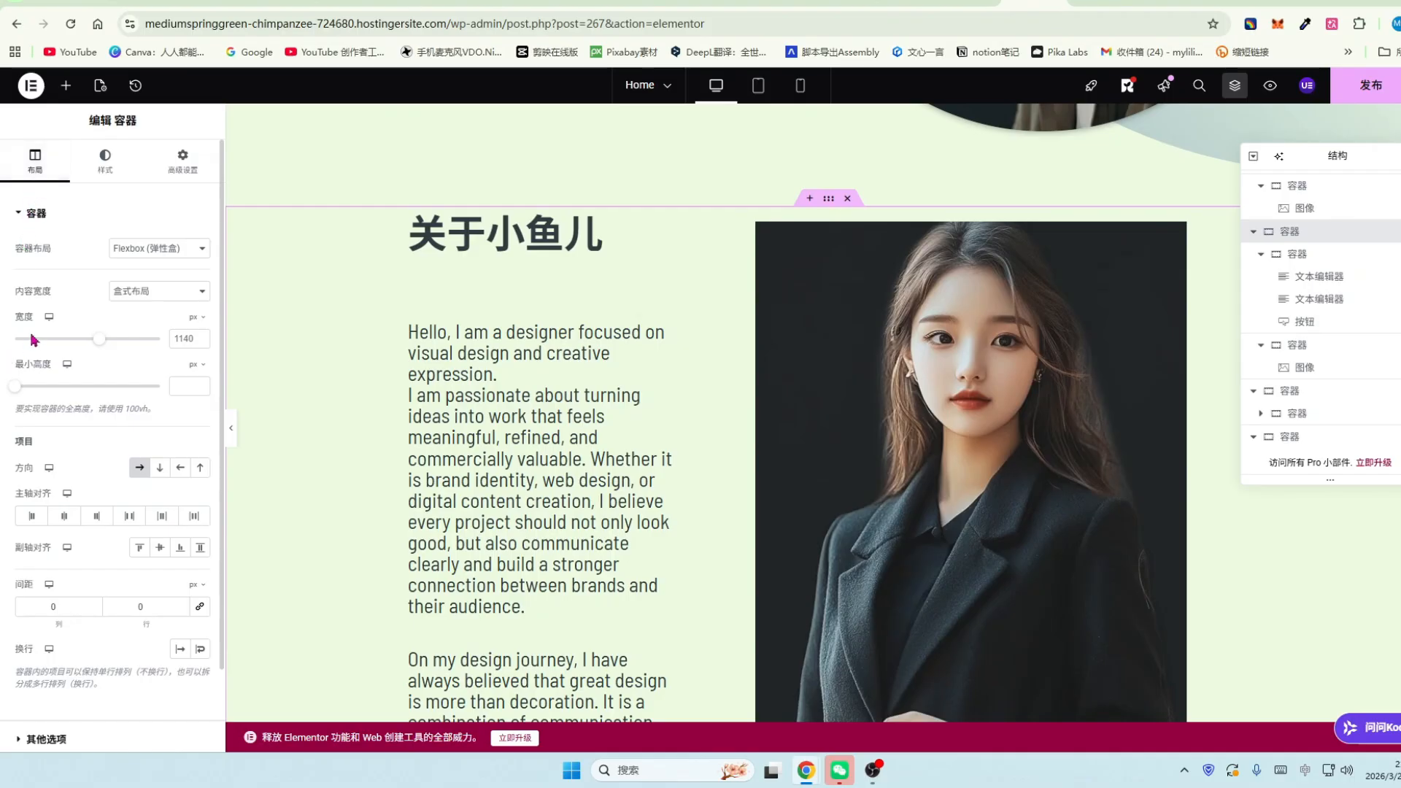
drag(25, 394, 31, 394)
mouse_move(98, 343)
mouse_down()
mouse_move(84, 346)
mouse_move(105, 348)
mouse_up()
scroll(245, 349, down, 1)
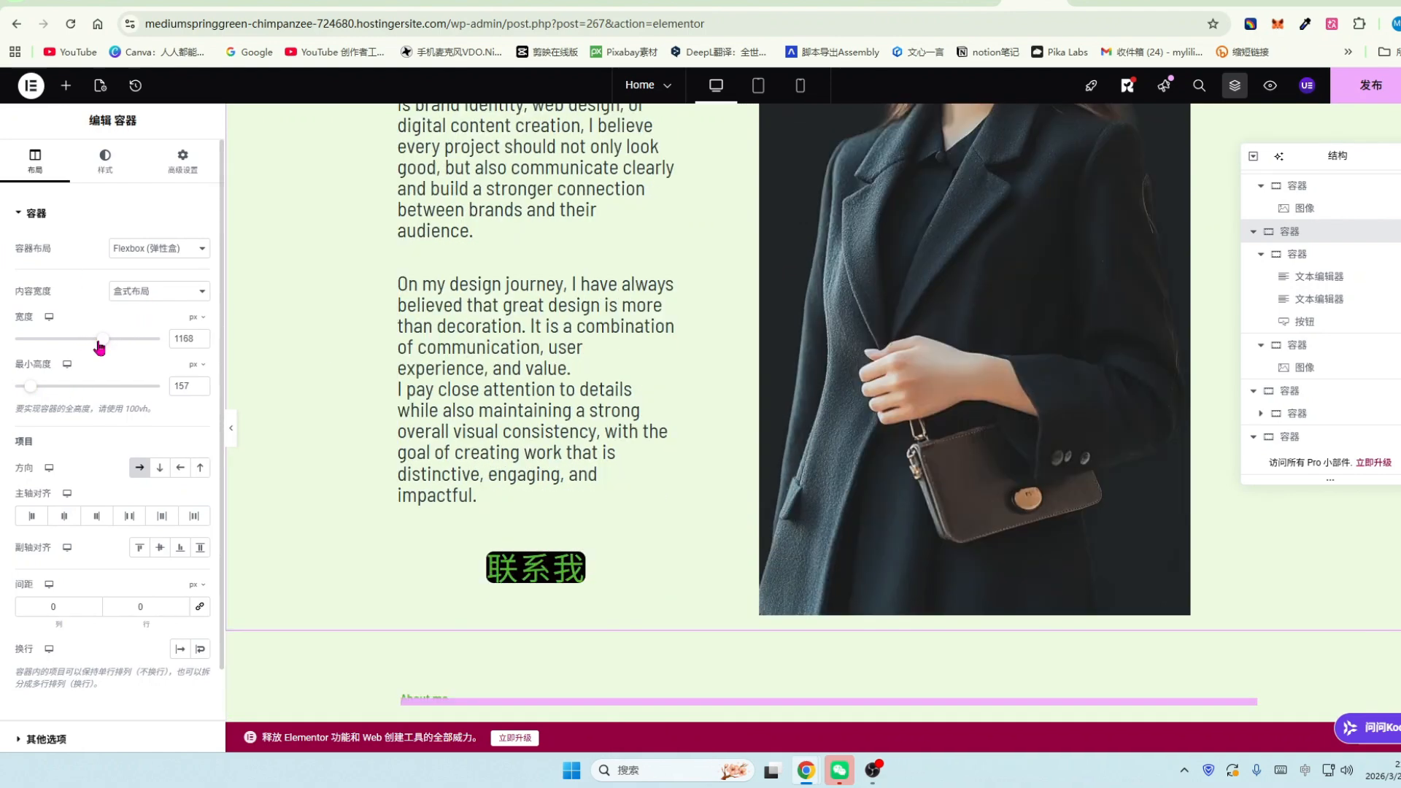
click(61, 517)
scroll(675, 385, up, 2)
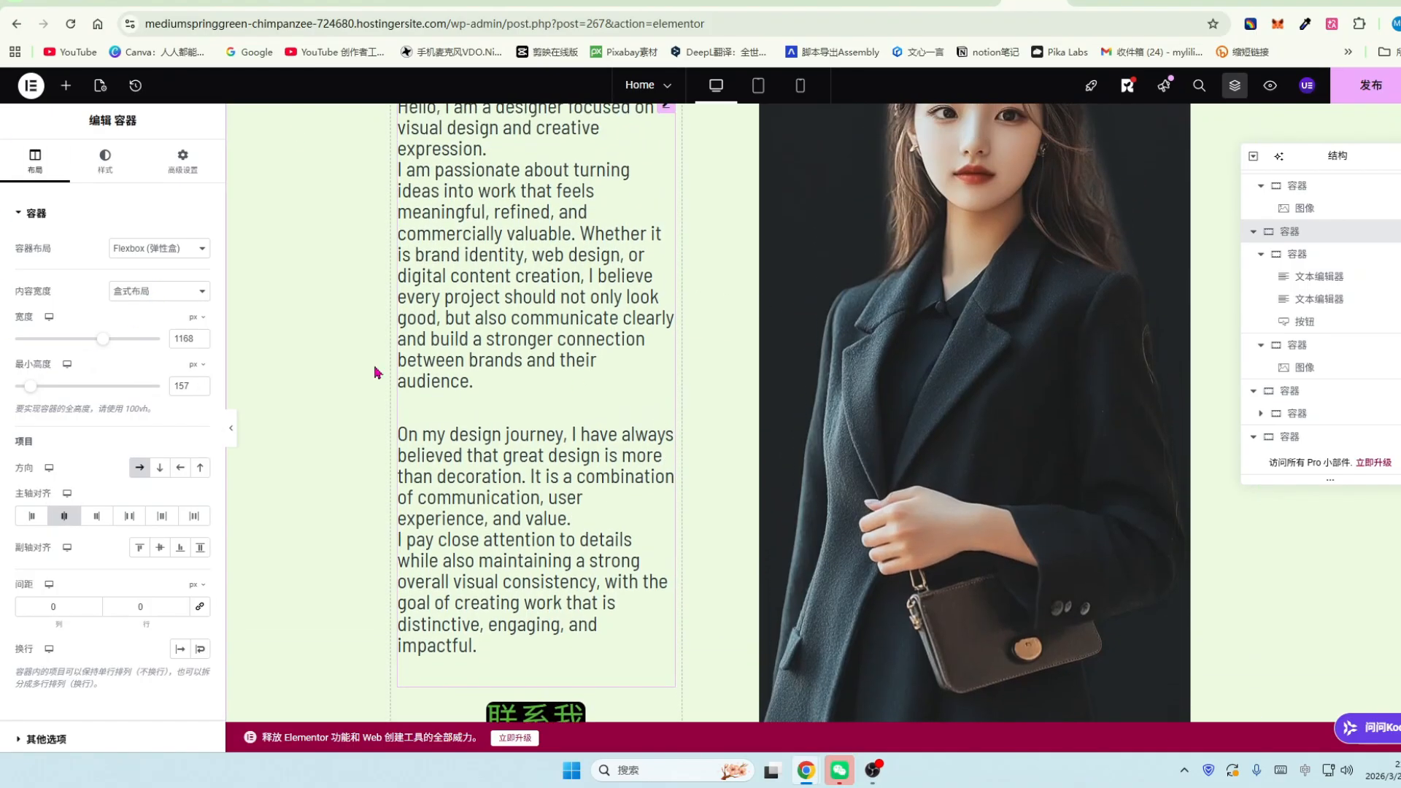
scroll(727, 415, up, 2)
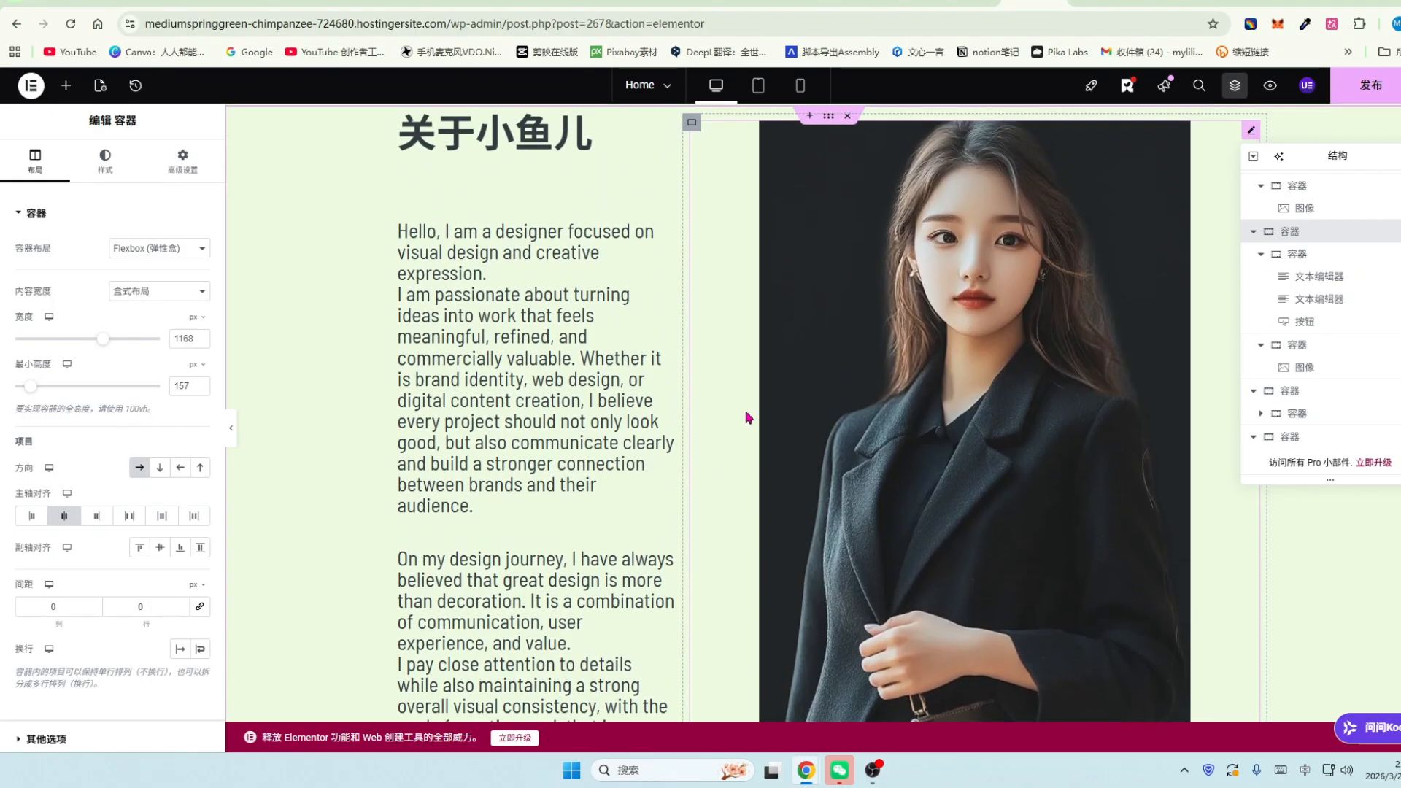
Add an empty section slot above the "About me" container and open the template library from it.
scroll(746, 417, down, 9)
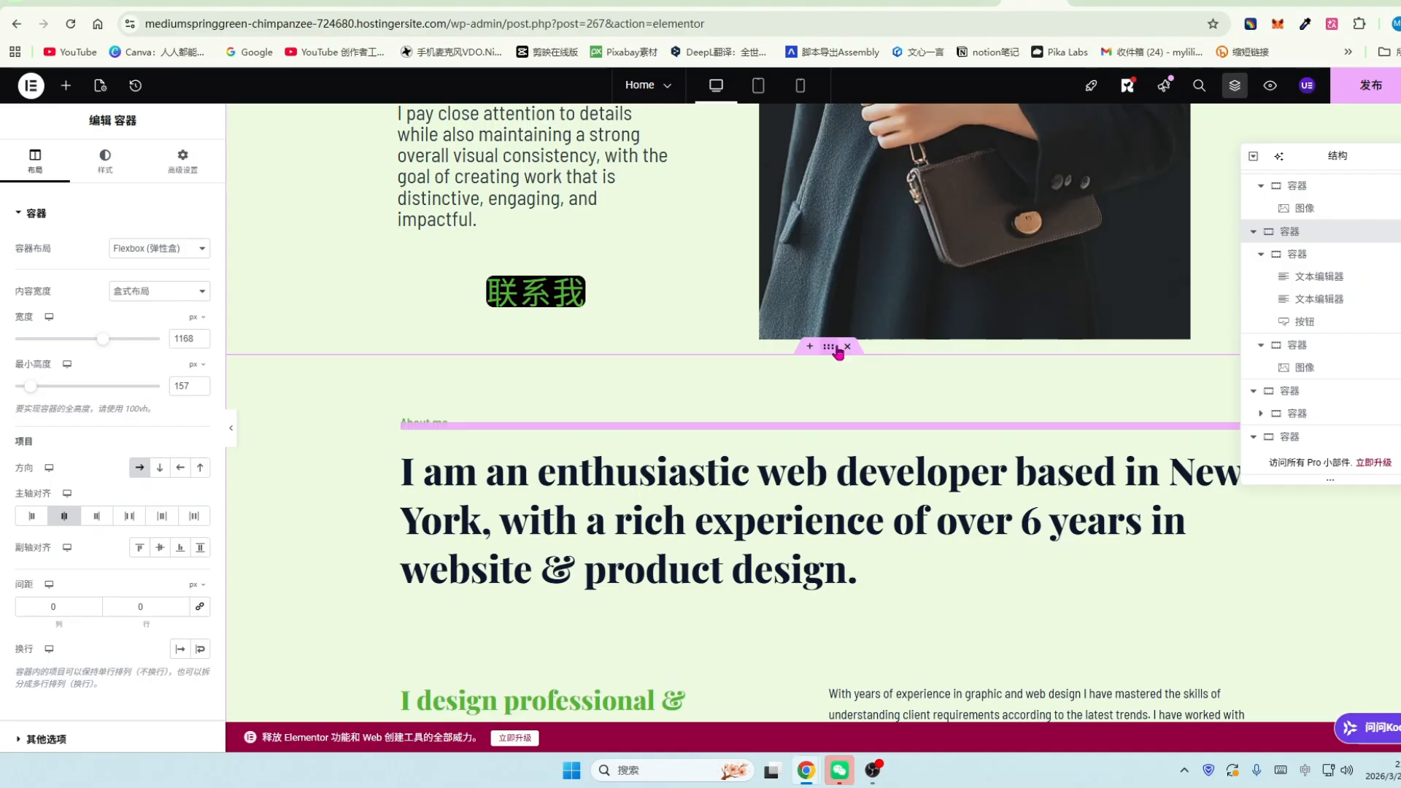
click(828, 348)
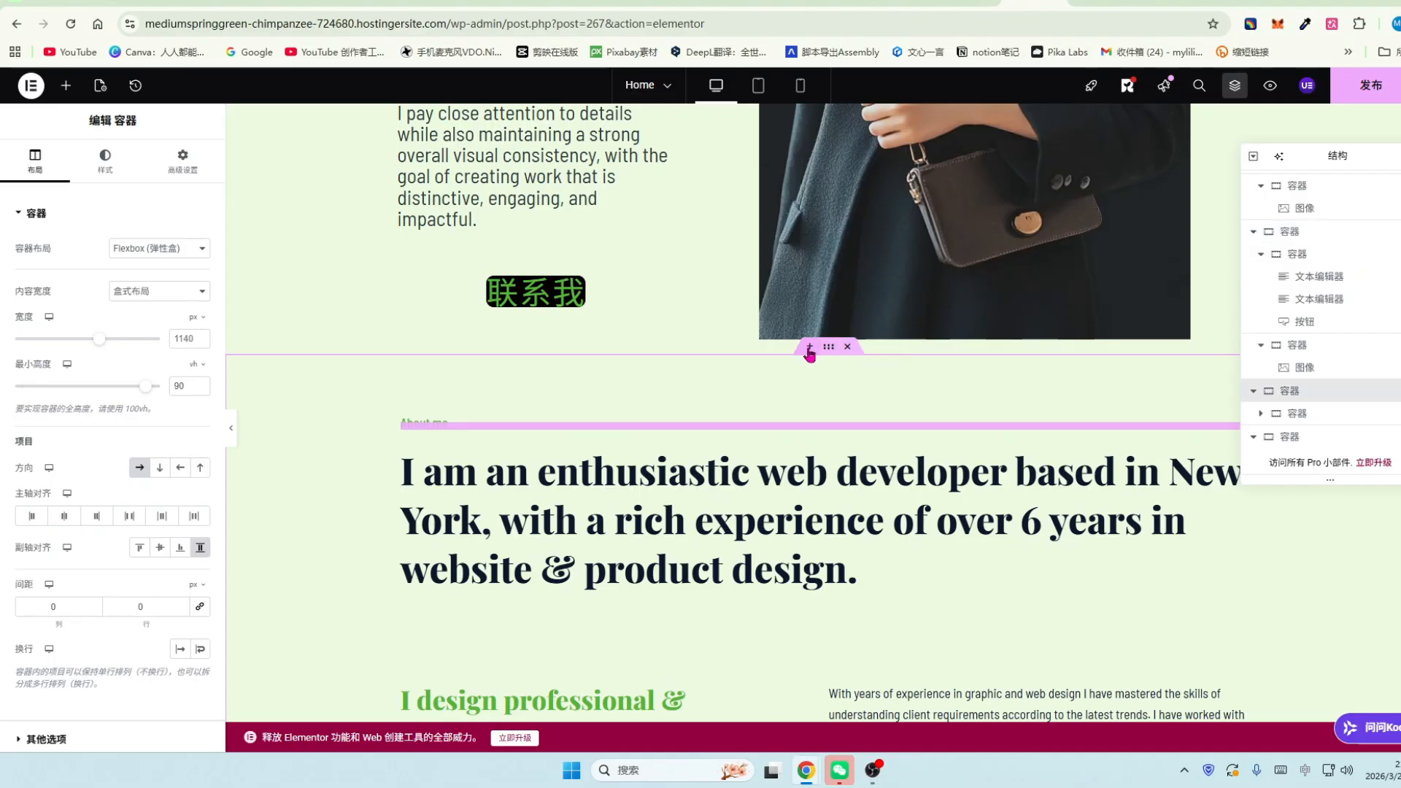
click(810, 349)
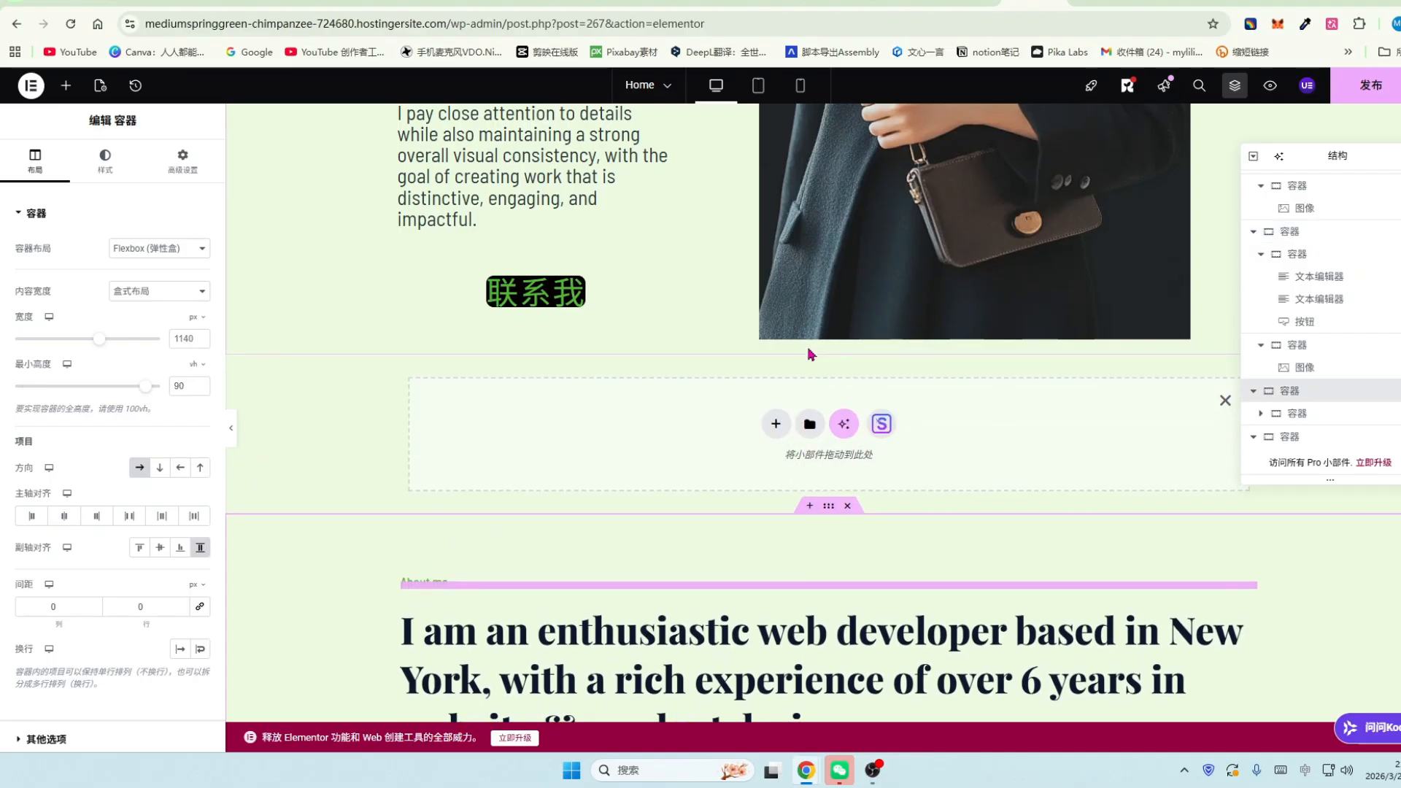
click(810, 425)
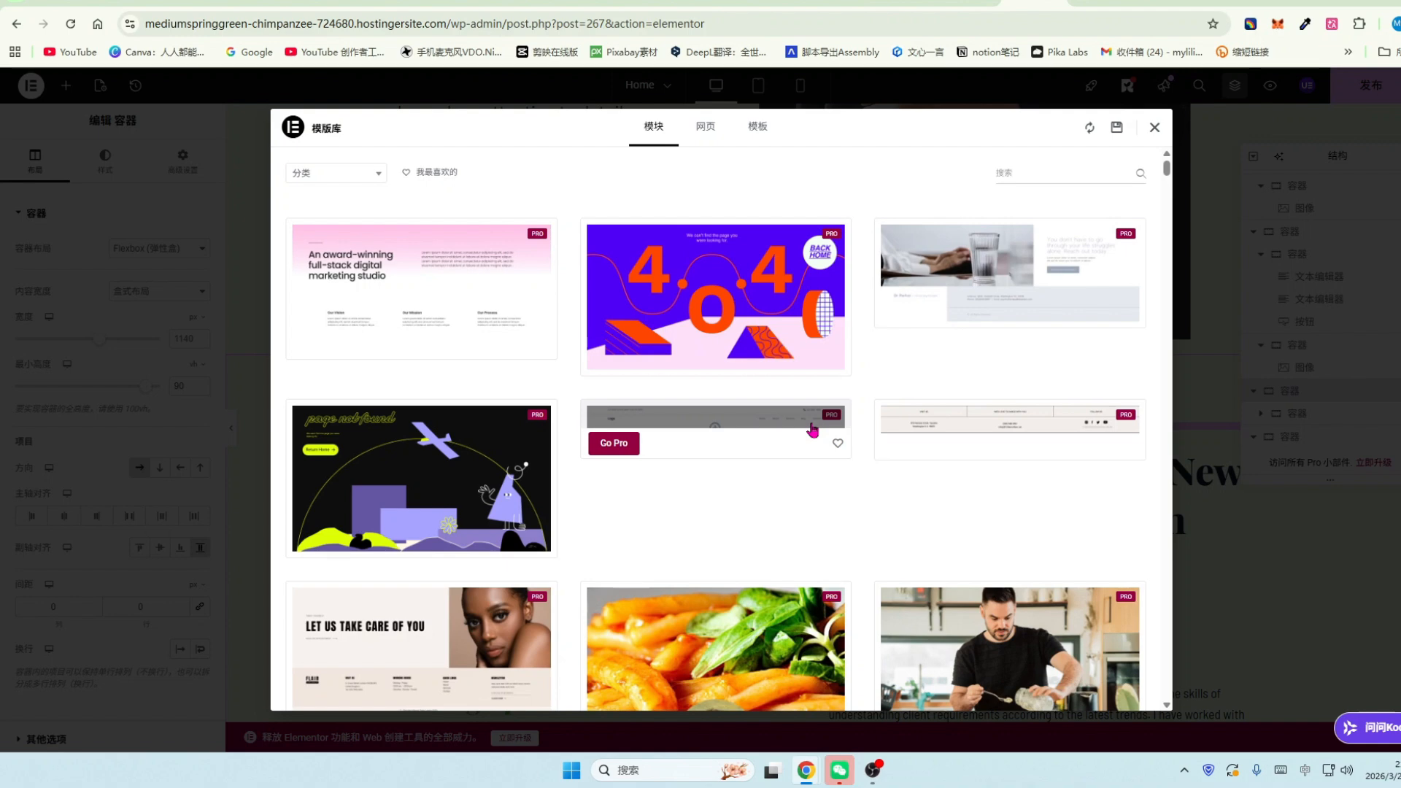
Look through the template library's block categories, full-page templates and saved site templates.
click(380, 173)
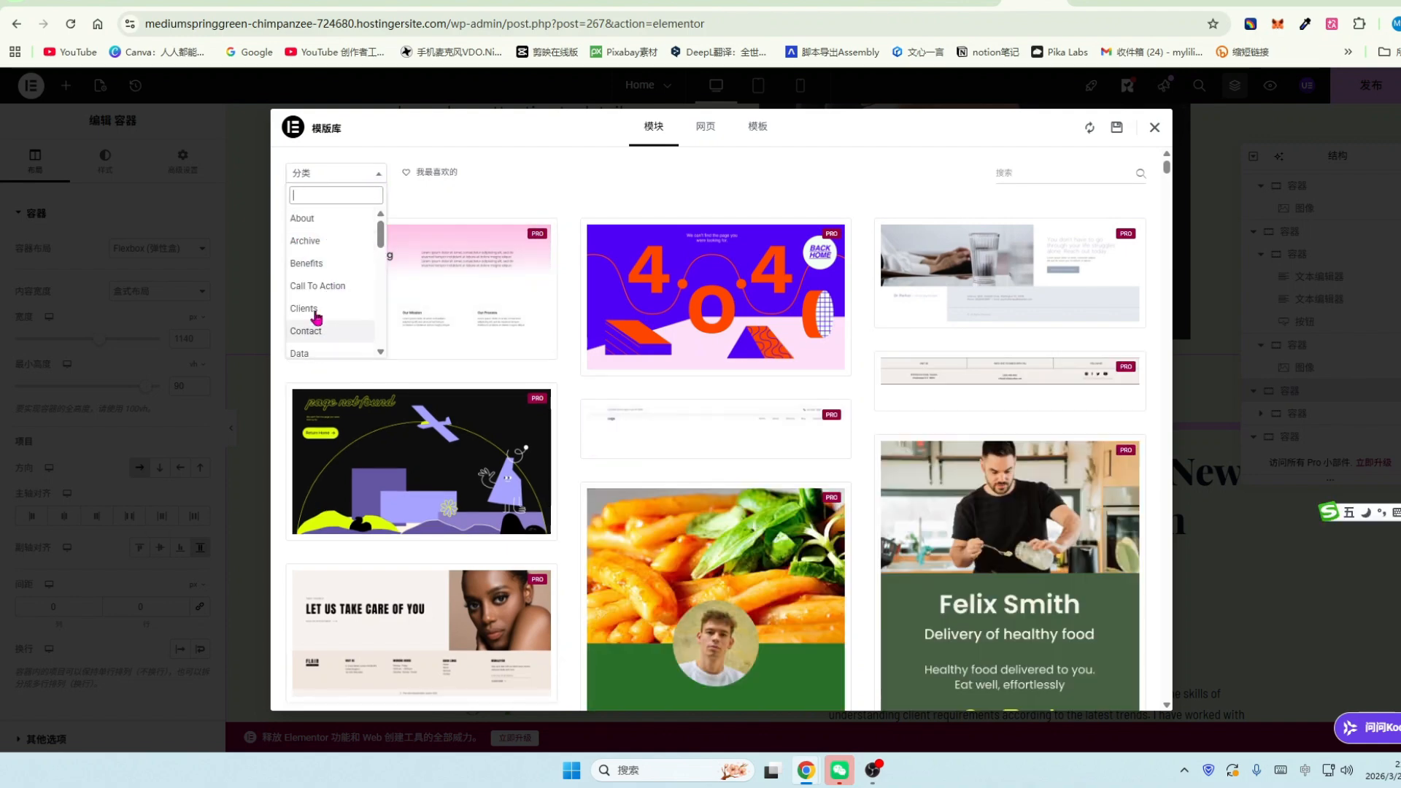
scroll(317, 306, down, 3)
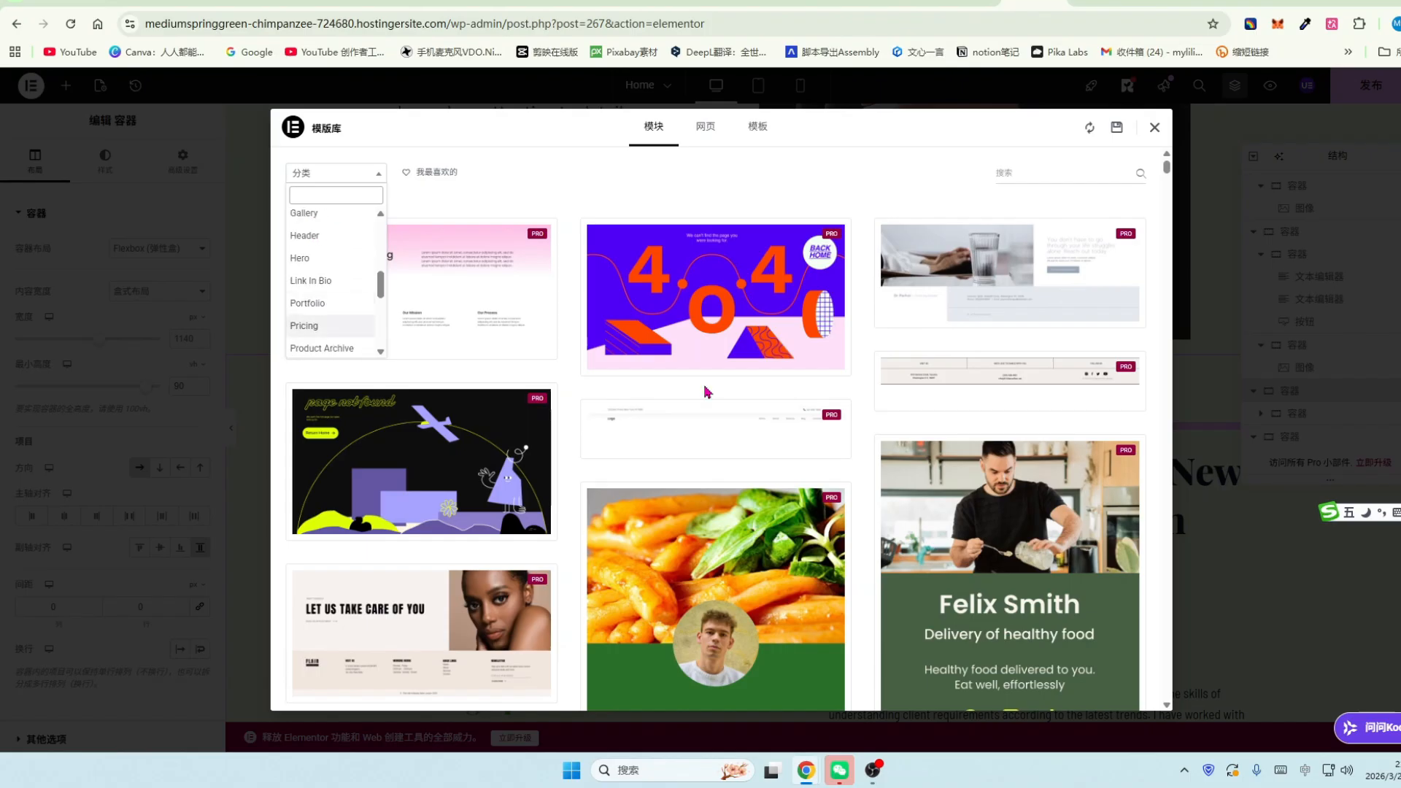
scroll(697, 389, down, 4)
scroll(697, 389, up, 2)
scroll(697, 388, up, 2)
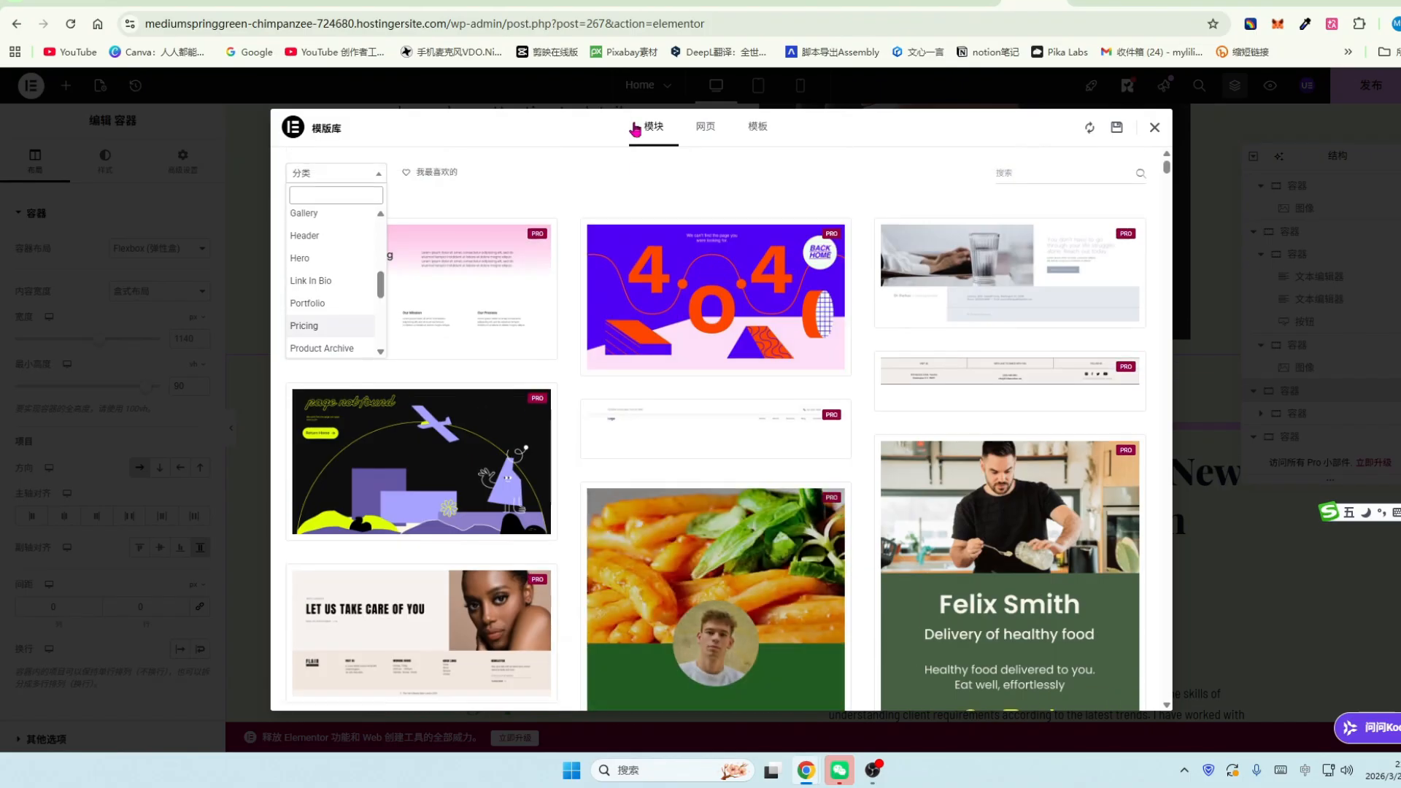
click(711, 130)
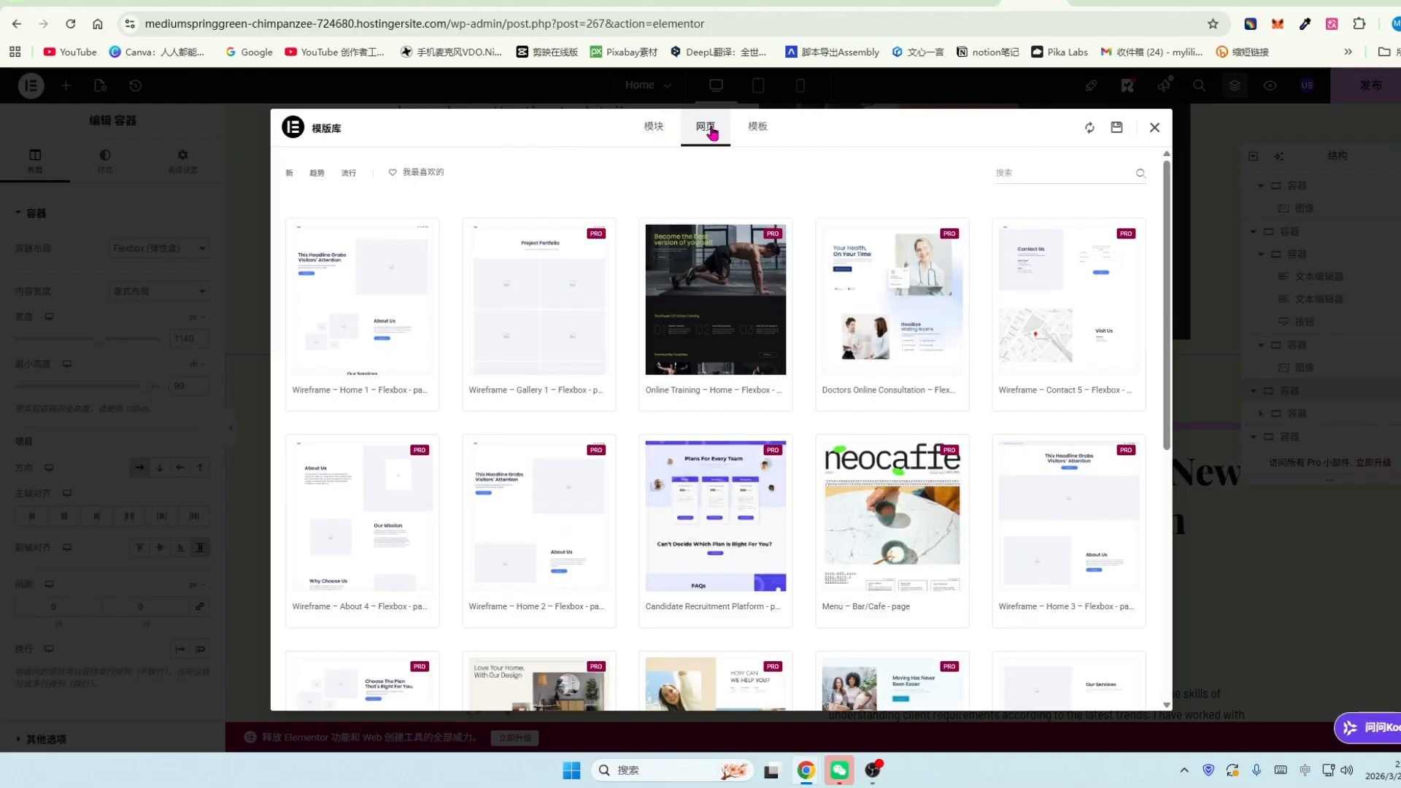
click(757, 128)
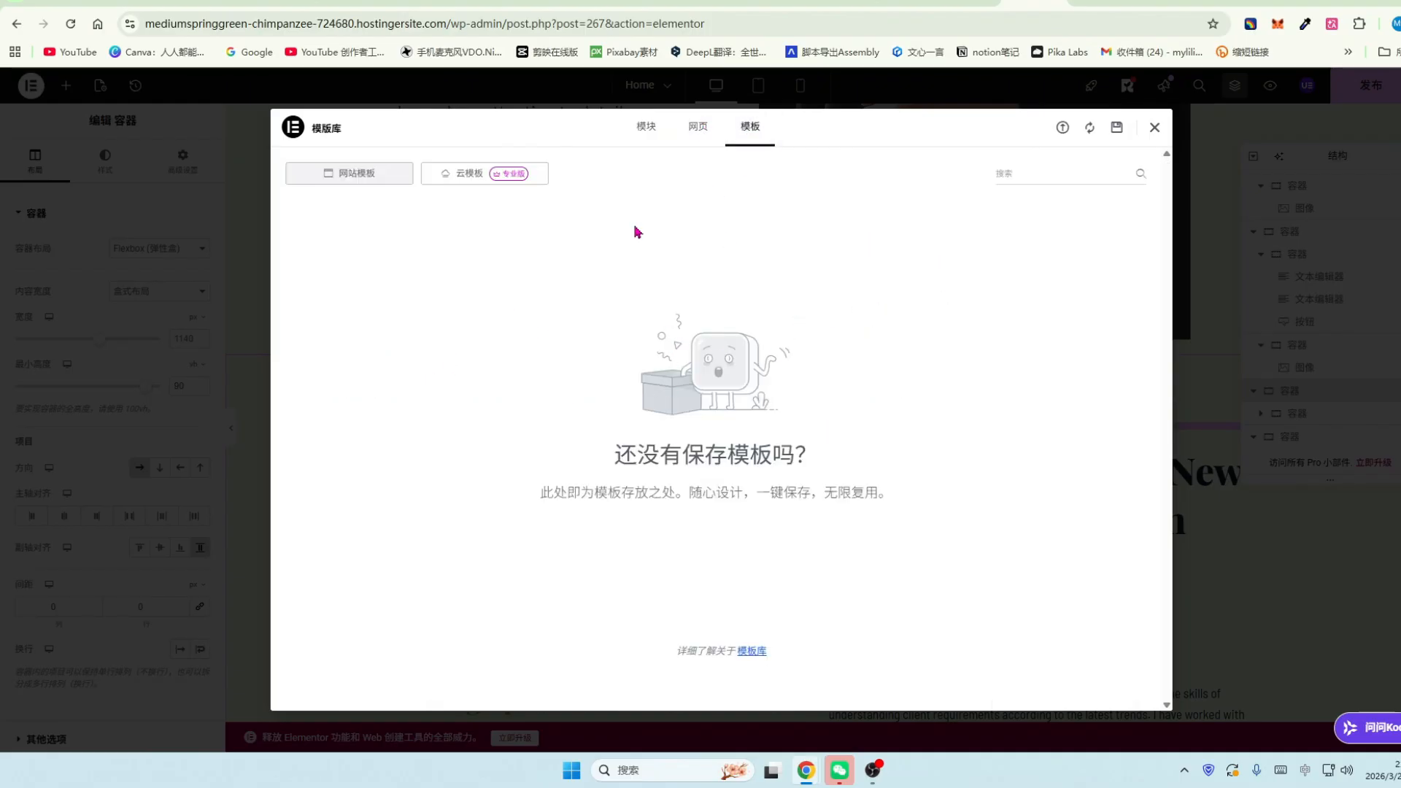
click(644, 128)
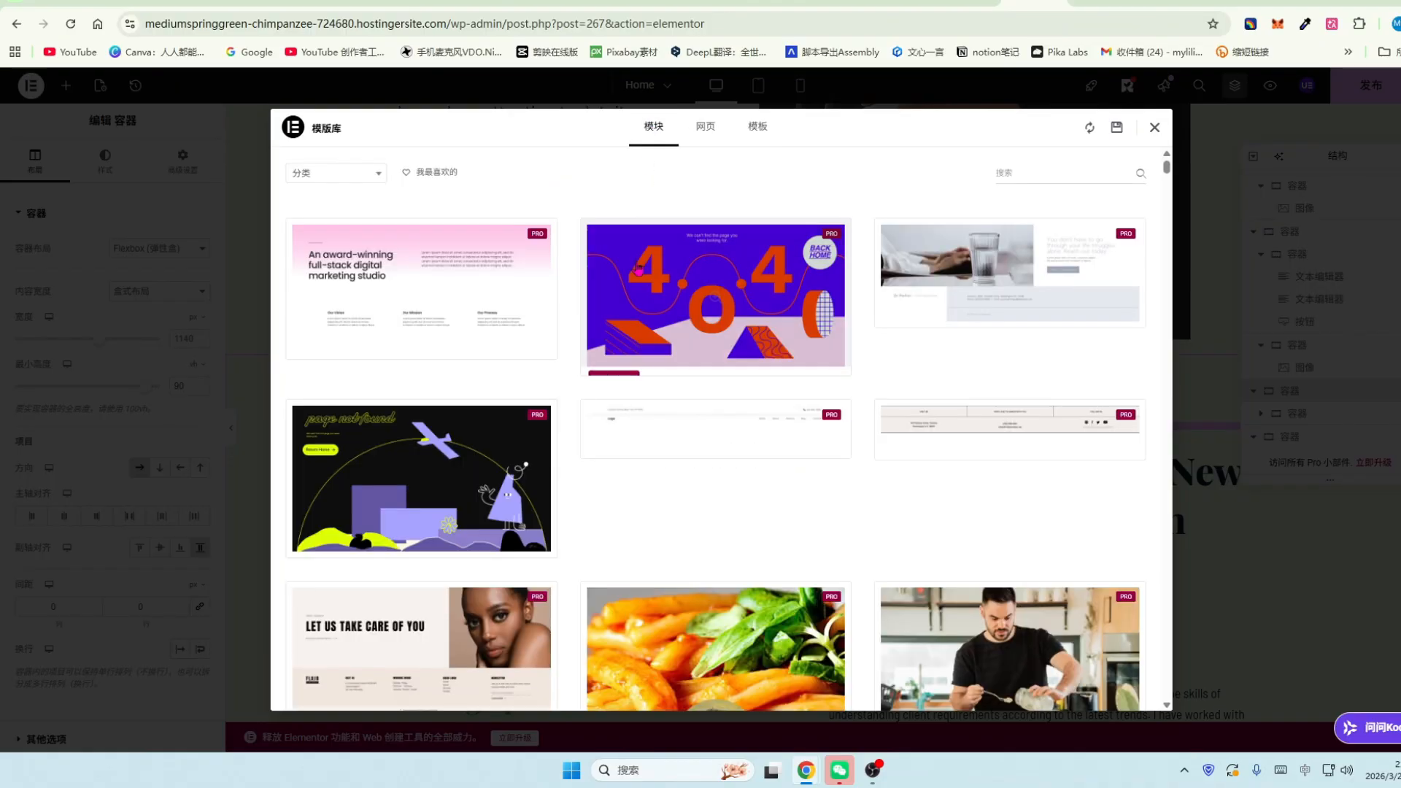
Filter the library's blocks by the About category, look through the designs and close the library.
click(368, 174)
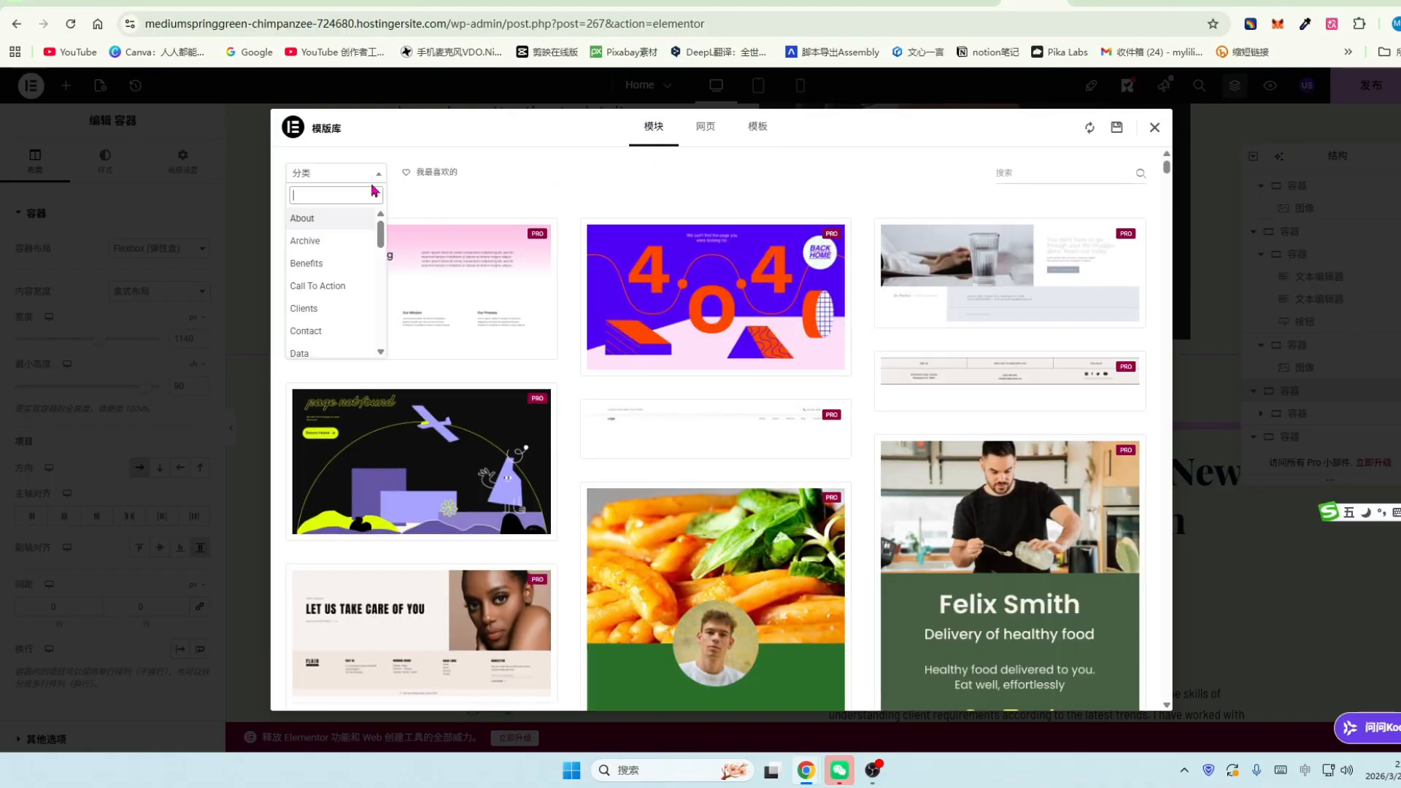
click(318, 218)
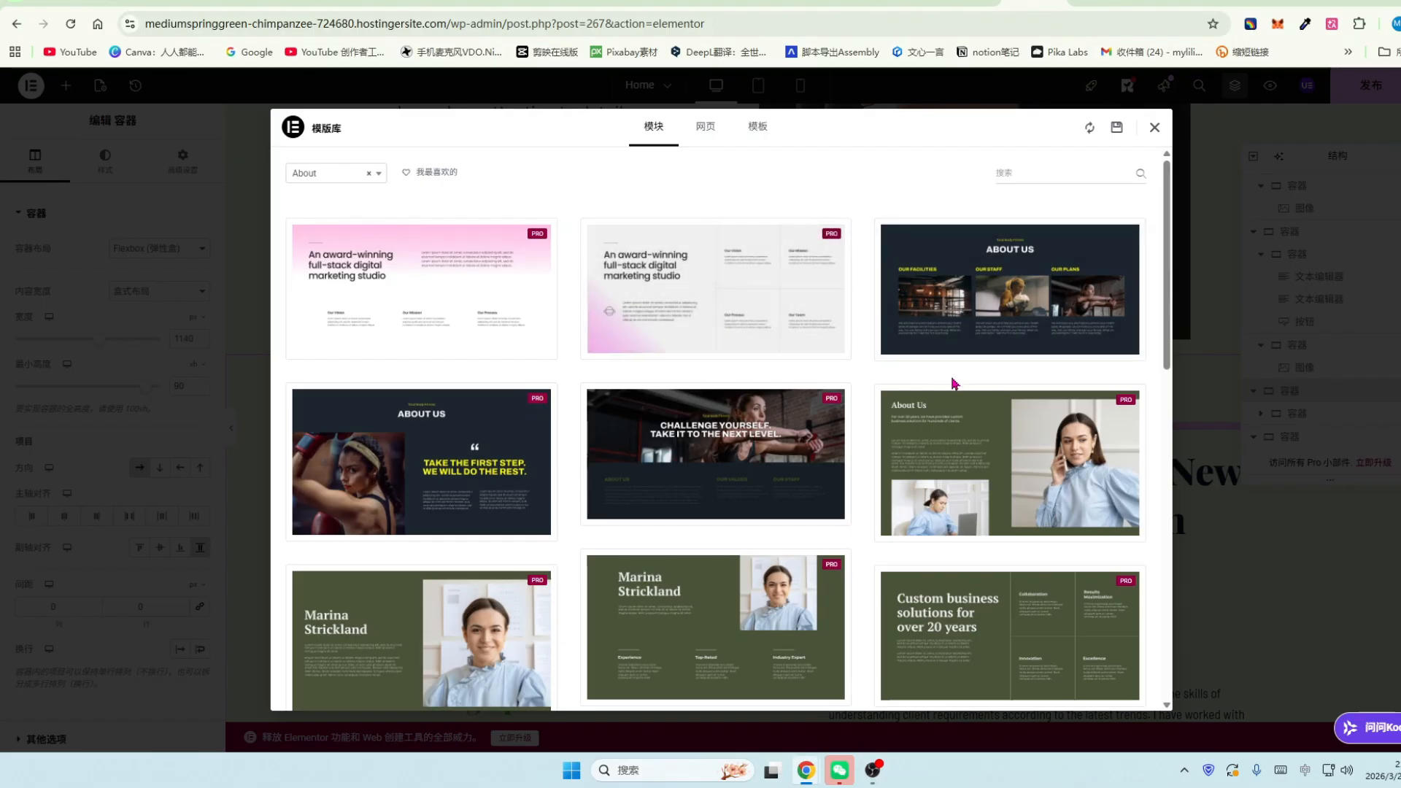
scroll(949, 387, down, 2)
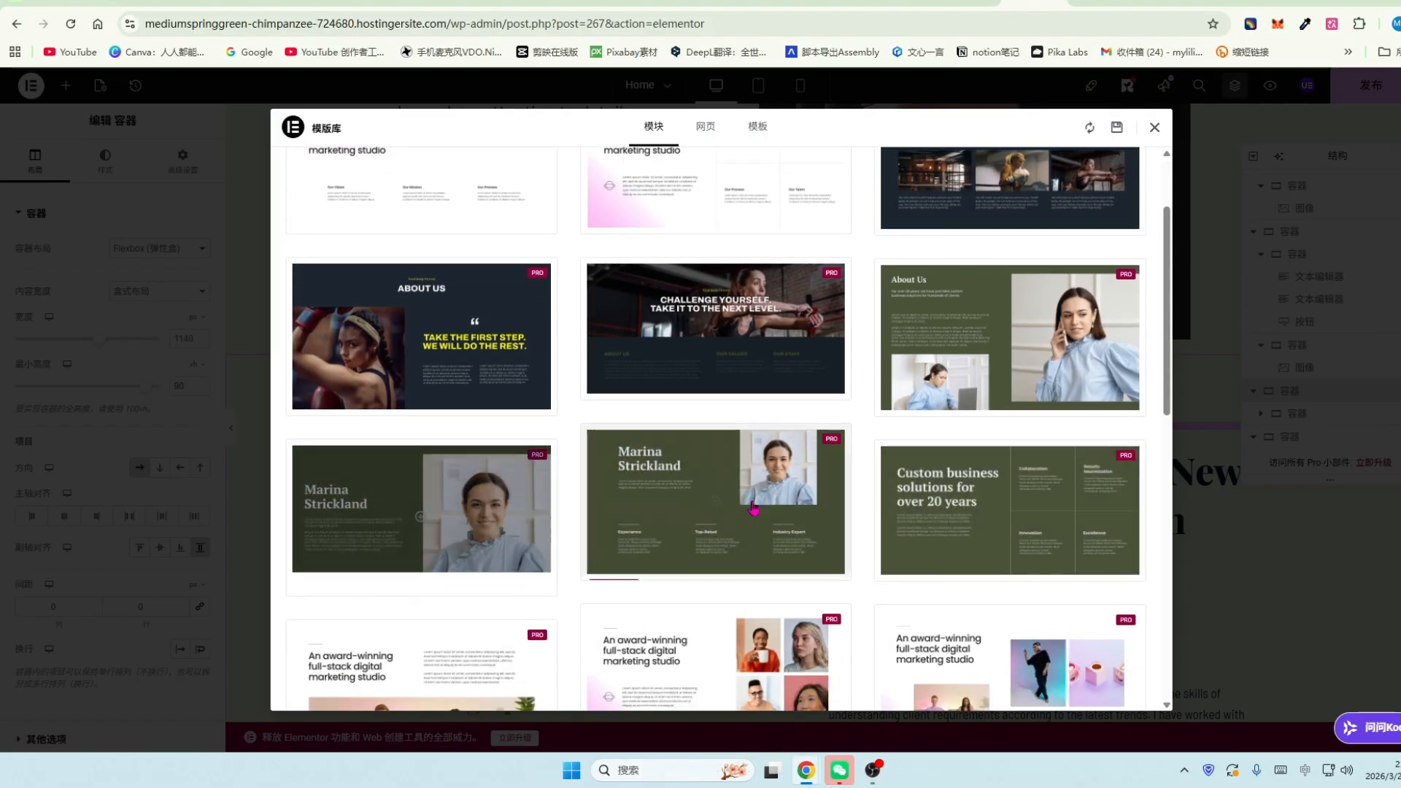
scroll(753, 509, up, 2)
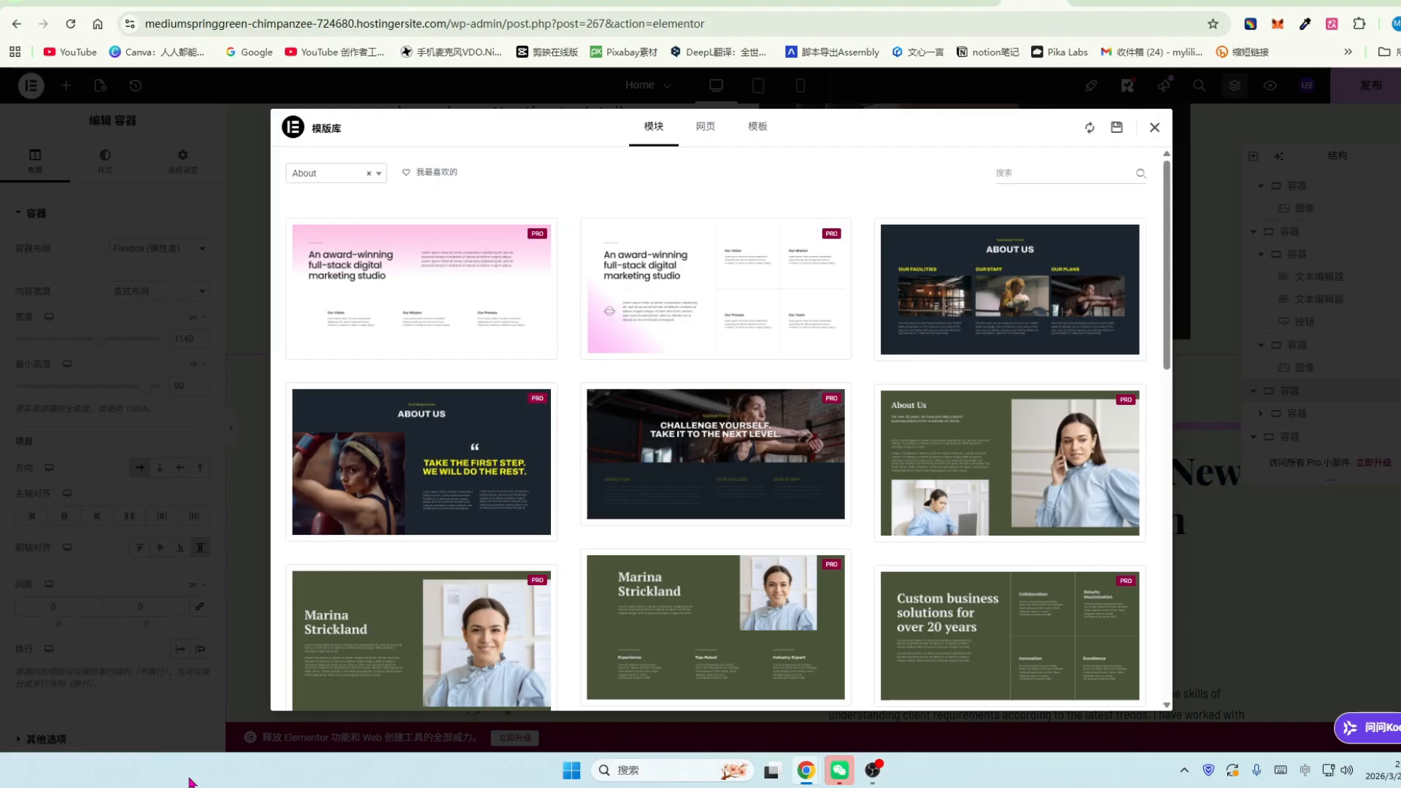
click(1157, 129)
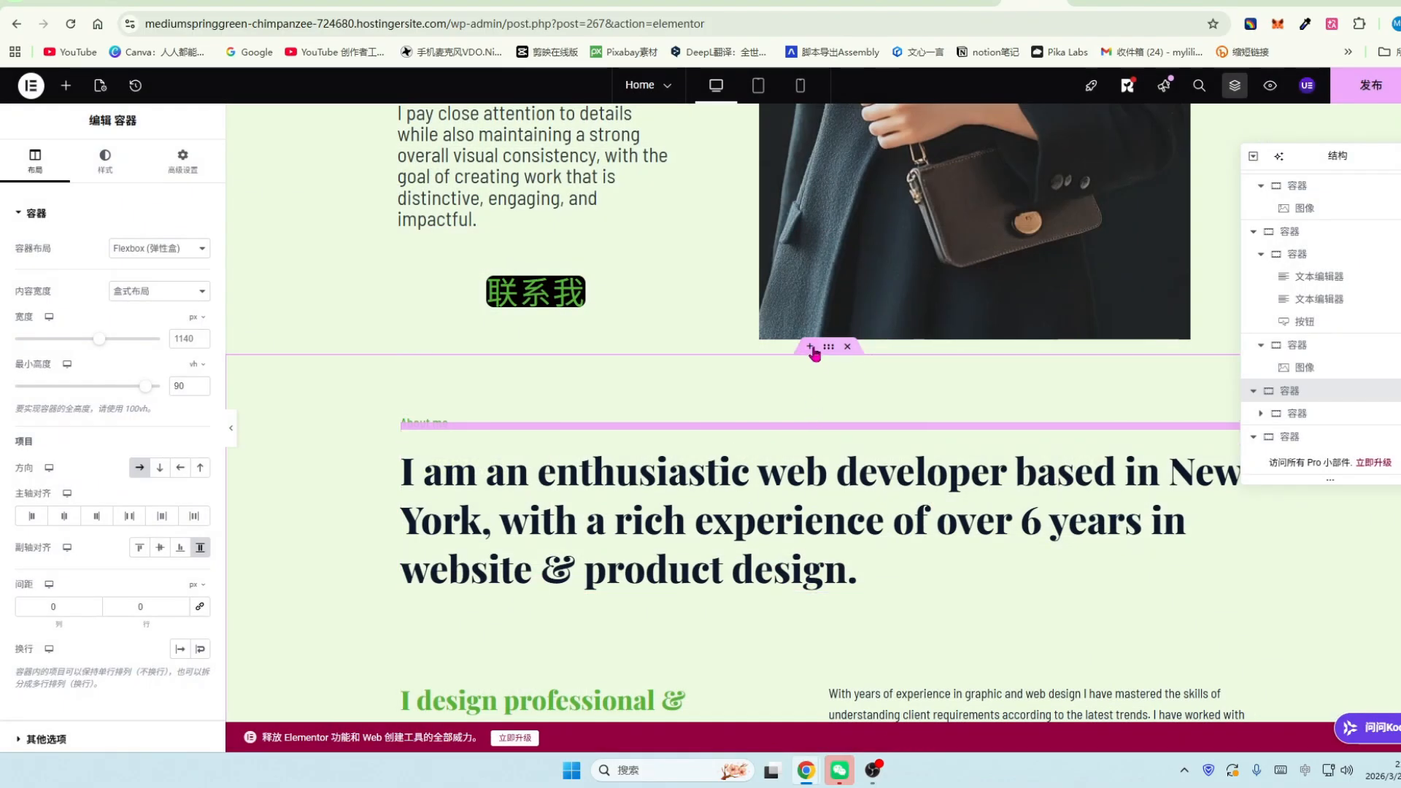
Add an empty section slot above the "About me" container and select that container's existing text paragraphs and headline to view their content.
click(810, 349)
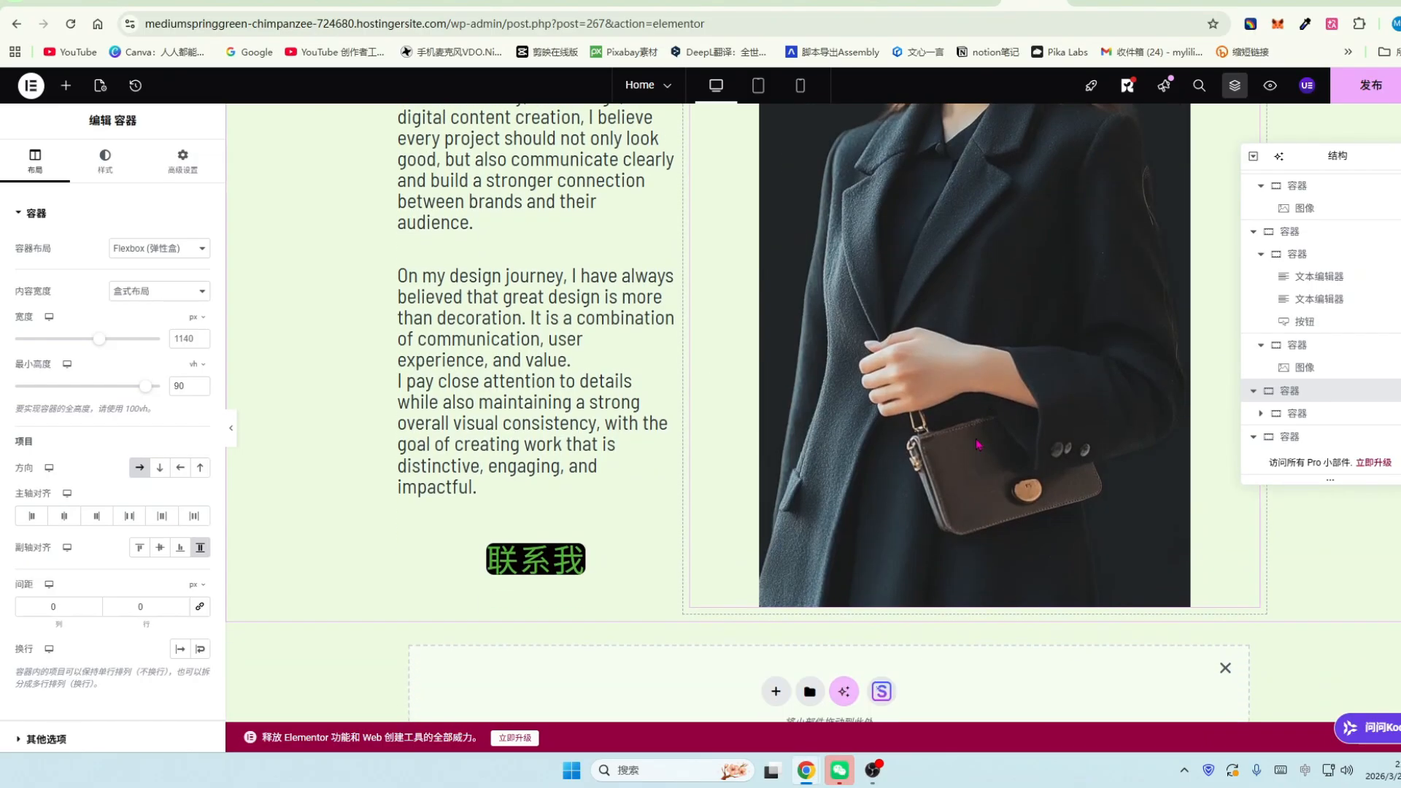
scroll(942, 524, down, 8)
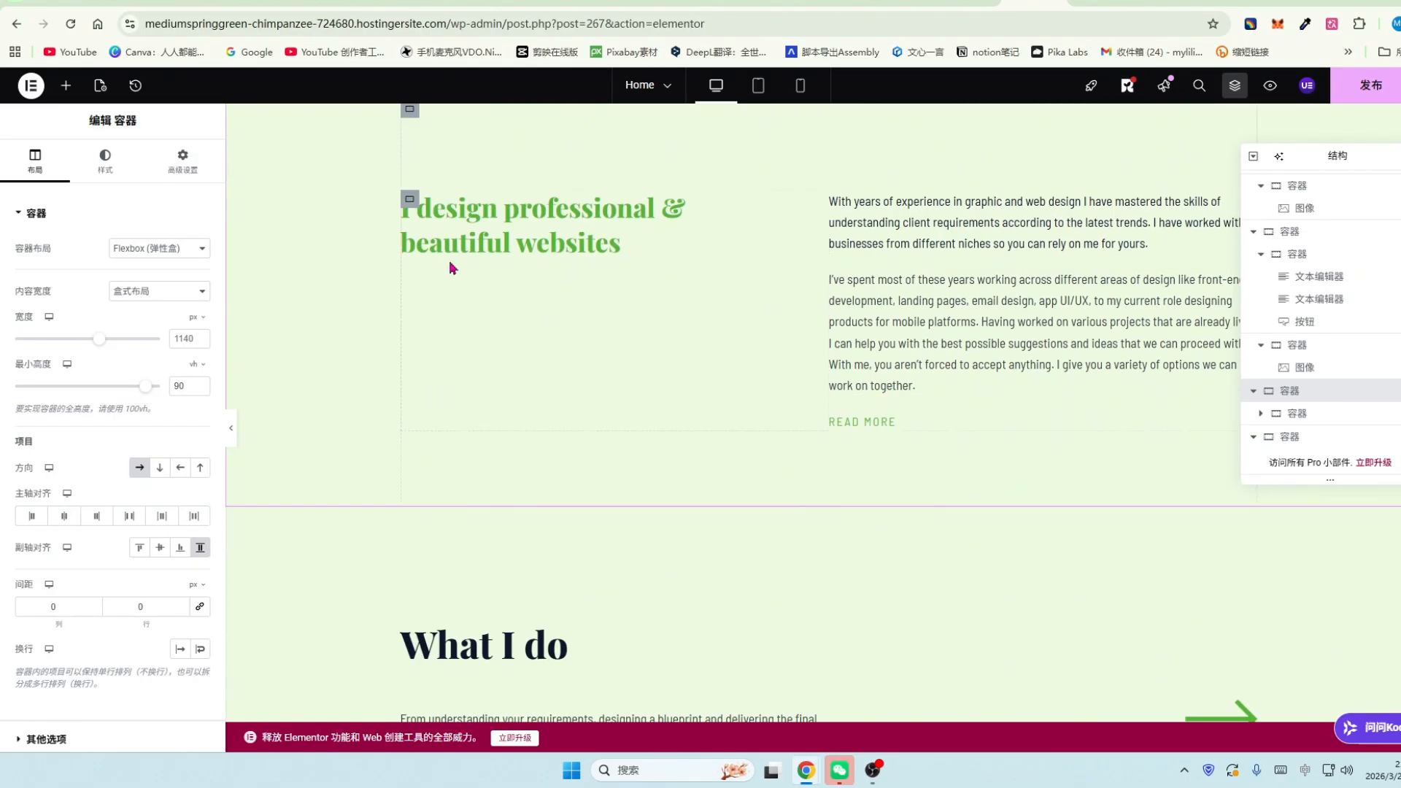
scroll(586, 279, up, 2)
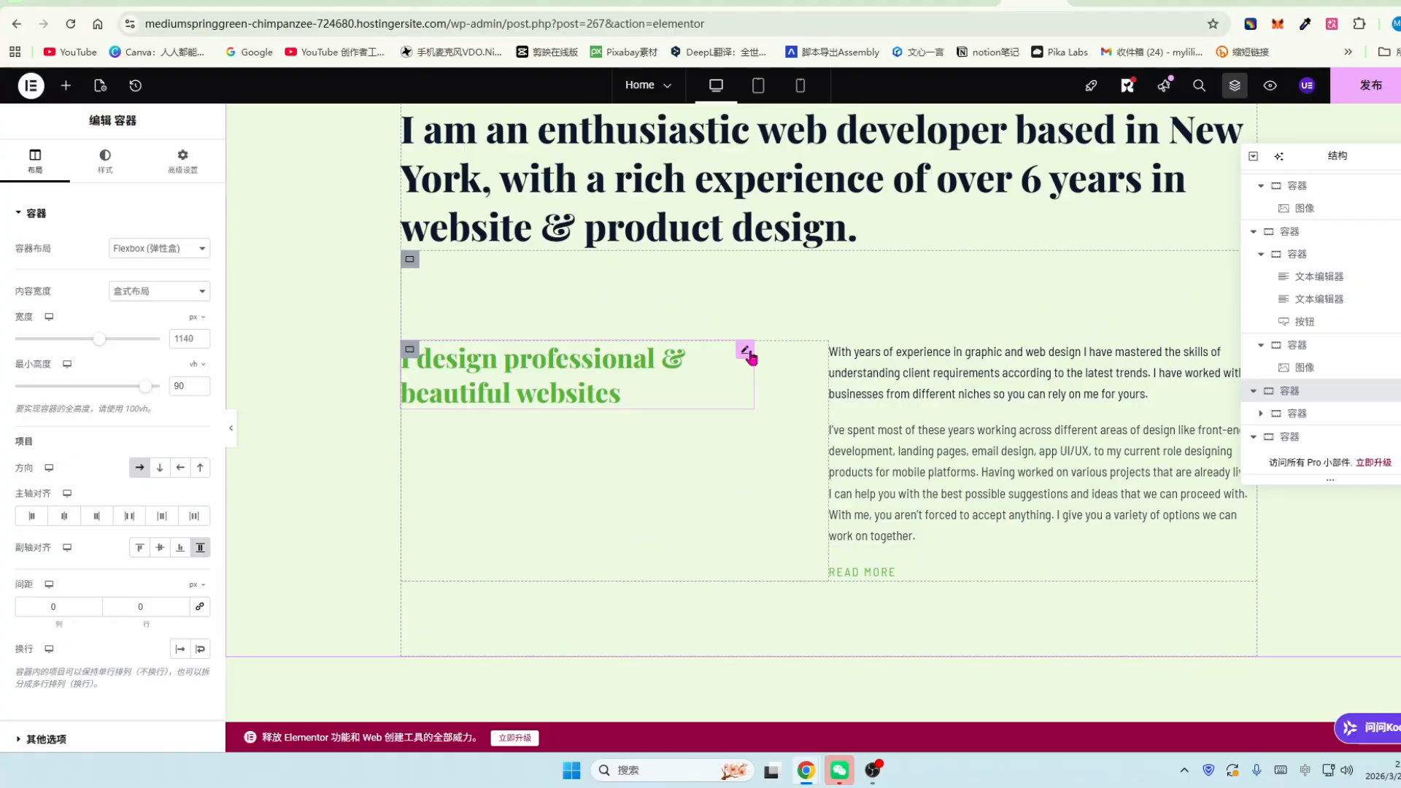
click(748, 353)
click(1007, 356)
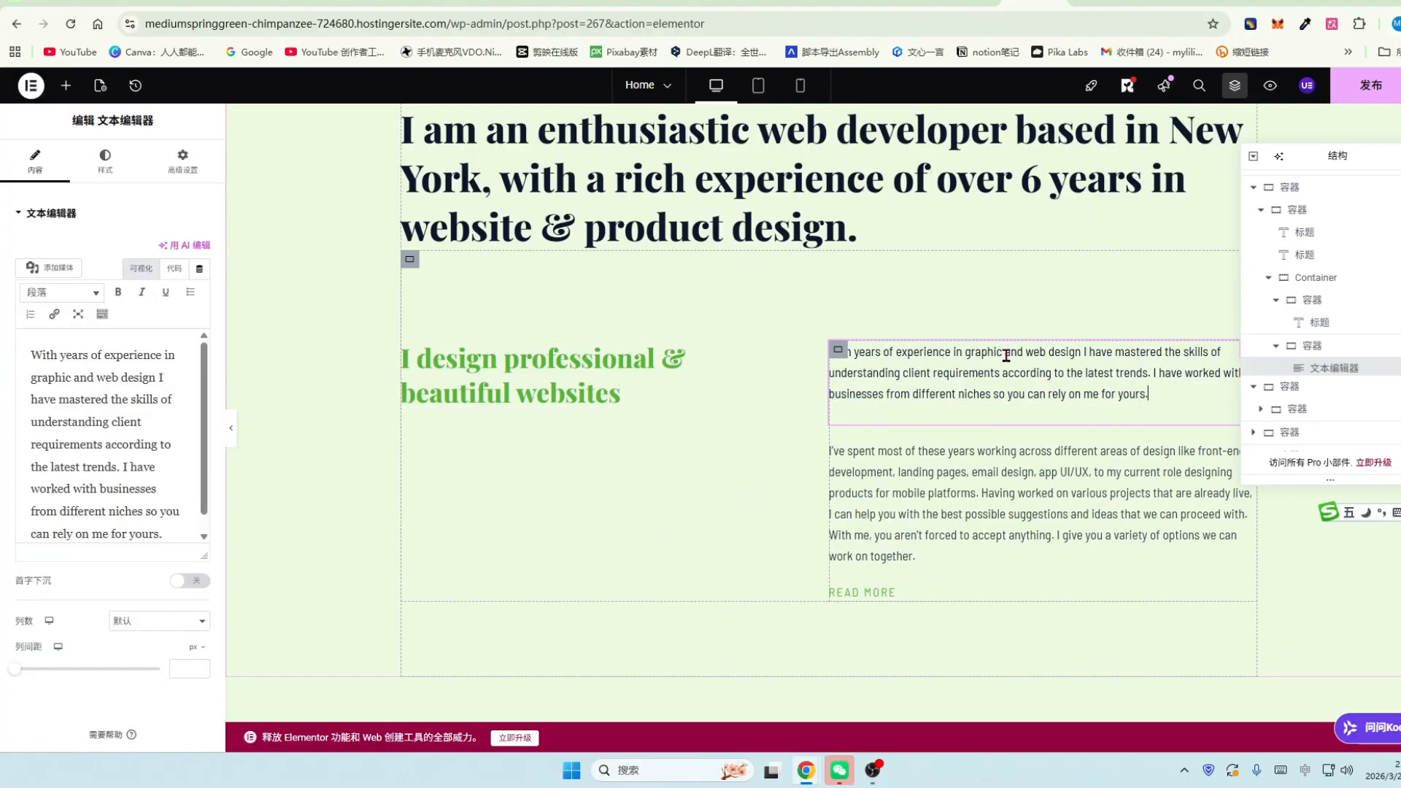
click(991, 472)
scroll(733, 380, up, 3)
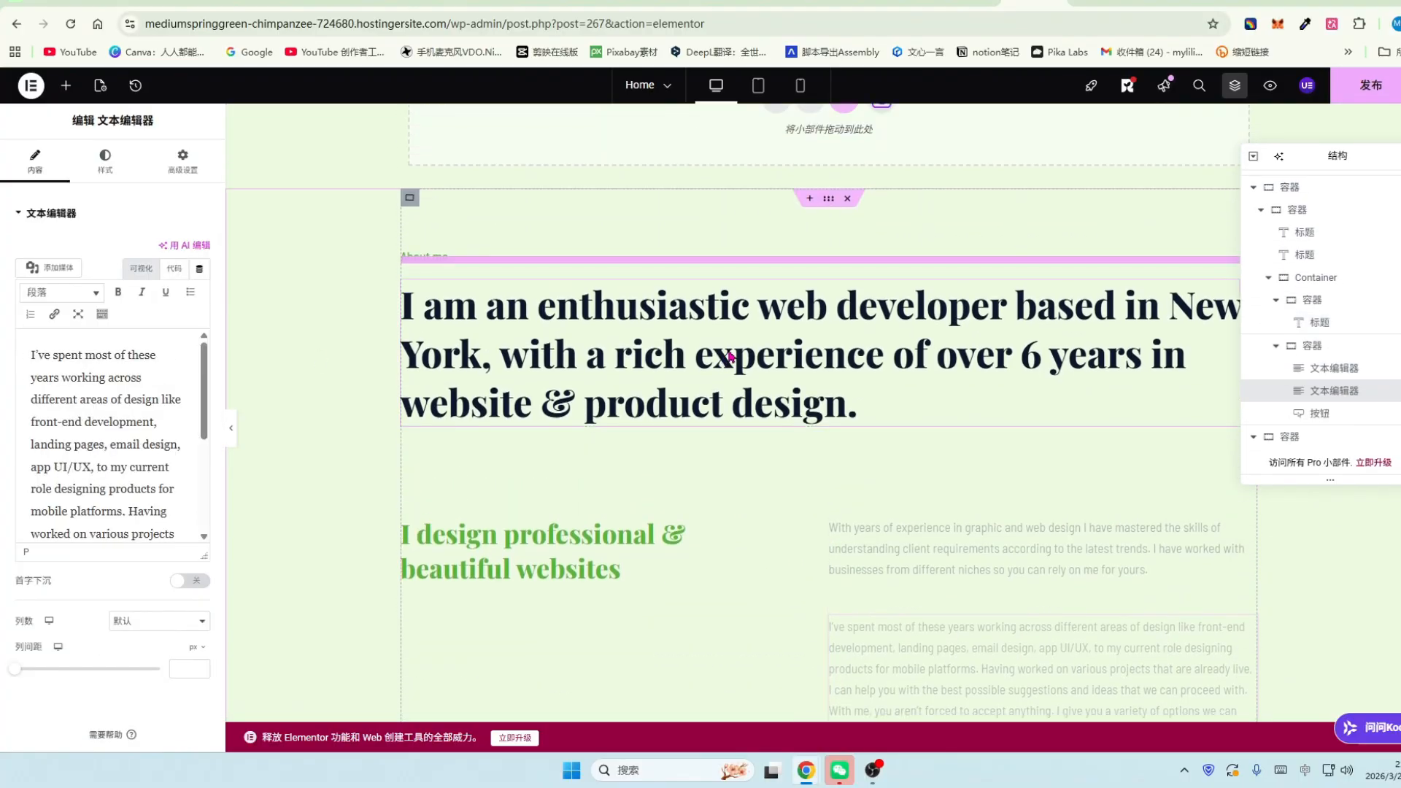
click(730, 356)
Examine the "What I do" heading and the existing "About me" section's headings as editable template content.
scroll(828, 404, down, 7)
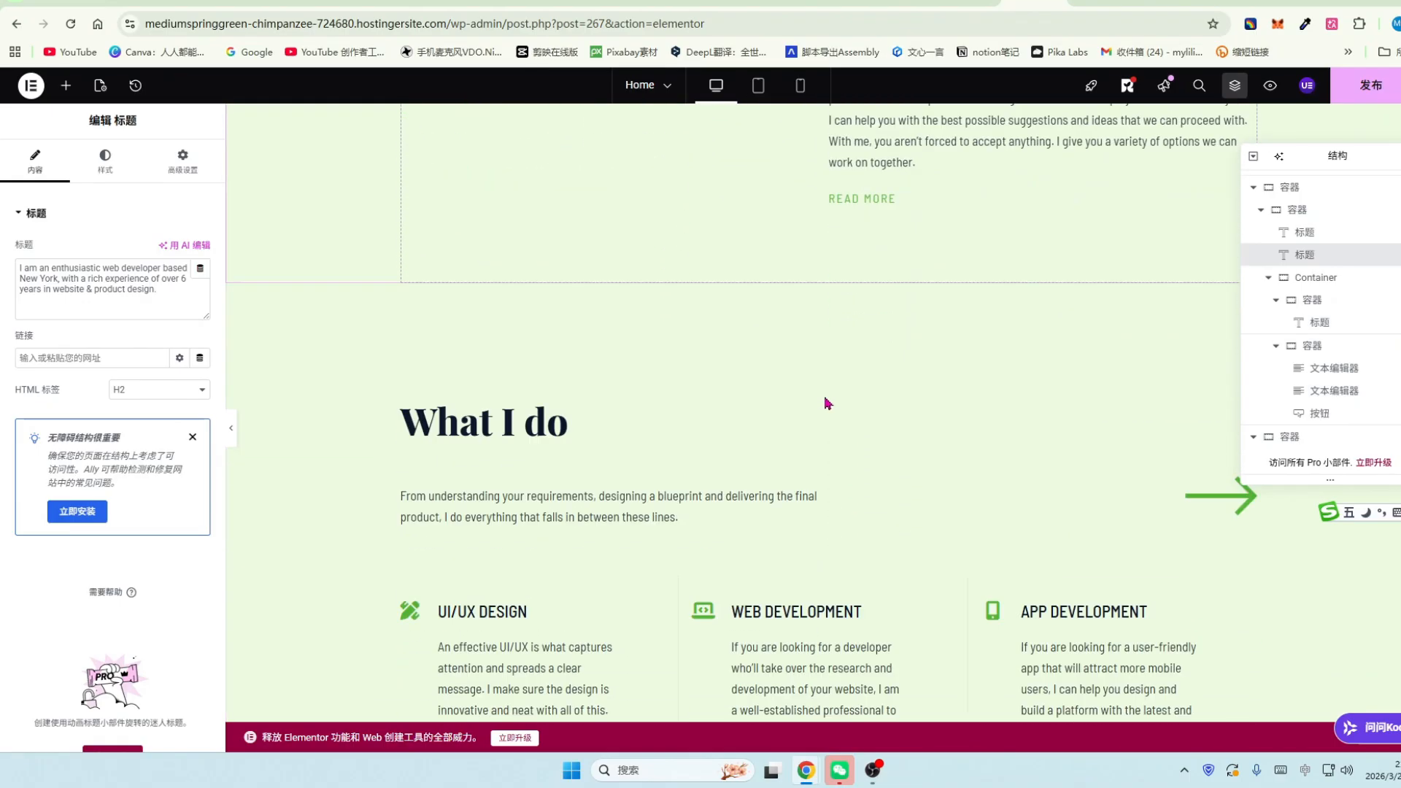
scroll(828, 403, down, 3)
click(730, 245)
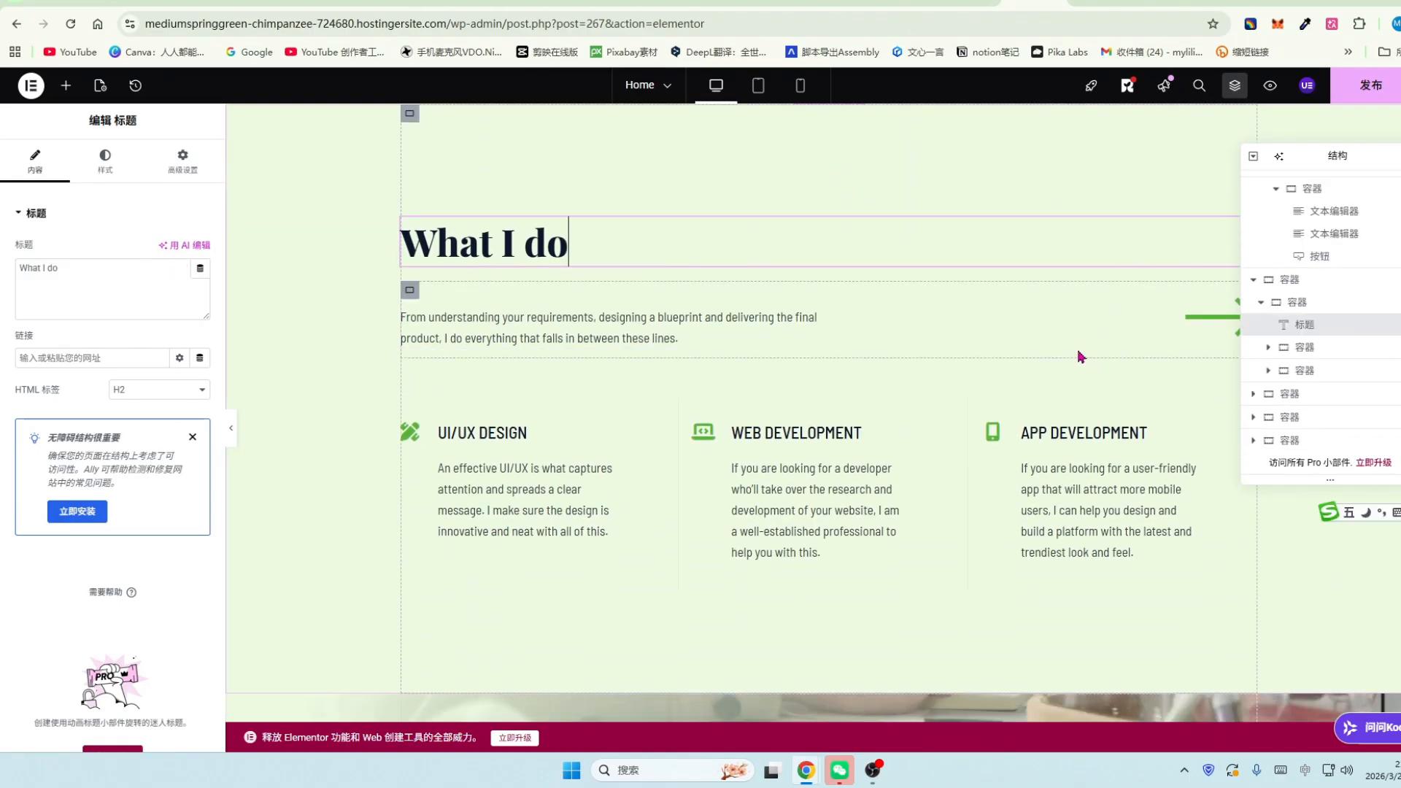
scroll(854, 413, up, 8)
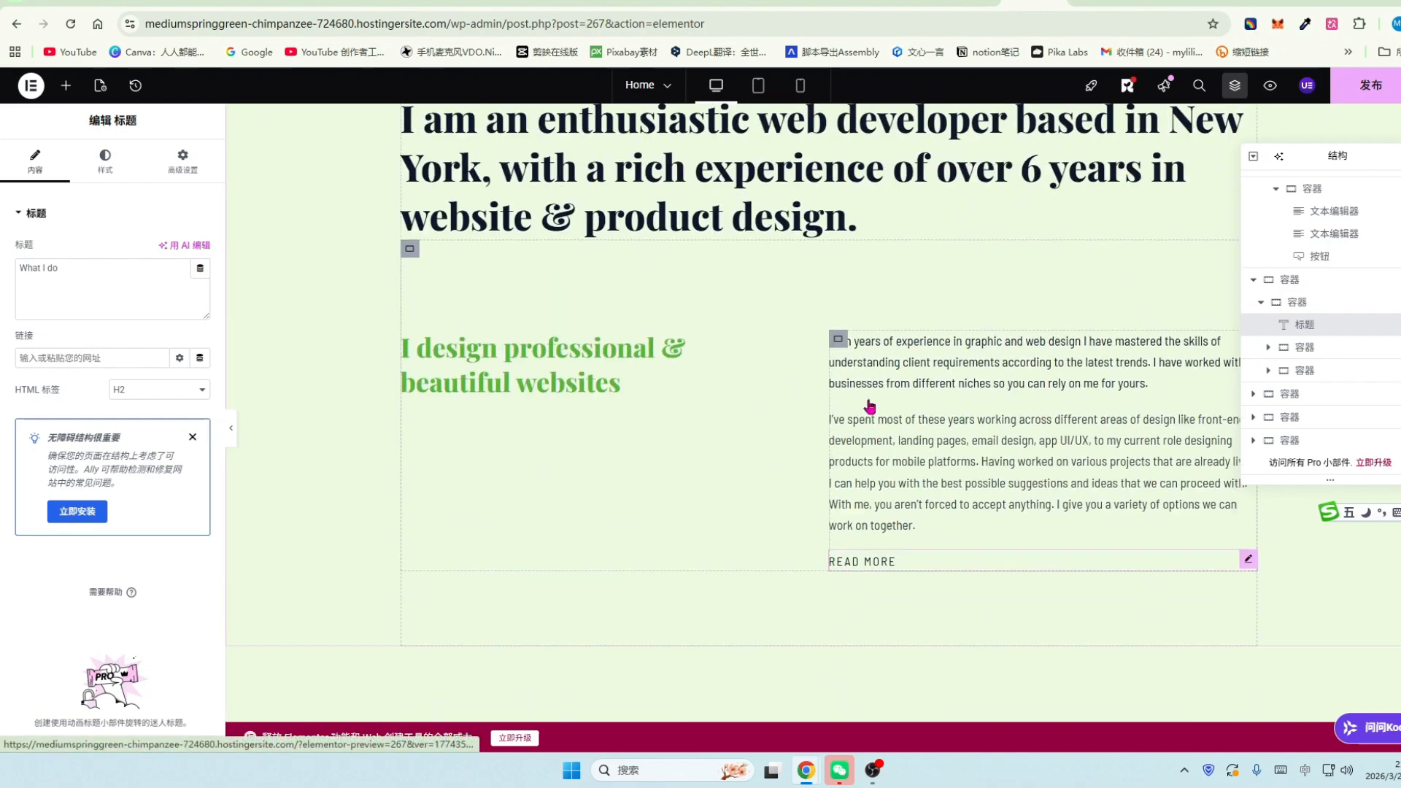
click(749, 372)
scroll(859, 292, up, 4)
click(849, 420)
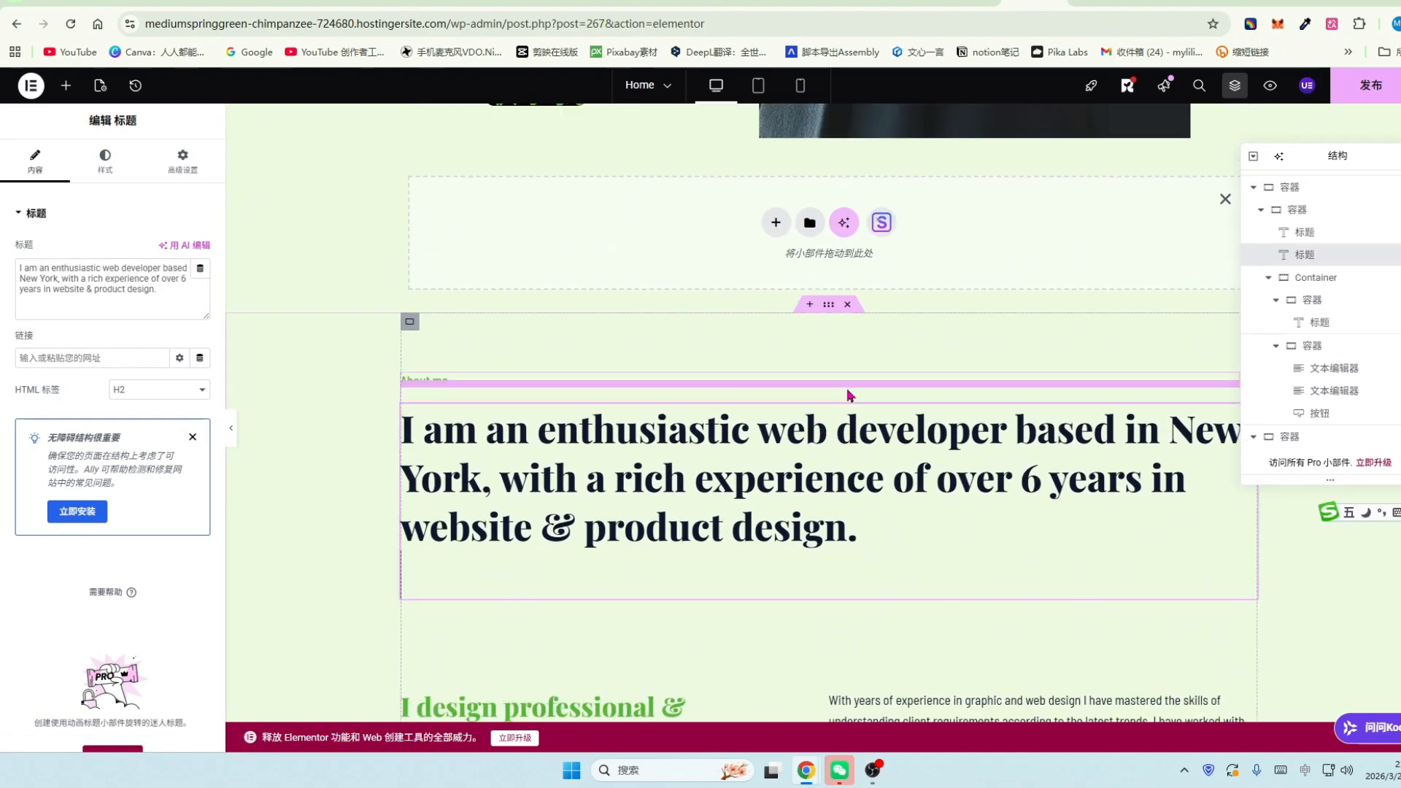
Remove the empty section slot above the "About me" container.
scroll(883, 313, up, 3)
click(1227, 399)
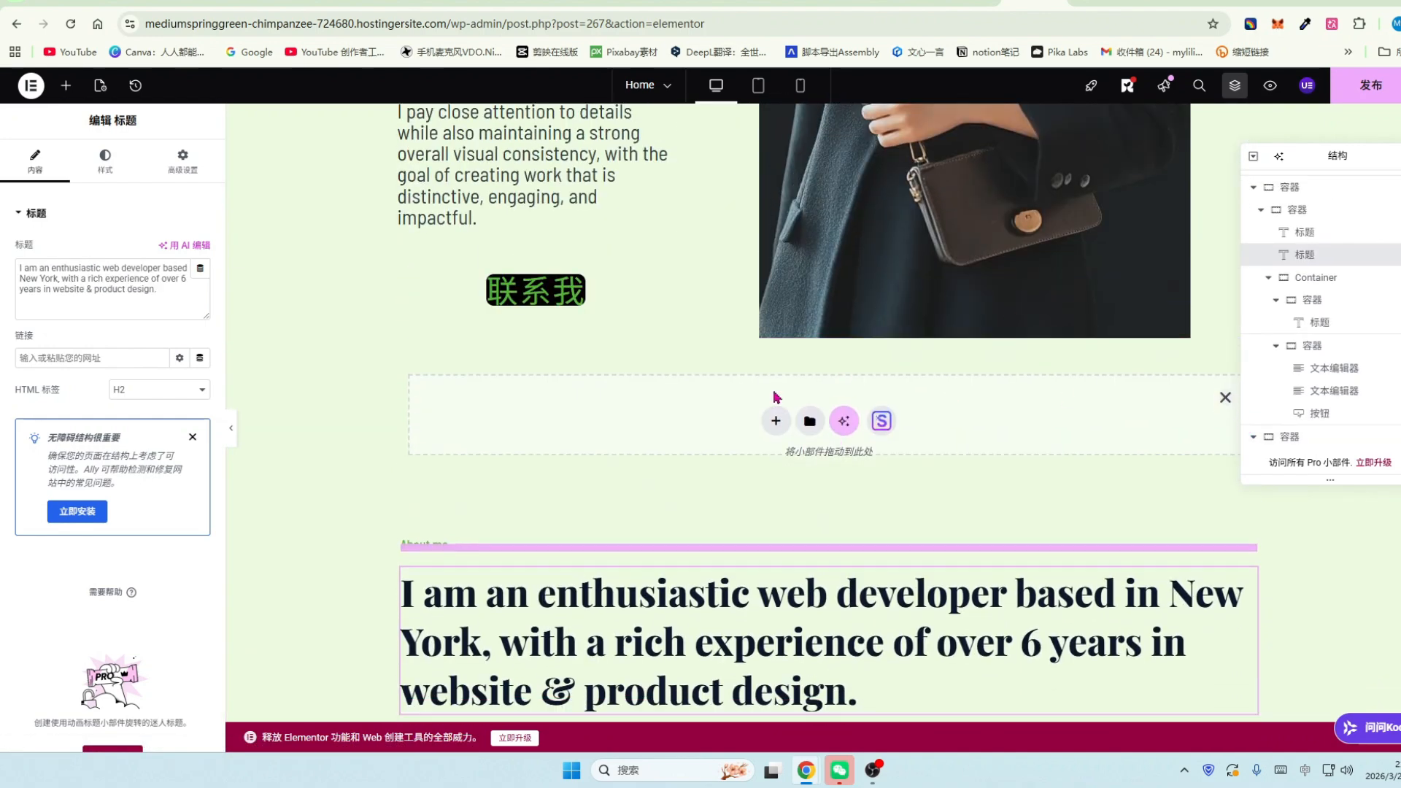
scroll(797, 371, up, 1)
scroll(796, 371, up, 3)
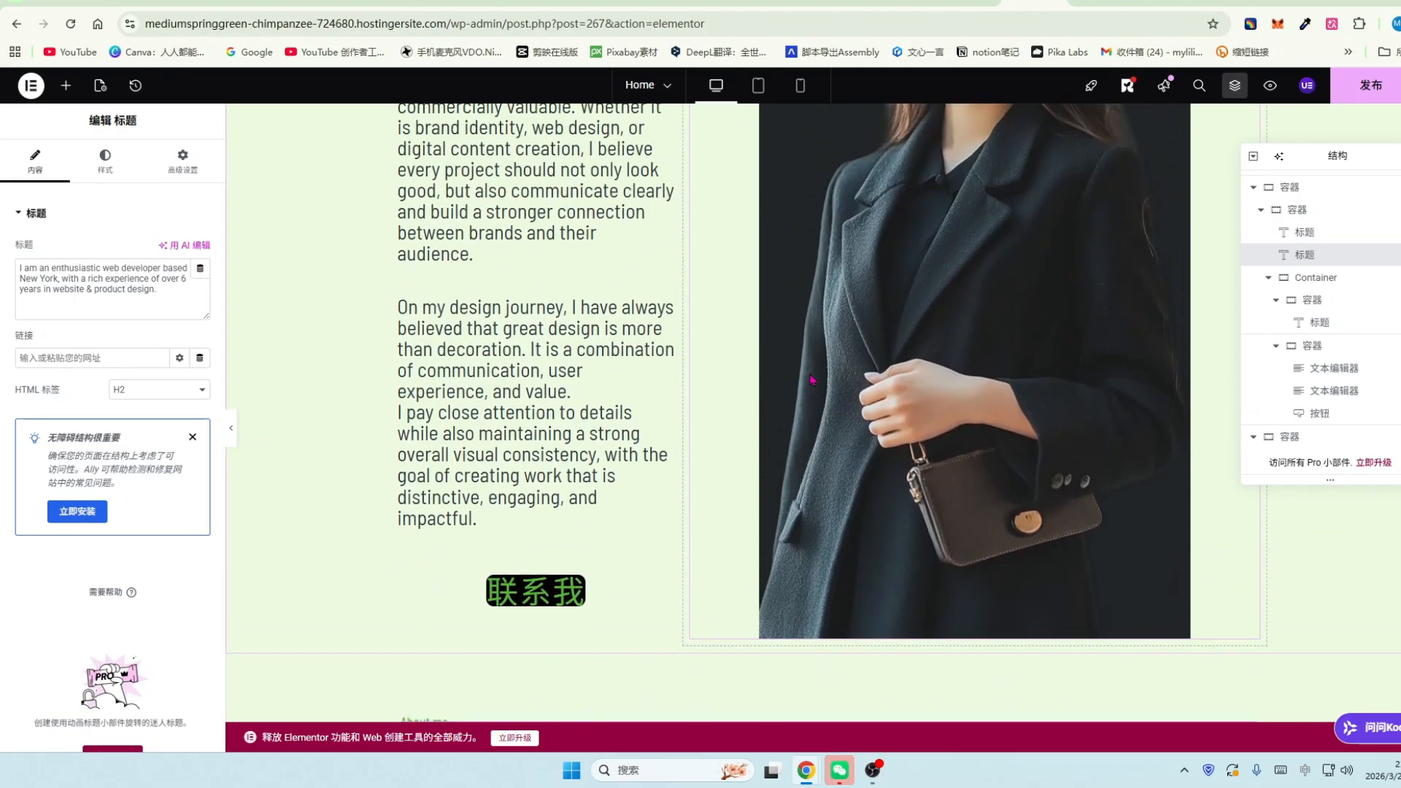
Look through the page's containers in the structure tree, jumping to the "What I do", writing-photo and "Portfolio" sections, and close the tree.
click(1233, 89)
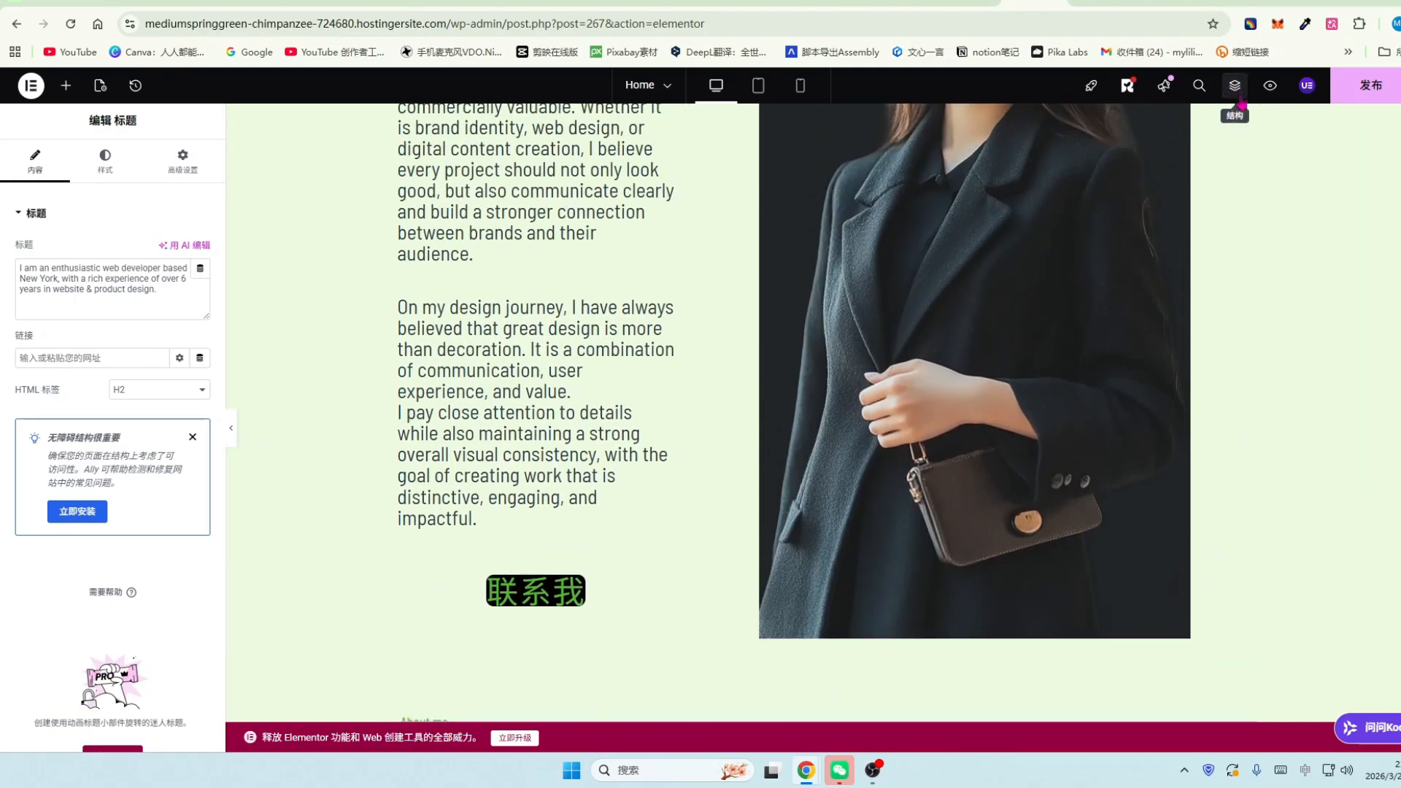
click(1235, 86)
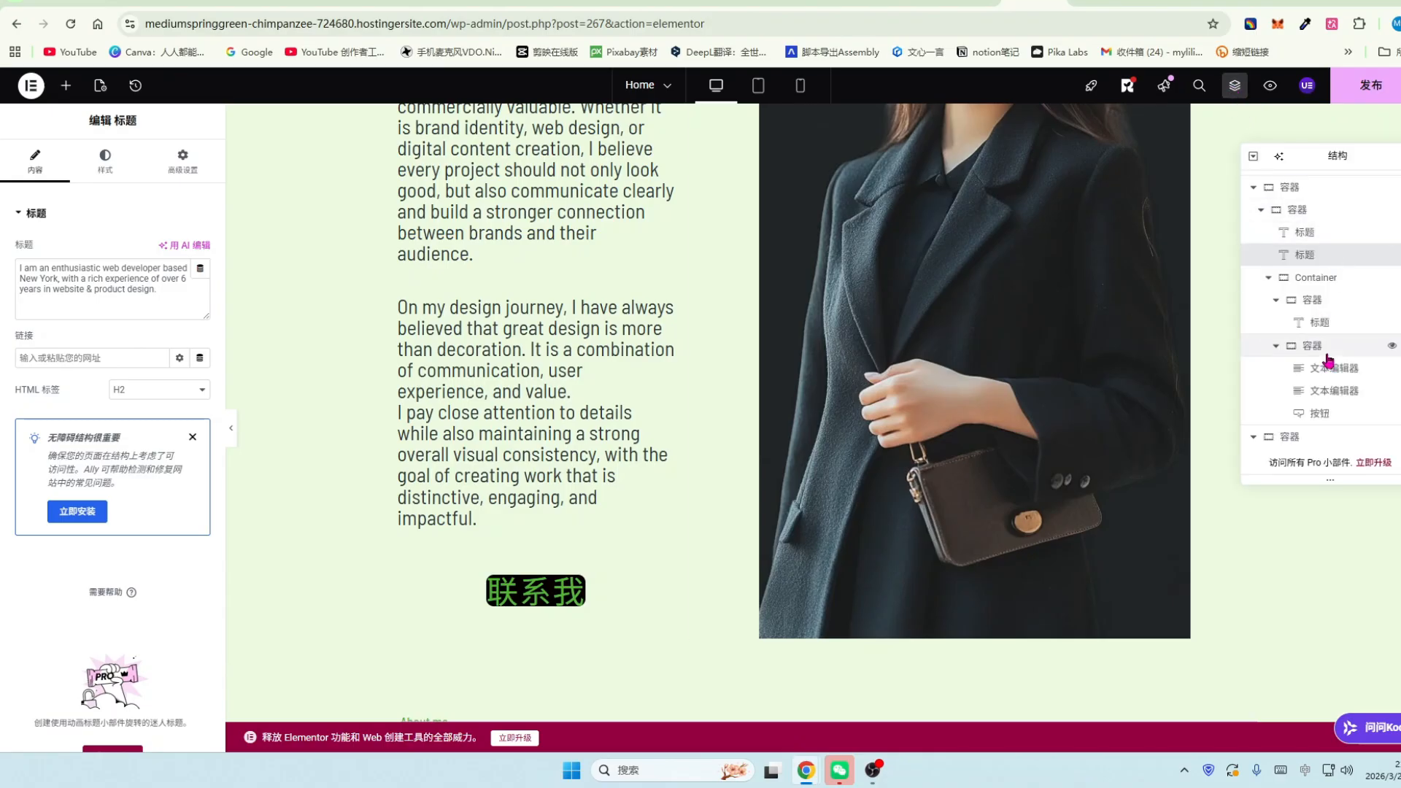
scroll(1337, 322, down, 1)
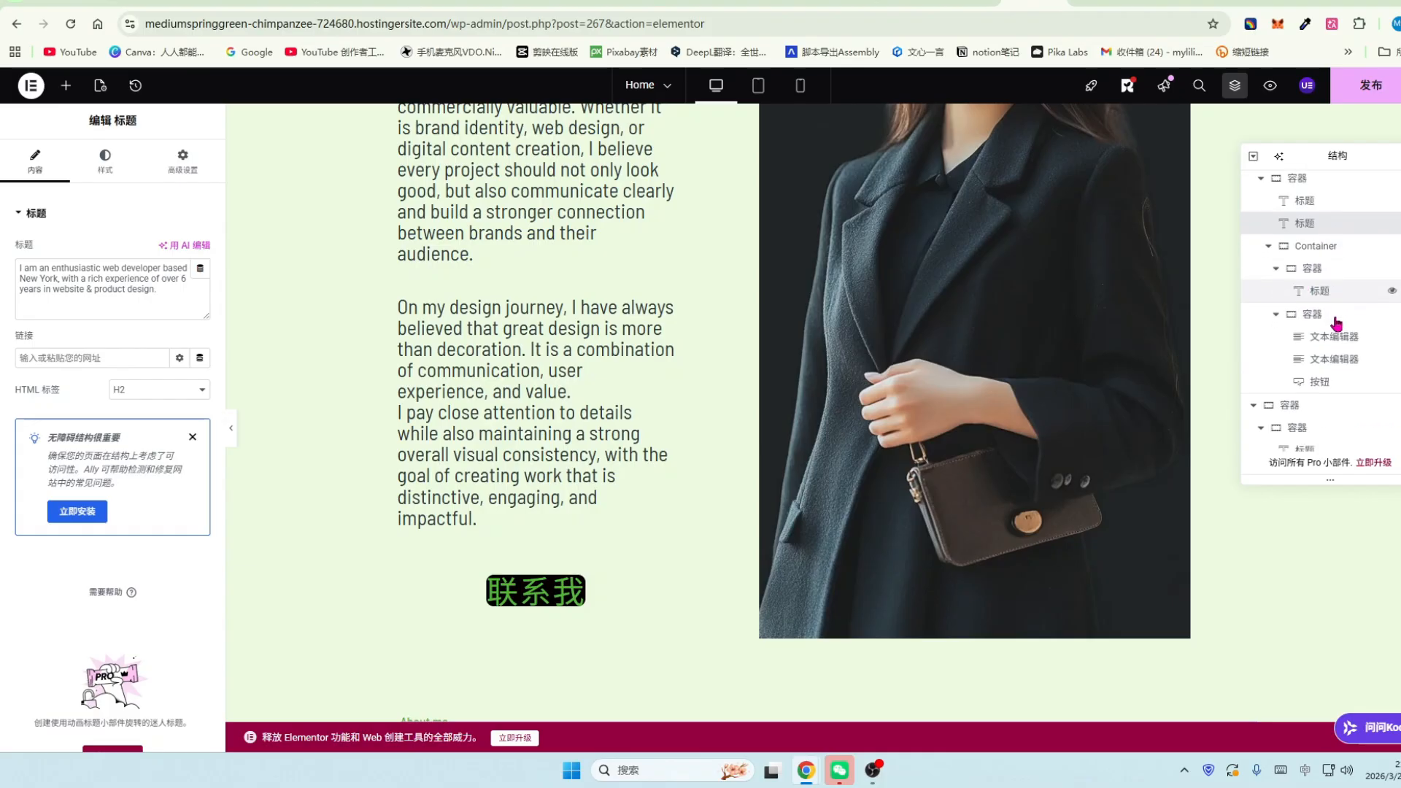
scroll(1337, 323, down, 2)
click(1301, 340)
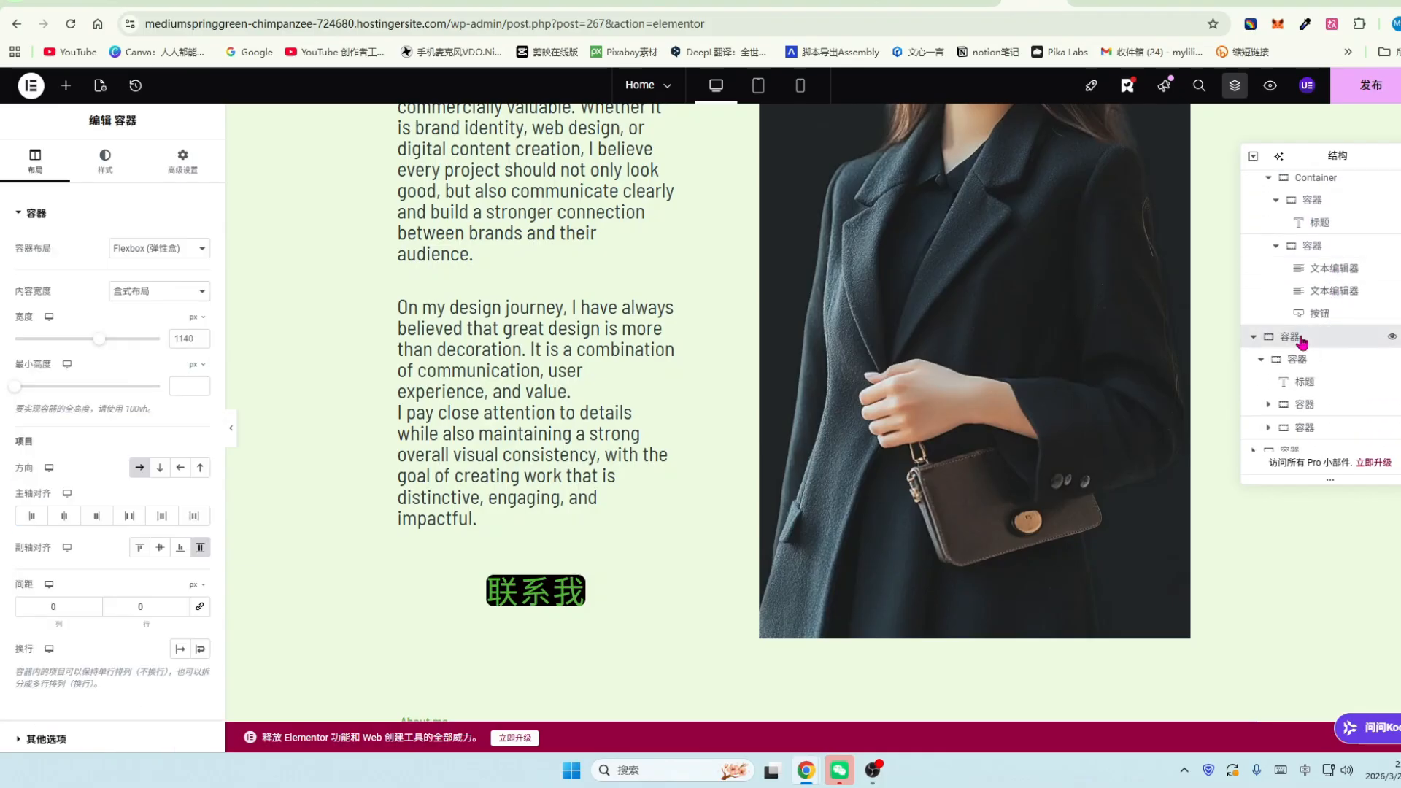
scroll(1303, 341, down, 2)
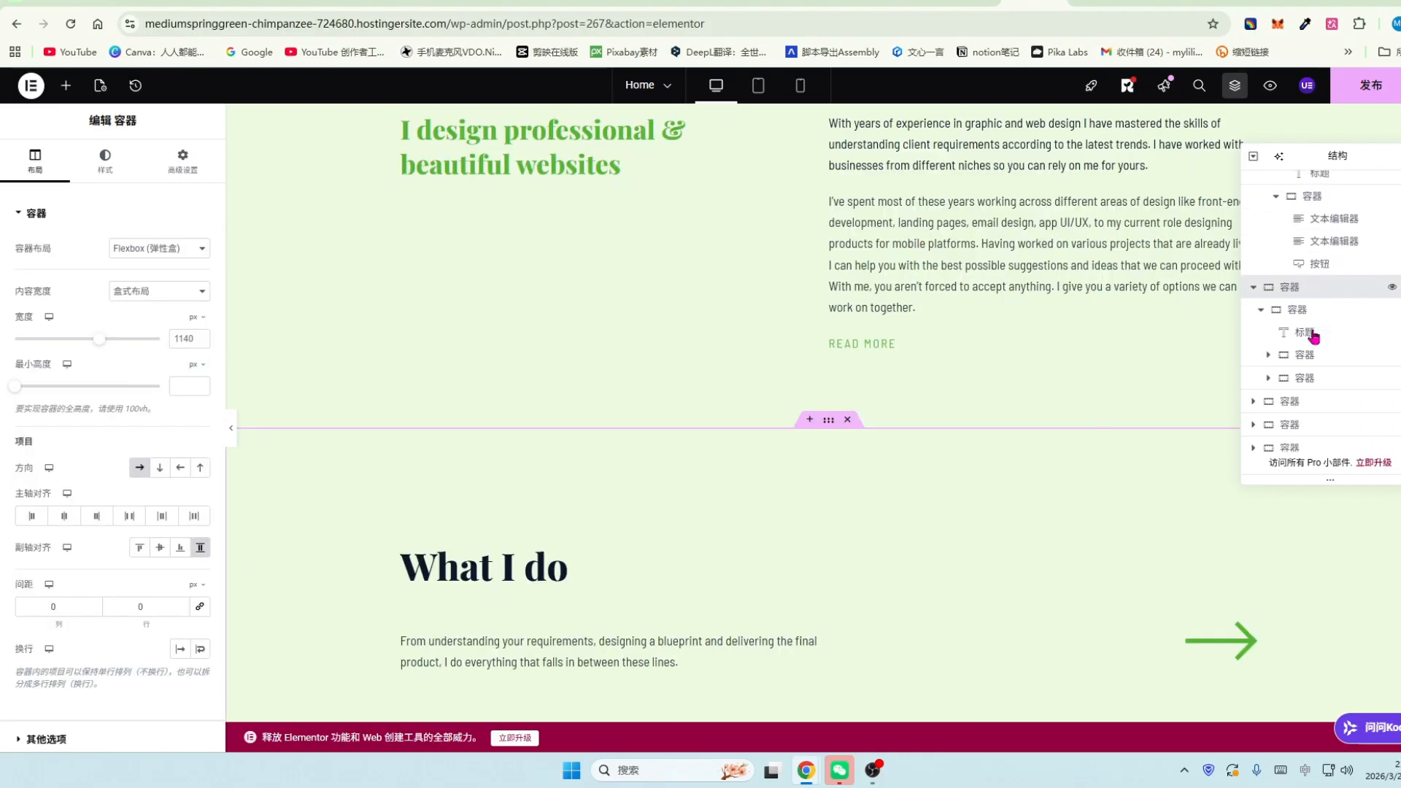
click(1306, 397)
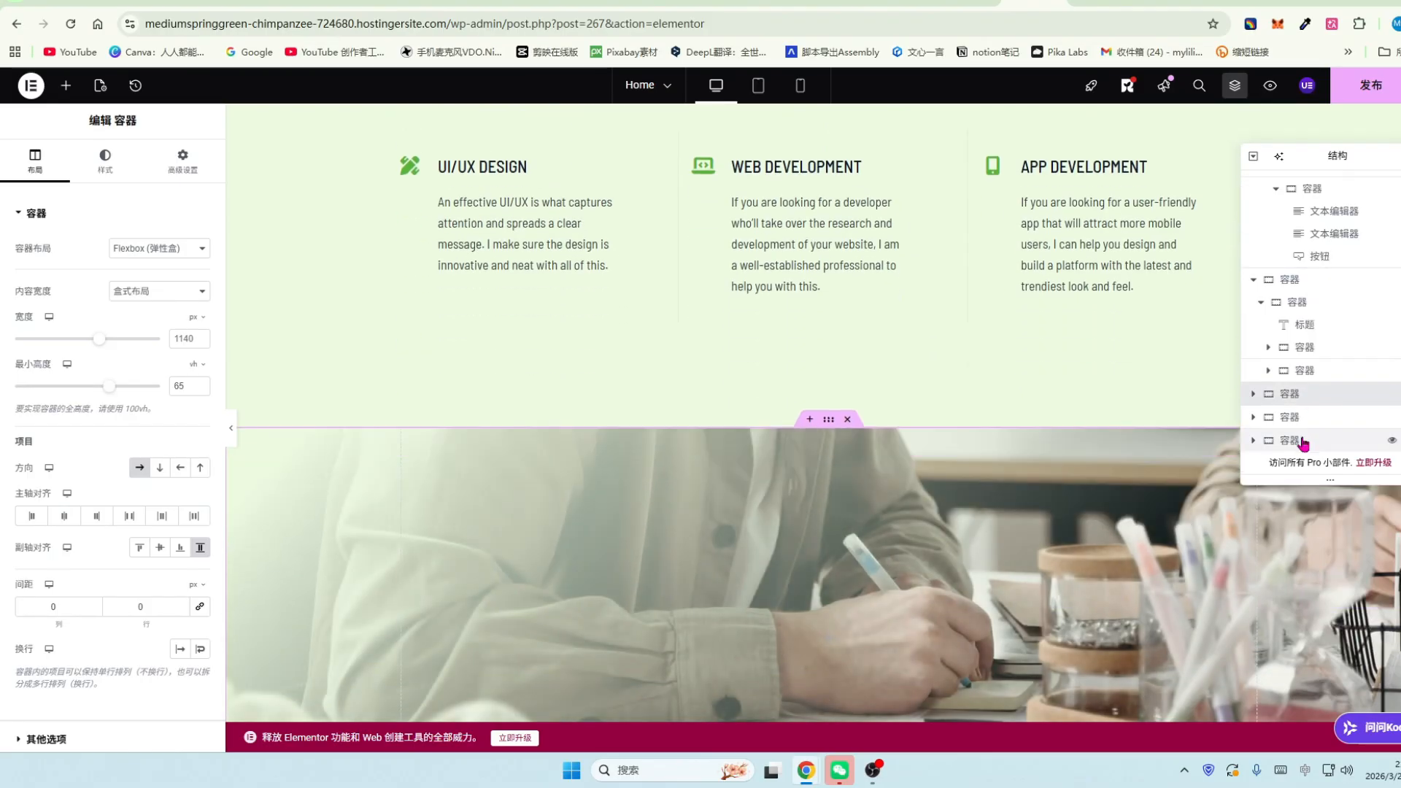
click(1304, 440)
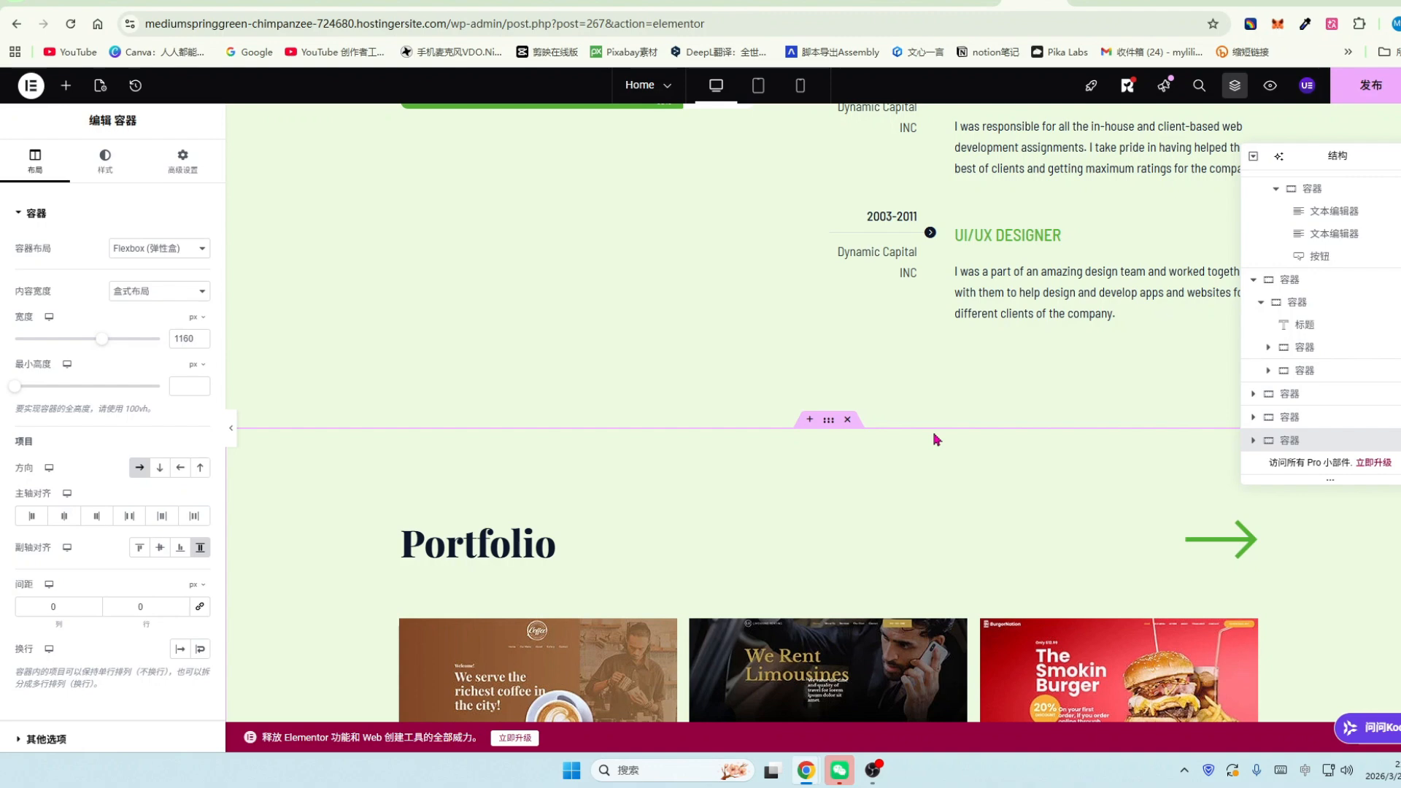
click(1234, 85)
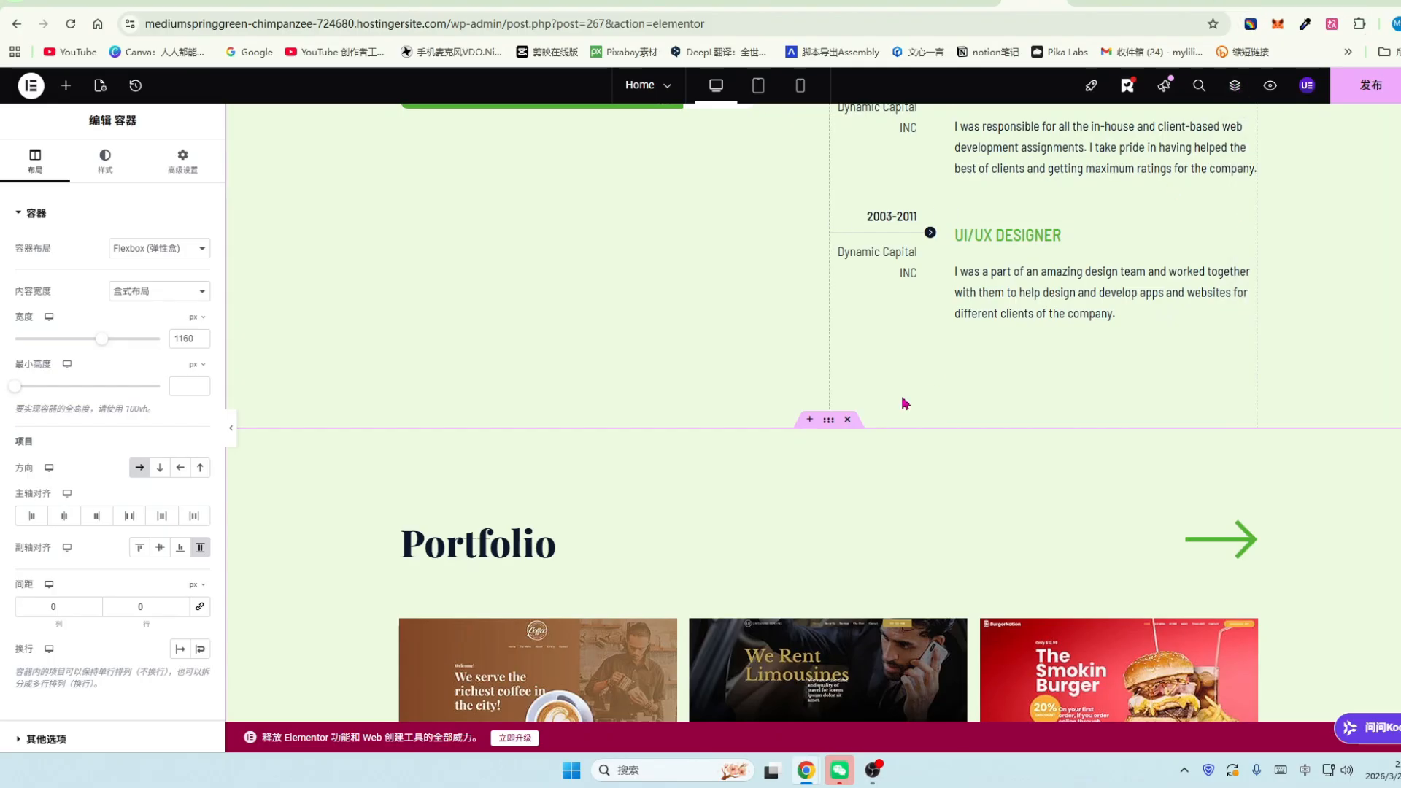
Publish the home page changes and preview the page in a new tab.
scroll(844, 412, down, 1)
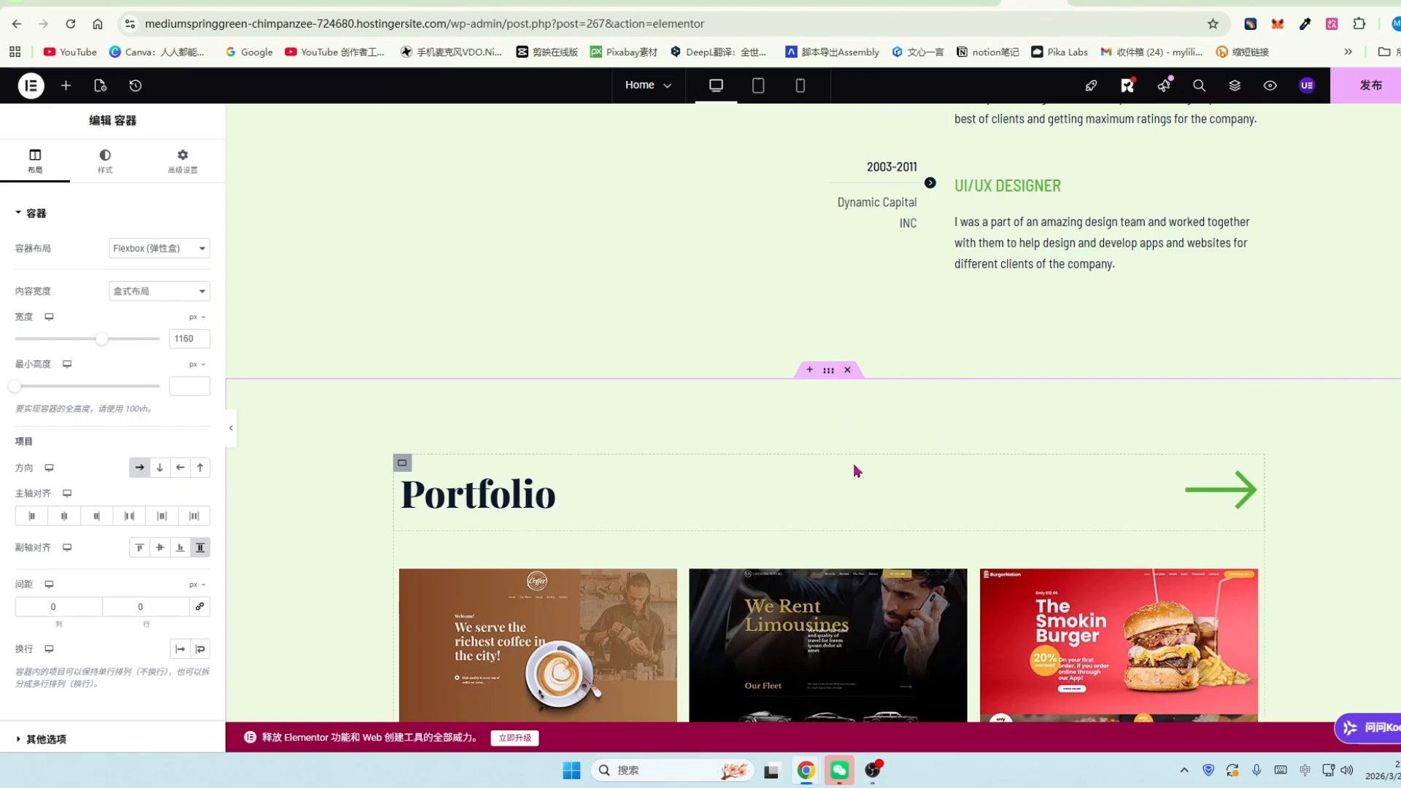
scroll(838, 460, down, 2)
scroll(839, 453, up, 4)
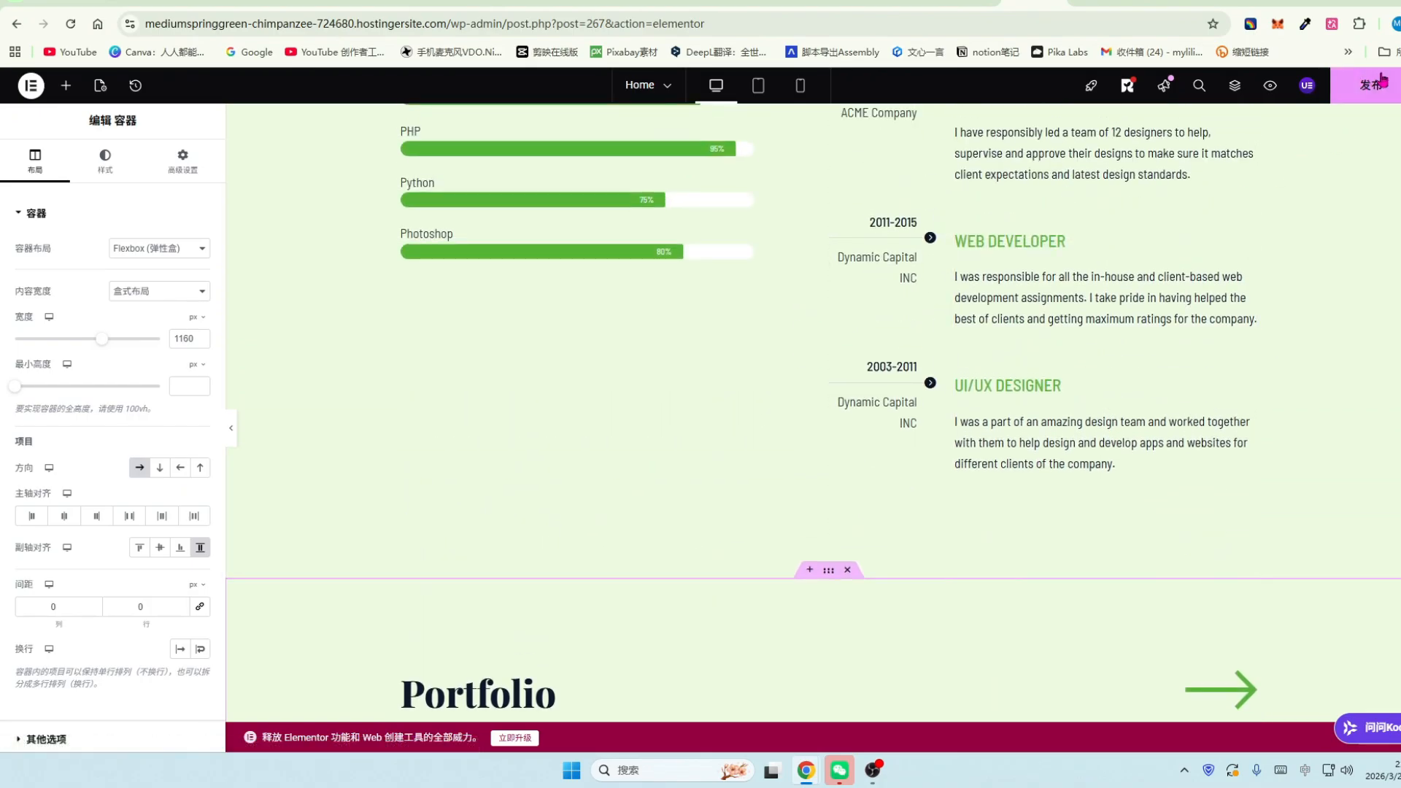
click(1377, 95)
click(1270, 87)
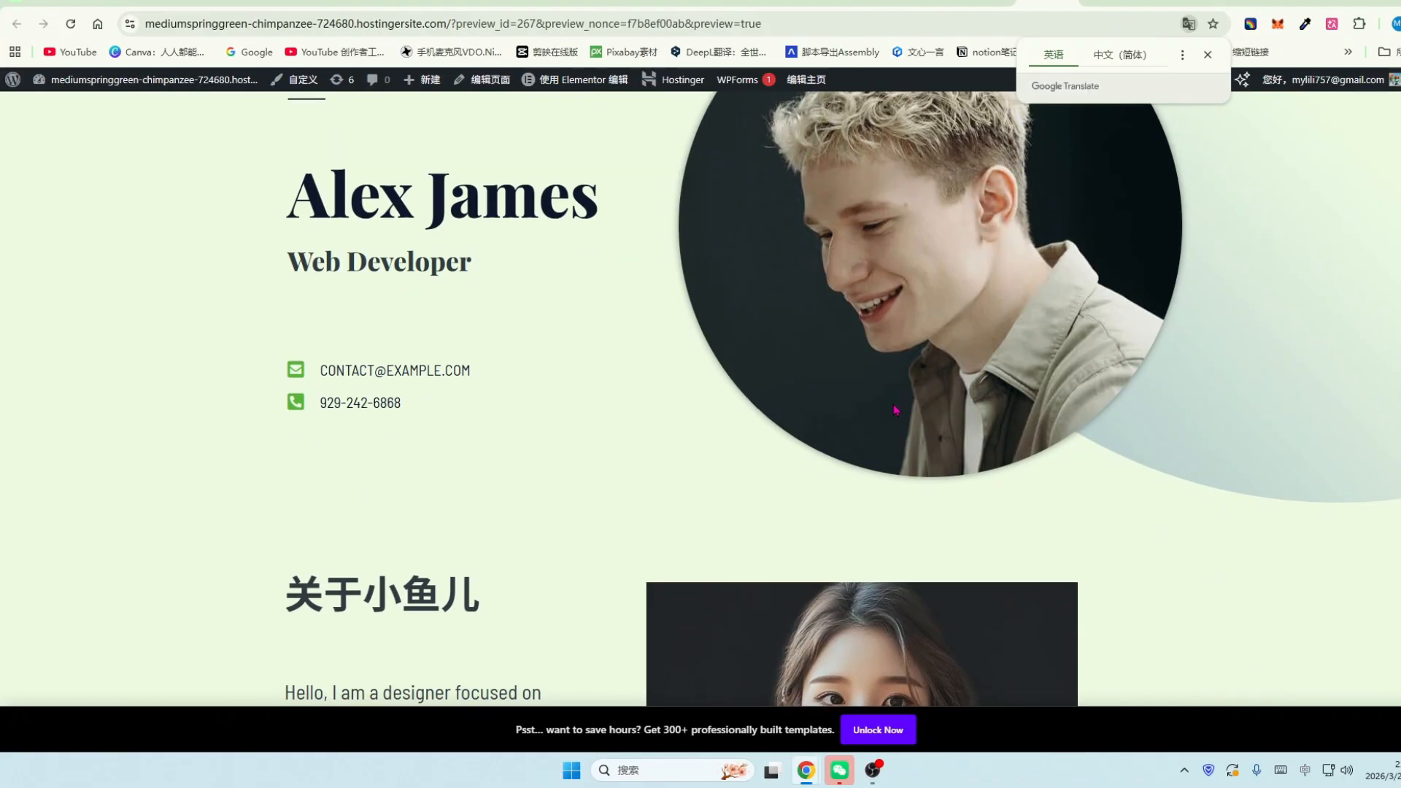
scroll(1036, 438, down, 7)
scroll(1062, 437, down, 9)
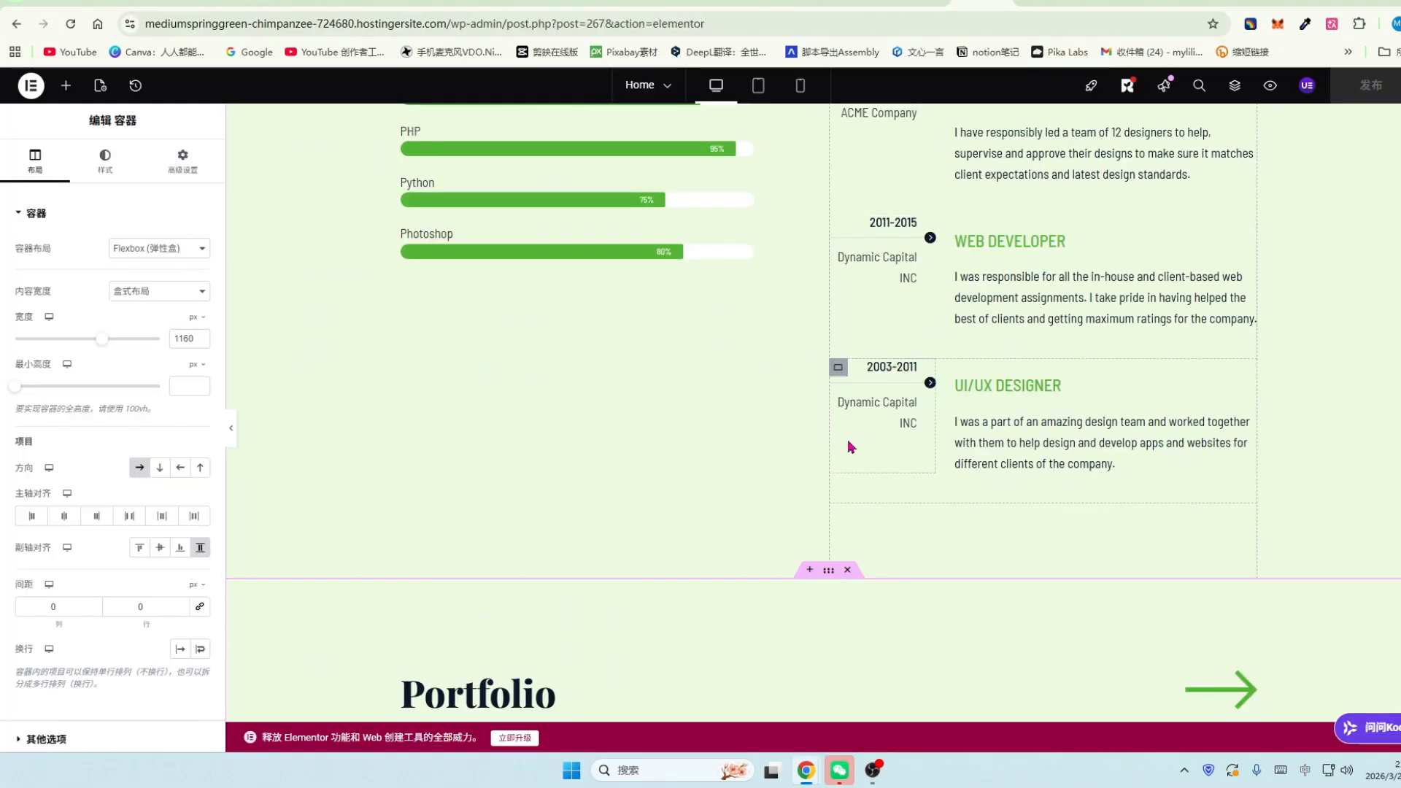
Review the home page in the editor and the preview, and view the kinds of new content WordPress can create.
scroll(849, 447, up, 3)
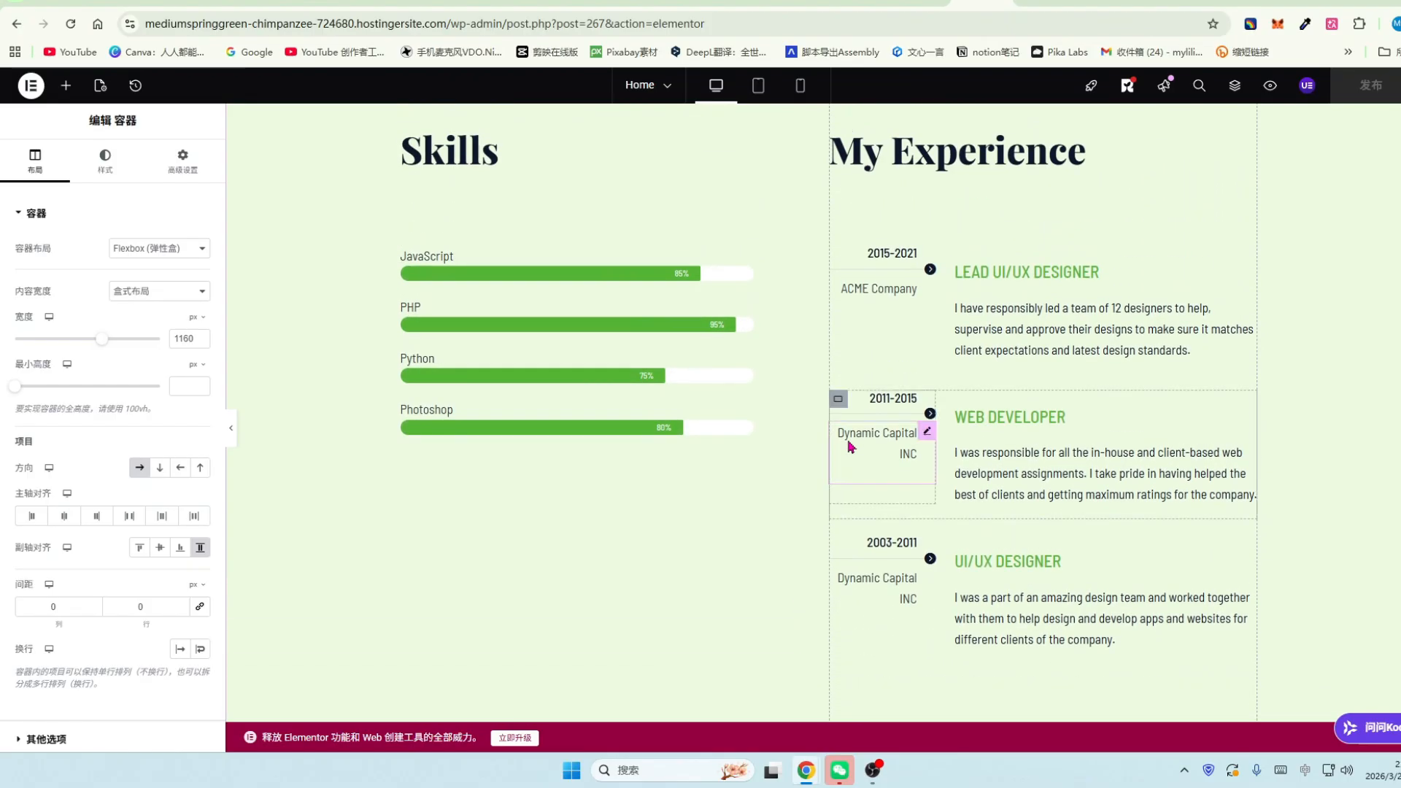
scroll(849, 447, up, 3)
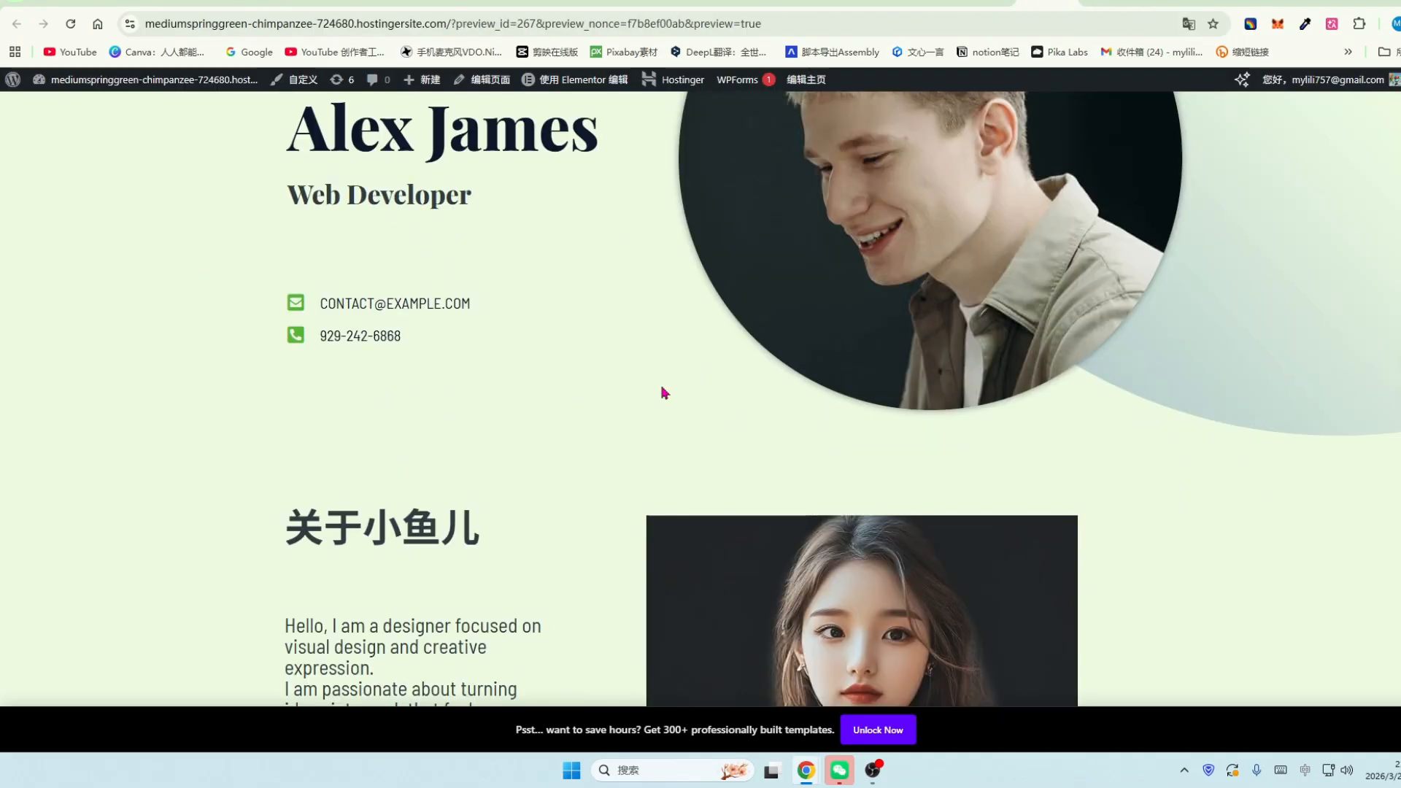
scroll(665, 389, down, 2)
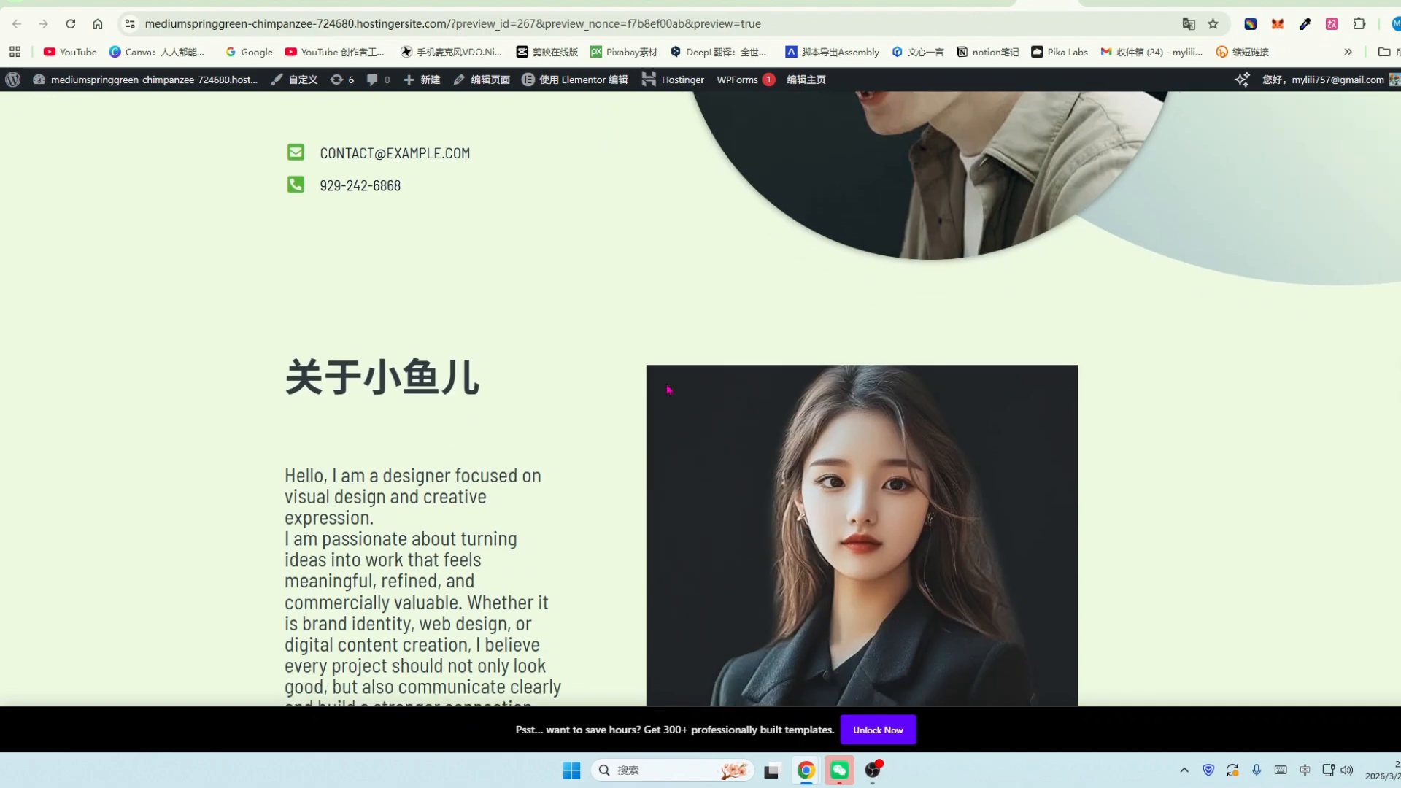
scroll(669, 389, up, 1)
scroll(669, 389, up, 1)
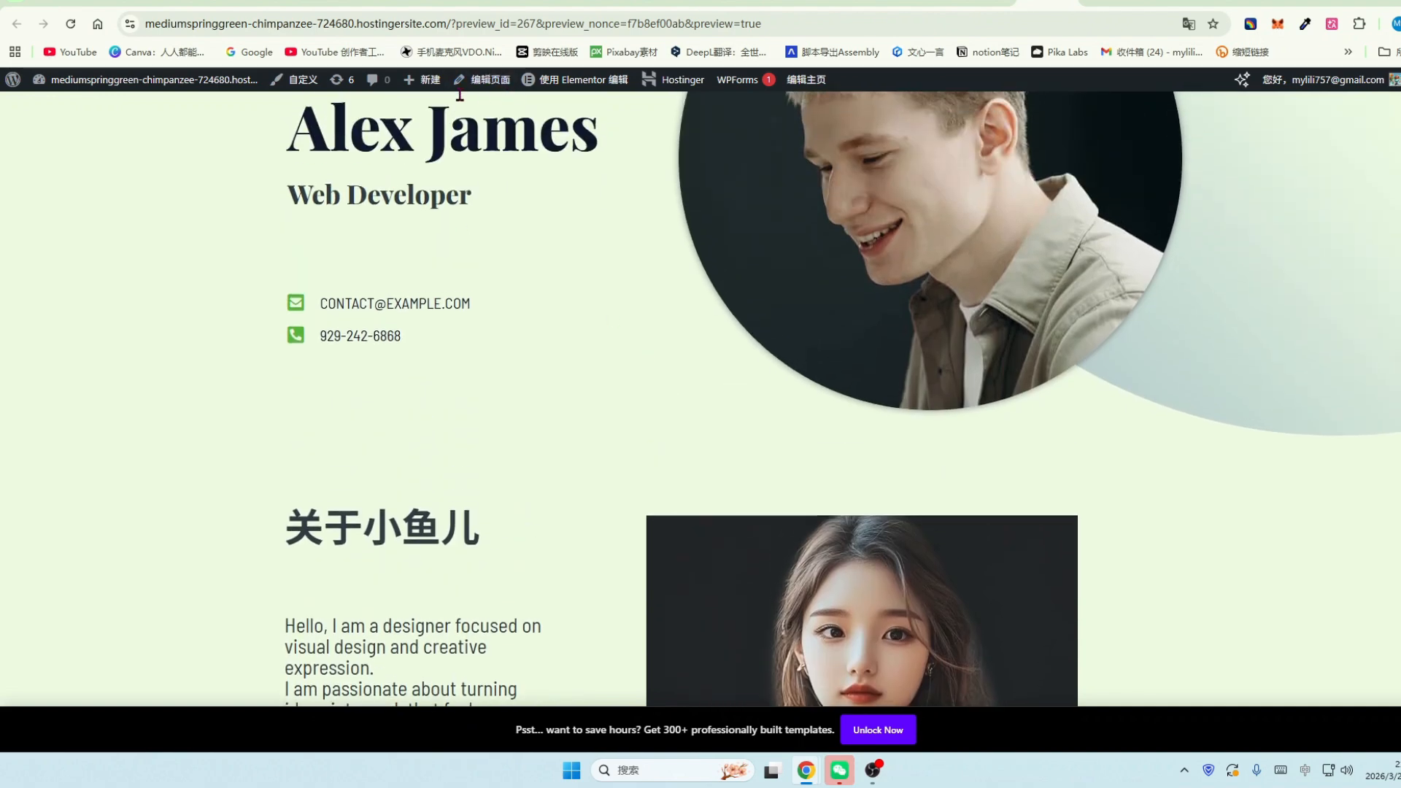
mouse_move(430, 86)
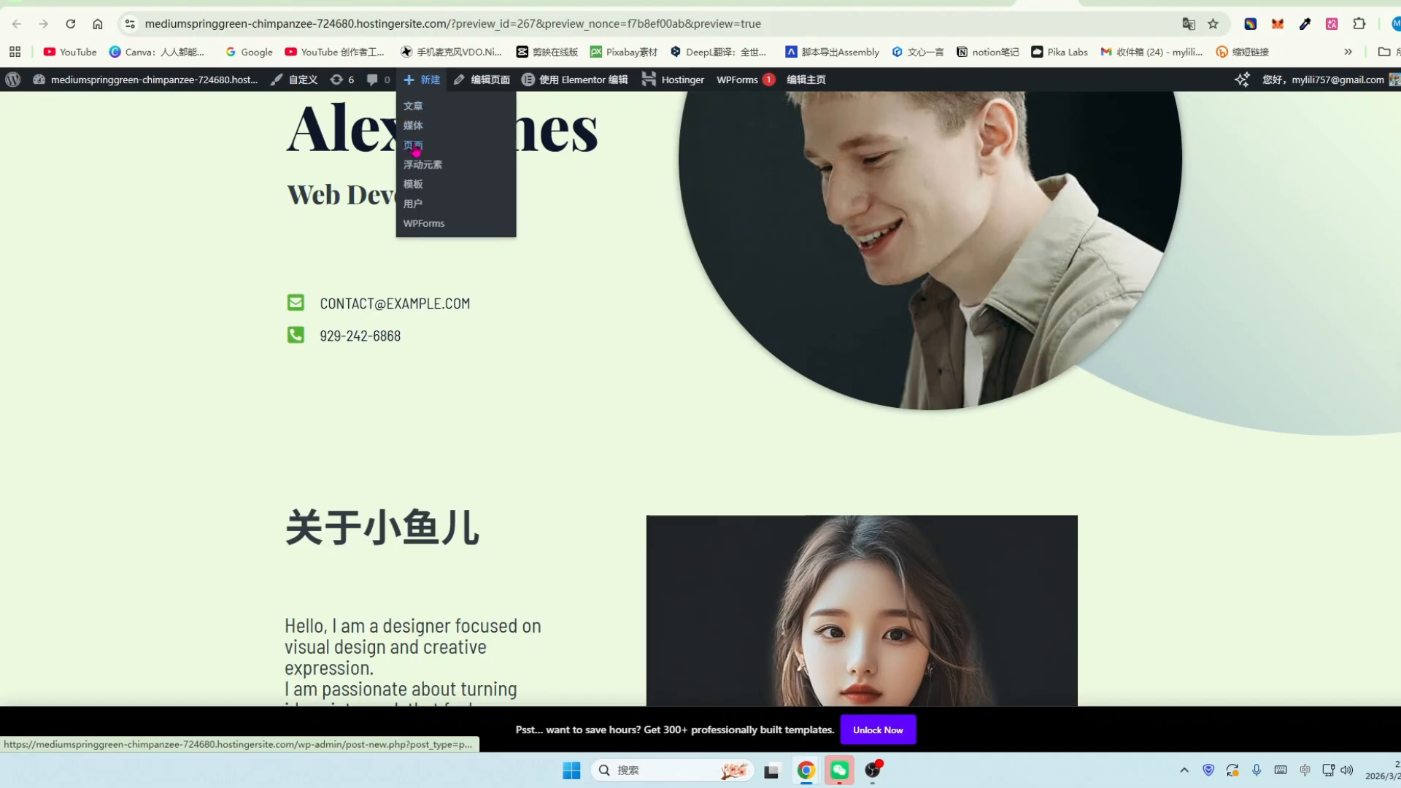
Add a new page from the WordPress dashboard, browse the Design Library patterns and close the library without inserting one.
click(916, 2)
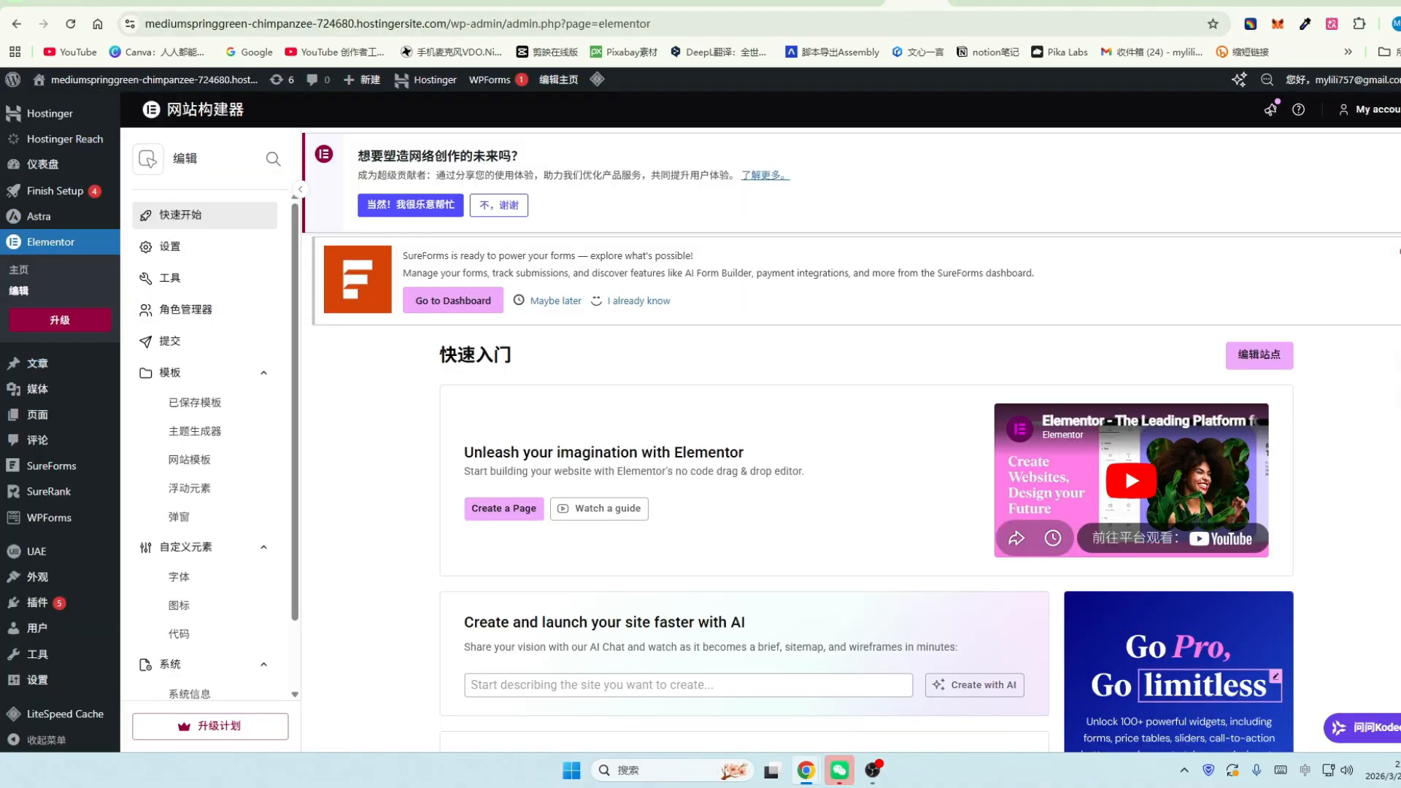
click(163, 440)
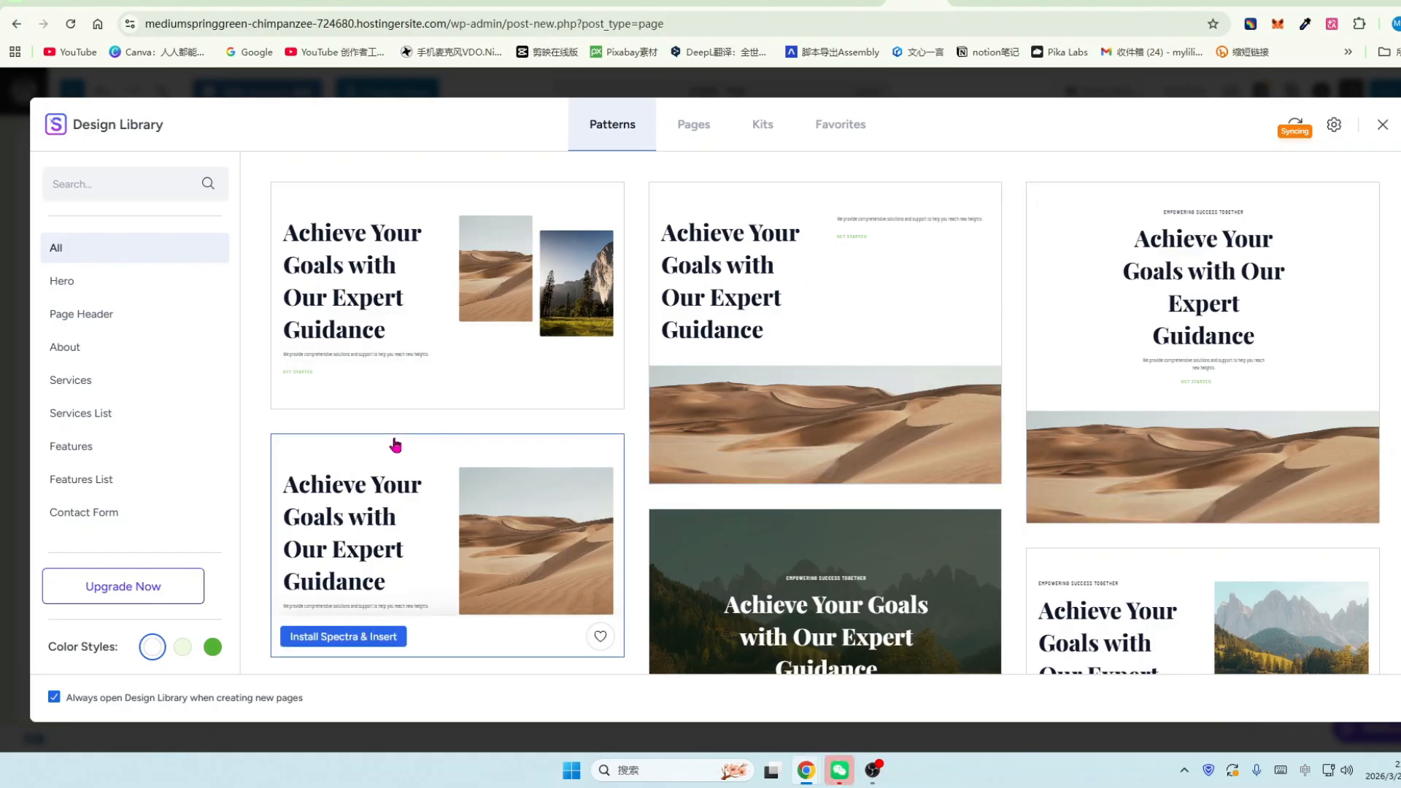
scroll(394, 448, down, 3)
scroll(507, 462, up, 2)
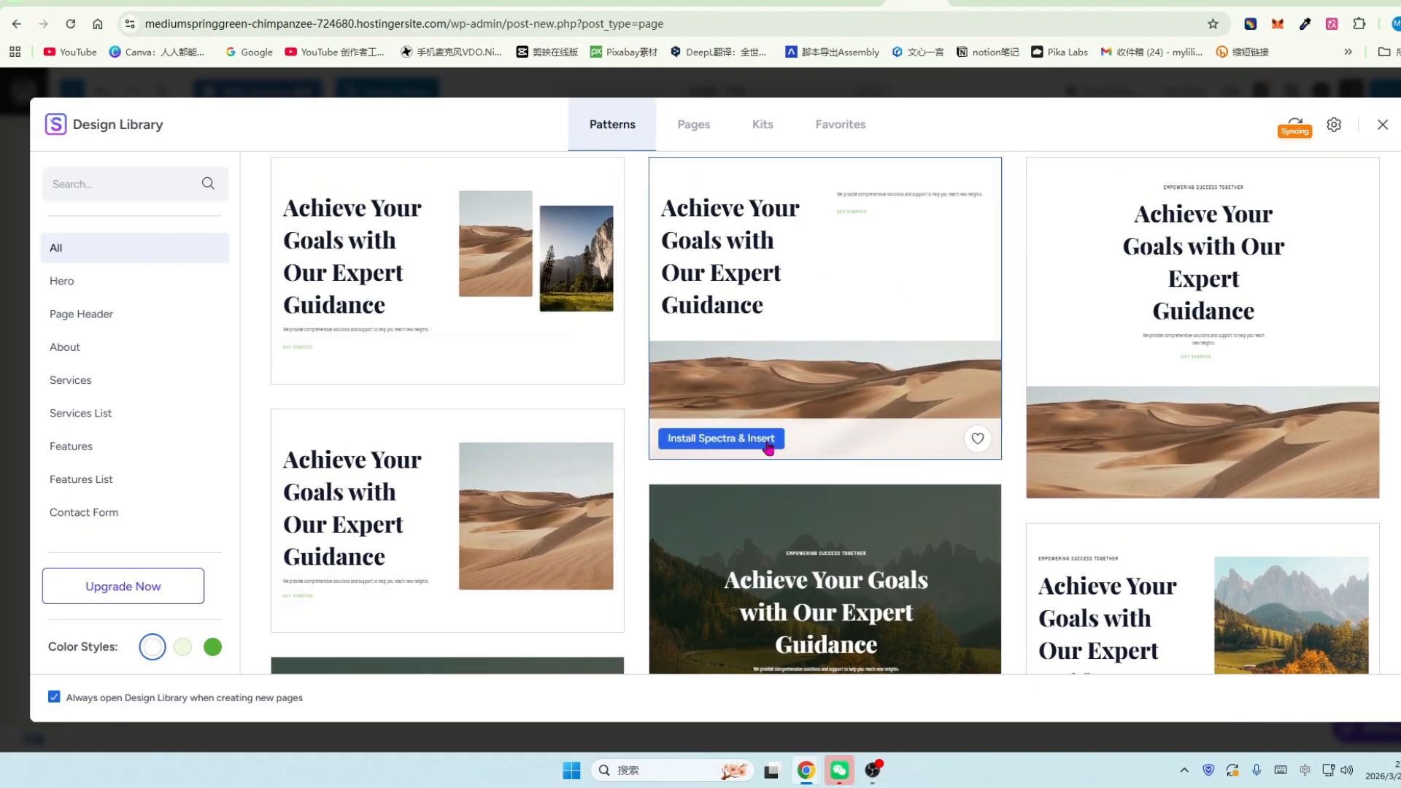
scroll(751, 475, down, 3)
scroll(523, 429, up, 3)
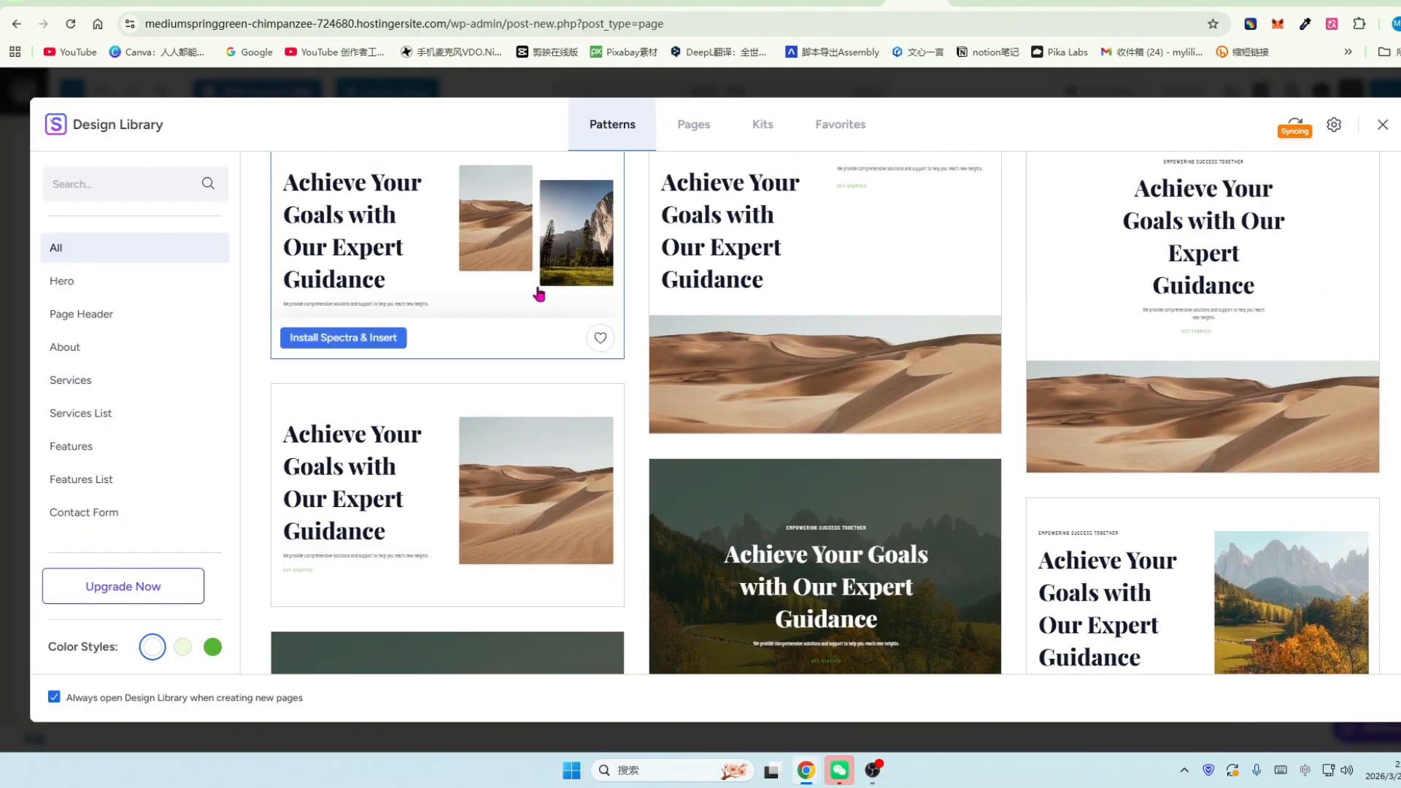
click(1383, 124)
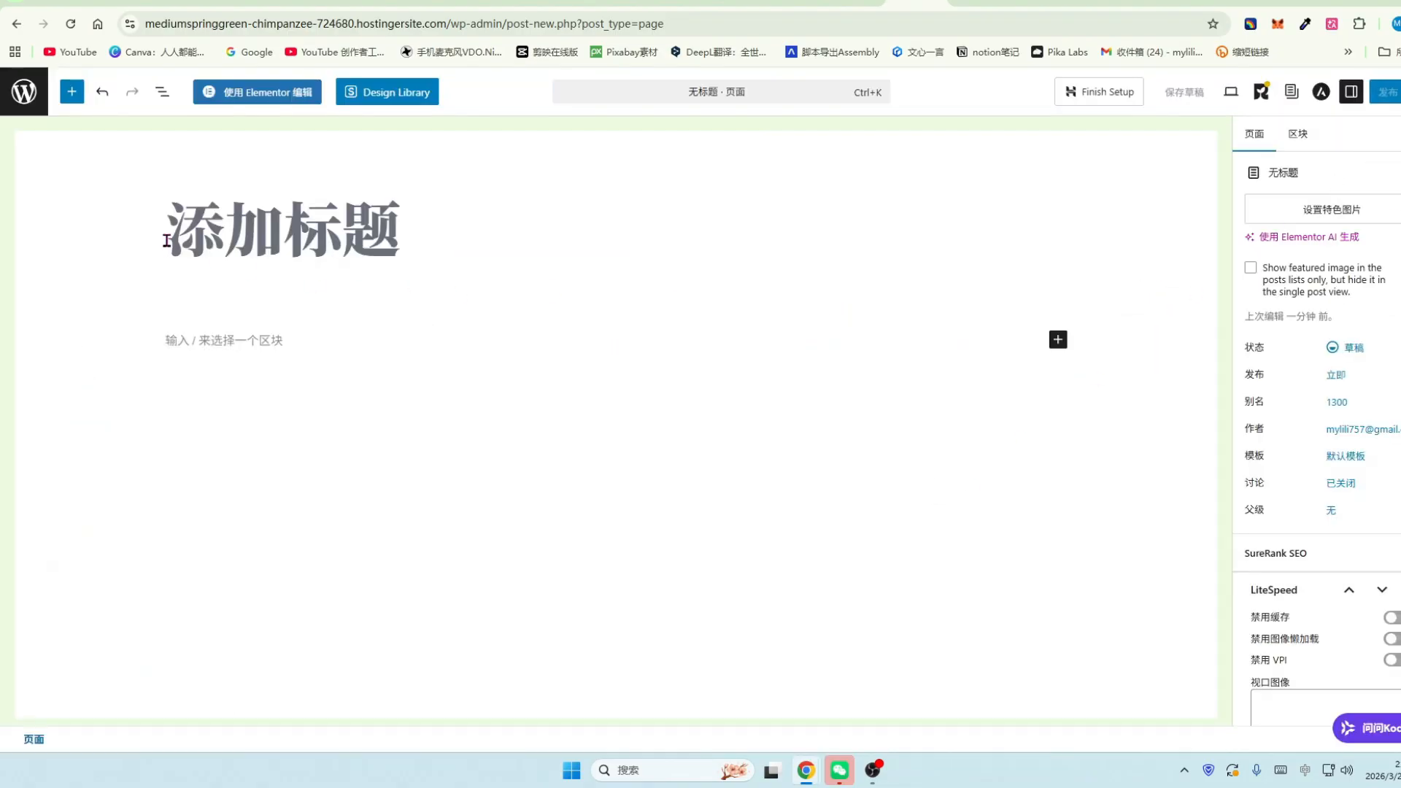
Title the new page "服务页面" and publish it.
click(243, 235)
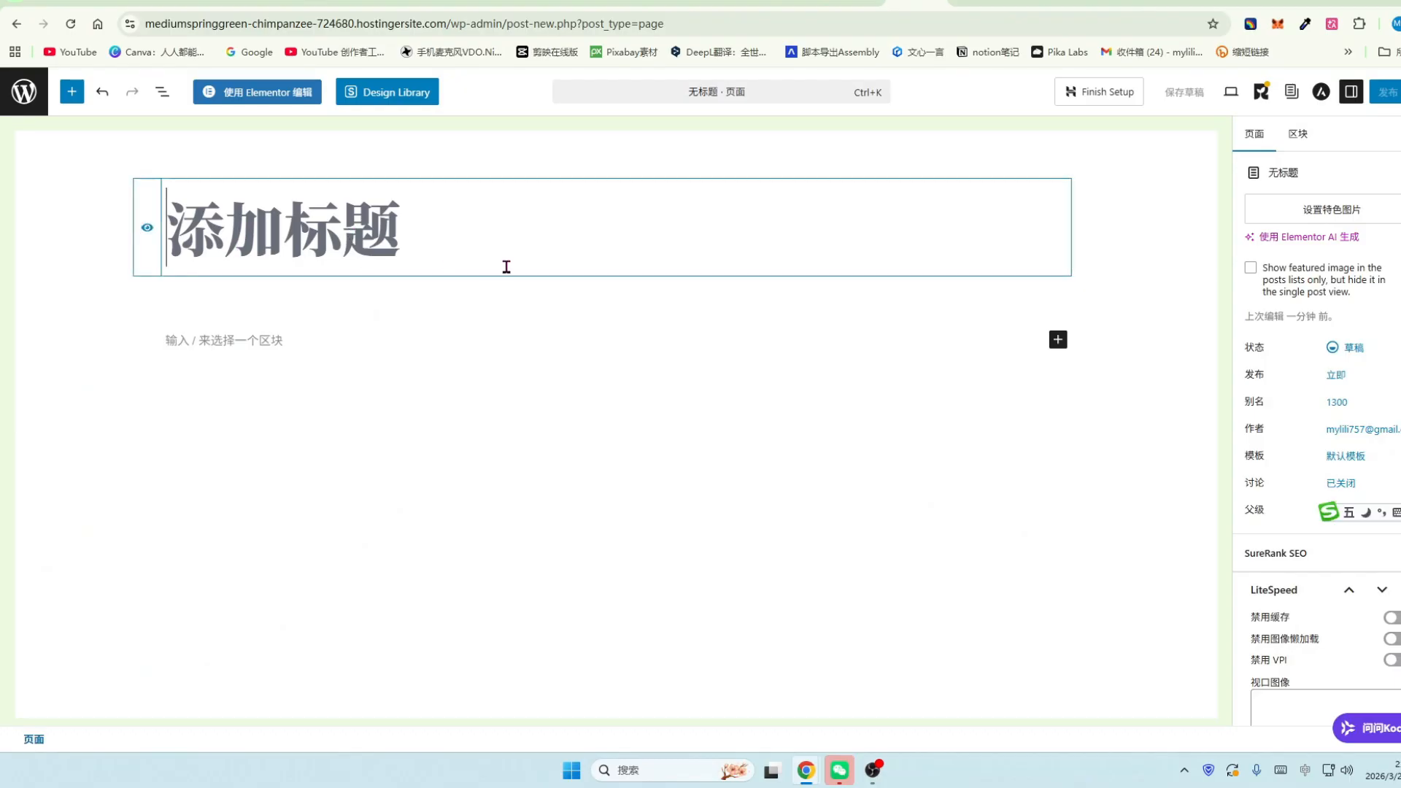
text(fuwu)
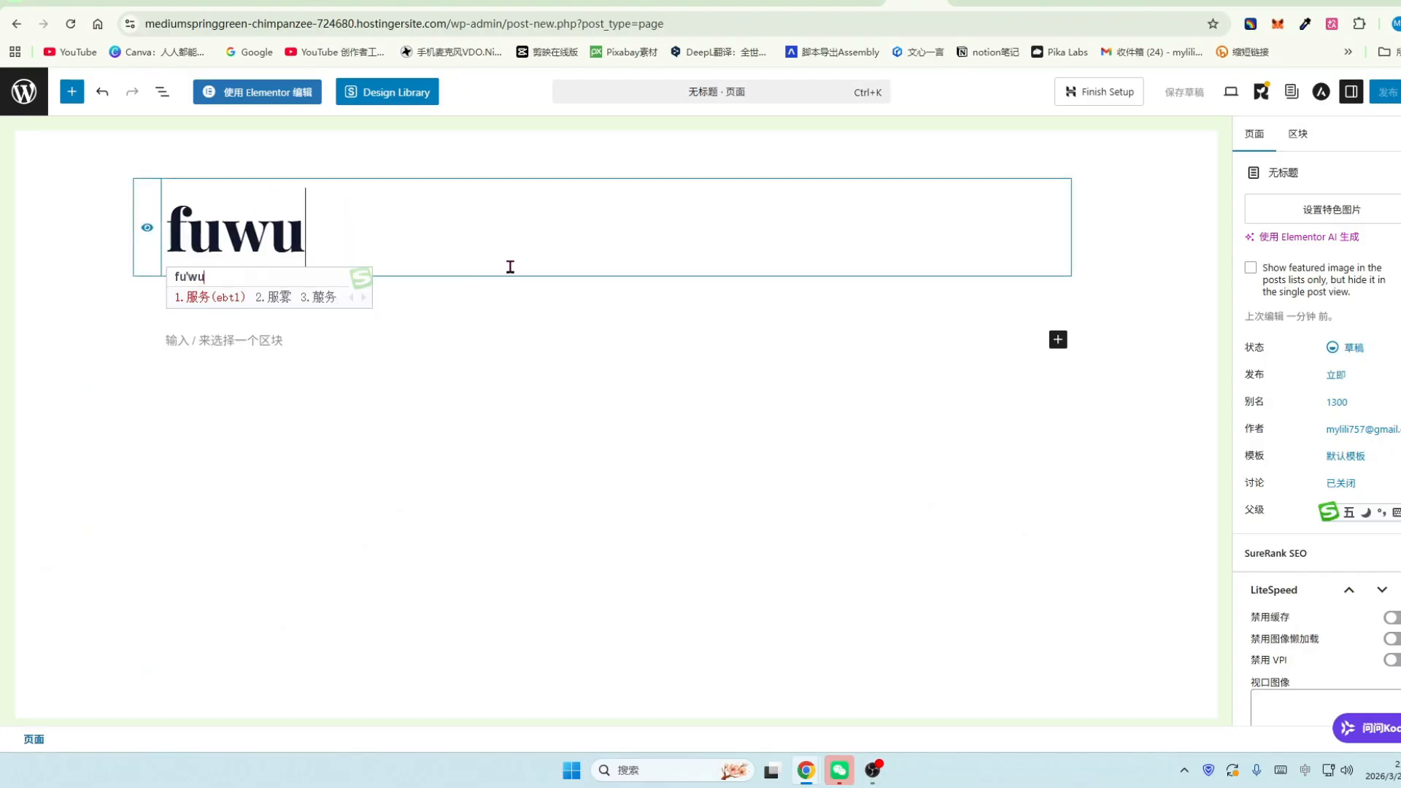
key(space)
text(yemian)
key(space)
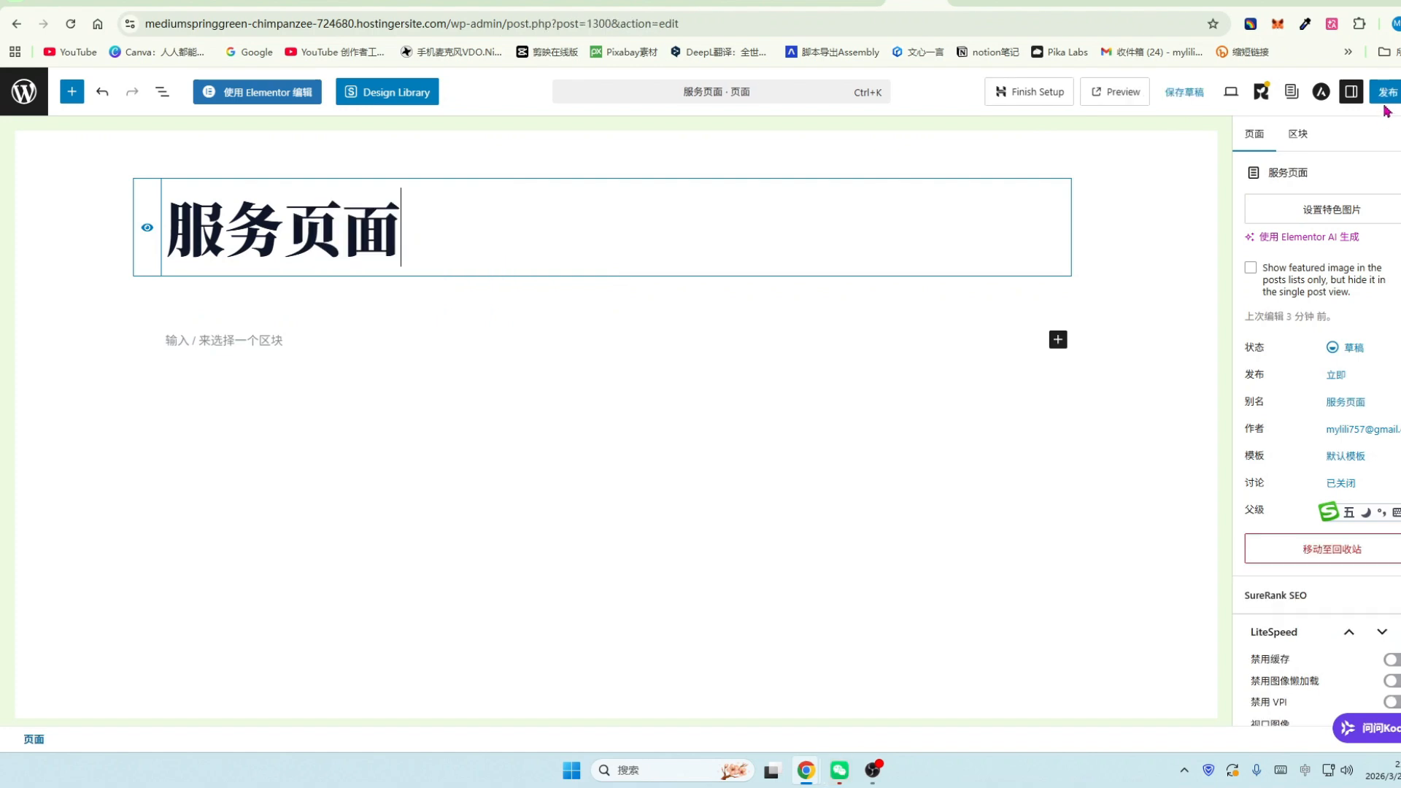
click(1387, 91)
click(1376, 92)
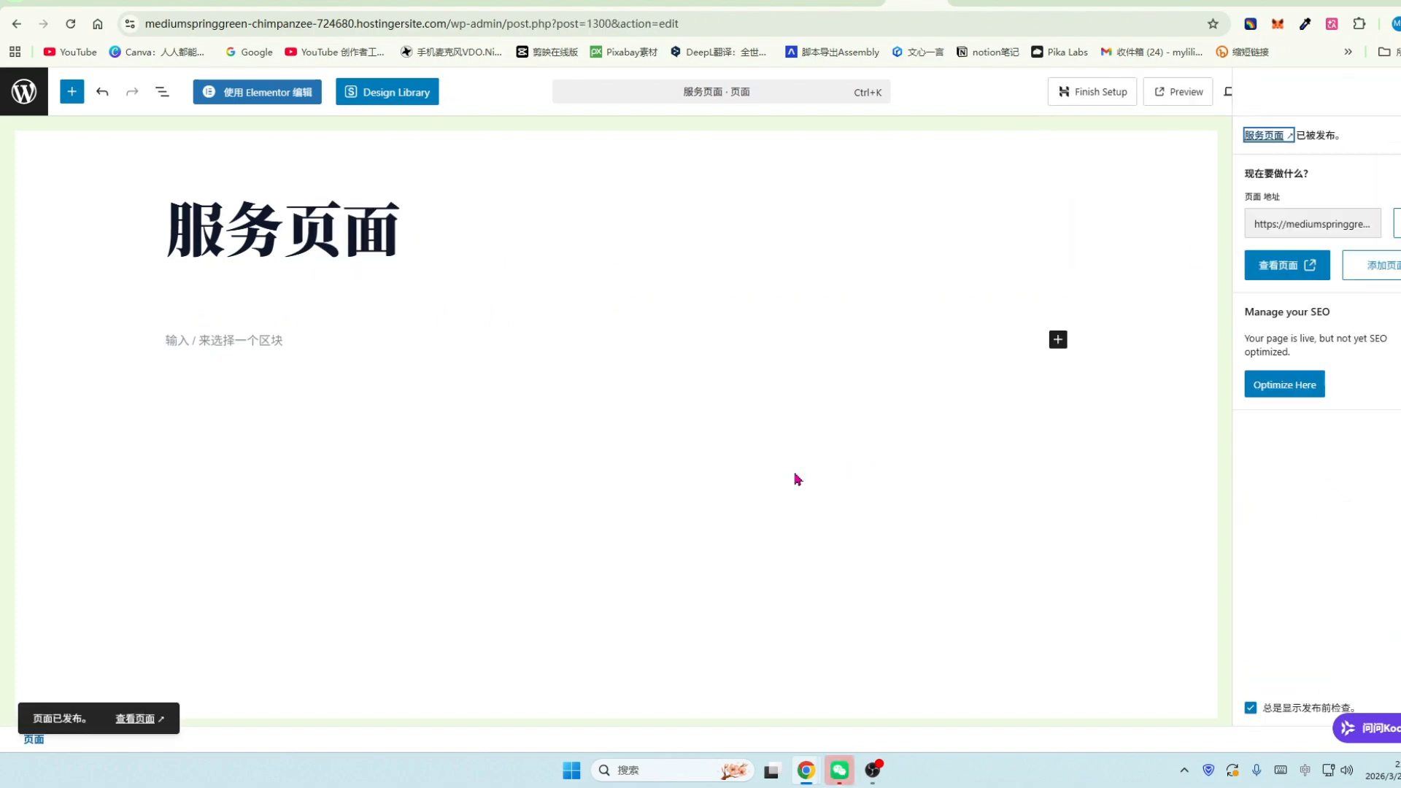
Edit the "服务页面" page with Elementor and add a Flexbox container with a narrow first column and a wide second column.
click(250, 95)
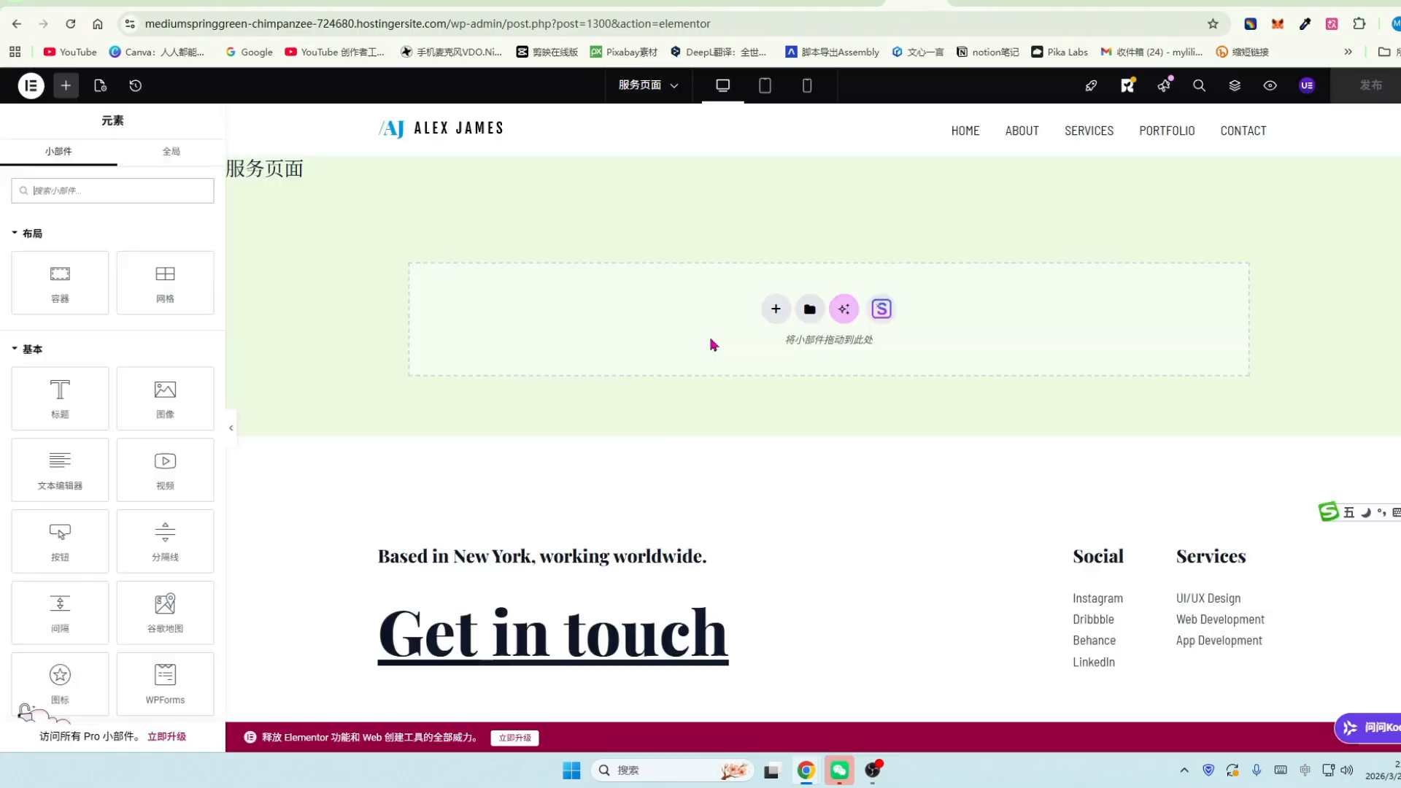
click(776, 310)
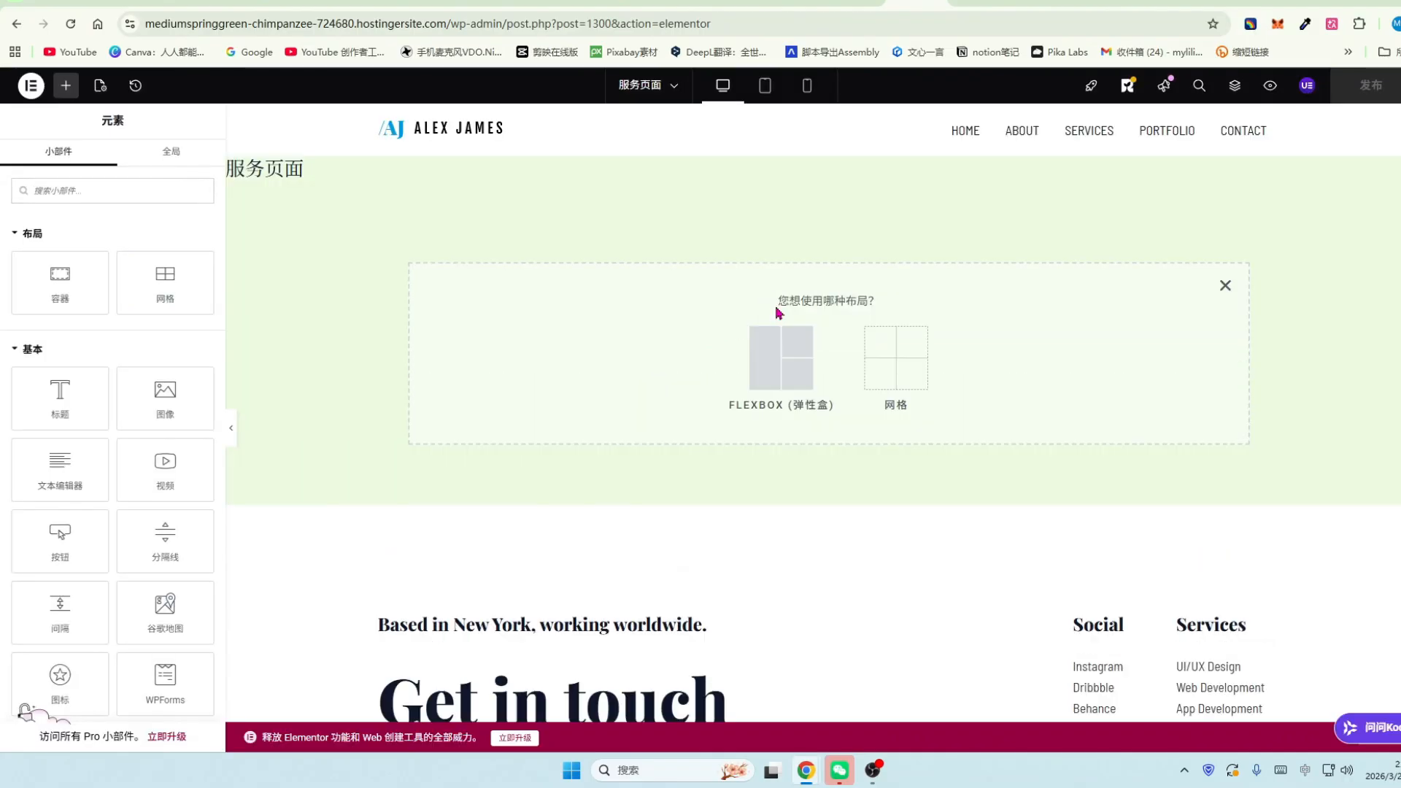
click(772, 356)
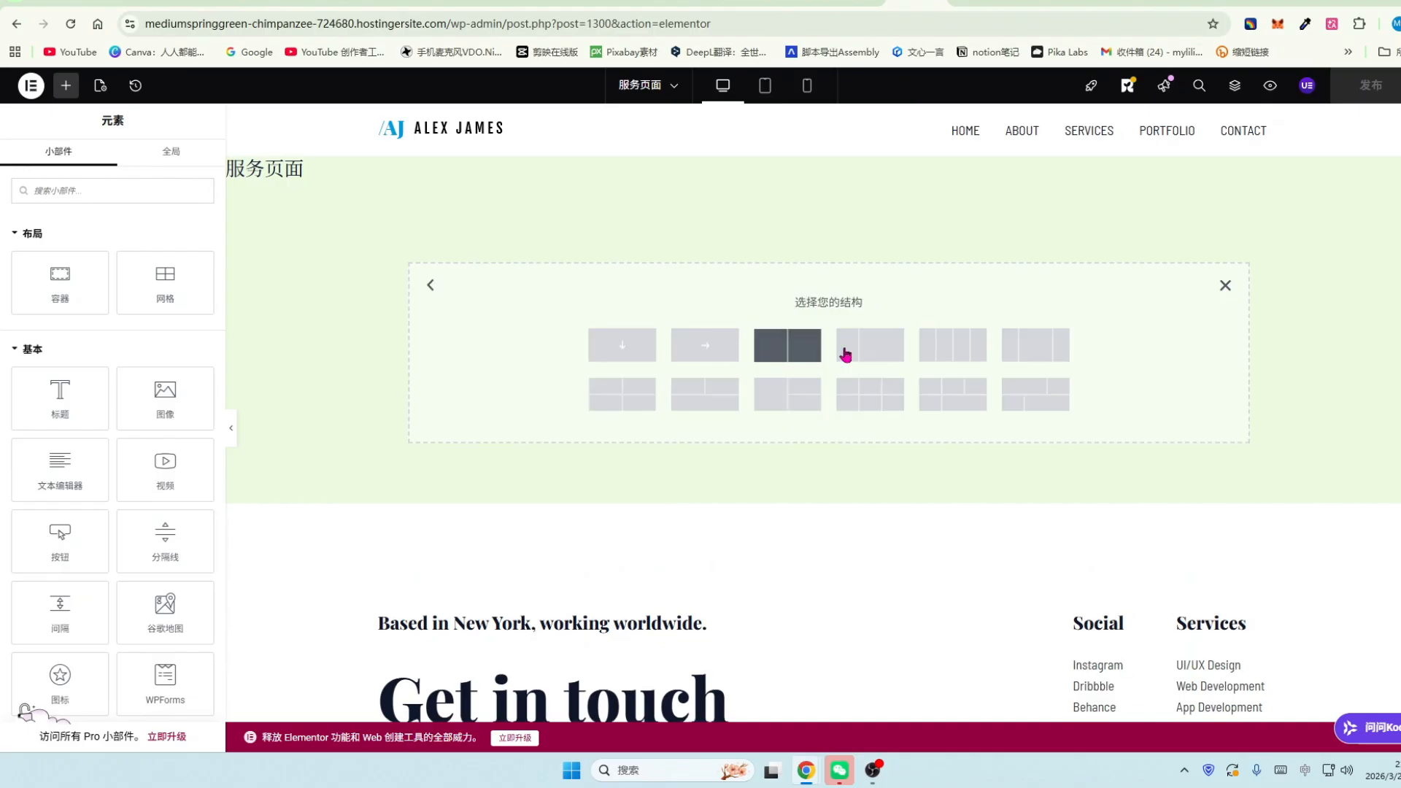
click(892, 352)
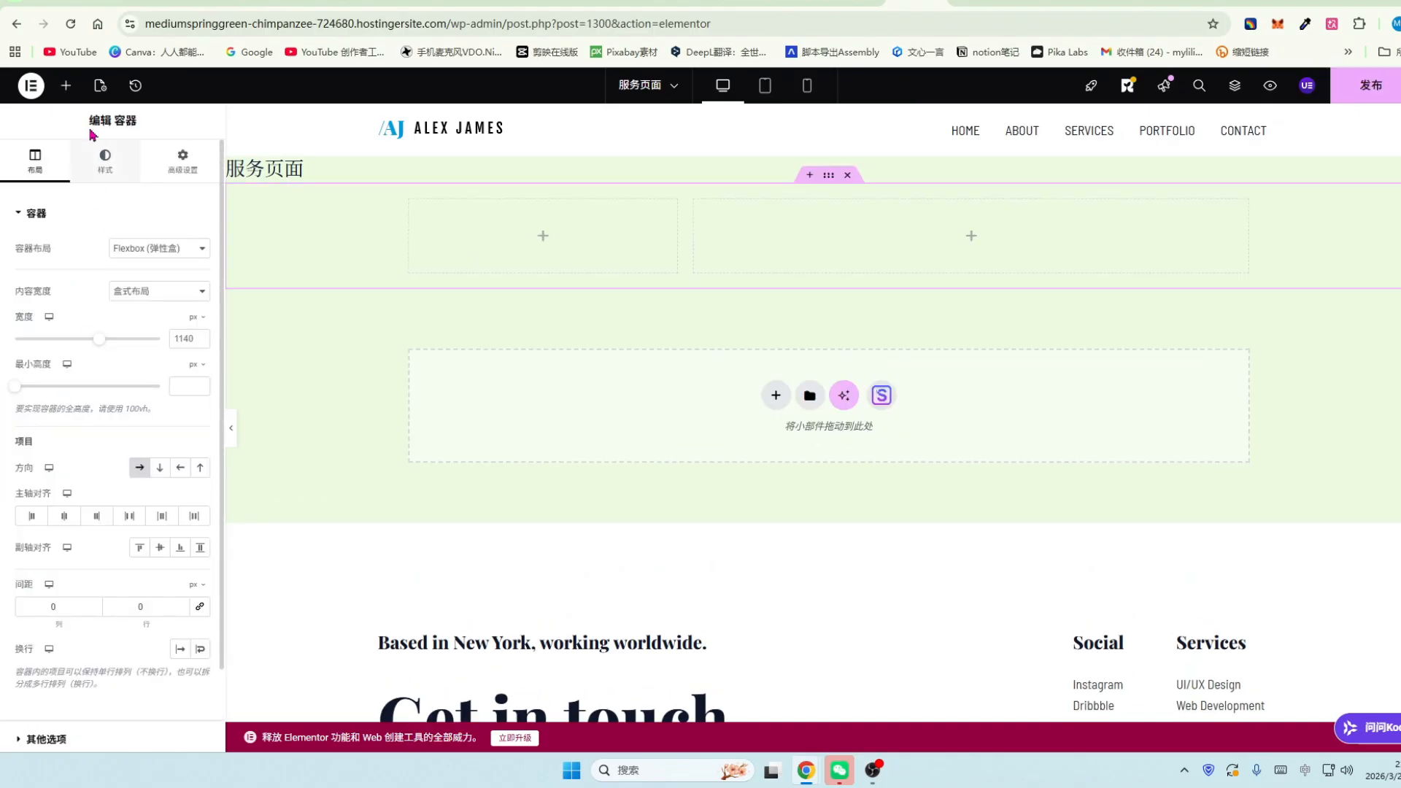
Place a heading widget in the narrow column of the container and return to the widget list.
click(66, 86)
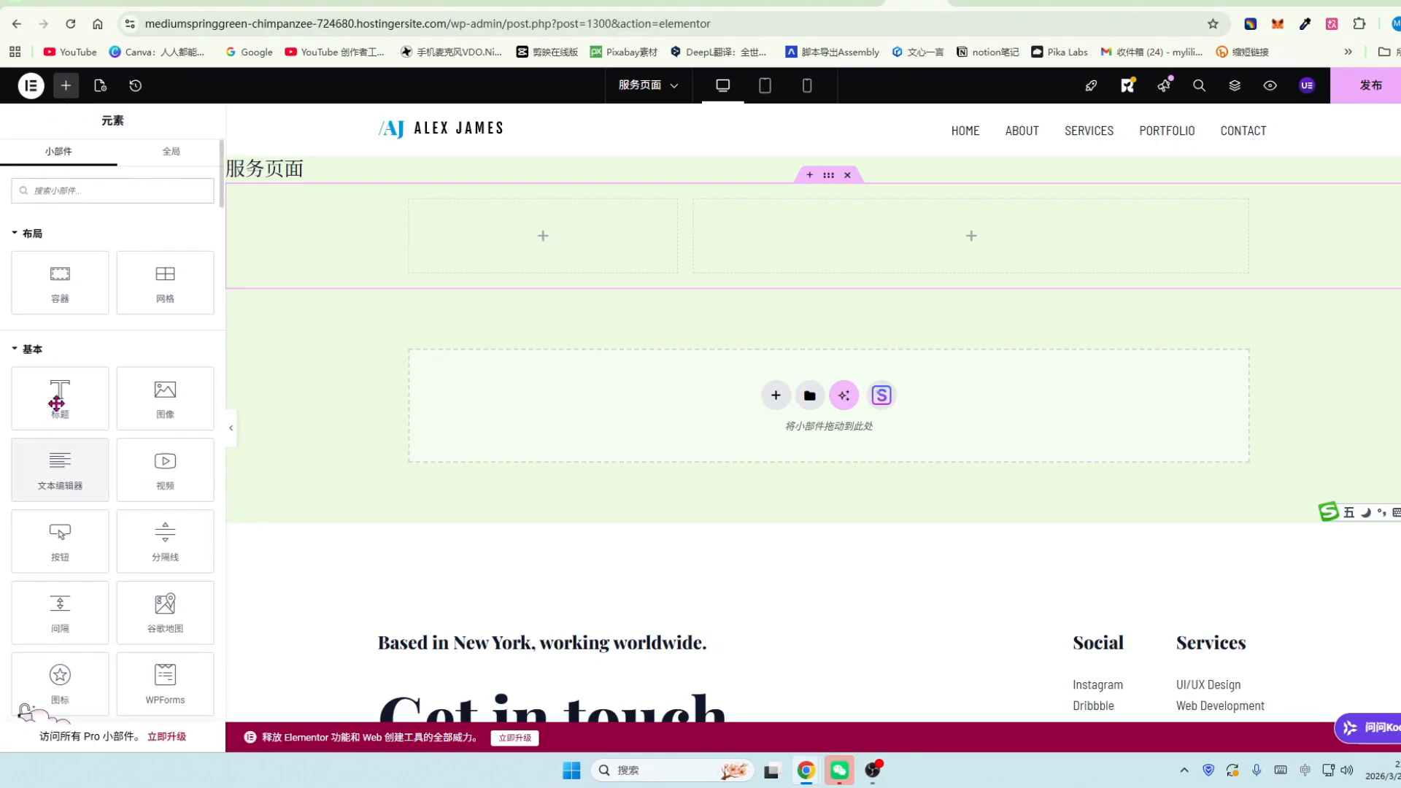
drag(58, 394, 524, 242)
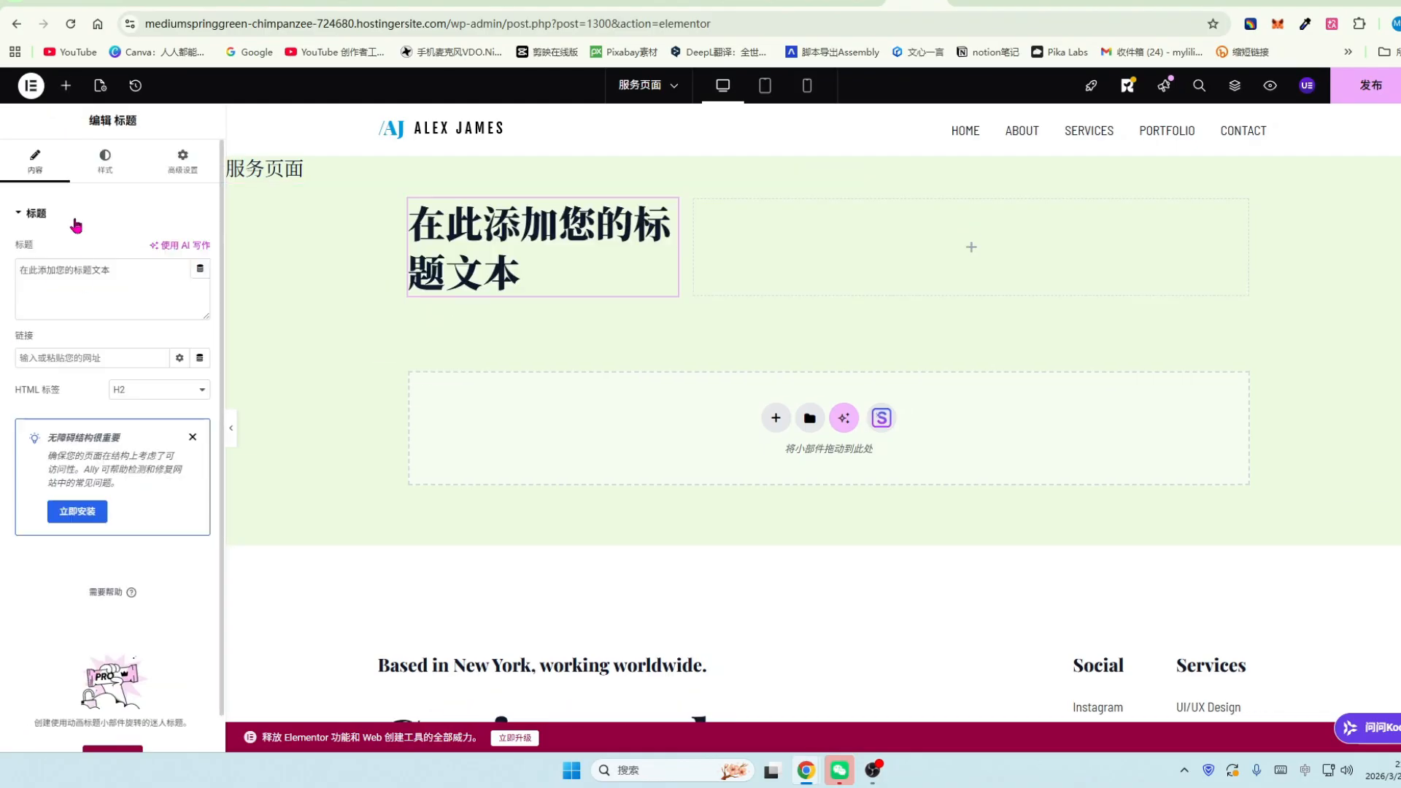
click(66, 86)
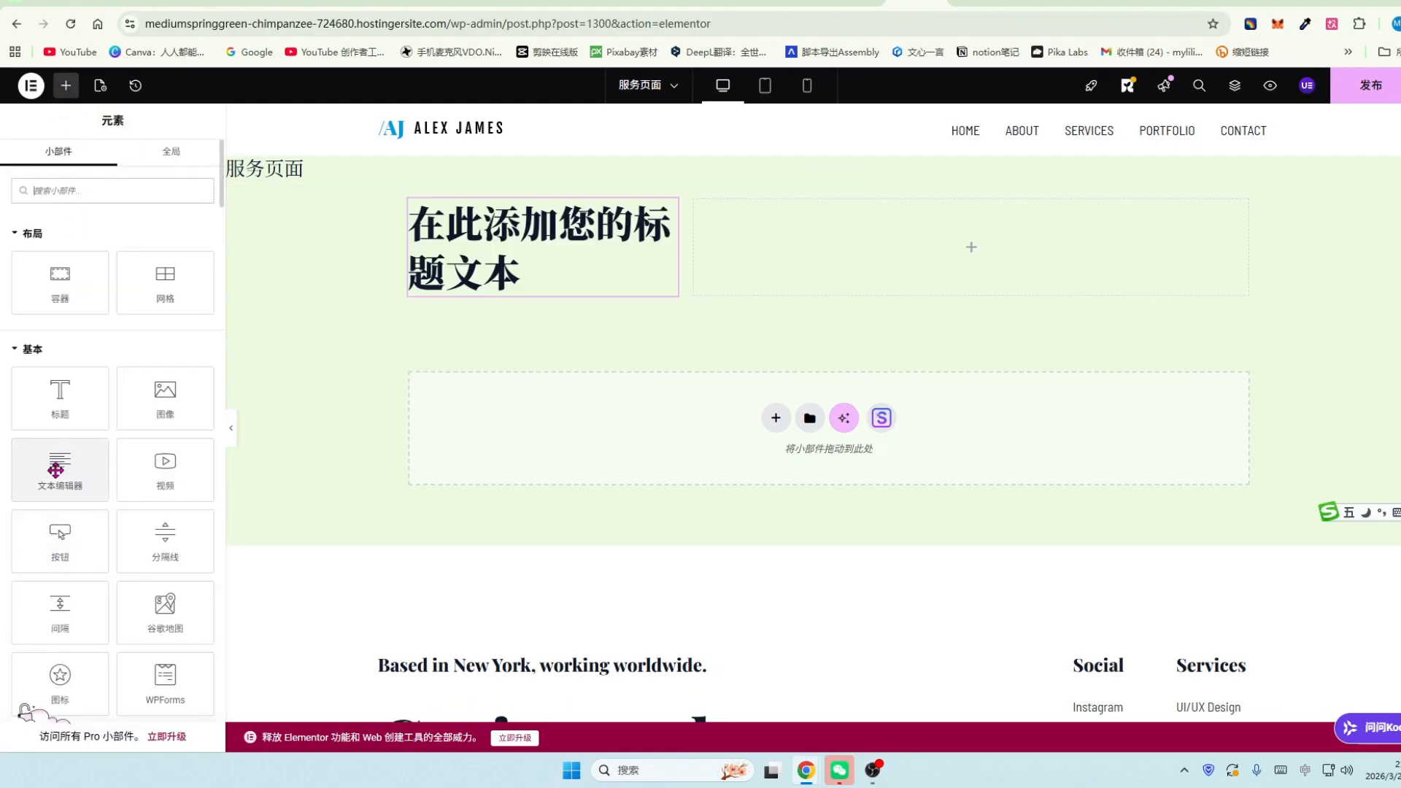
Add a text editor widget below the heading in the narrow column and an image widget in the wide column.
drag(54, 464, 516, 302)
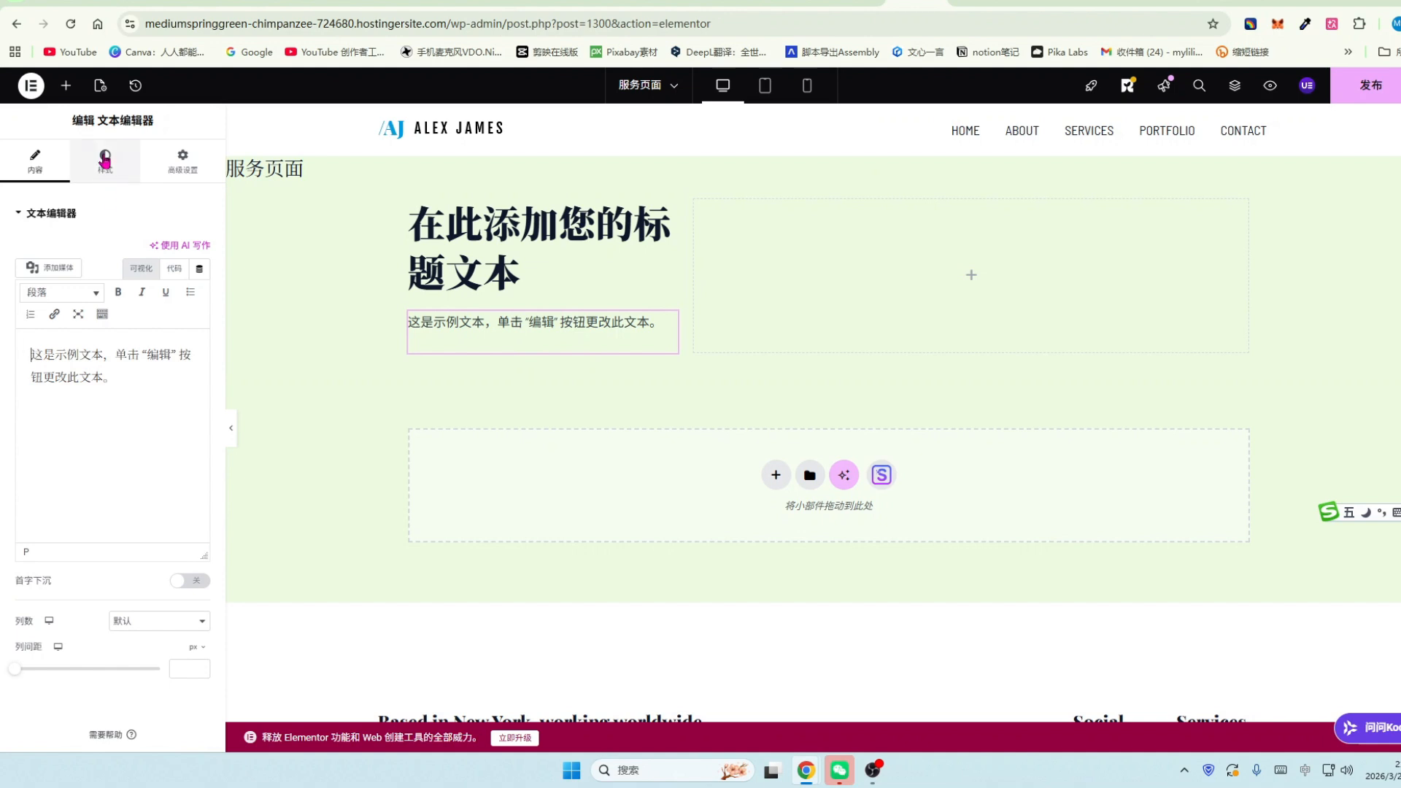
click(66, 85)
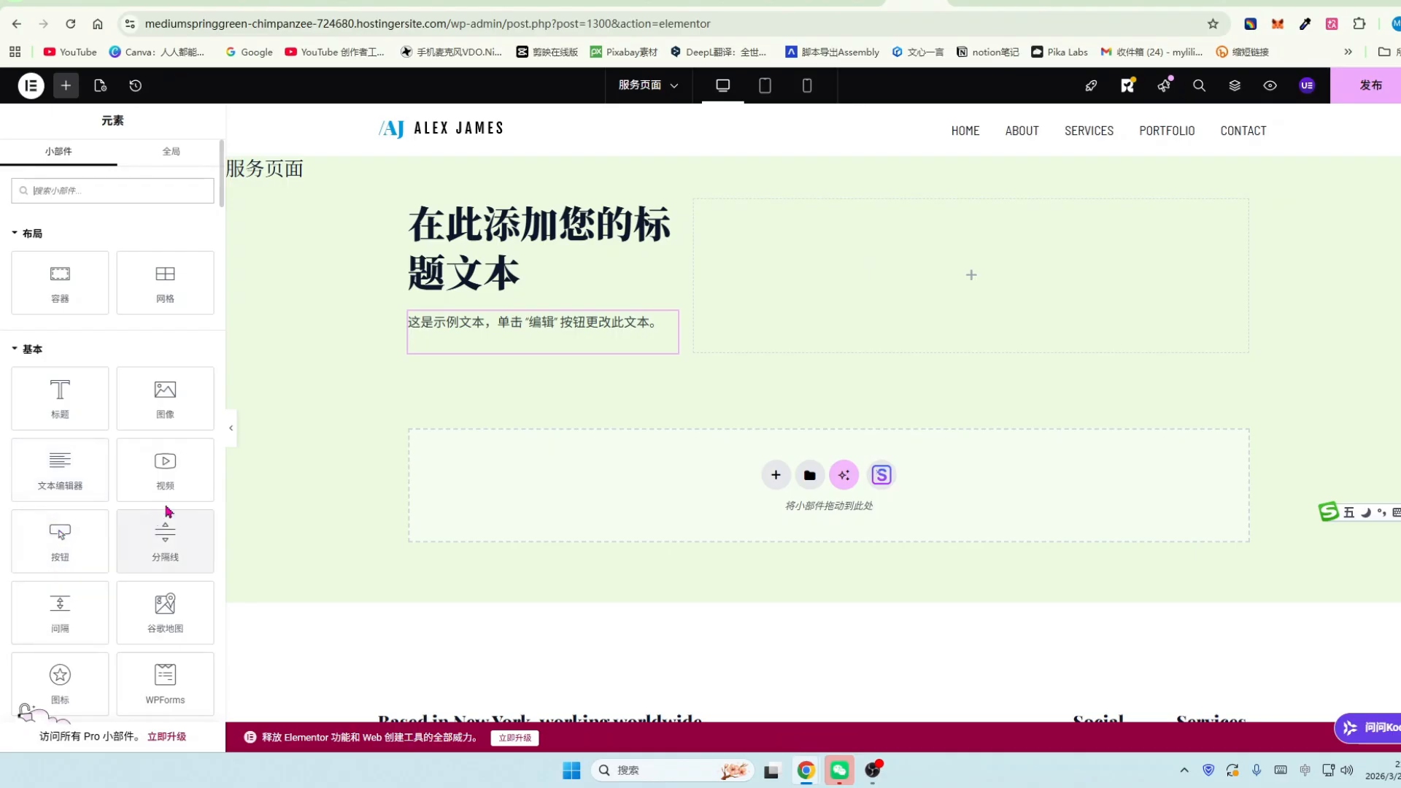
drag(165, 398, 982, 272)
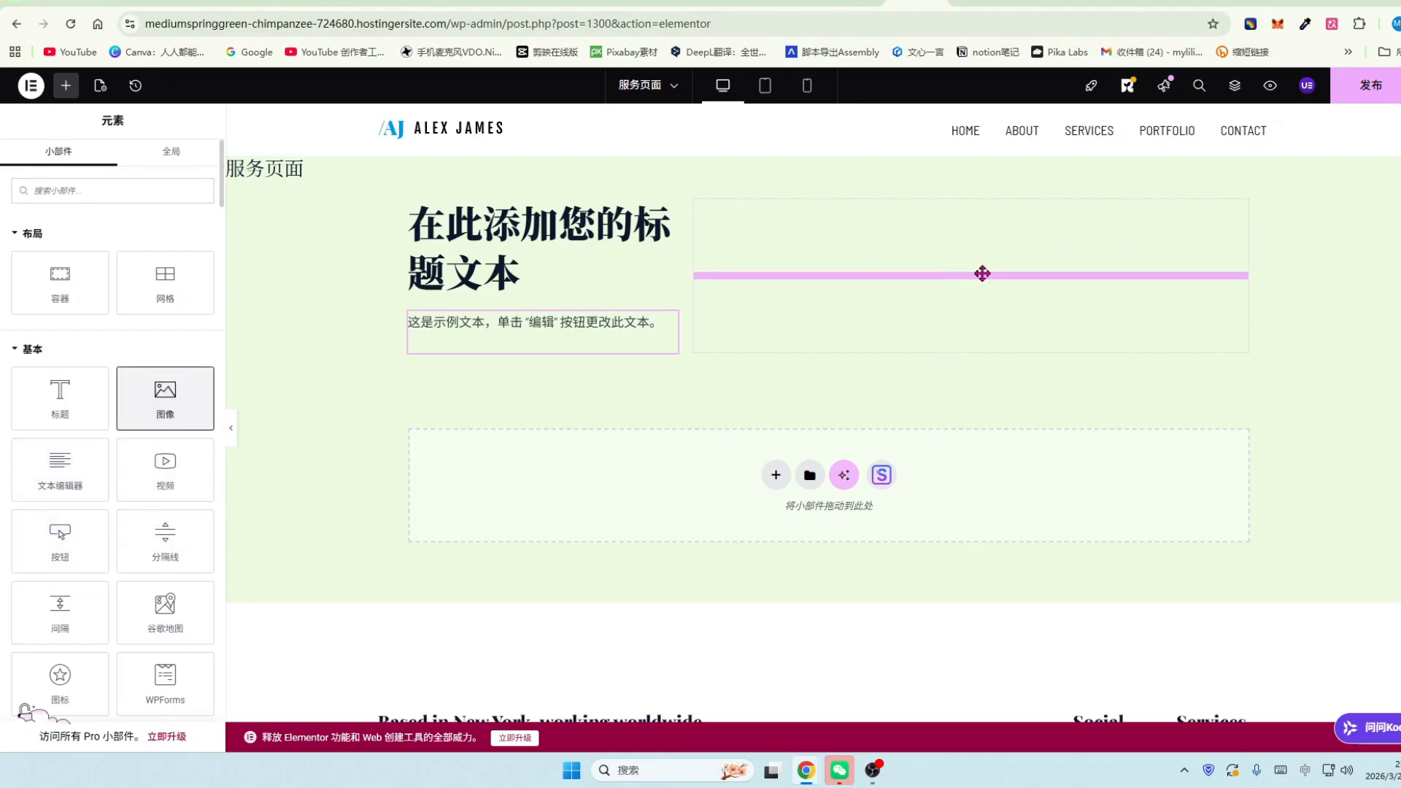
Replace the placeholder text of the heading in the narrow column with "服务页面".
click(563, 275)
drag(562, 275, 530, 279)
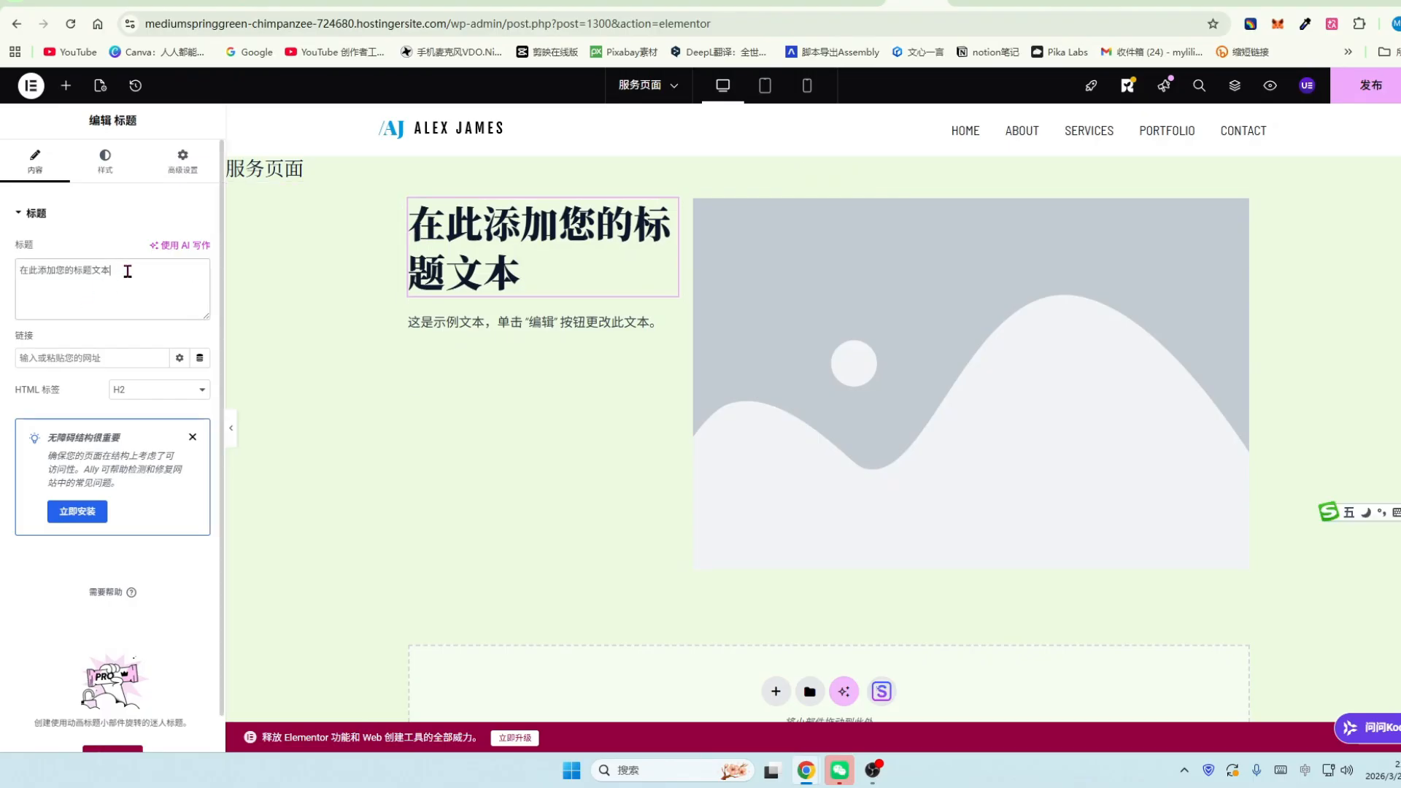
drag(117, 270, 3, 285)
text(服务页面)
Switch to ChatGPT and copy the services page copy from the "服务页面" title to the paragraph before section 1.
click(533, 274)
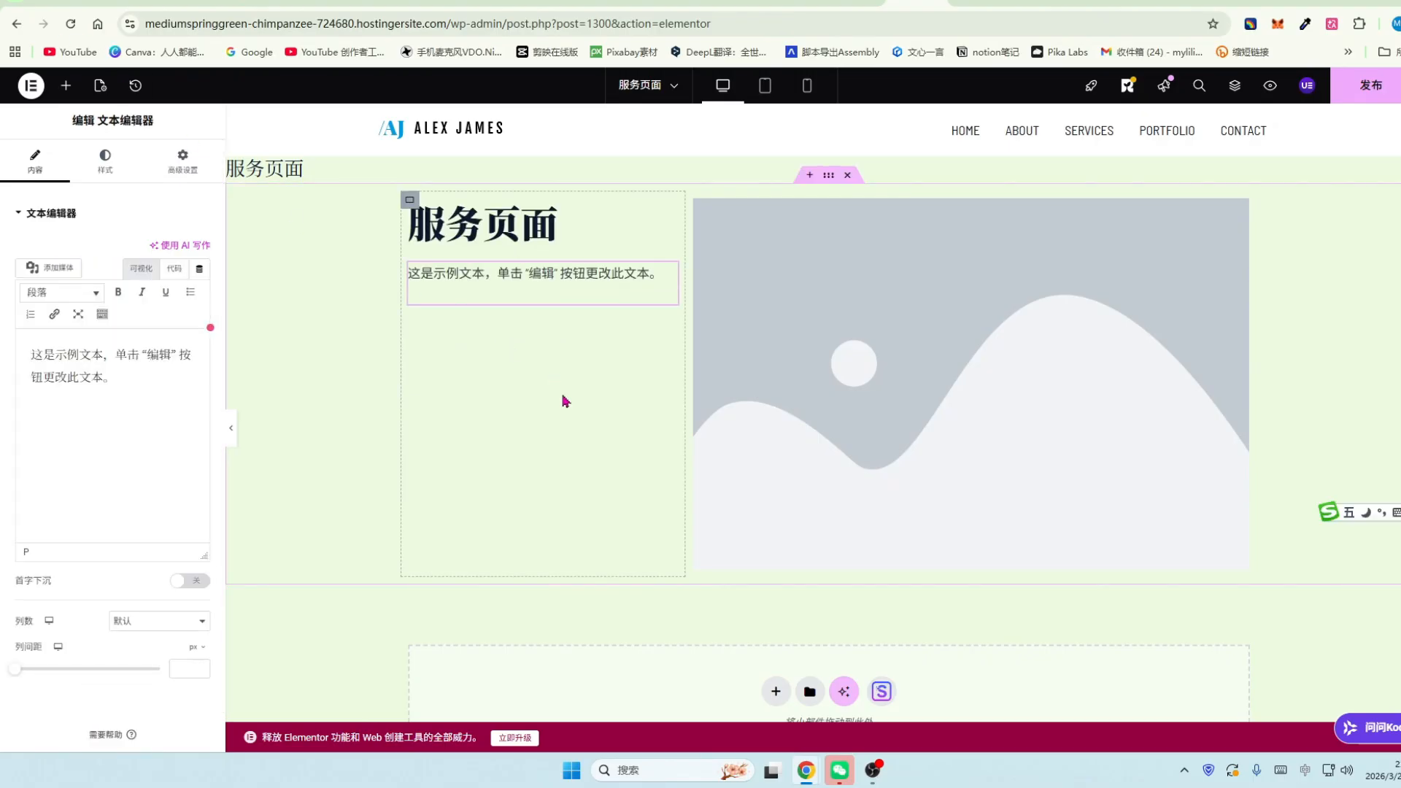
click(58, 2)
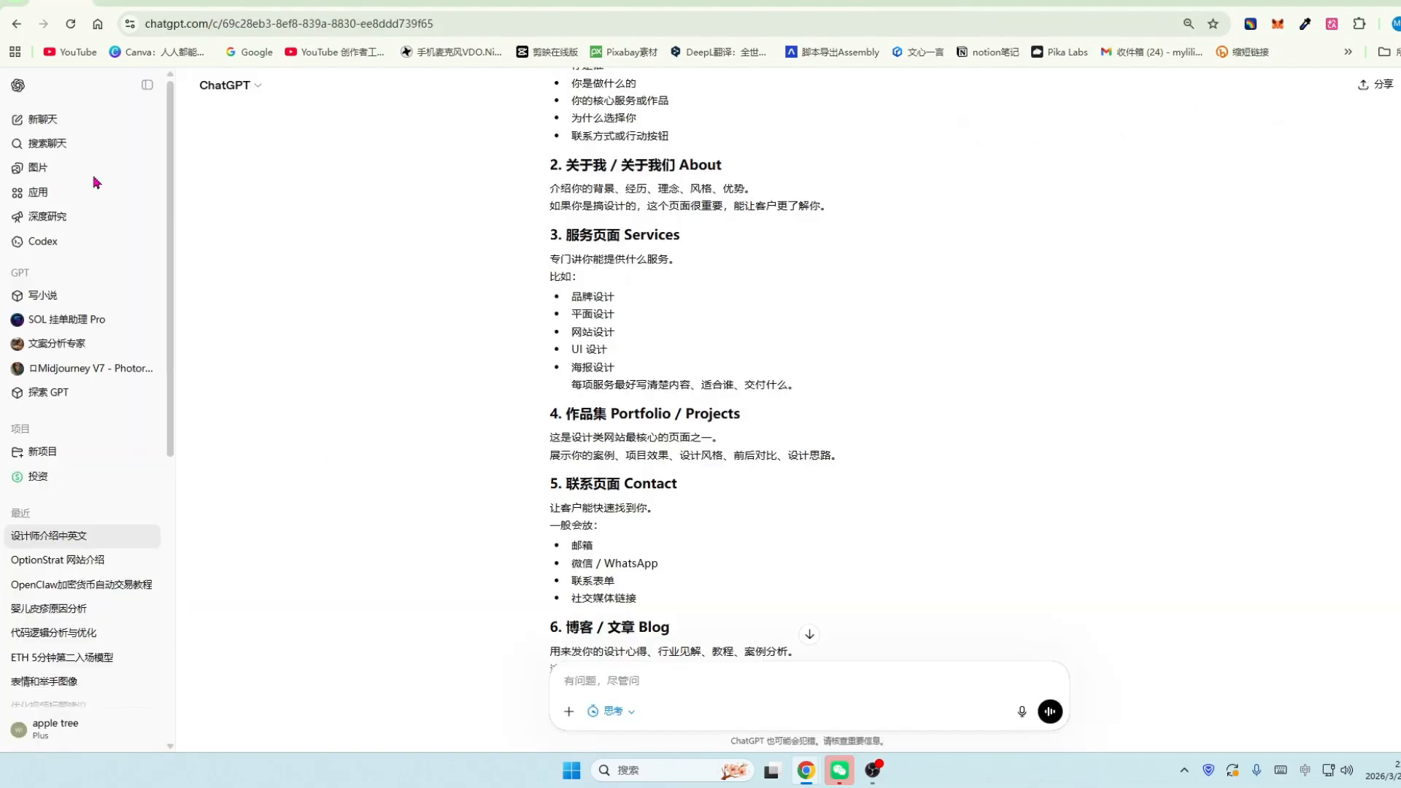
scroll(677, 493, down, 1)
scroll(677, 493, down, 8)
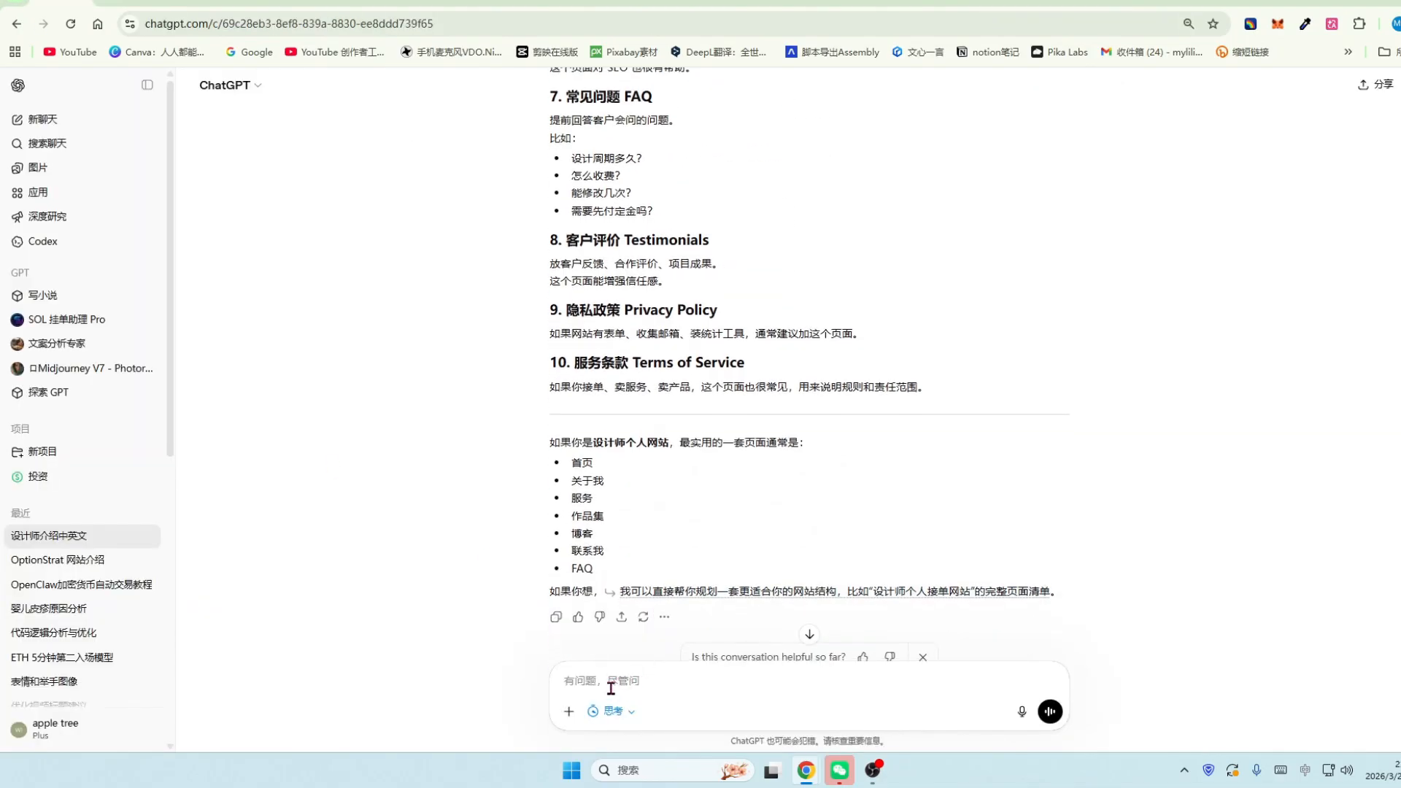
scroll(730, 547, up, 15)
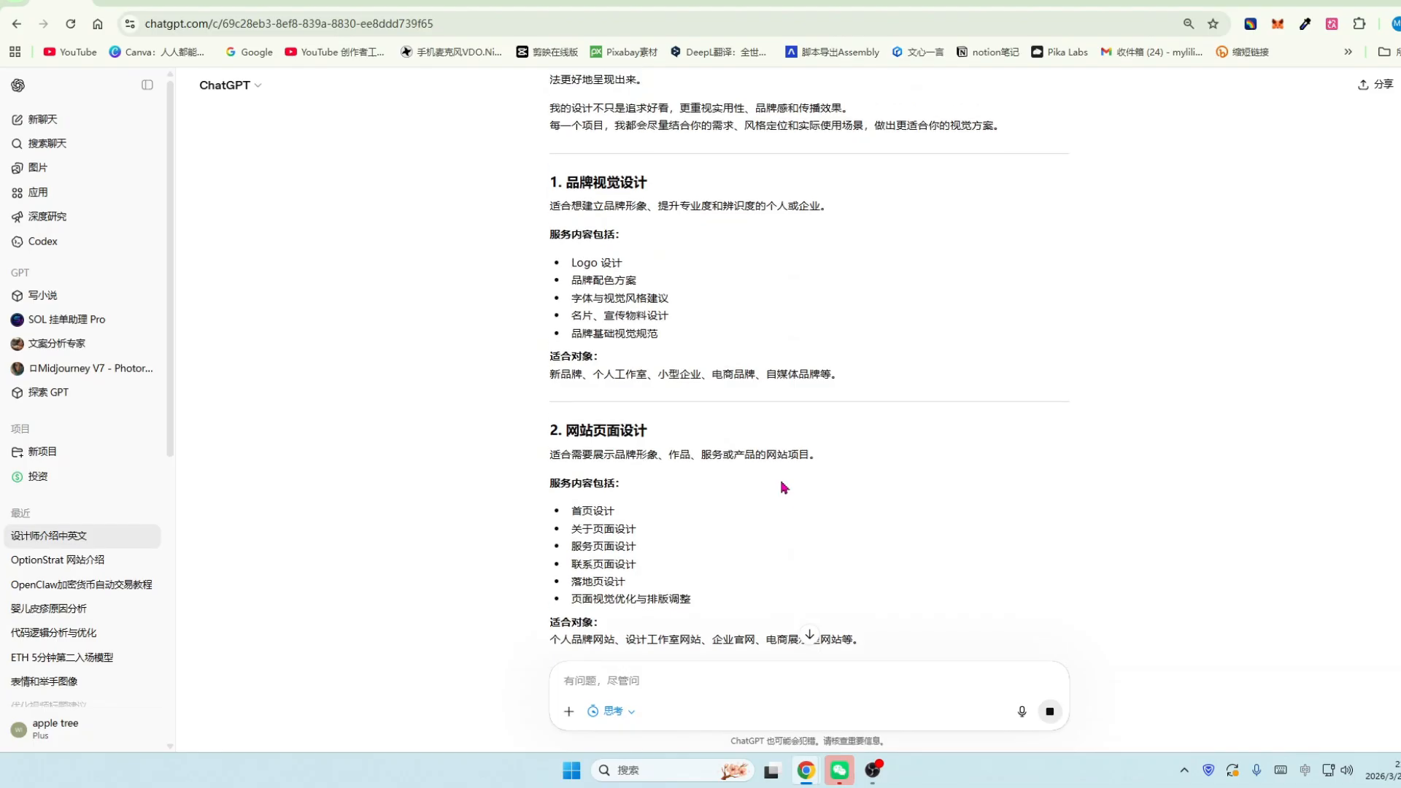
scroll(783, 487, up, 3)
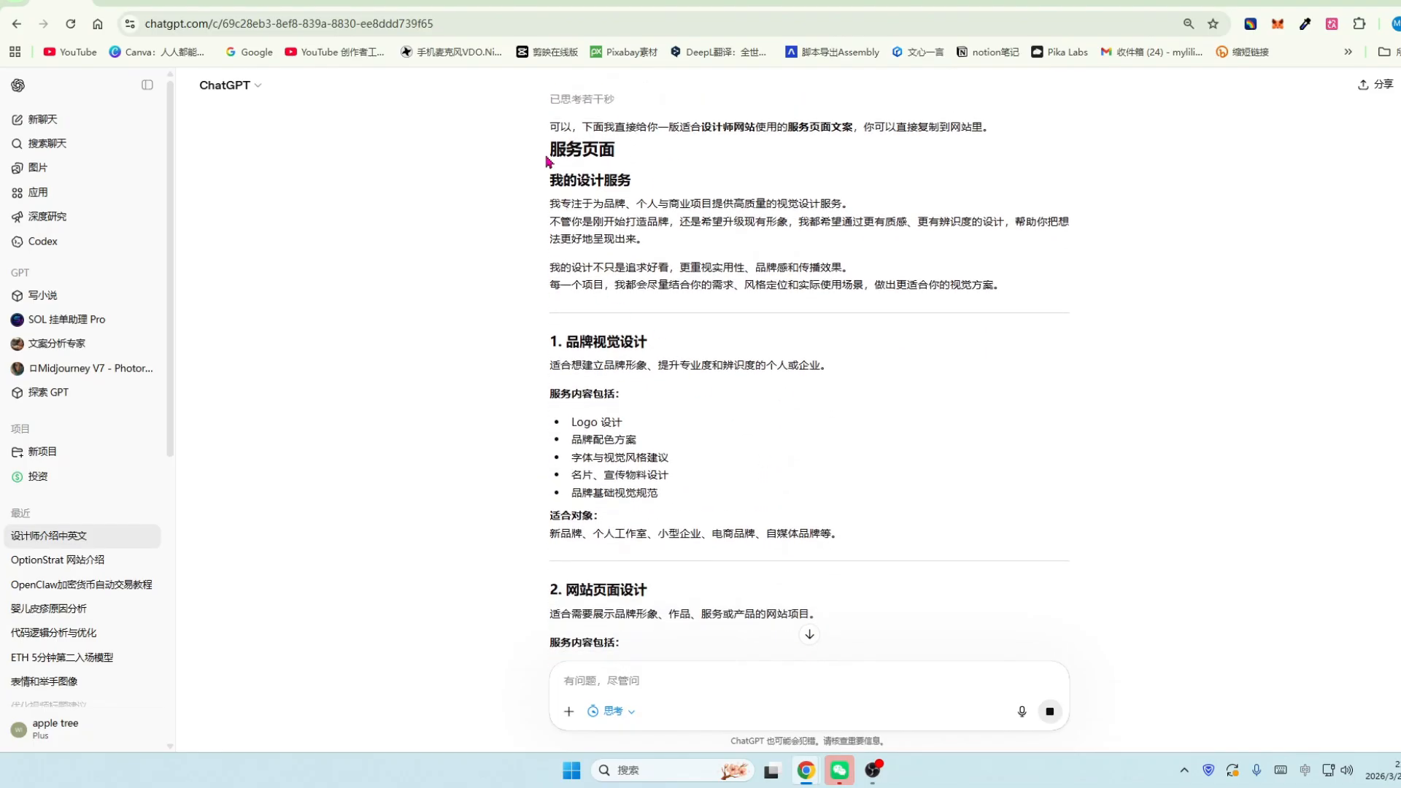
drag(551, 148, 1010, 289)
key(ctrl+c)
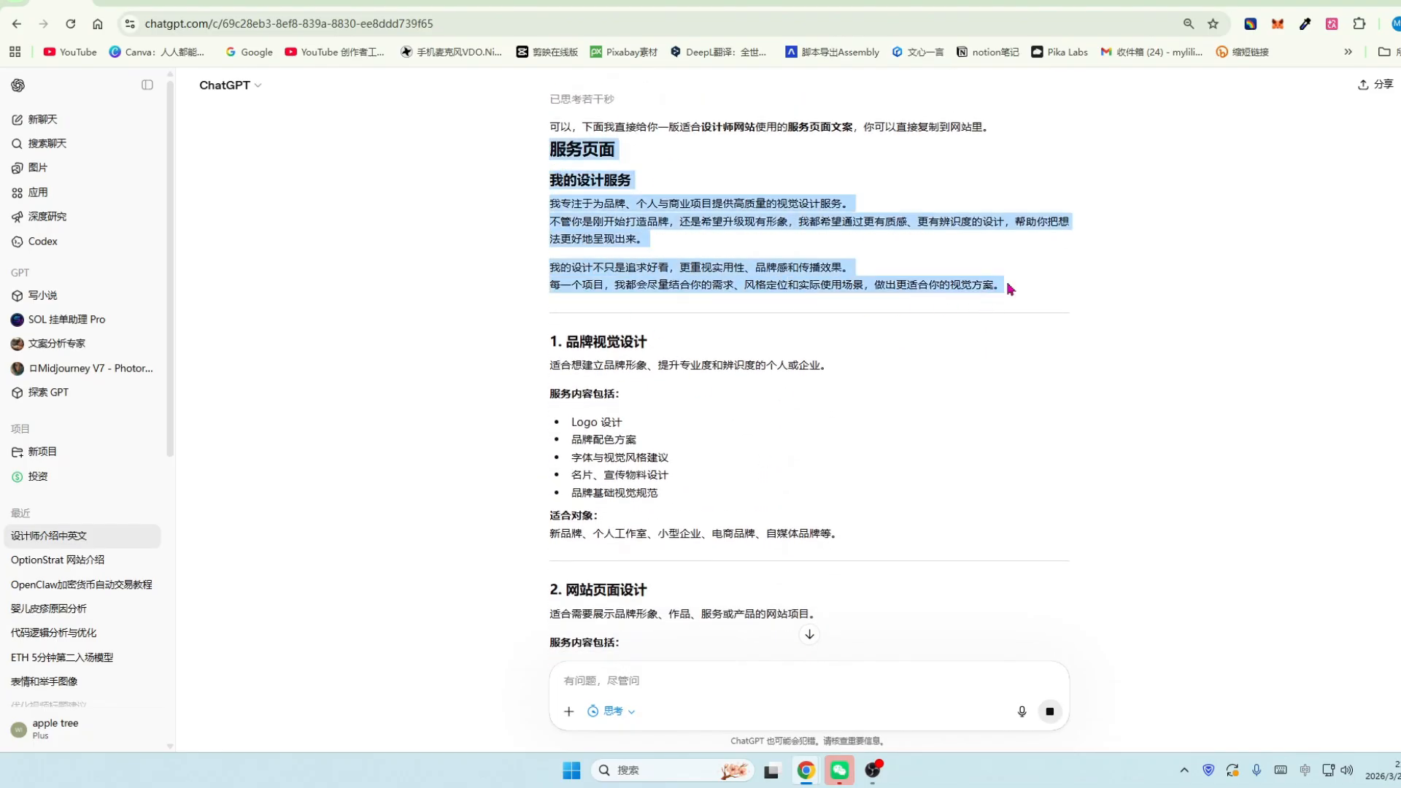
Return to the Elementor page and replace the text editor widget's sample text with the copied services introduction.
key(ctrl+Tab)
double_click(93, 378)
key(ctrl+a)
key(ctrl+v)
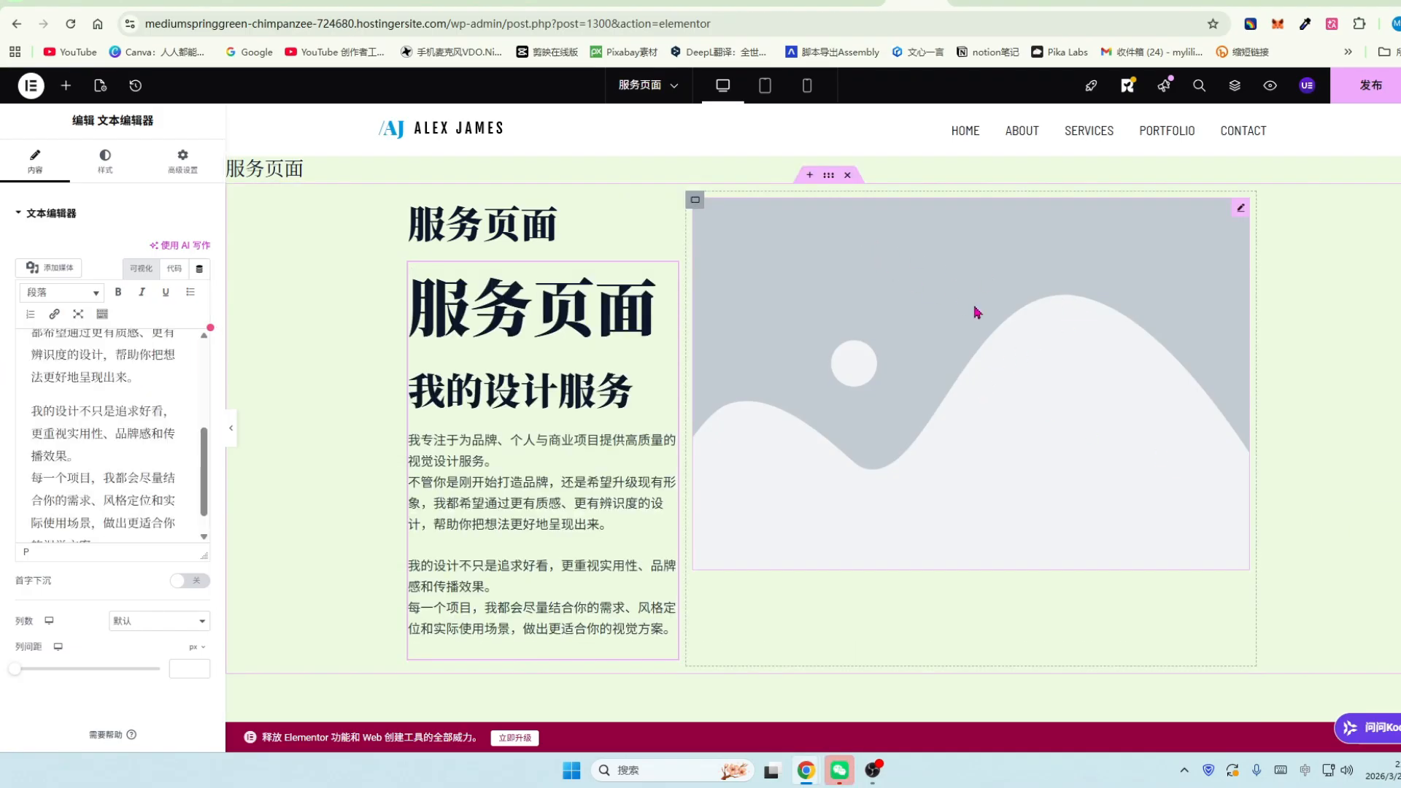
Set the image widget in the wide column to the photo of hands typing on a laptop.
click(914, 284)
click(98, 330)
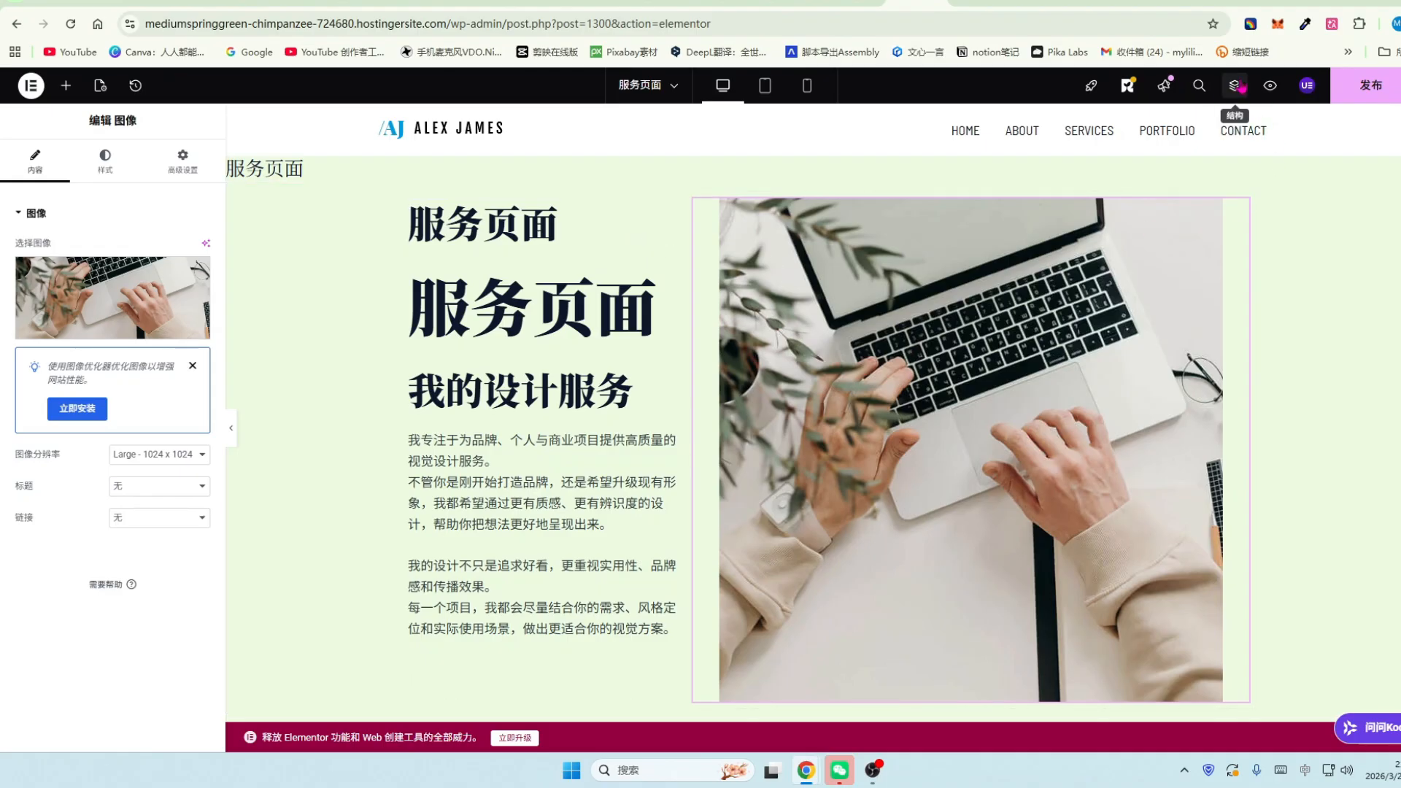
Hide the separate heading widget through the page structure and publish the services page.
click(1235, 87)
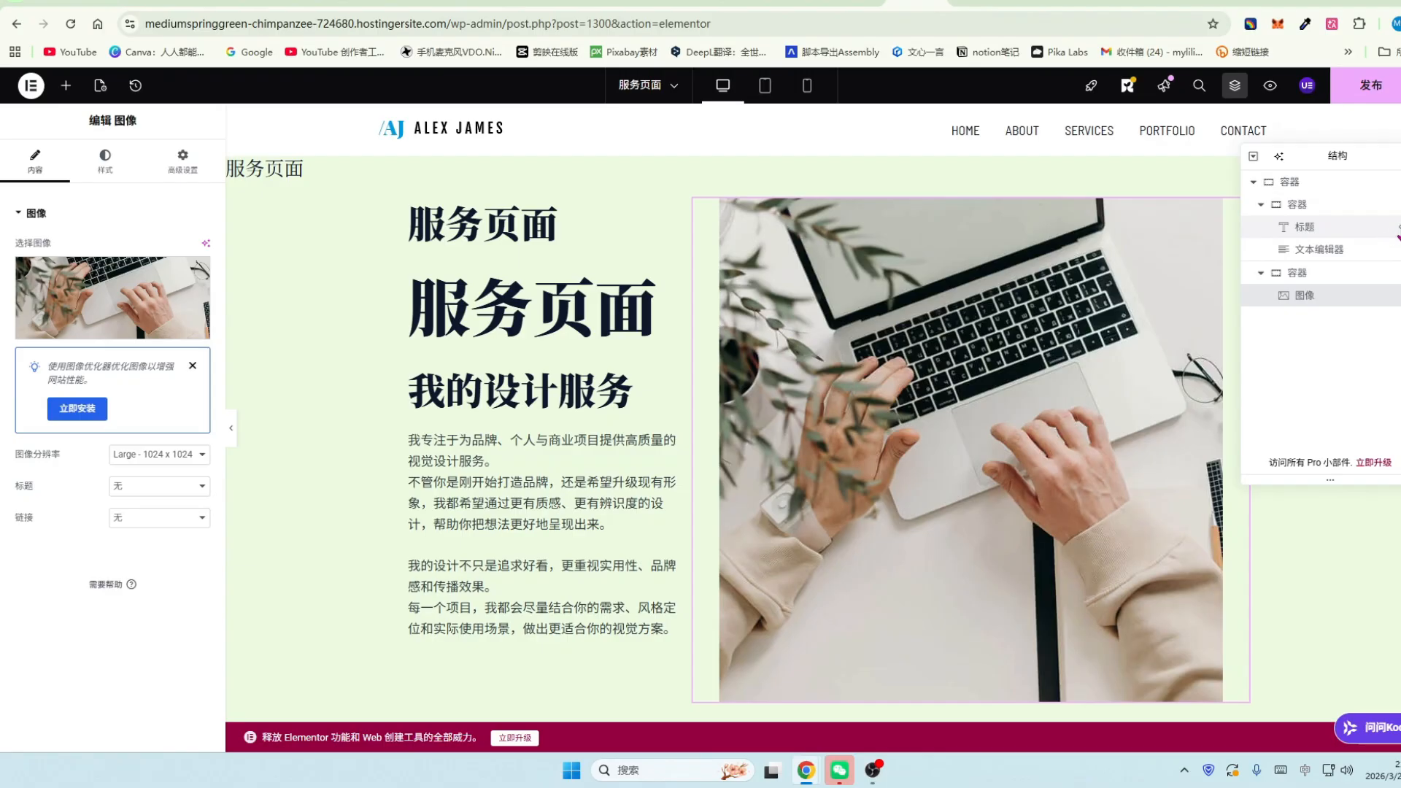
click(1397, 231)
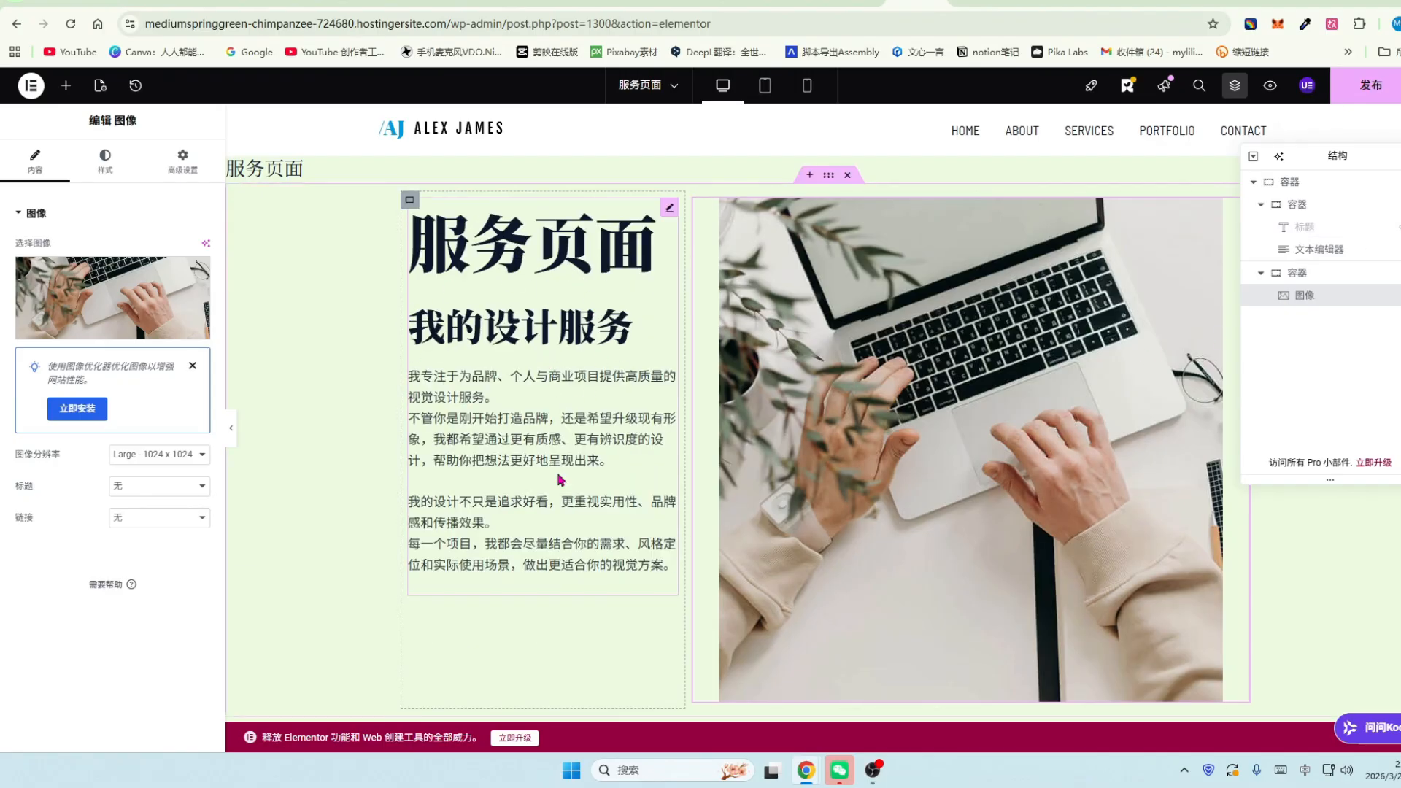
click(1368, 89)
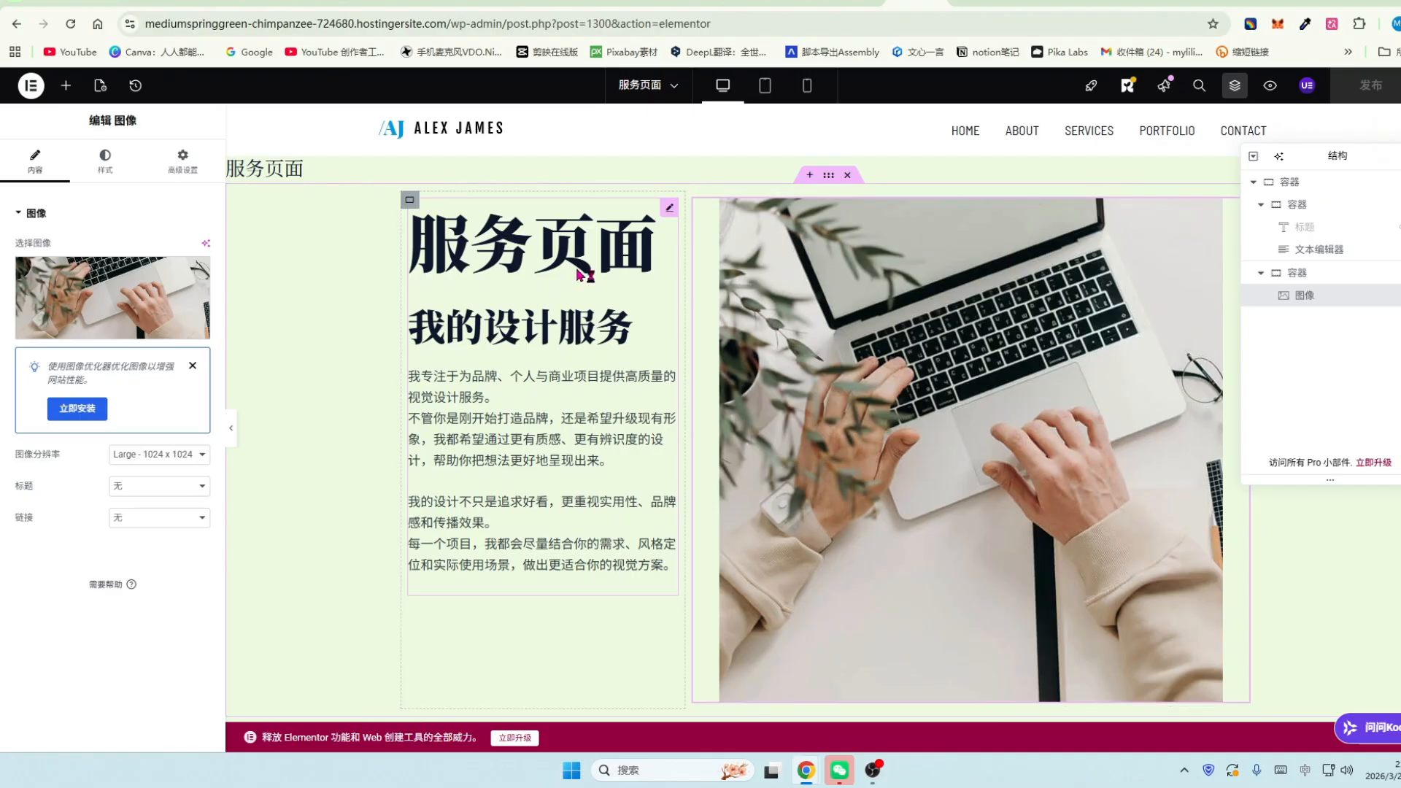
Switch to the home page preview and open the theme customizer from it.
click(1024, 11)
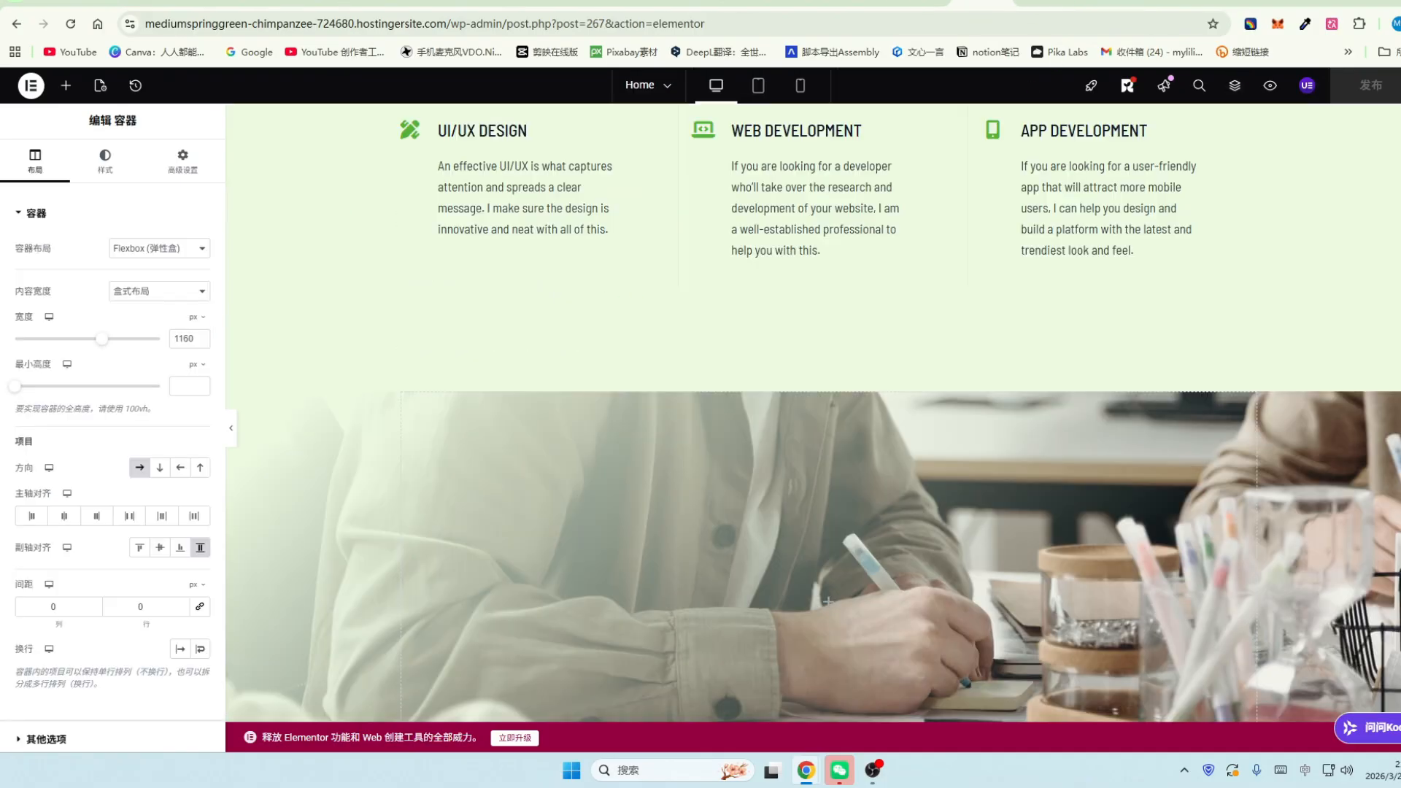
click(995, 16)
scroll(642, 406, up, 3)
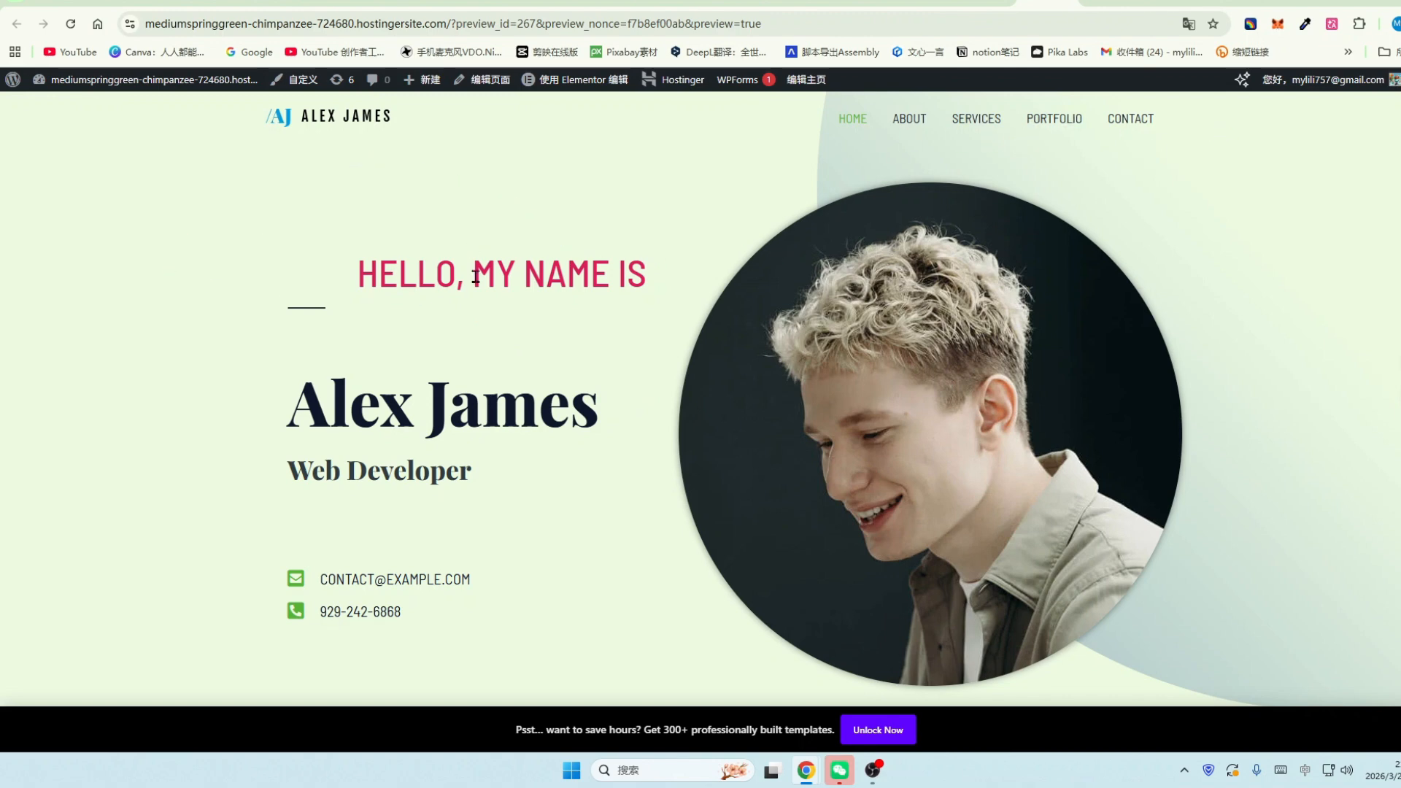
click(303, 82)
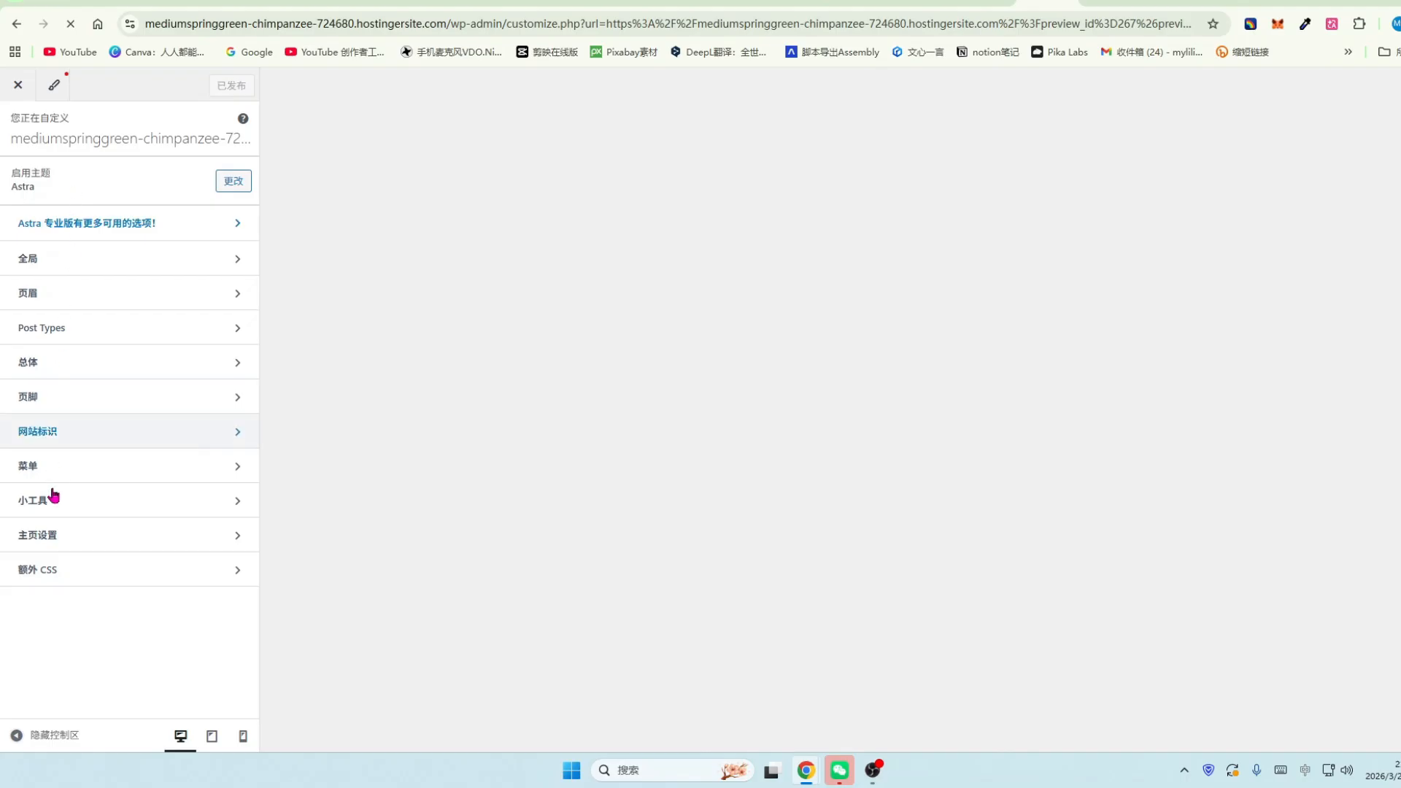
Add the "服务页面" page to the site's main menu named Menu and publish the change.
click(224, 470)
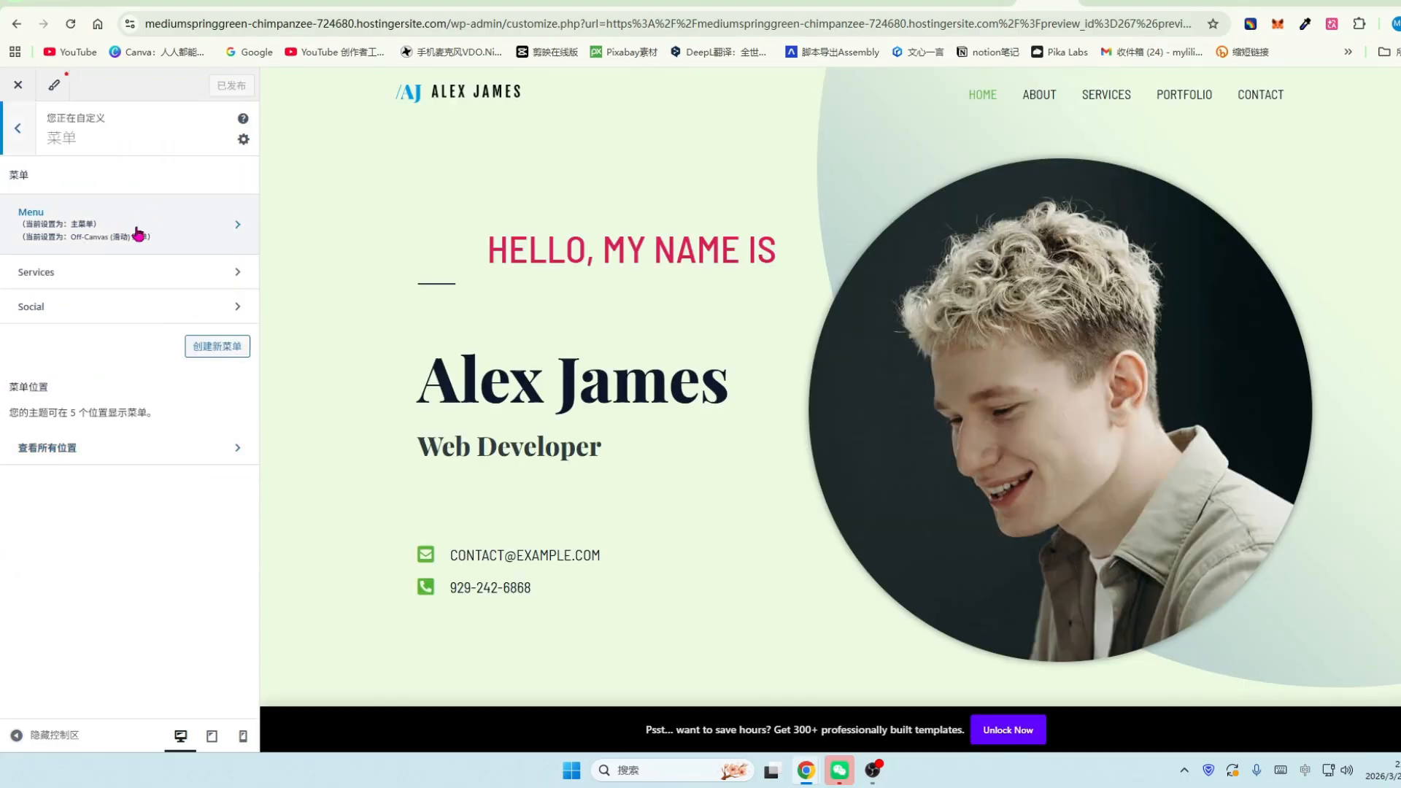
click(235, 225)
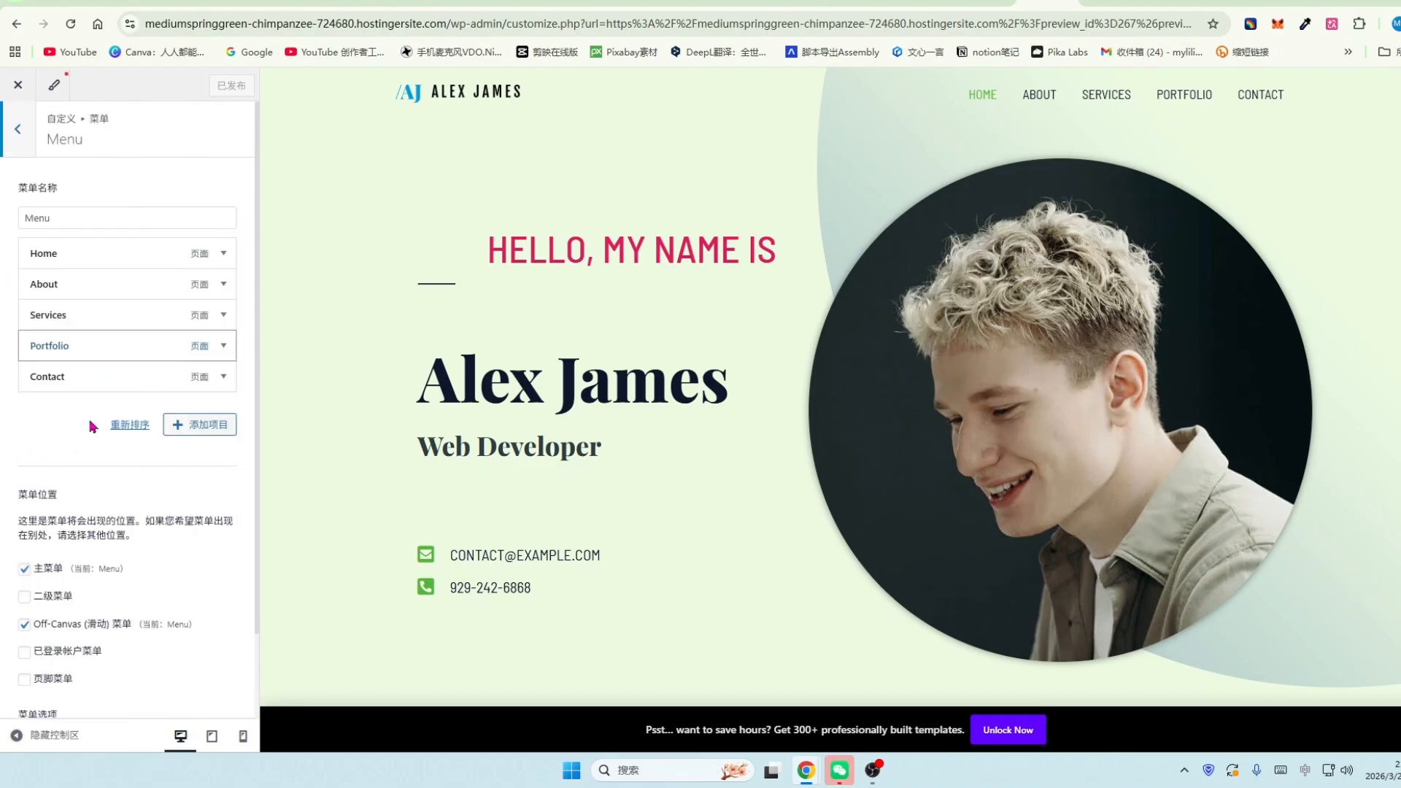
click(208, 431)
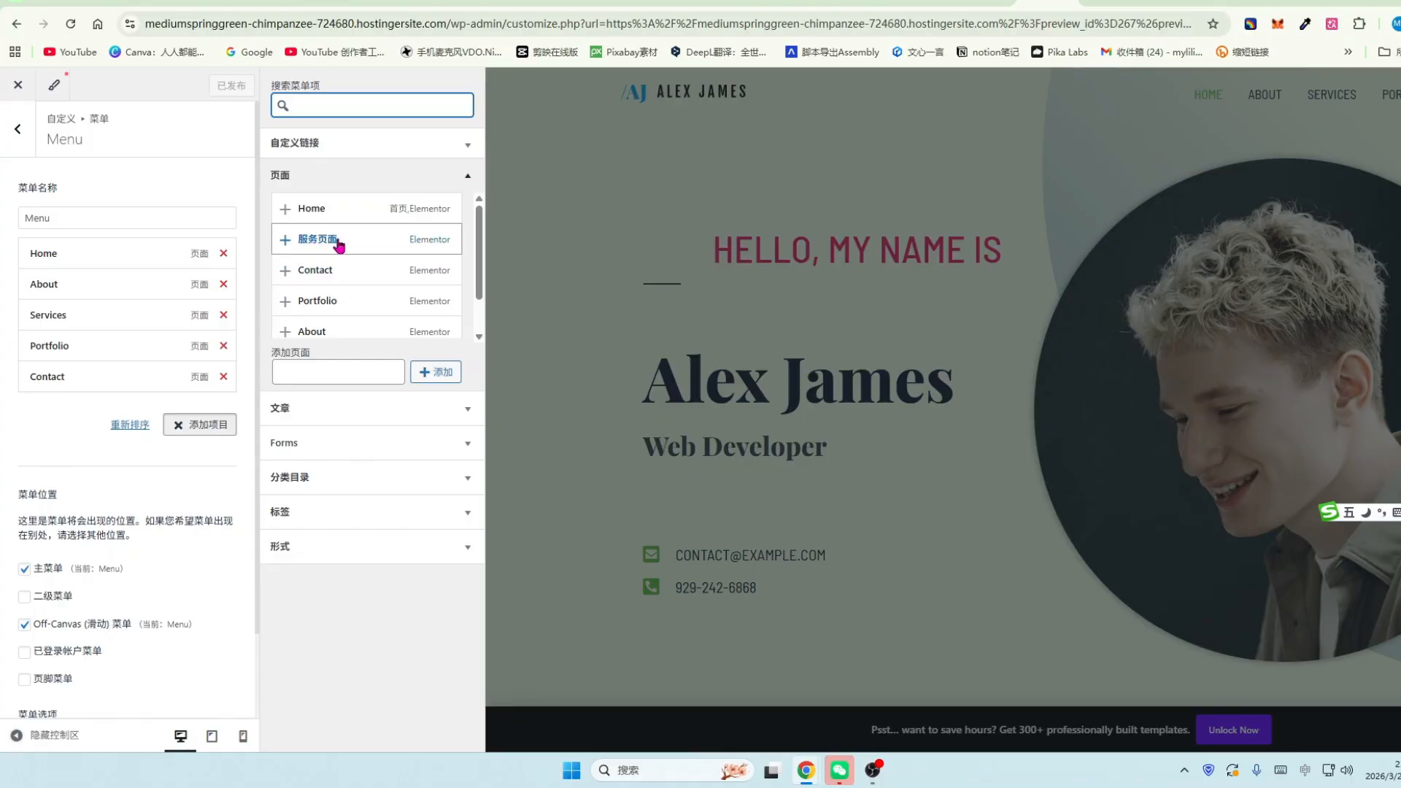
click(337, 242)
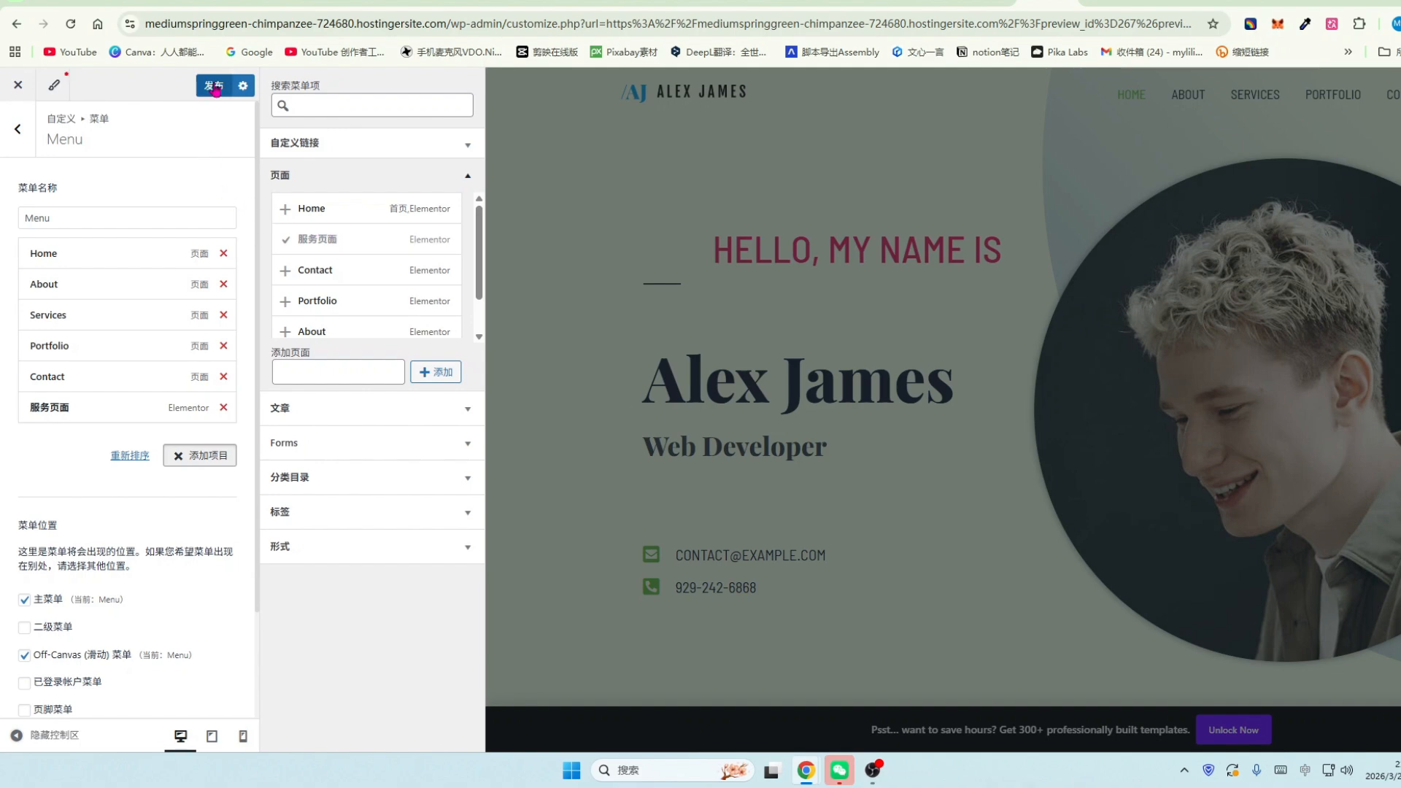
click(215, 86)
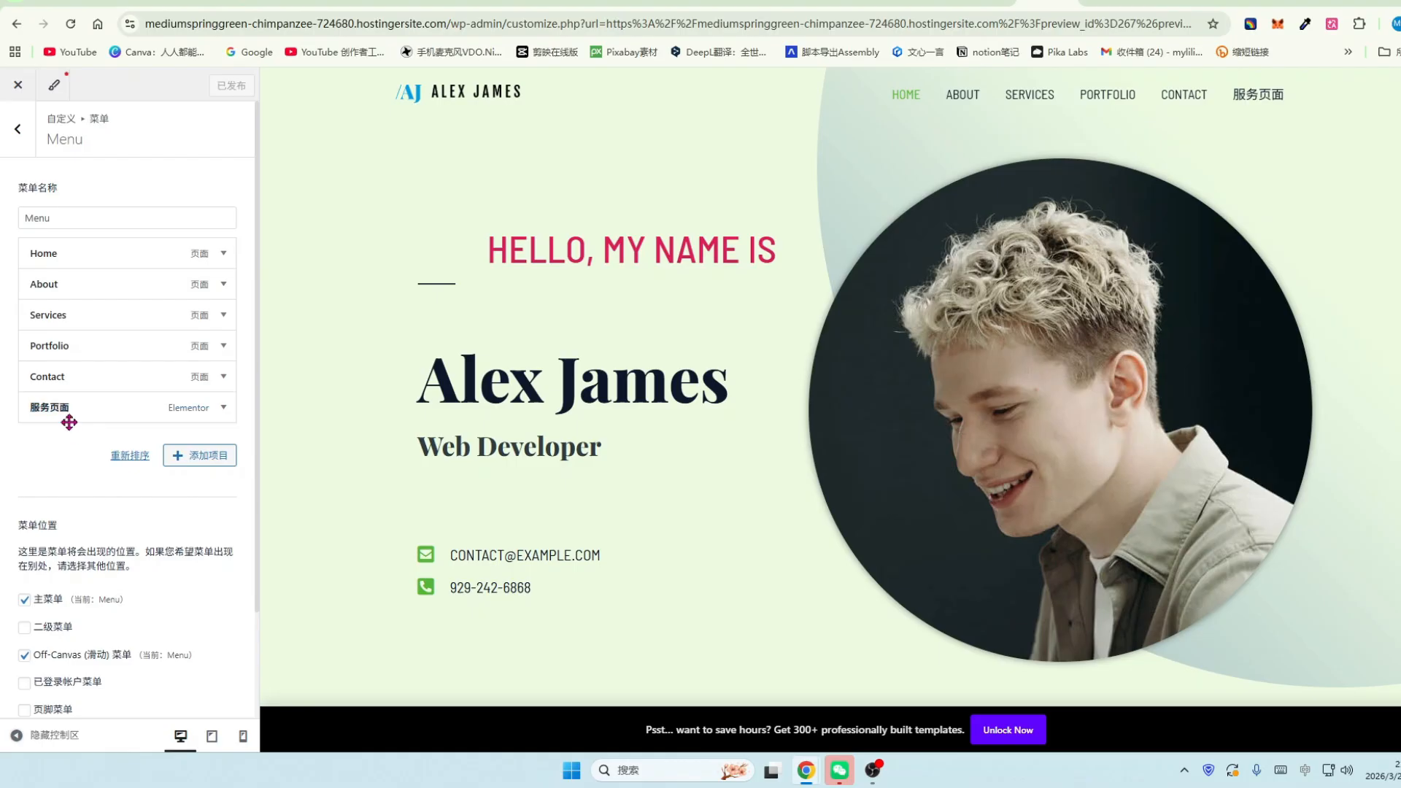
Move "服务页面" below About, preview it as a sub-item of About, and return it to the top level before Services.
drag(68, 423, 94, 315)
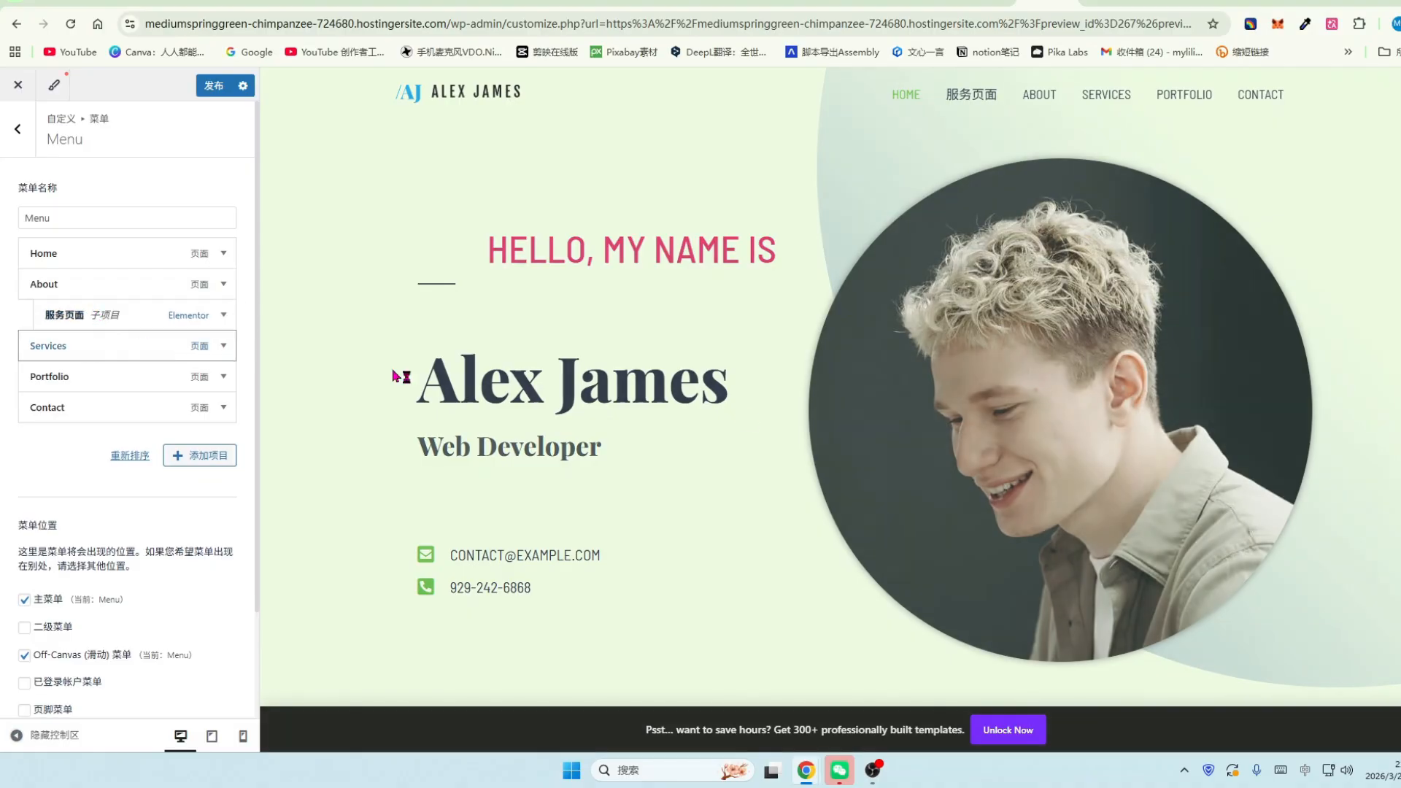
mouse_move(1045, 91)
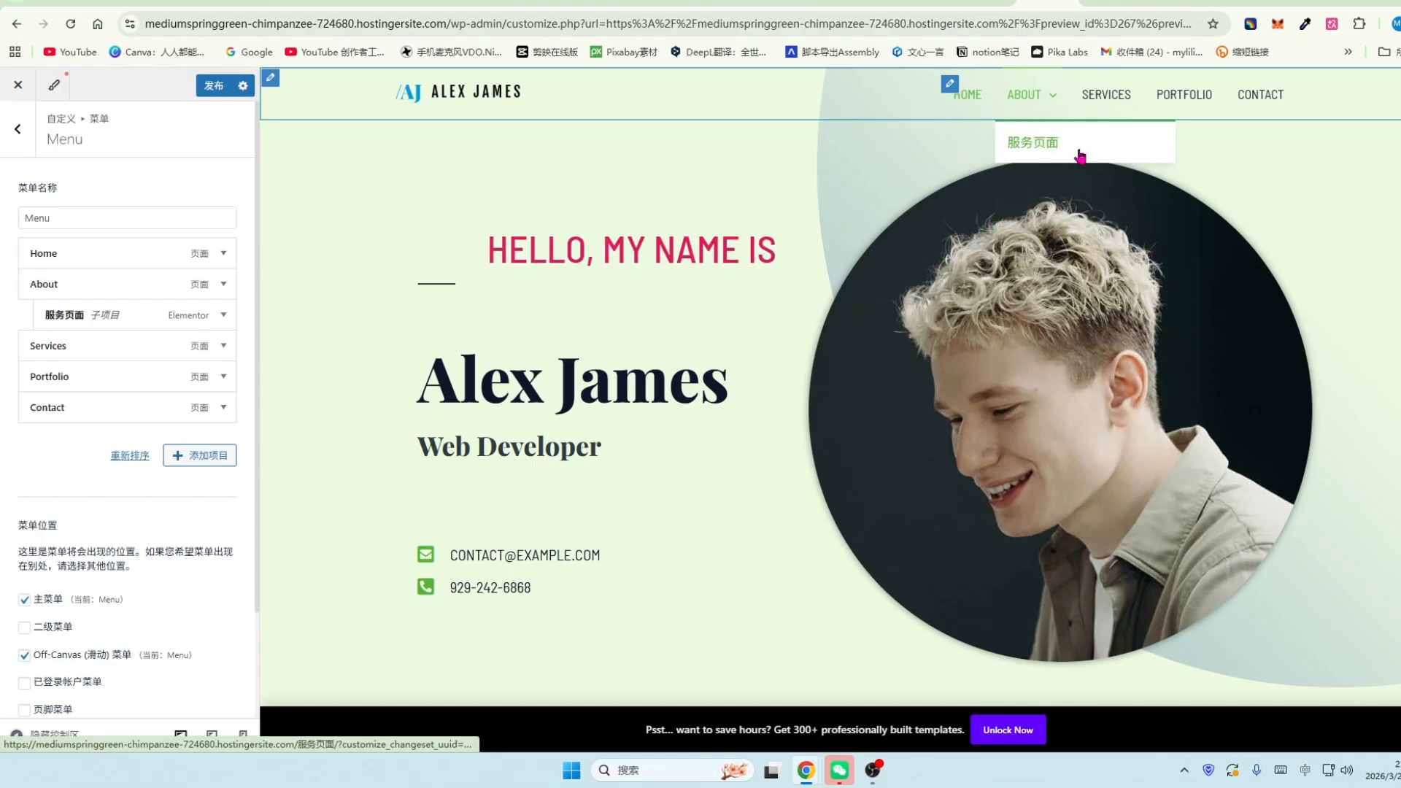
mouse_move(115, 318)
mouse_down()
mouse_move(84, 322)
mouse_move(109, 319)
mouse_up()
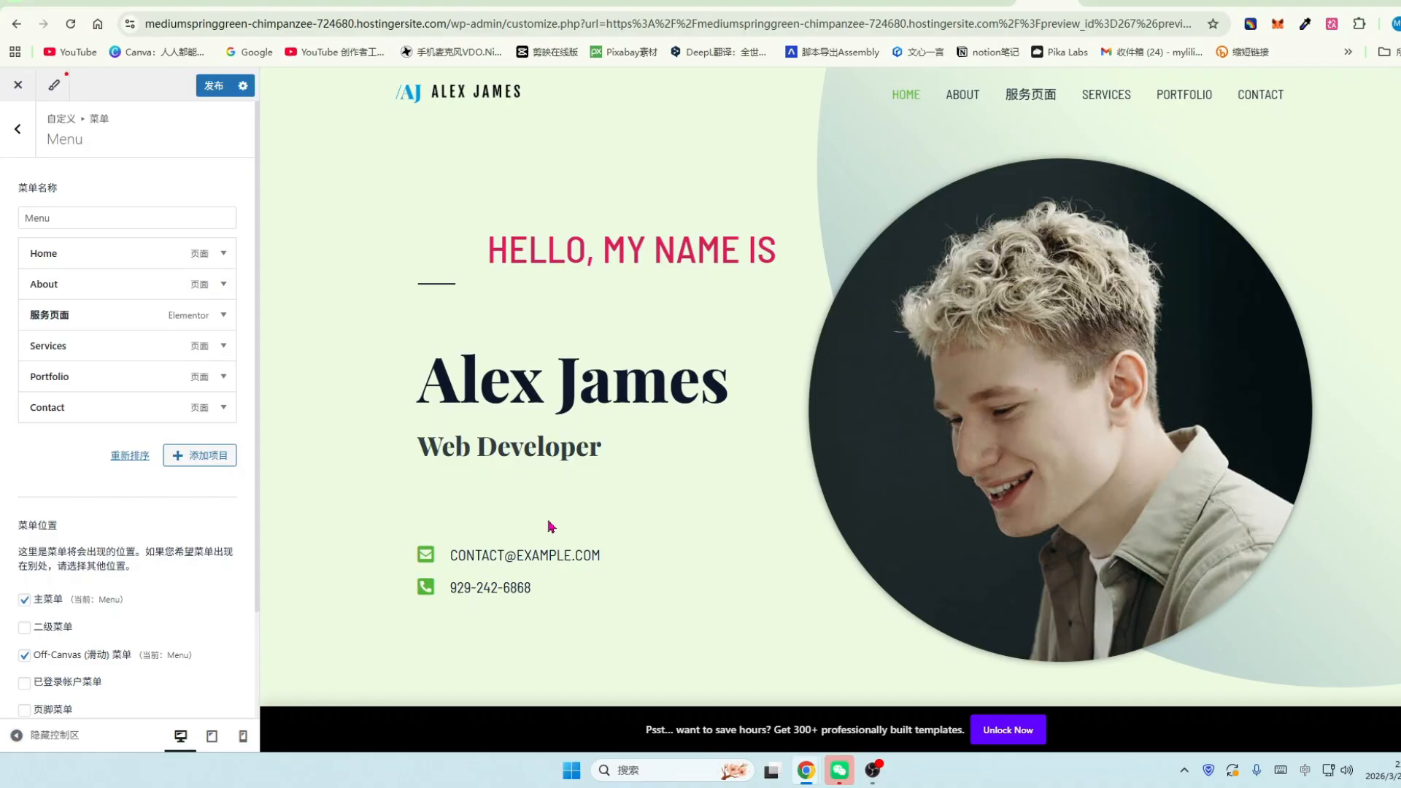
click(197, 460)
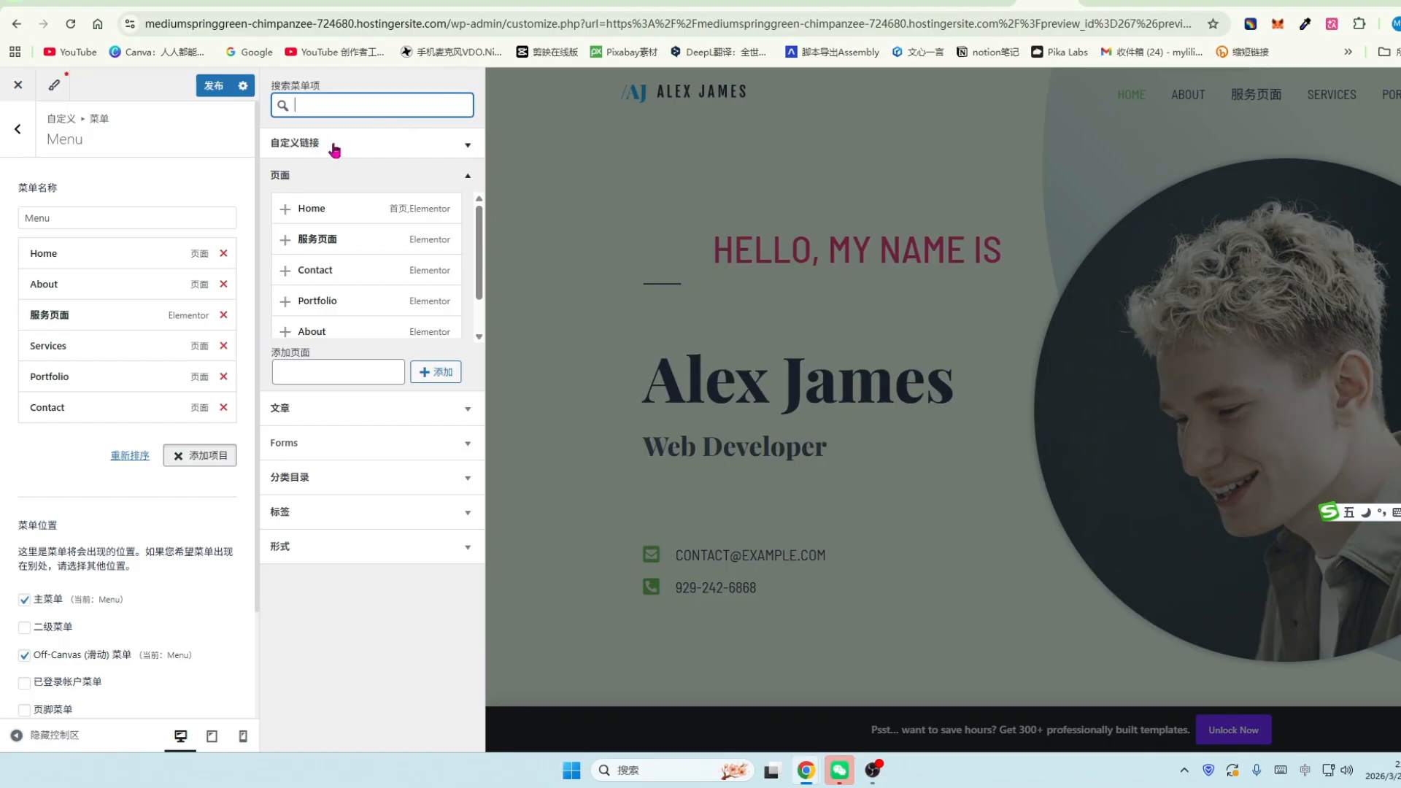
click(464, 146)
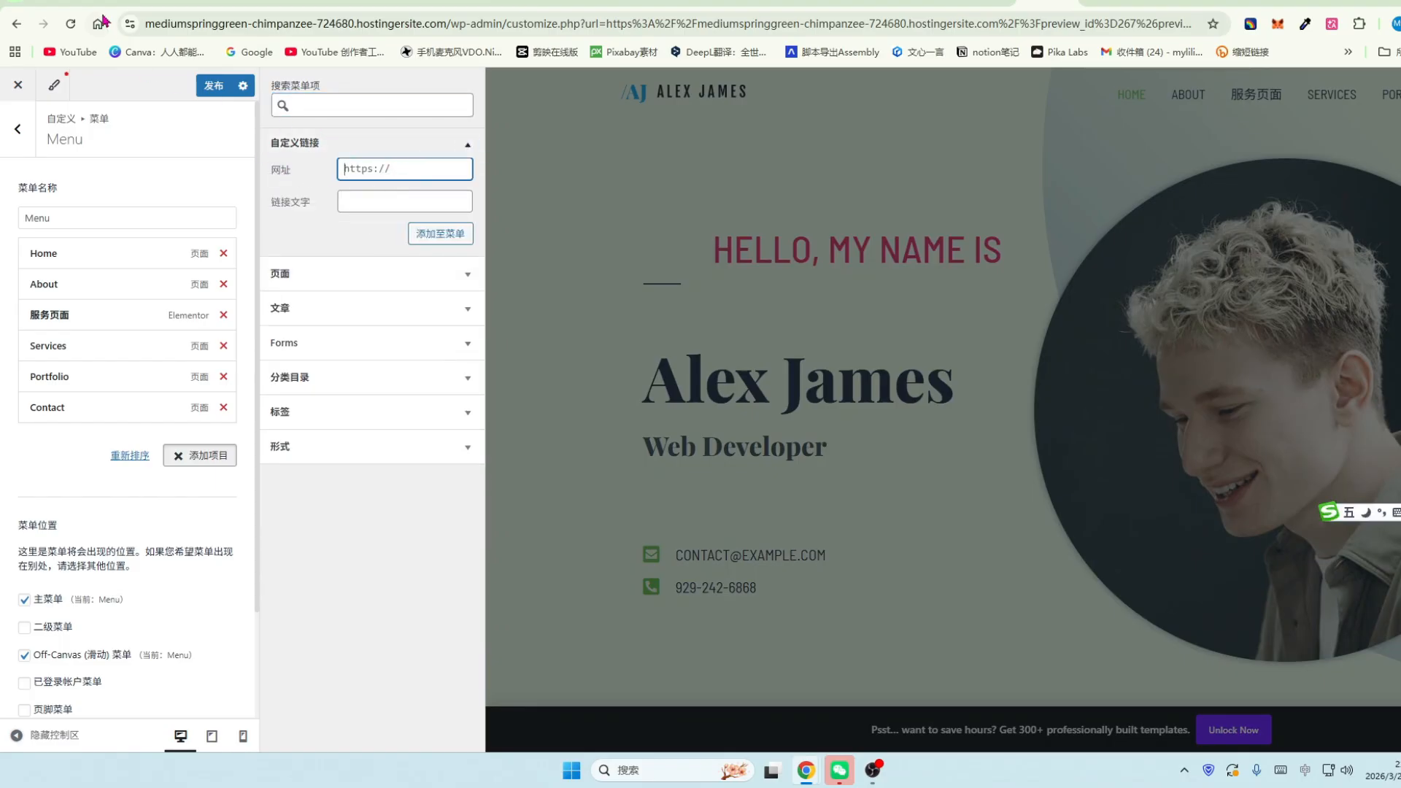
click(733, 4)
click(338, 24)
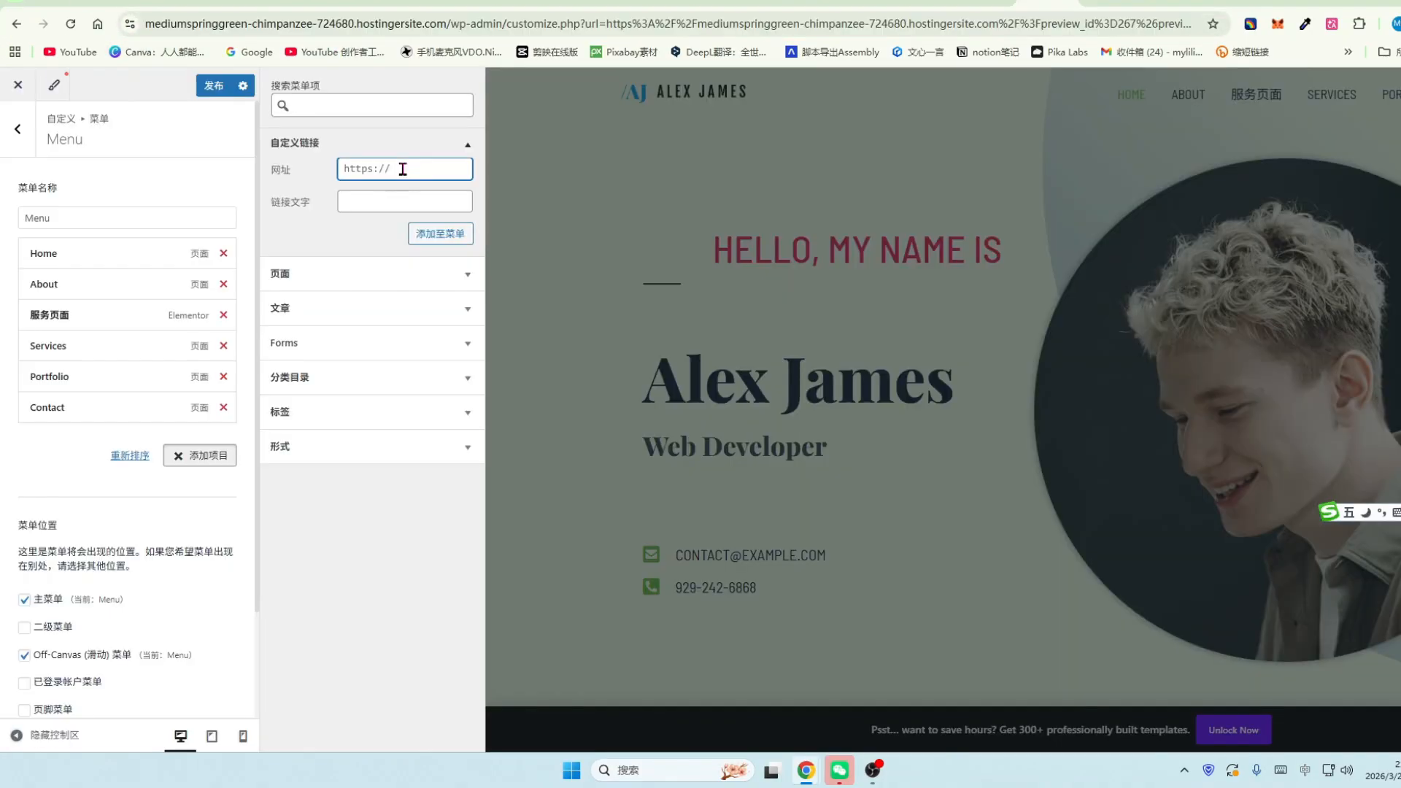
text(https://www.youtube.com/@xiaoyuerjz/videos)
click(371, 201)
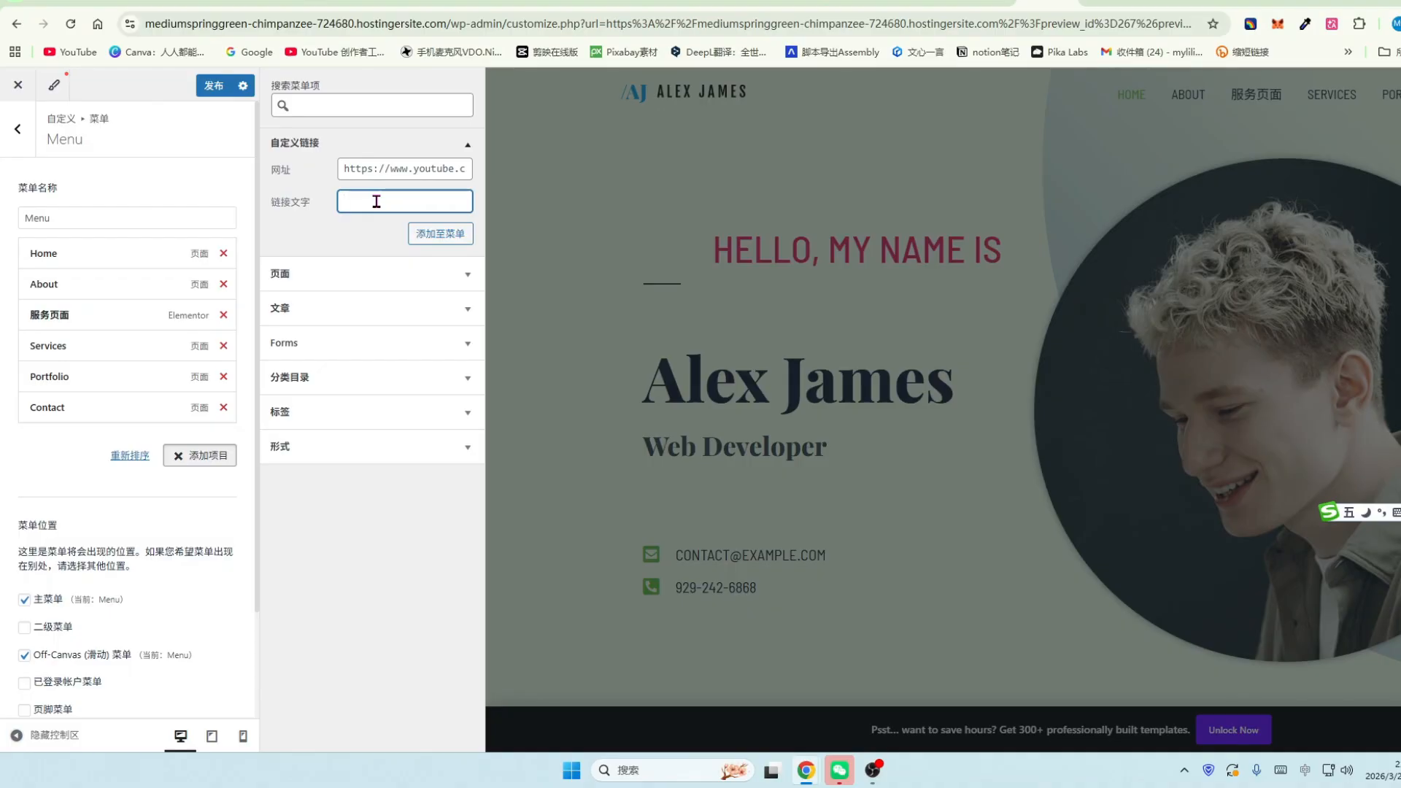
text(小鱼儿)
click(438, 234)
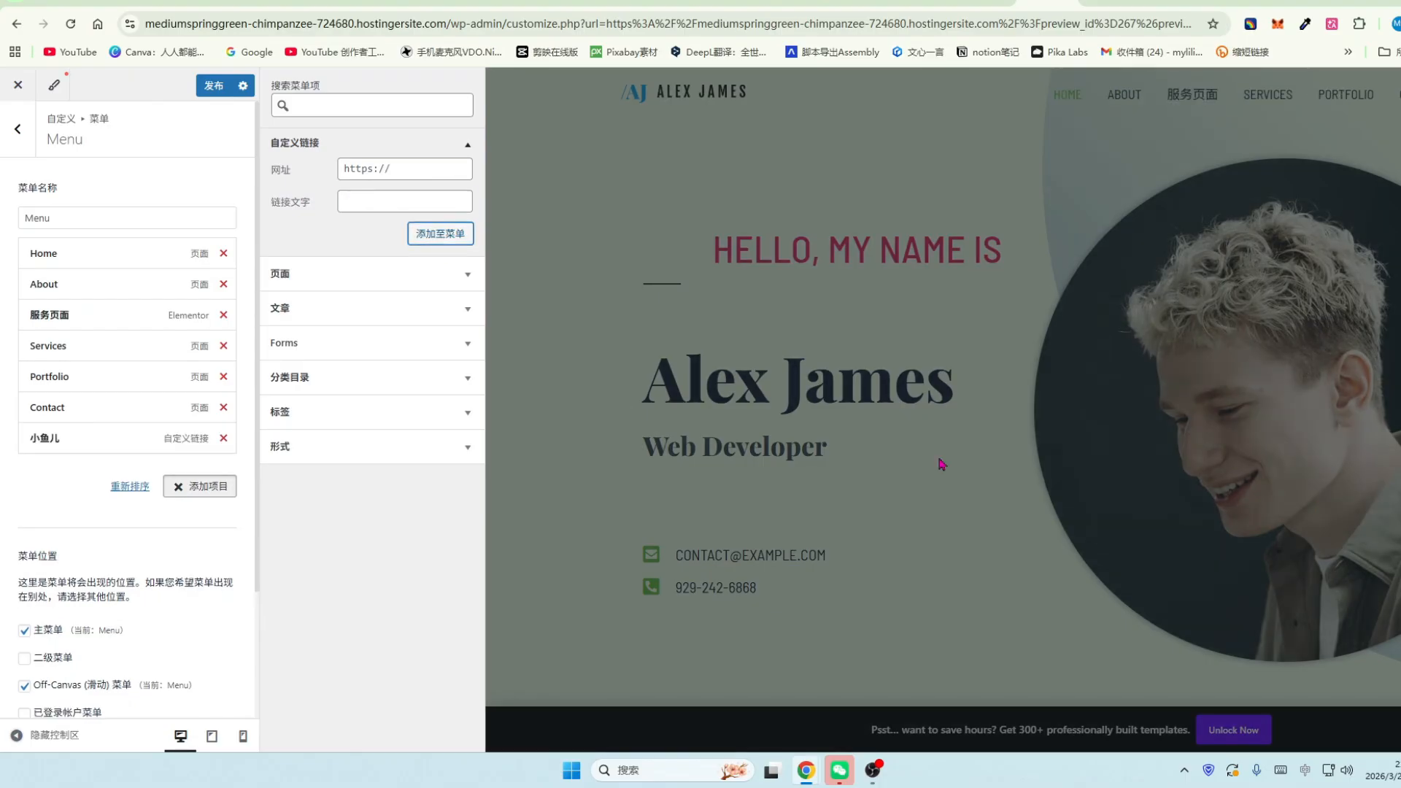
Examine the design options of the header's main menu (主菜单), including submenu container, border, colours, font and spacing.
click(17, 135)
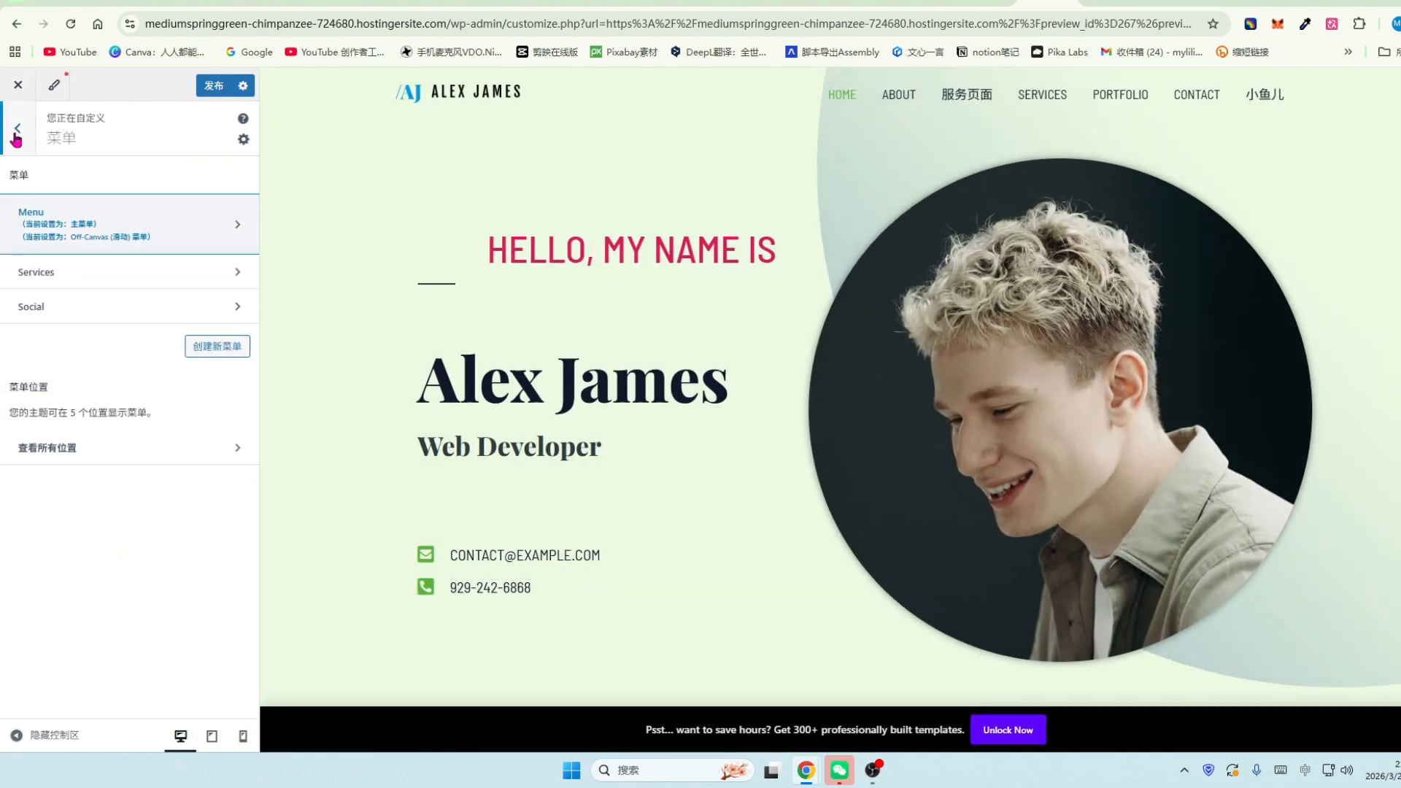
click(17, 136)
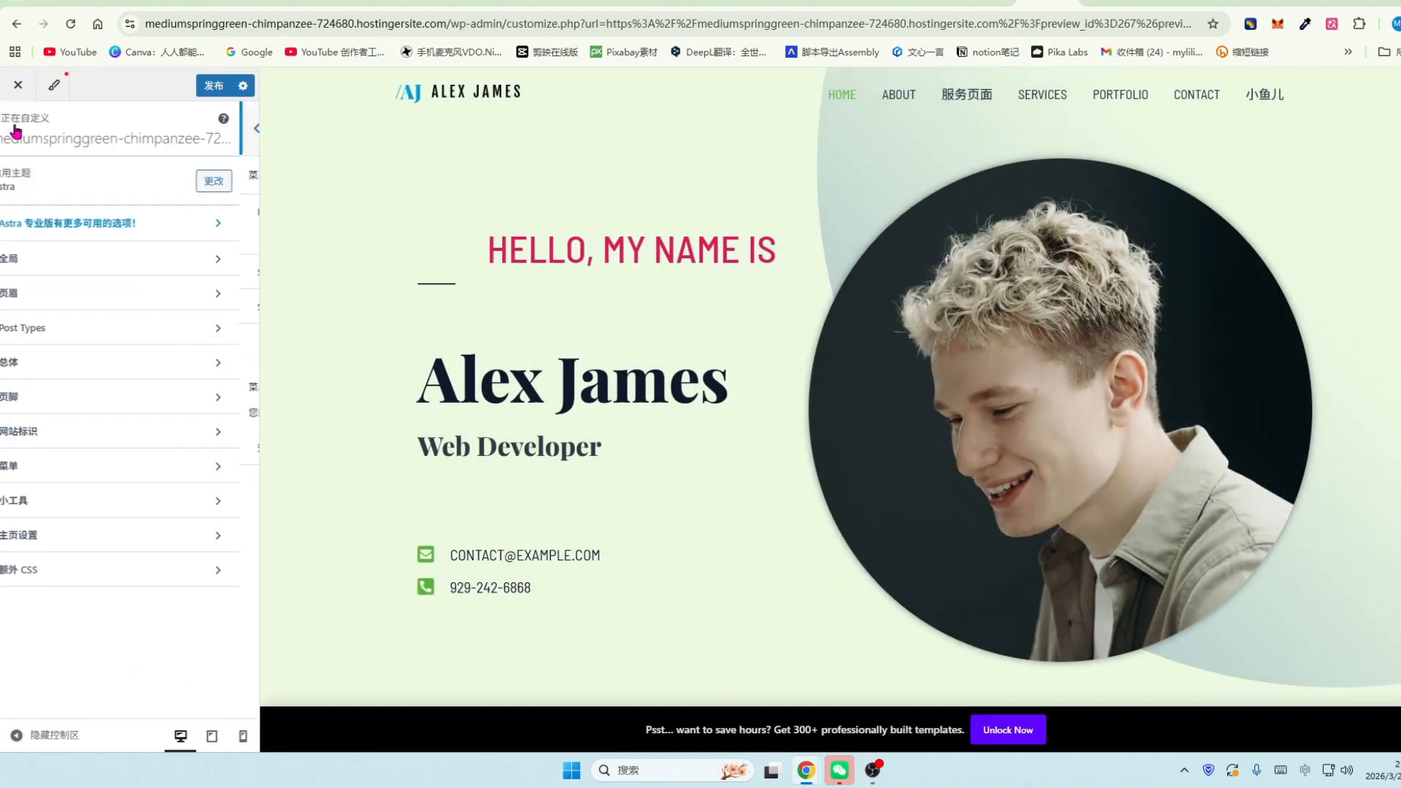
click(223, 306)
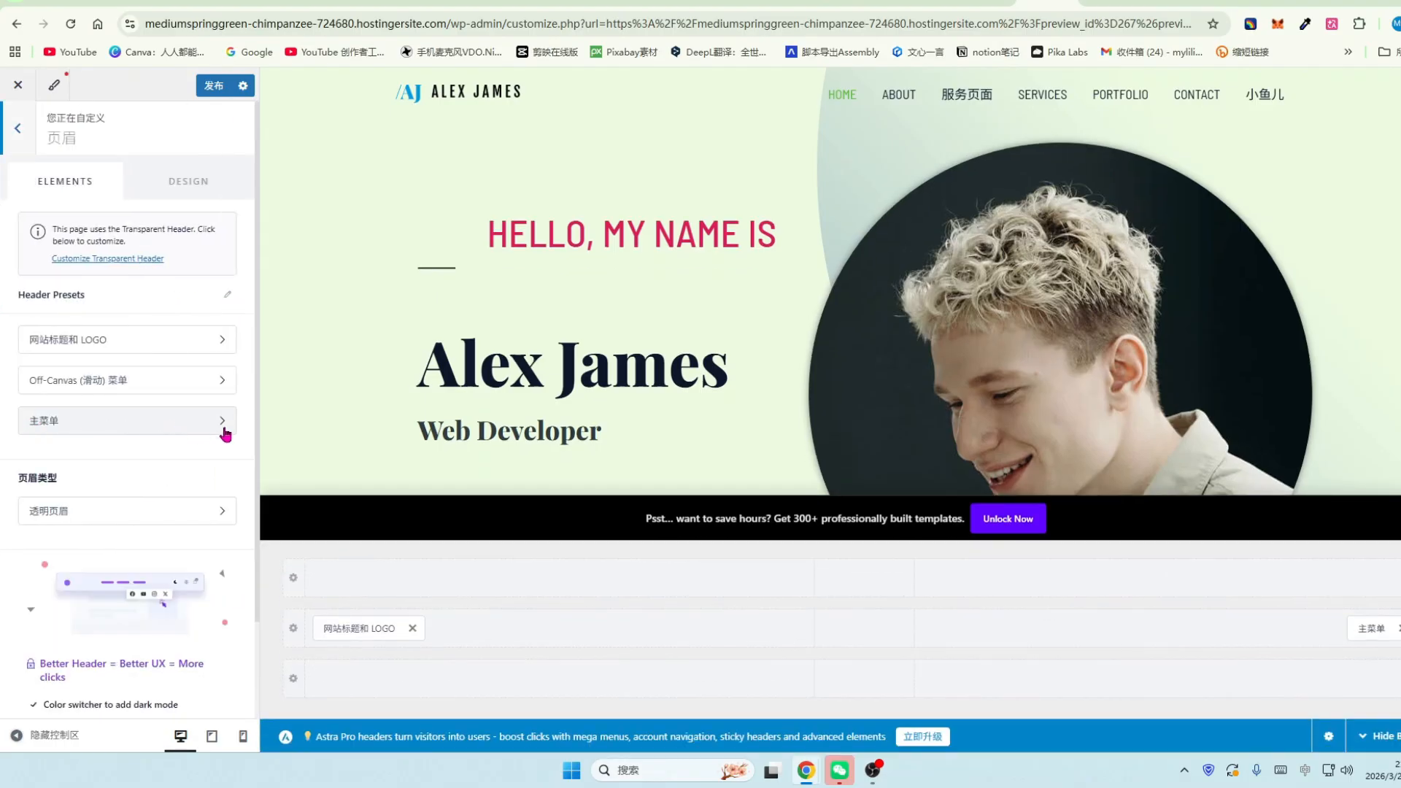
click(214, 422)
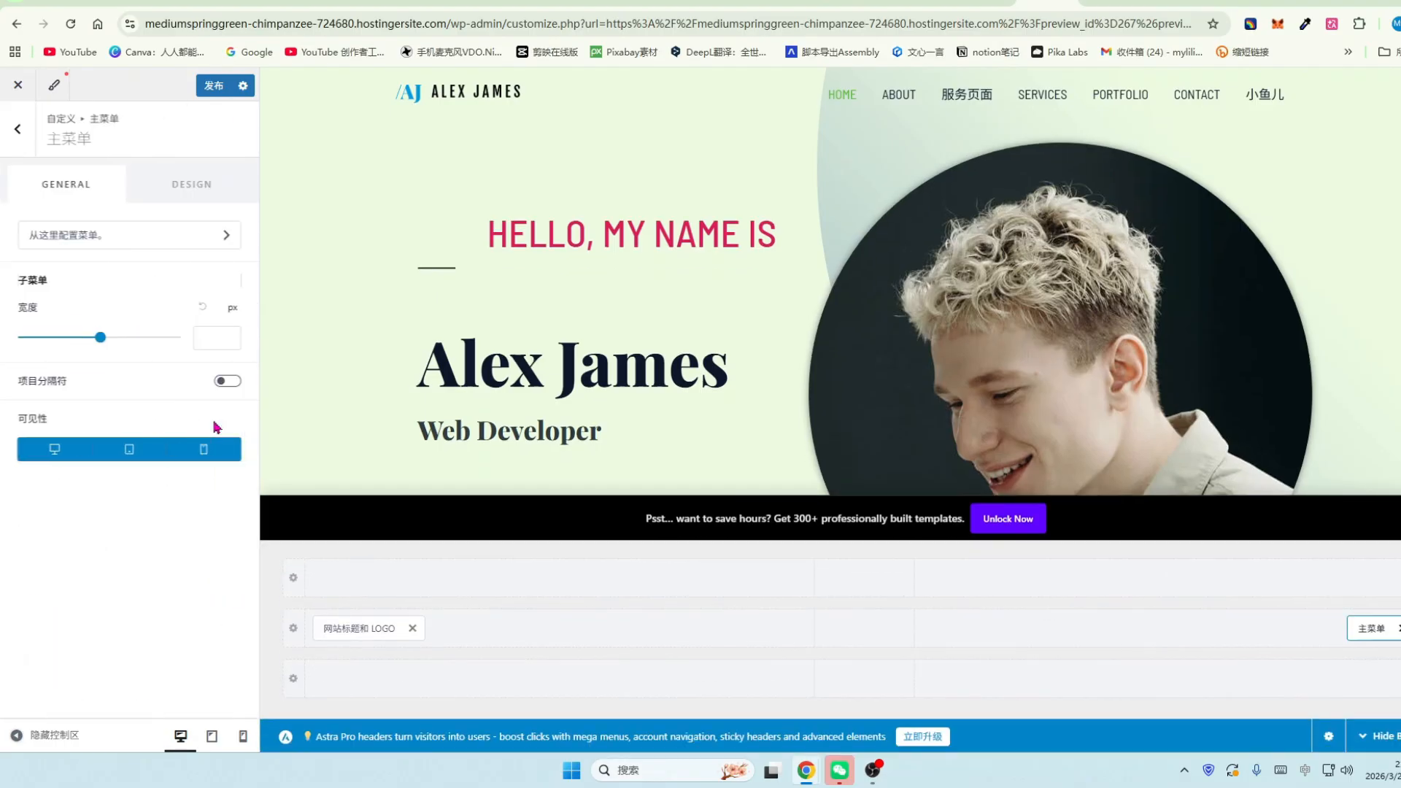
click(202, 189)
scroll(110, 365, down, 2)
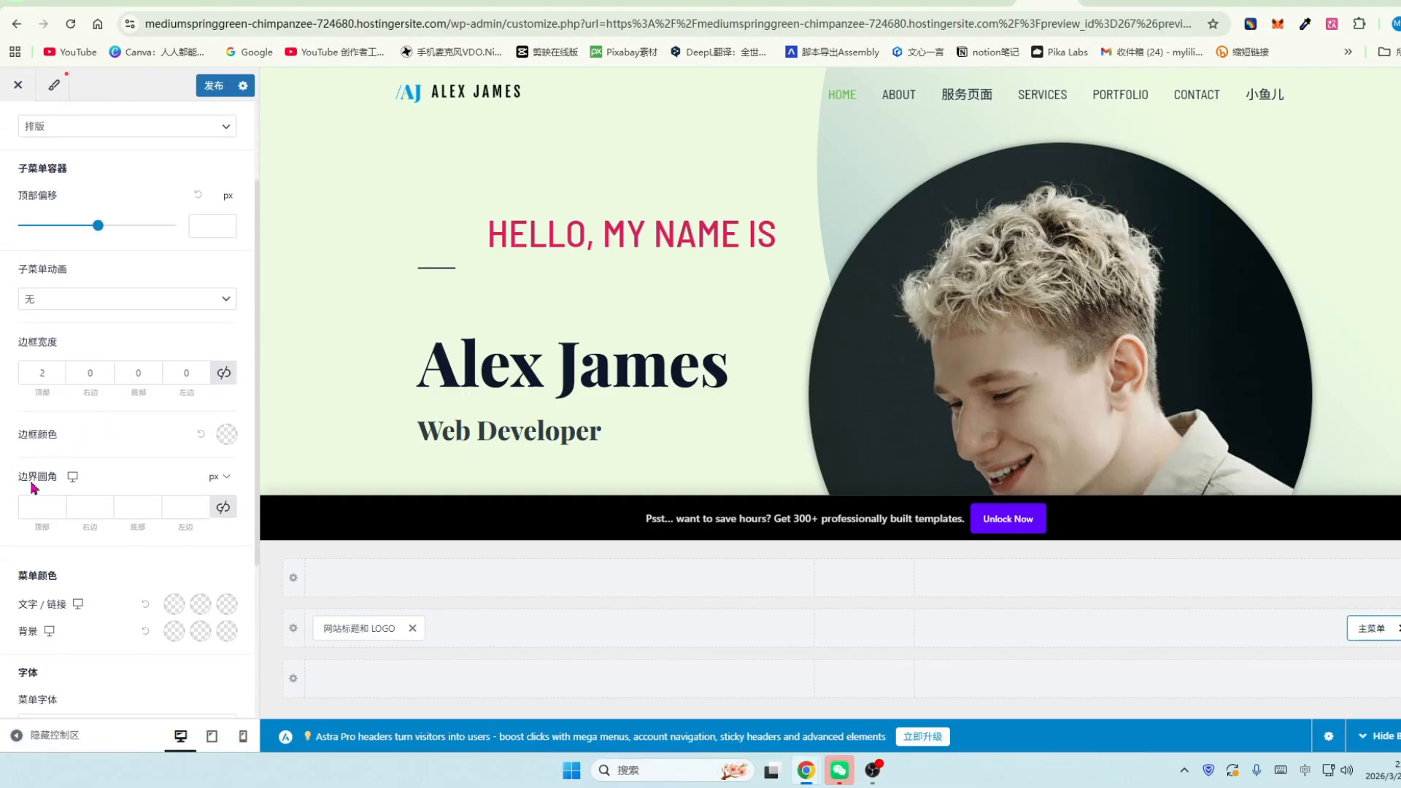
scroll(22, 503, down, 2)
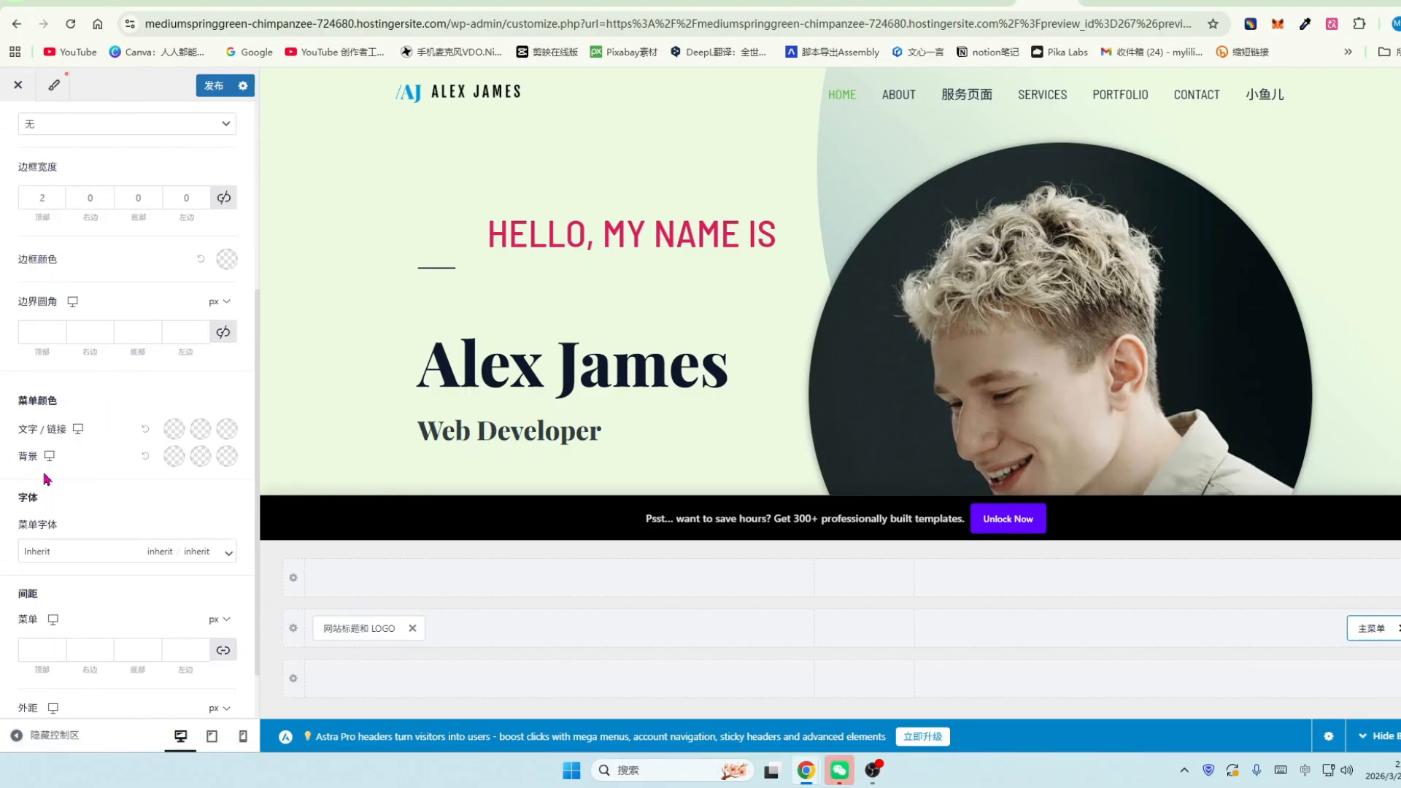
scroll(46, 479, down, 1)
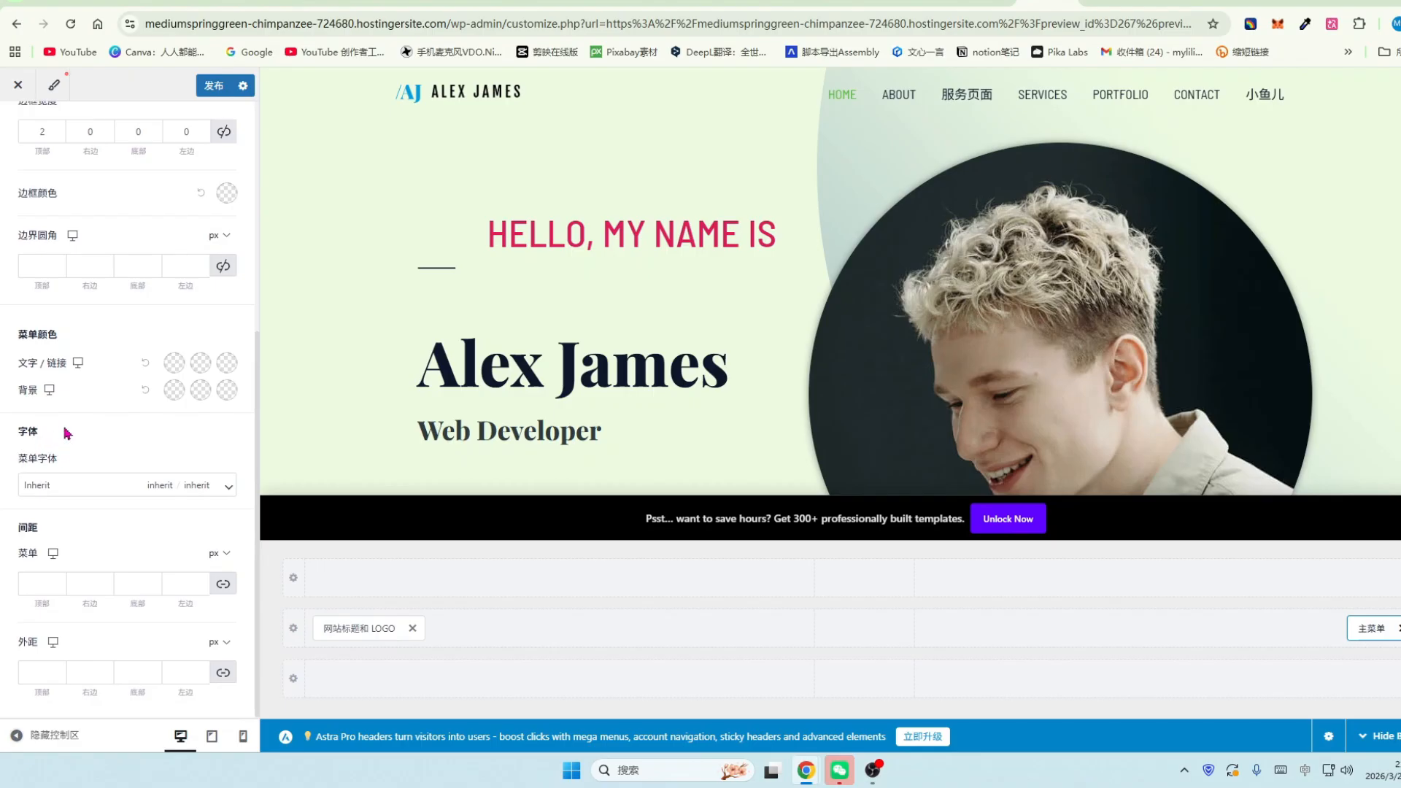
scroll(55, 431, up, 4)
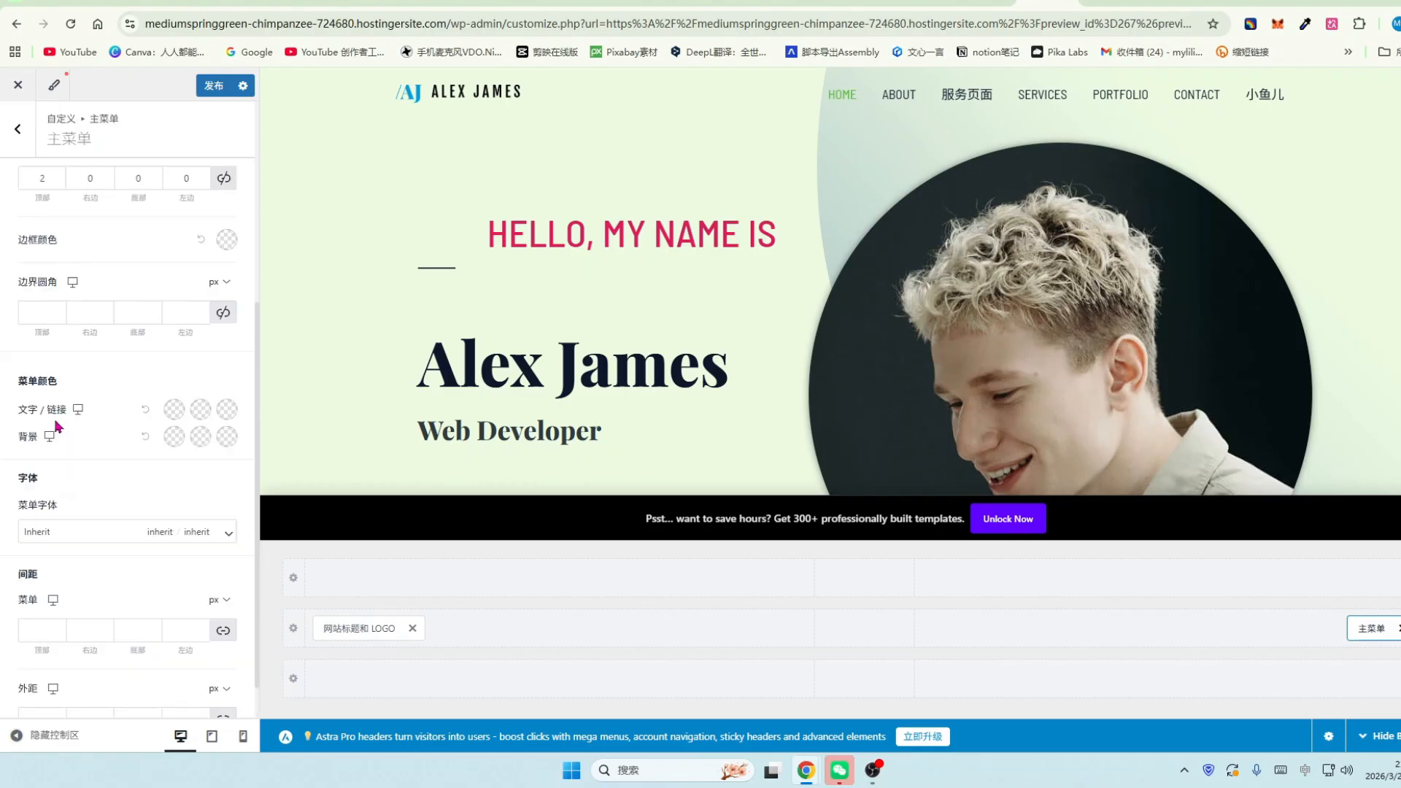
scroll(33, 291, down, 4)
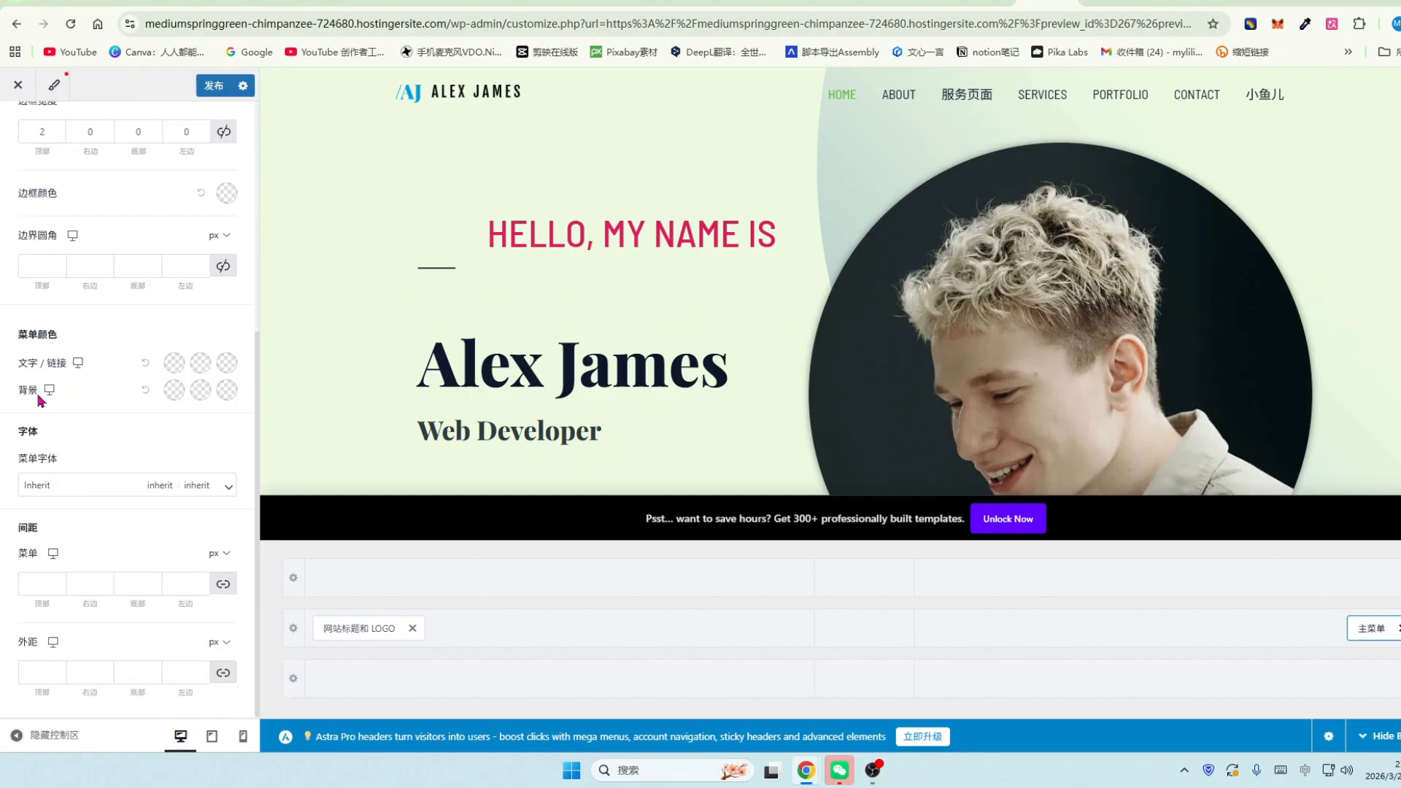
Publish the customizer changes and look through the home page preview down to the "关于小鱼儿" section.
click(220, 98)
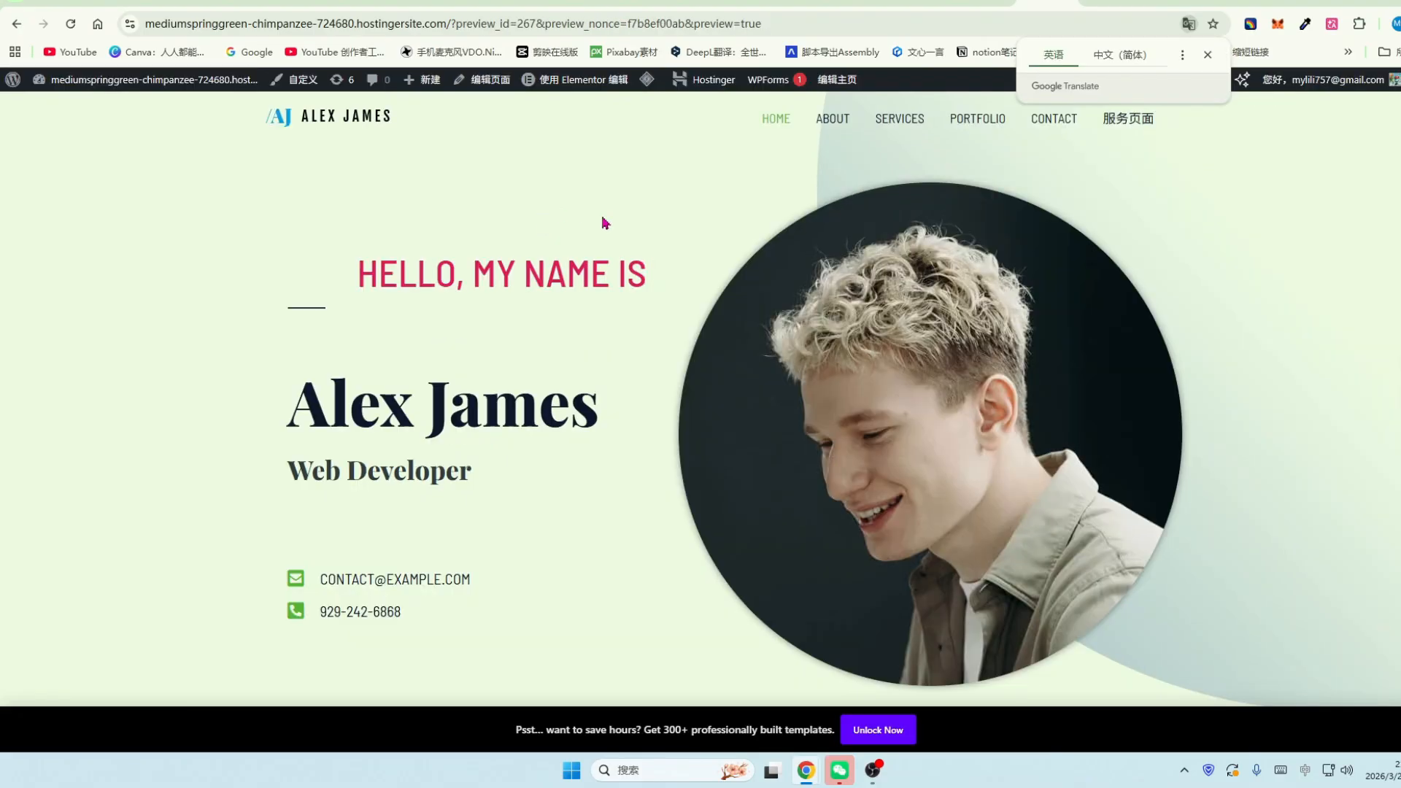
scroll(642, 248, down, 1)
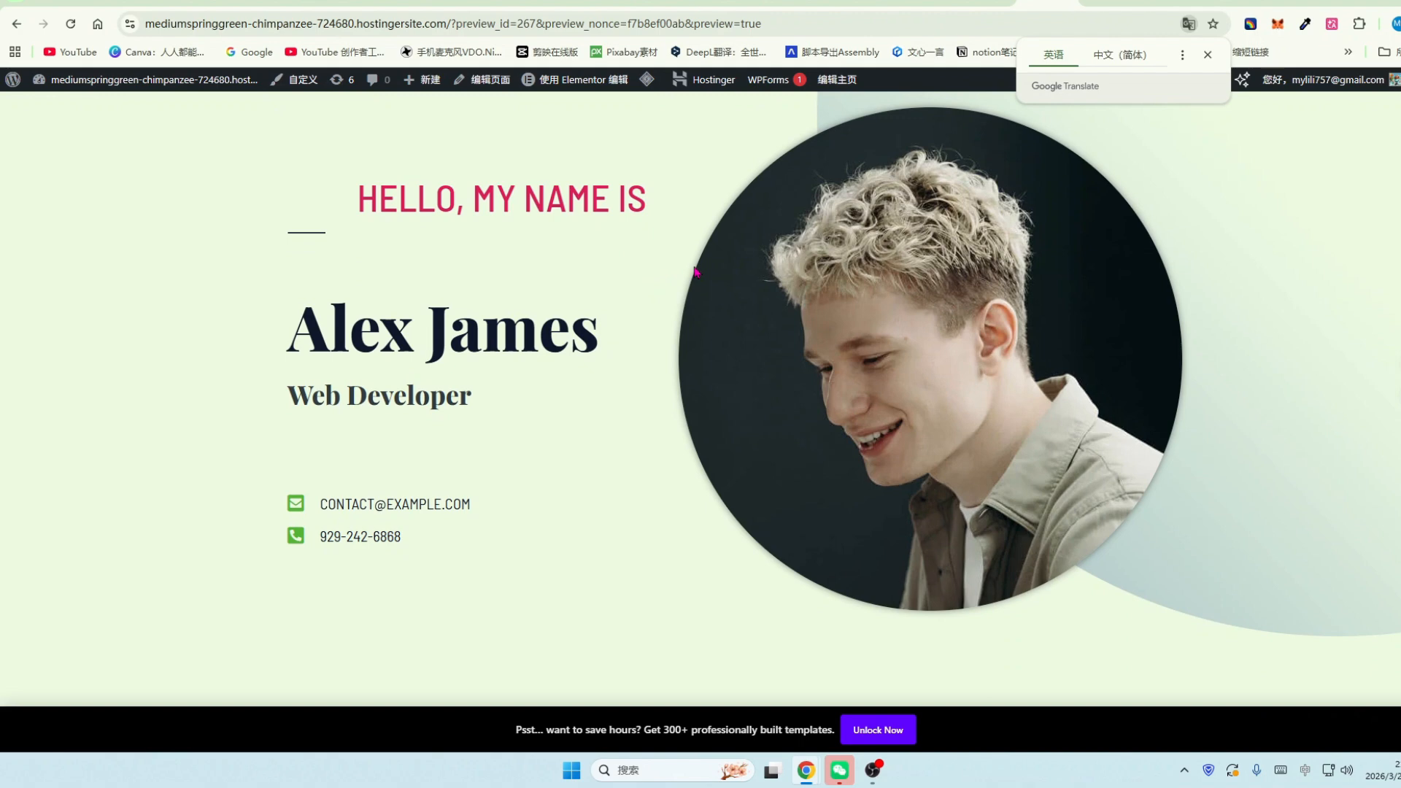
scroll(694, 272, down, 1)
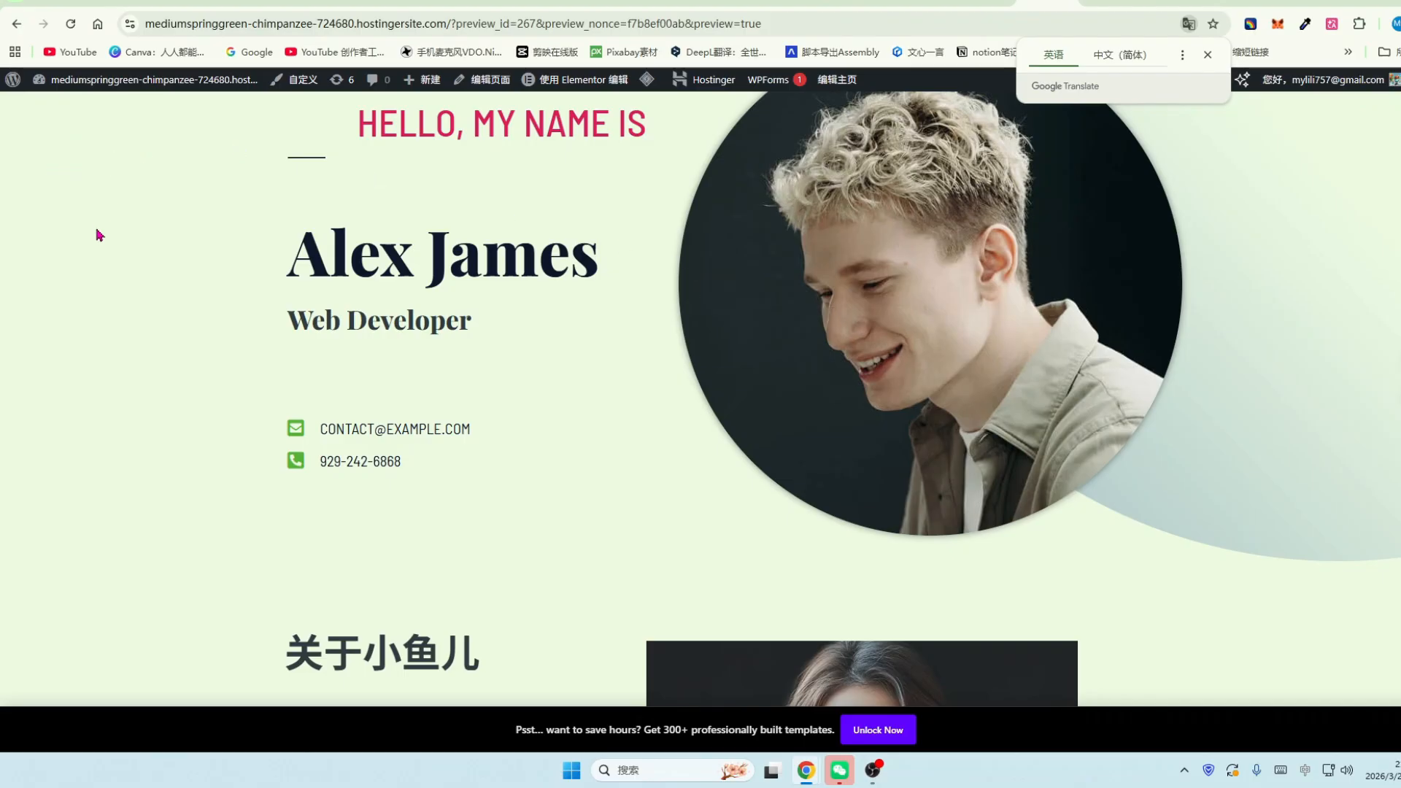
scroll(100, 234, down, 5)
scroll(528, 250, up, 5)
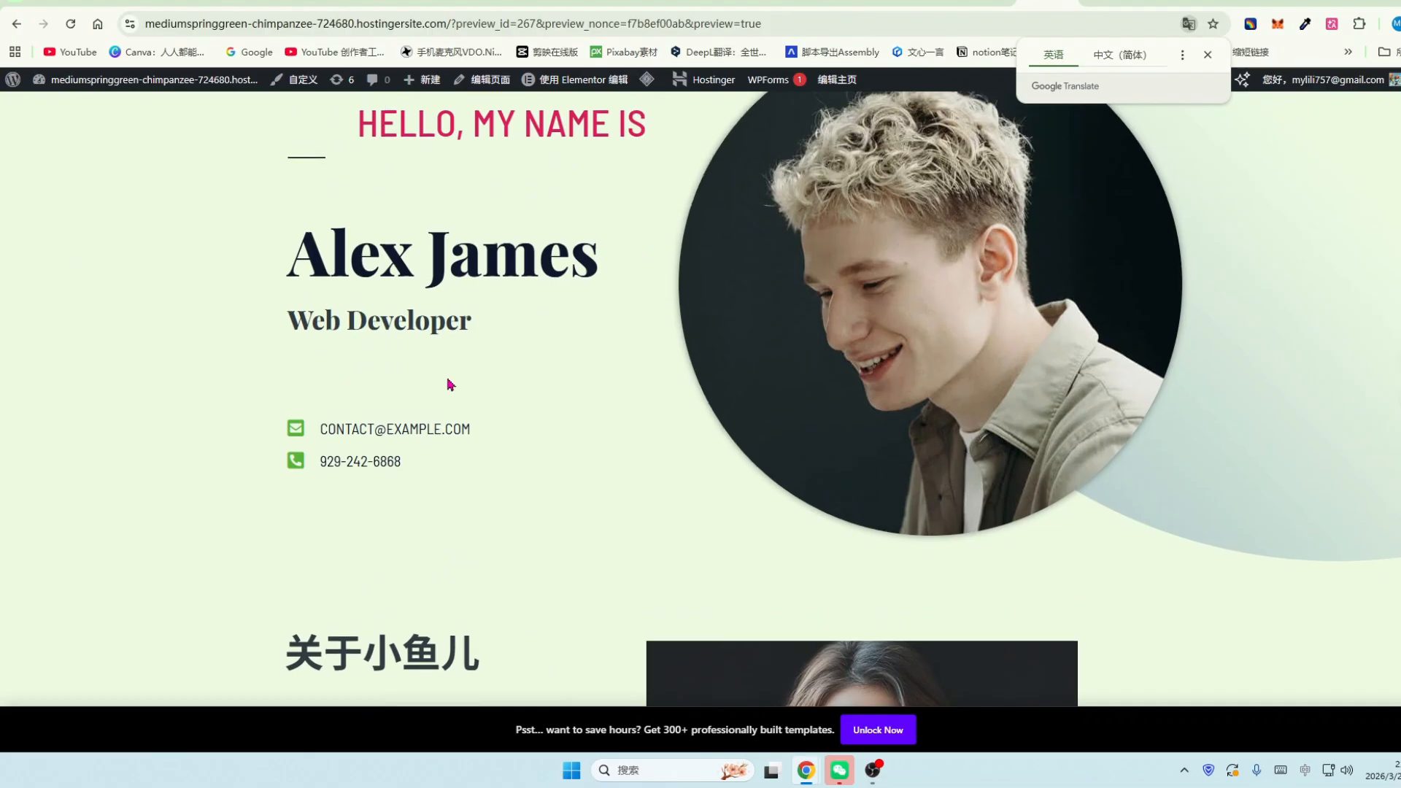
Open the home page in the Elementor editor and check its hero and "关于小鱼儿" sections in tablet view.
click(593, 86)
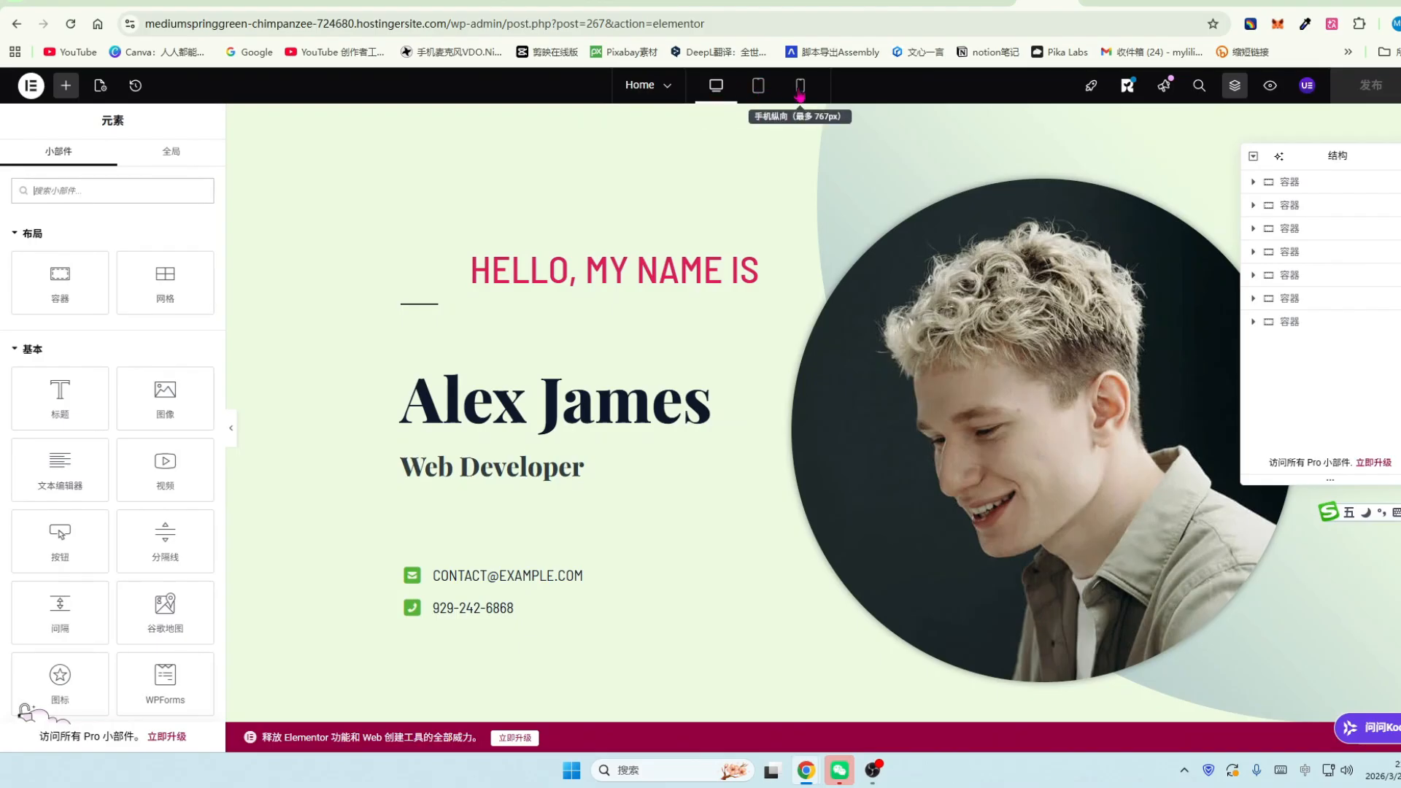
click(759, 87)
scroll(807, 385, down, 10)
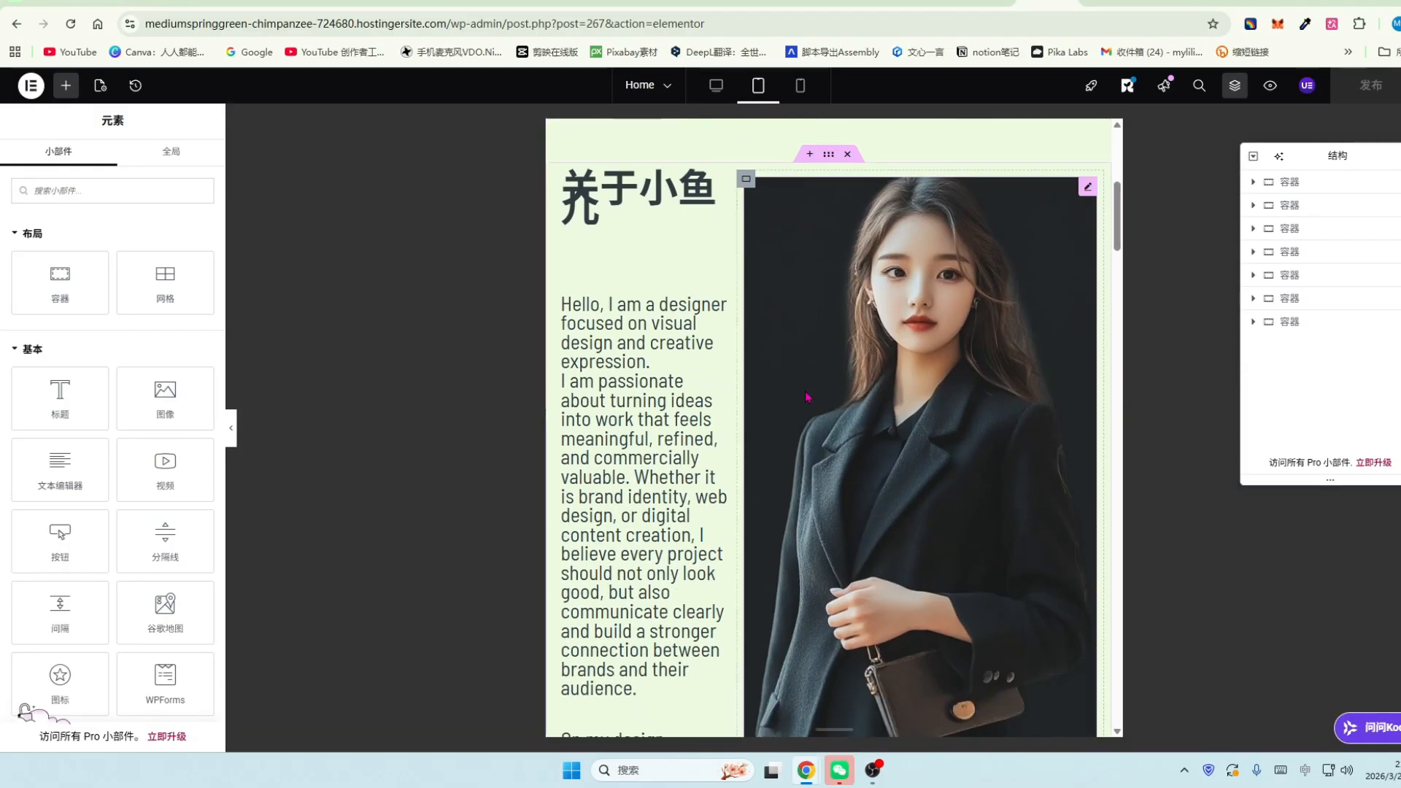
scroll(812, 407, up, 5)
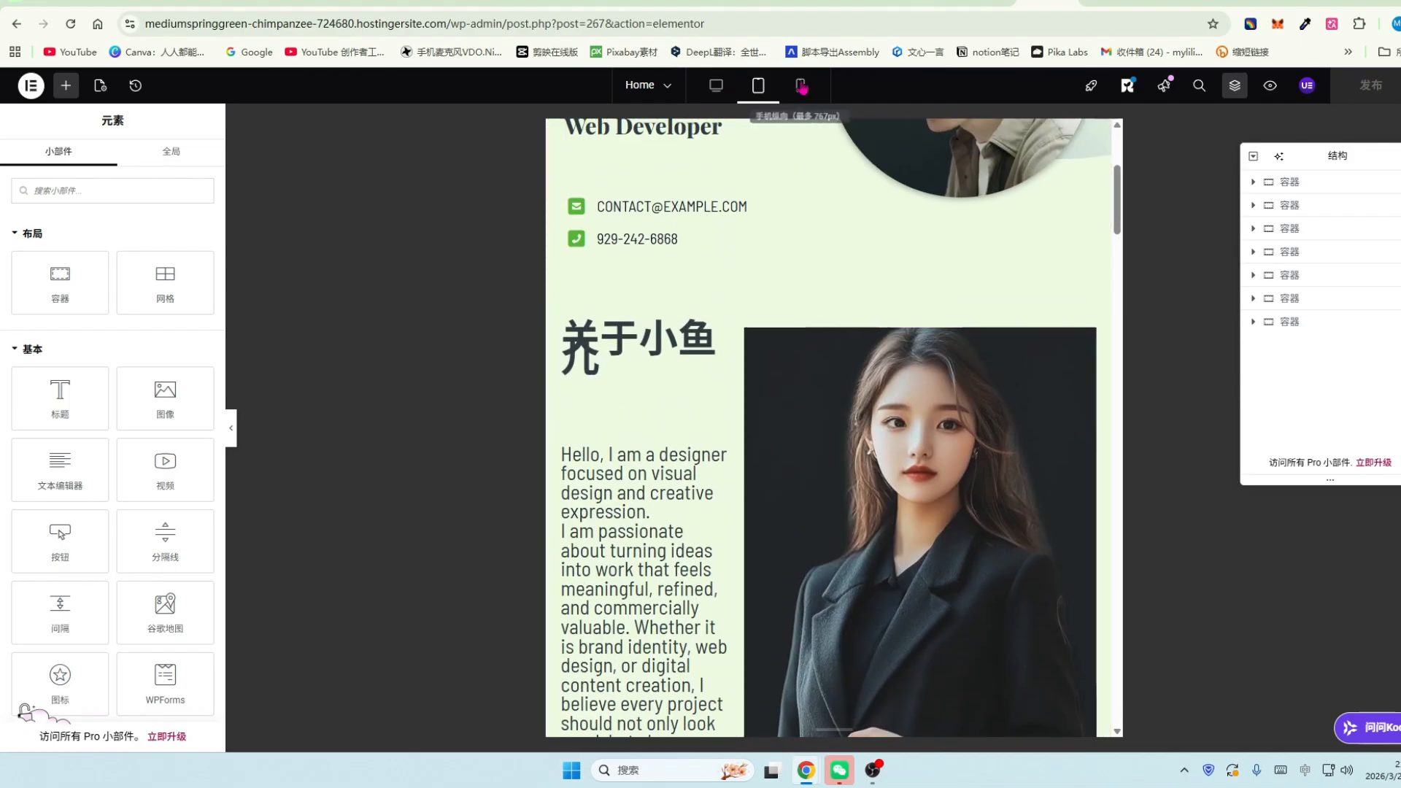
Preview the home page at mobile size and check its layout from the hero down to the "About me" section.
click(800, 85)
scroll(844, 358, up, 4)
scroll(839, 358, down, 15)
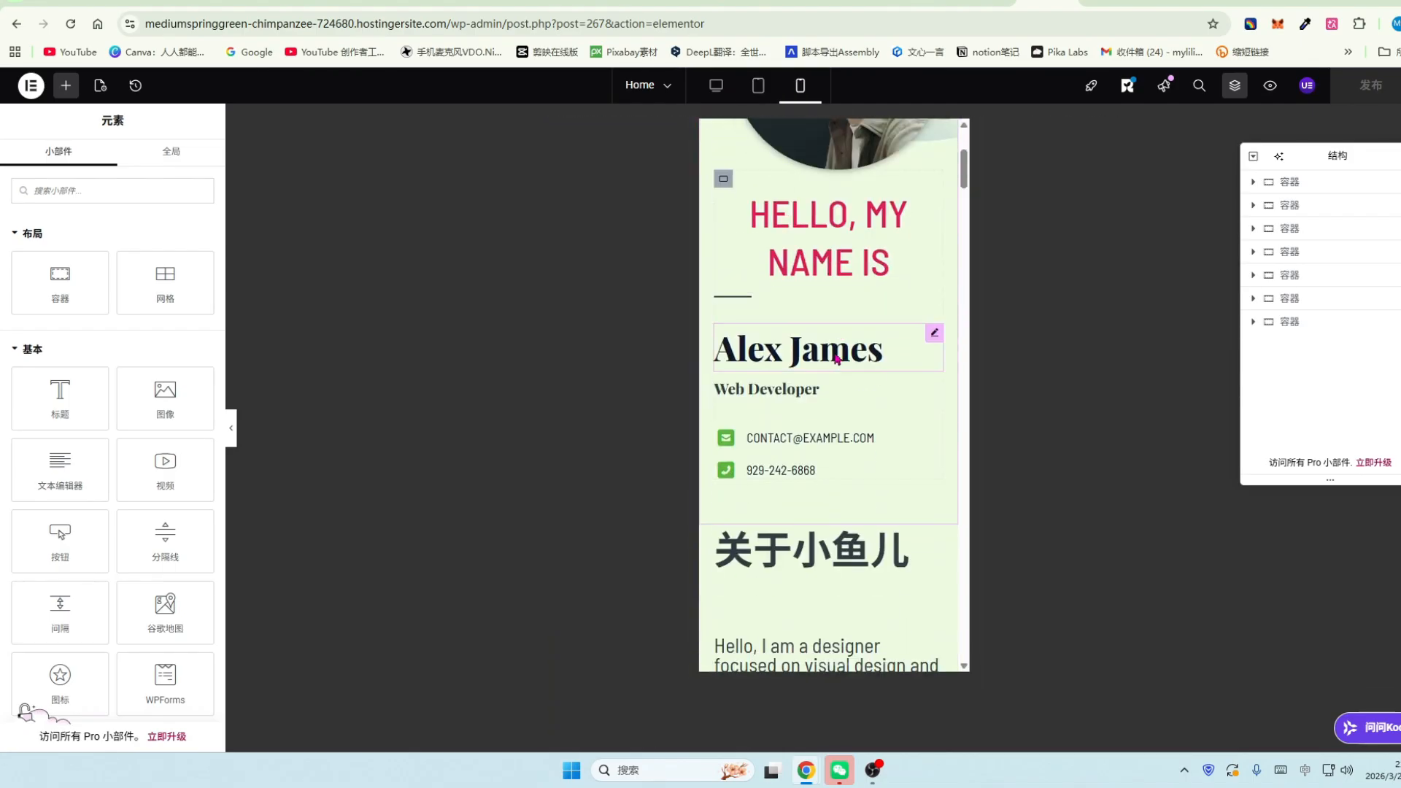
scroll(834, 360, down, 1)
scroll(834, 359, down, 5)
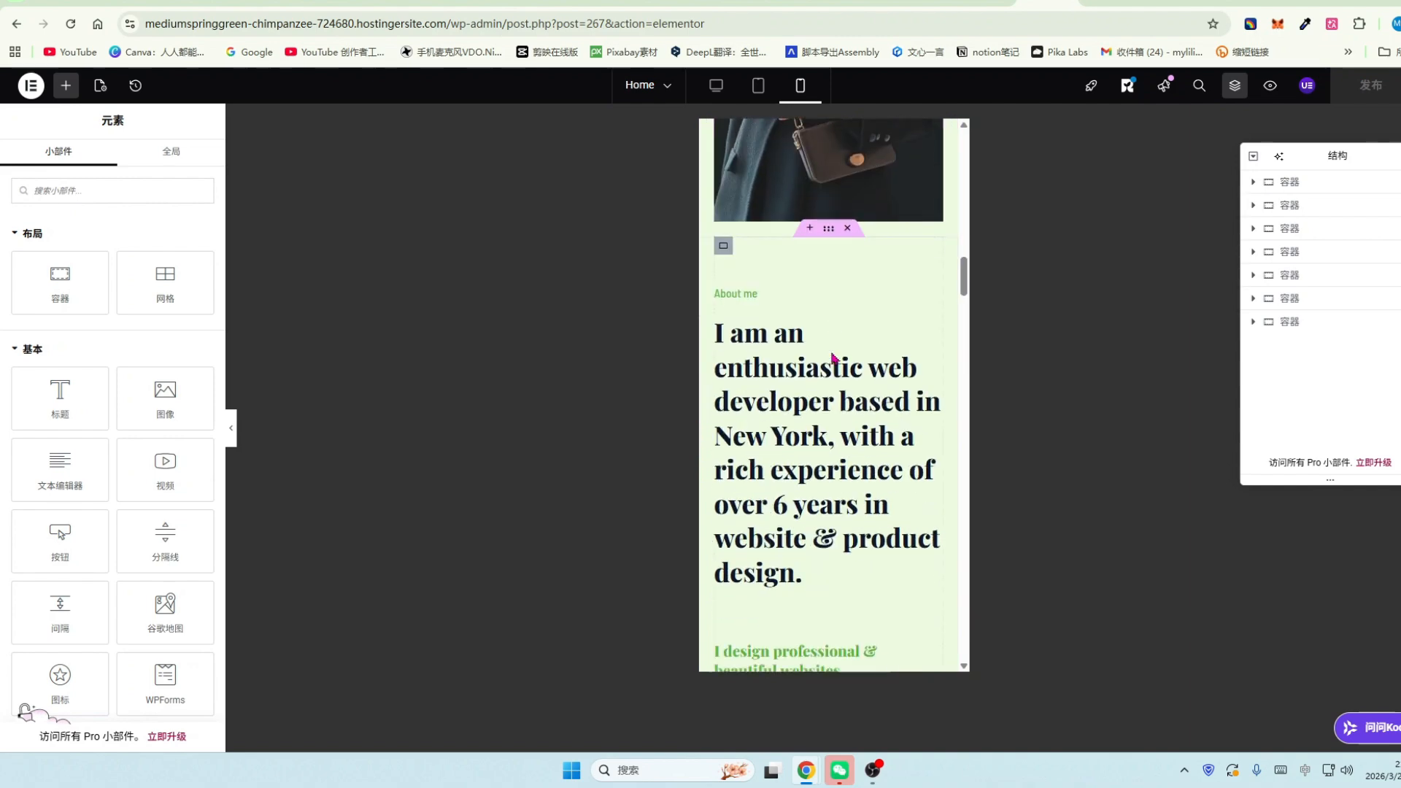
scroll(834, 357, up, 2)
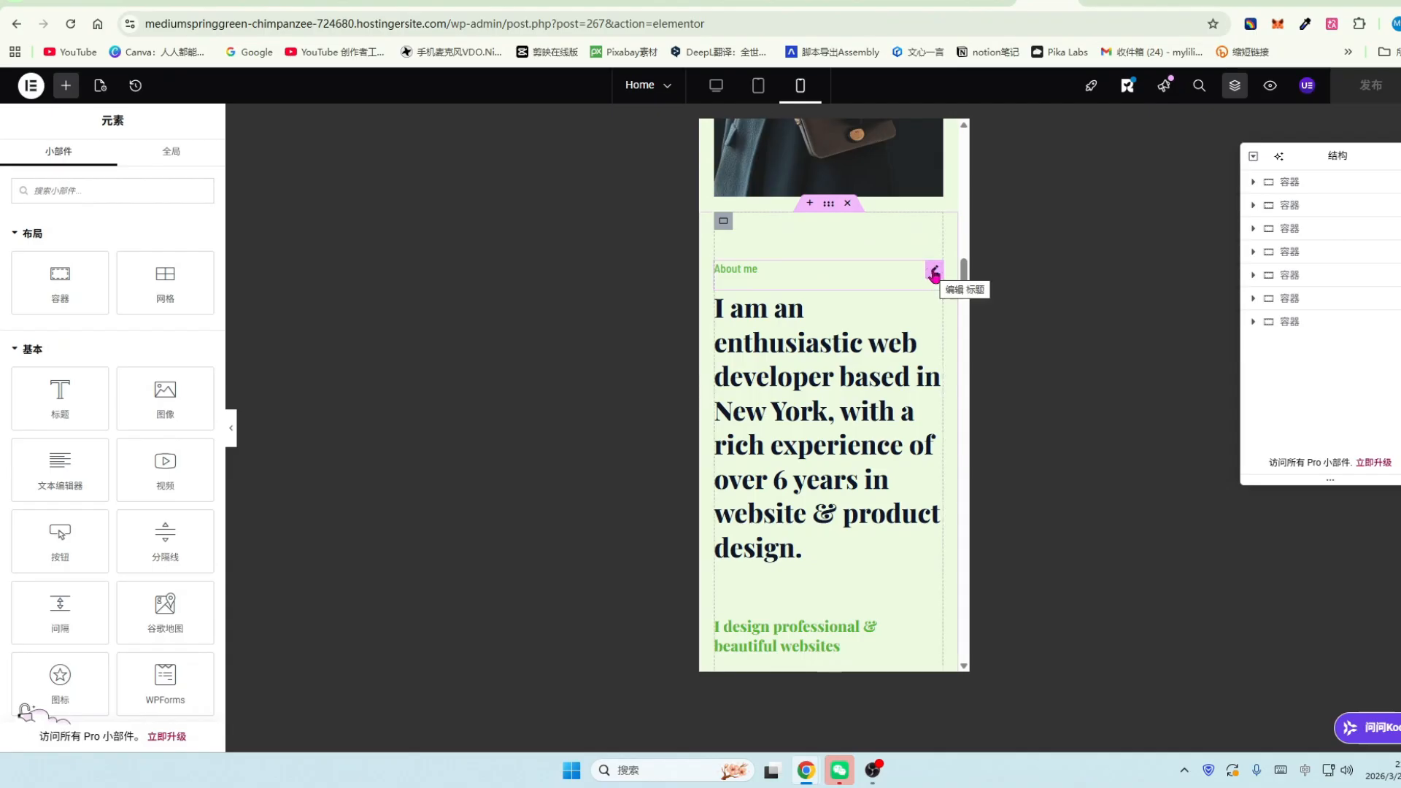
View the actions available for the "About me" heading, select the large heading below it, and review the rest of that section at mobile size.
right_click(935, 273)
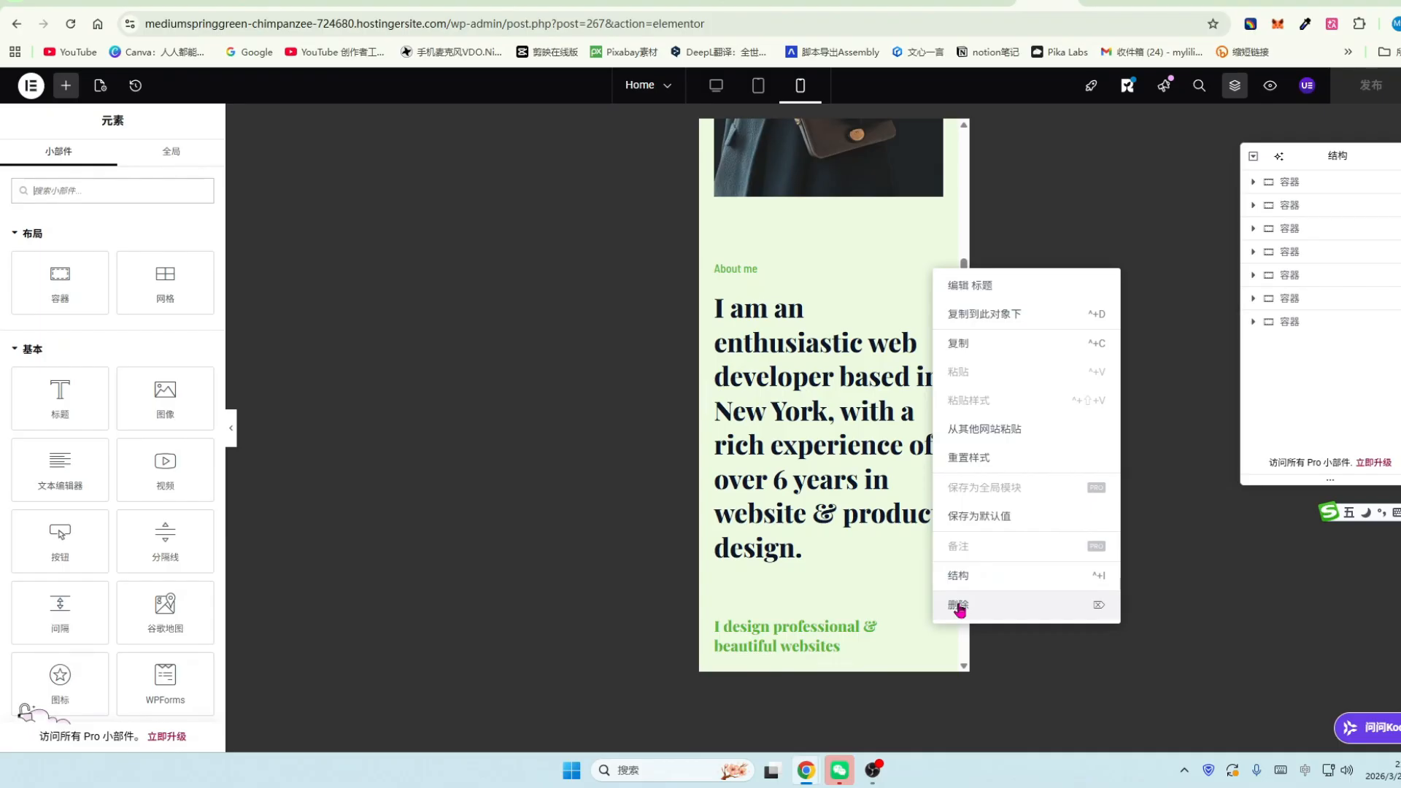
click(767, 497)
scroll(767, 496, down, 2)
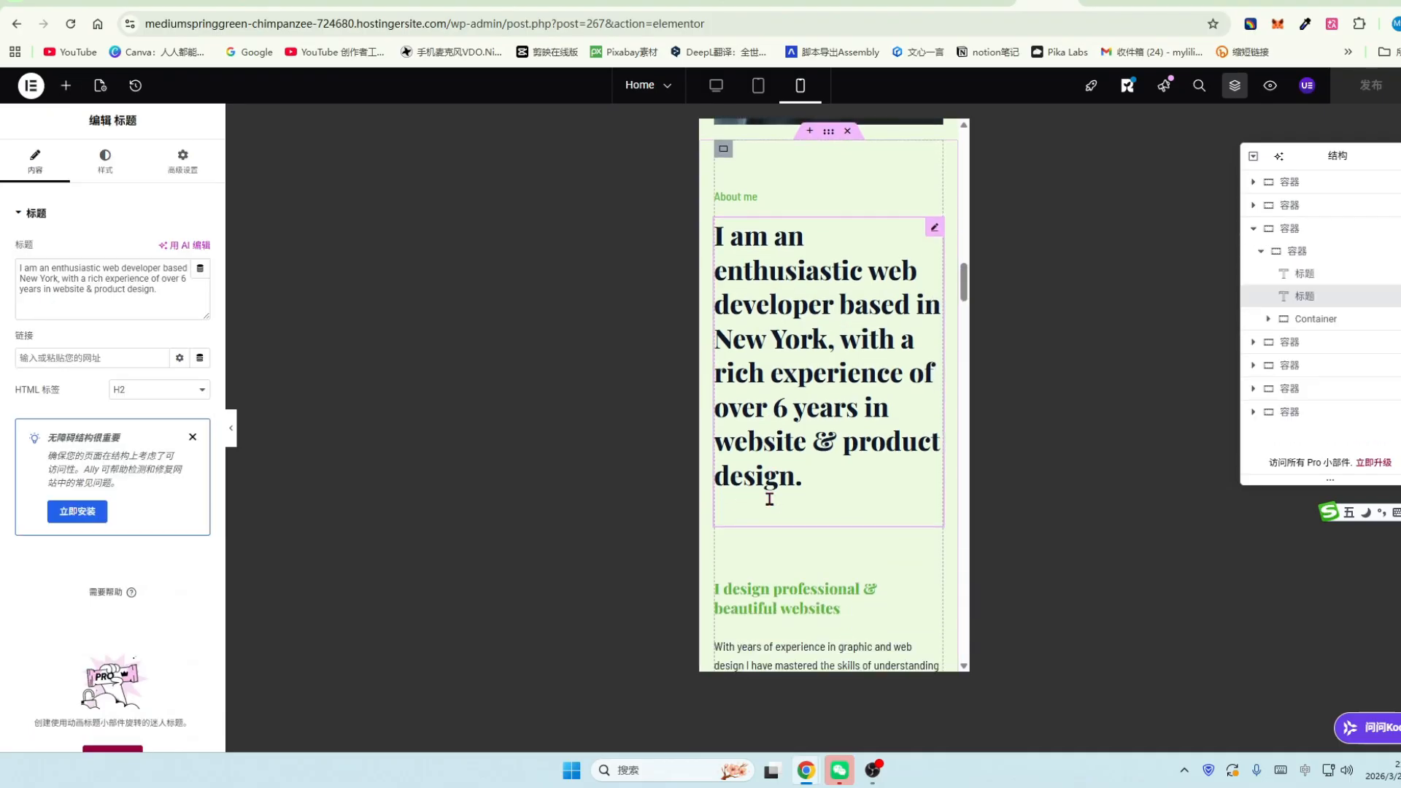
scroll(801, 509, down, 1)
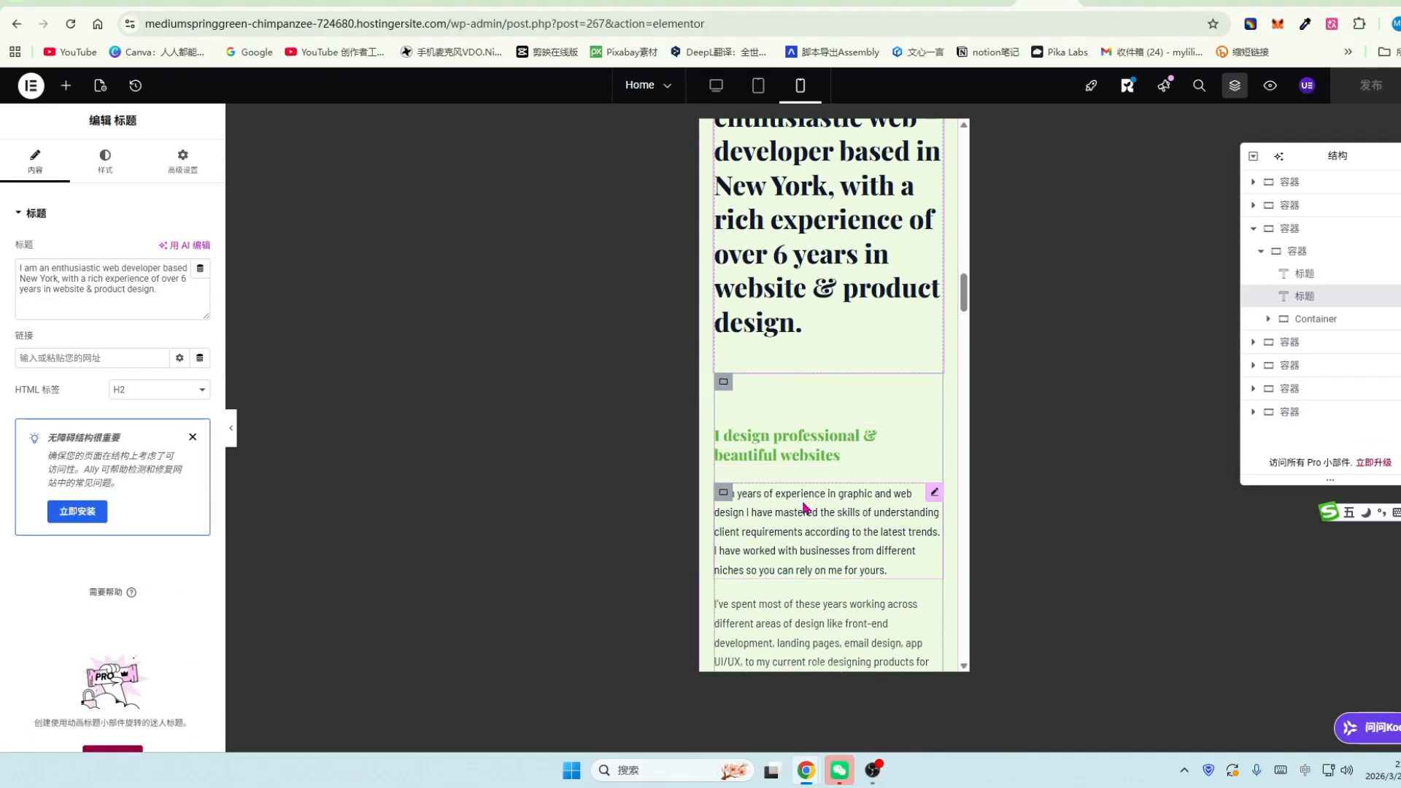
scroll(804, 508, down, 2)
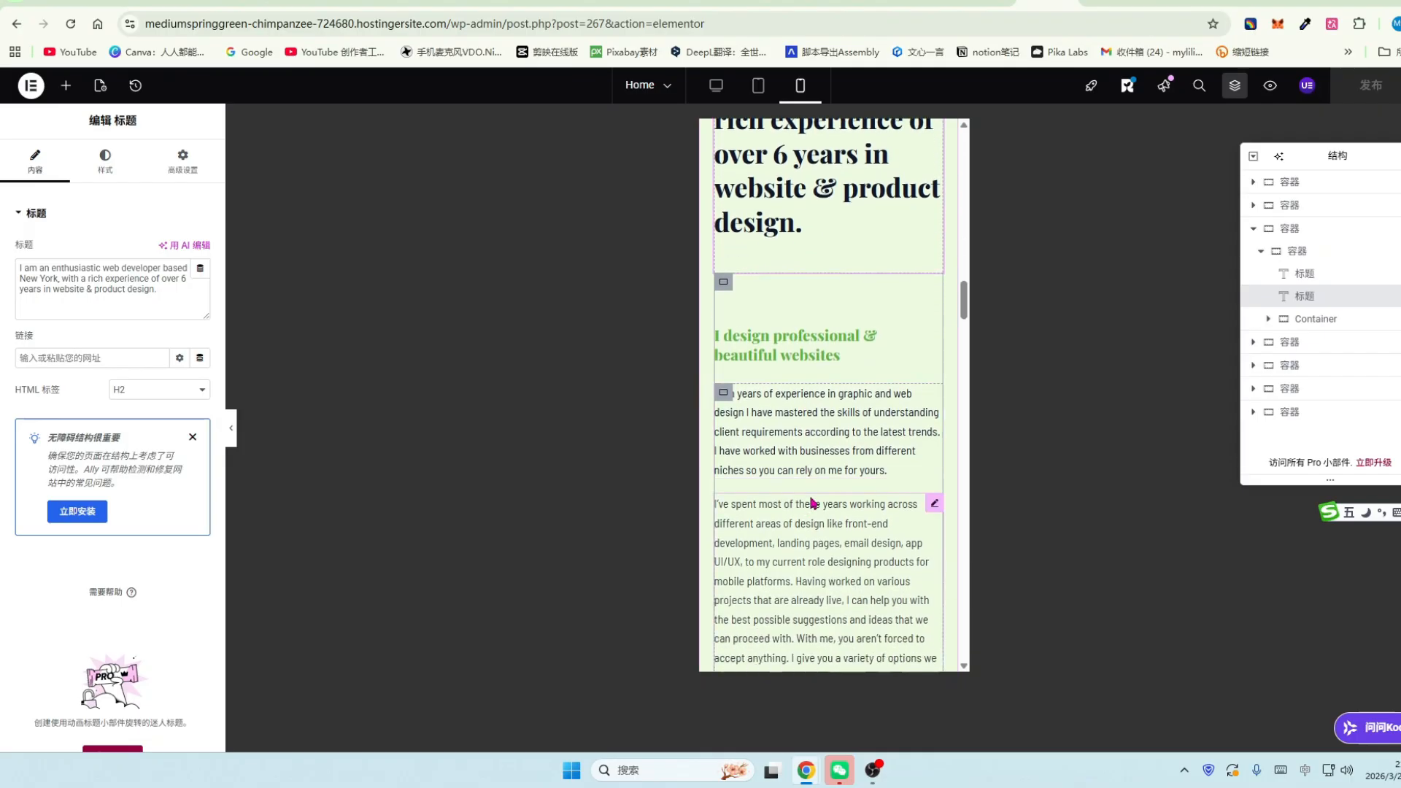
scroll(815, 500, down, 1)
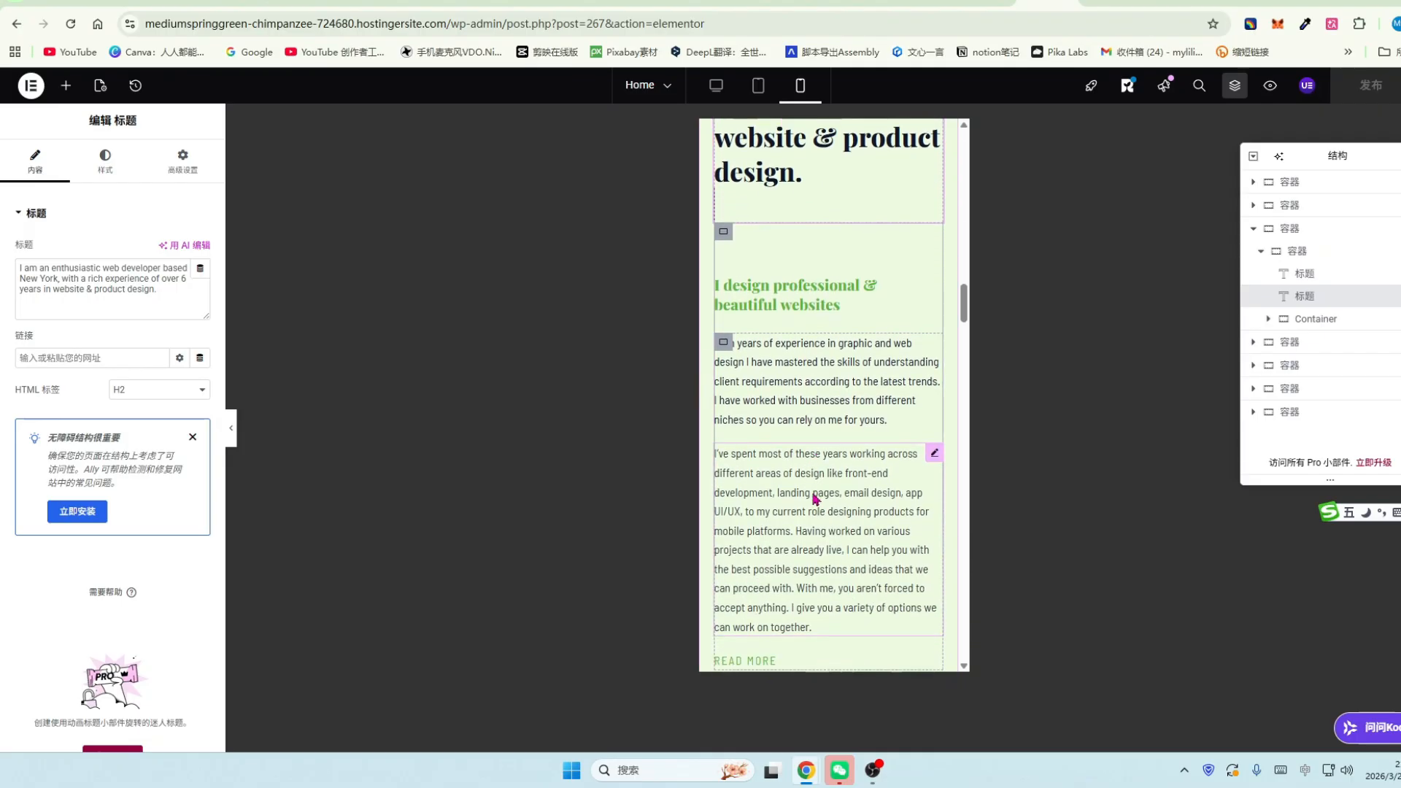
scroll(821, 499, down, 1)
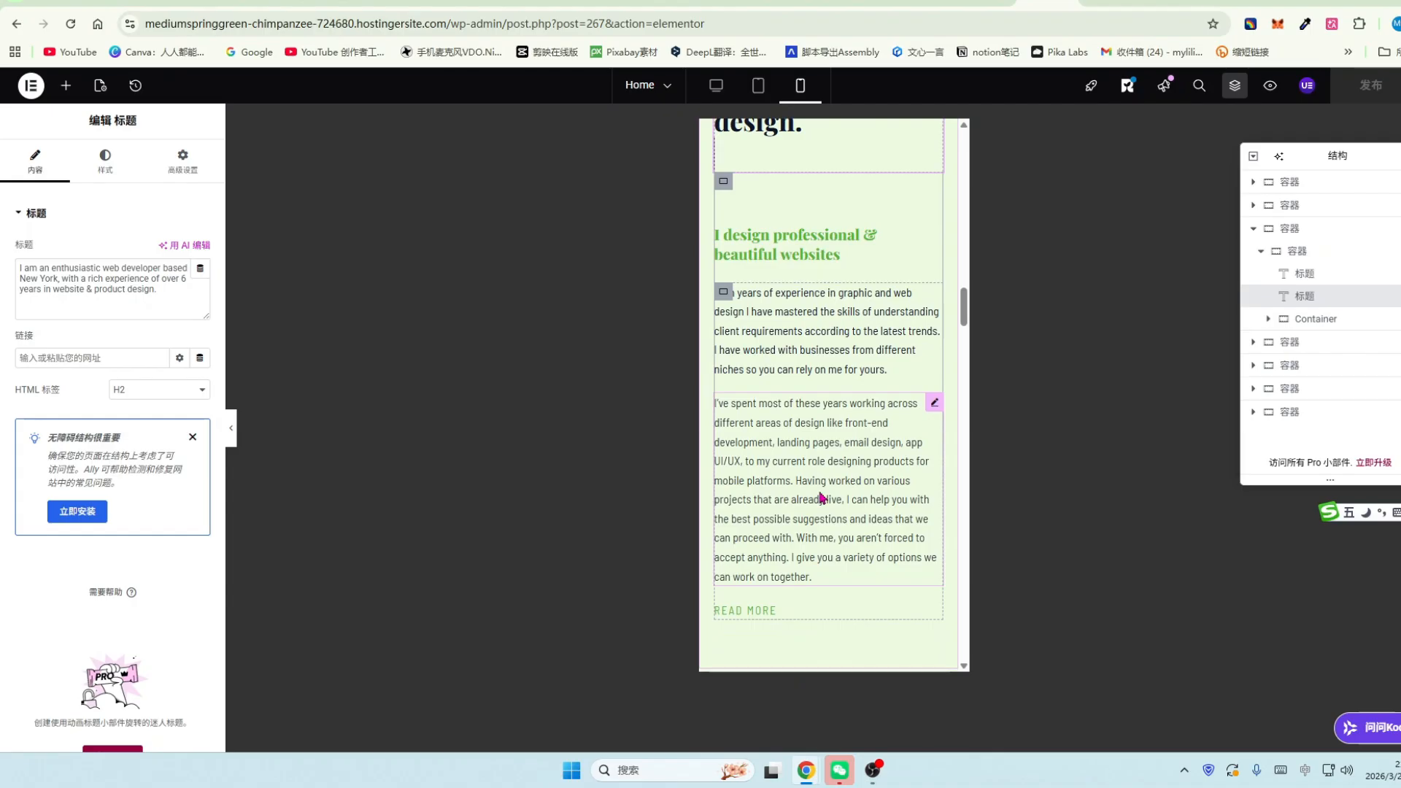
scroll(821, 498, down, 2)
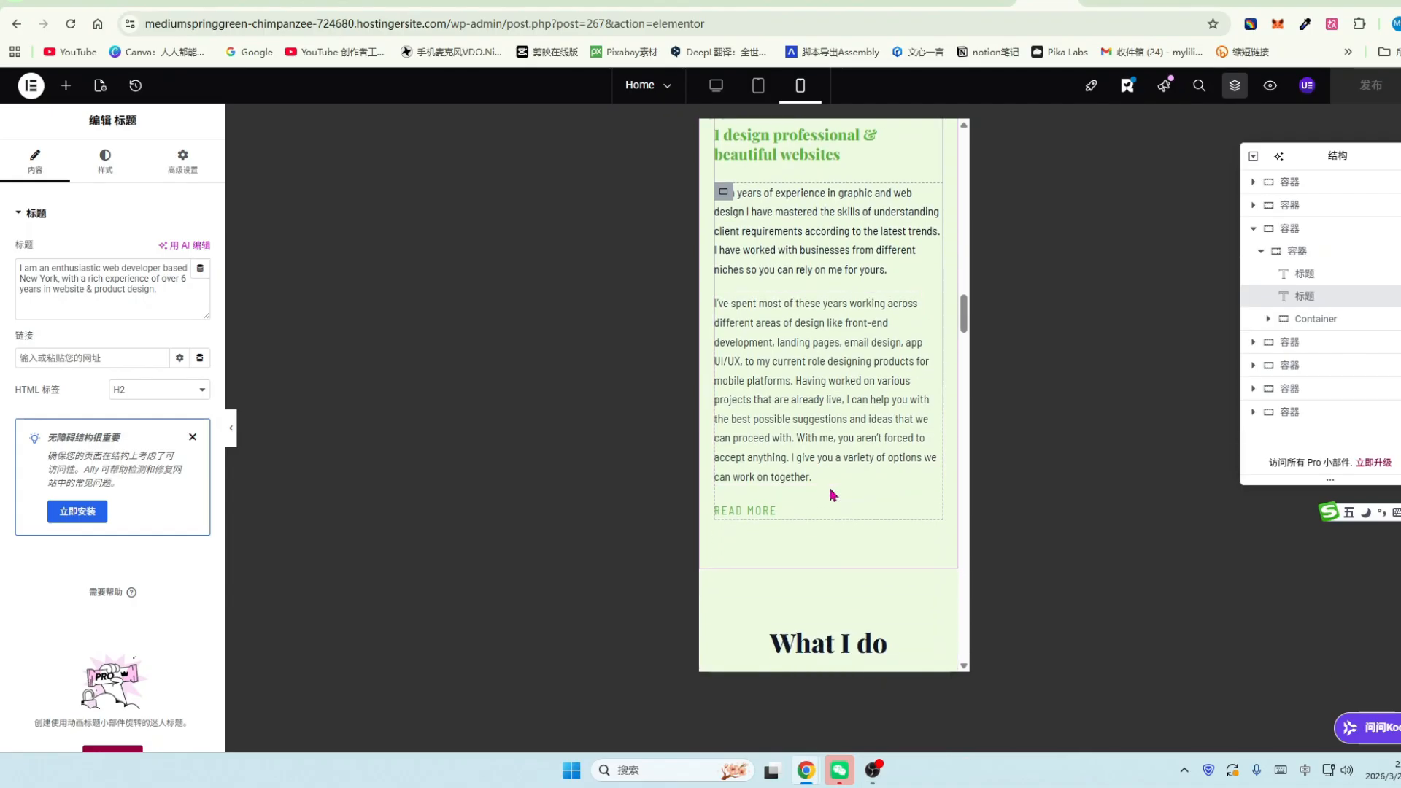
Review the "What I do" section at mobile size, including its UI/UX Design, Web Development and App Development entries.
scroll(832, 495, down, 3)
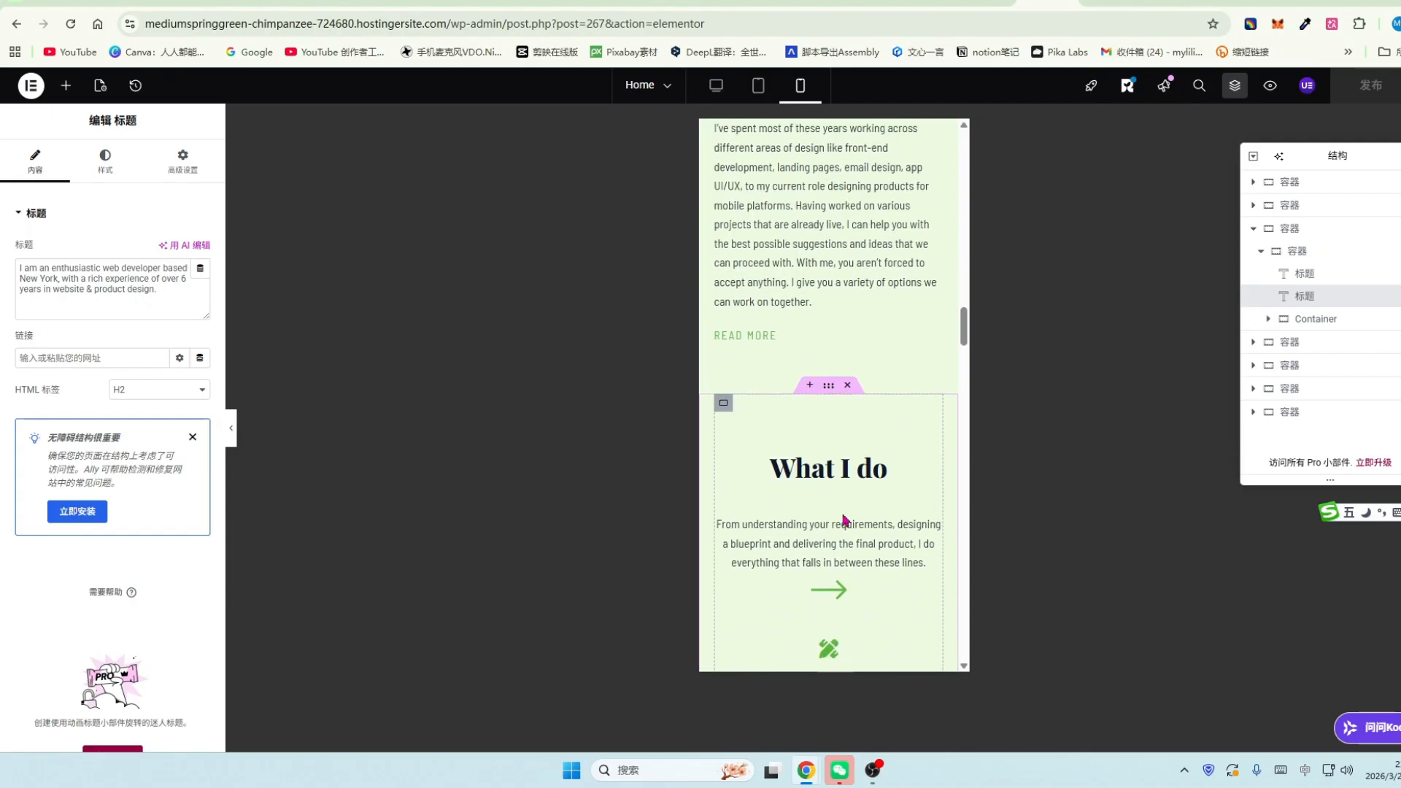
scroll(846, 519, down, 2)
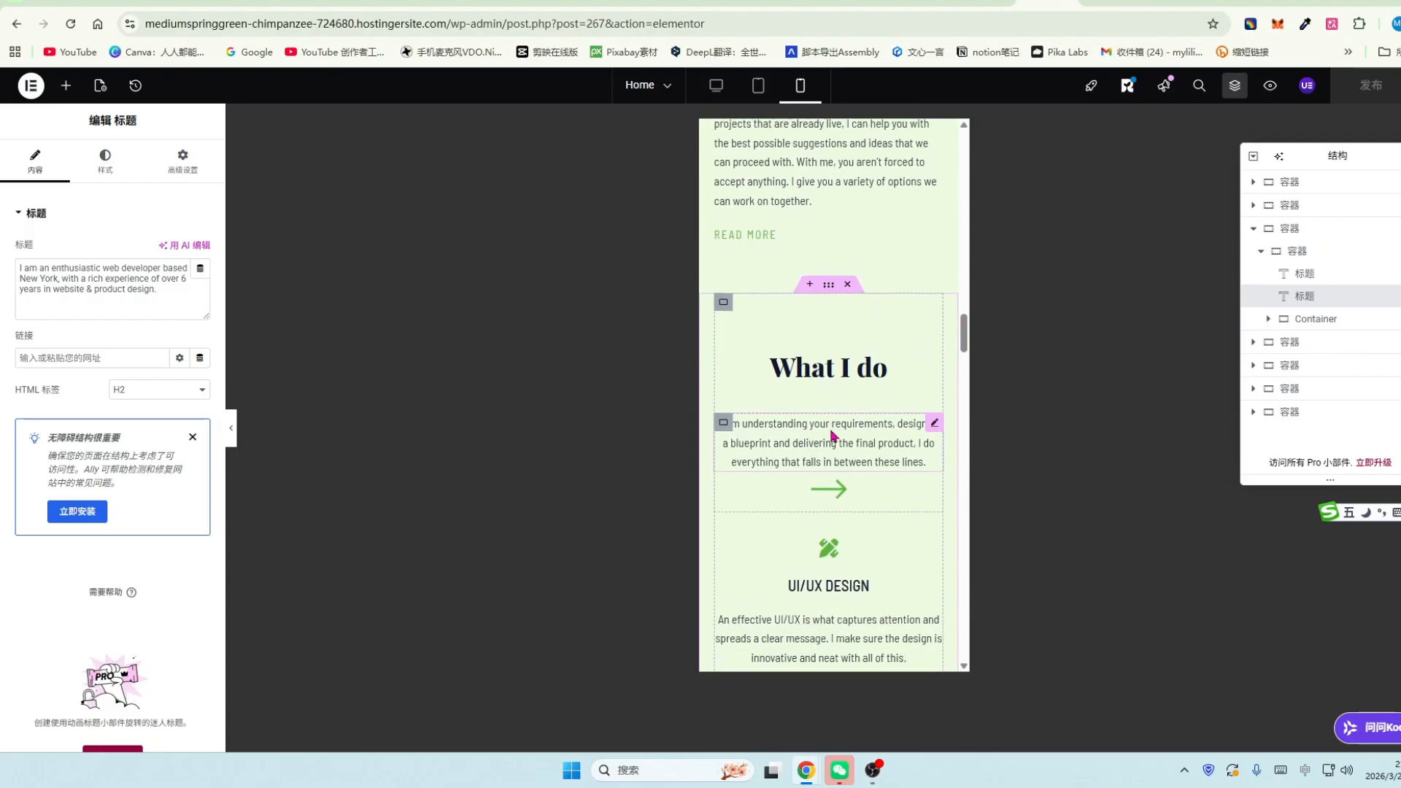
scroll(831, 430, up, 1)
scroll(828, 419, down, 2)
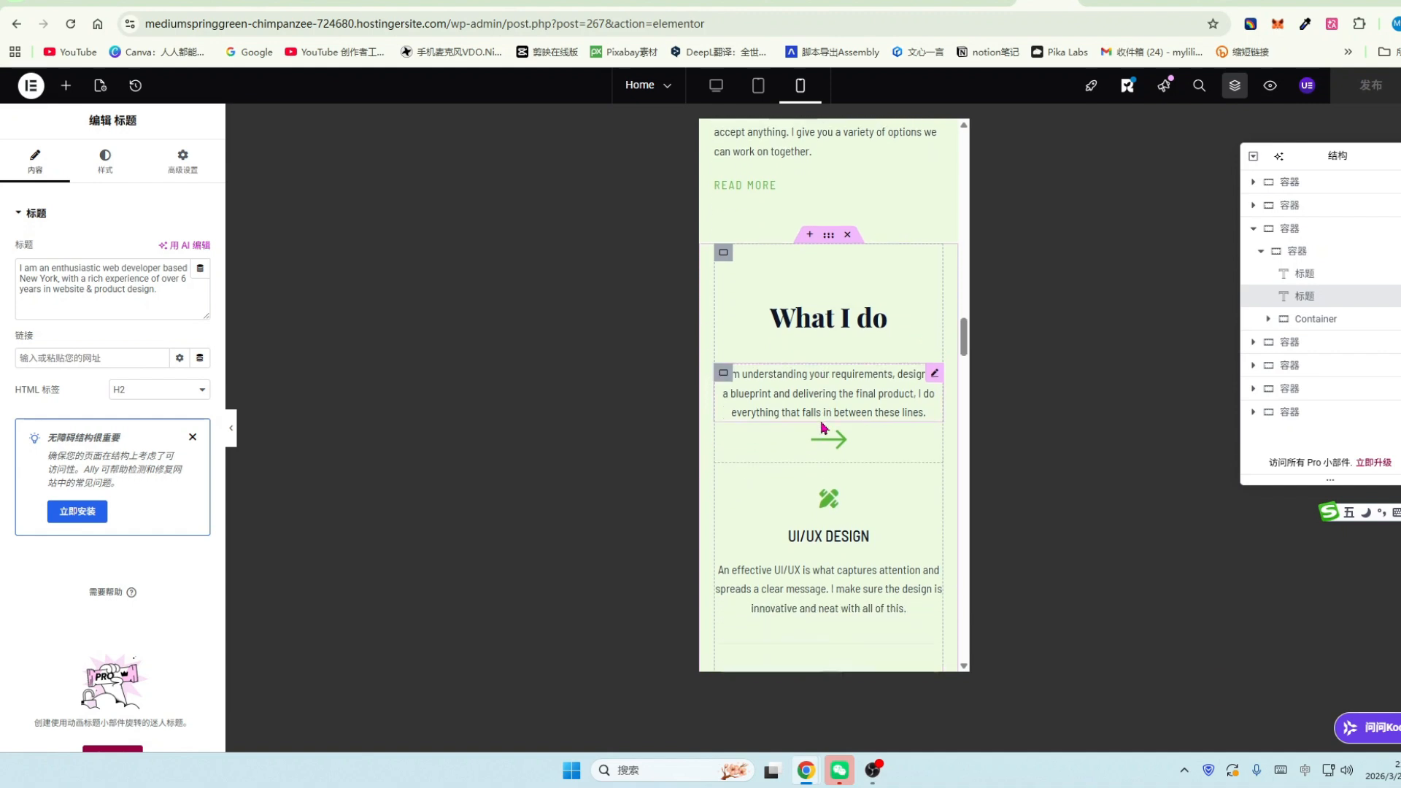
scroll(822, 427, down, 3)
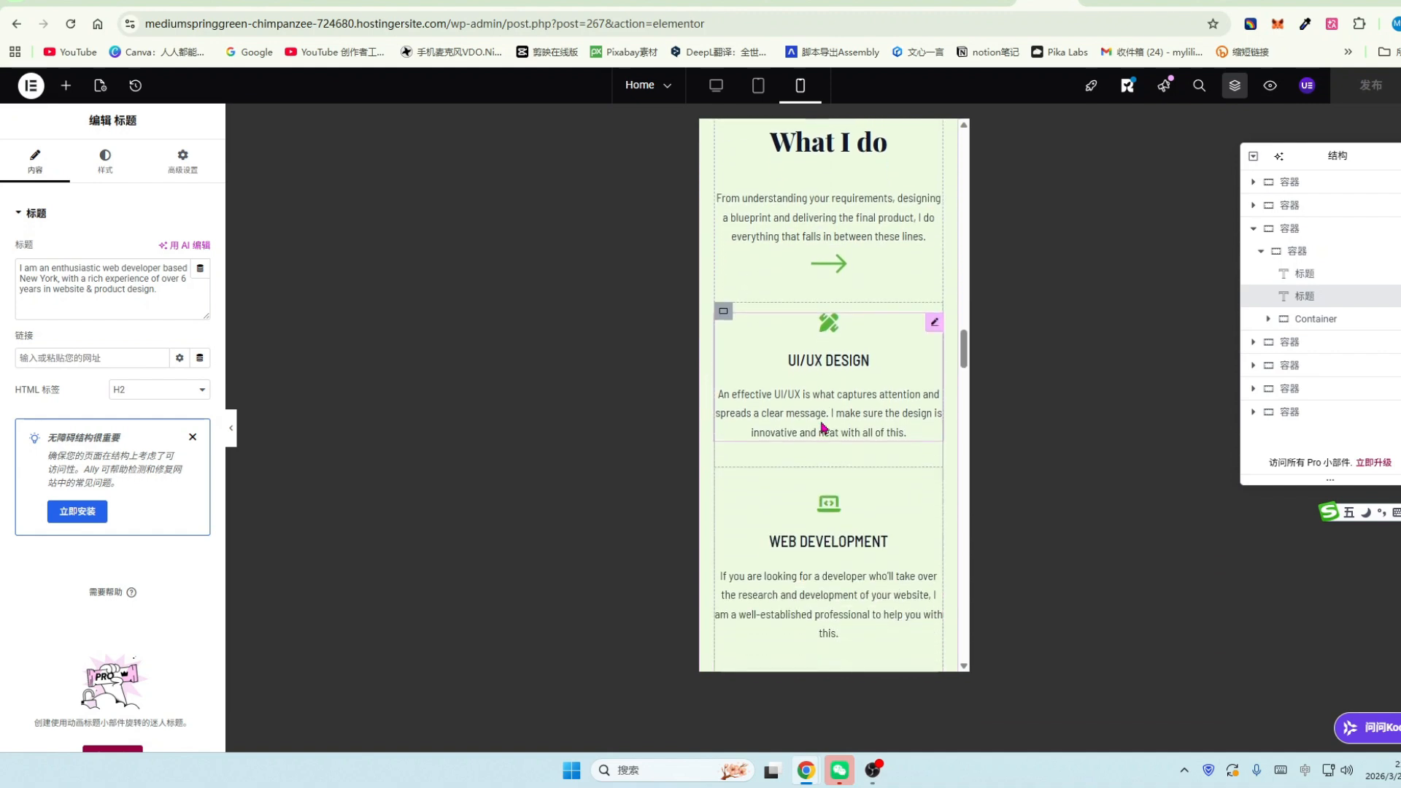
scroll(822, 427, down, 2)
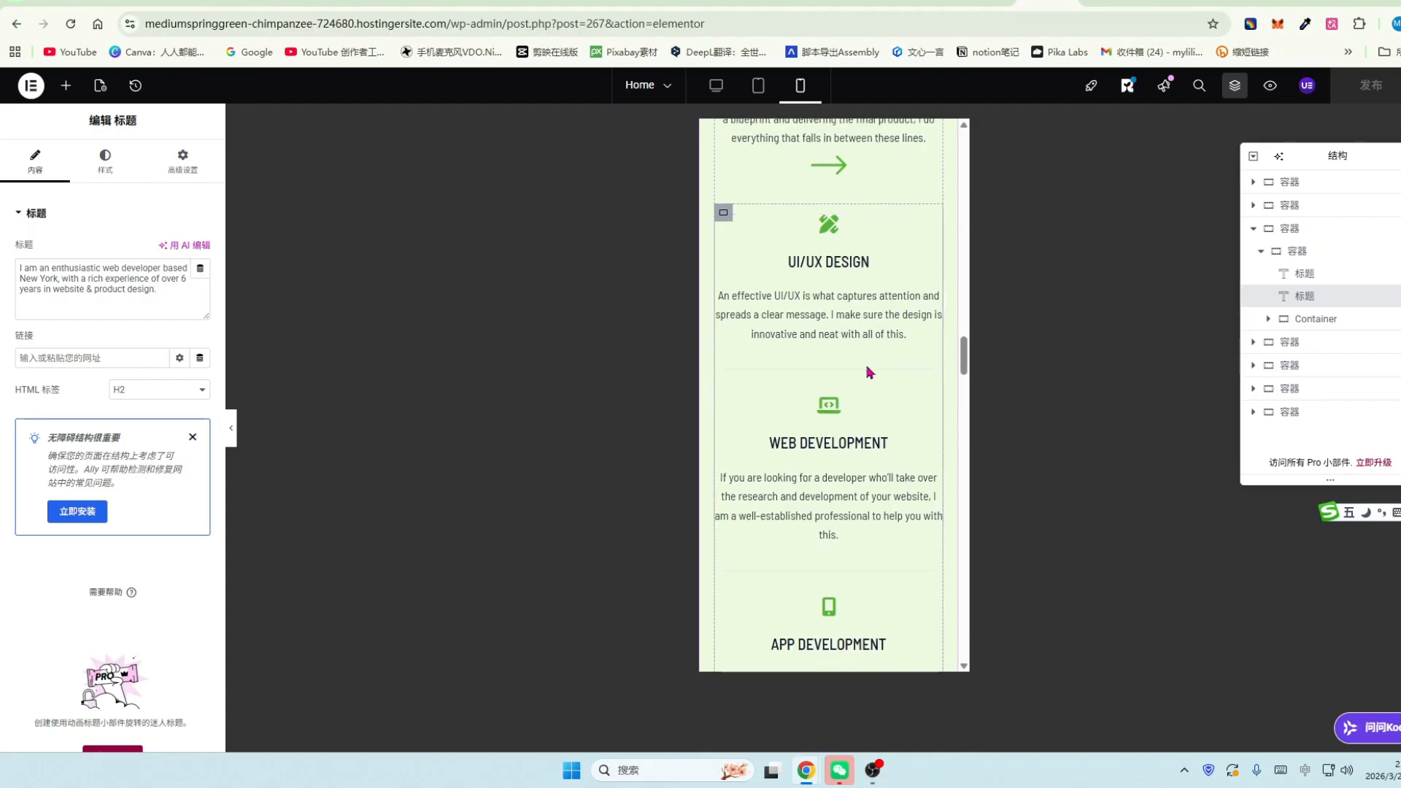
scroll(869, 369, up, 5)
scroll(840, 288, up, 1)
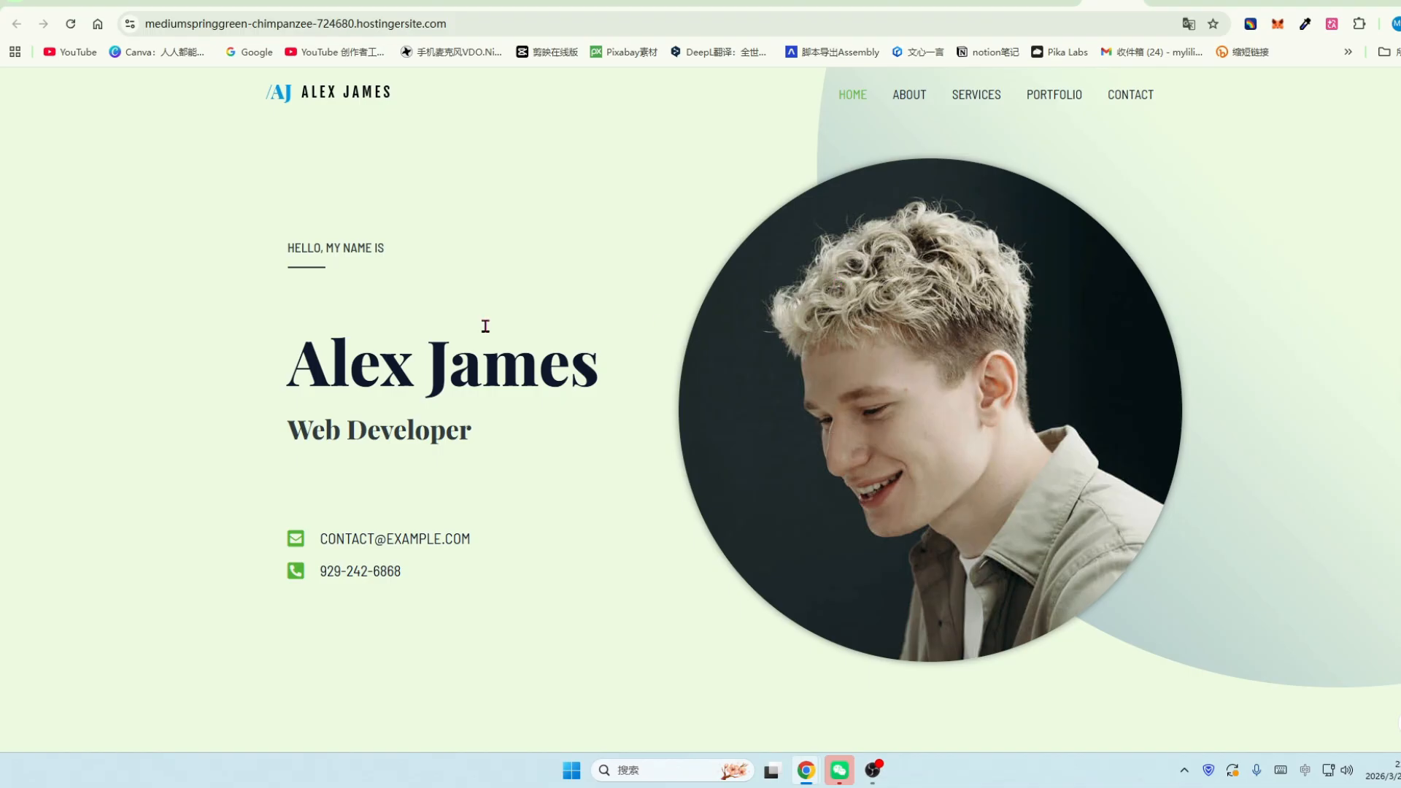
Review the live home page's hero and "About me" sections, and return to the Elementor editor of "服务页面".
scroll(860, 299, down, 10)
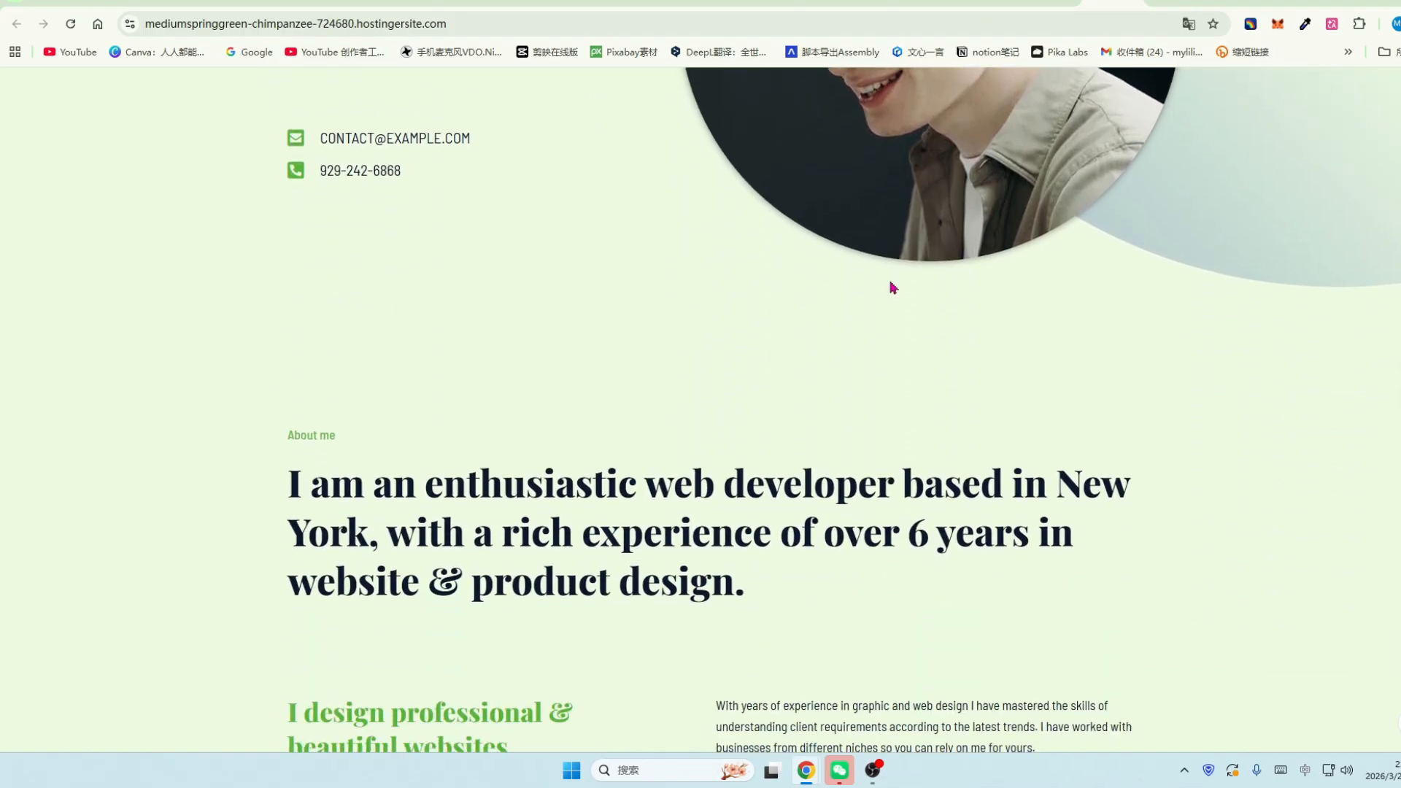
scroll(890, 288, down, 2)
scroll(887, 286, up, 7)
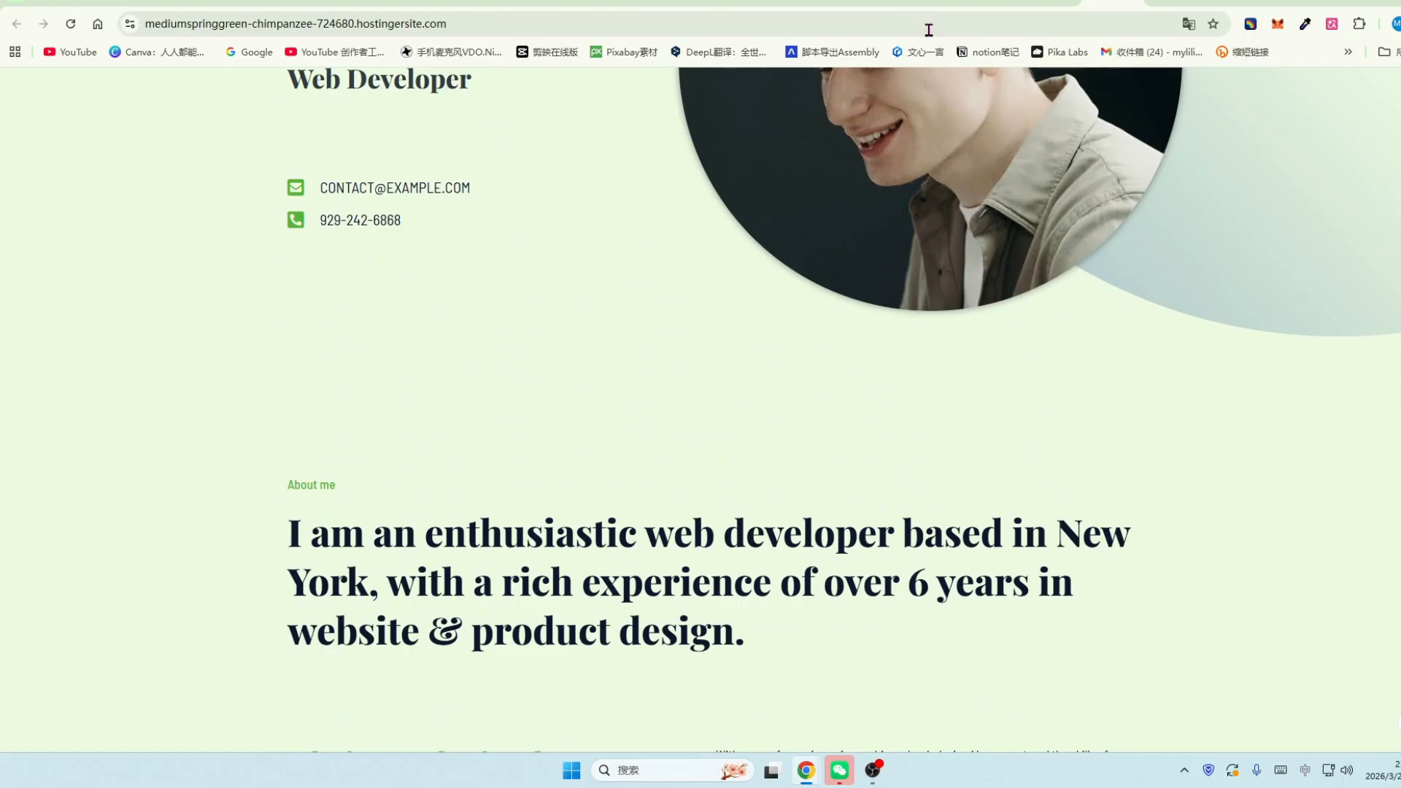
click(920, 4)
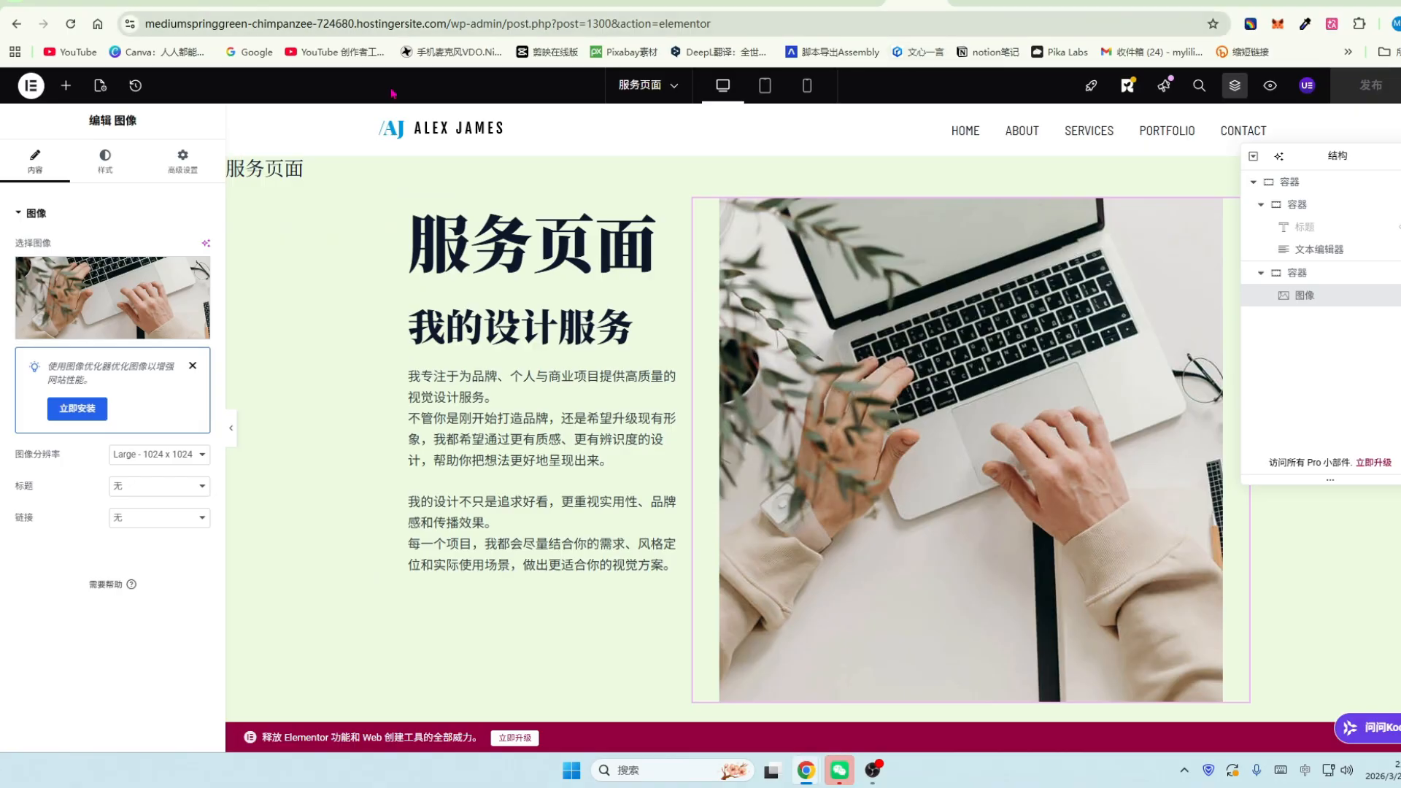
Switch to the Home page's Elementor editor, exit it to WordPress, and go to the list of all pages.
click(982, 5)
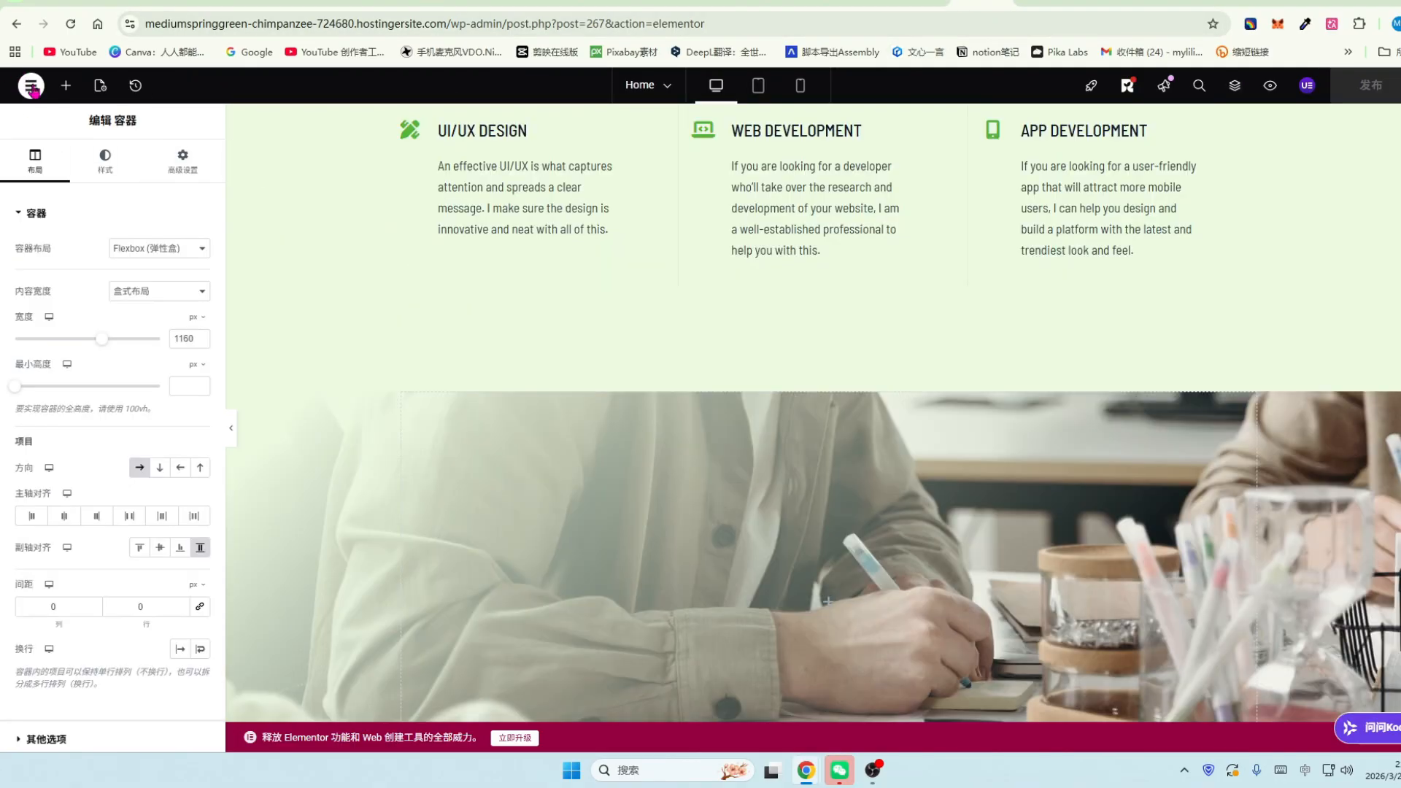
click(32, 88)
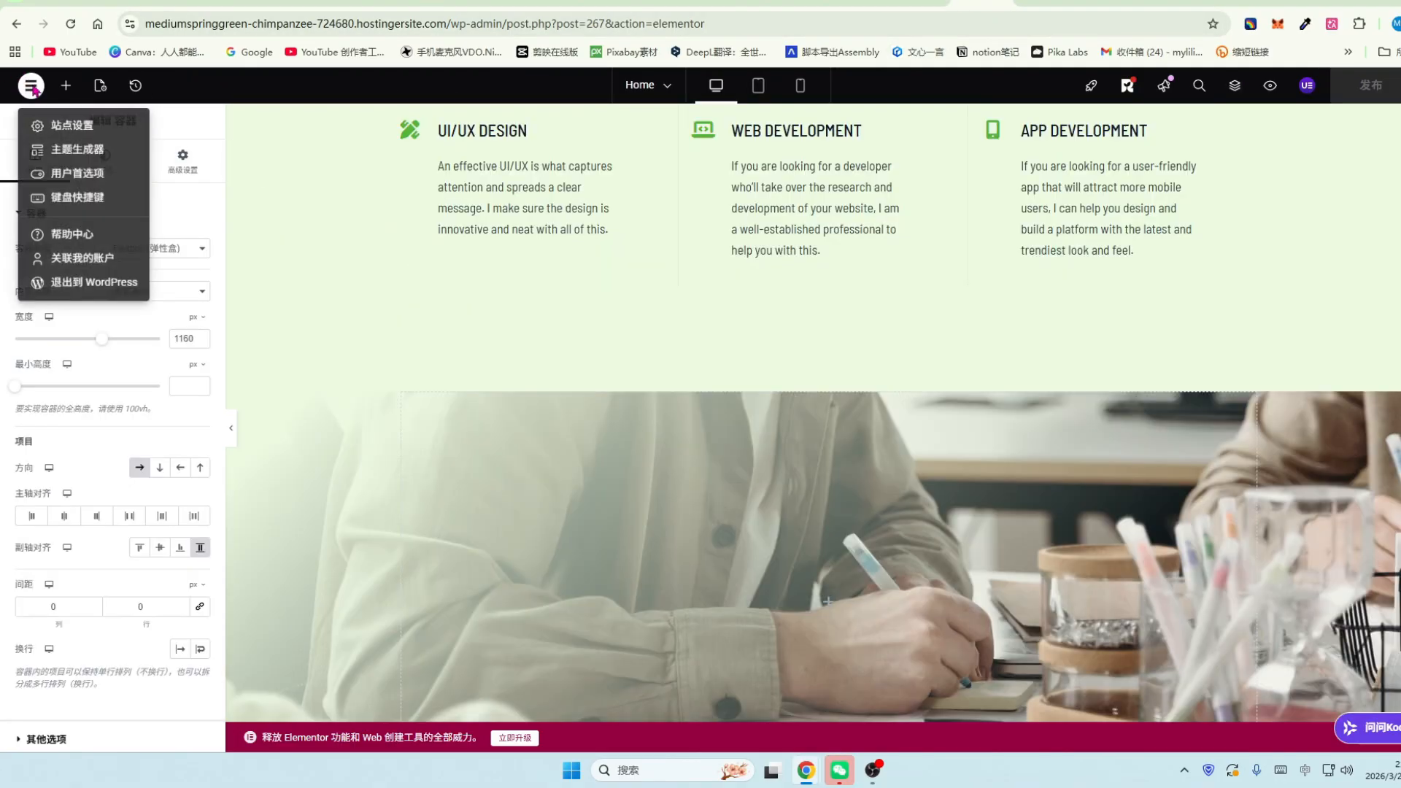
click(75, 285)
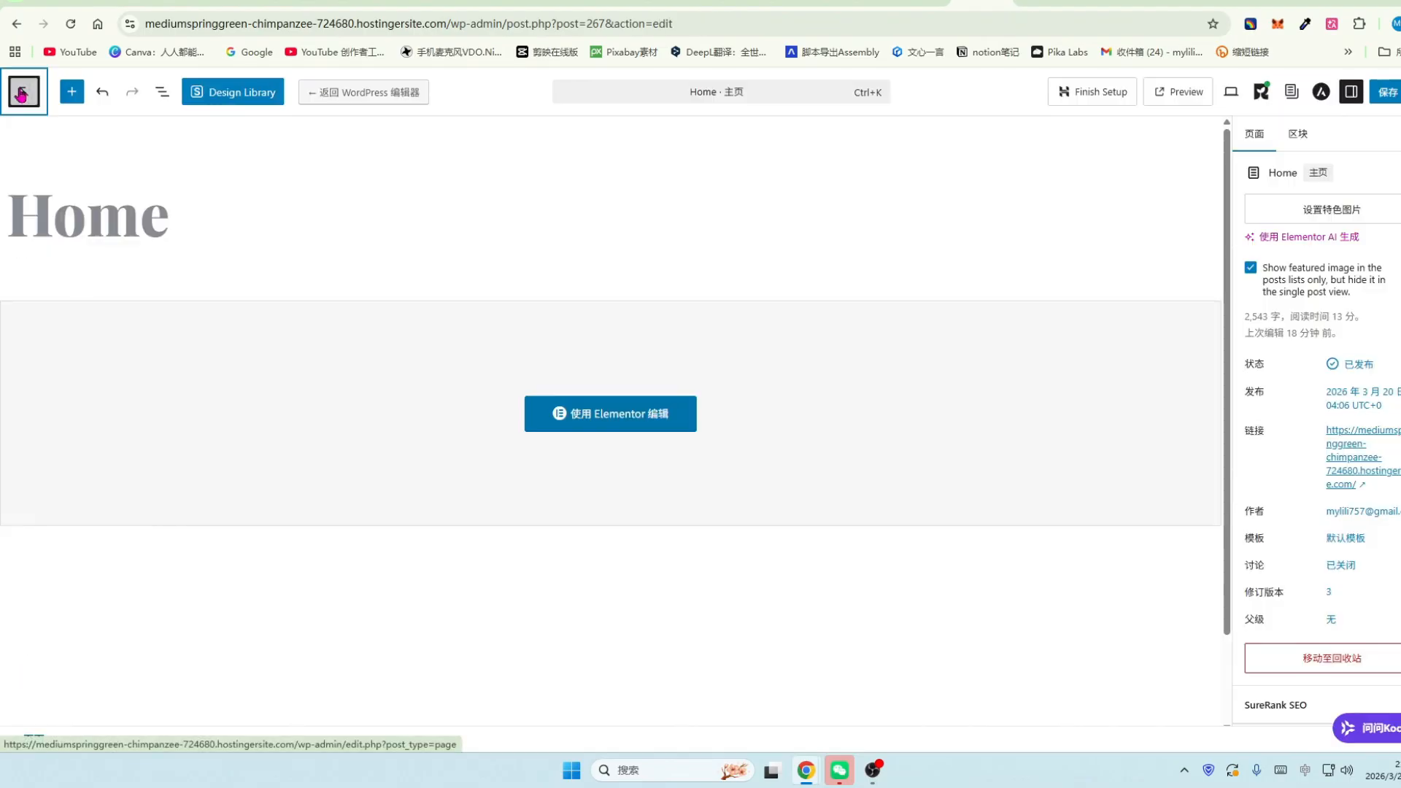
click(22, 91)
click(797, 117)
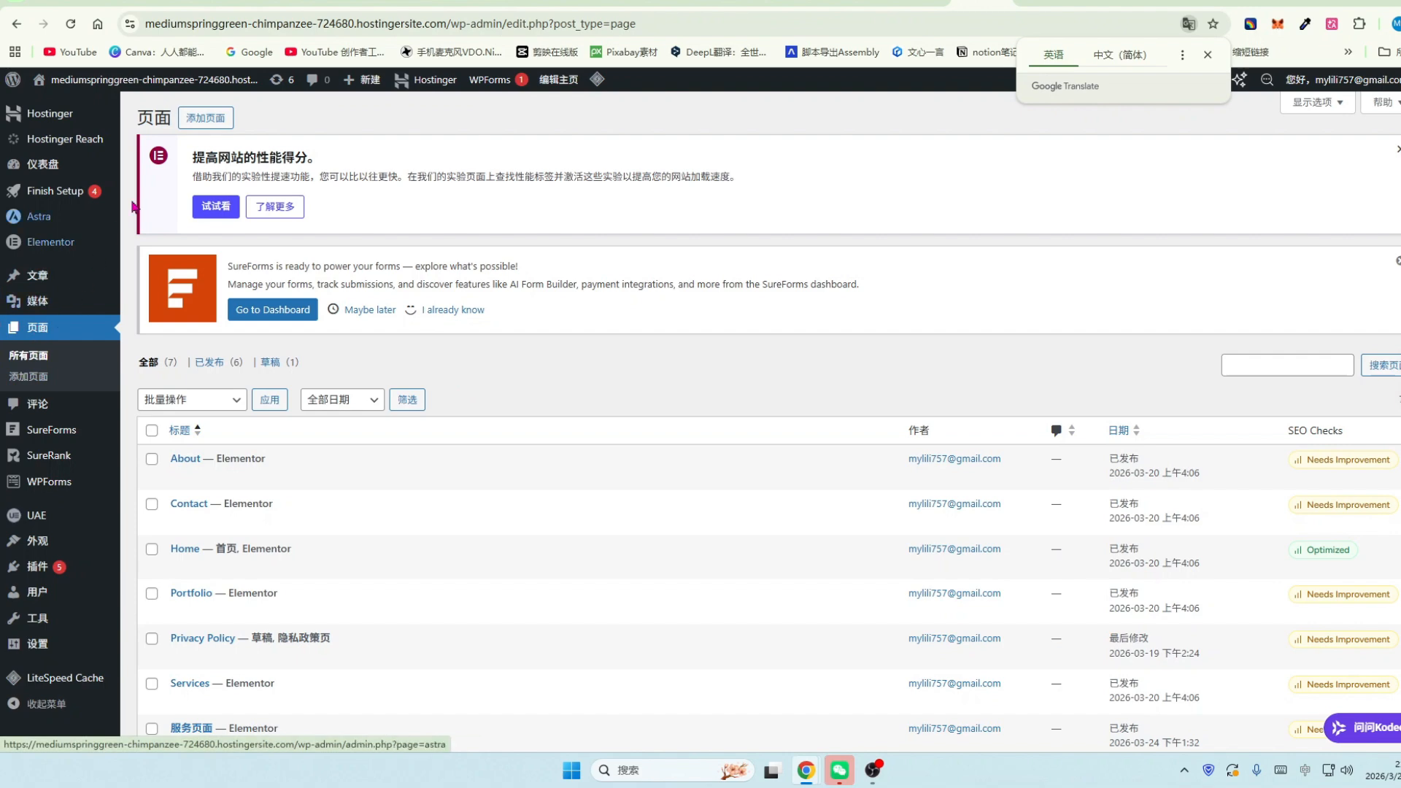
Add a new blank page titled "博客" without using a design library pattern, and publish it.
click(210, 127)
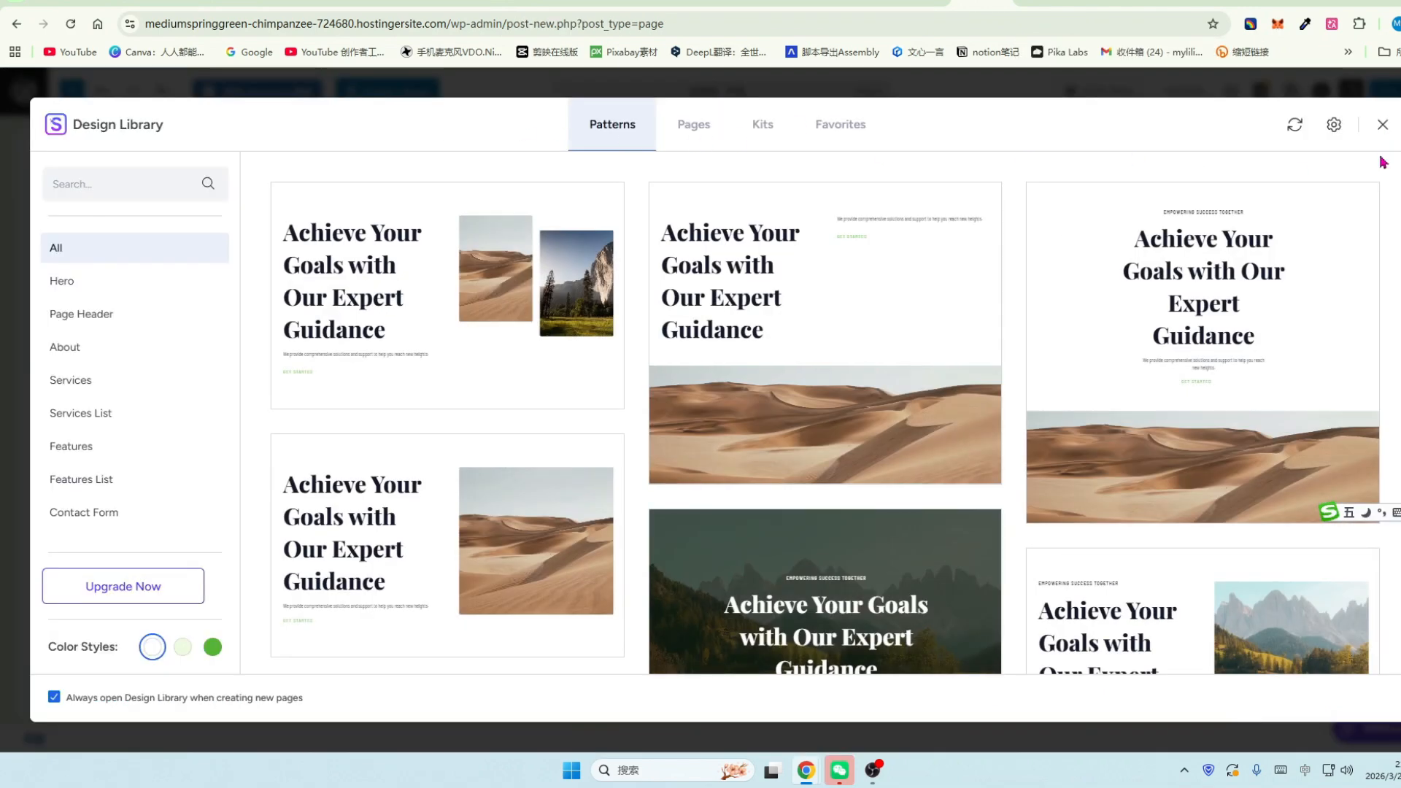
click(1382, 124)
click(260, 230)
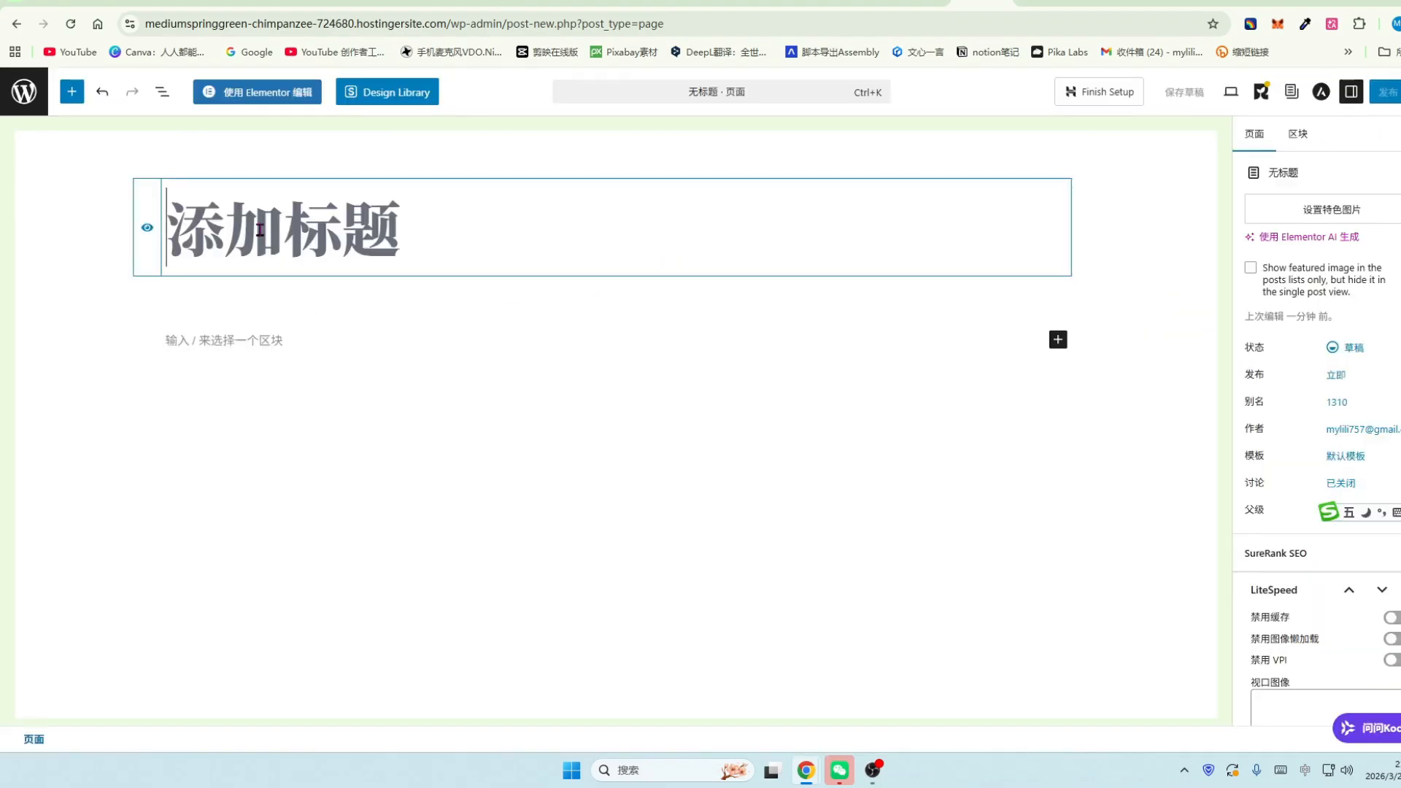
text(bo)
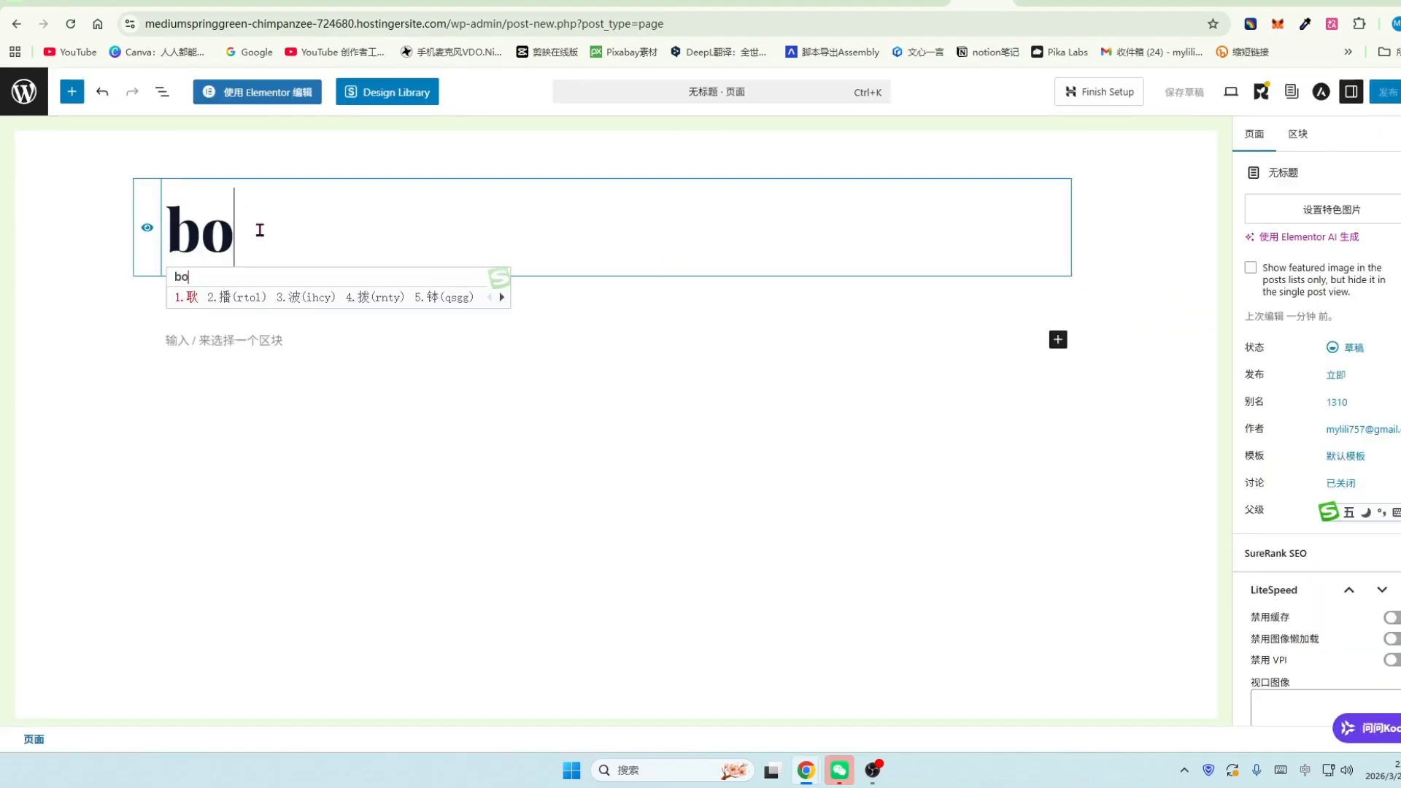
text(ke)
key(space)
click(1386, 94)
click(1385, 93)
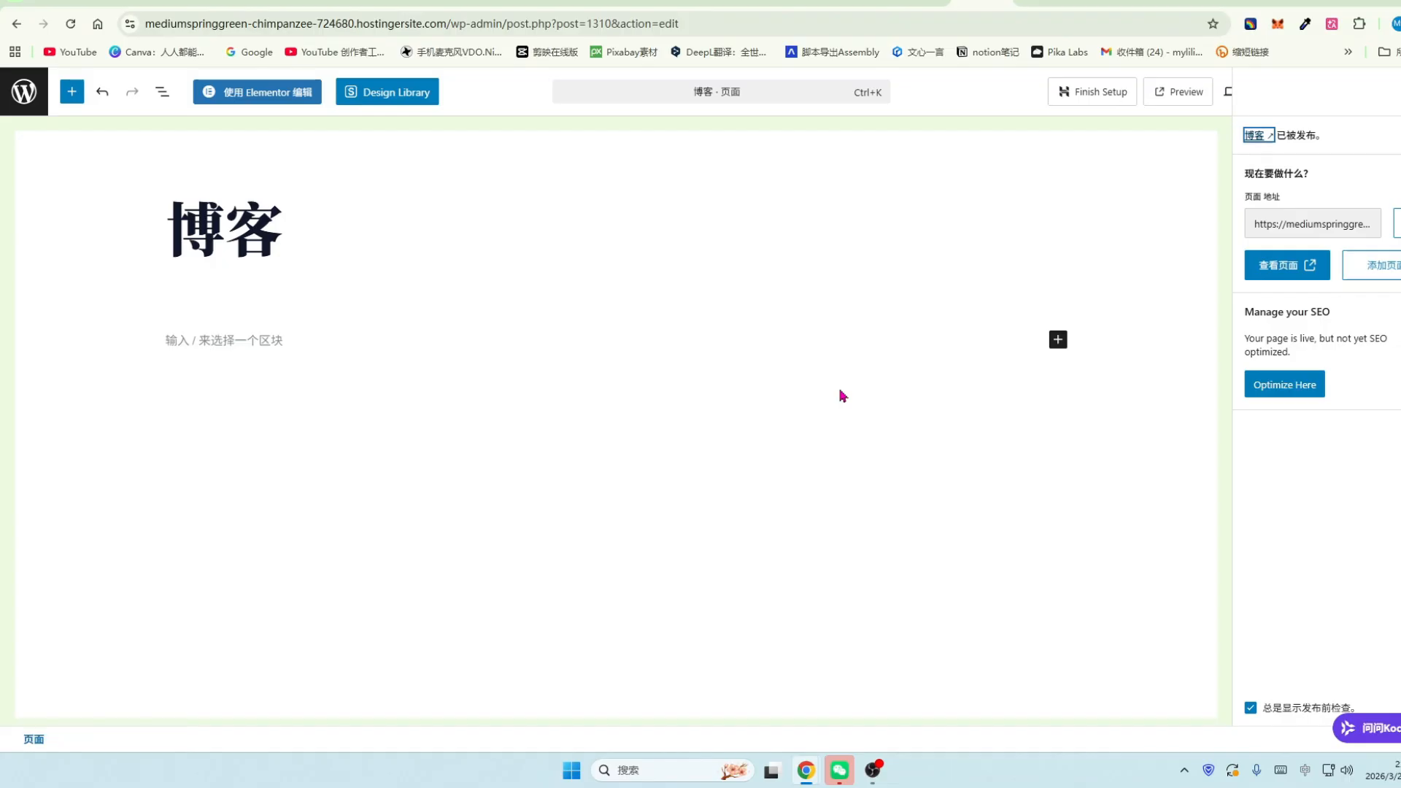
Set "博客" as the posts page in the site's reading settings and save the changes.
click(20, 94)
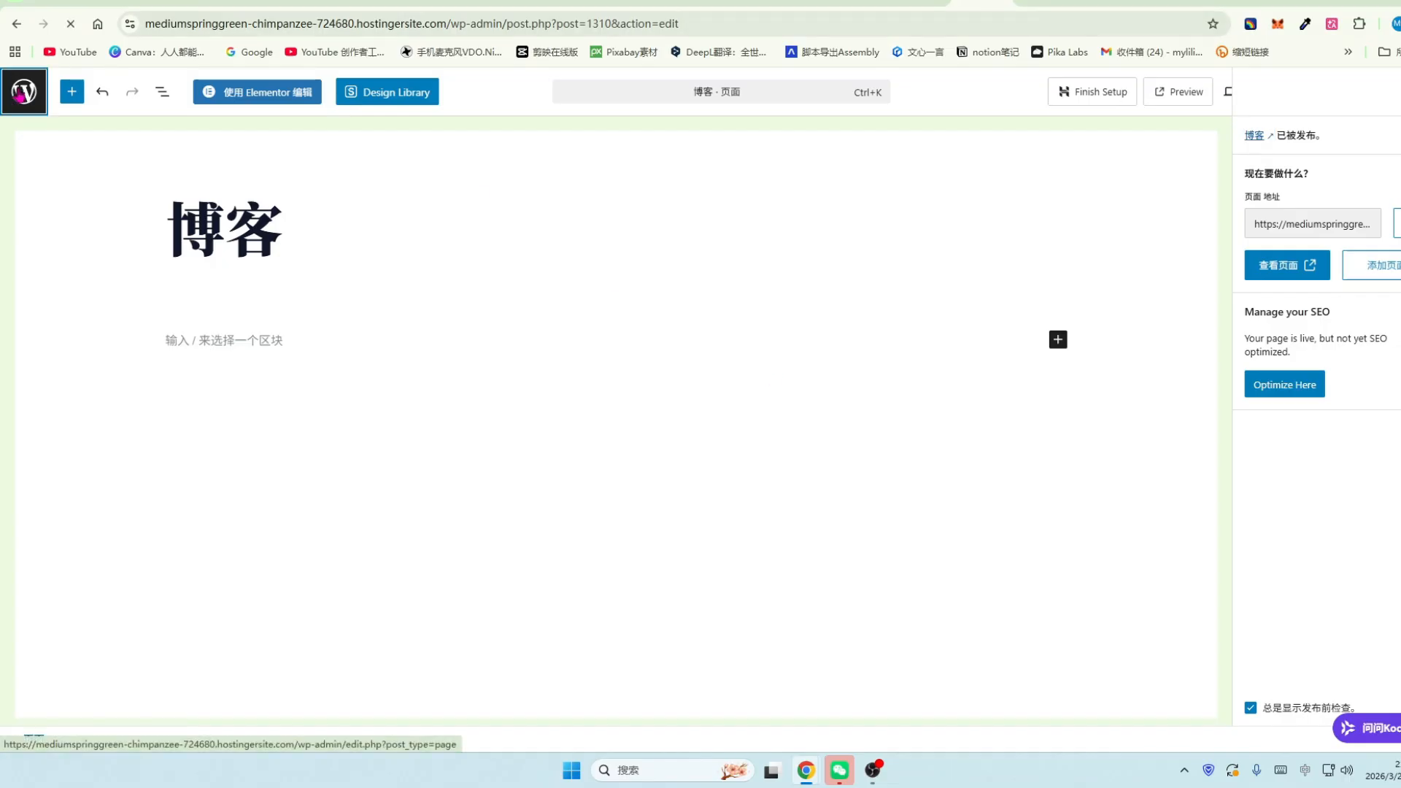
scroll(28, 376, down, 2)
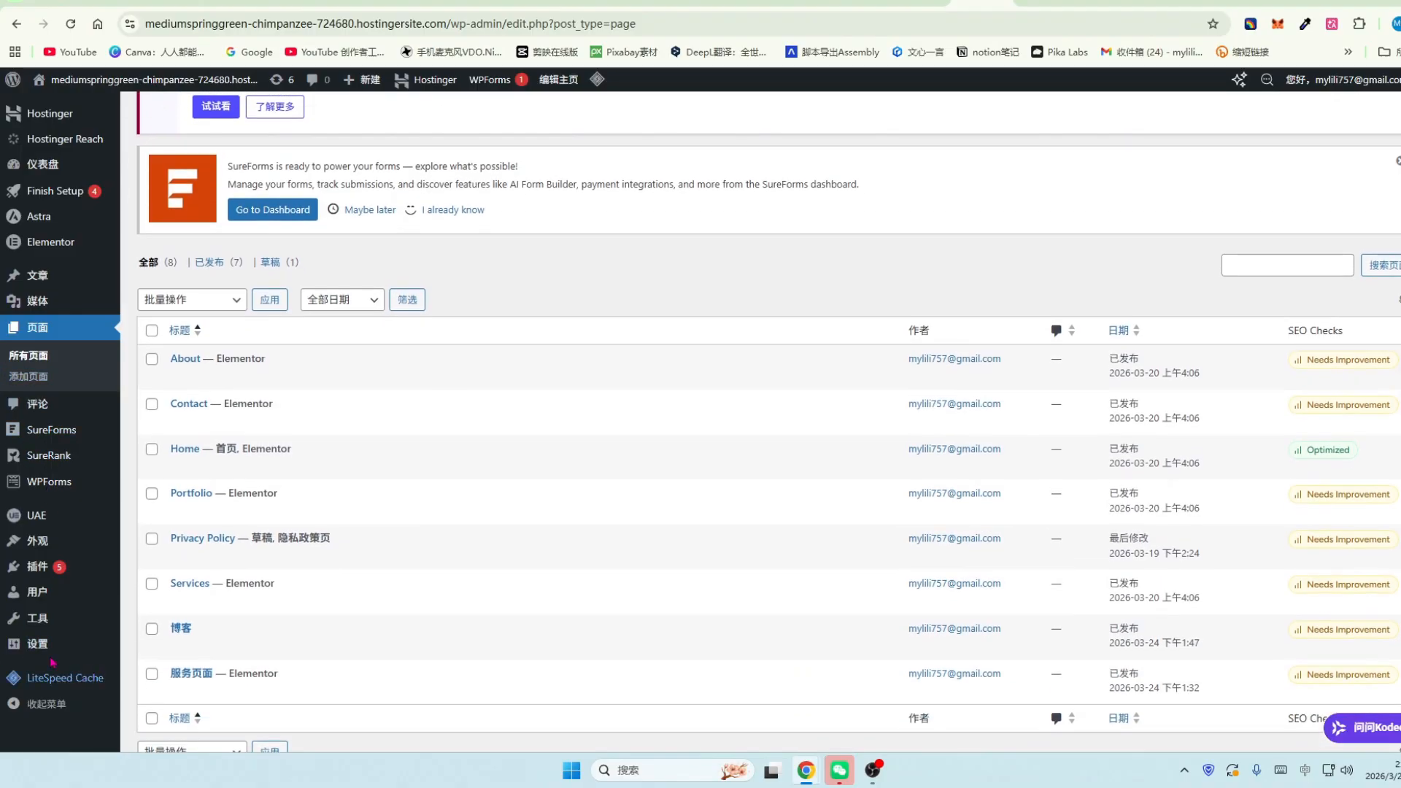
mouse_move(32, 647)
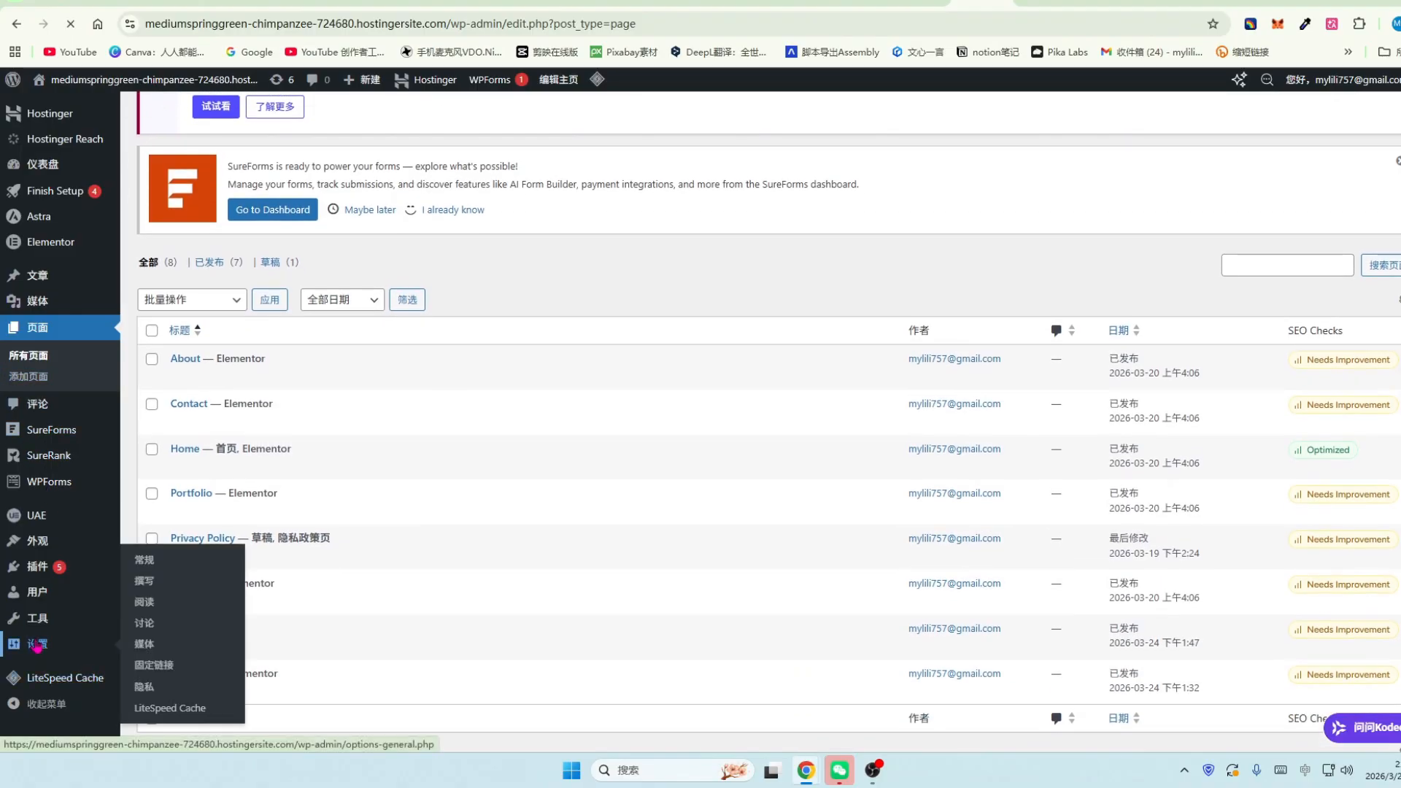
click(37, 647)
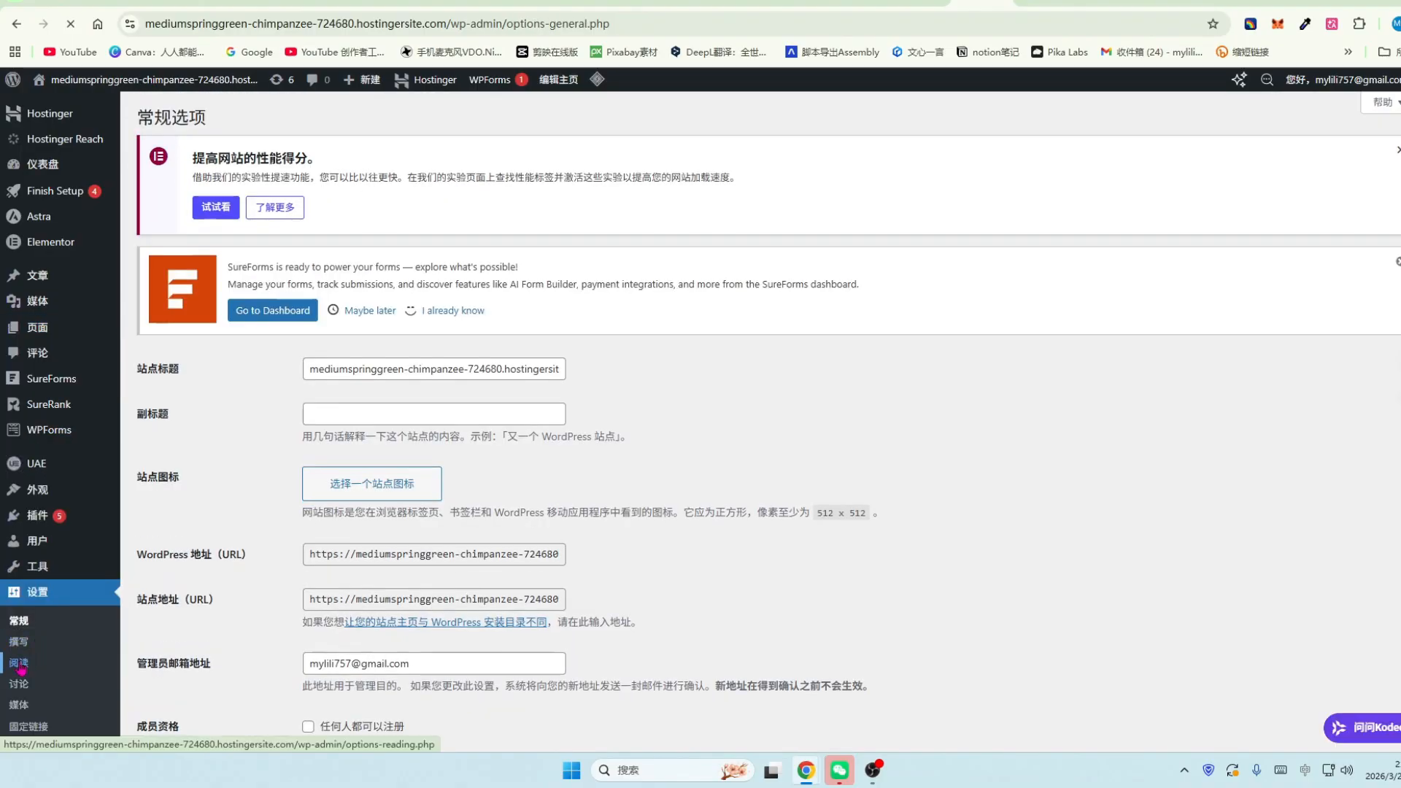
click(20, 664)
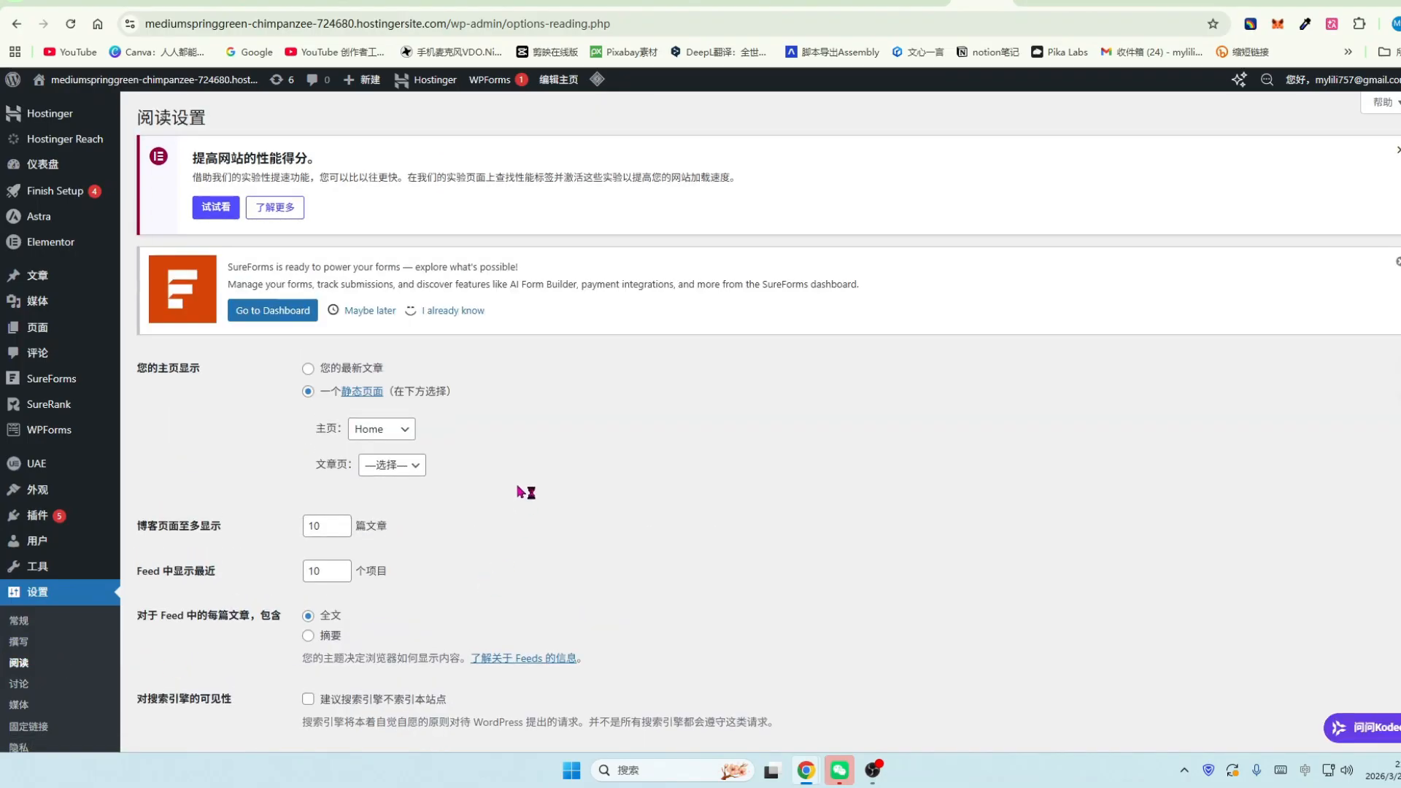
scroll(496, 478, down, 1)
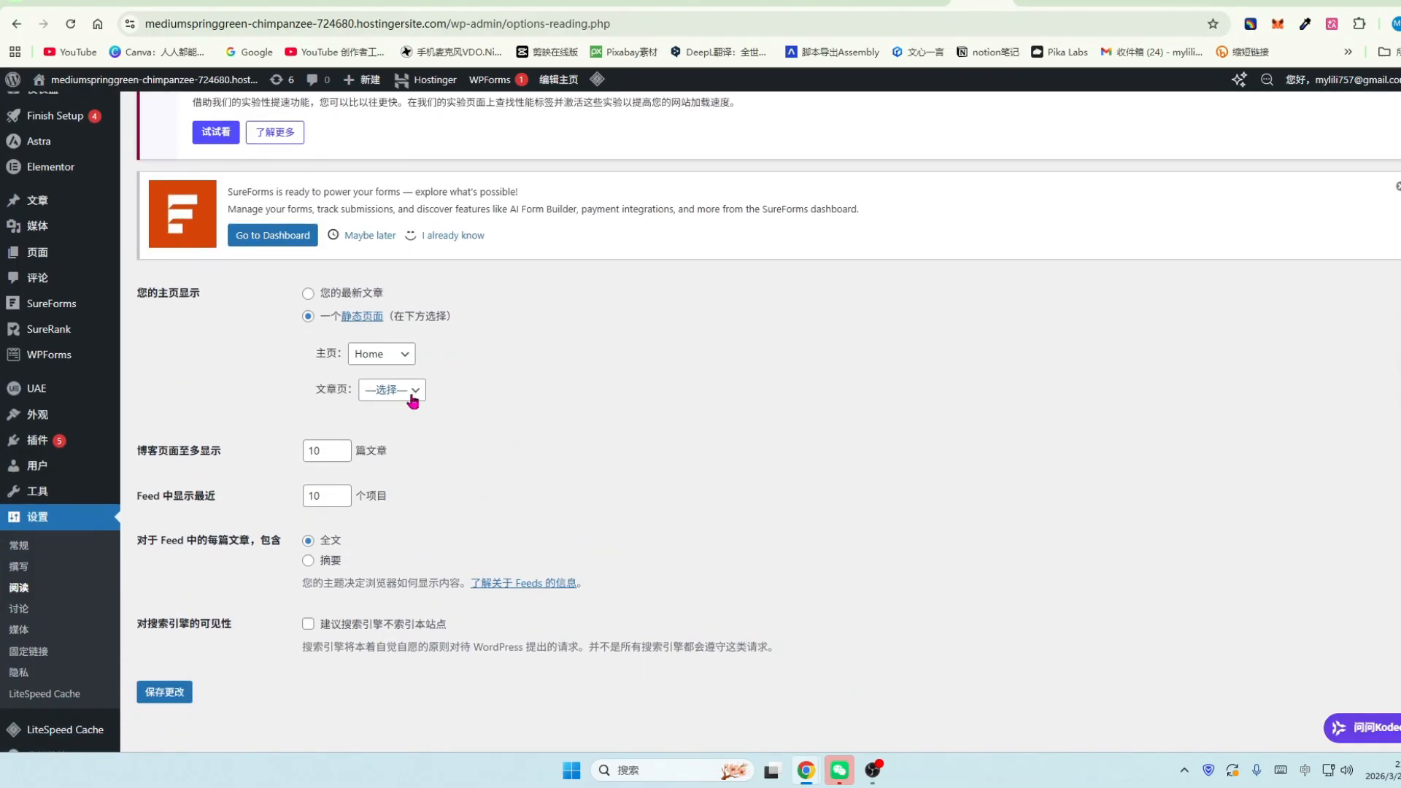
click(413, 401)
click(382, 535)
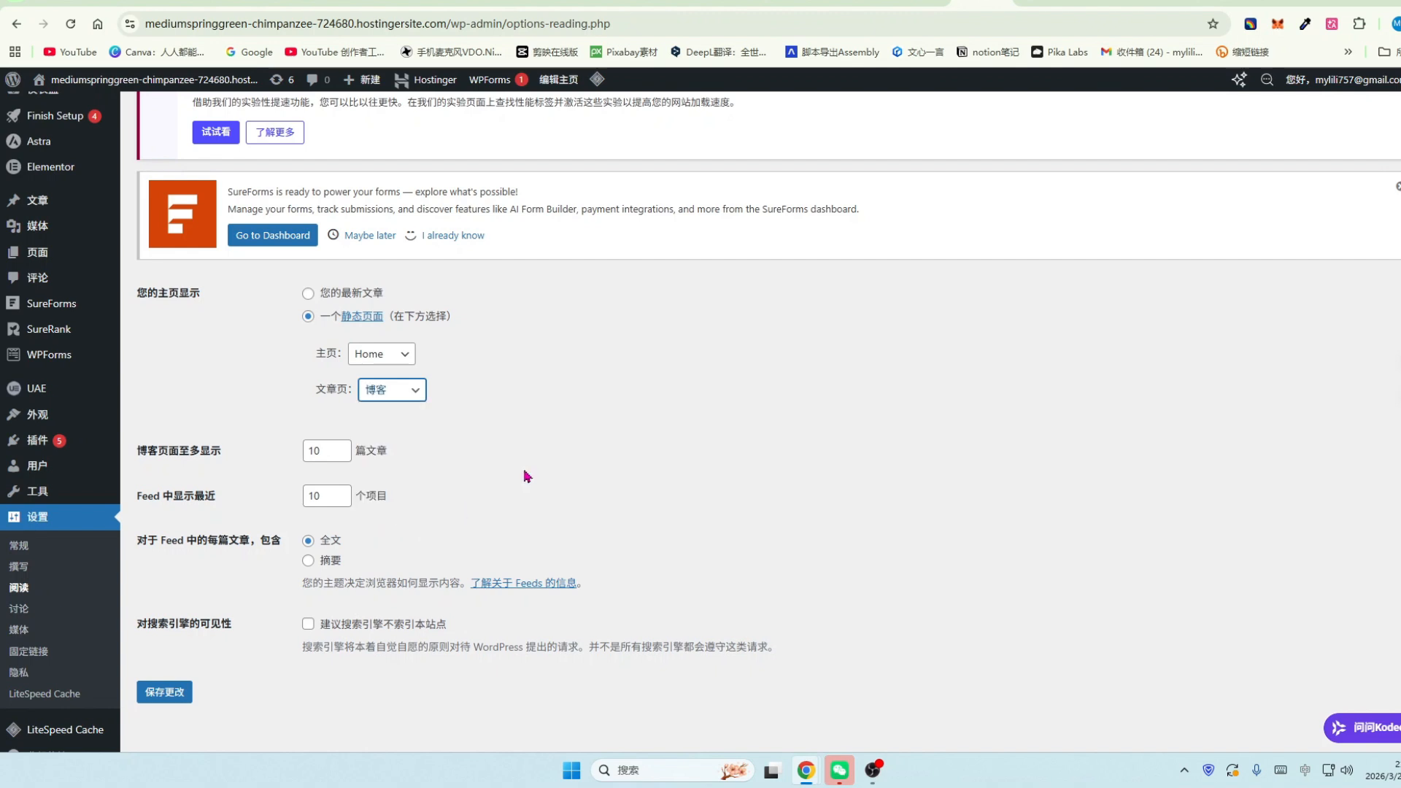
click(174, 694)
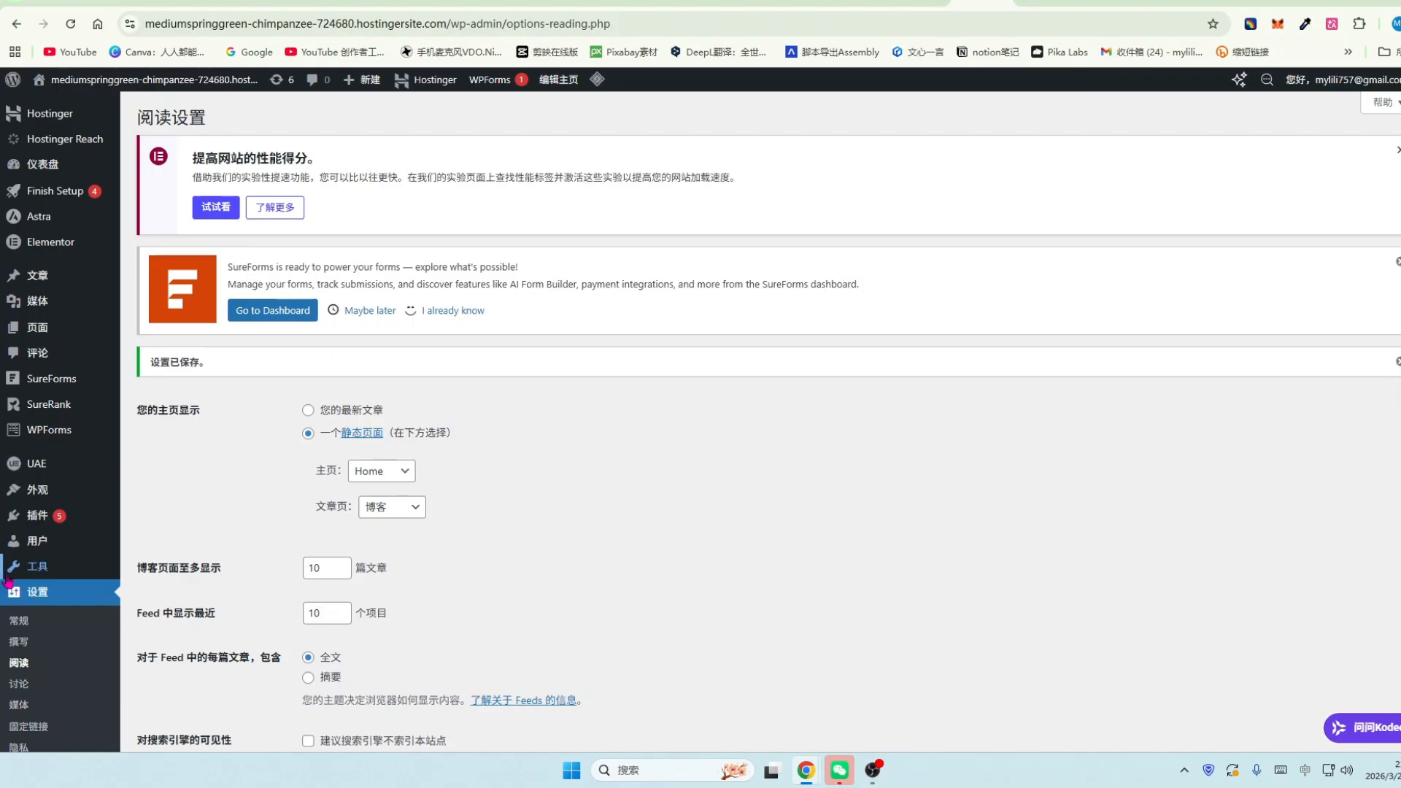
Open the site's menu management and choose "Menu (主菜单, Off-Canvas (滑动) 菜单)" as the menu to edit.
mouse_move(36, 493)
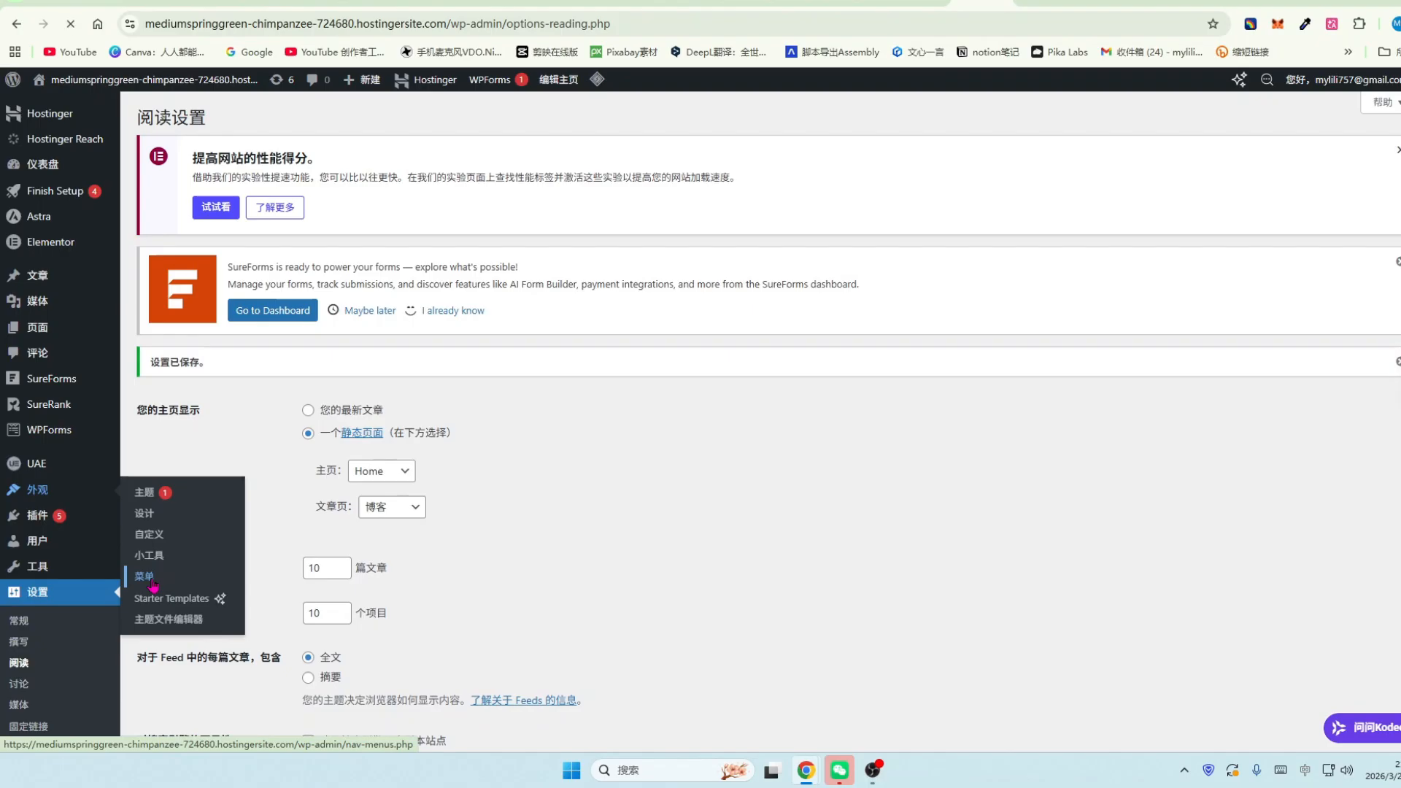
scroll(338, 493, down, 2)
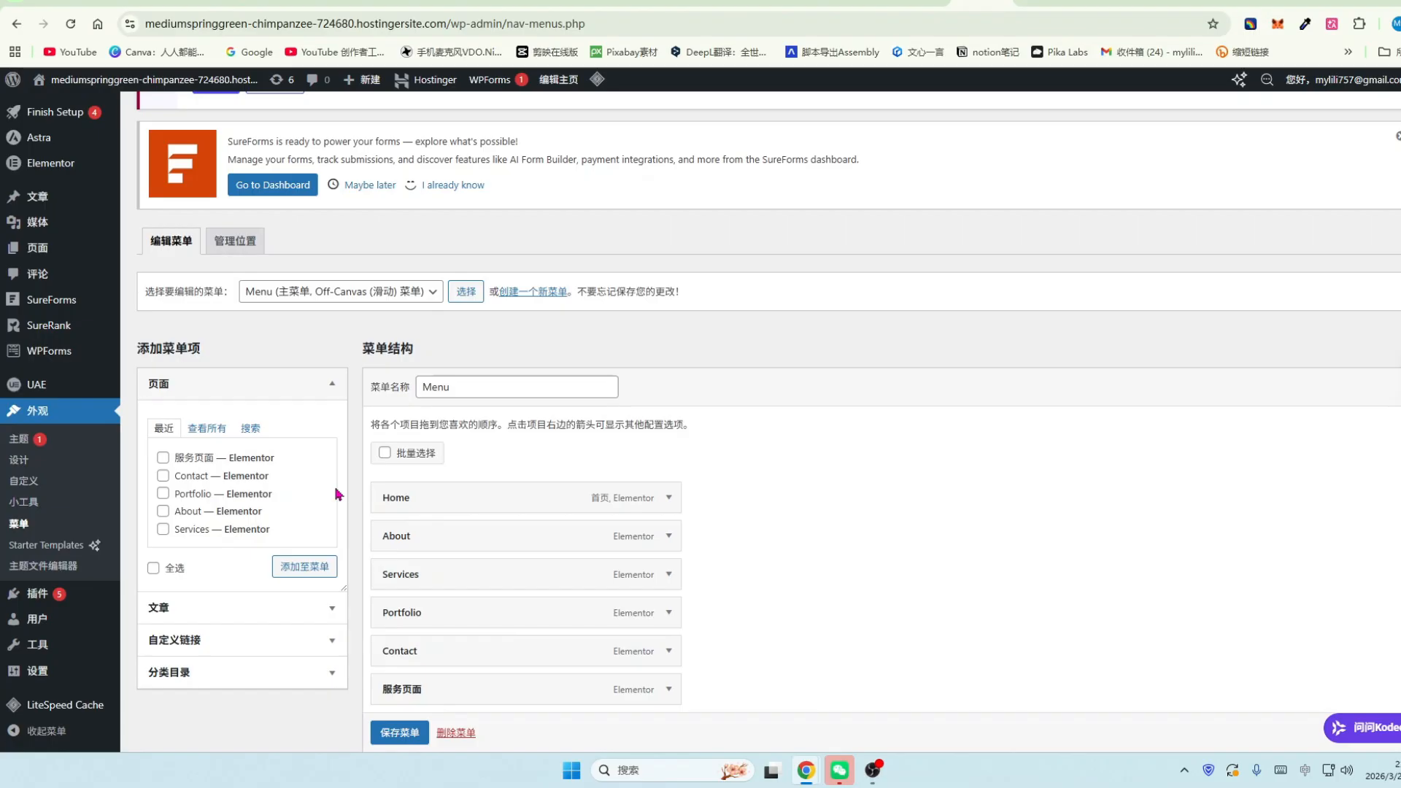
scroll(338, 494, down, 1)
click(434, 267)
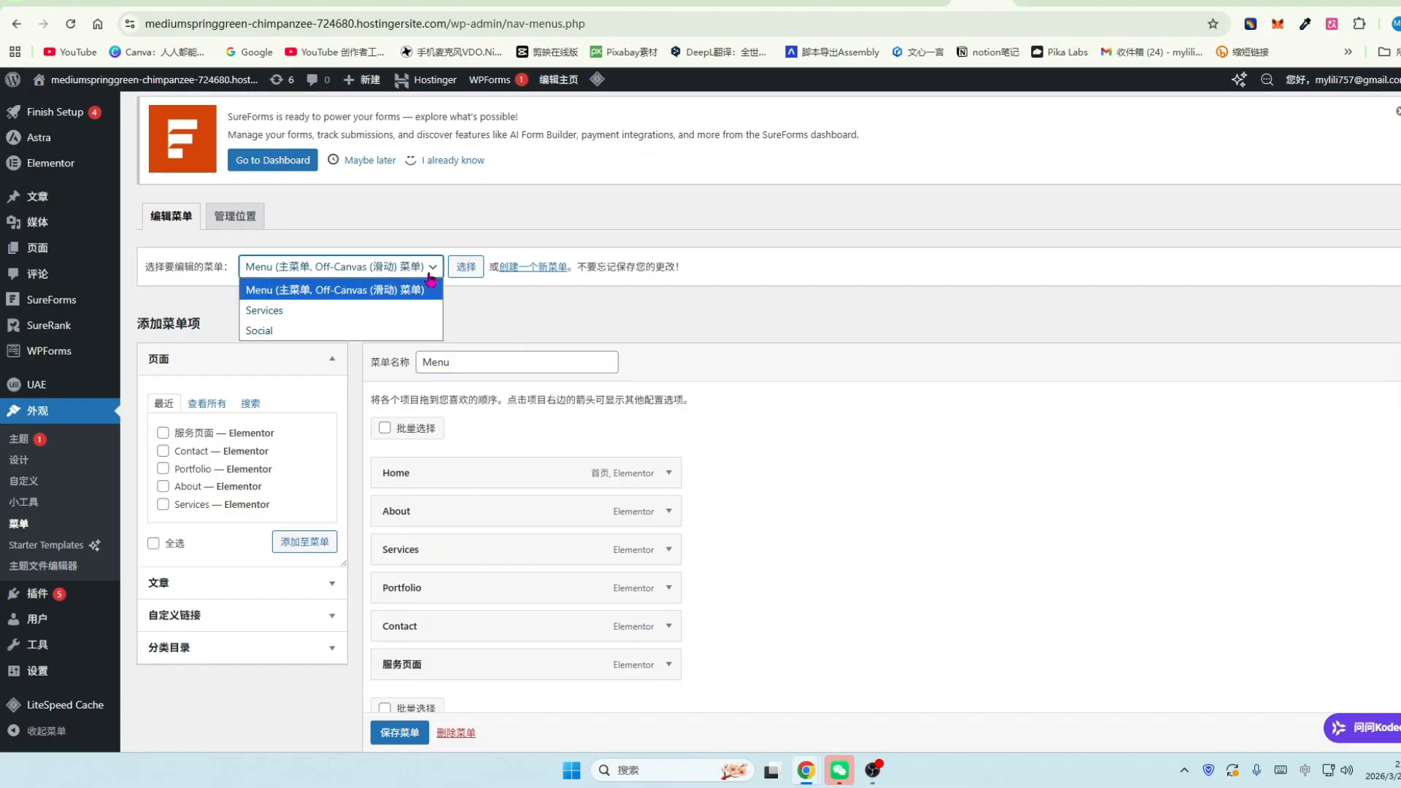
click(288, 292)
Add the "博客" posts page from the full page list to the menu and save the menu.
click(311, 547)
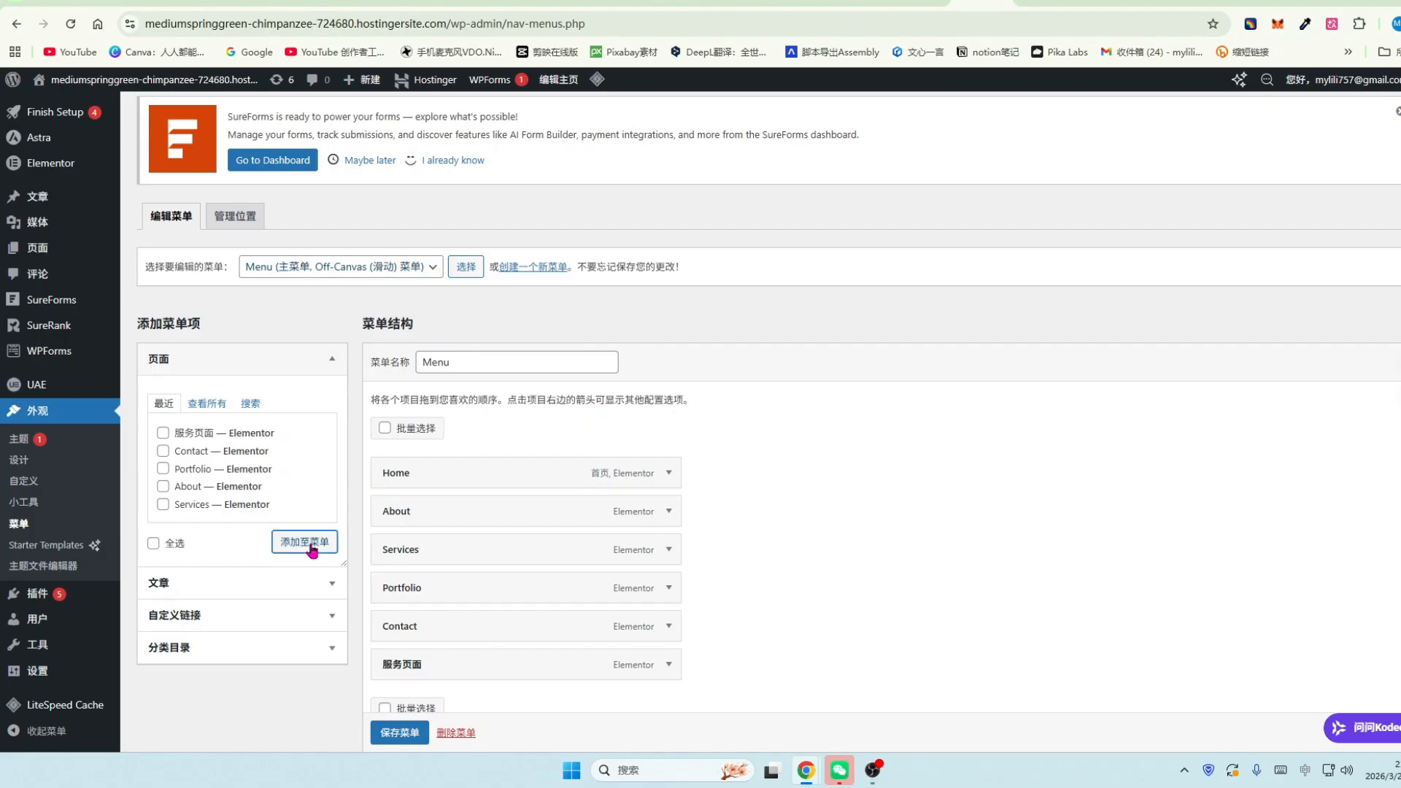
scroll(311, 547, down, 3)
scroll(219, 379, up, 2)
click(208, 356)
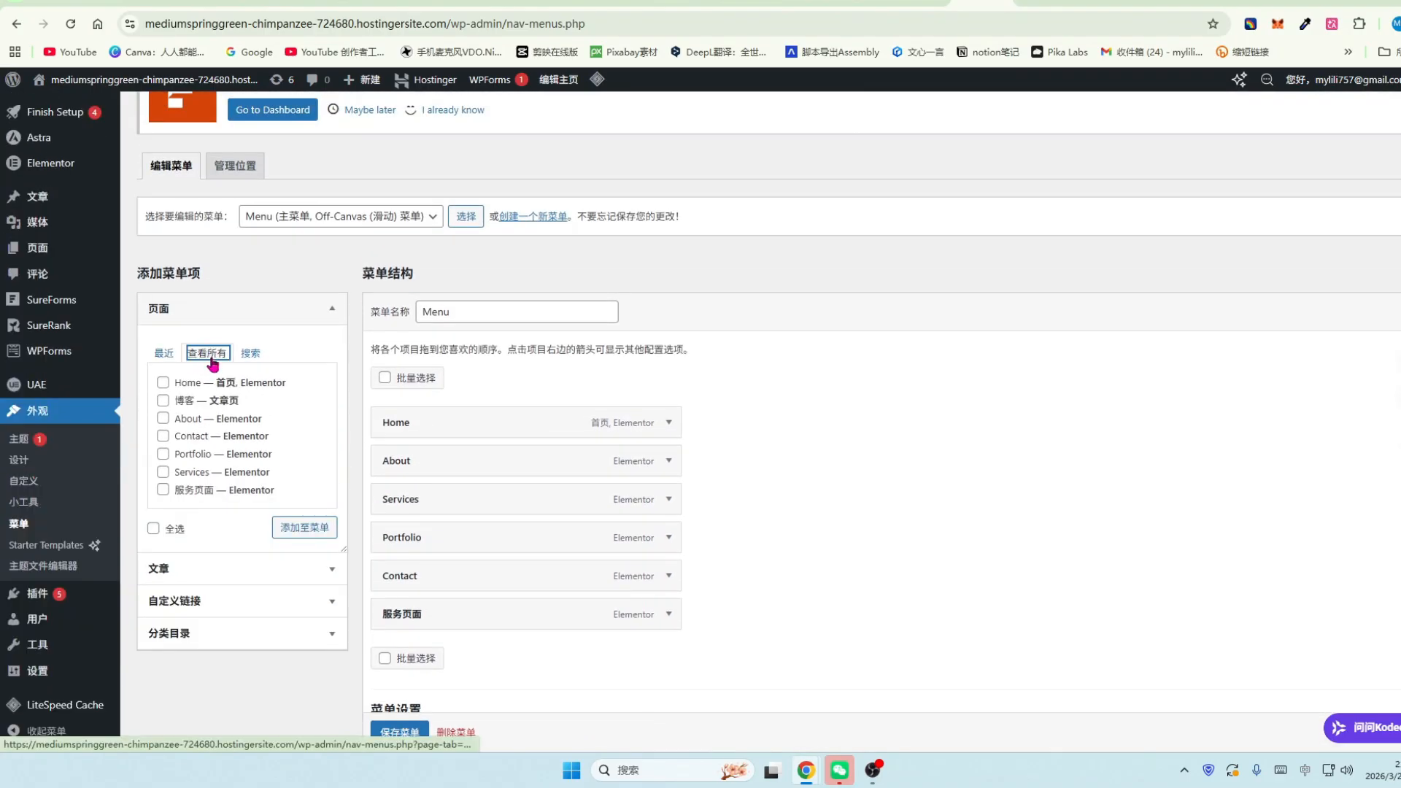
click(163, 400)
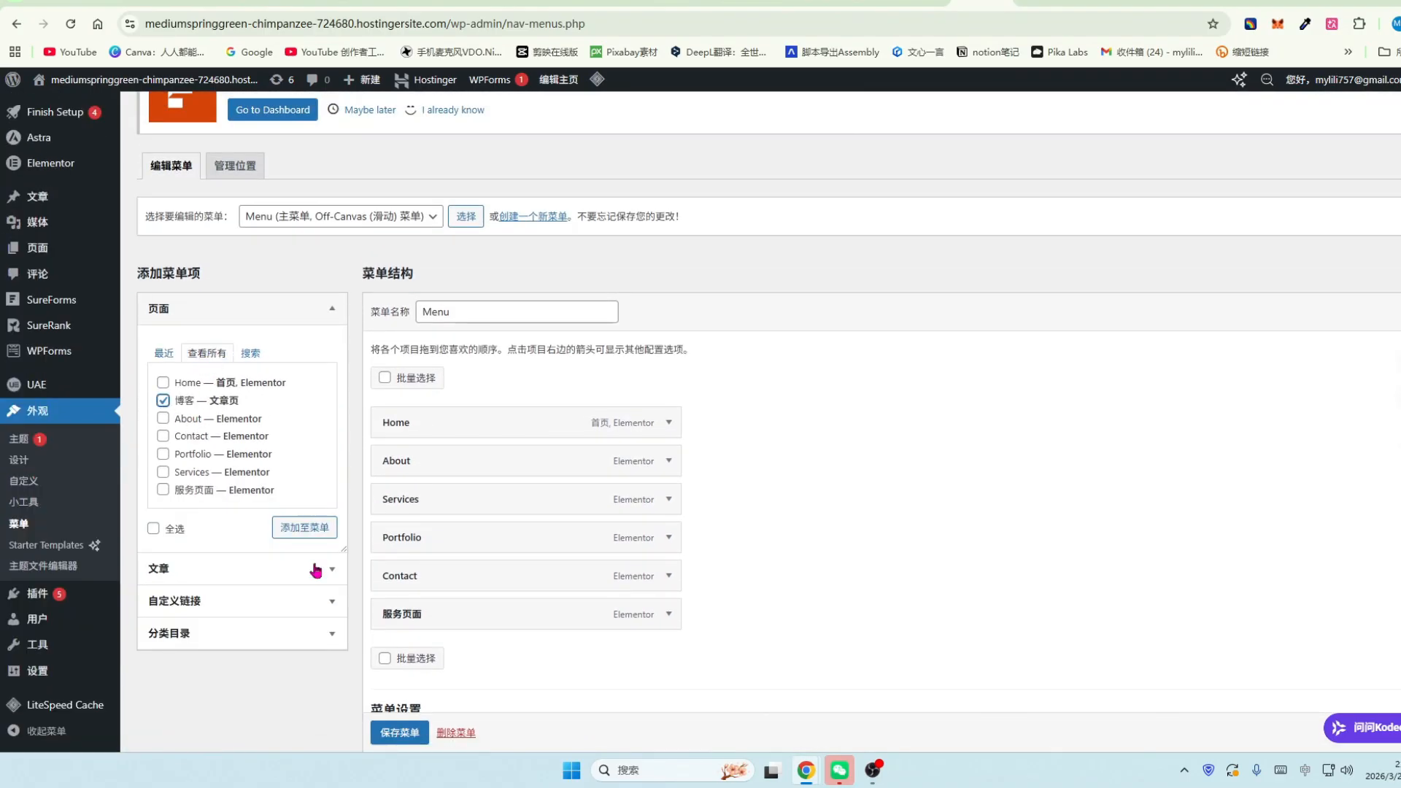
click(304, 527)
scroll(468, 468, down, 2)
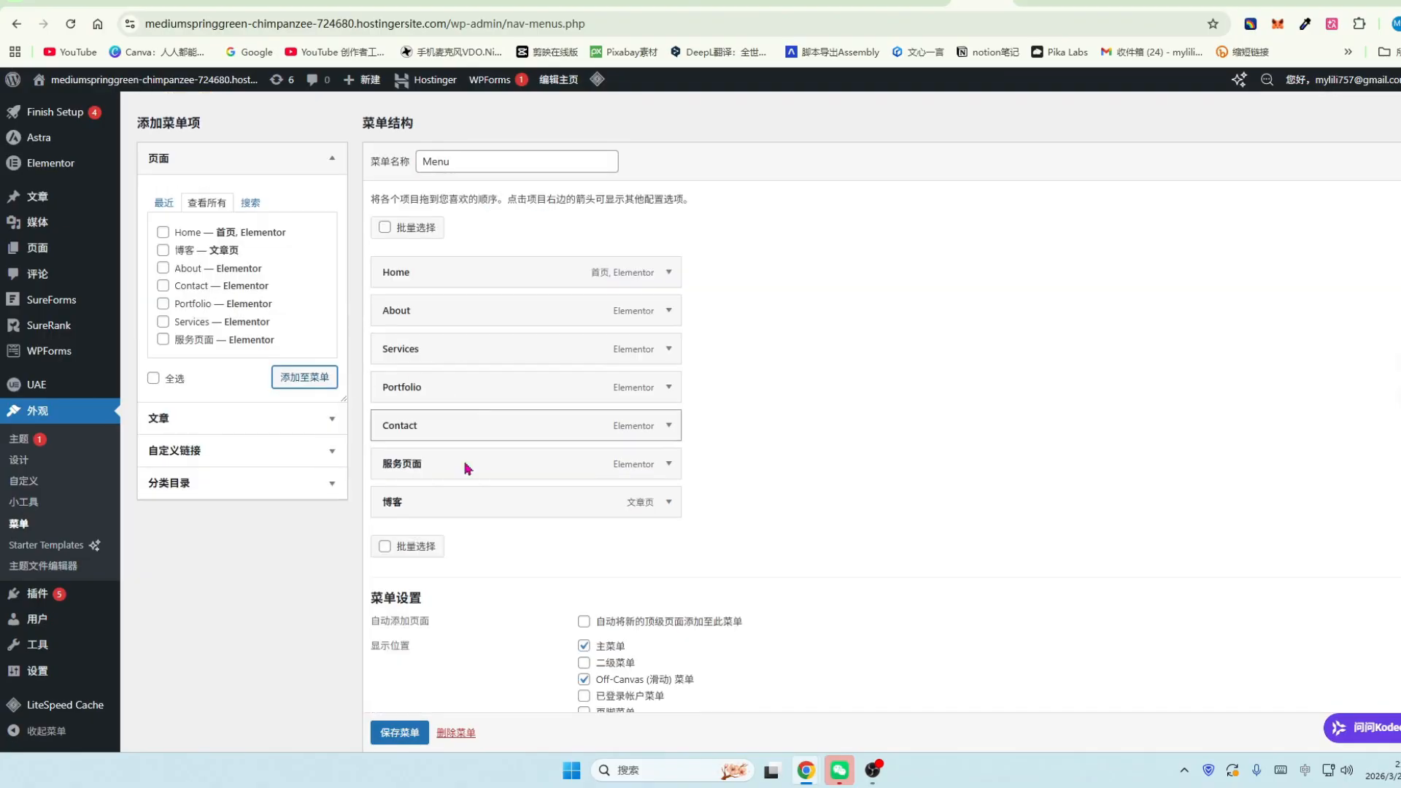
scroll(394, 738, down, 1)
click(399, 732)
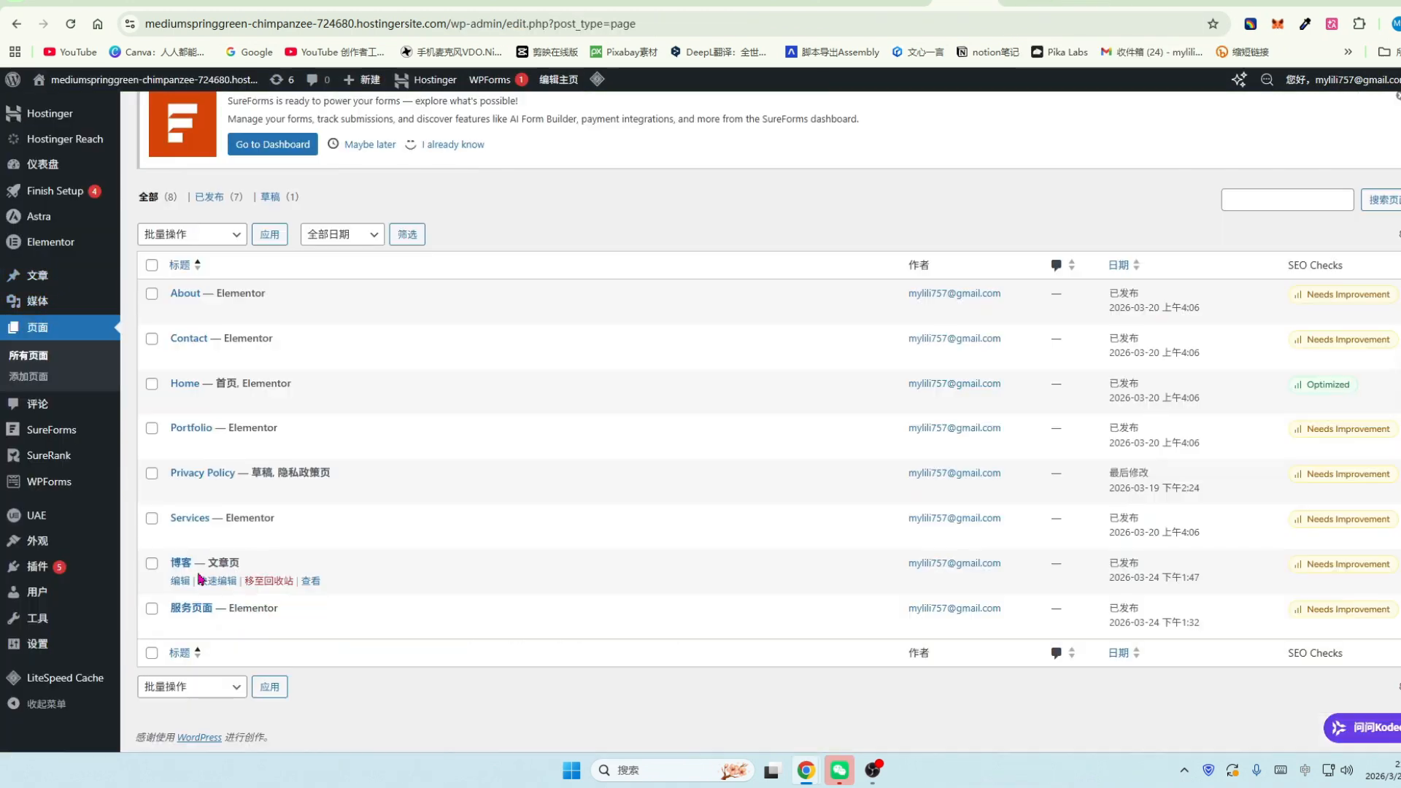
Open the "博客" page for editing and review its page settings, from the featured image down to the LiteSpeed options.
click(180, 583)
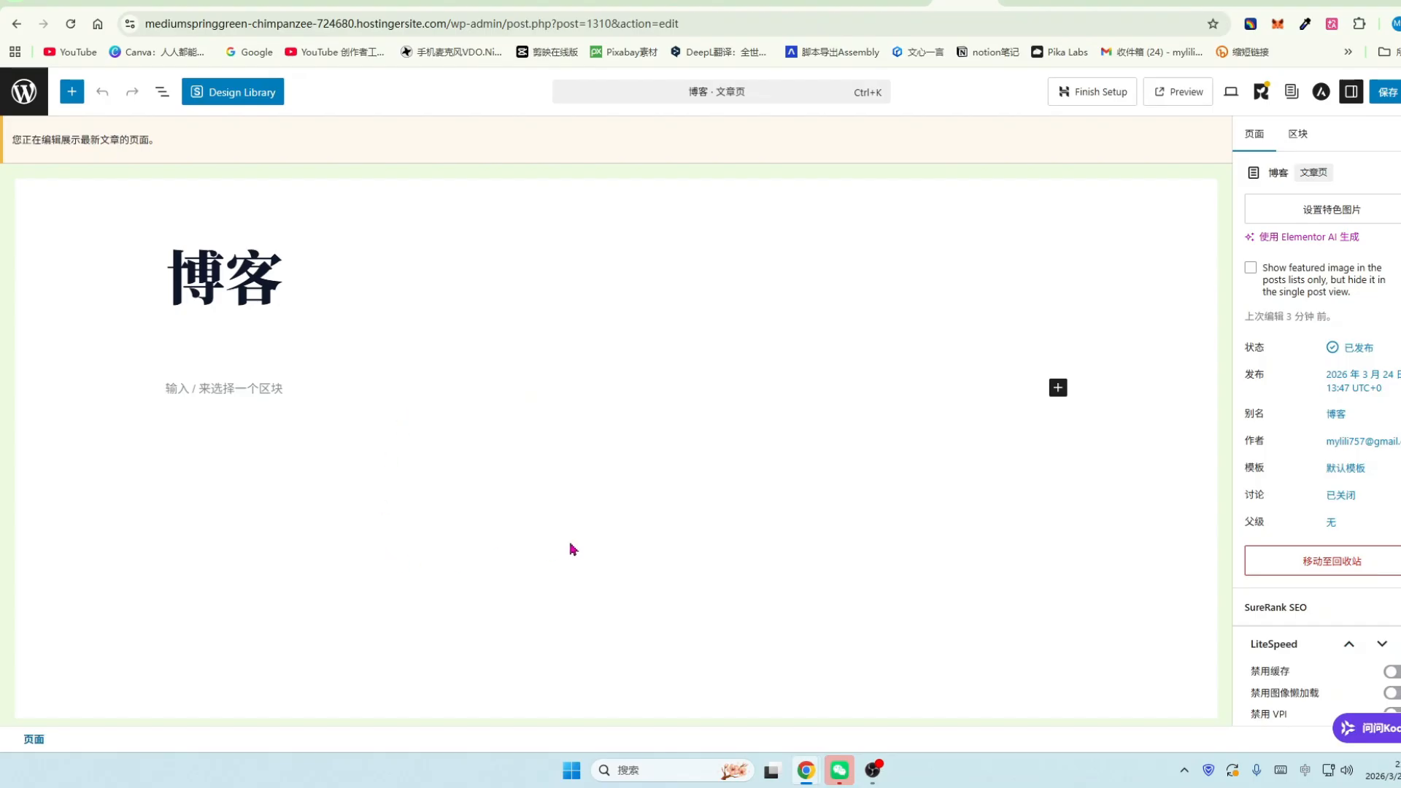
scroll(1314, 360, down, 5)
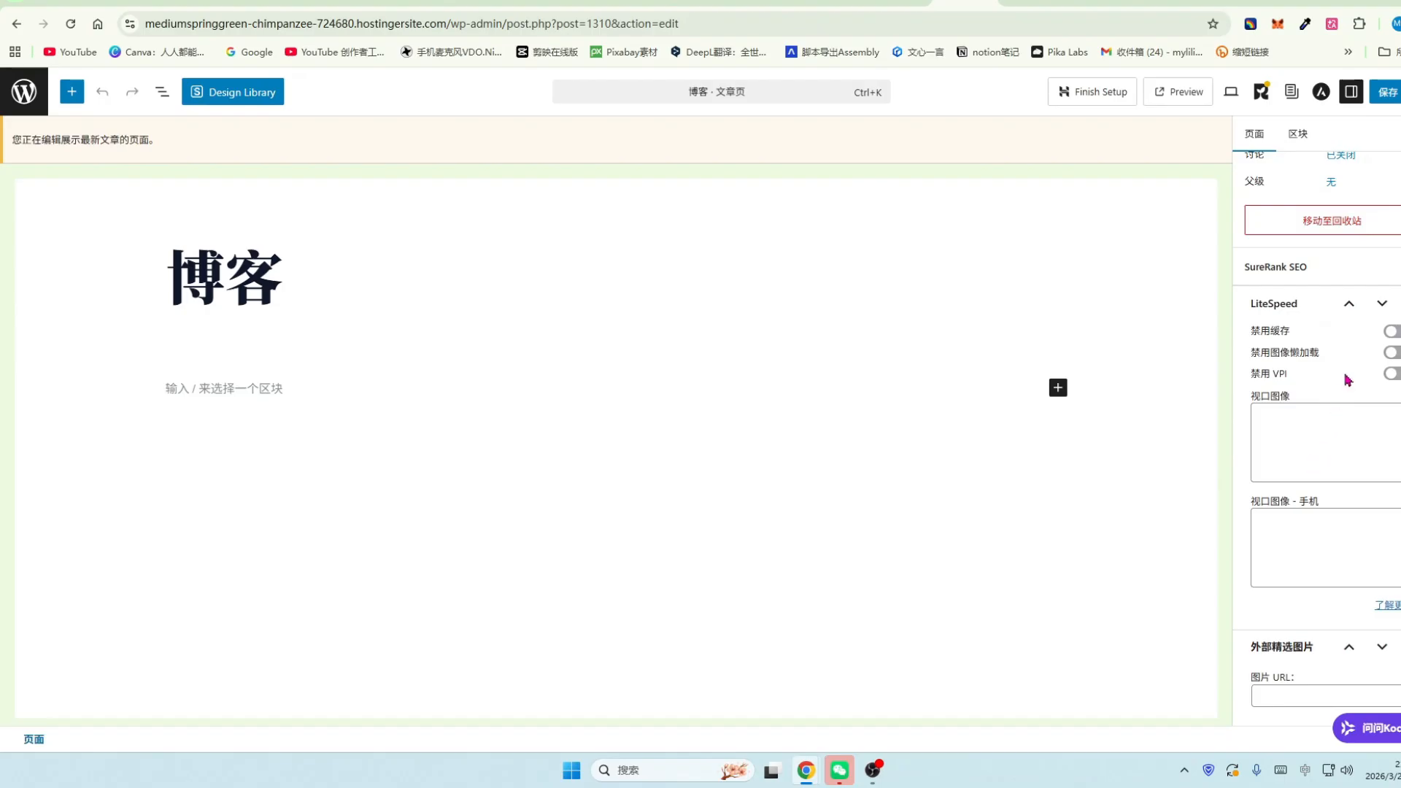
scroll(1346, 383, up, 5)
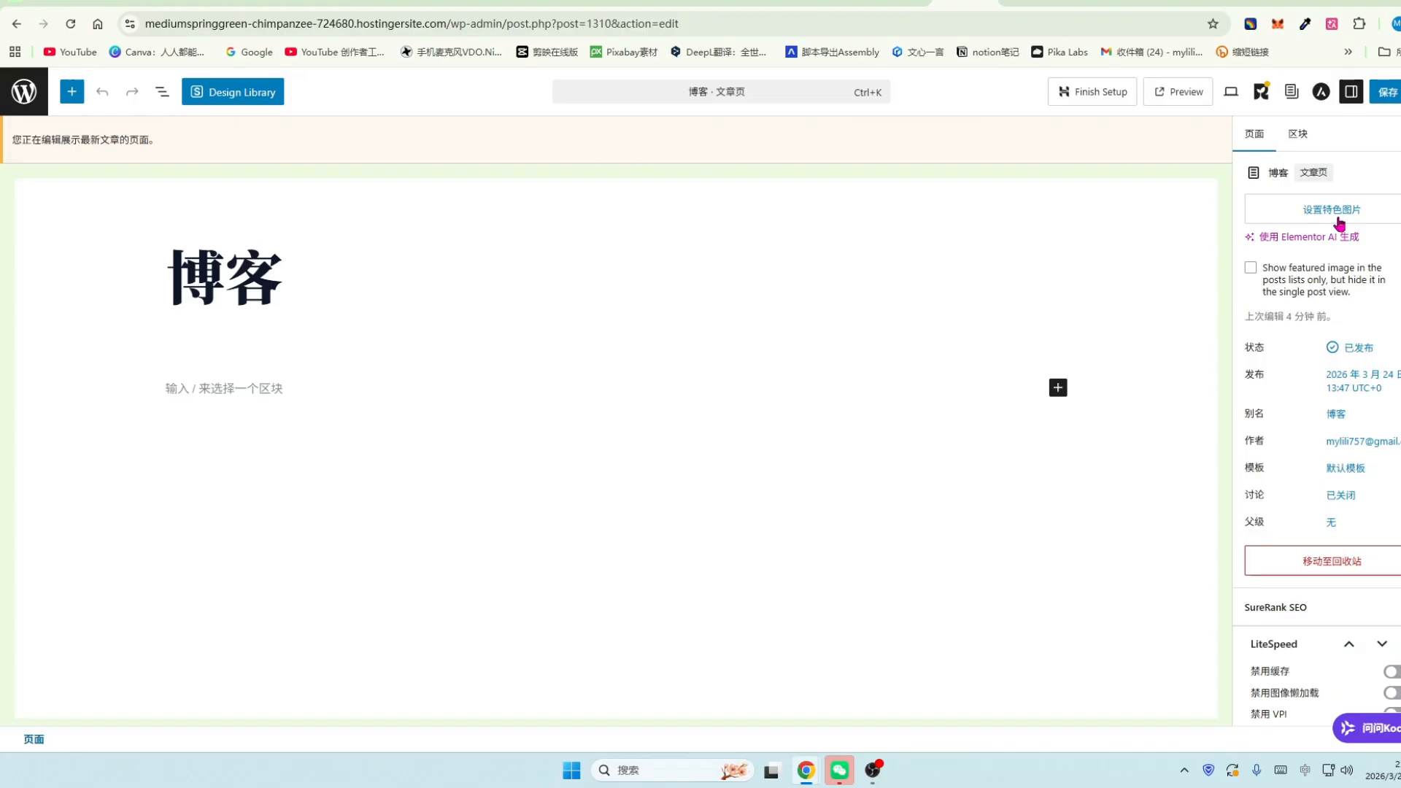
scroll(1340, 224, down, 4)
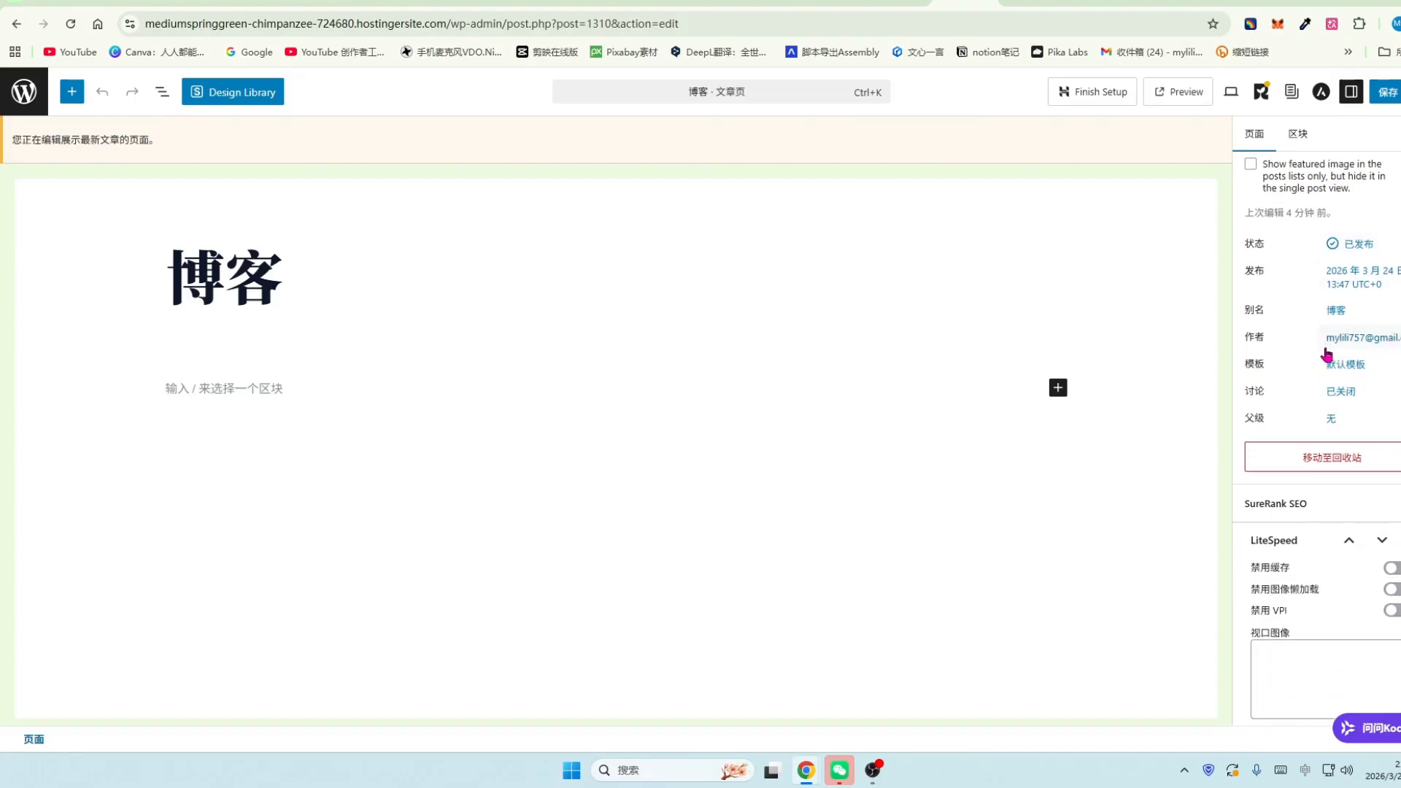
scroll(1346, 436, down, 1)
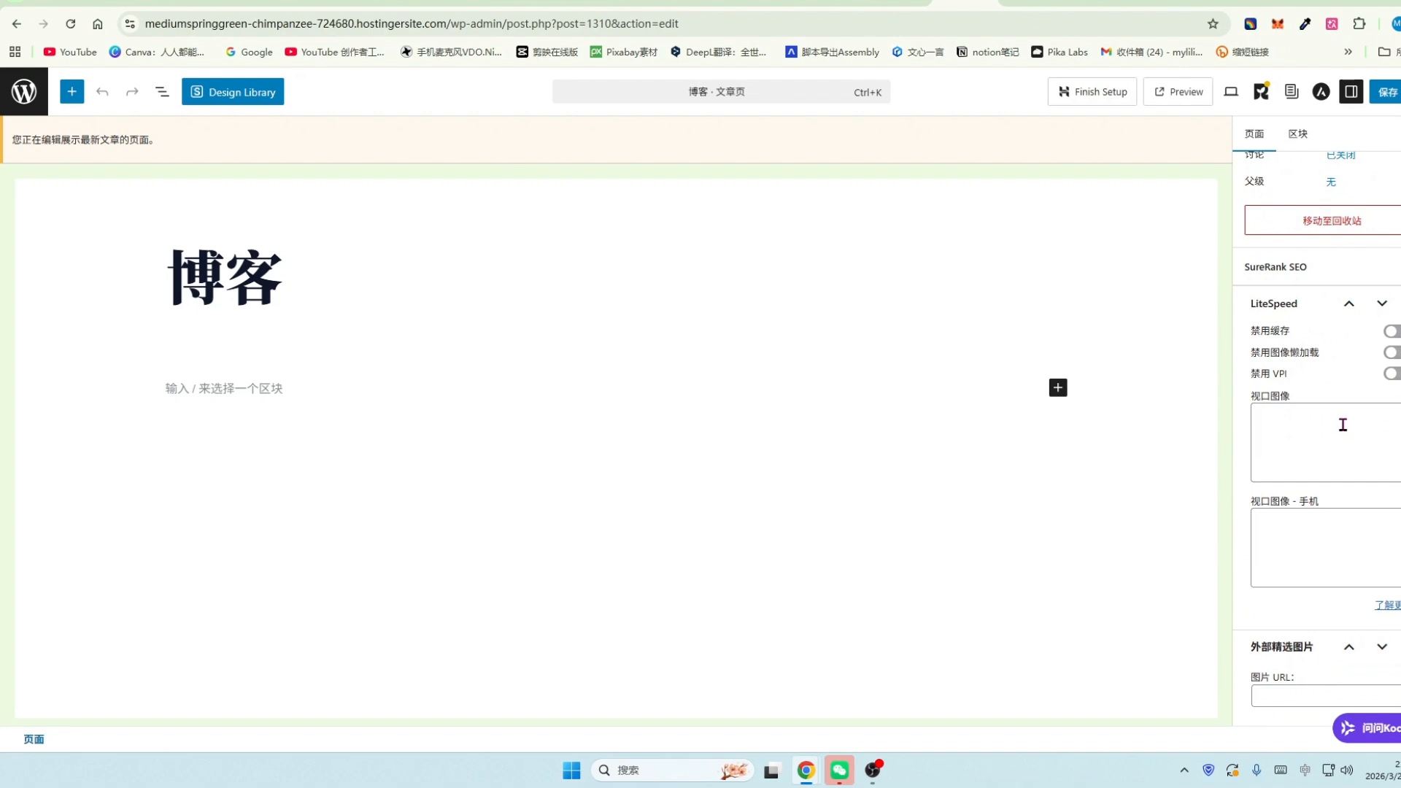
scroll(1343, 425, up, 5)
scroll(1335, 404, down, 1)
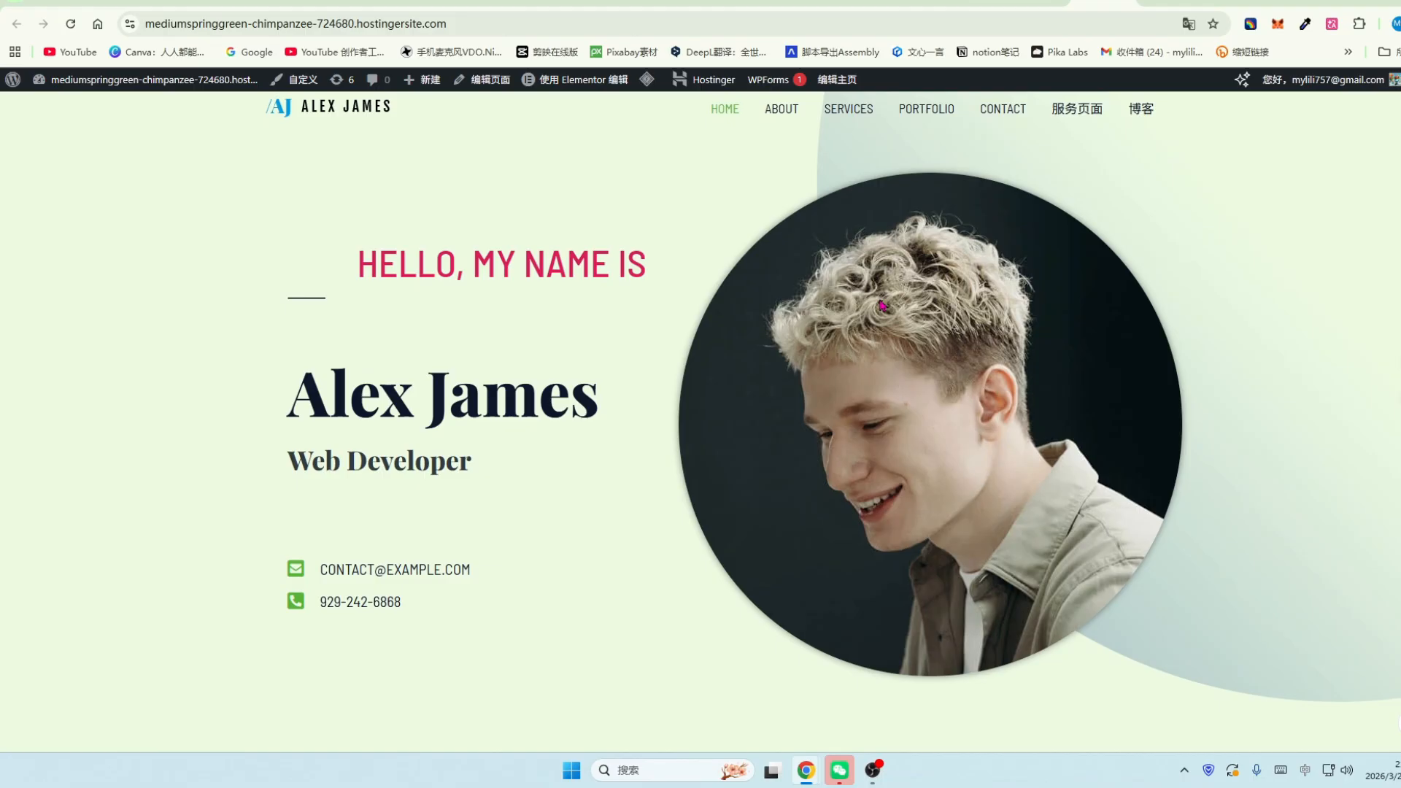
Review the live home page from the hero and header menu down to the footer's Social and Services links.
scroll(1083, 403, down, 10)
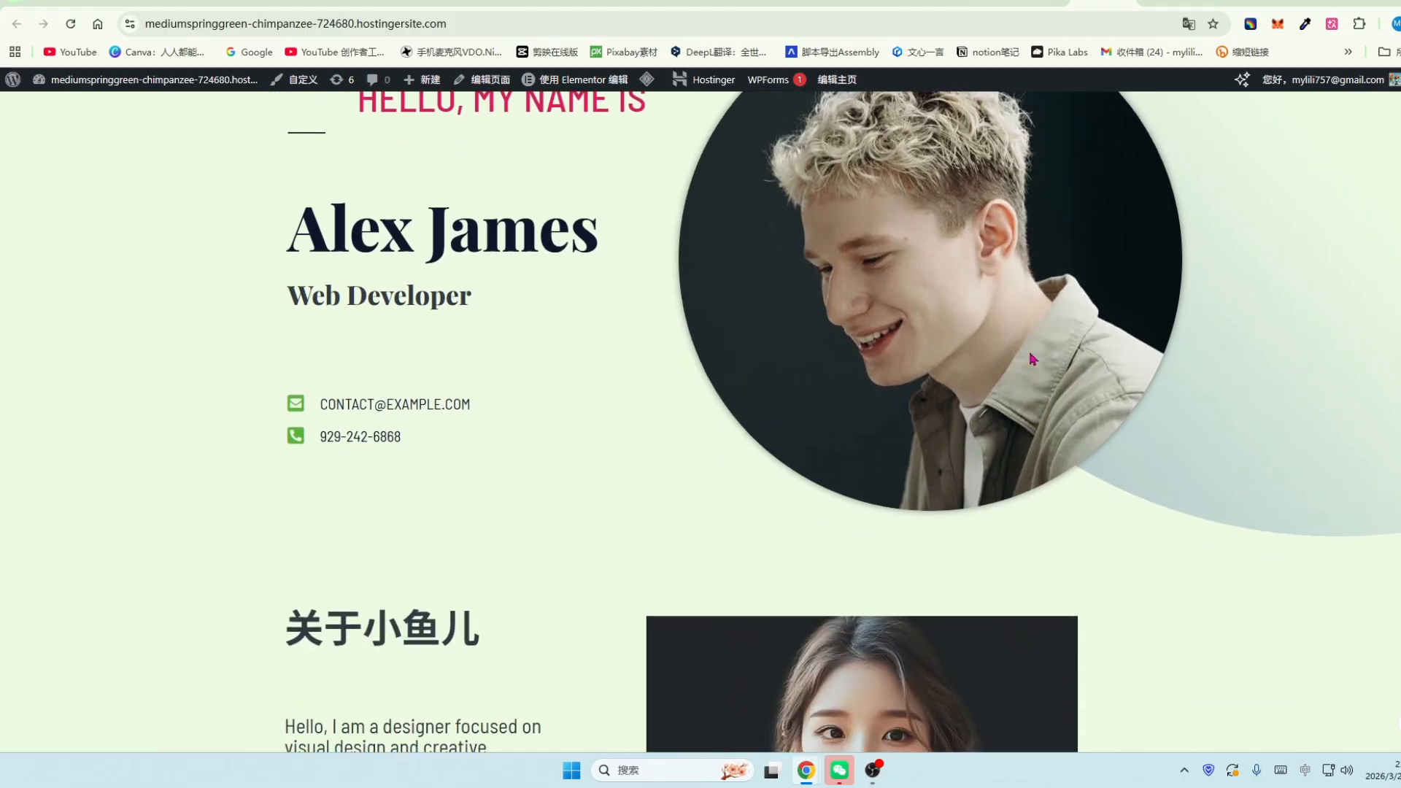
scroll(1082, 403, down, 6)
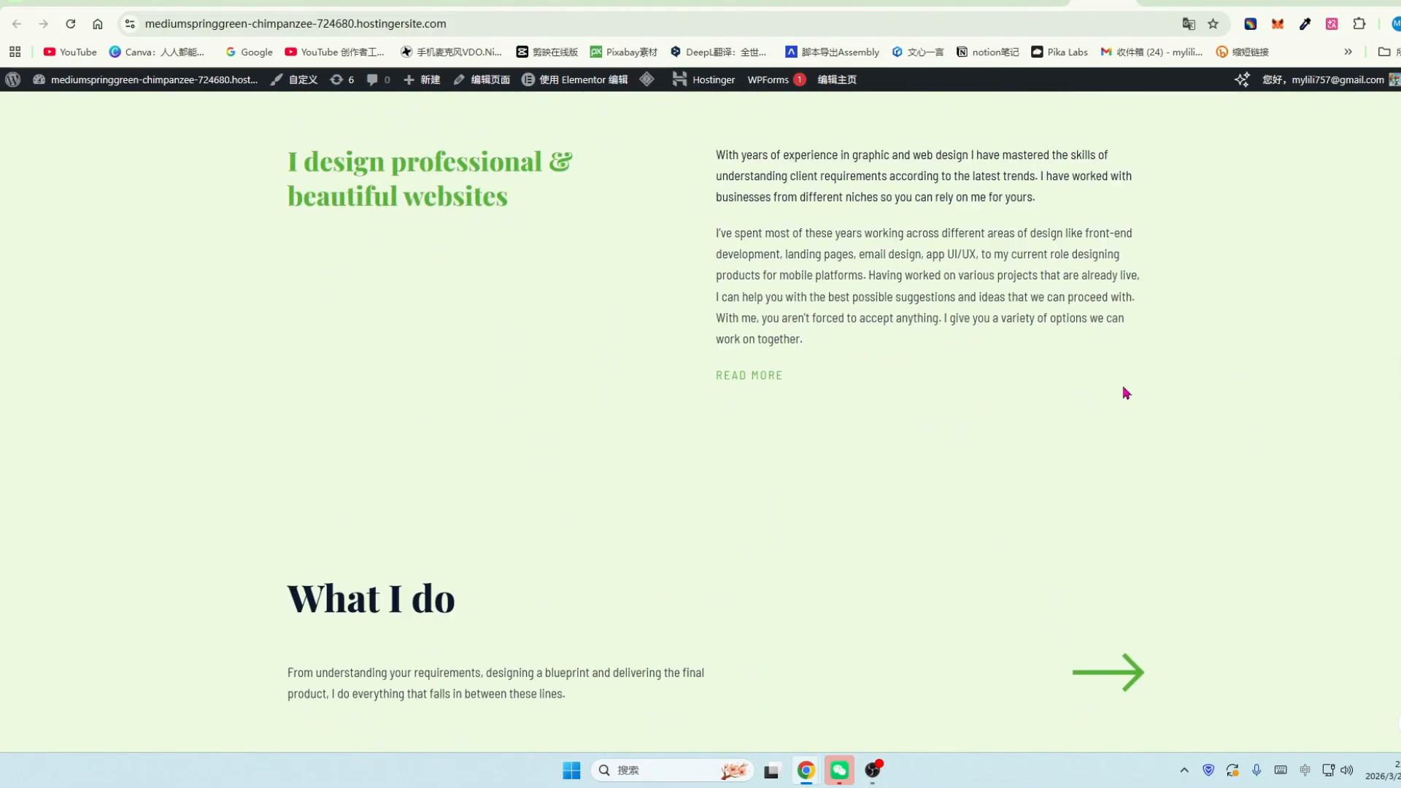
scroll(1363, 132, up, 15)
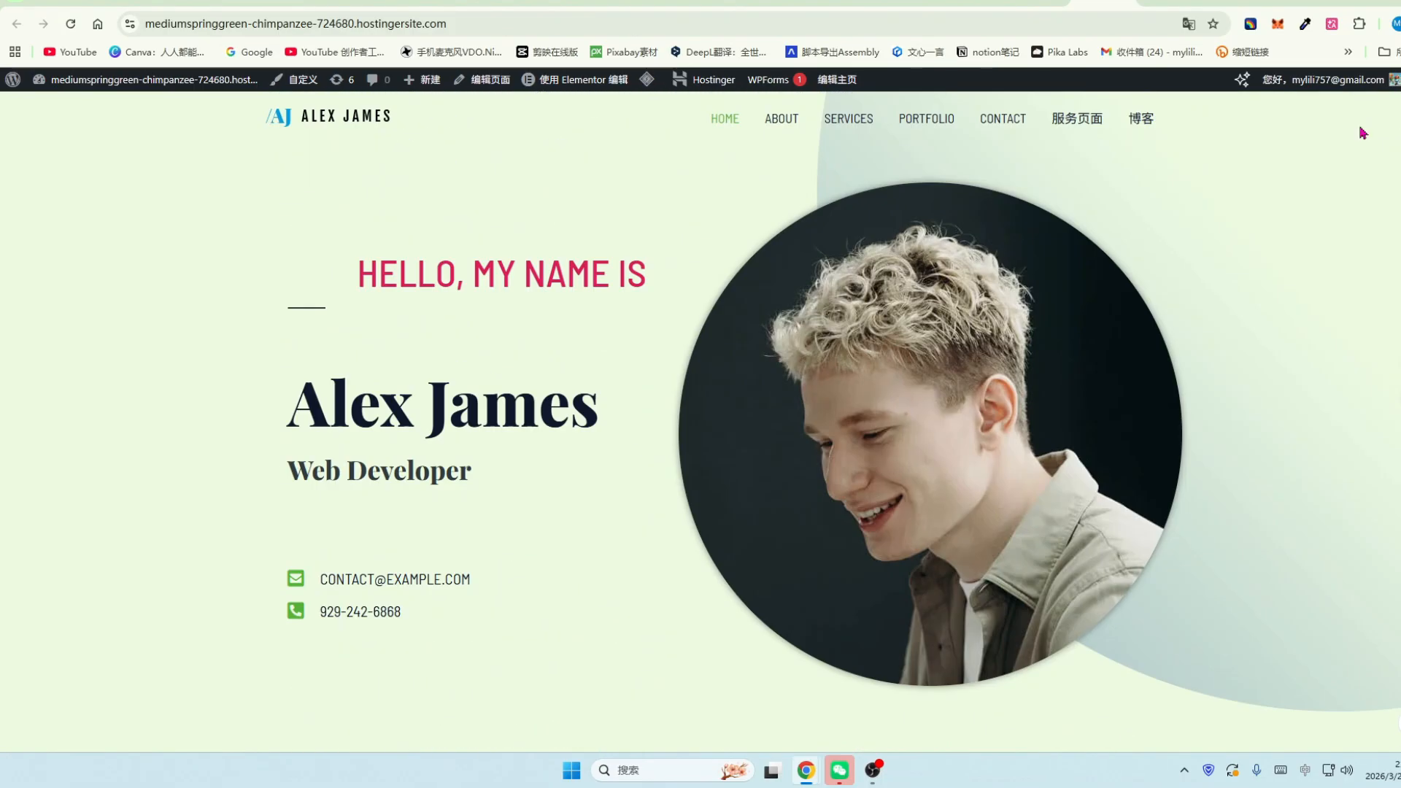
scroll(1219, 391, down, 4)
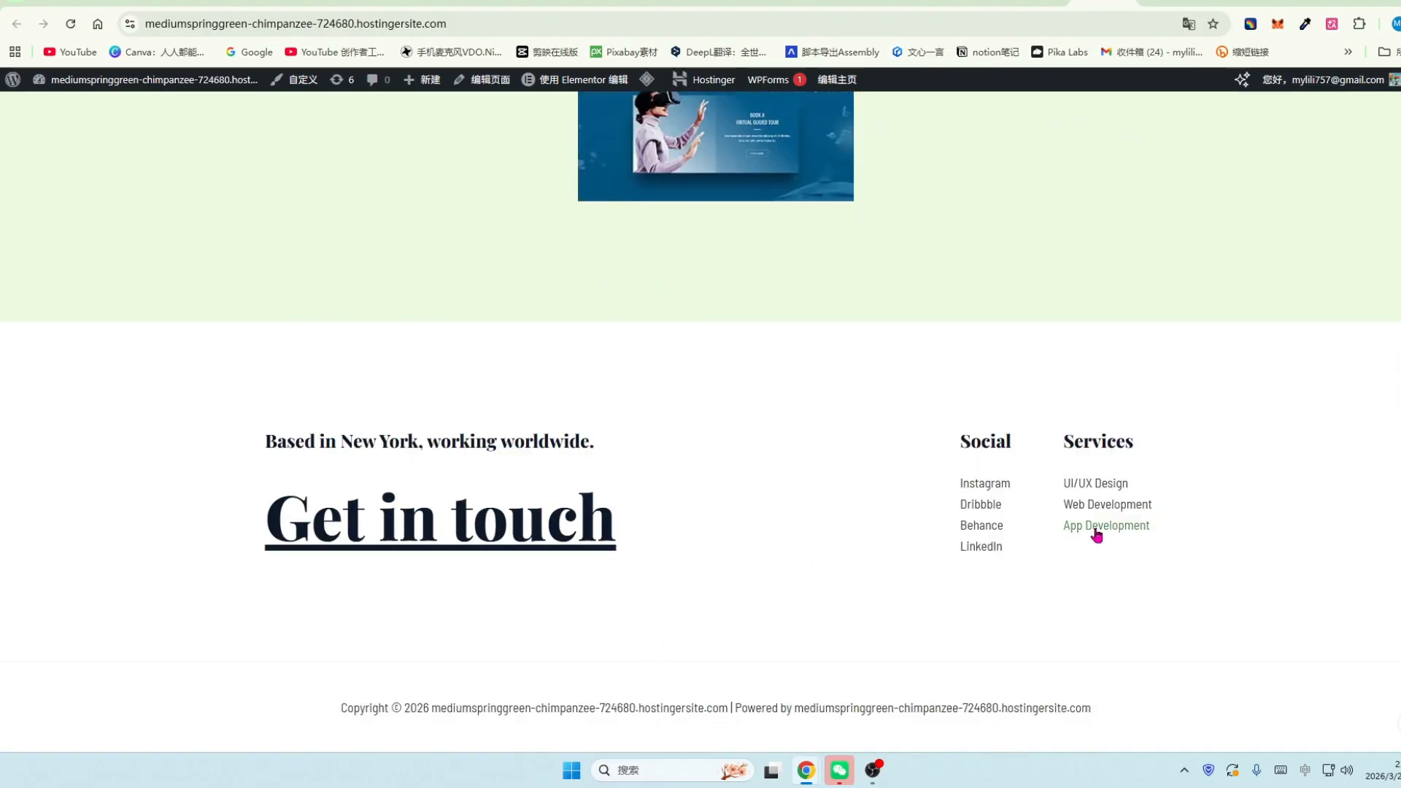
scroll(1173, 491, up, 15)
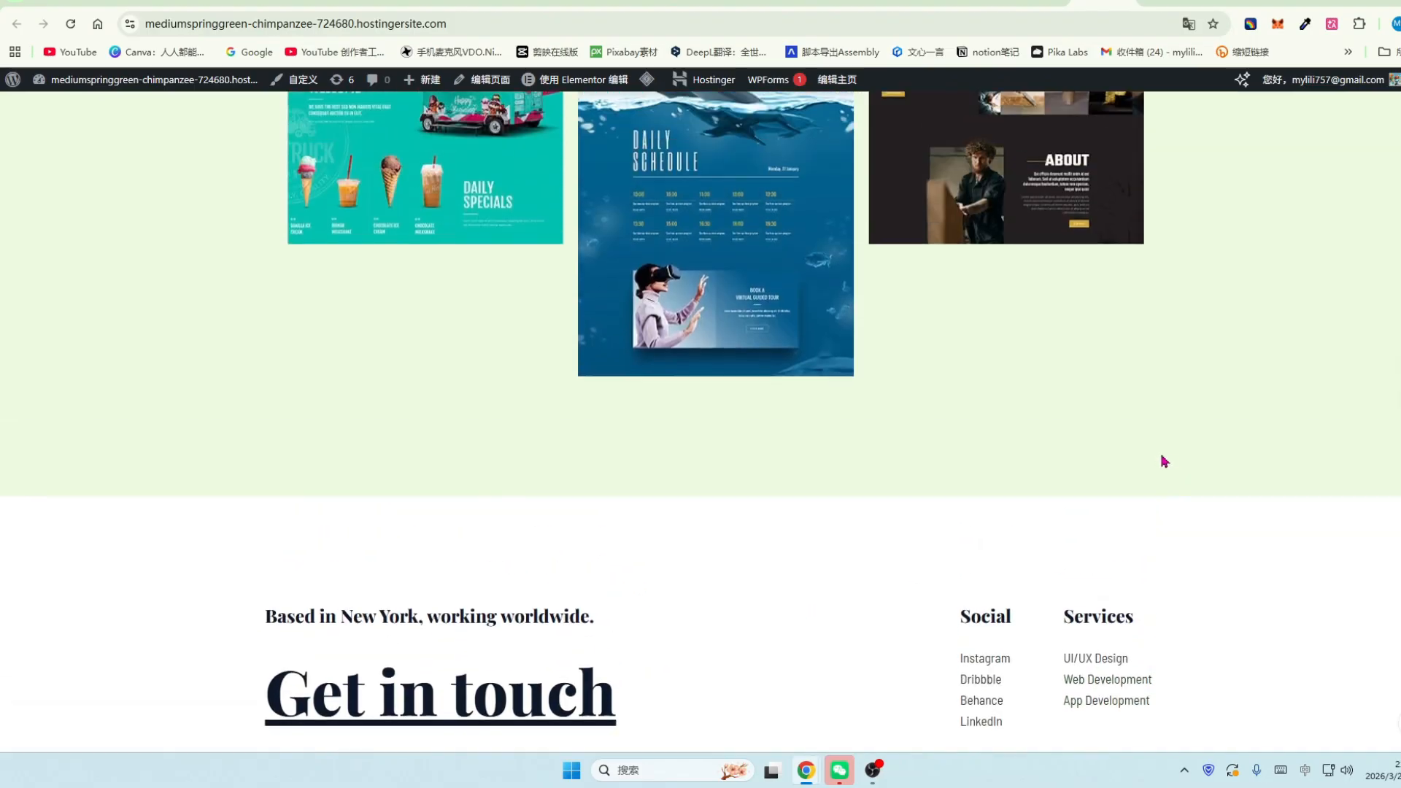
Switch to the 小鱼儿网站建设 YouTube channel and browse its uploaded videos, from the newest tutorials down to the year-old ones.
scroll(1043, 475, up, 6)
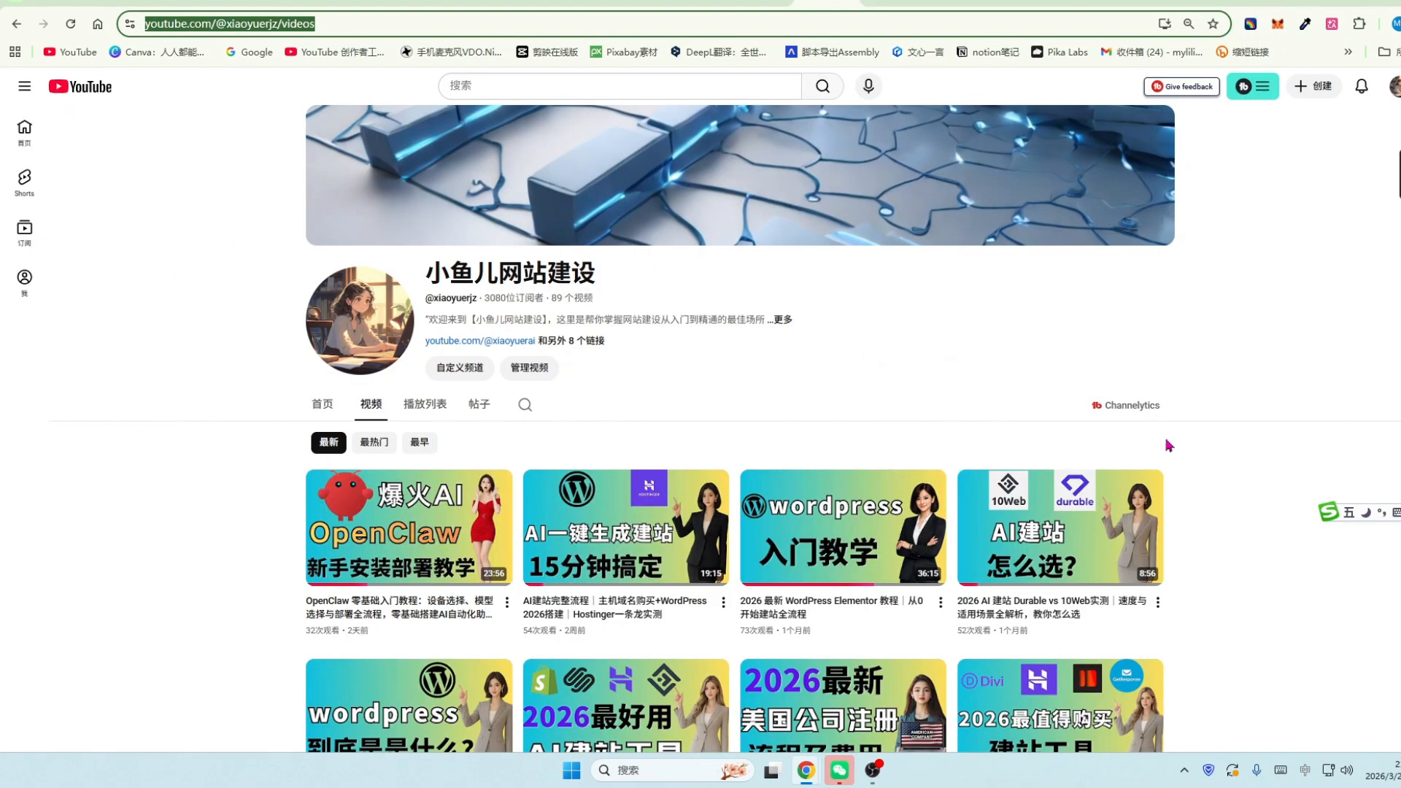
scroll(1238, 438, down, 1)
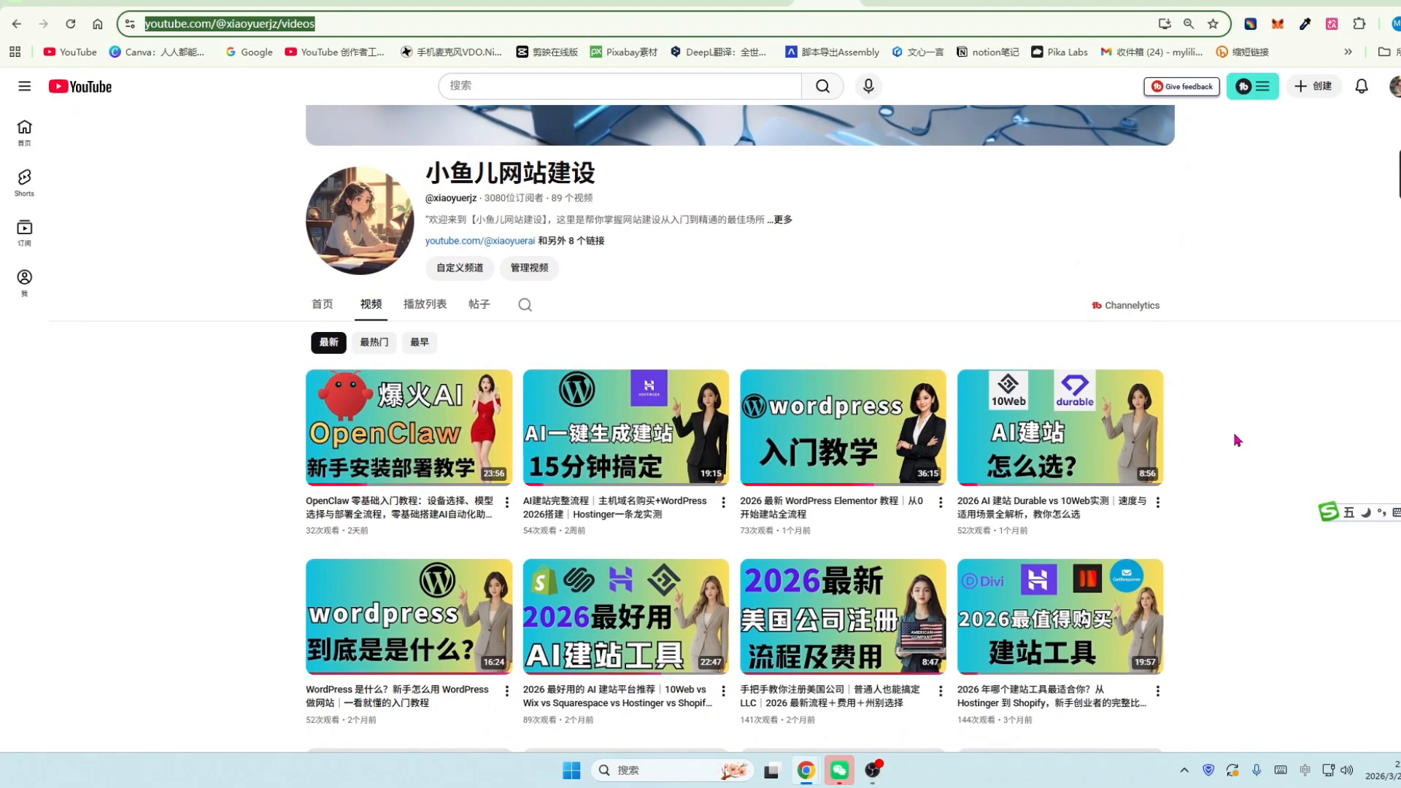
scroll(1238, 439, down, 9)
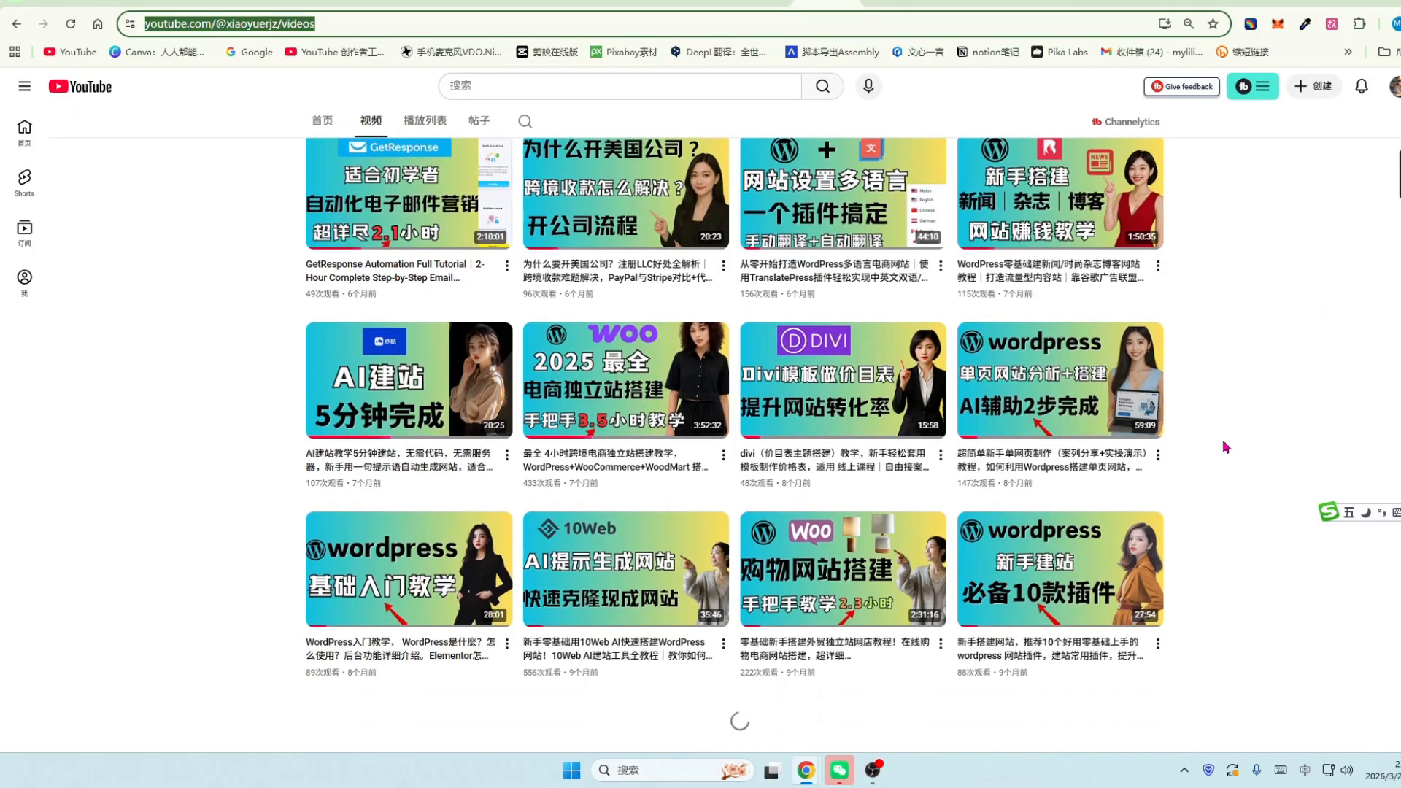
scroll(1225, 447, down, 10)
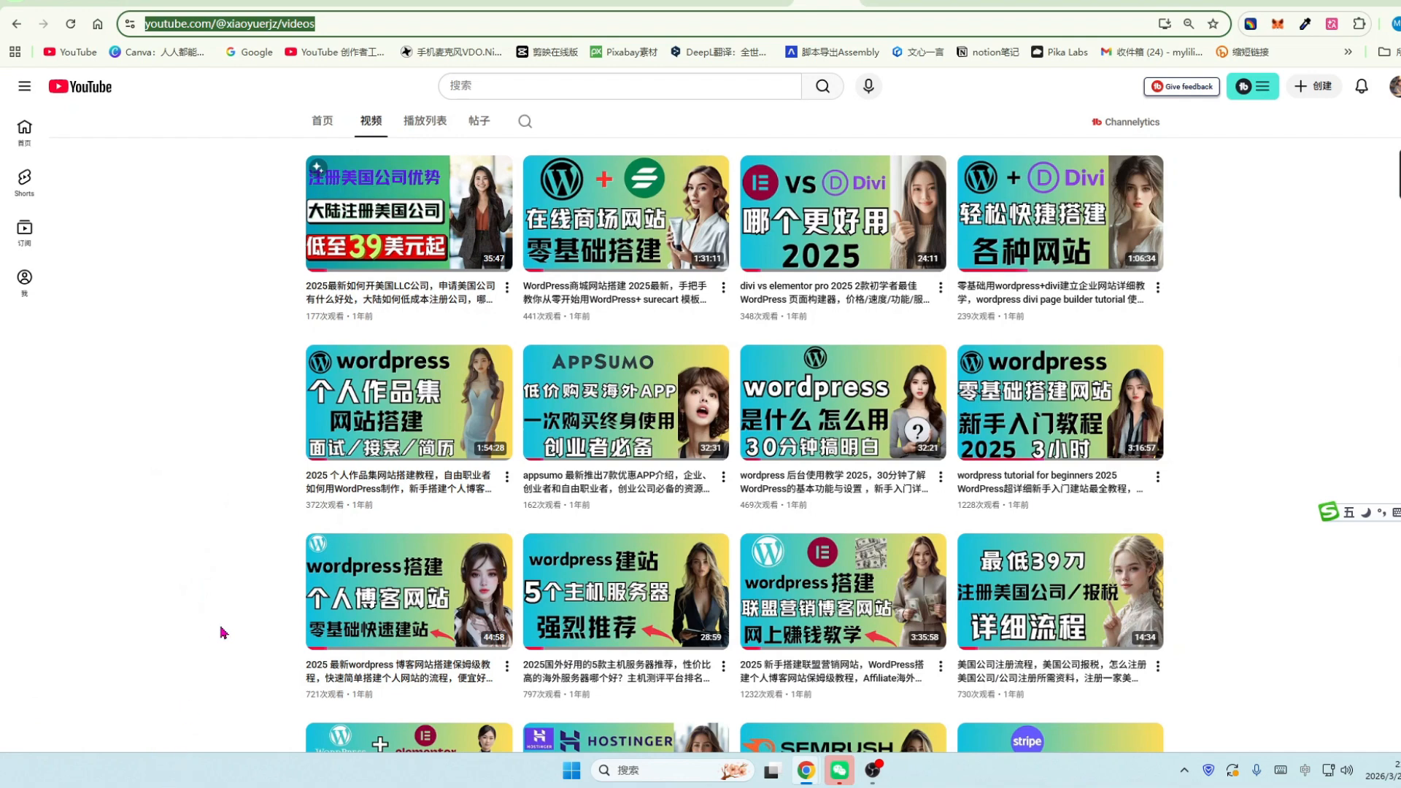
scroll(220, 634, down, 1)
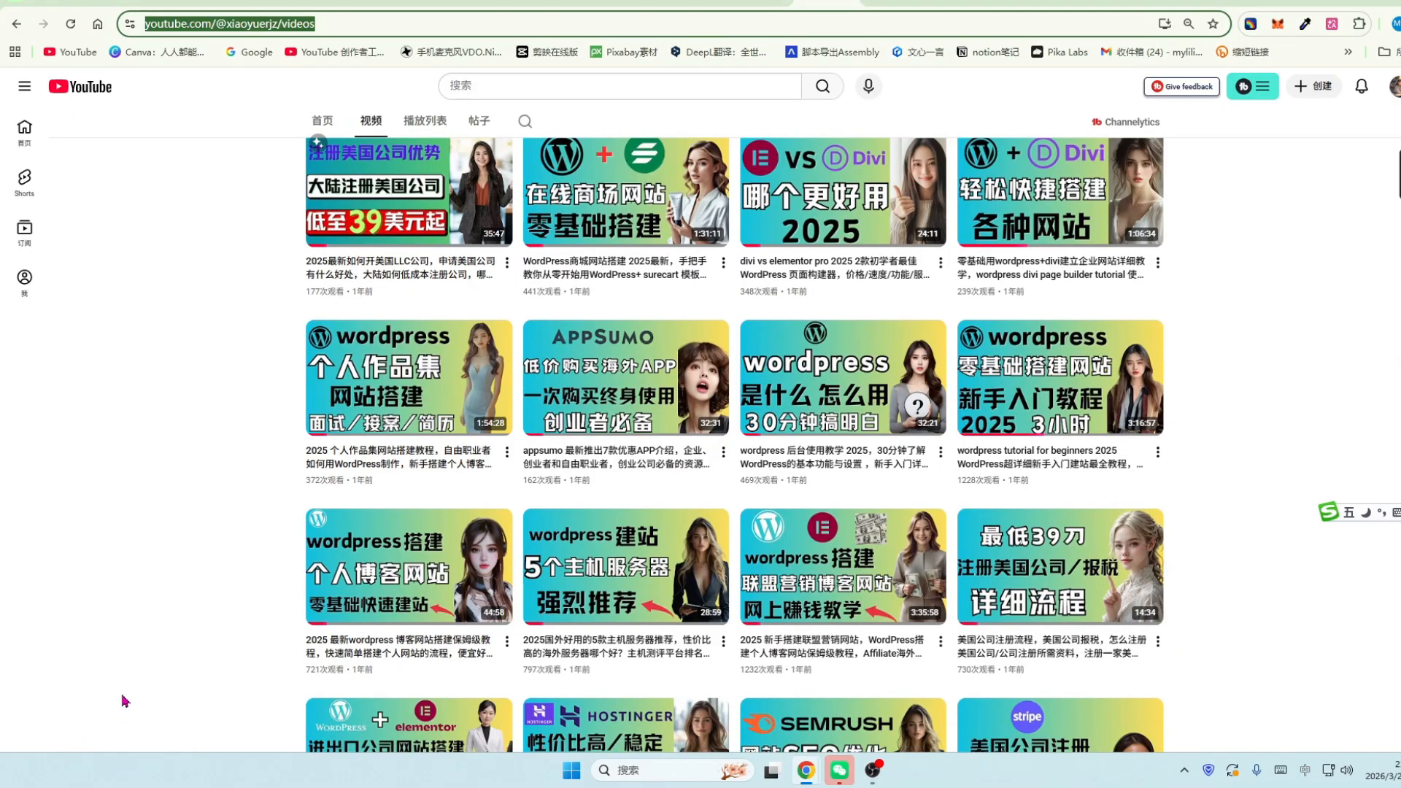
scroll(1305, 500, up, 2)
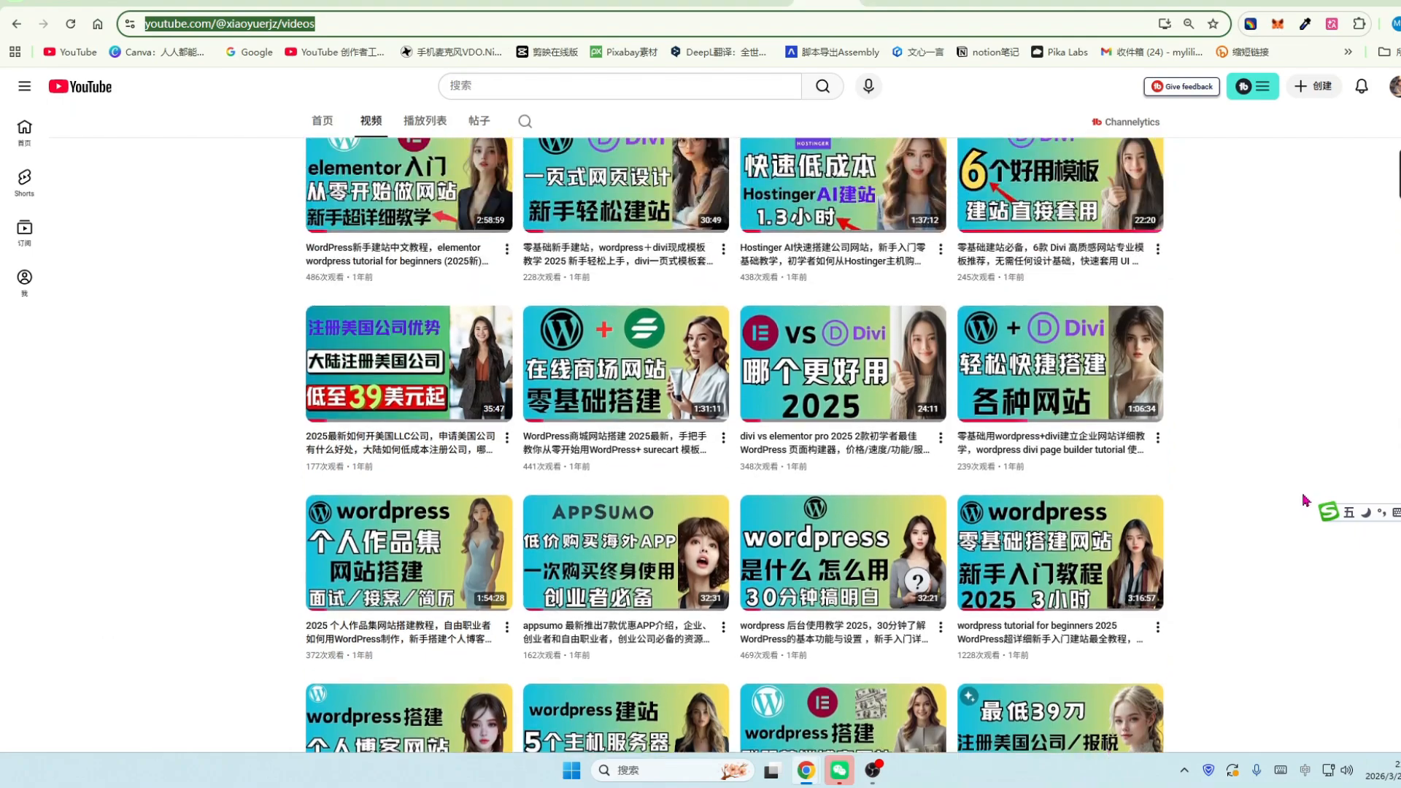
scroll(1305, 500, up, 10)
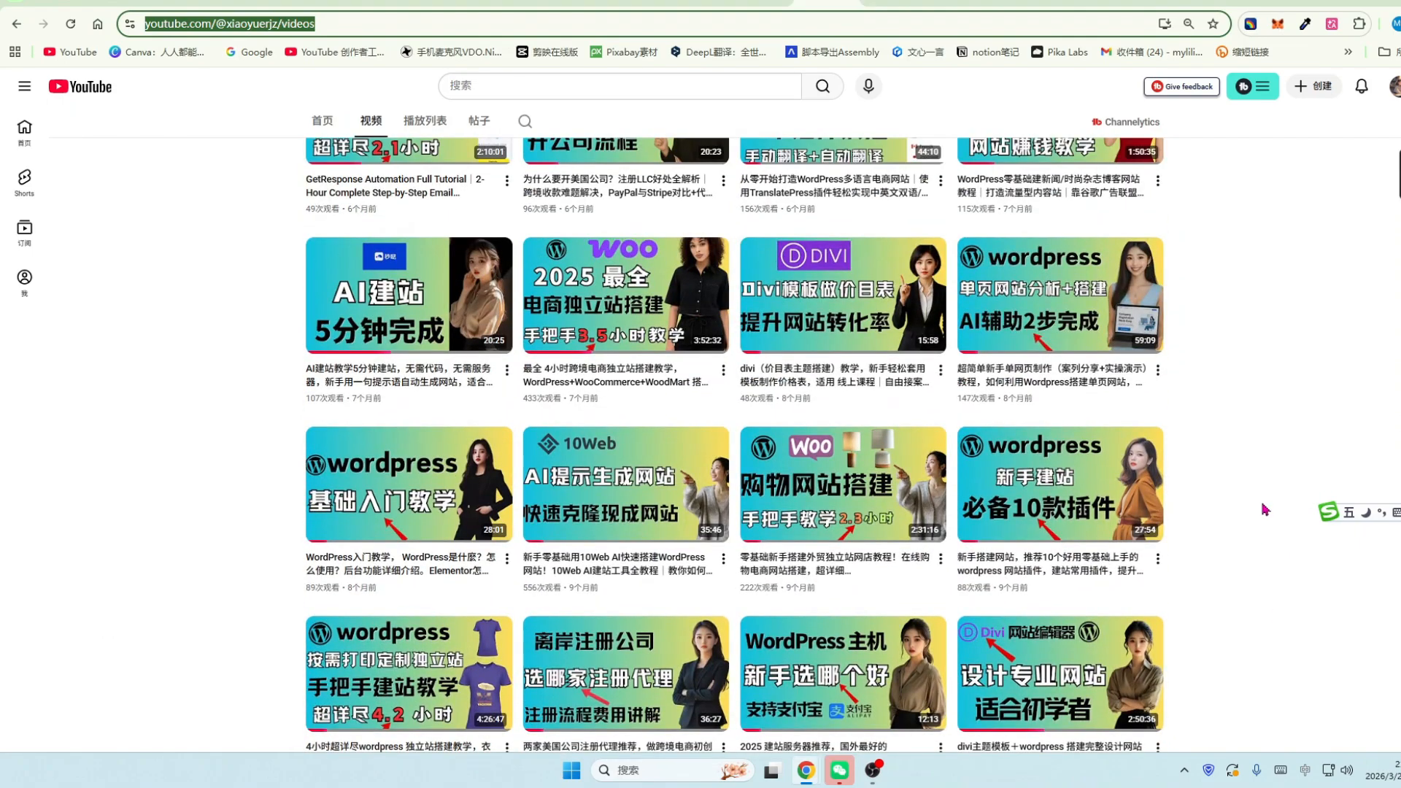
scroll(1265, 510, up, 12)
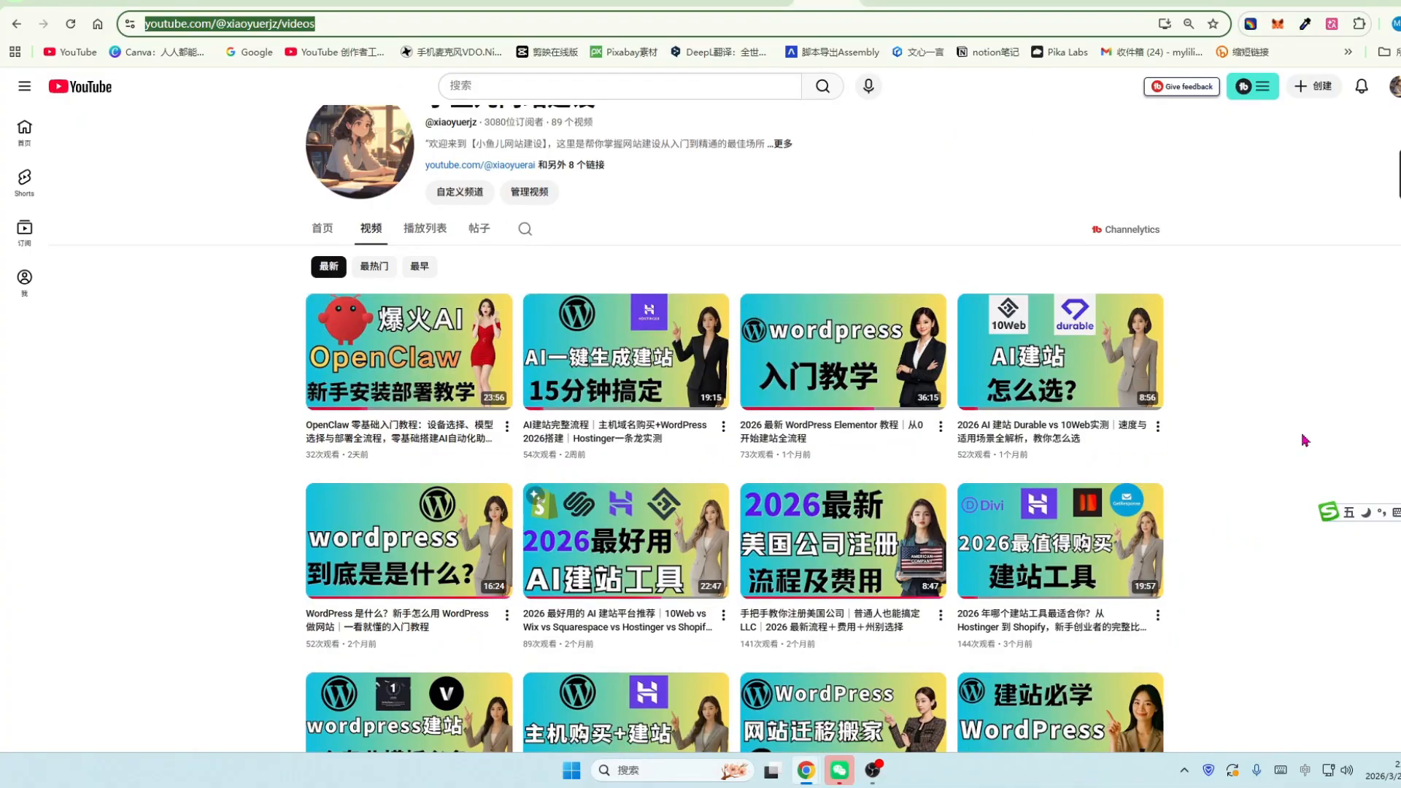
scroll(1098, 515, down, 2)
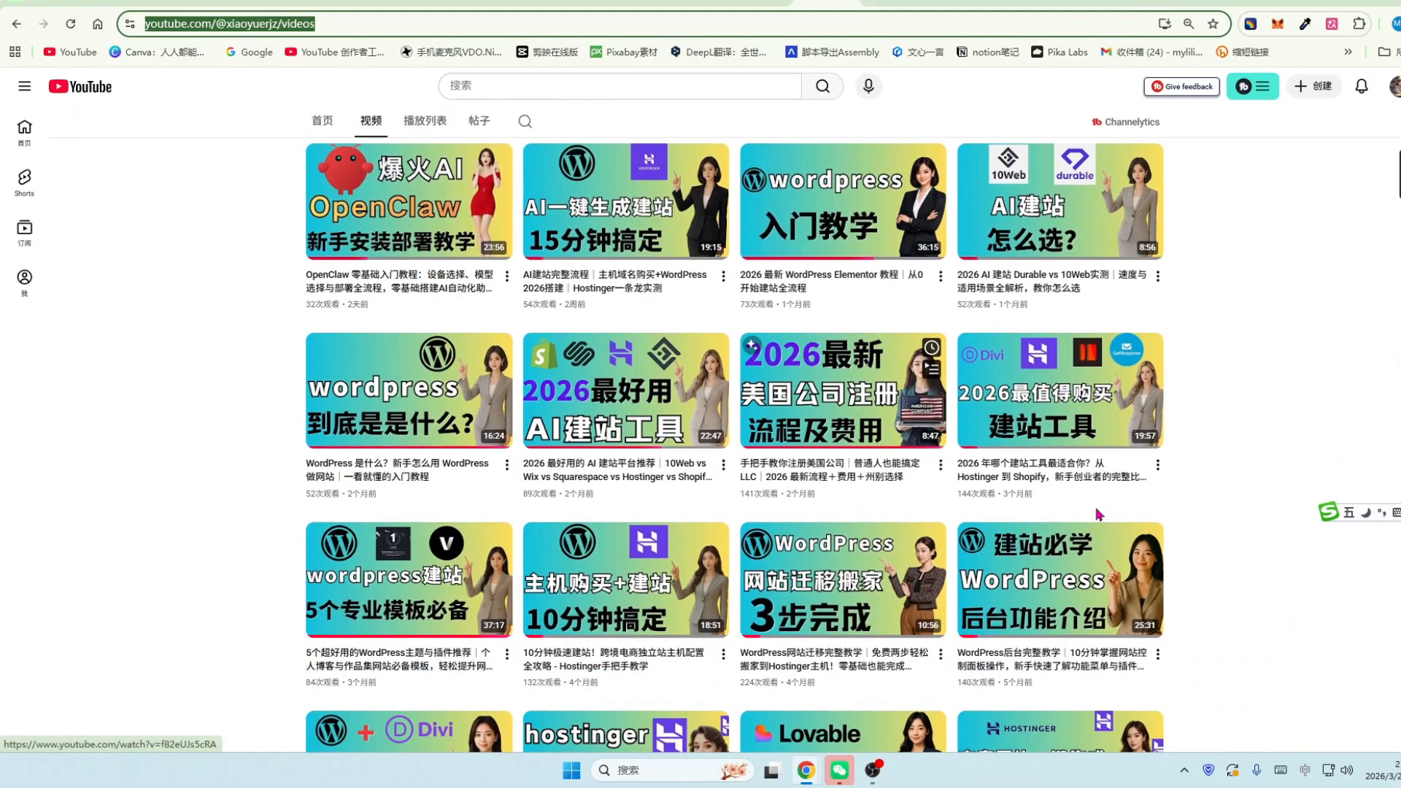
scroll(1102, 511, up, 2)
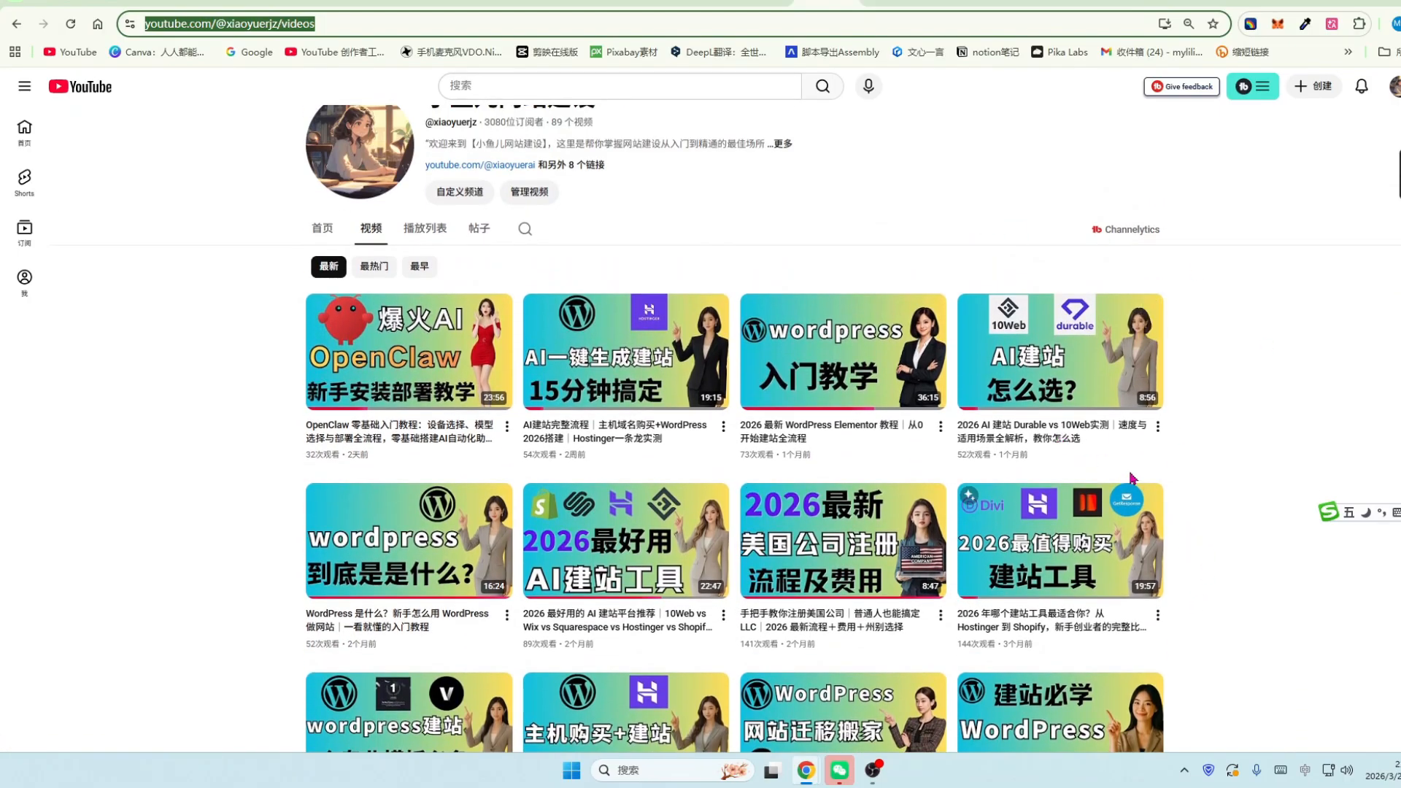
scroll(876, 496, down, 10)
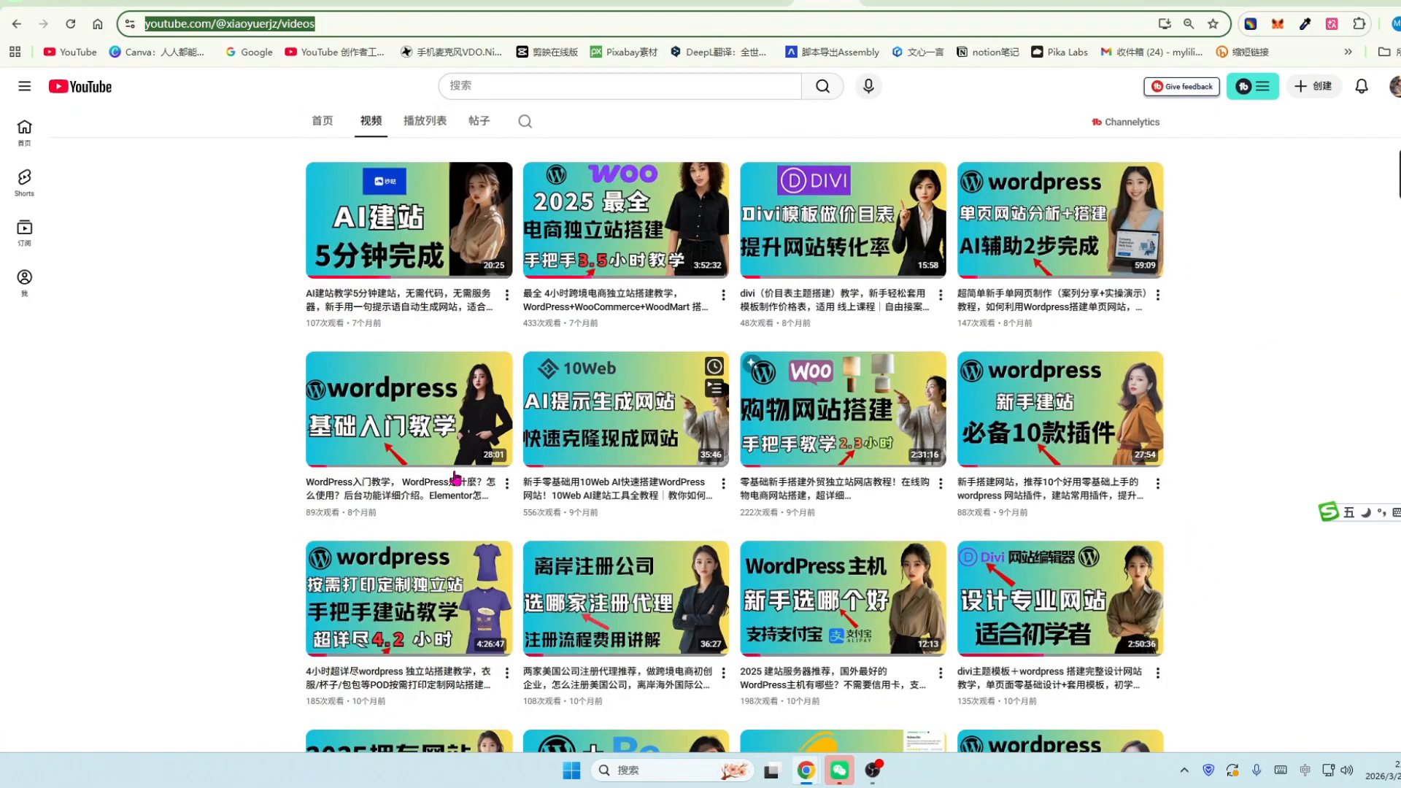